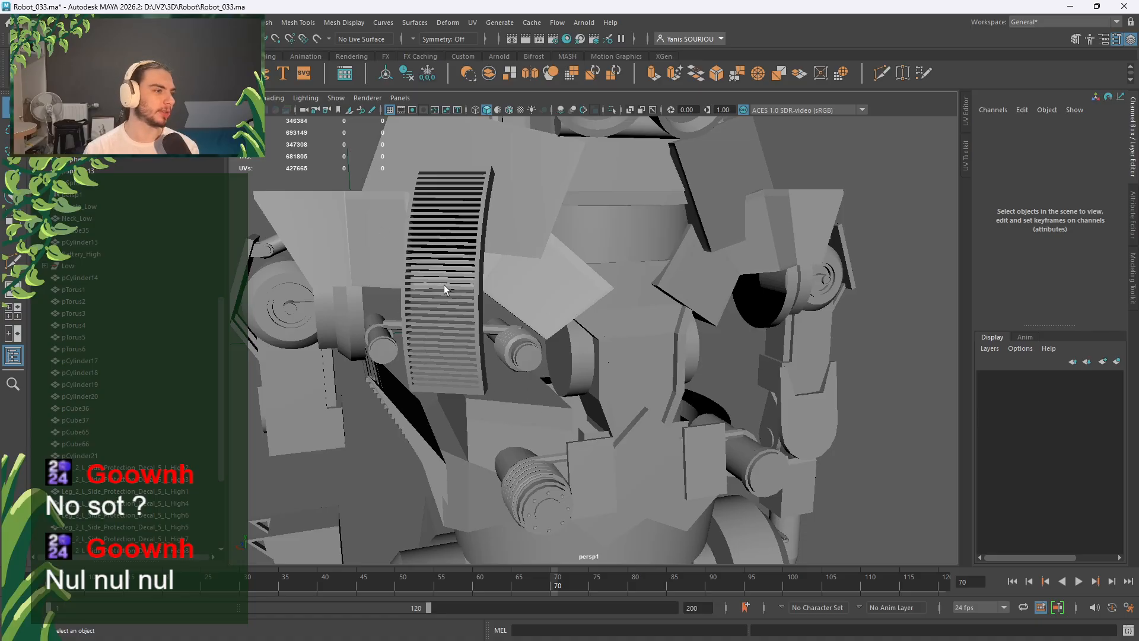
Inspect the robot's torso, head, arms and waist from several angles.
alt+drag(444, 285, 510, 333)
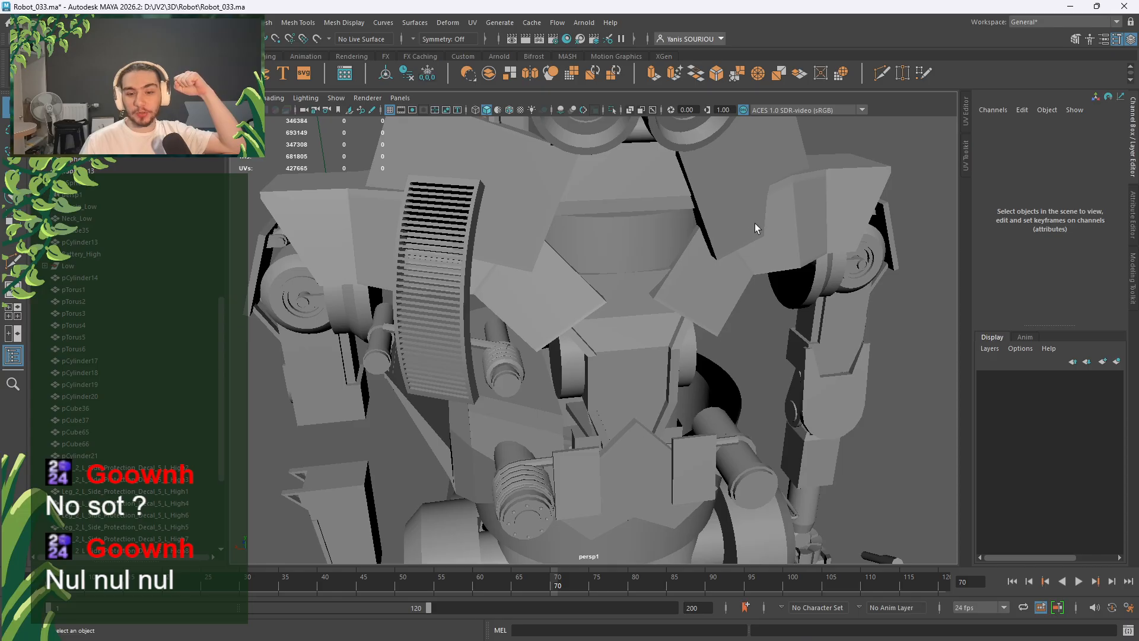
scroll(718, 322, down, 3)
scroll(691, 330, up, 5)
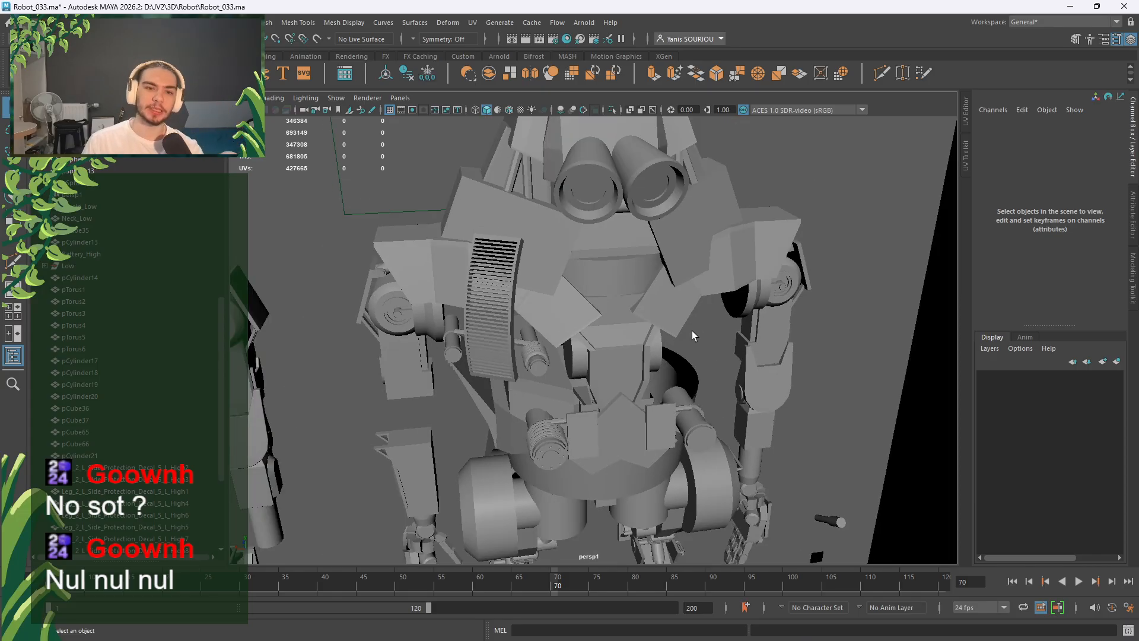
alt+drag(692, 330, 663, 325)
scroll(664, 325, down, 5)
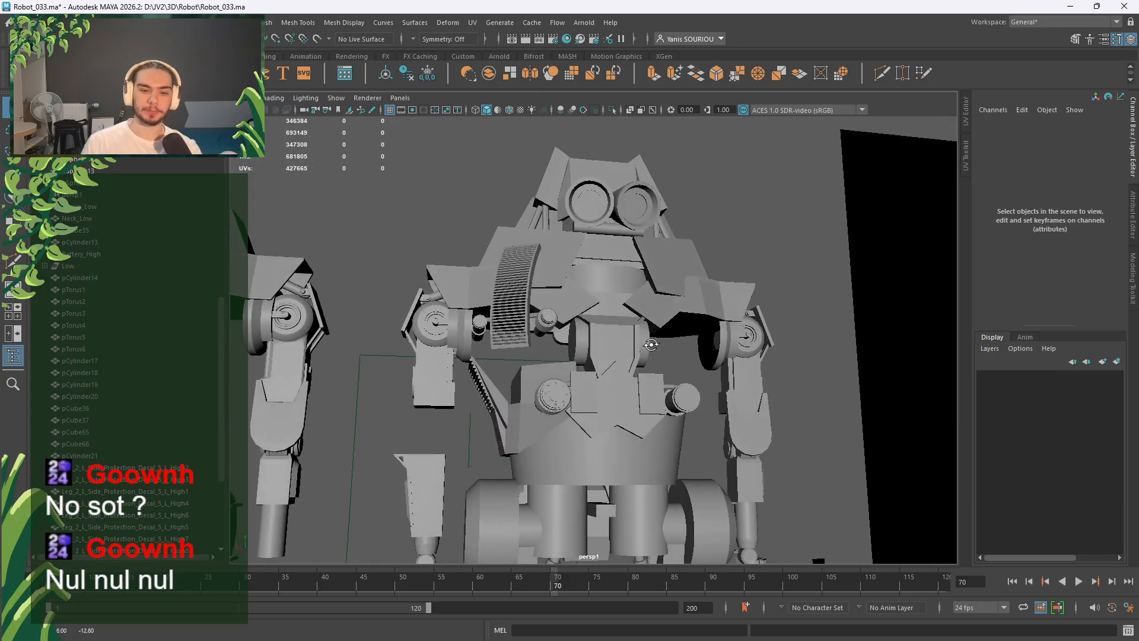
alt+middle_drag(659, 344, 648, 276)
alt+drag(648, 276, 671, 294)
alt+drag(600, 345, 608, 368)
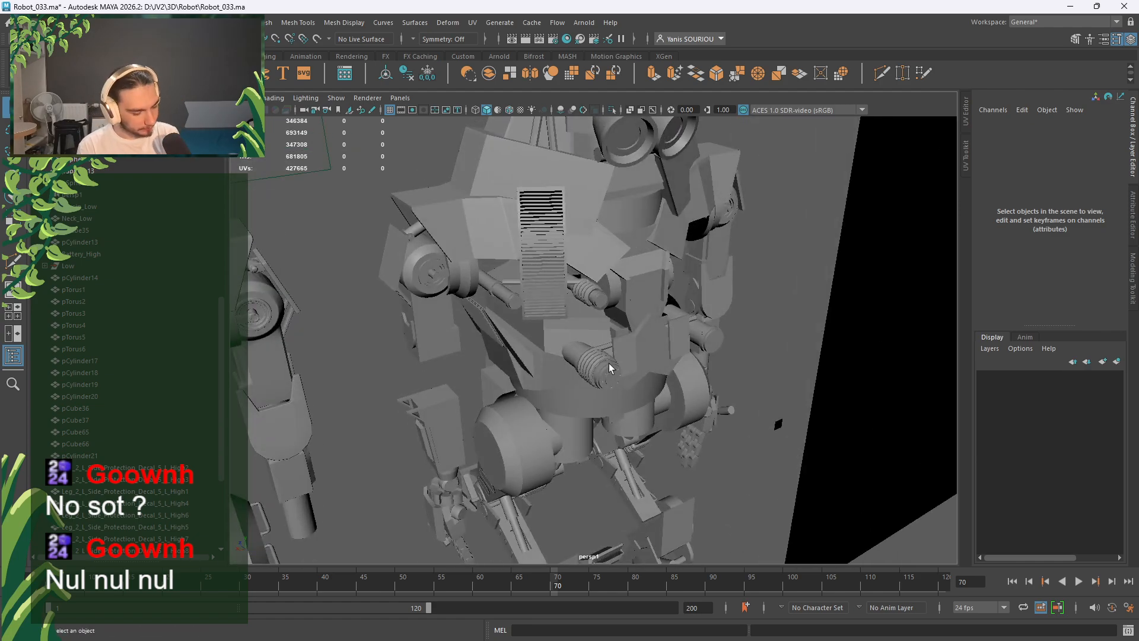
alt+drag(609, 365, 625, 384)
scroll(611, 286, up, 5)
scroll(465, 313, down, 2)
scroll(621, 351, down, 5)
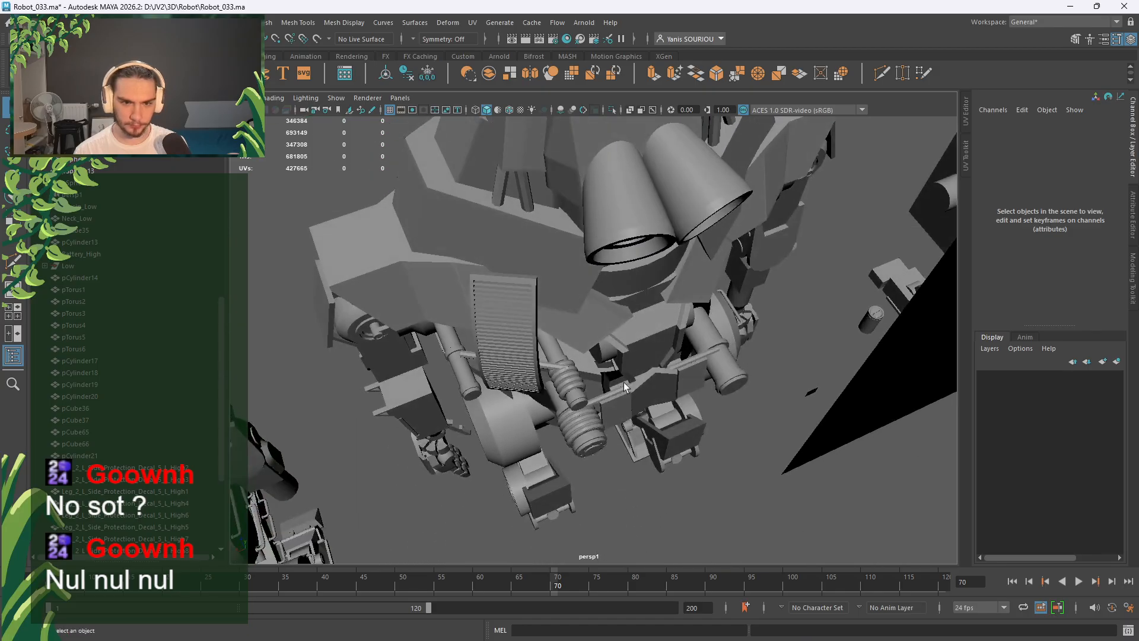
Duplicate a handle bar on the head hatch and move the copy out of the Neck_Hight hierarchy to the top level.
scroll(596, 286, down, 3)
click(568, 149)
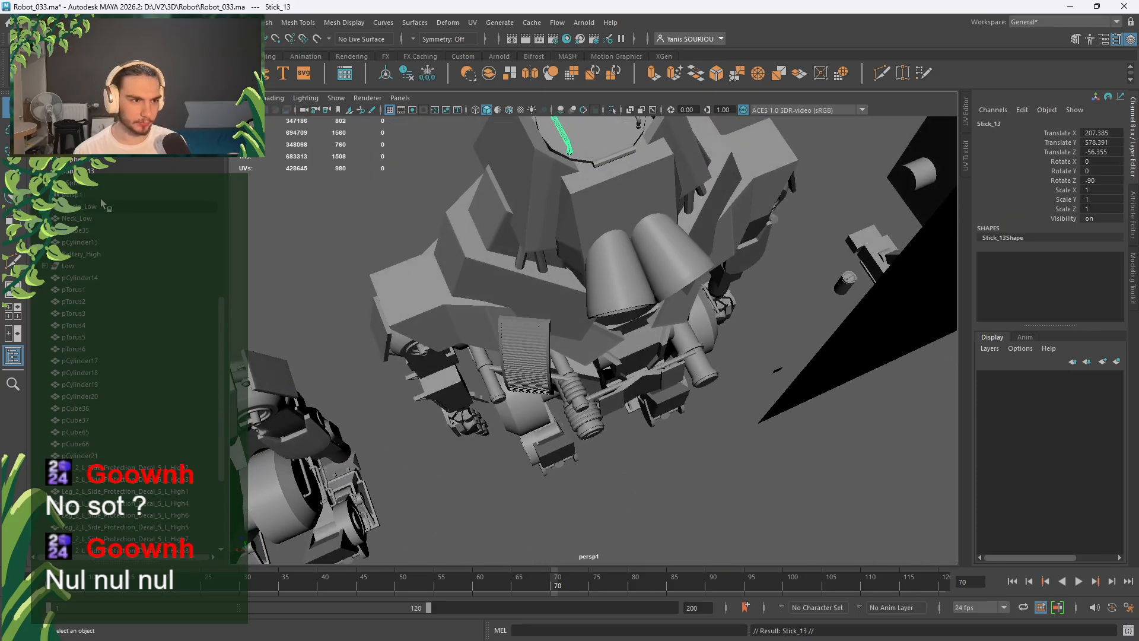
scroll(100, 234, up, 8)
click(45, 256)
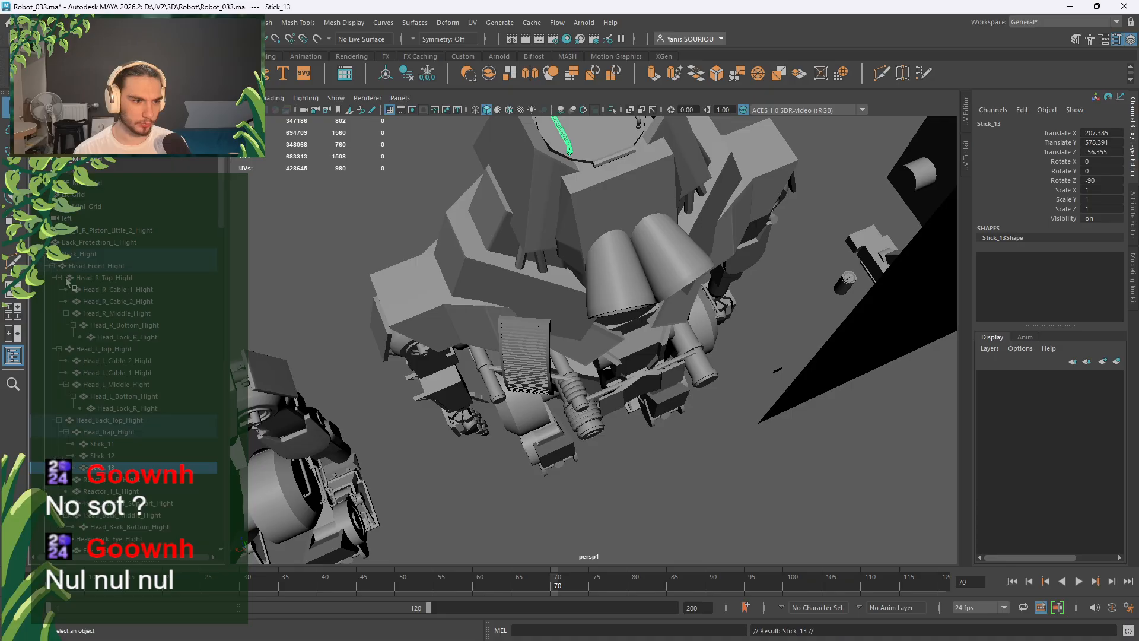
scroll(104, 558, down, 5)
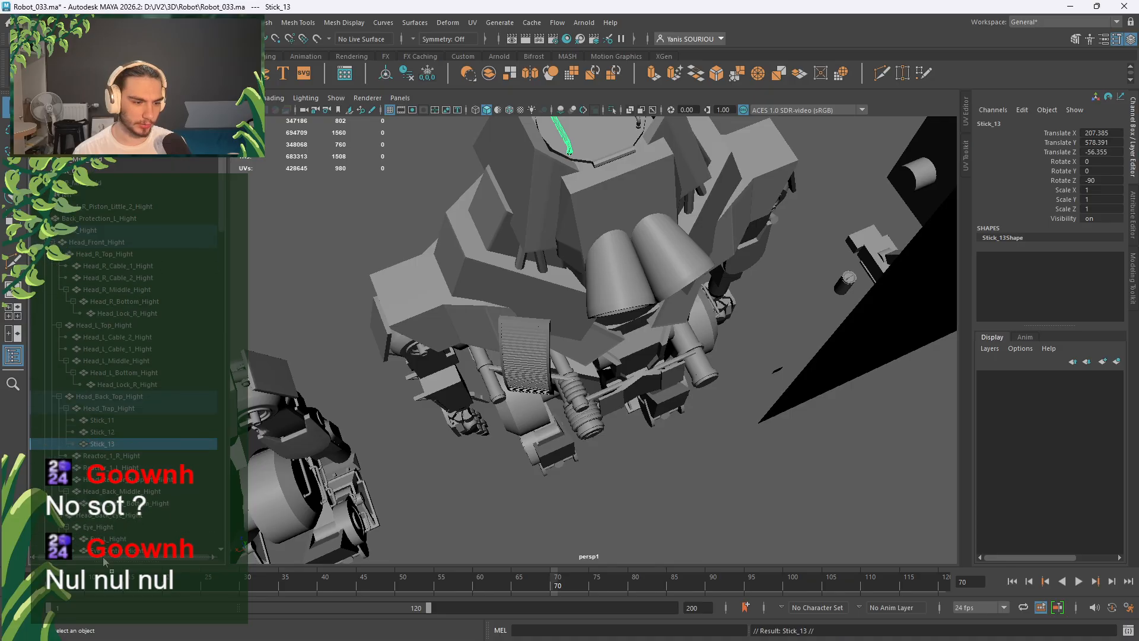
scroll(102, 556, down, 6)
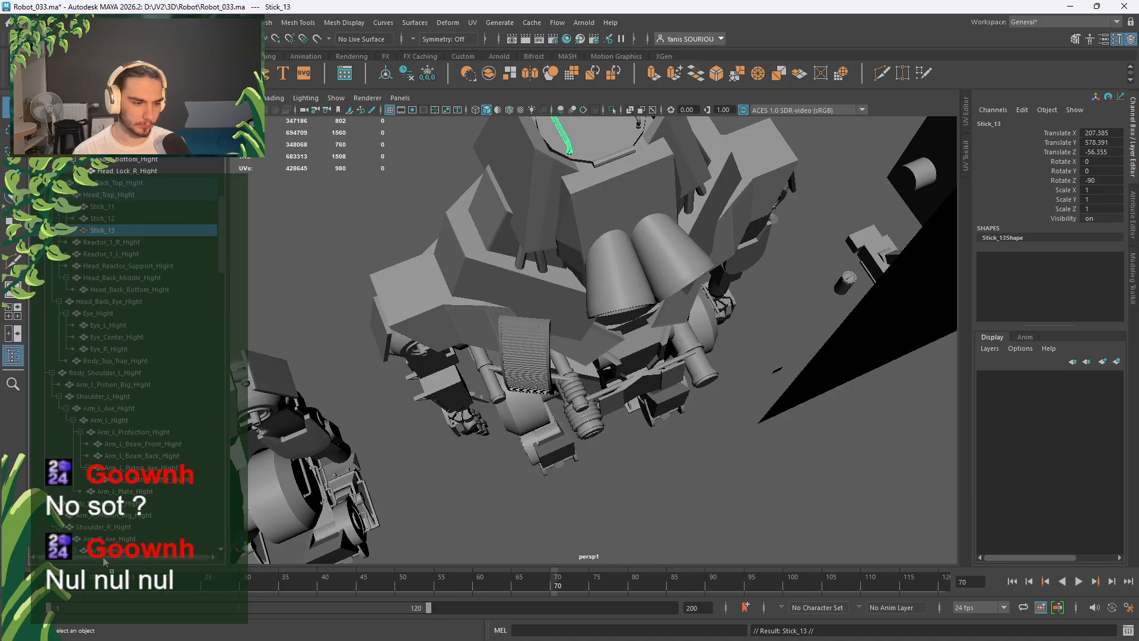
scroll(102, 557, down, 6)
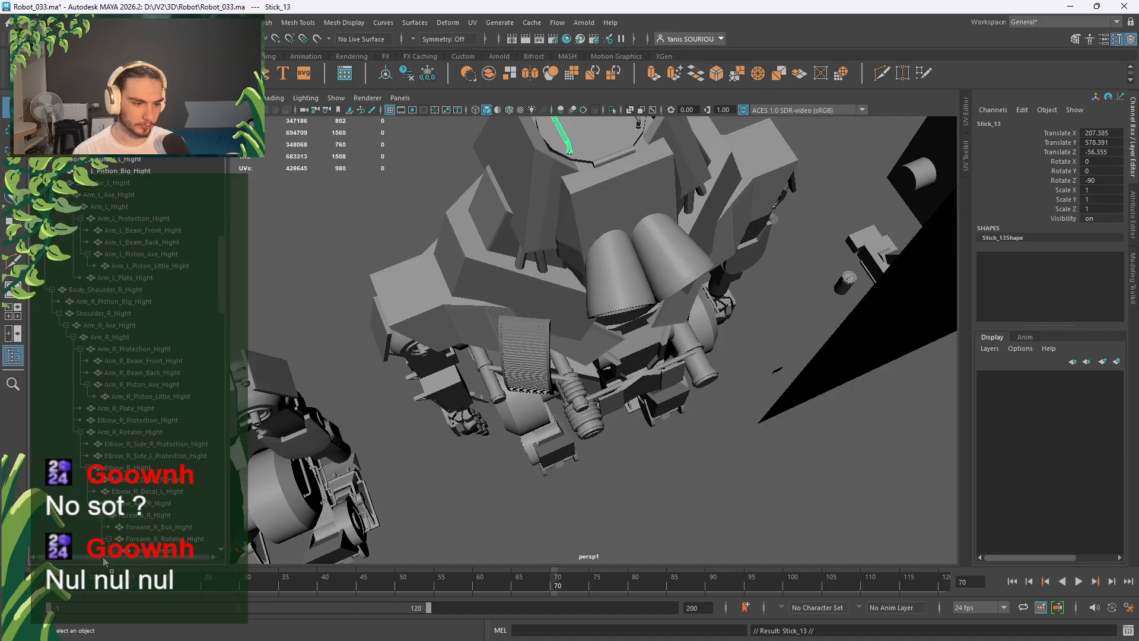
scroll(102, 556, down, 6)
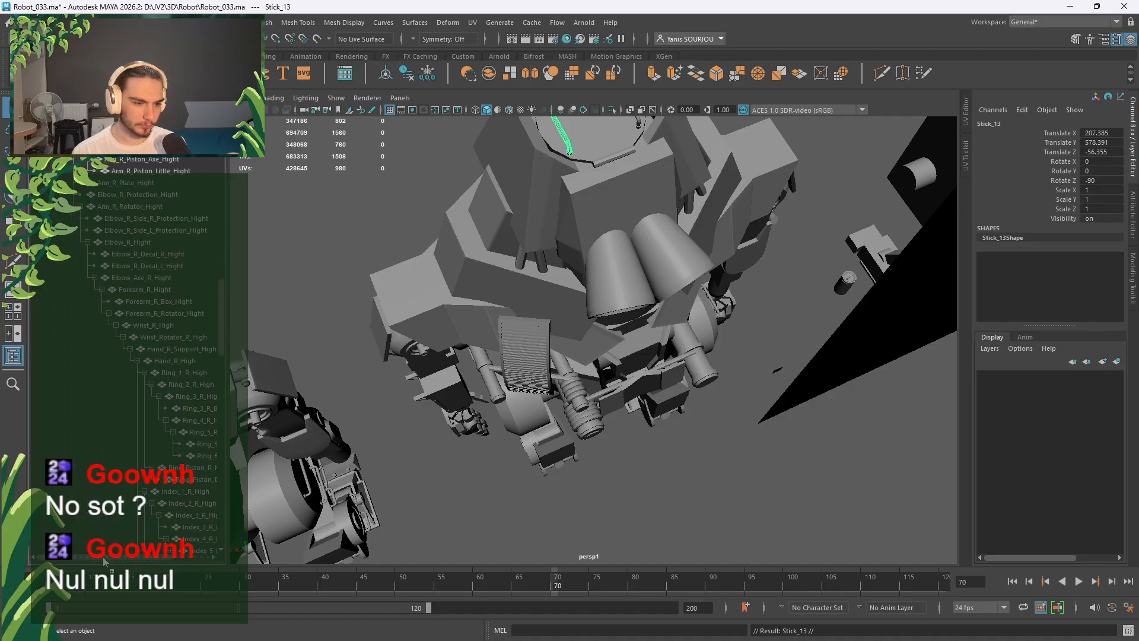
scroll(102, 556, down, 6)
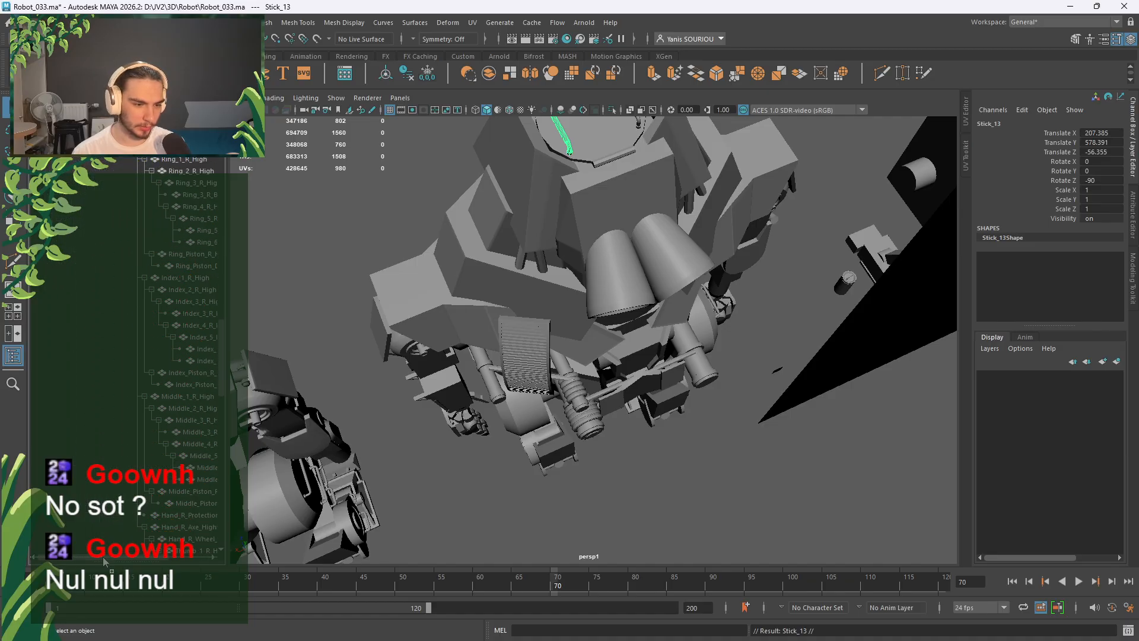
scroll(102, 557, down, 1)
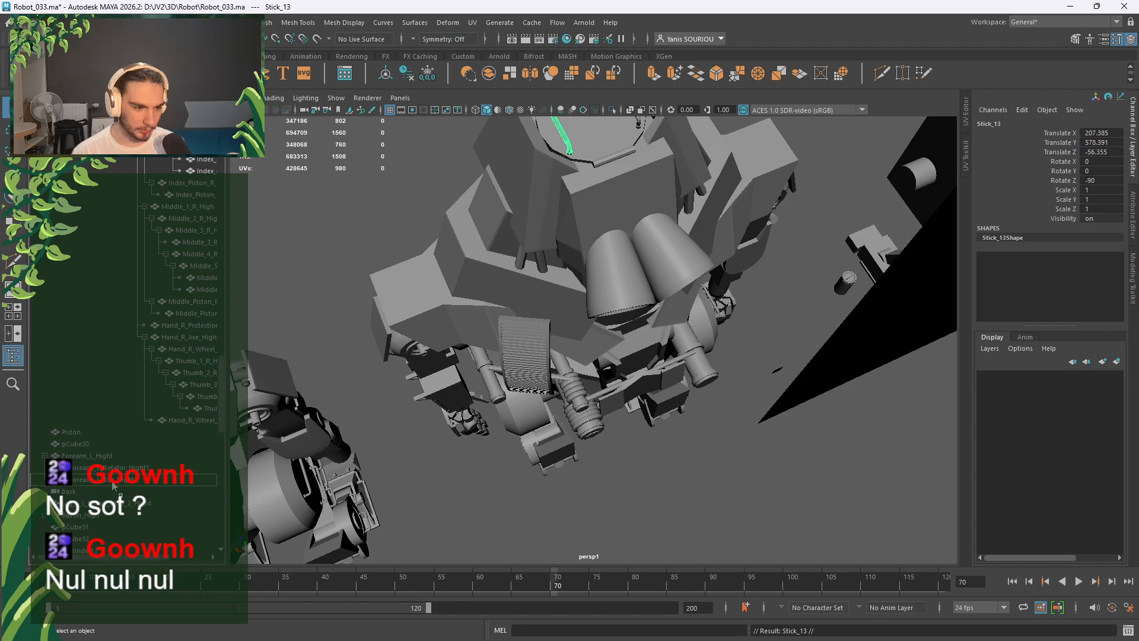
middle_drag(109, 497, 109, 498)
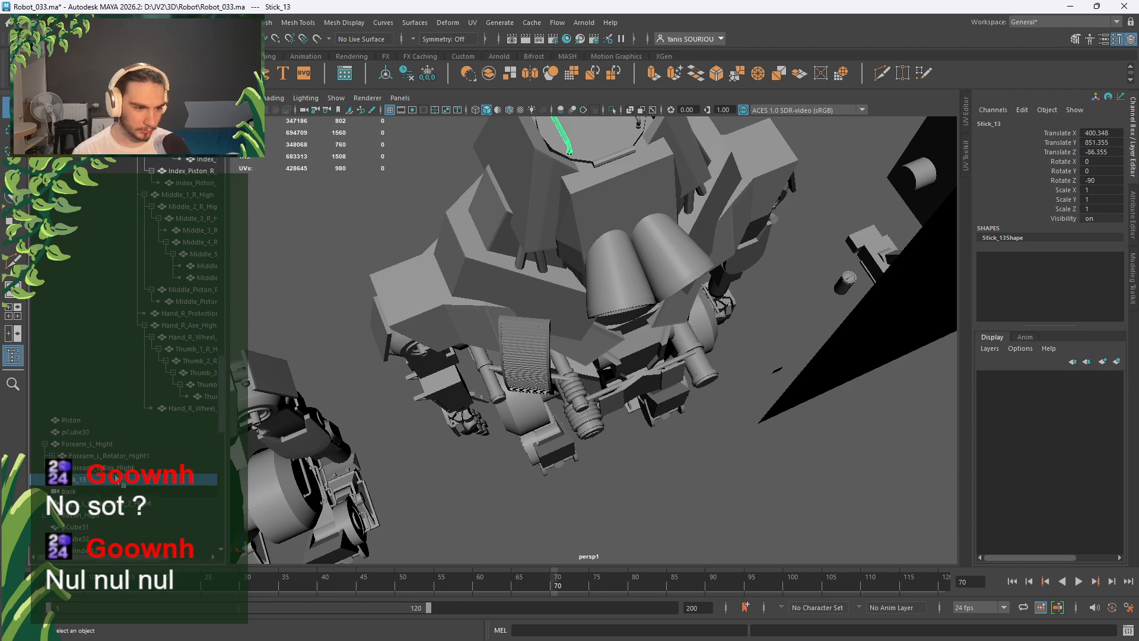
scroll(85, 309, up, 10)
click(45, 313)
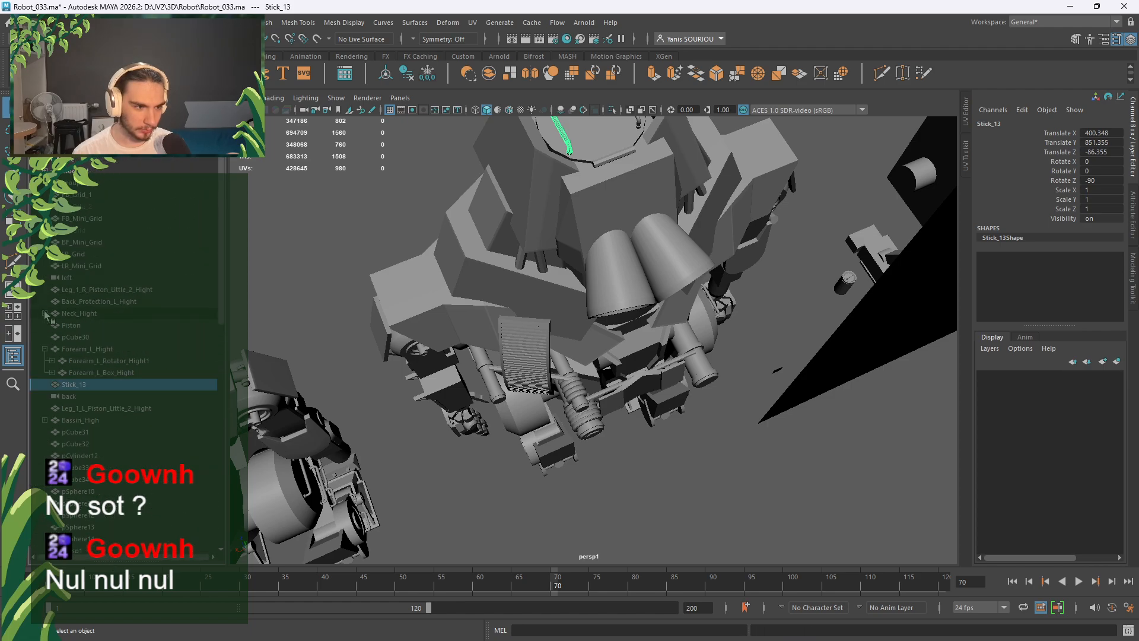
Set the copied handle's Rotate X to 90 and freeze its transformations.
alt+drag(475, 402, 457, 327)
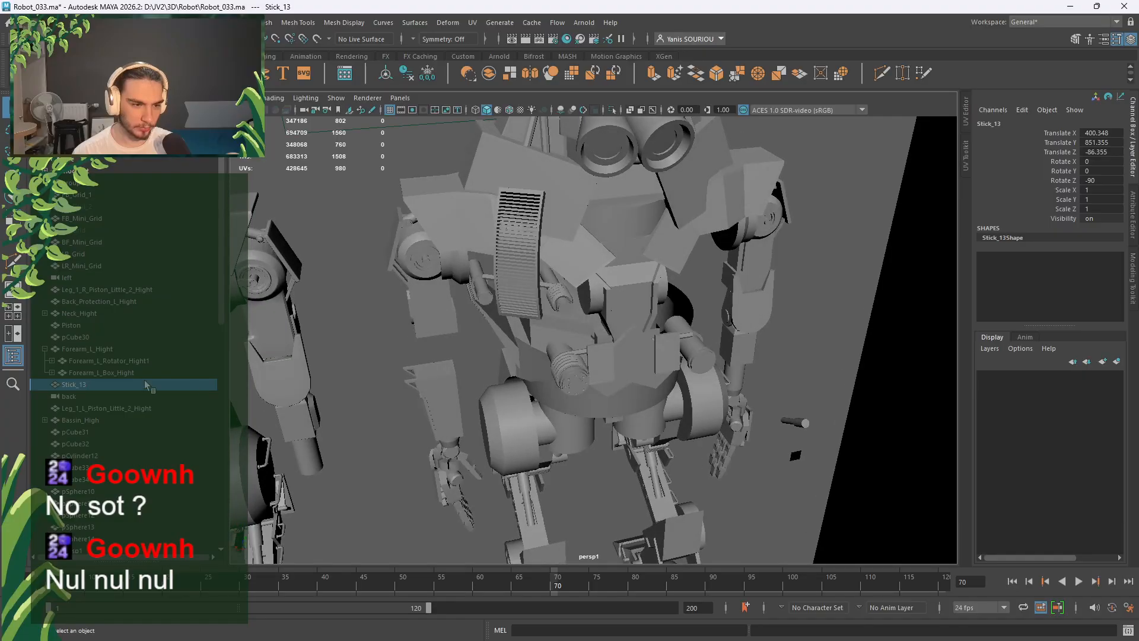
click(144, 384)
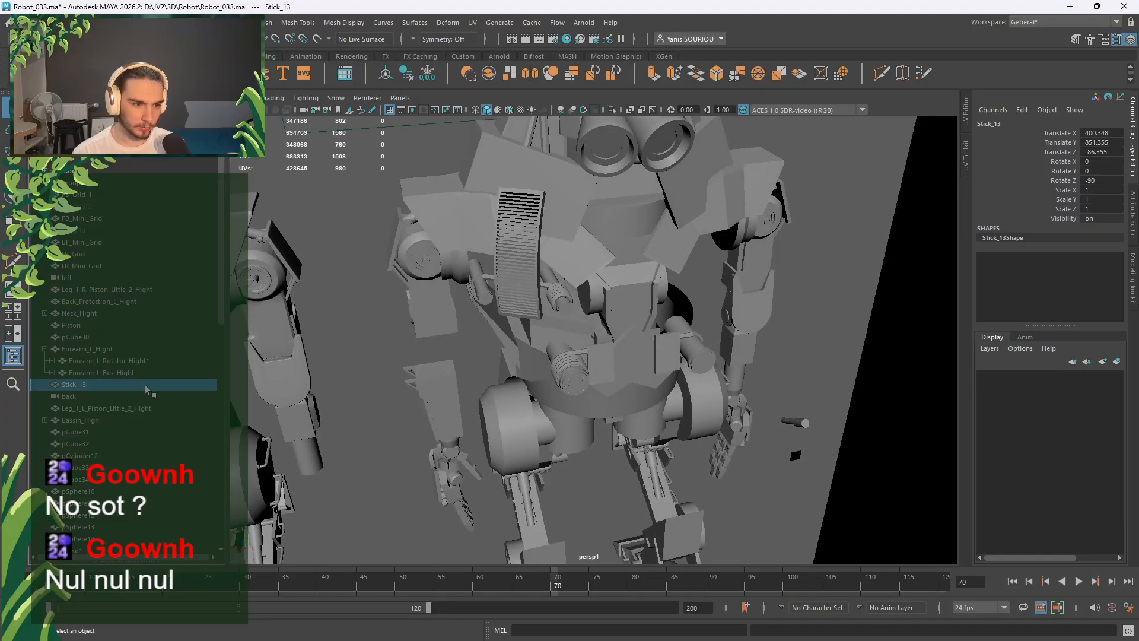
scroll(504, 390, down, 5)
key(w)
alt+drag(558, 332, 529, 381)
key(e)
scroll(591, 310, up, 5)
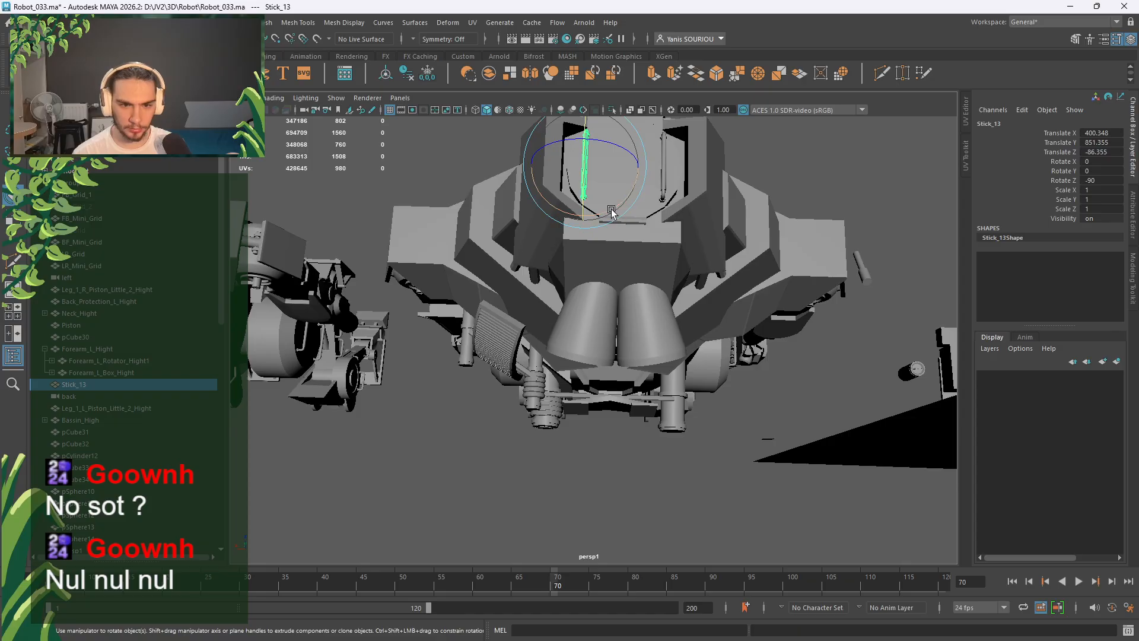
drag(611, 211, 611, 178)
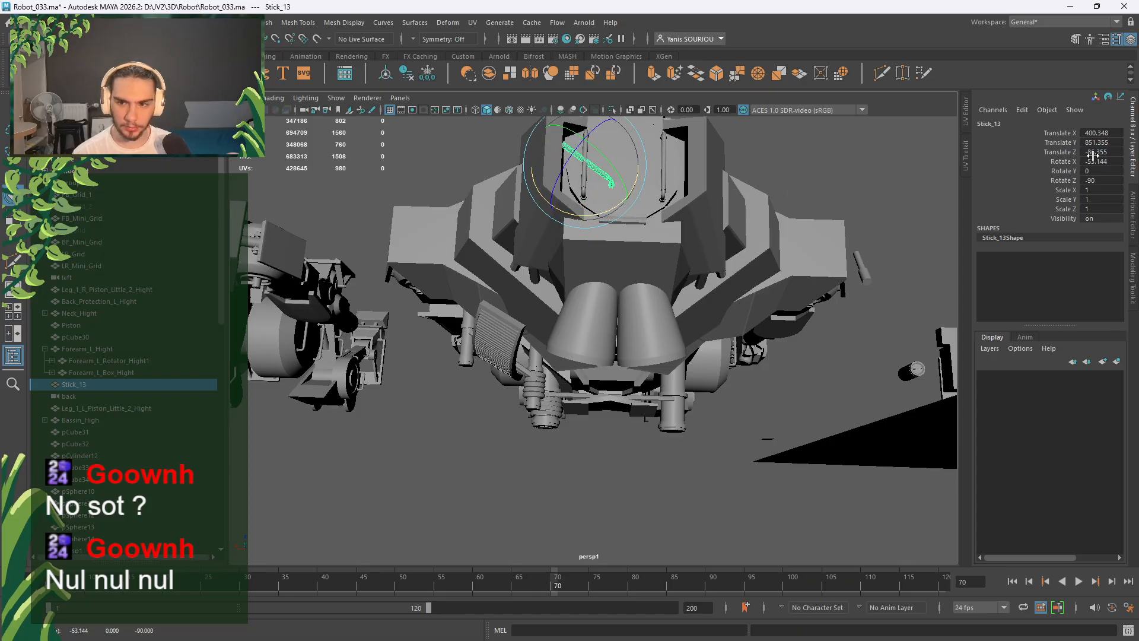
text(90)
key(Return)
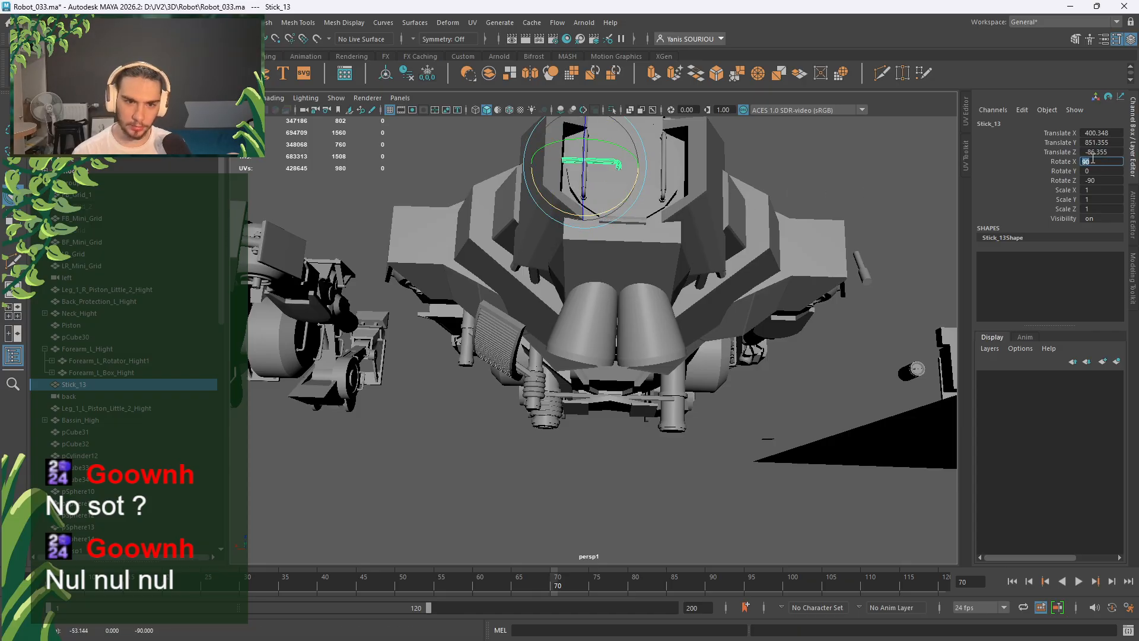
key(w)
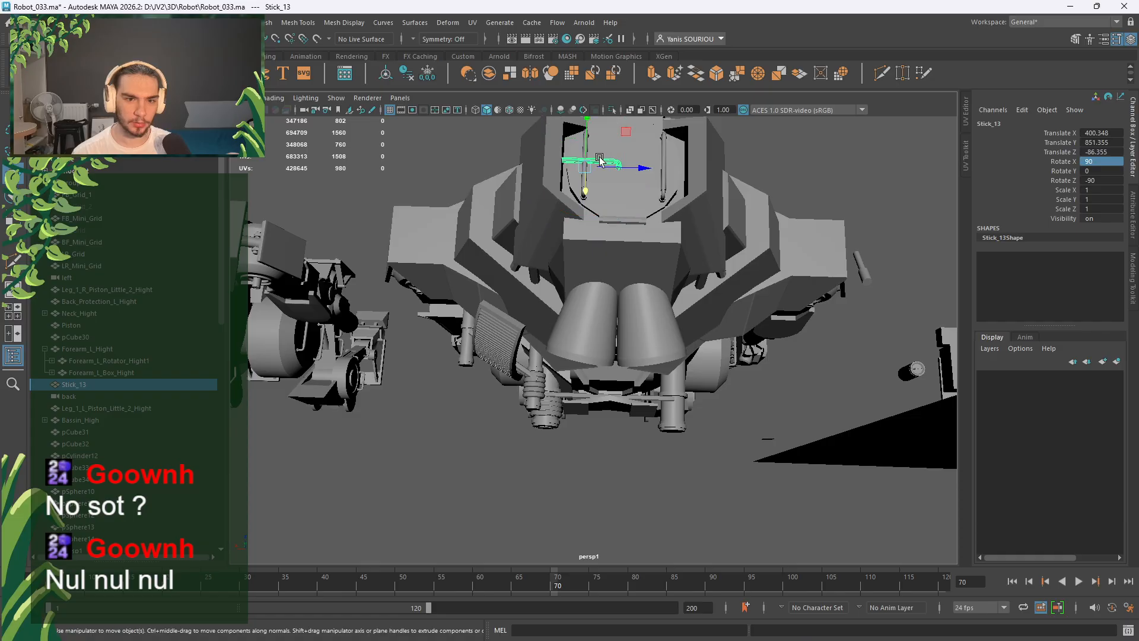
click(428, 75)
Snap the copied handle's pivot down to the level of the head hatch's top surface.
alt+drag(619, 172, 552, 168)
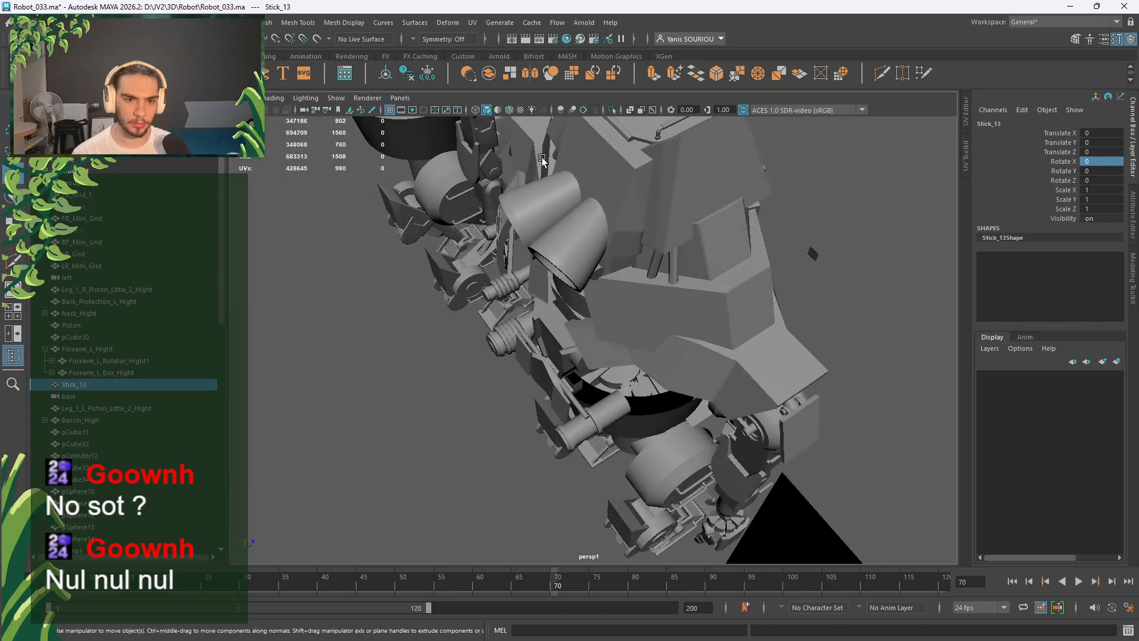
alt+middle_drag(552, 169, 515, 272)
alt+drag(562, 262, 602, 246)
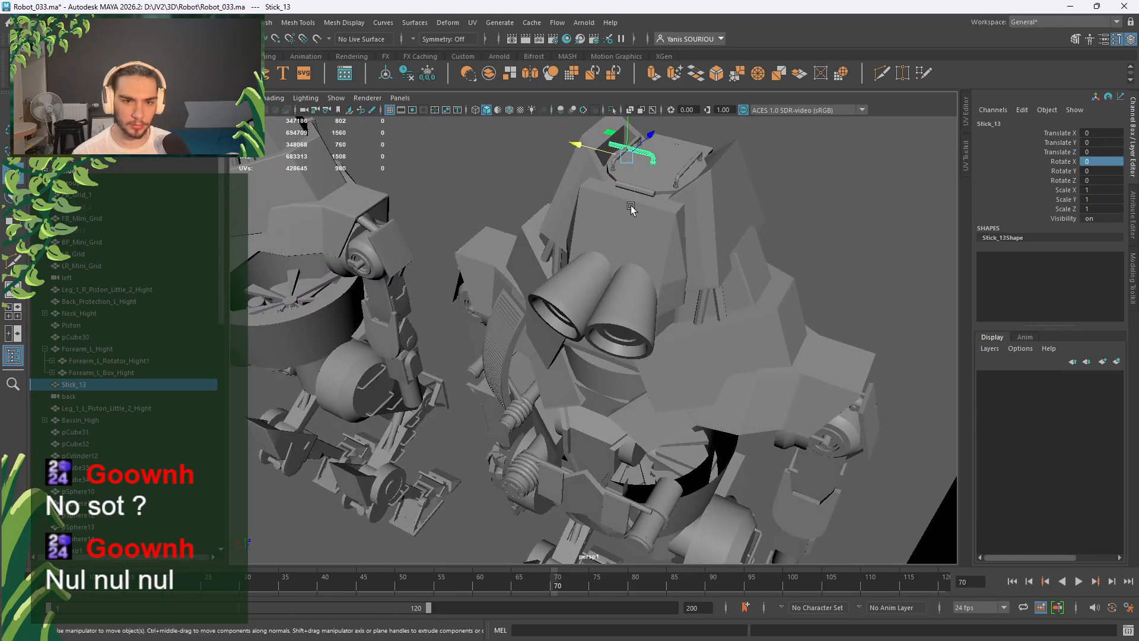
alt+middle_drag(630, 206, 575, 289)
scroll(610, 266, up, 8)
key(f)
alt+drag(618, 265, 647, 265)
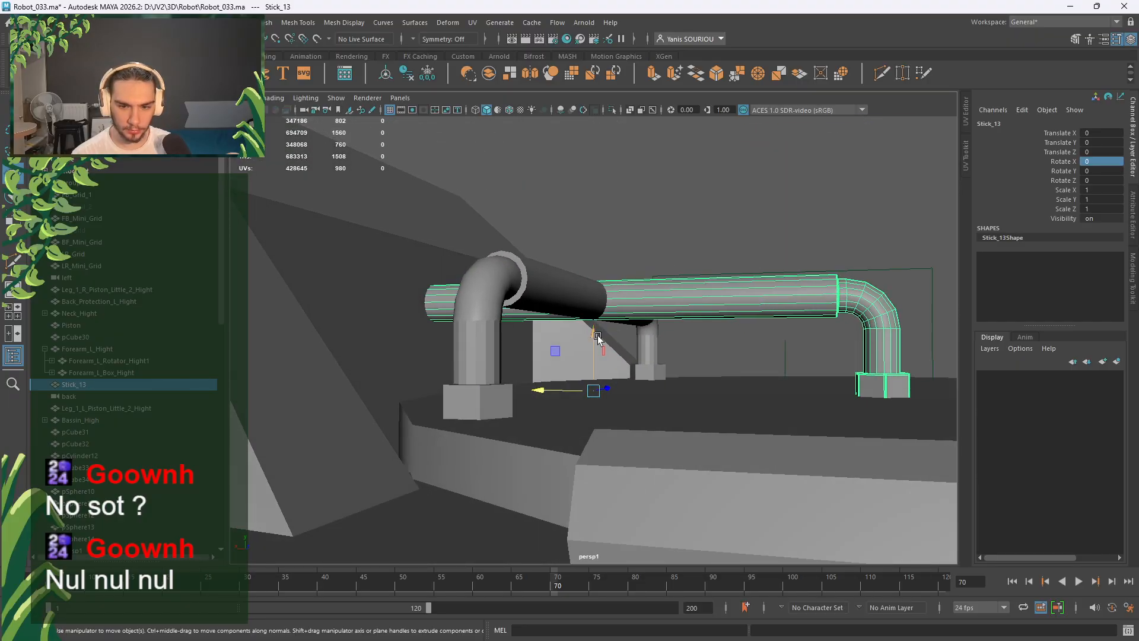
click(471, 366)
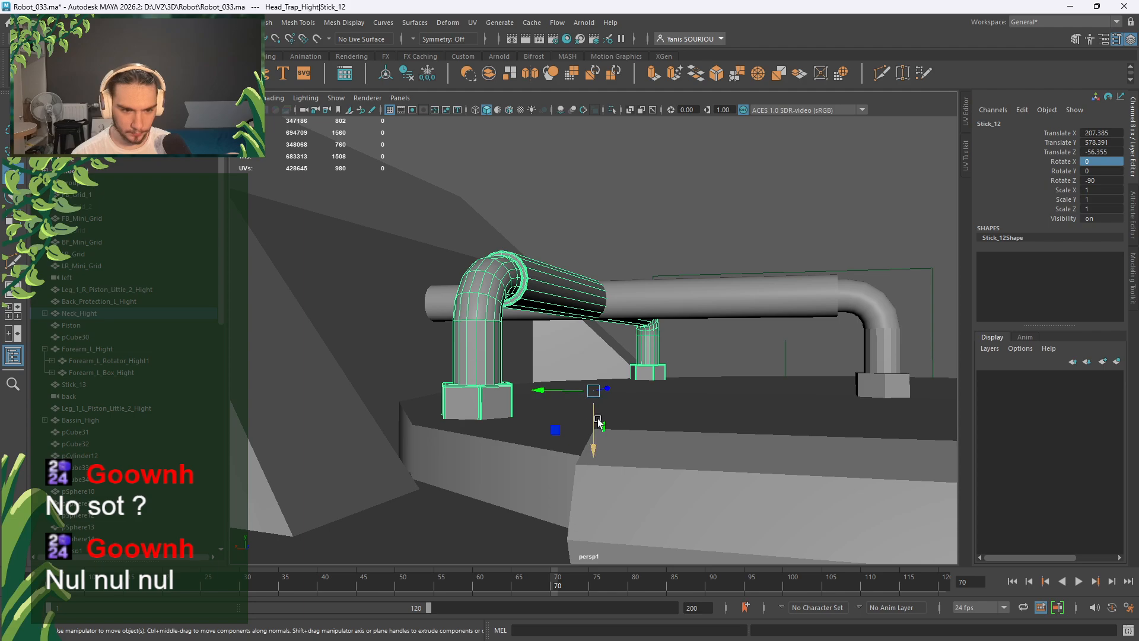
click(678, 297)
key(d)
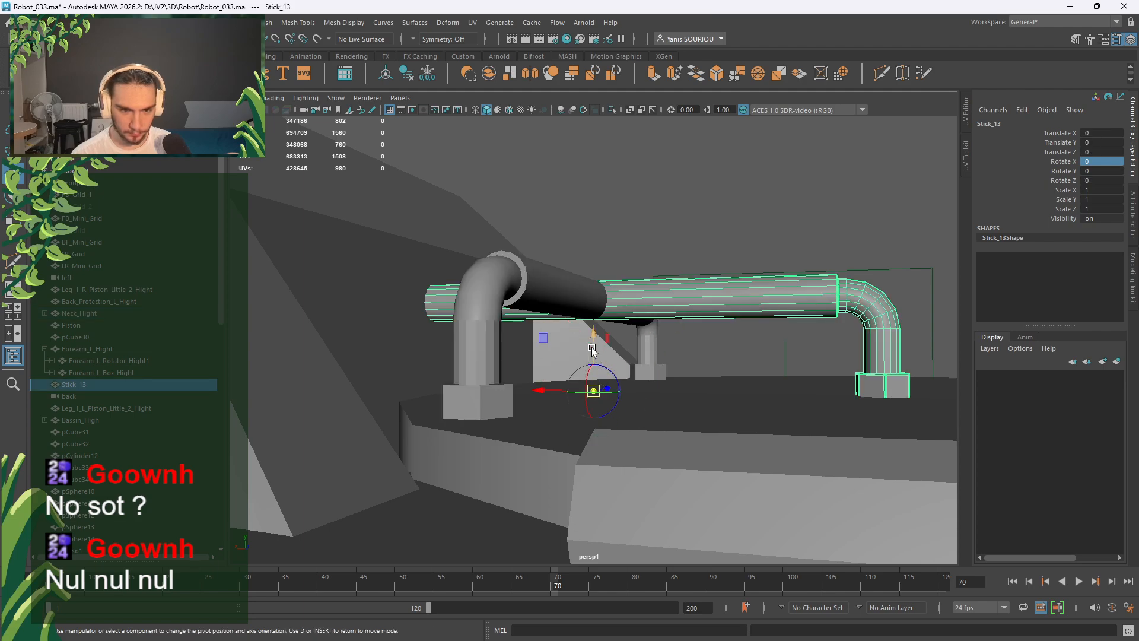
click(406, 427)
alt+drag(406, 427, 586, 414)
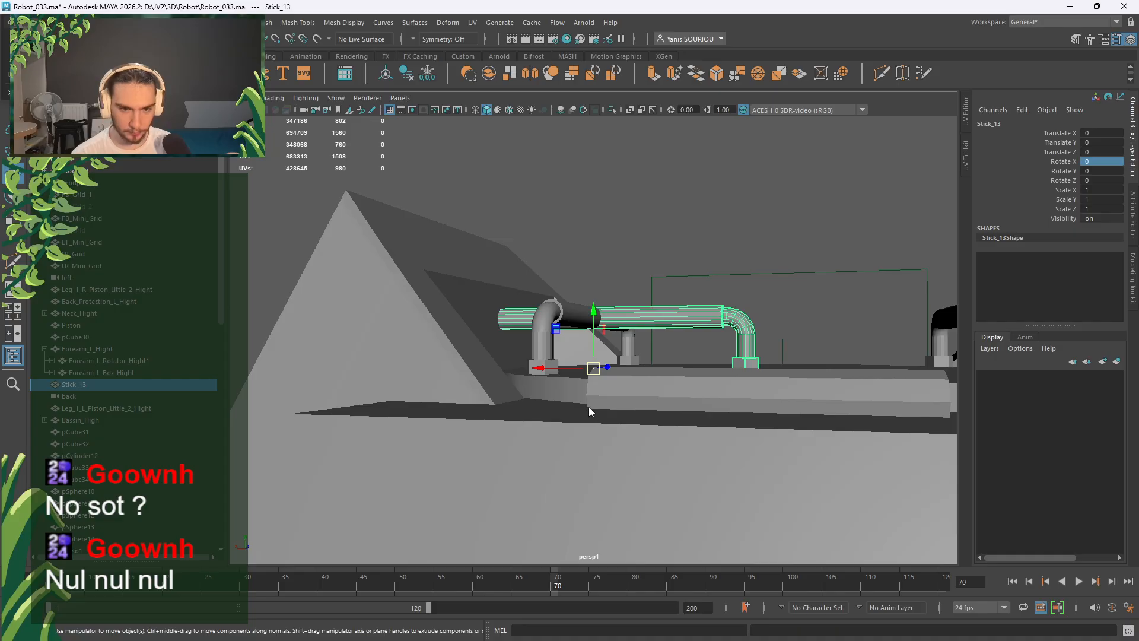
Show wireframe on the shaded model and snap the copied handle along X to the hatch's centre vertex.
alt+drag(563, 290, 638, 403)
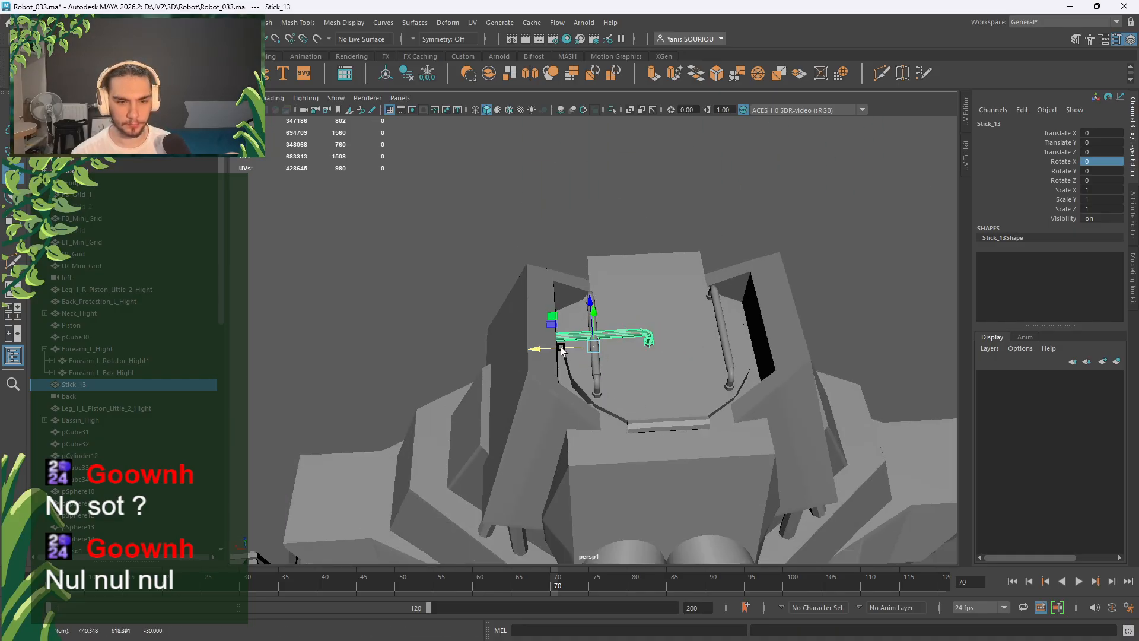
alt+drag(563, 353, 581, 101)
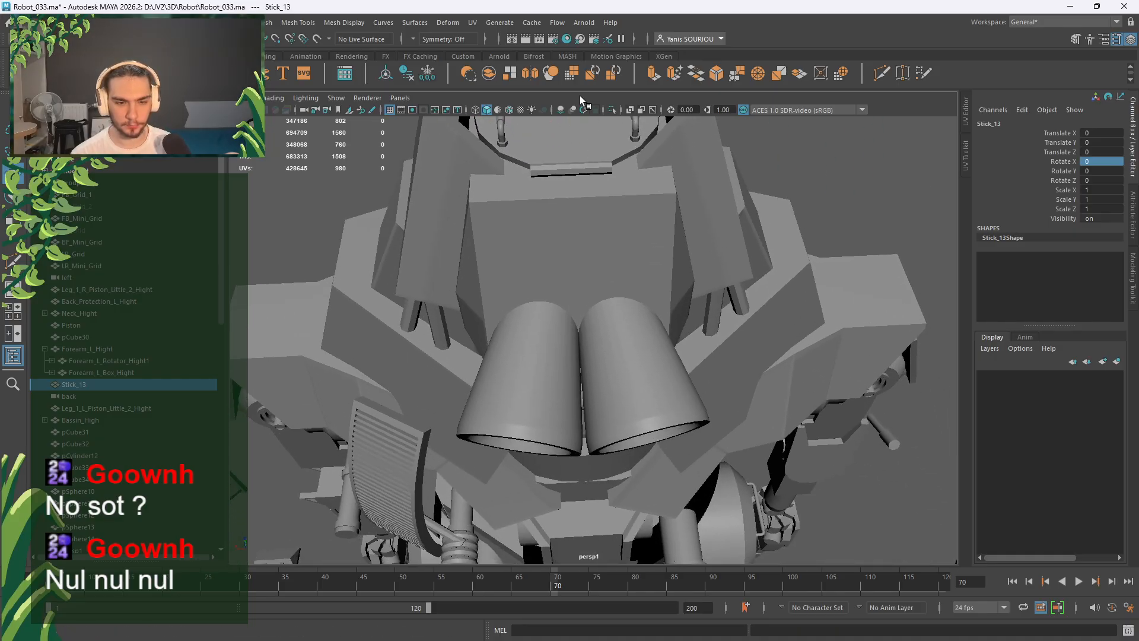
click(511, 111)
alt+middle_drag(554, 198, 542, 232)
scroll(541, 232, up, 4)
key(v)
mouse_move(568, 176)
middle_down()
mouse_move(564, 167)
mouse_move(561, 184)
mouse_move(558, 165)
middle_up()
key(v)
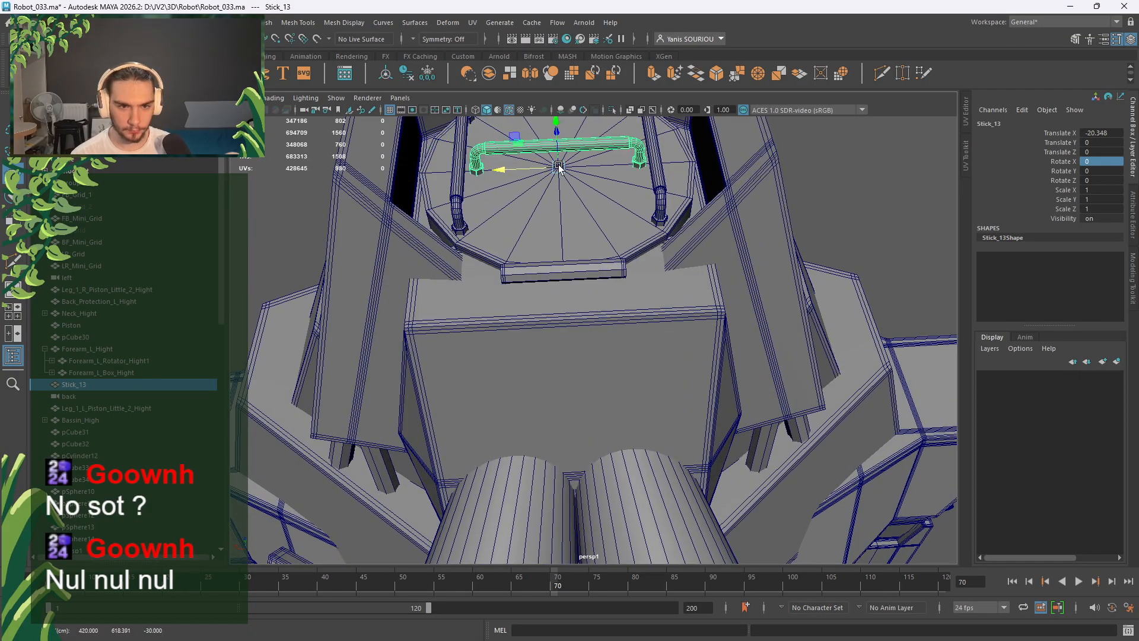
Move the copied handle off the hatch to a Translate Z of about -71.5 and set its Rotate X to 180.
alt+drag(558, 165, 714, 241)
drag(415, 323, 774, 309)
key(e)
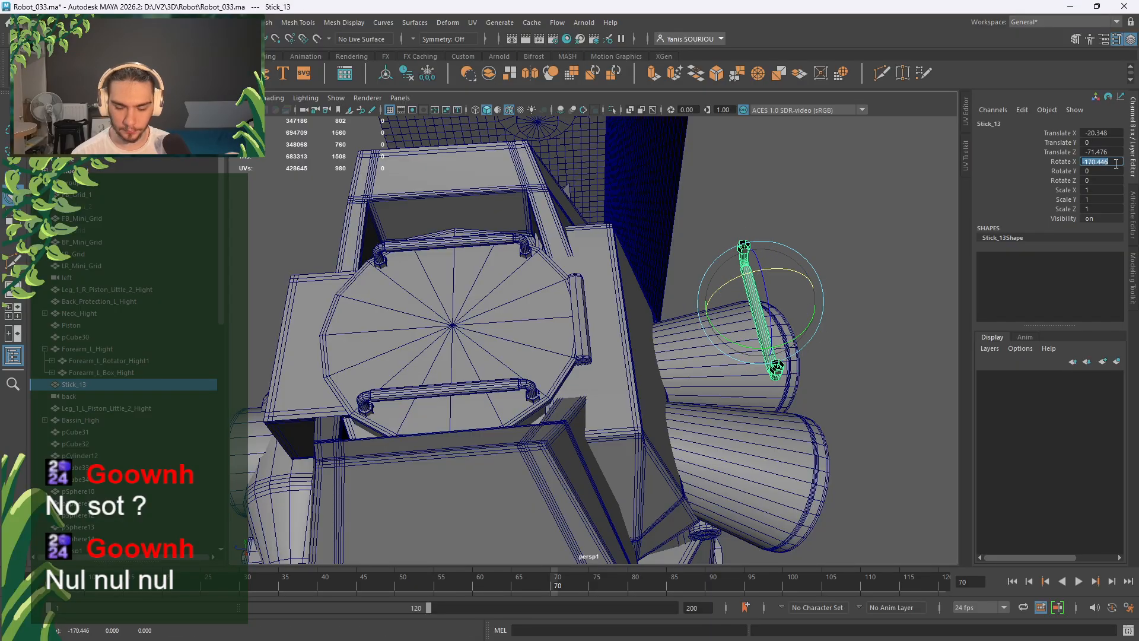
click(1116, 163)
text(180)
key(Return)
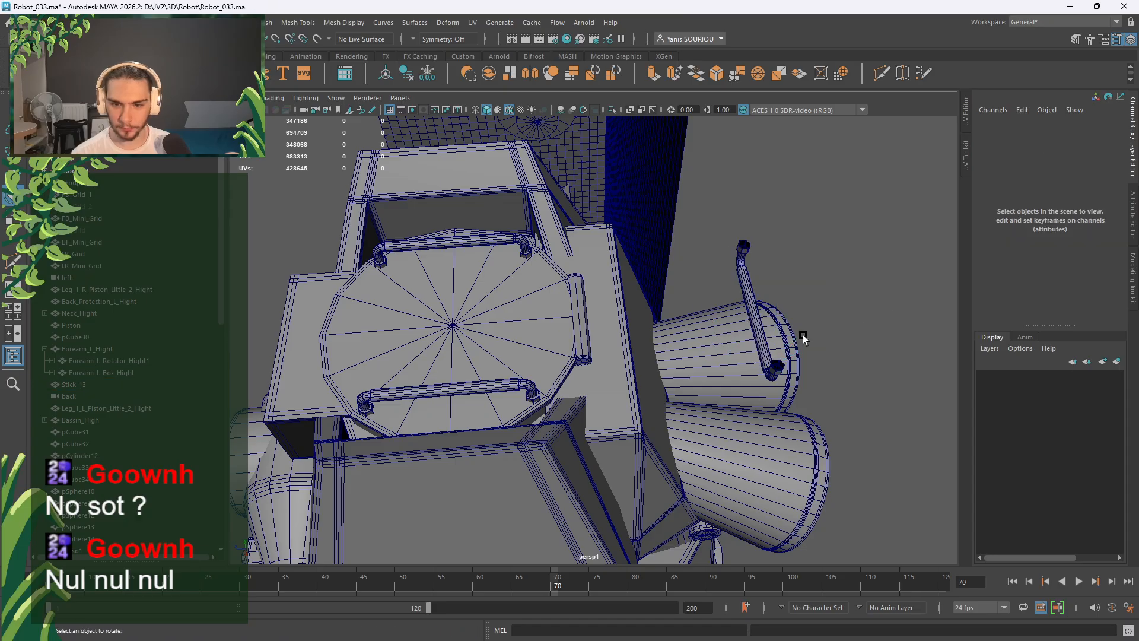
Lower the copied handle to the robot's waist, at a Translate Y of about -254.9, checking its height in the back view.
key(w)
alt+drag(755, 333, 664, 431)
key(f)
key(space)
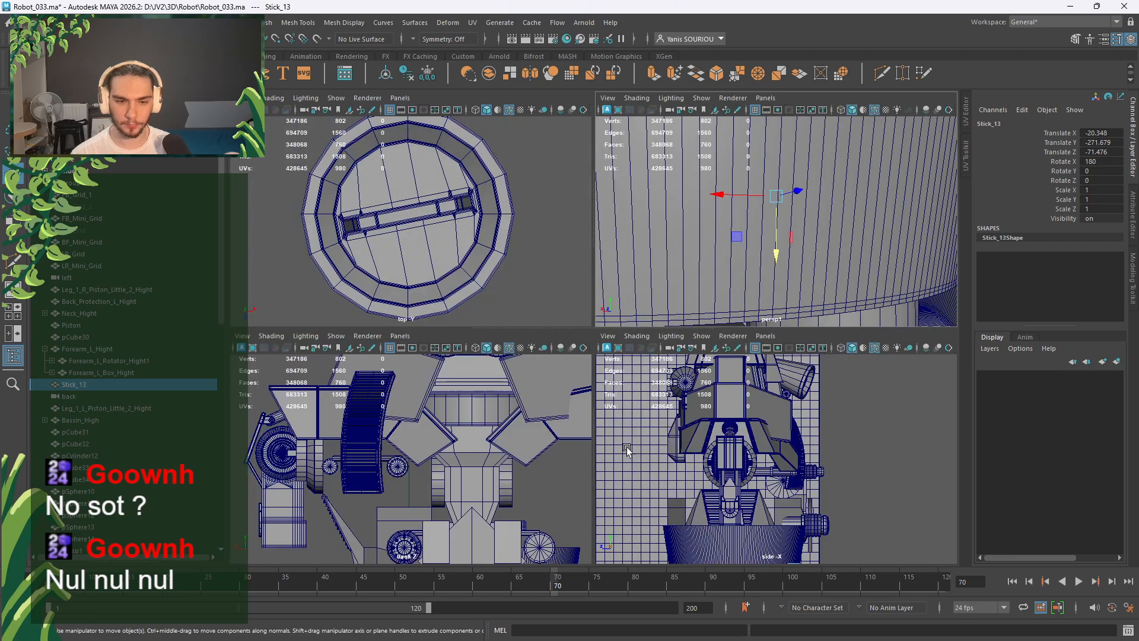
key(space)
scroll(547, 473, down, 3)
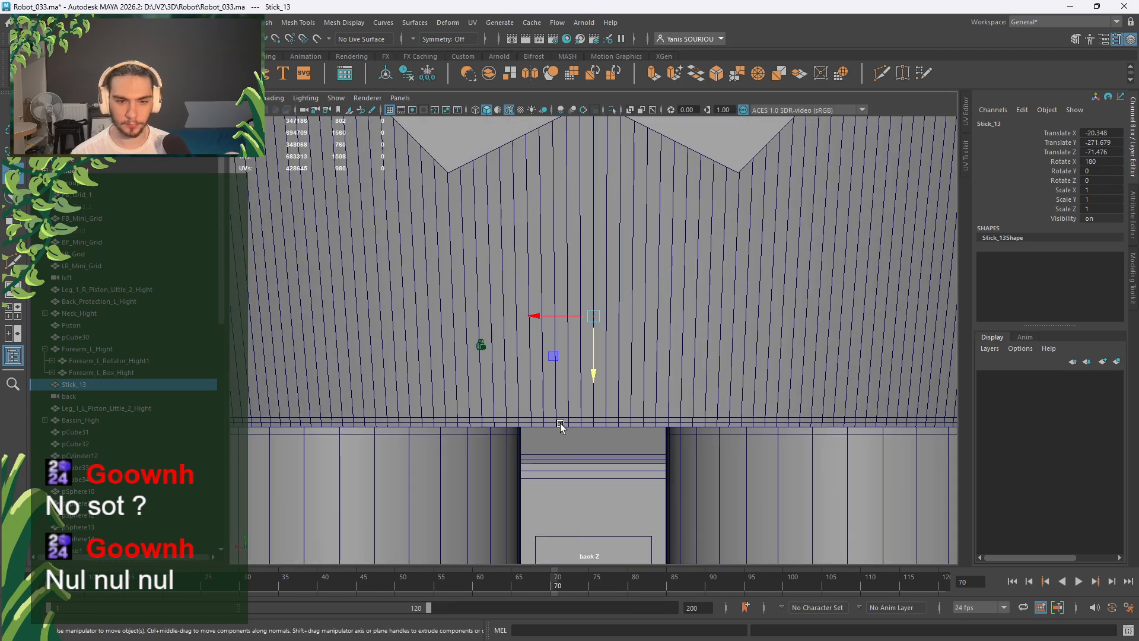
drag(599, 396, 605, 317)
key(space)
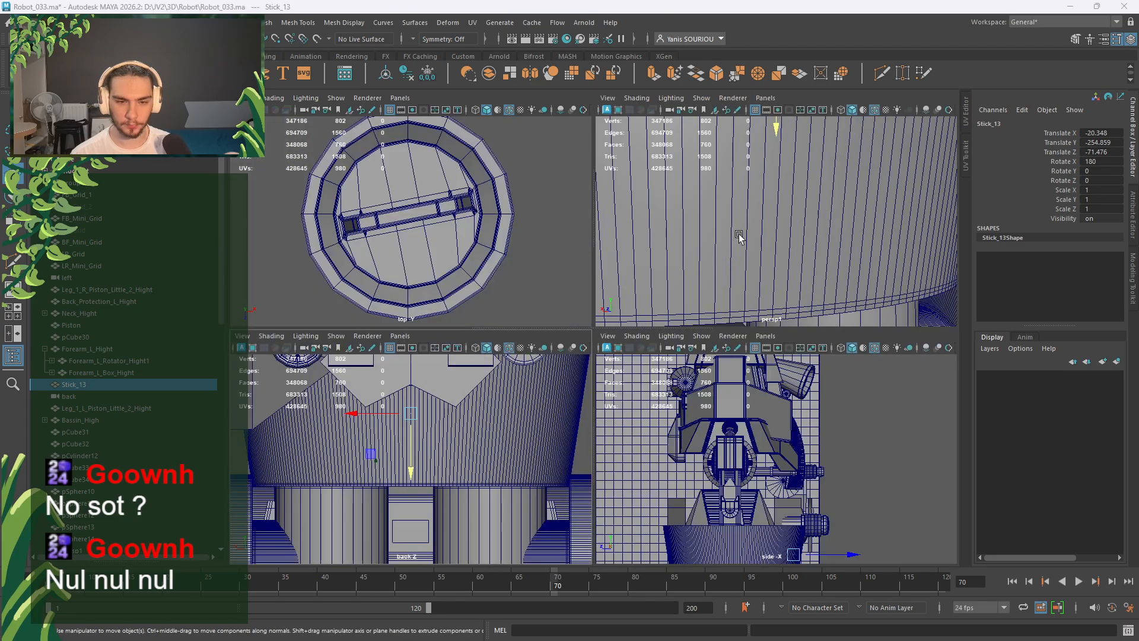
Move the copied handle back to a Translate Z of -91.35 and raise it to a Translate Y of about -251.3.
key(space)
scroll(757, 299, down, 5)
alt+drag(757, 299, 833, 298)
drag(652, 223, 768, 230)
key(space)
key(space)
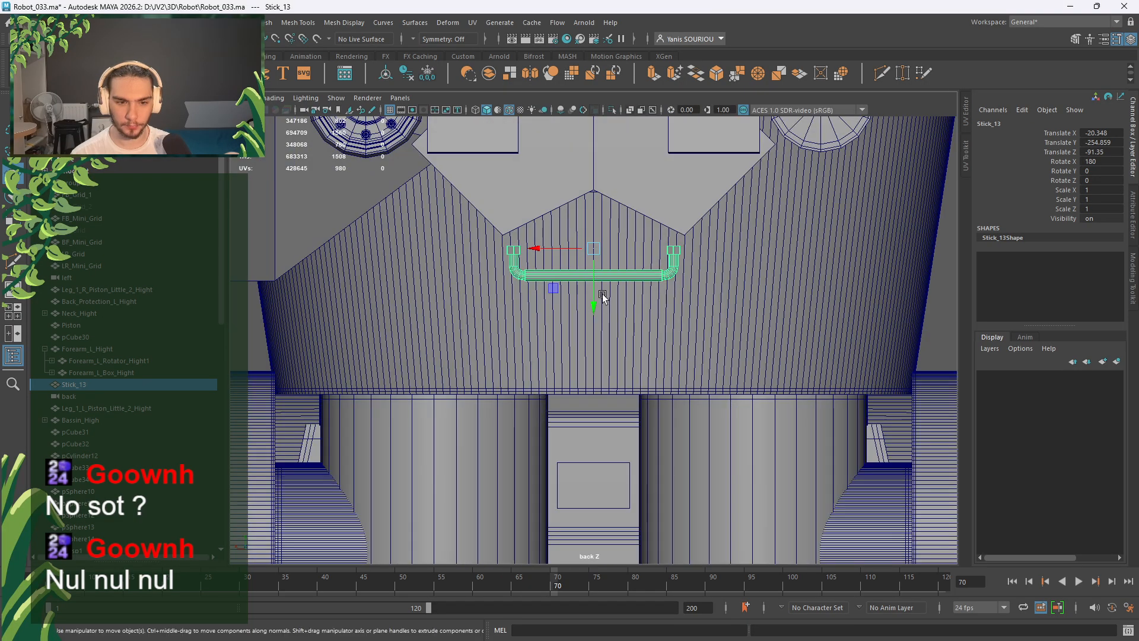
drag(602, 297, 603, 281)
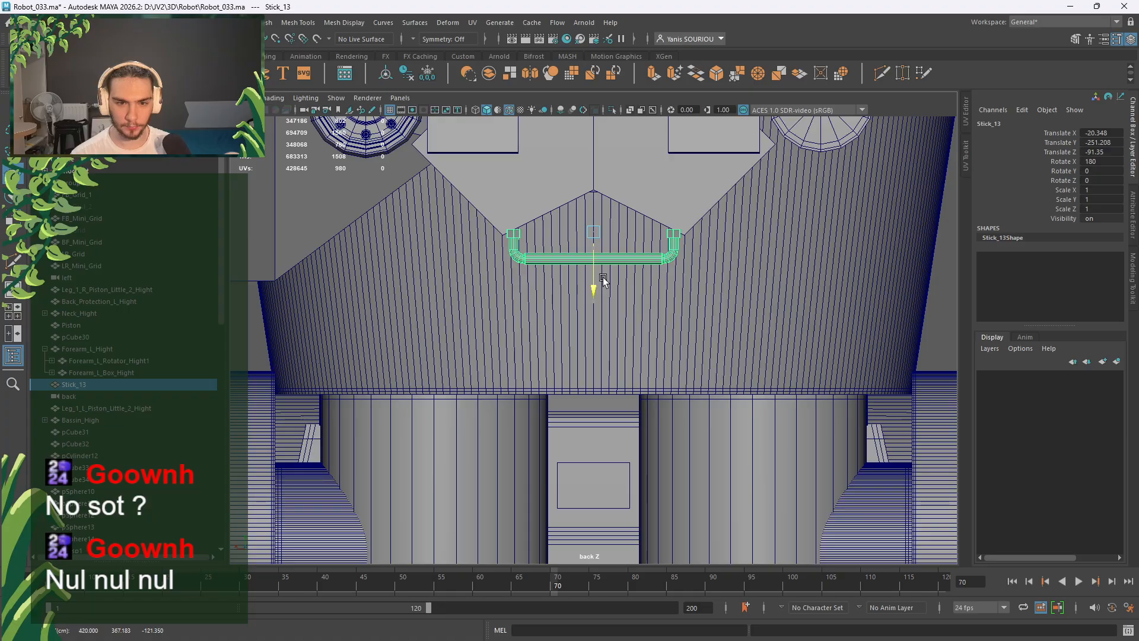
key(space)
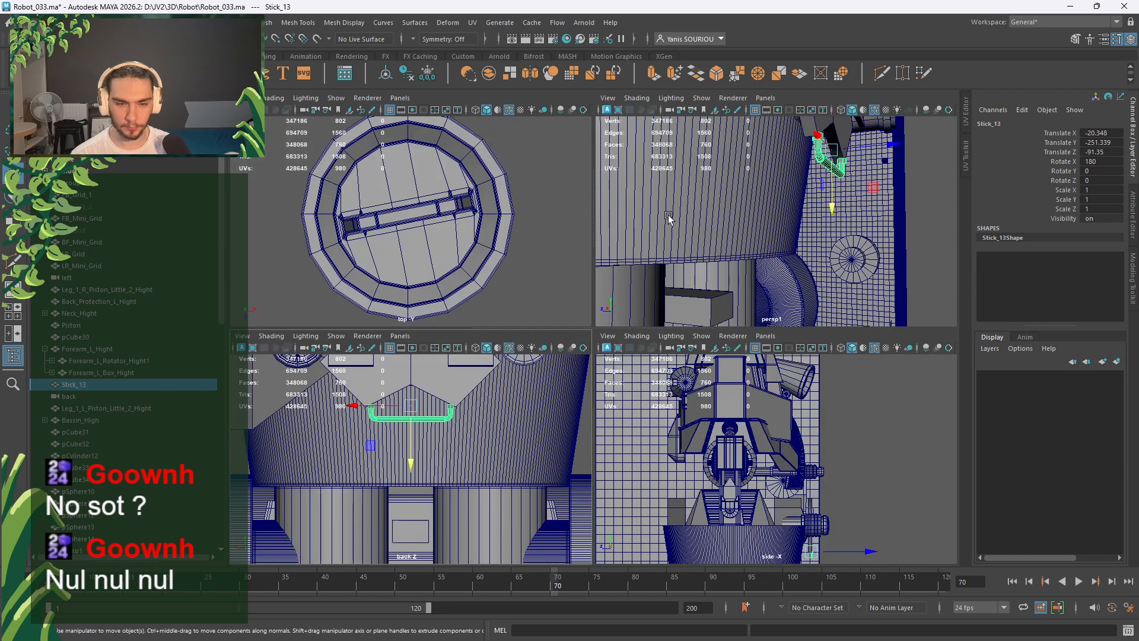
Align the copied handle with the thickness of the back plate in the side view, at a Translate Z of -90.
key(space)
alt+drag(660, 273, 626, 325)
key(space)
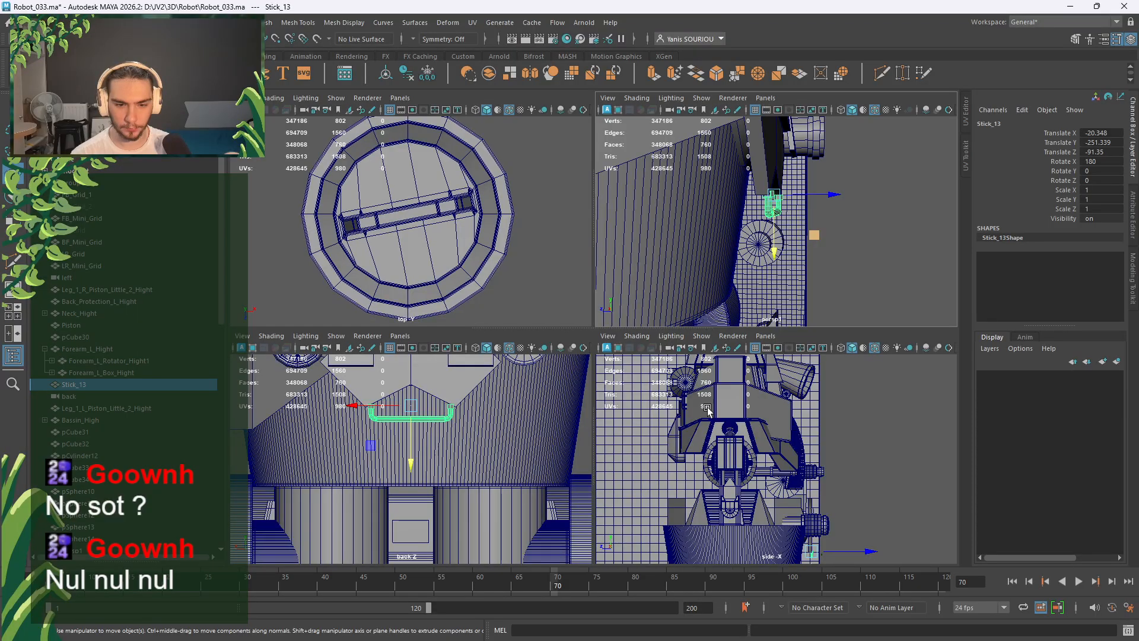
key(f)
key(space)
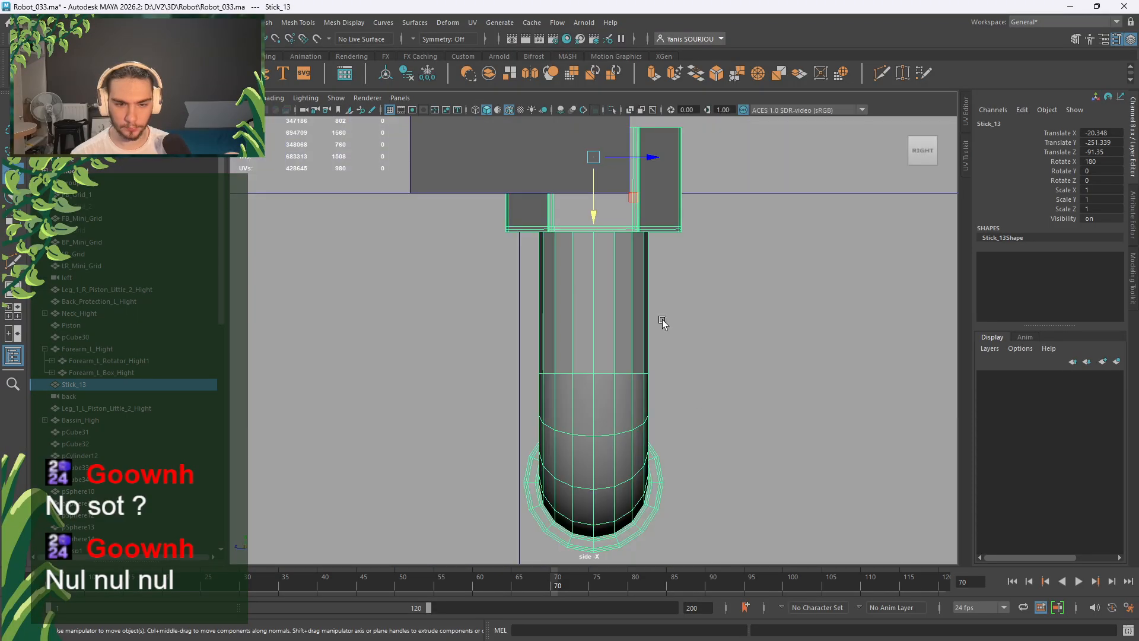
drag(655, 157, 596, 180)
key(ctrl+z)
key(ctrl+z)
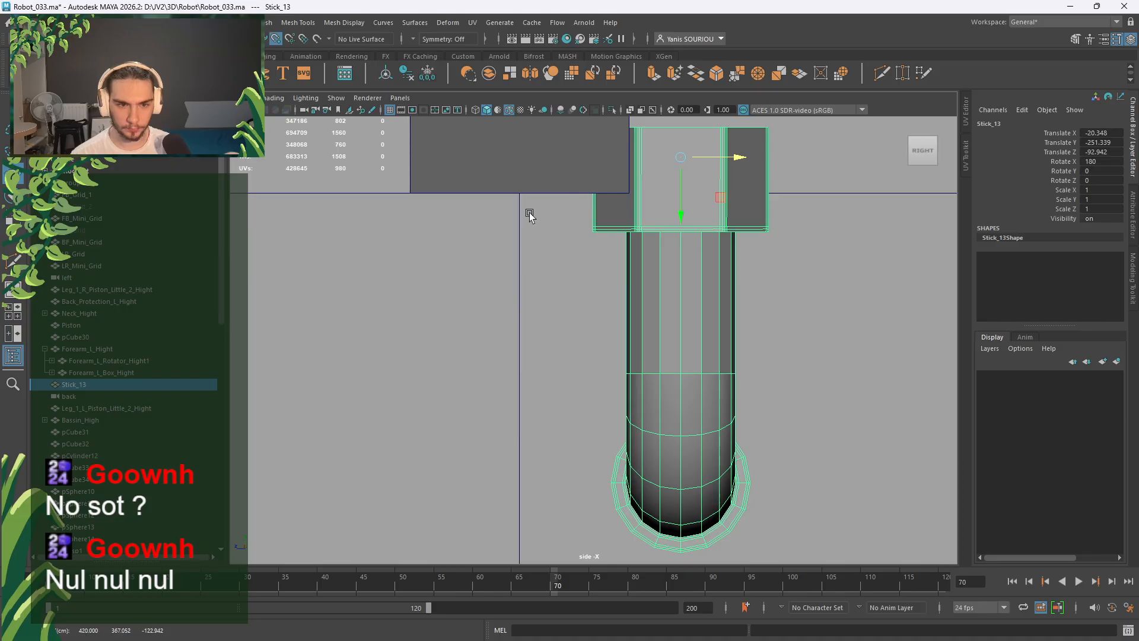
middle_drag(529, 212, 526, 202)
scroll(543, 205, down, 5)
key(space)
key(space)
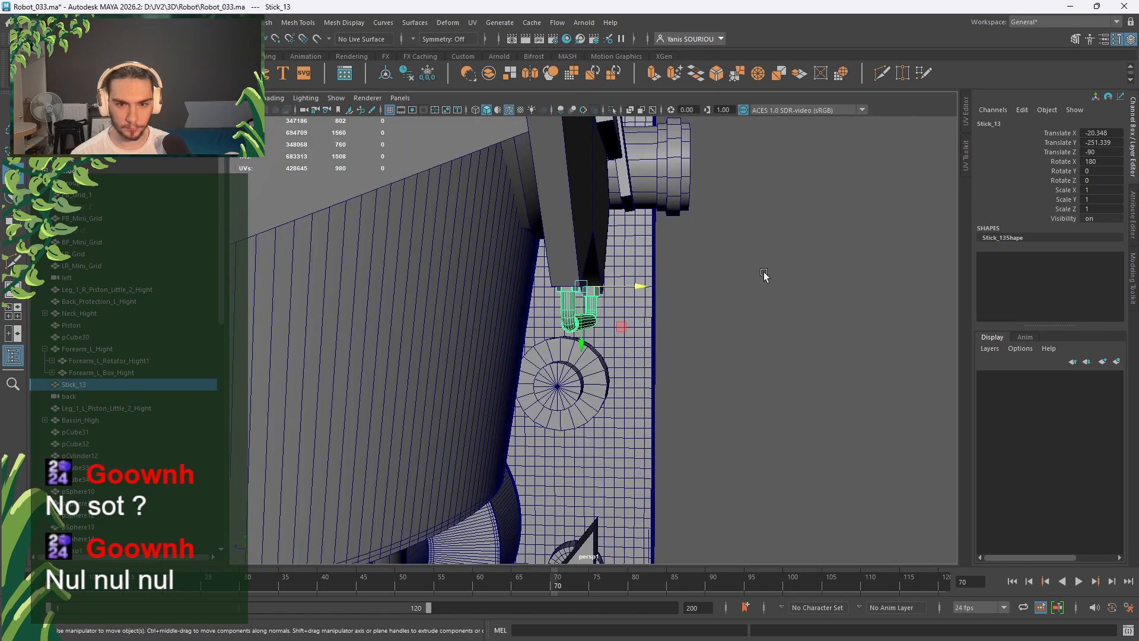
Fine-tune the copied handle's height against the back plate's two lower points, to a Translate Y of about -251.36.
alt+drag(765, 275, 642, 266)
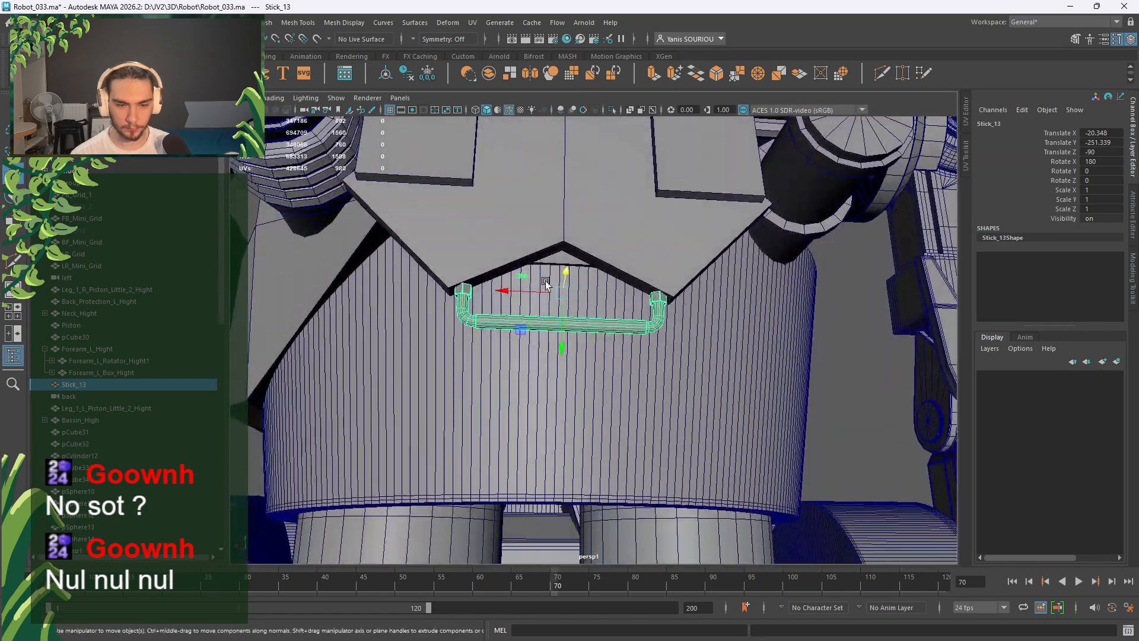
scroll(546, 284, up, 3)
alt+middle_drag(557, 276, 654, 254)
mouse_move(655, 254)
alt+mouse_down()
mouse_move(656, 310)
mouse_move(659, 267)
alt+mouse_up()
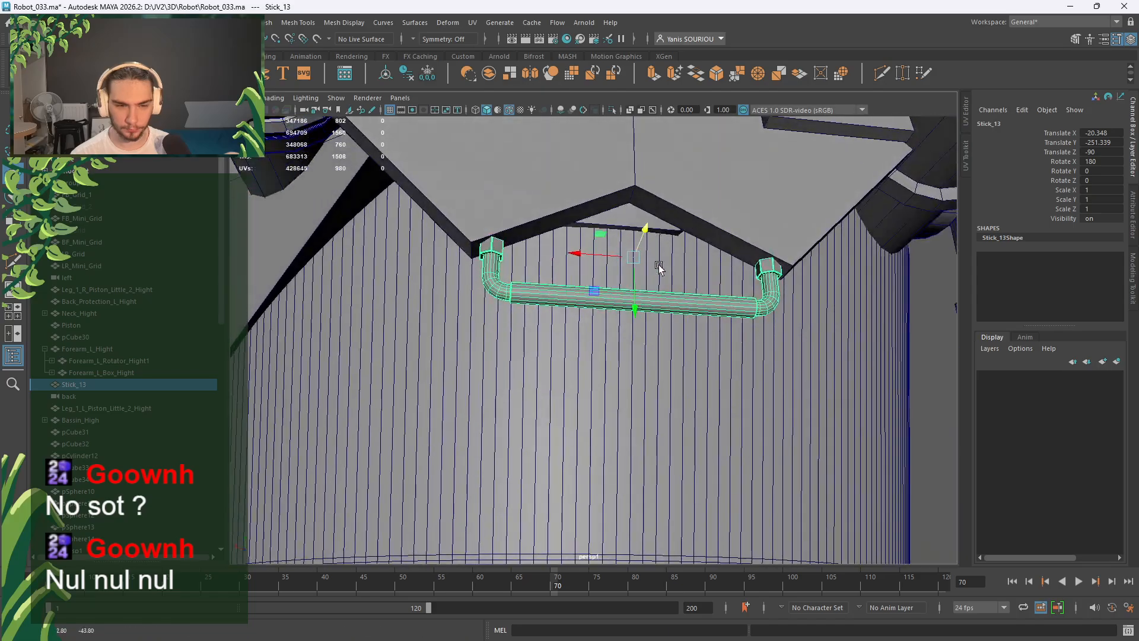
drag(635, 309, 635, 313)
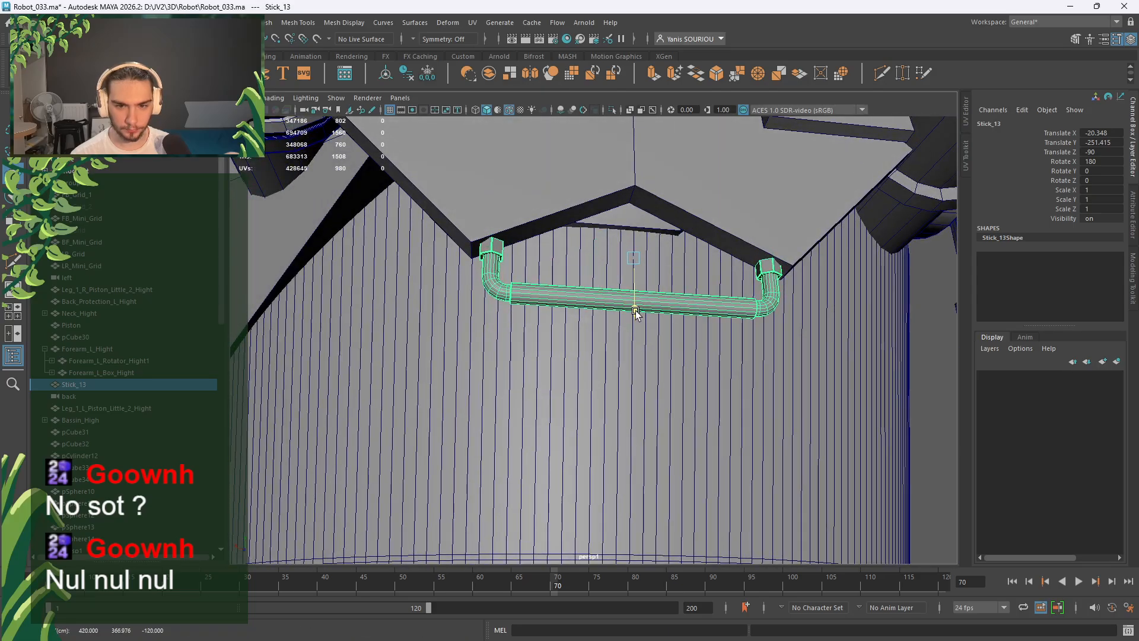
mouse_move(712, 315)
alt+mouse_down()
mouse_move(712, 348)
mouse_move(712, 330)
mouse_move(700, 354)
mouse_move(702, 311)
alt+mouse_up()
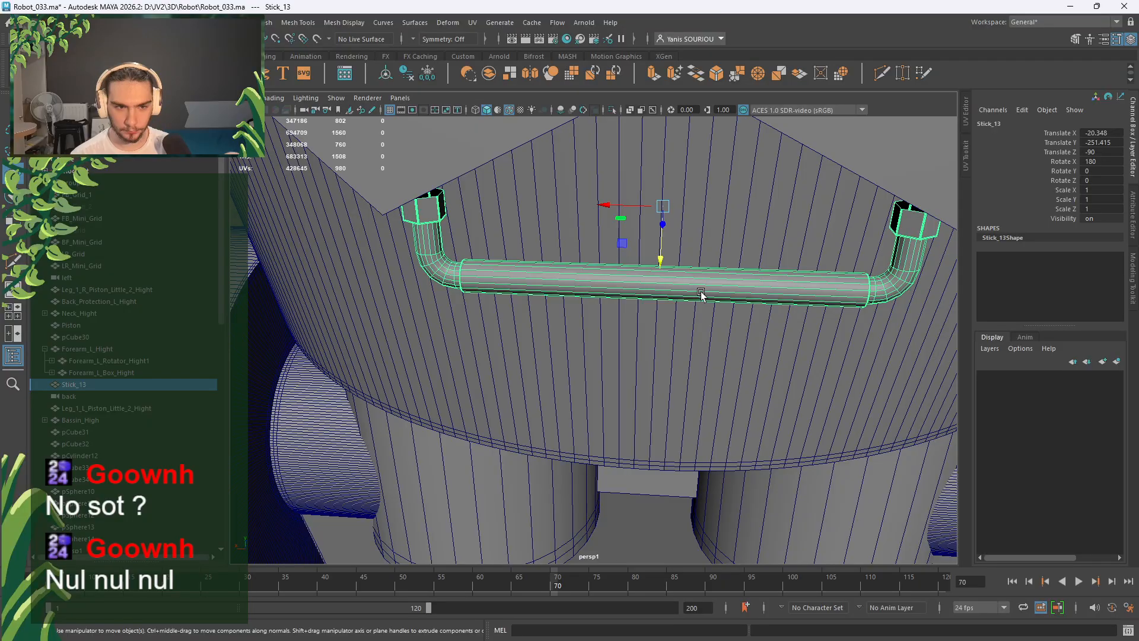
scroll(699, 292, down, 1)
mouse_move(467, 241)
alt+mouse_down()
mouse_move(564, 261)
mouse_move(586, 252)
alt+mouse_up()
drag(648, 278, 649, 280)
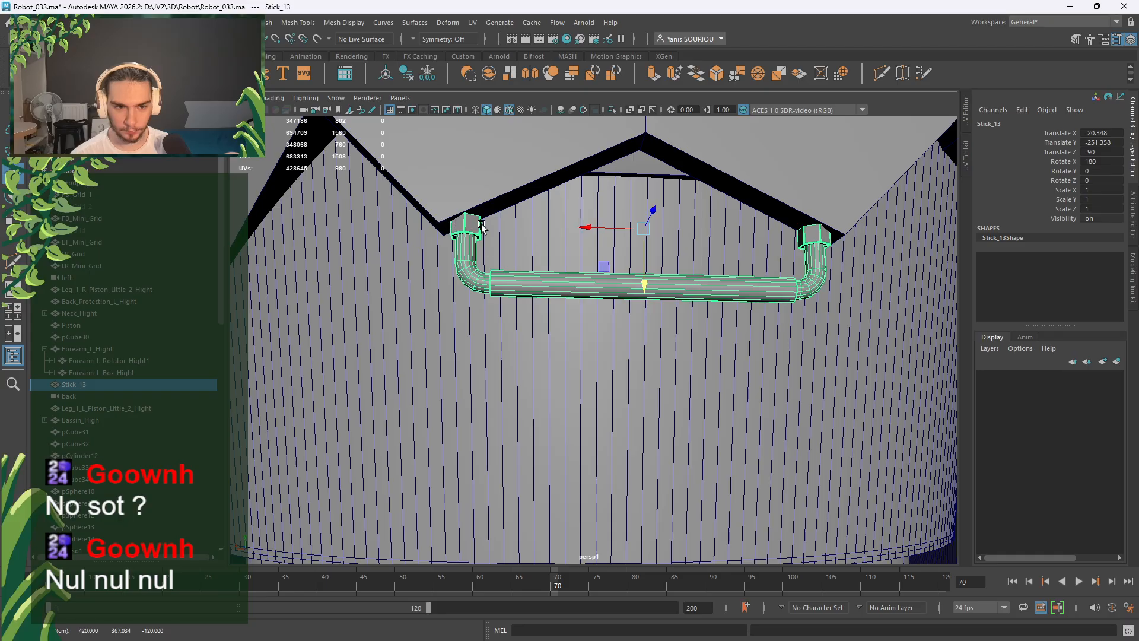
Select the top edge loops of the handle's two end mounts and extend them up into the back plate.
alt+middle_drag(482, 227, 480, 290)
scroll(481, 291, up, 2)
right_drag(500, 305, 498, 269)
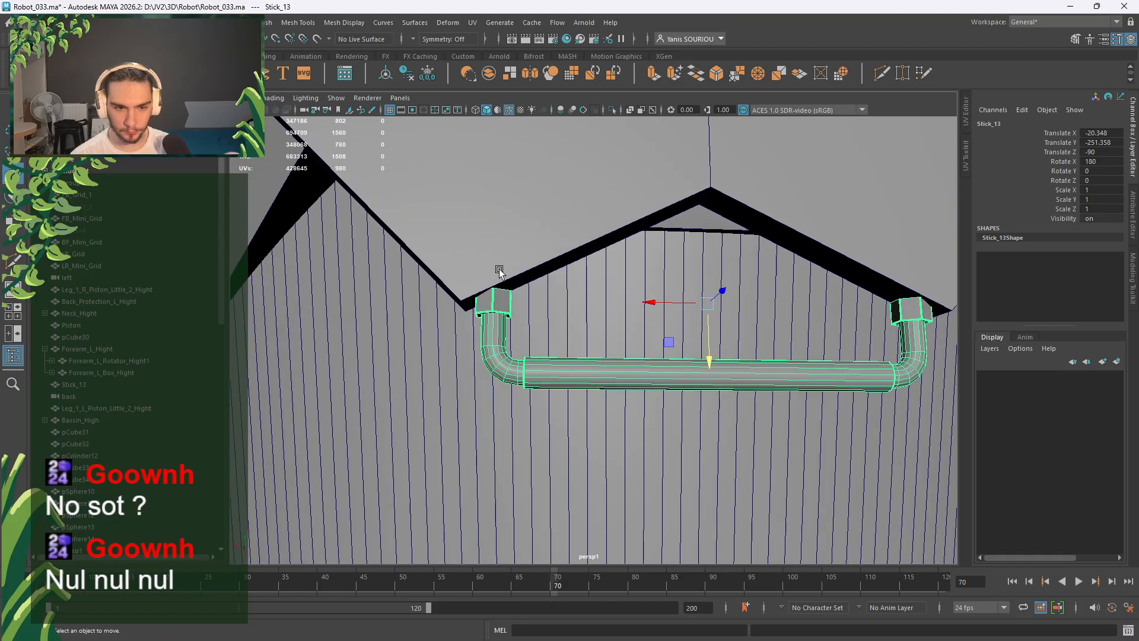
double_click(500, 289)
alt+middle_drag(686, 289, 490, 294)
scroll(490, 295, up, 2)
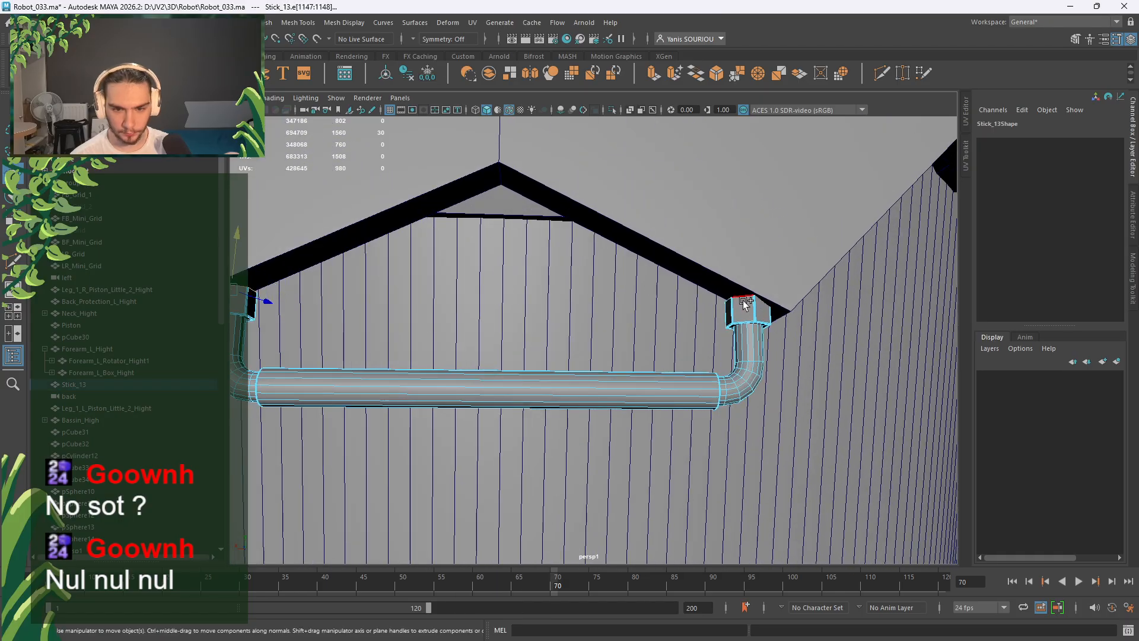
drag(748, 273, 751, 254)
scroll(751, 254, down, 3)
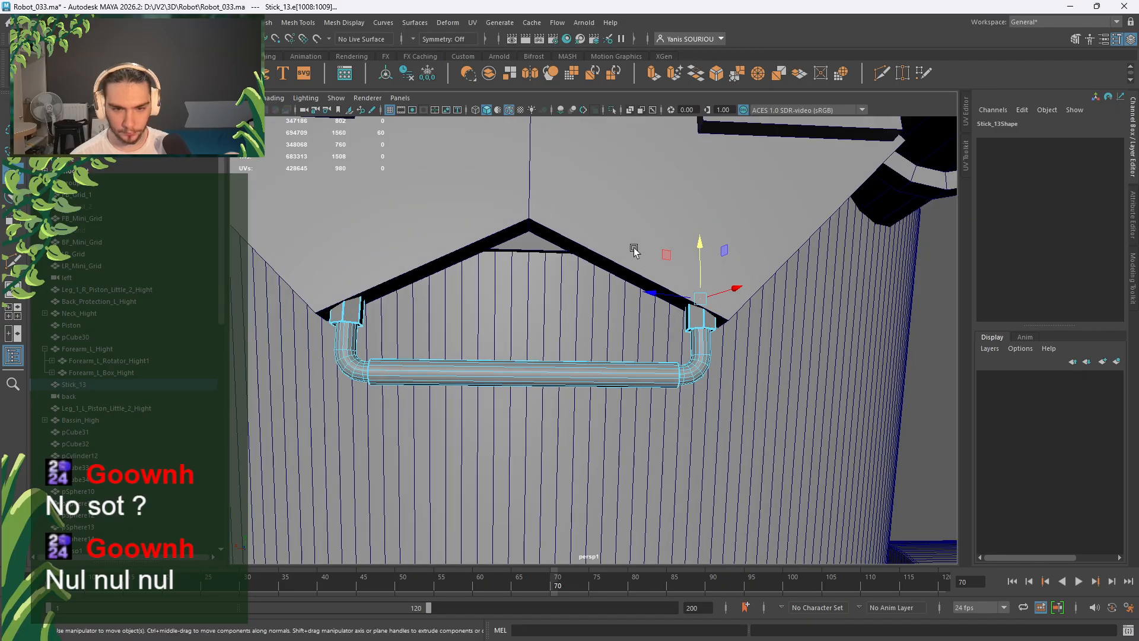
Deselect the handle and examine the whole robot from the front and back for parts that still need detail.
right_drag(637, 232, 686, 213)
scroll(687, 212, down, 4)
alt+drag(686, 213, 679, 322)
scroll(718, 252, down, 3)
click(808, 320)
scroll(808, 319, down, 4)
alt+drag(808, 319, 930, 292)
scroll(753, 350, down, 5)
alt+drag(666, 315, 676, 381)
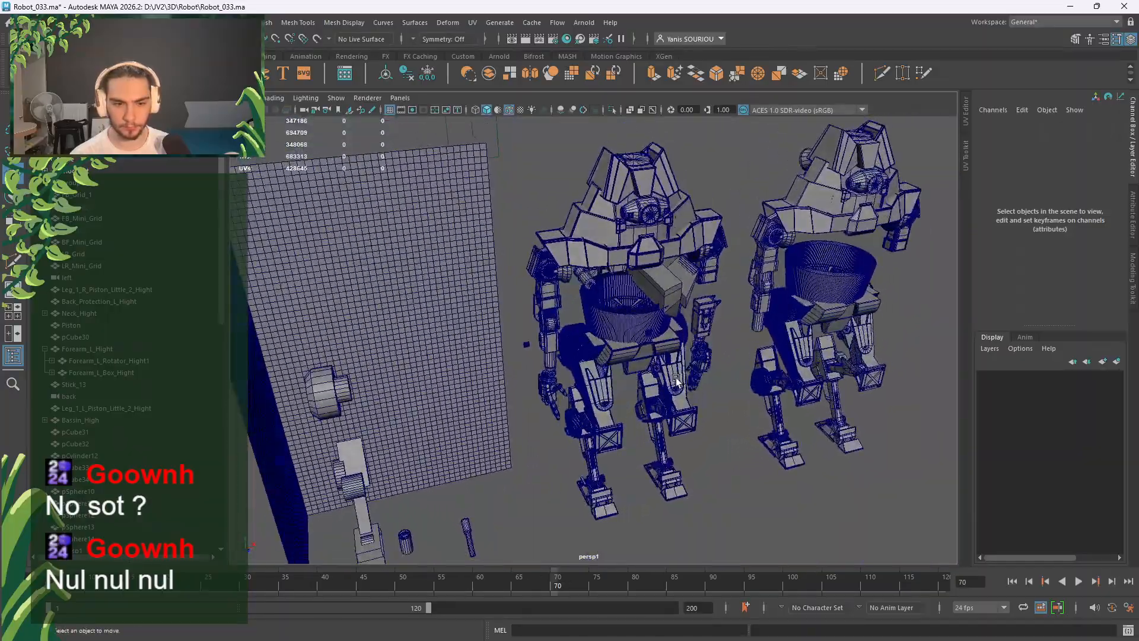
scroll(677, 381, up, 5)
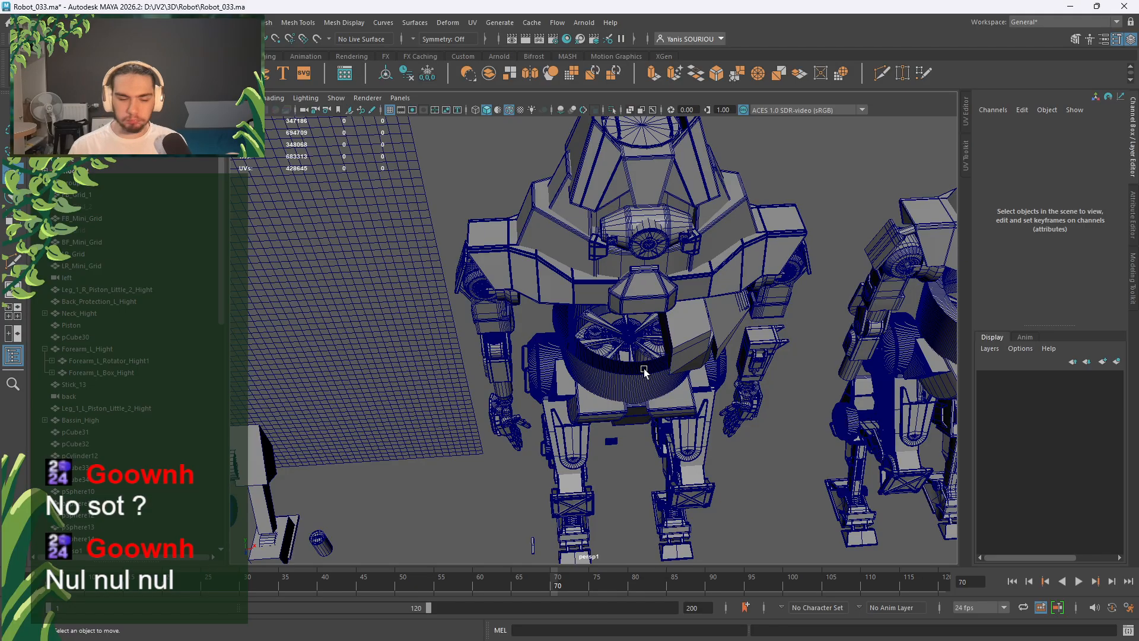
alt+drag(623, 415, 633, 383)
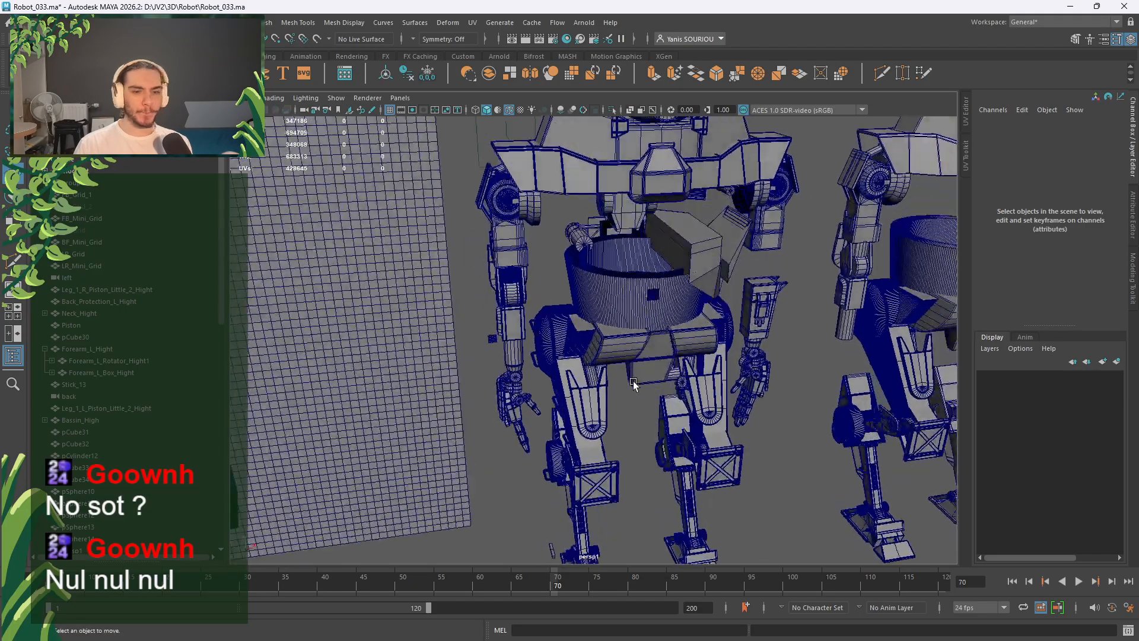
scroll(634, 362, up, 3)
alt+middle_drag(634, 358, 627, 398)
alt+drag(627, 398, 816, 419)
scroll(615, 409, up, 2)
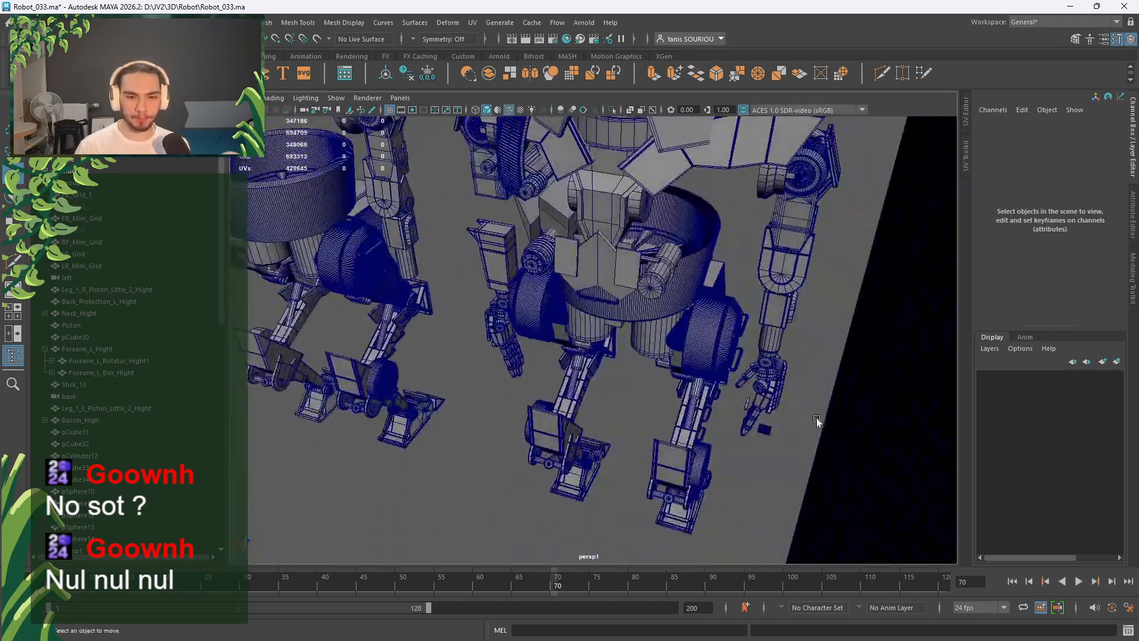
alt+middle_drag(658, 380, 583, 521)
scroll(583, 521, up, 3)
alt+drag(583, 521, 579, 402)
alt+drag(578, 441, 609, 465)
Select the central block between the two angled back plates and pick the edge loop along its upper bend.
click(611, 412)
key(f)
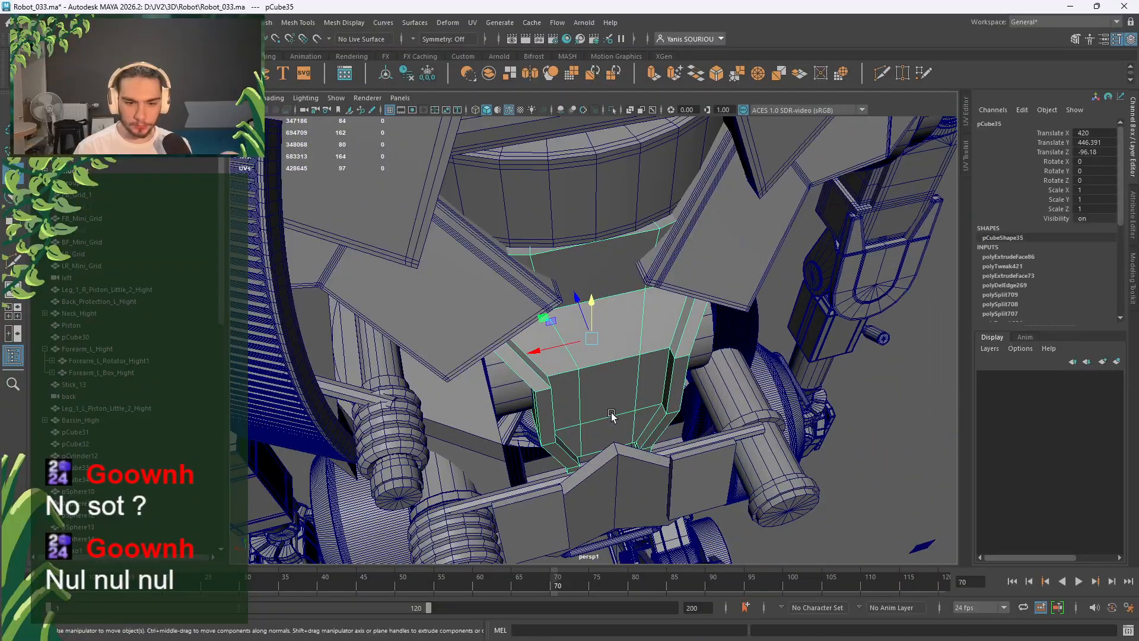
alt+drag(612, 412, 579, 356)
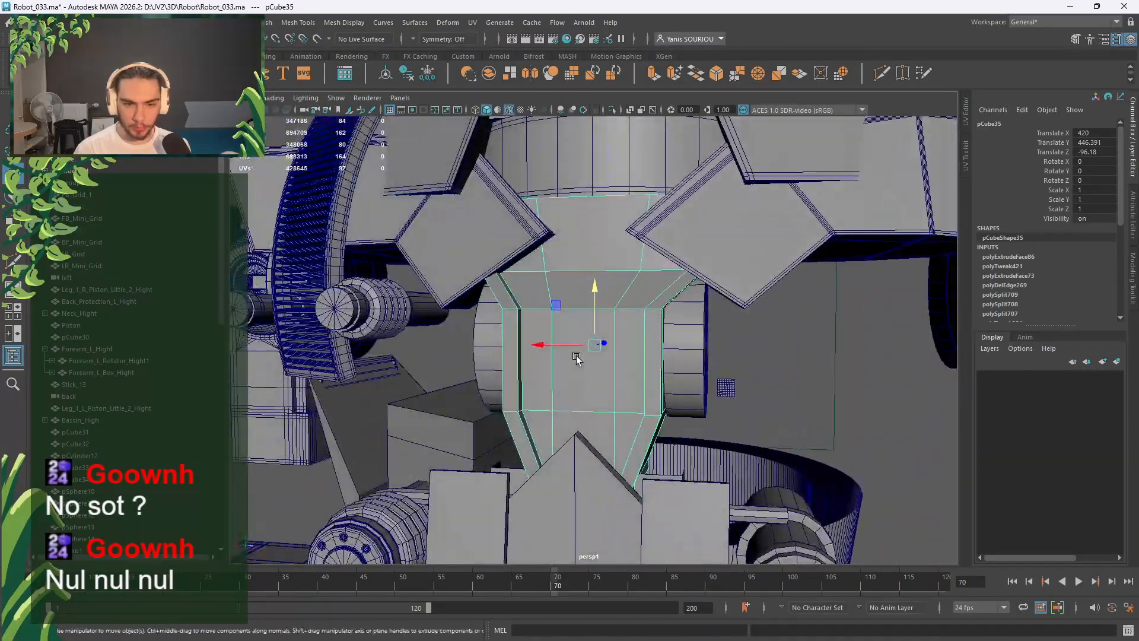
right_drag(579, 302, 580, 267)
scroll(585, 296, up, 3)
alt+drag(584, 298, 611, 450)
double_click(619, 305)
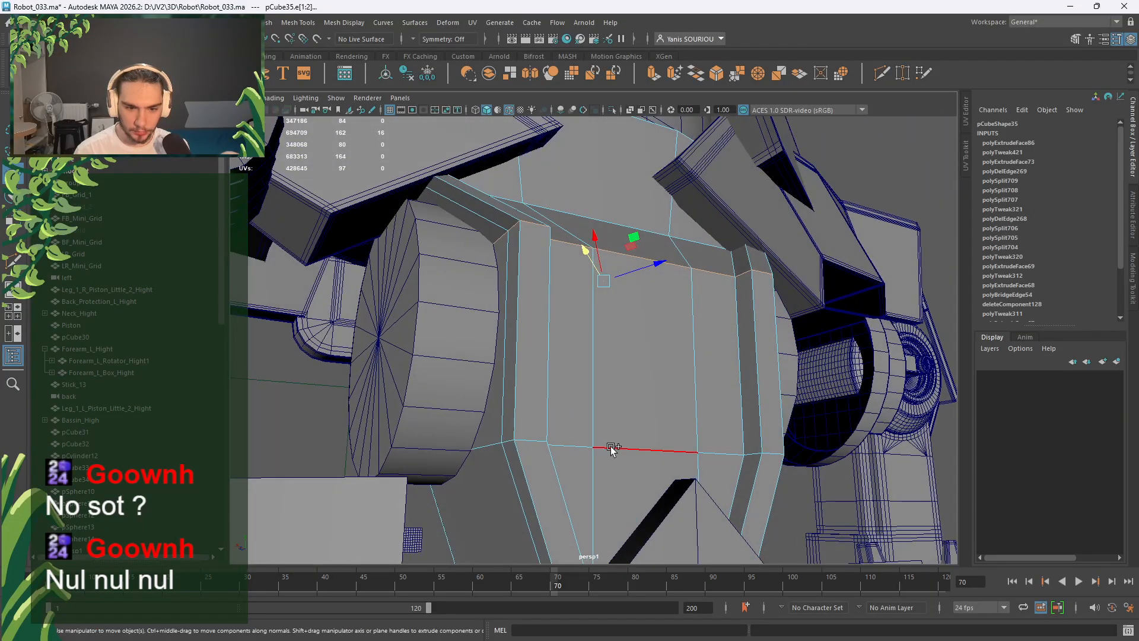
Add the block's lower bend loop and the lengthwise border edges of its raised side rail to the edge selection.
shift+click(520, 413)
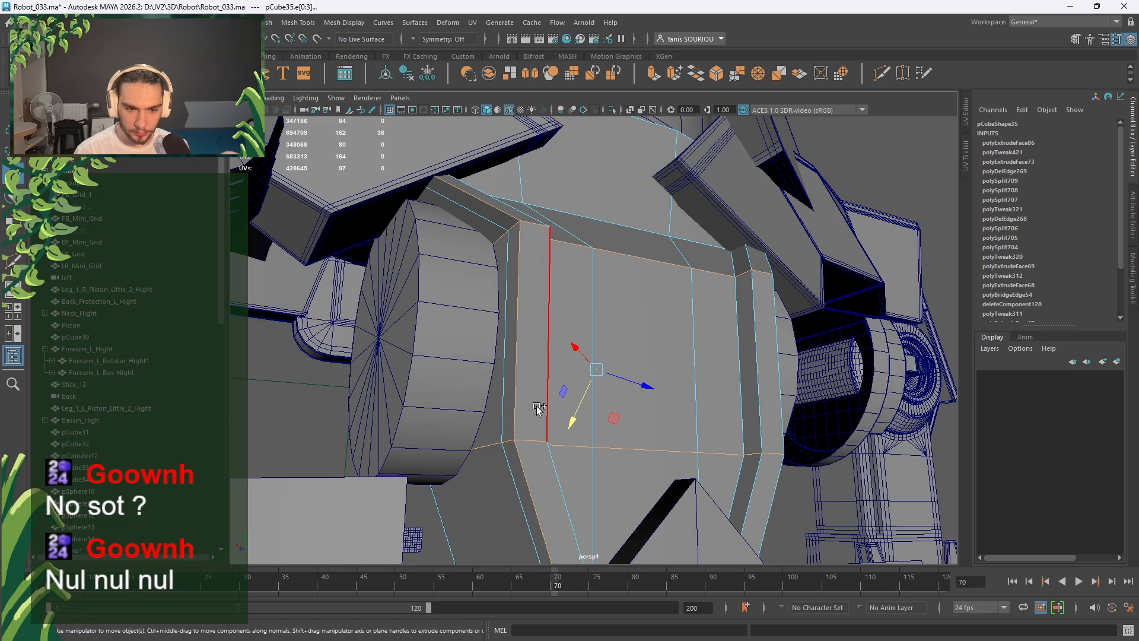
shift+click(537, 408)
alt+drag(537, 408, 490, 439)
shift+click(458, 397)
alt+drag(460, 398, 537, 223)
shift+click(536, 223)
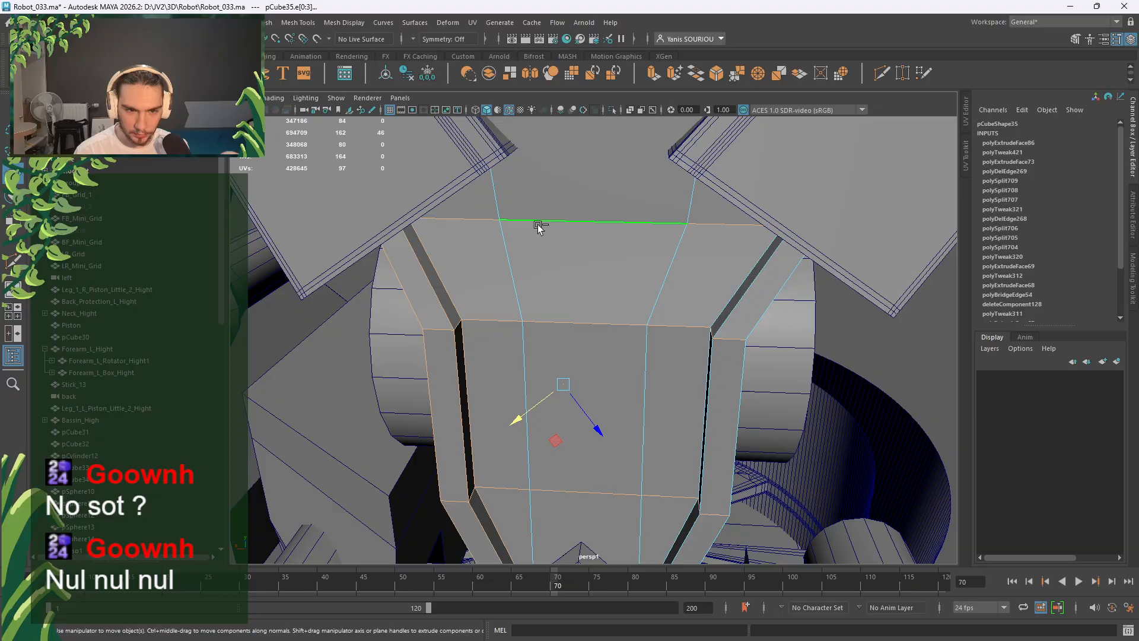
Add the opposite rail's border edges and the corner edges at the rails' lower ends to the block's edge selection.
shift+click(736, 303)
alt+drag(707, 368, 699, 340)
shift+click(628, 387)
shift+click(579, 298)
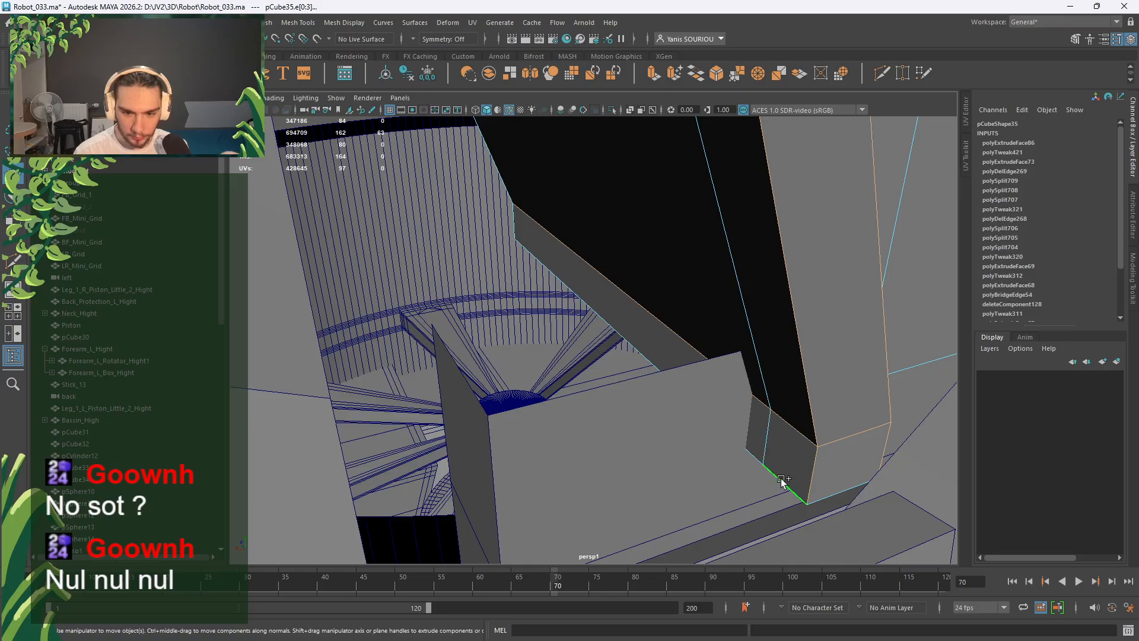
alt+drag(779, 467, 651, 405)
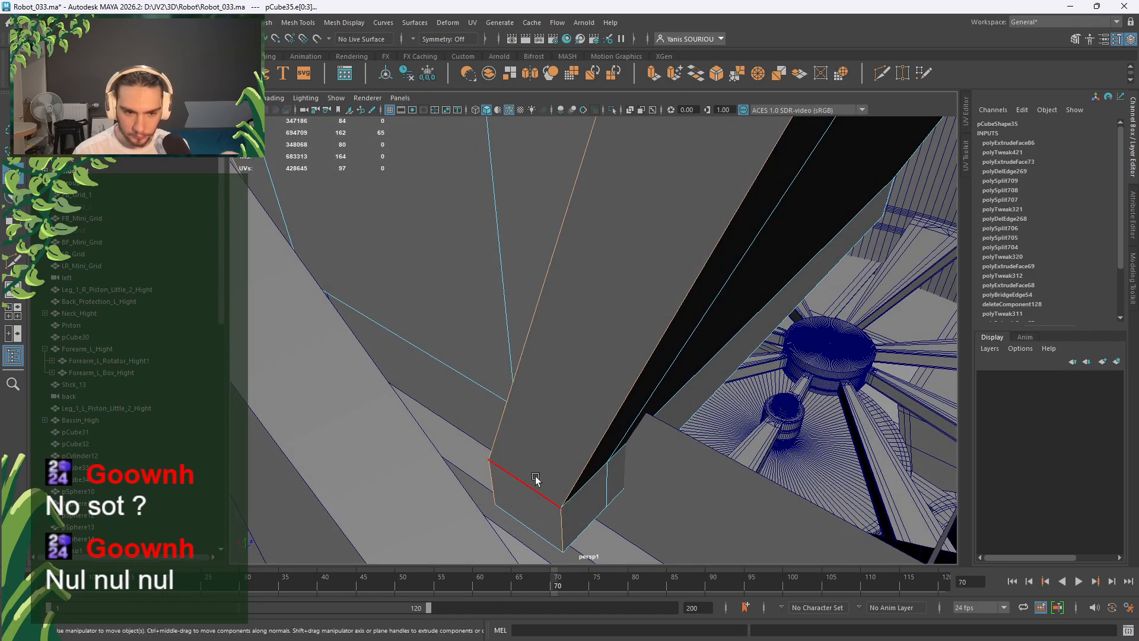
shift+click(580, 535)
shift+click(612, 502)
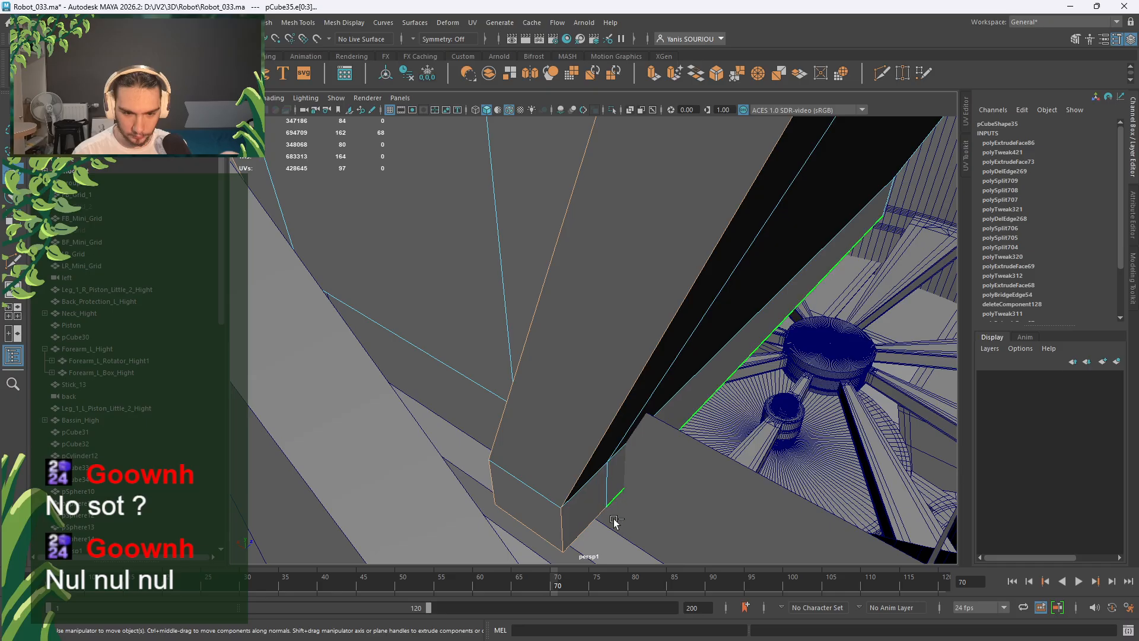
alt+drag(564, 533, 664, 513)
key(f)
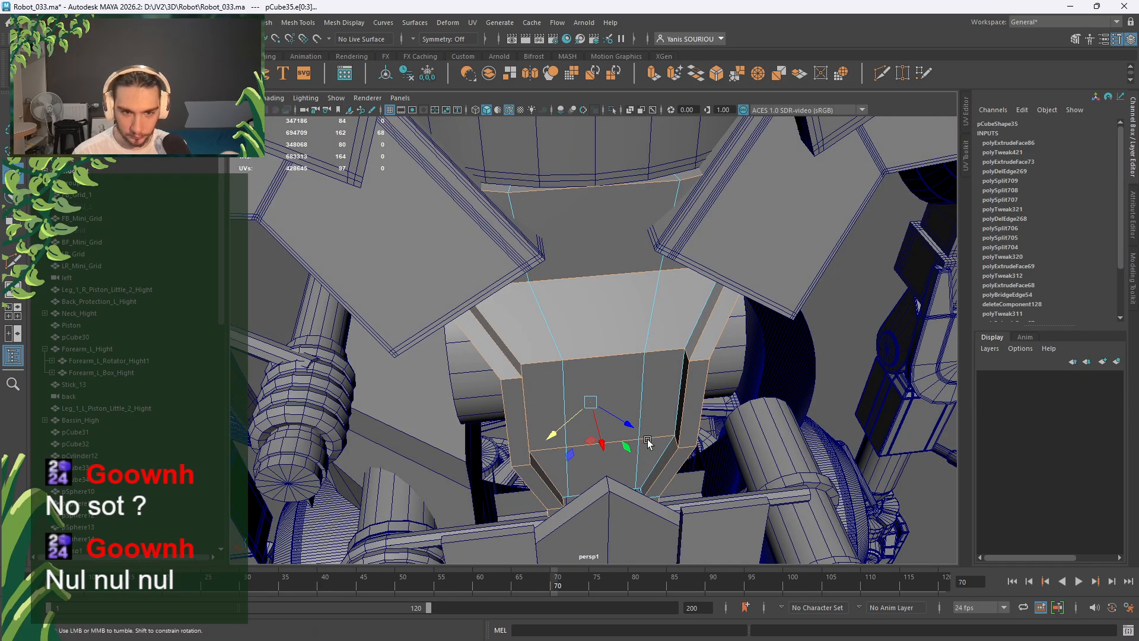
Isolate the central block and add the missing edges along the underside of one lower arm to the selection.
alt+drag(638, 468, 616, 308)
right_drag(615, 302, 735, 387)
key(ctrl+1)
right_drag(736, 269, 736, 268)
alt+drag(734, 350, 521, 455)
scroll(613, 401, up, 3)
alt+middle_drag(522, 455, 553, 328)
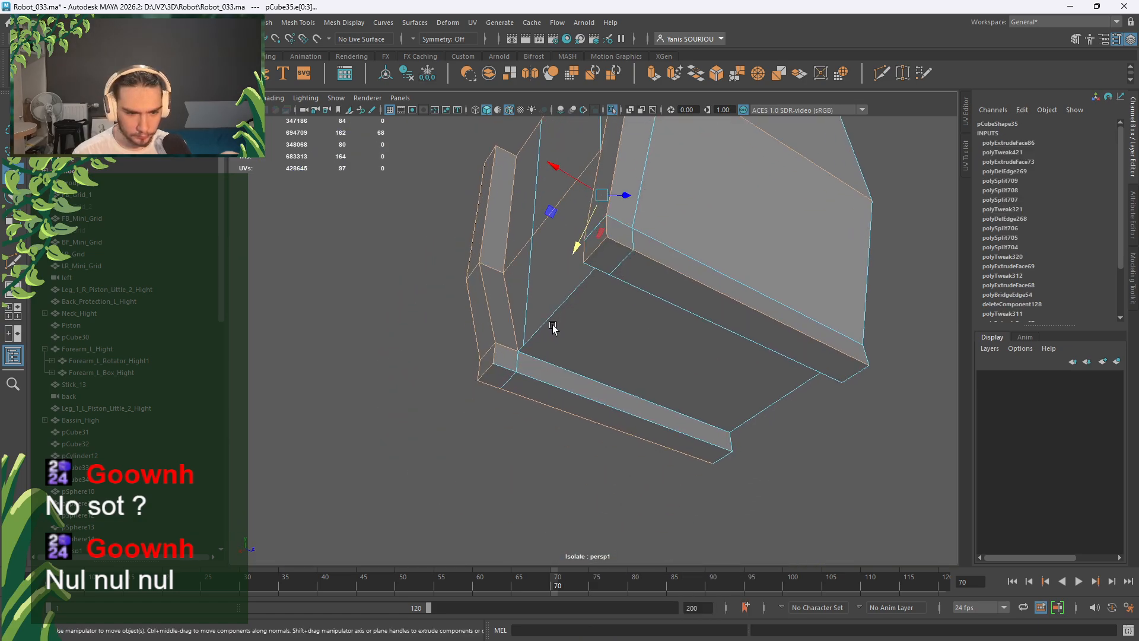
shift+click(509, 370)
shift+click(538, 379)
shift+click(557, 365)
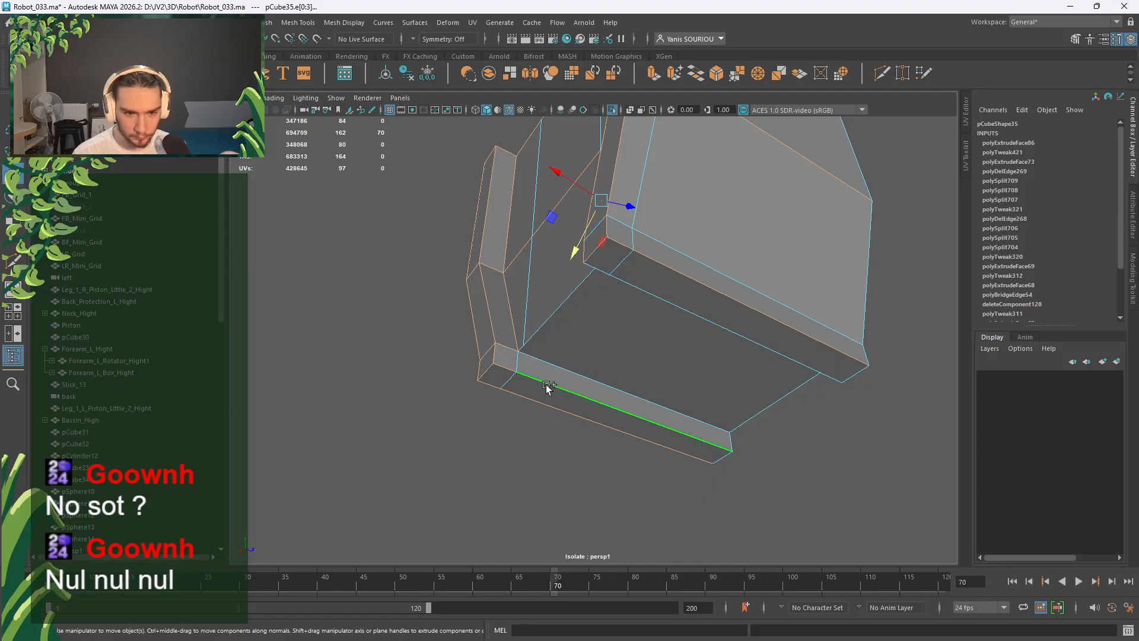
Add the inner edges of the other lower arm and its junction with the side rail to the selection.
alt+drag(562, 361, 649, 388)
scroll(649, 388, up, 5)
shift+click(636, 391)
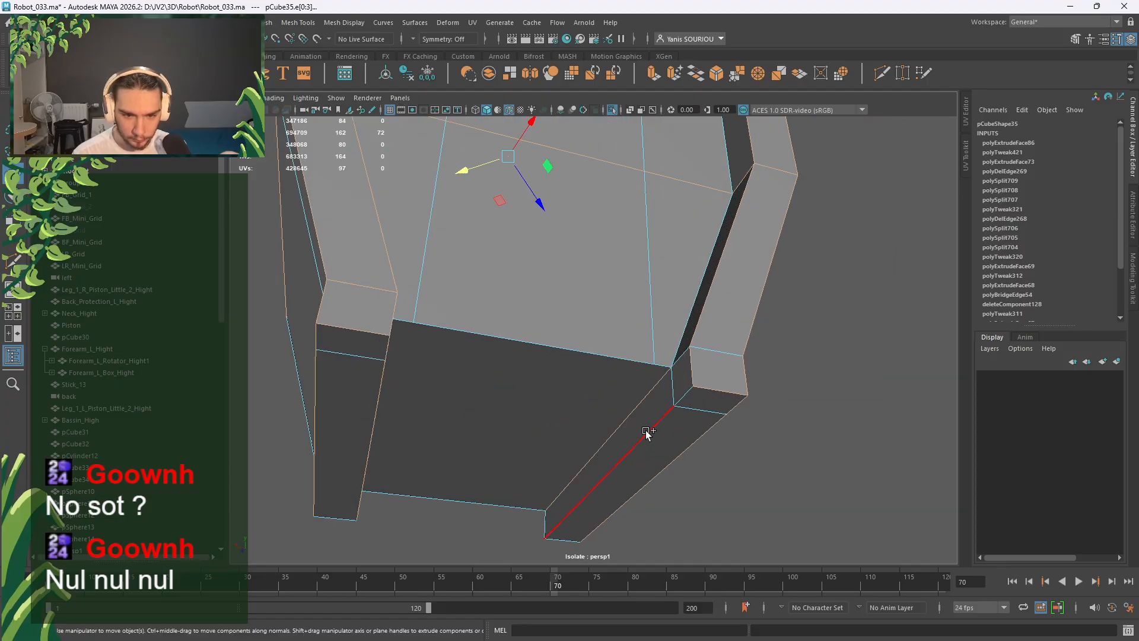
shift+click(646, 433)
shift+click(685, 365)
shift+click(682, 364)
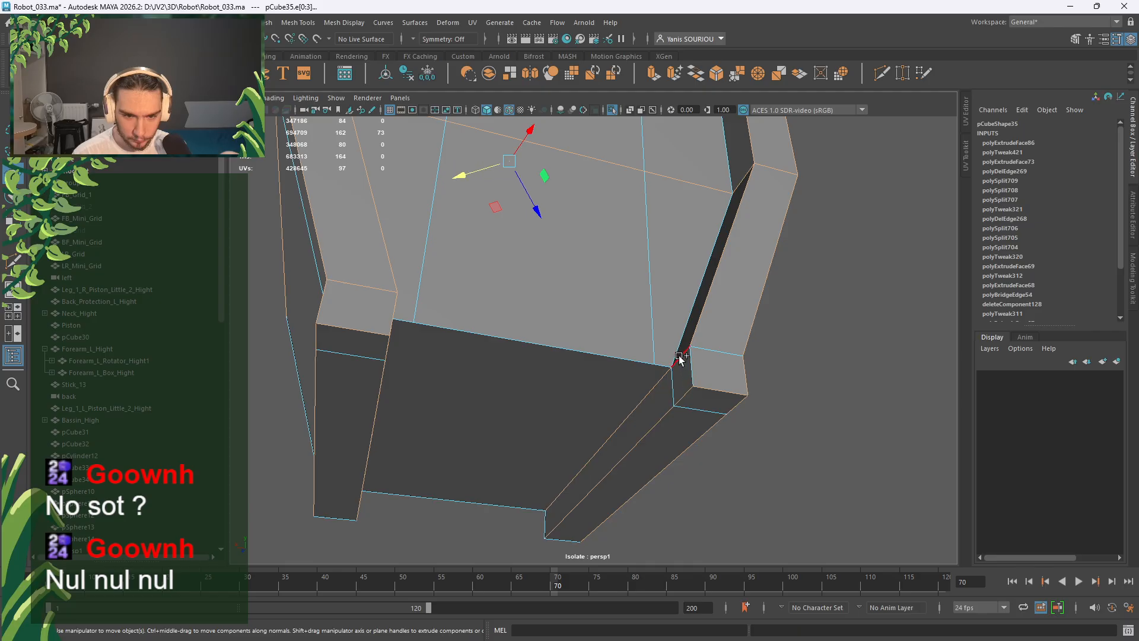
alt+drag(688, 376, 628, 411)
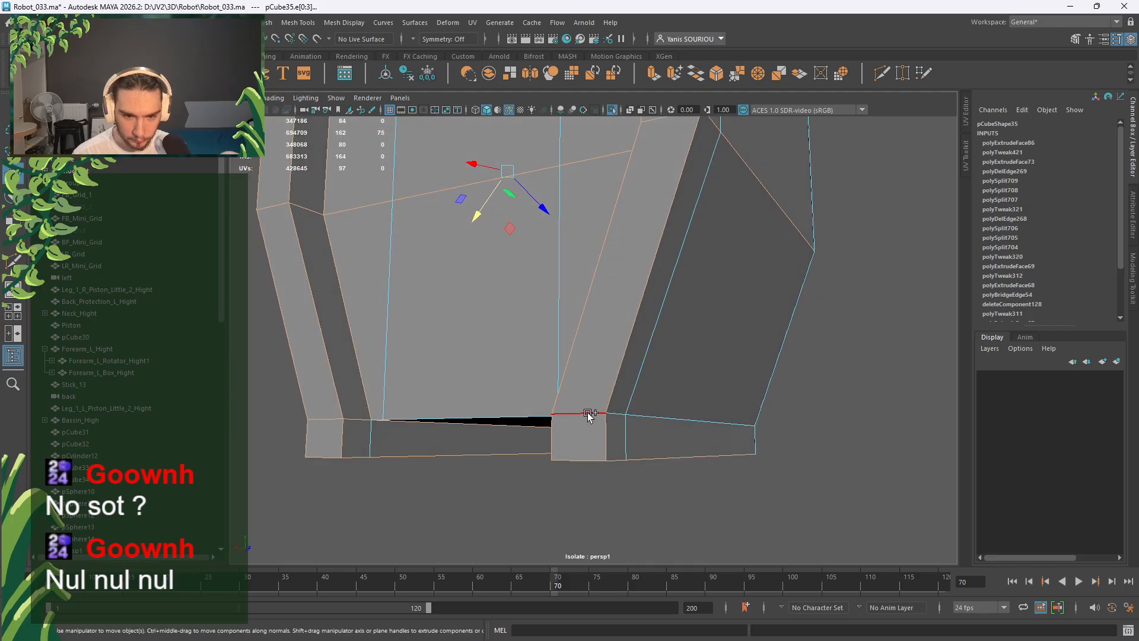
Add the remaining edges along the lower end of the block's centre panel and side rails to the selection.
shift+click(587, 414)
shift+click(618, 414)
shift+click(641, 419)
alt+drag(488, 415, 472, 432)
shift+click(361, 398)
shift+click(407, 393)
shift+click(651, 366)
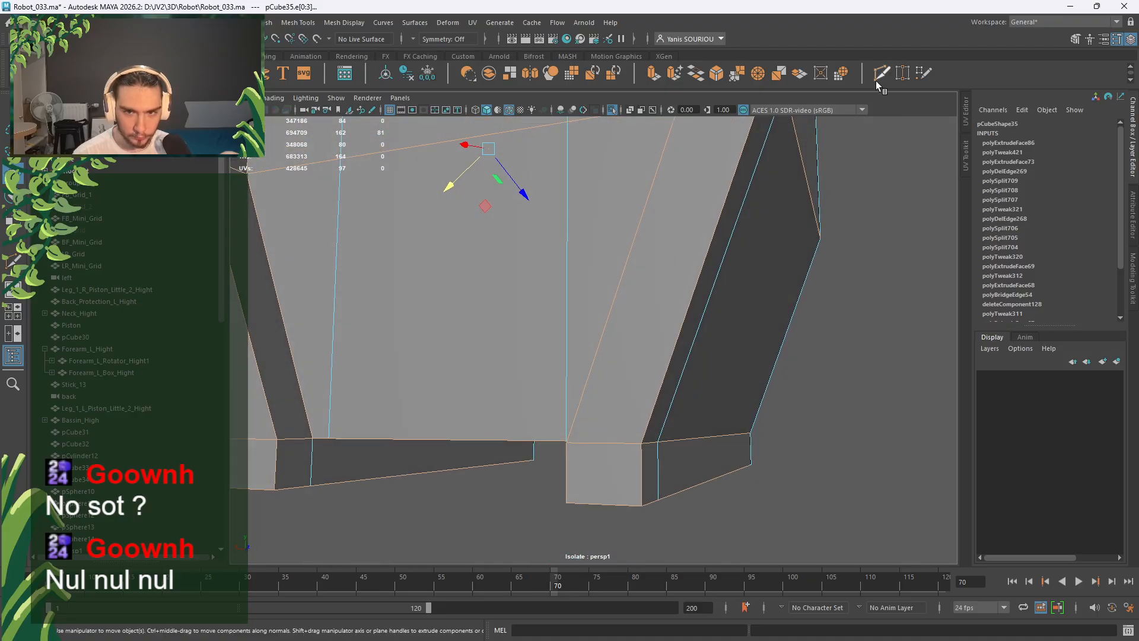
Cut two lengthwise edges with Multi-Cut down the block's lower centre panel, continuing the lines of the panel above.
alt+drag(511, 285, 452, 345)
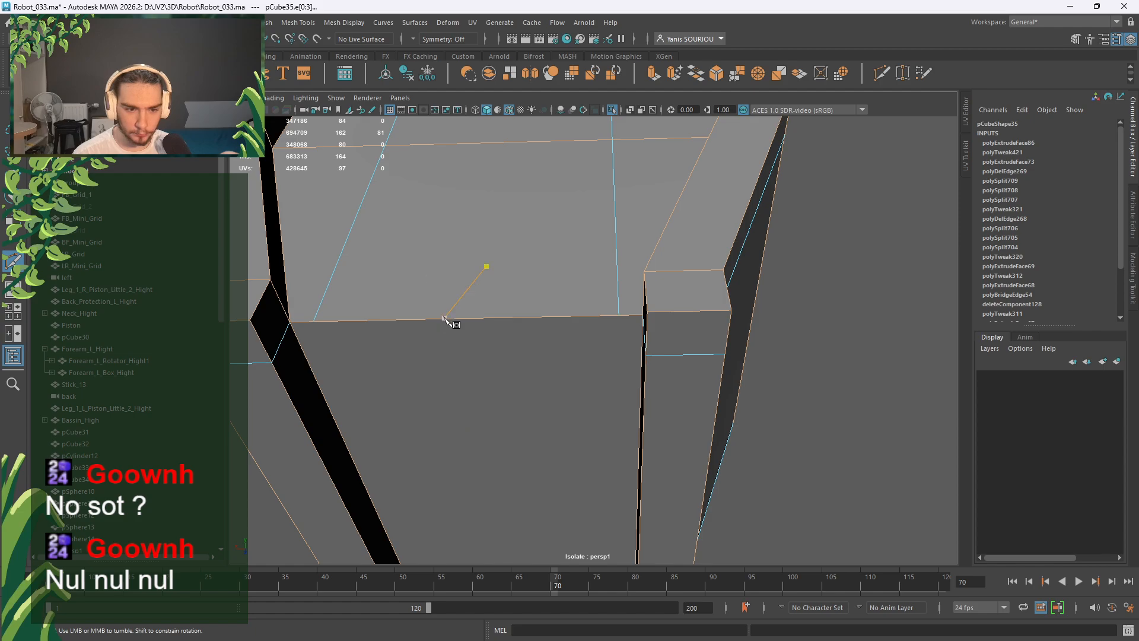
key(q)
right_drag(464, 315, 508, 279)
click(882, 74)
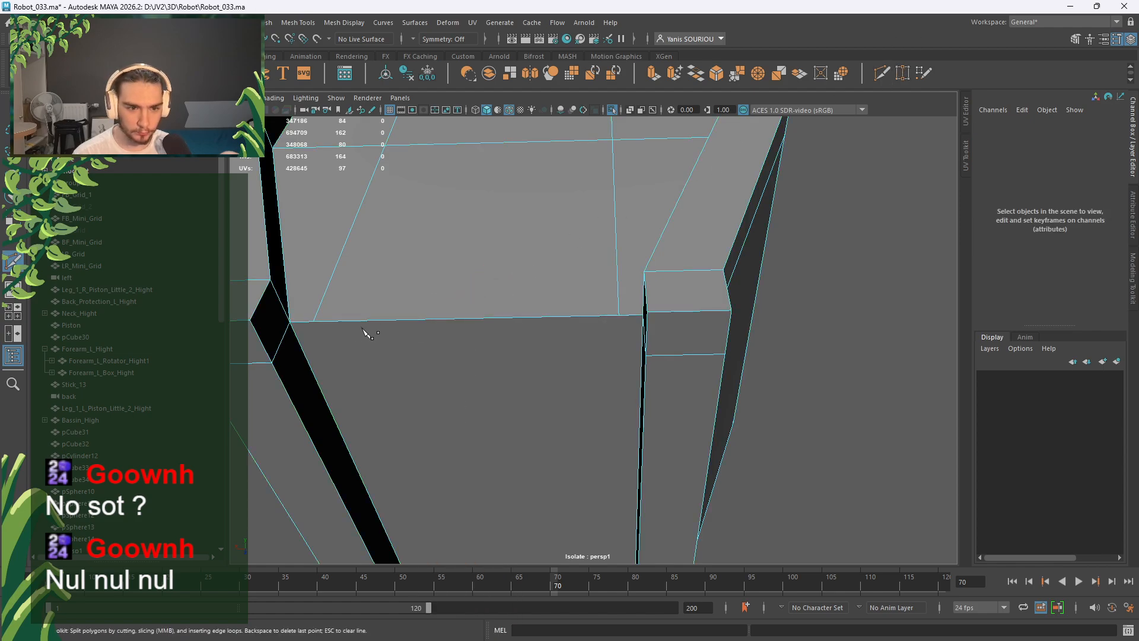
alt+drag(326, 305, 430, 409)
click(346, 446)
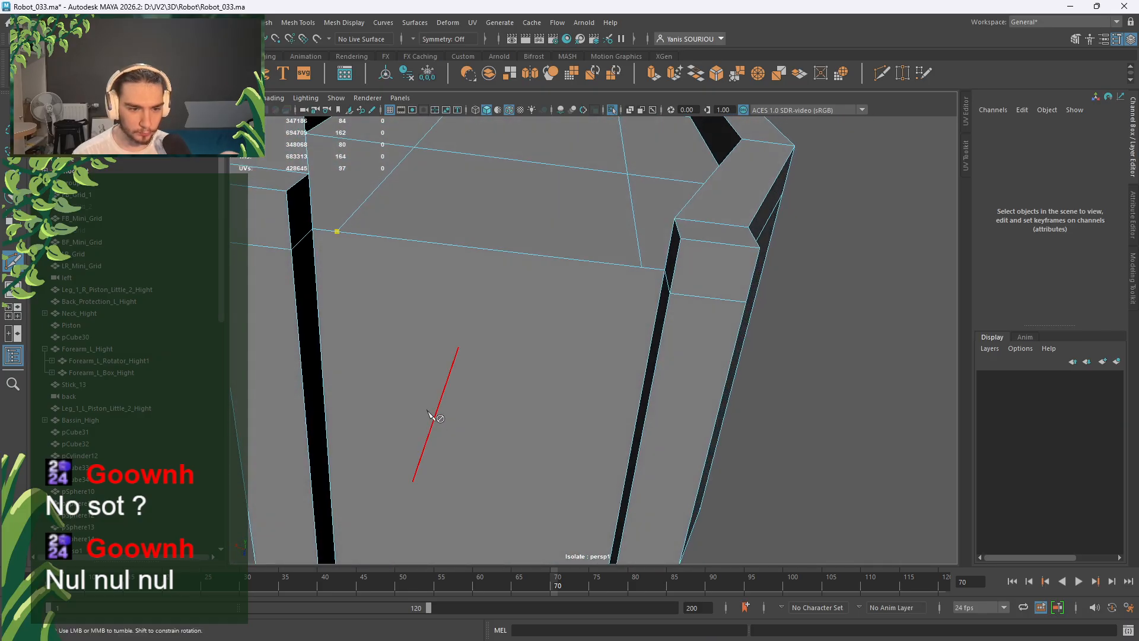
scroll(430, 409, down, 4)
alt+middle_drag(429, 409, 474, 402)
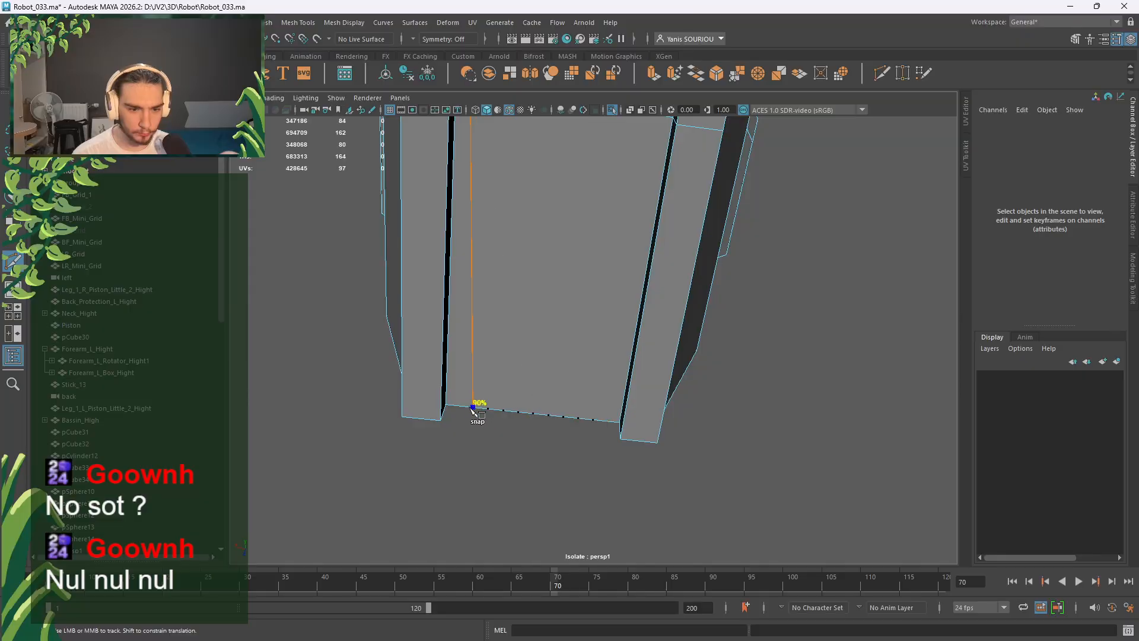
click(457, 406)
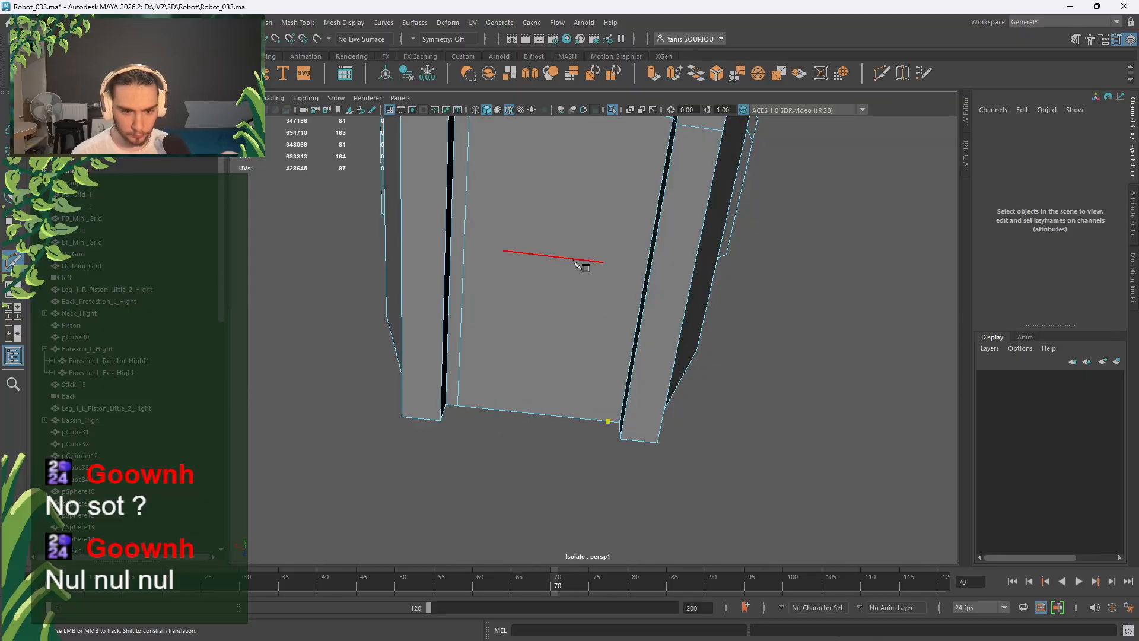
alt+drag(580, 222, 463, 360)
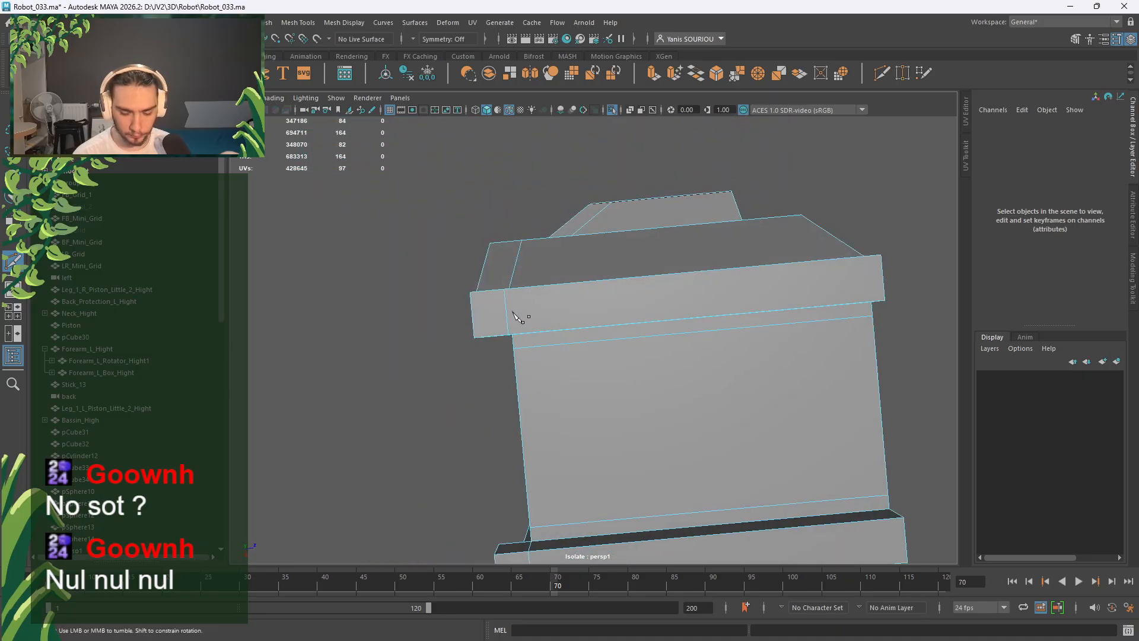
Select the faces across the tapered lower section and its two end tabs on the block's inner side.
alt+drag(512, 312, 483, 429)
right_drag(617, 302, 624, 340)
shift+click(564, 376)
shift+click(558, 337)
shift+click(579, 321)
shift+click(697, 310)
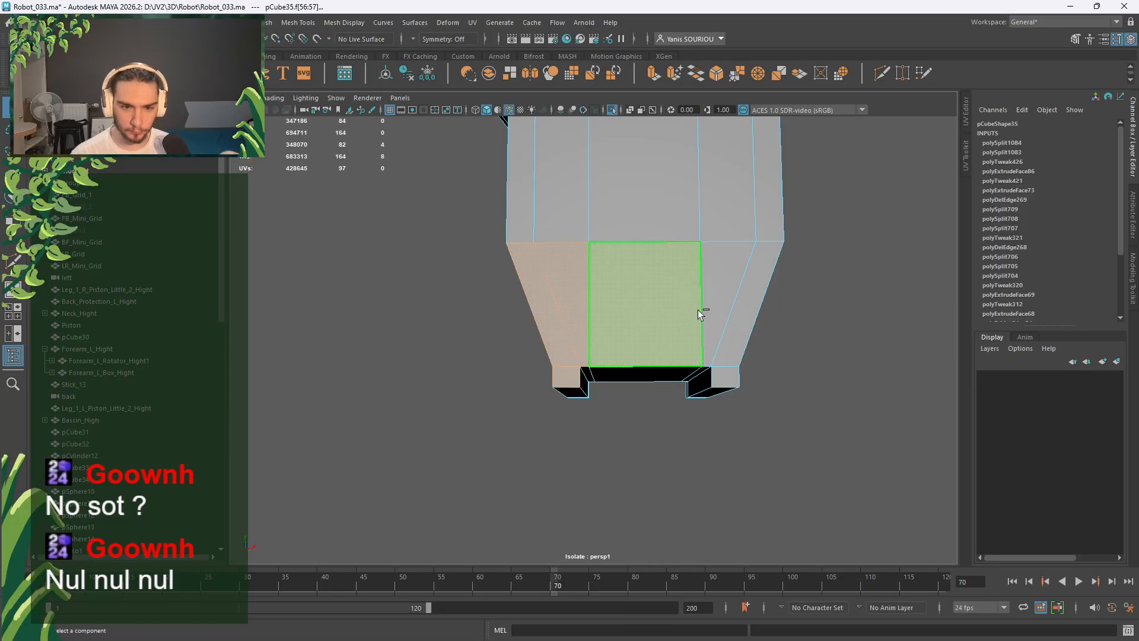
key(ctrl+z)
shift+click(719, 316)
shift+click(745, 315)
shift+click(728, 374)
Add the row of faces across the straight middle section of the block's inner side to the selection.
shift+click(766, 229)
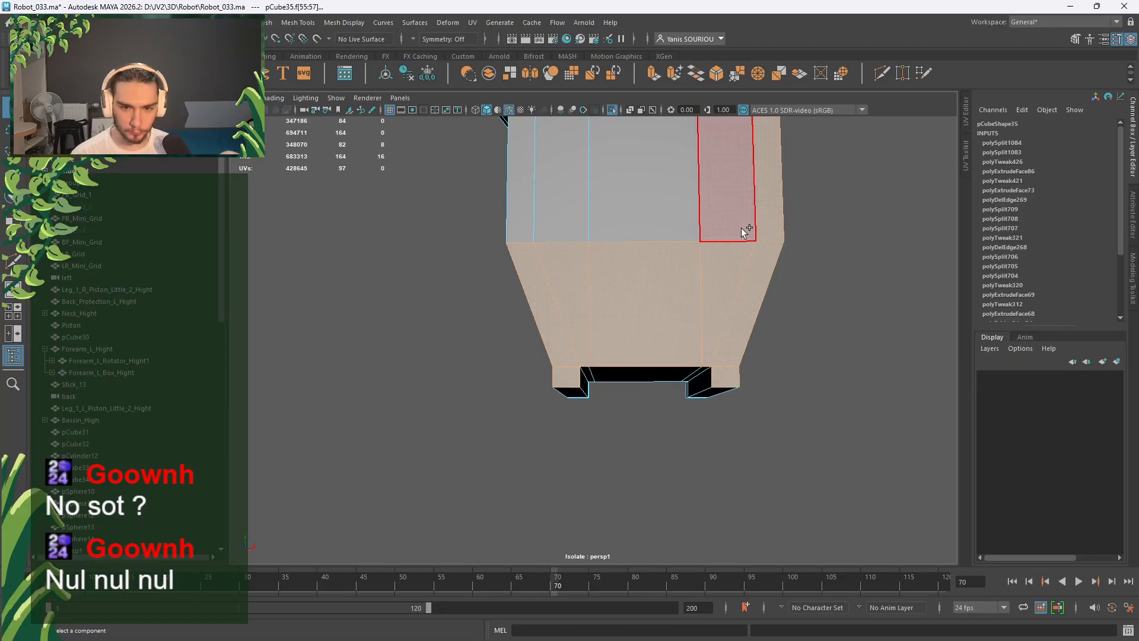
shift+click(736, 225)
shift+click(647, 221)
shift+click(564, 219)
shift+click(525, 219)
alt+middle_drag(561, 210, 550, 450)
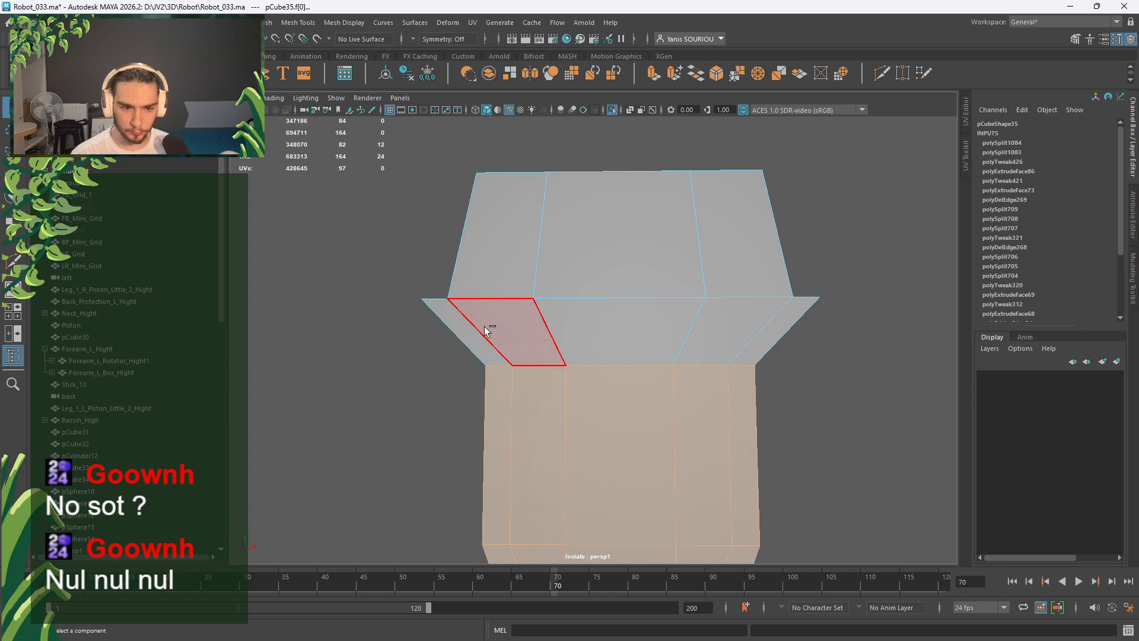
Add the flared and upper faces of the block's inner side to the selection and delete all selected faces.
shift+click(486, 326)
shift+click(466, 323)
shift+click(492, 274)
shift+click(627, 218)
shift+click(621, 316)
shift+click(715, 325)
shift+click(737, 252)
shift+click(770, 321)
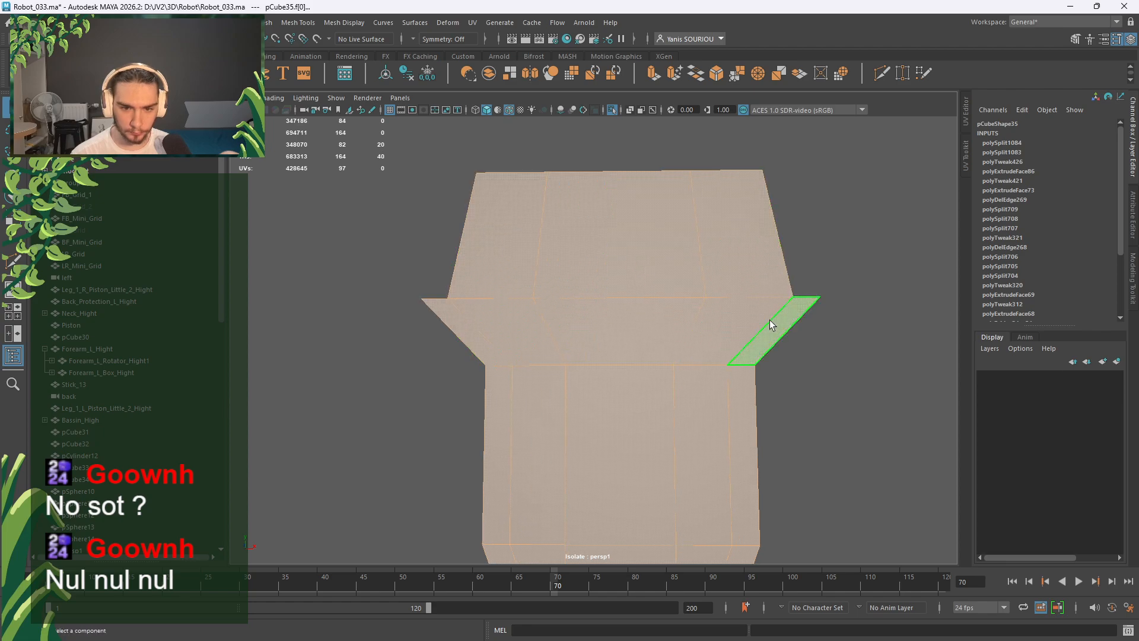
key(Delete)
alt+drag(770, 320, 687, 305)
Switch to edge selection and select the border edges around the top of the block's upper section.
right_click(725, 241)
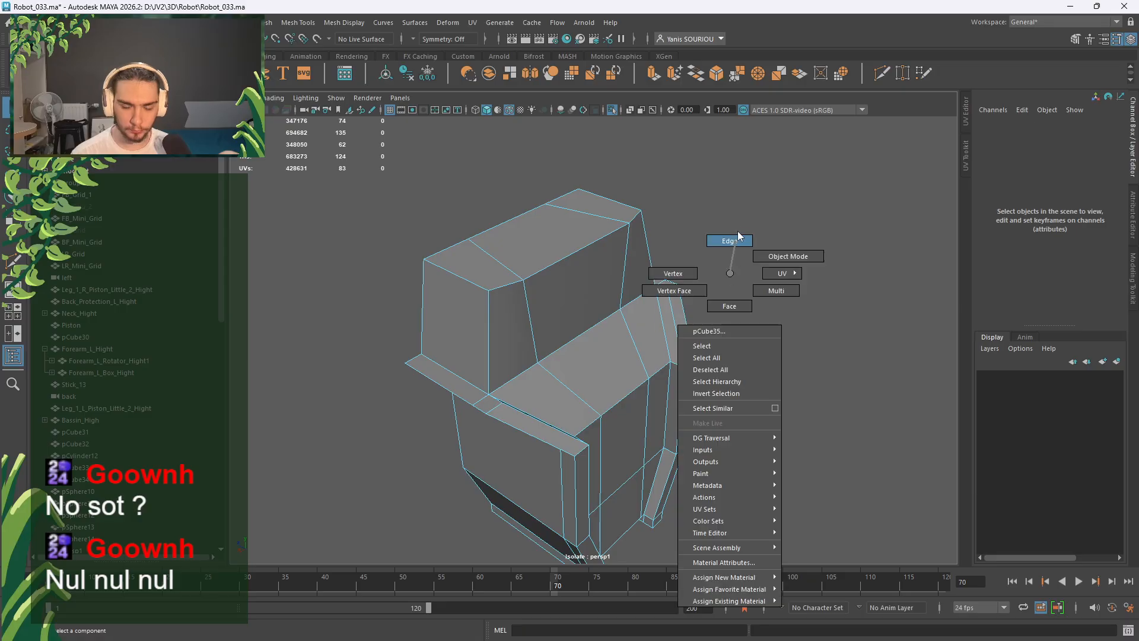
alt+drag(735, 259, 597, 302)
click(557, 260)
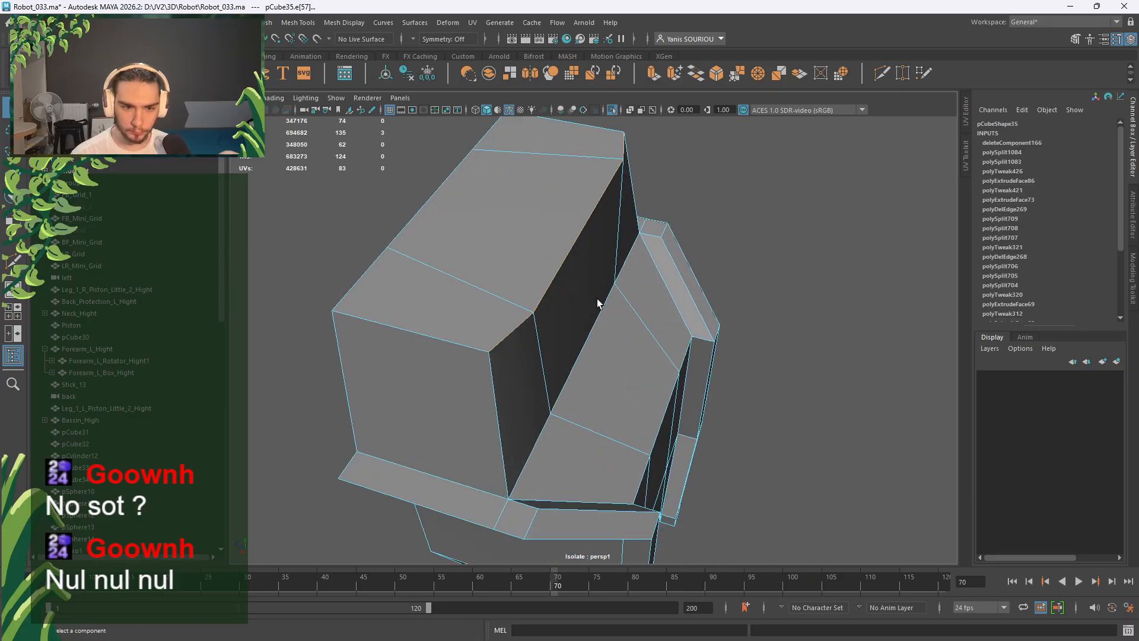
alt+drag(455, 343, 455, 303)
alt+drag(695, 248, 685, 309)
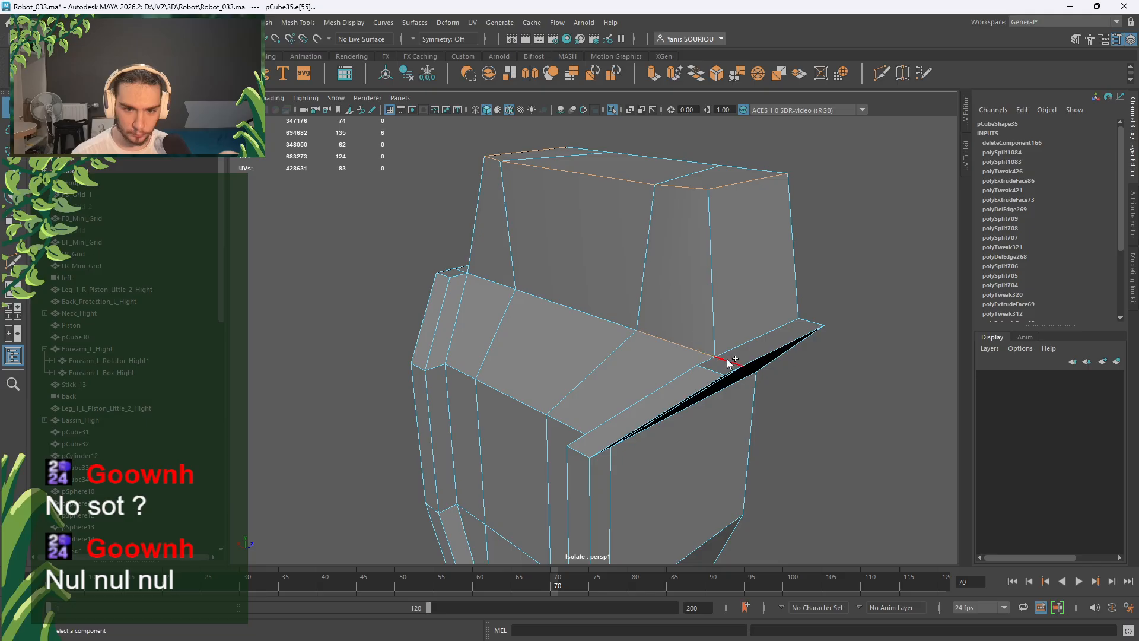
Add the crease beneath the upper section and the short edges across the side rails' upper corners to the selection.
alt+drag(628, 358, 666, 368)
alt+right_drag(627, 364, 693, 375)
mouse_move(693, 375)
alt+mouse_down()
mouse_move(641, 366)
mouse_move(693, 369)
alt+mouse_up()
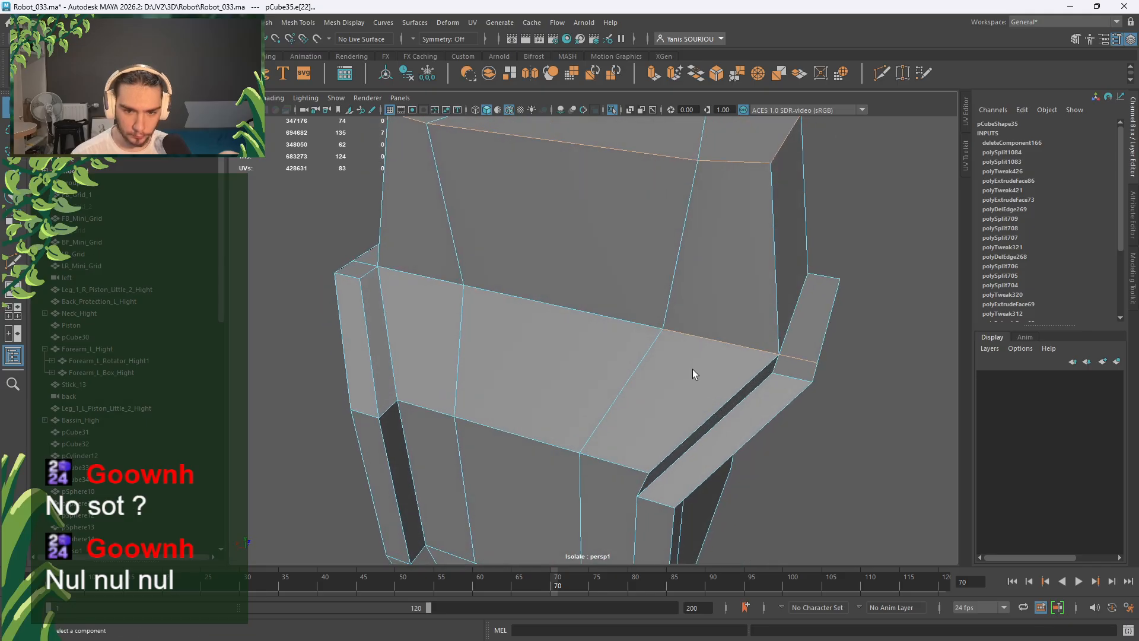
shift+click(369, 277)
shift+click(351, 279)
alt+drag(376, 293, 515, 314)
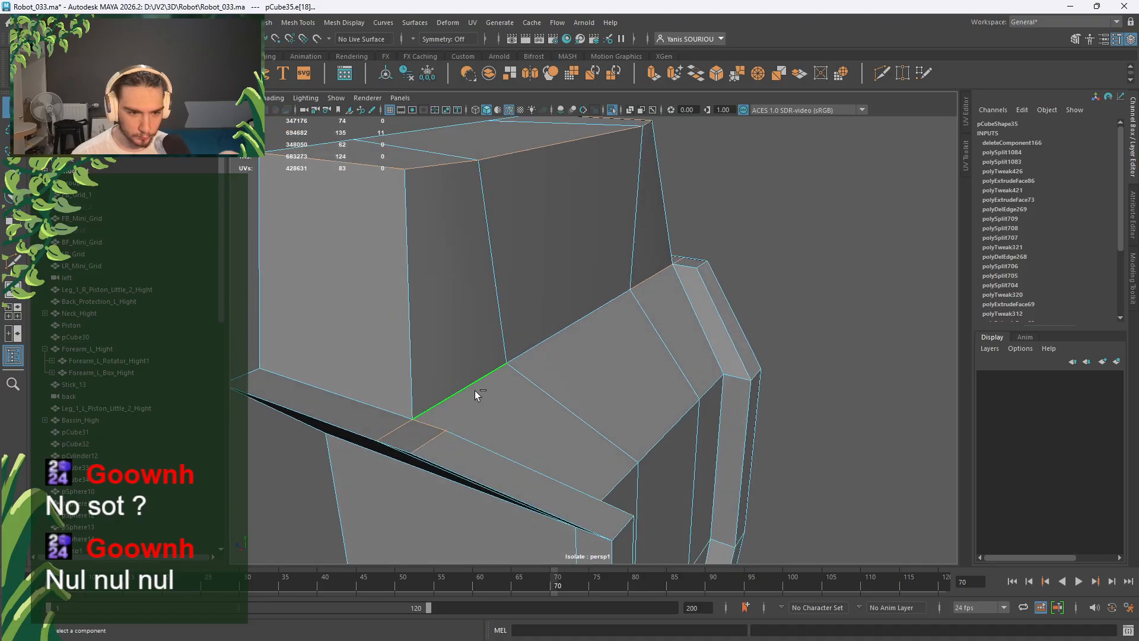
Add the shoulder crease, the flared flange's upper border and the adjoining rail edges to the selection.
shift+click(472, 444)
alt+drag(472, 444, 424, 460)
alt+drag(311, 347, 480, 356)
shift+click(316, 390)
shift+click(319, 359)
shift+click(384, 399)
shift+click(521, 314)
shift+double_click(482, 315)
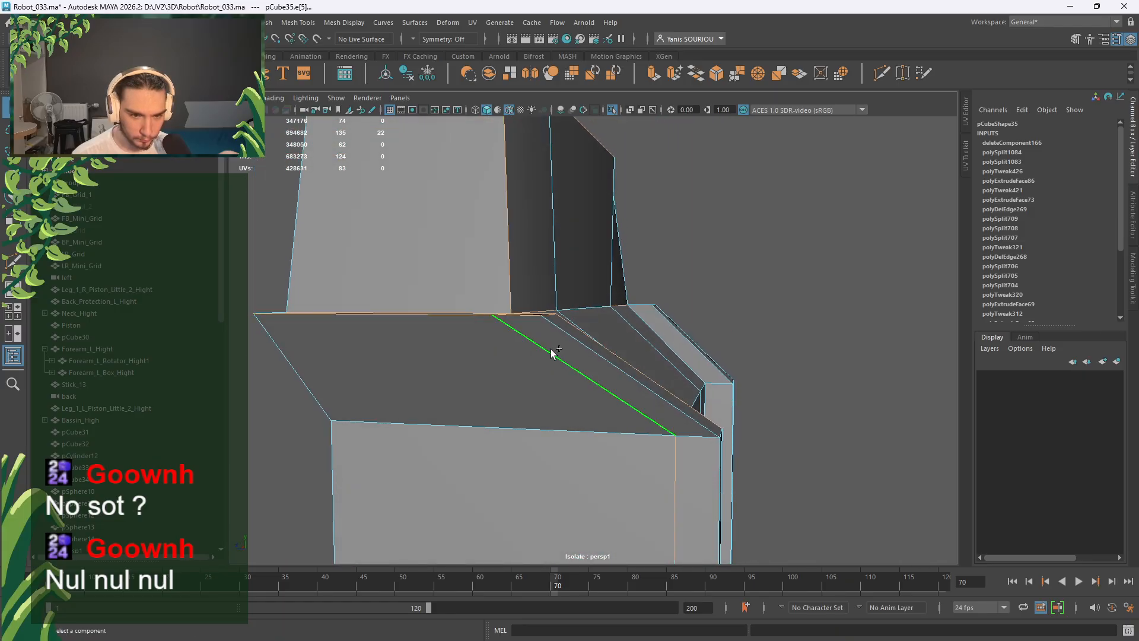
Add one side rail's lengthwise edge loops and the centre panel's upper bend edges to the selection.
alt+drag(627, 405, 465, 417)
shift+click(577, 274)
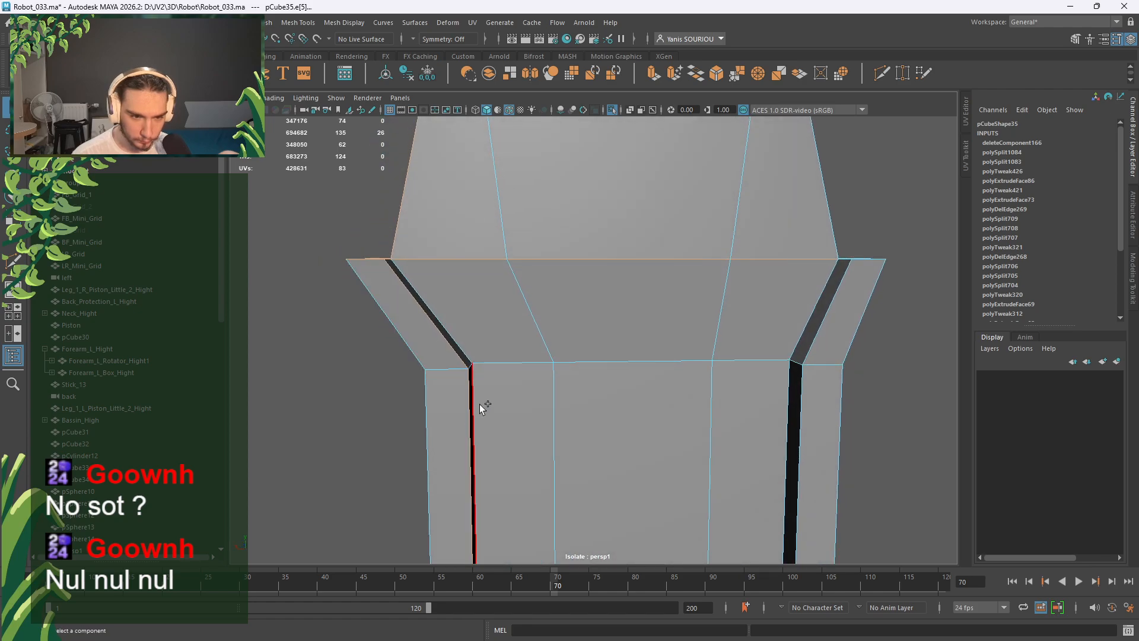
shift+double_click(479, 404)
alt+drag(507, 368, 760, 376)
shift+double_click(575, 379)
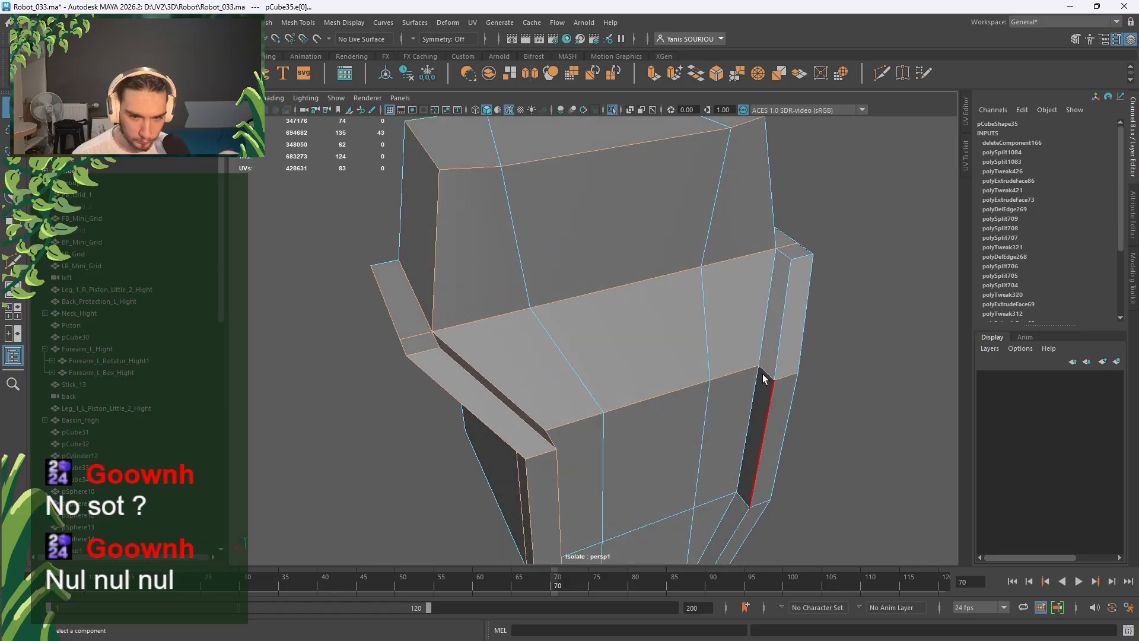
Add the opposite rail's edge loops and the edges around the block's side faces and lower bend to the selection.
shift+double_click(764, 356)
shift+double_click(798, 337)
alt+drag(798, 337, 710, 387)
shift+click(717, 419)
shift+double_click(597, 313)
alt+drag(597, 314, 609, 404)
shift+double_click(588, 446)
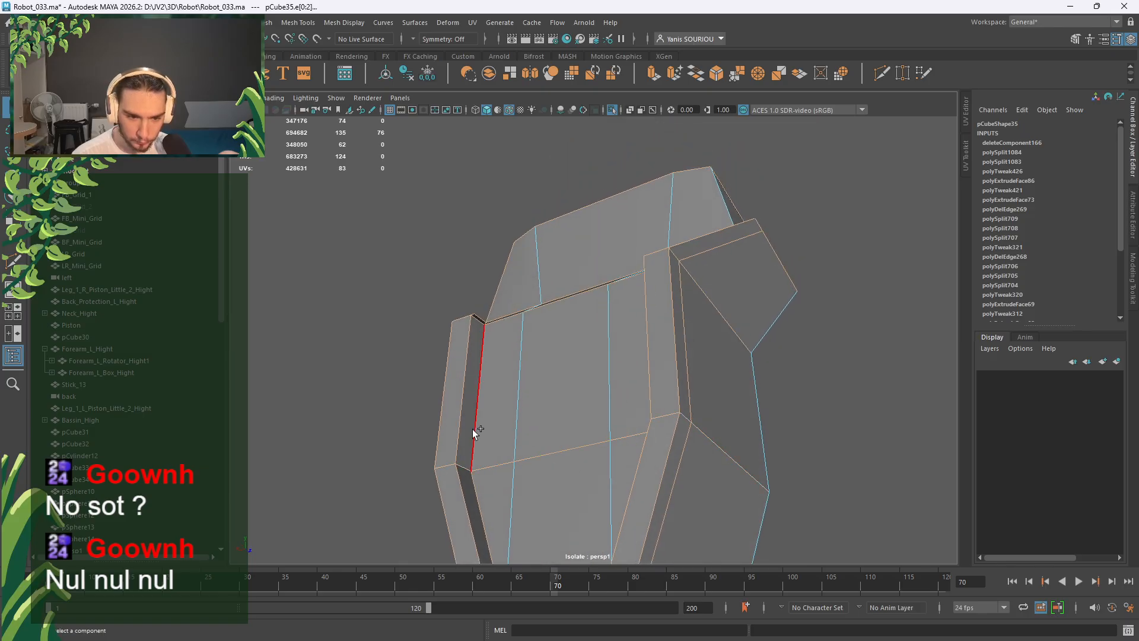
Add the crease at the centre panel's lower end and the corner edges around one rail's tip to the selection.
alt+drag(473, 427, 624, 348)
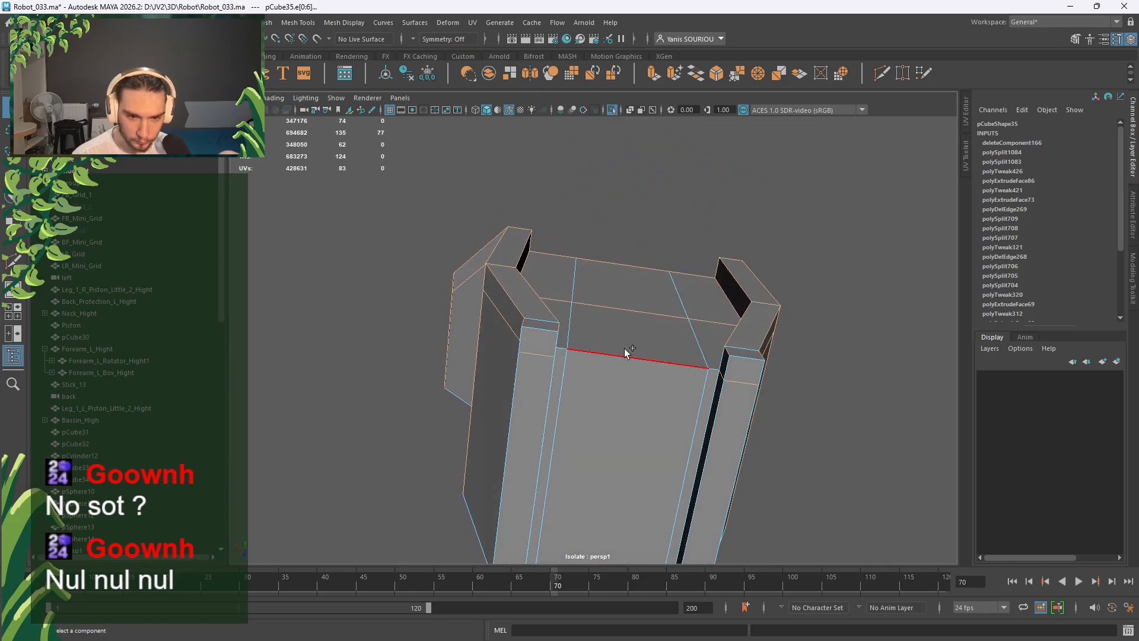
shift+double_click(624, 347)
alt+drag(571, 377, 533, 311)
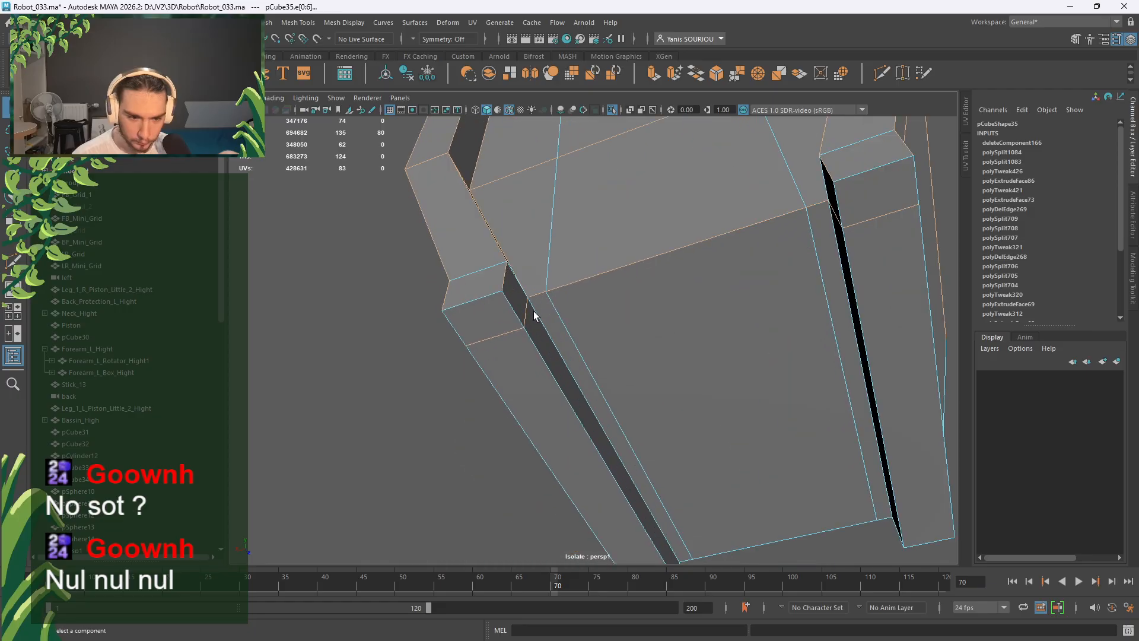
shift+click(546, 343)
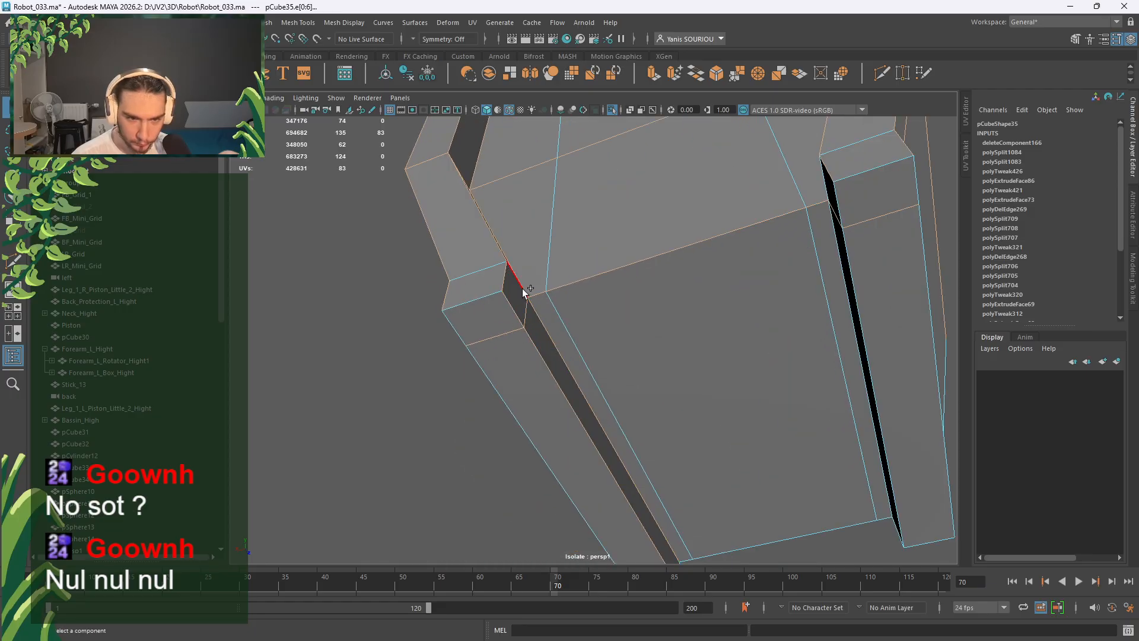
shift+click(490, 275)
shift+click(473, 344)
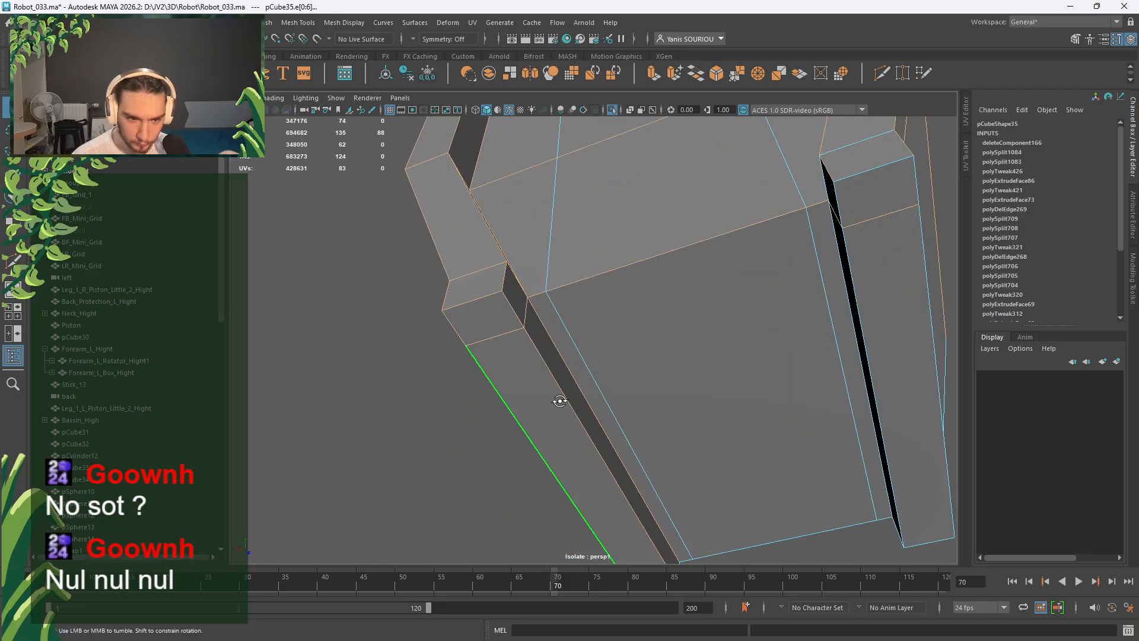
Add the remaining corner and underside edges around the opposite rail's lower tip to the selection.
alt+drag(560, 399, 715, 378)
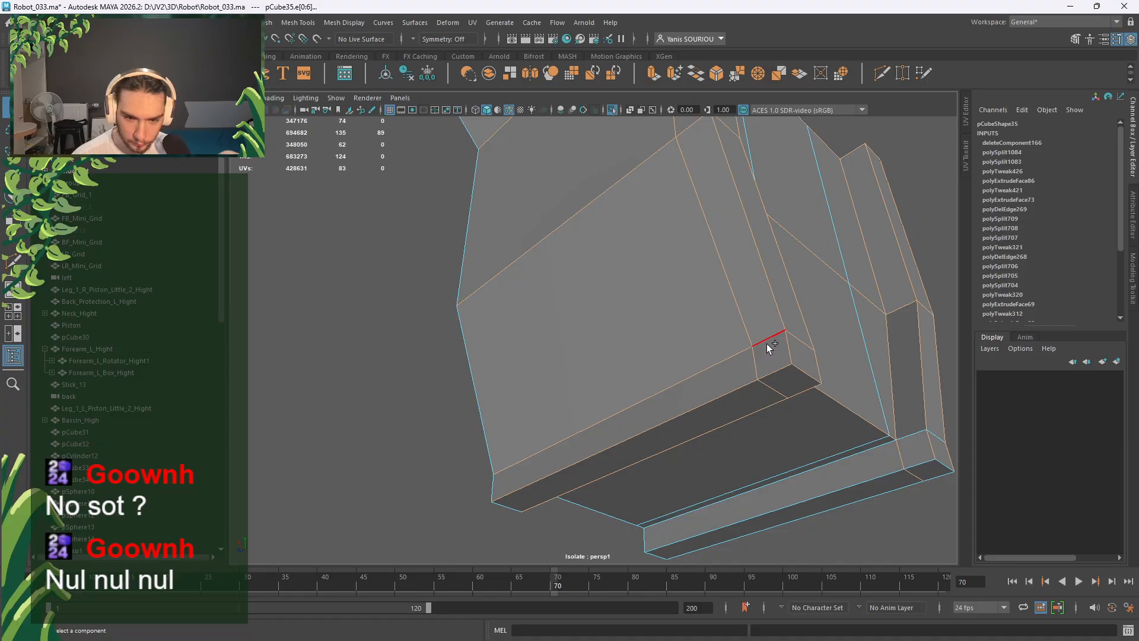
alt+middle_drag(790, 363, 582, 328)
scroll(582, 327, up, 3)
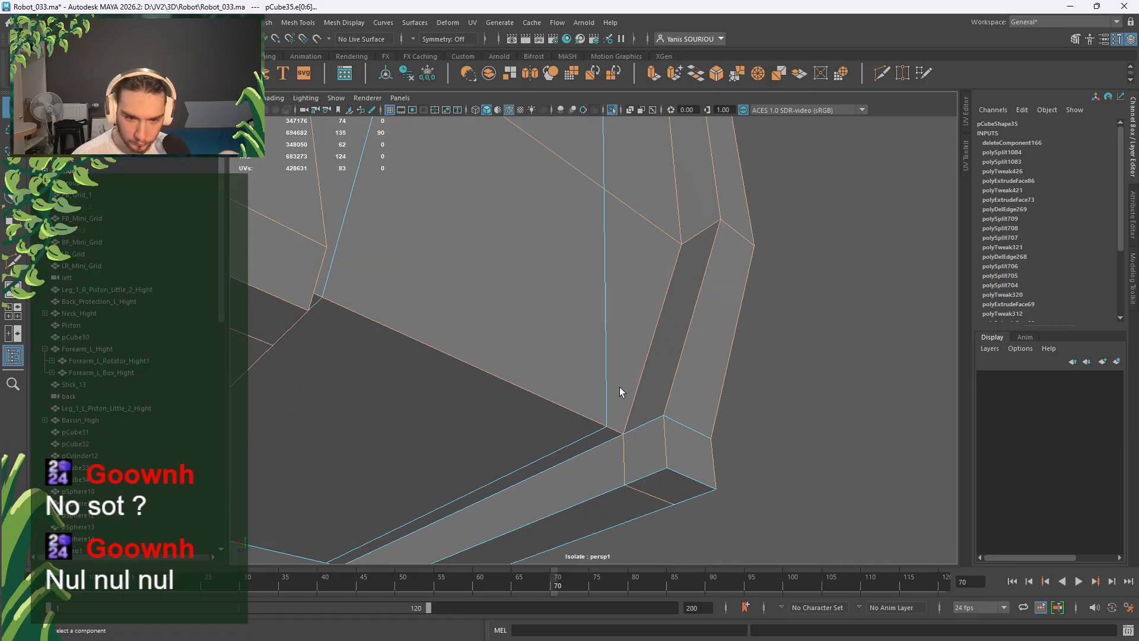
shift+click(596, 449)
shift+click(635, 519)
scroll(695, 499, up, 5)
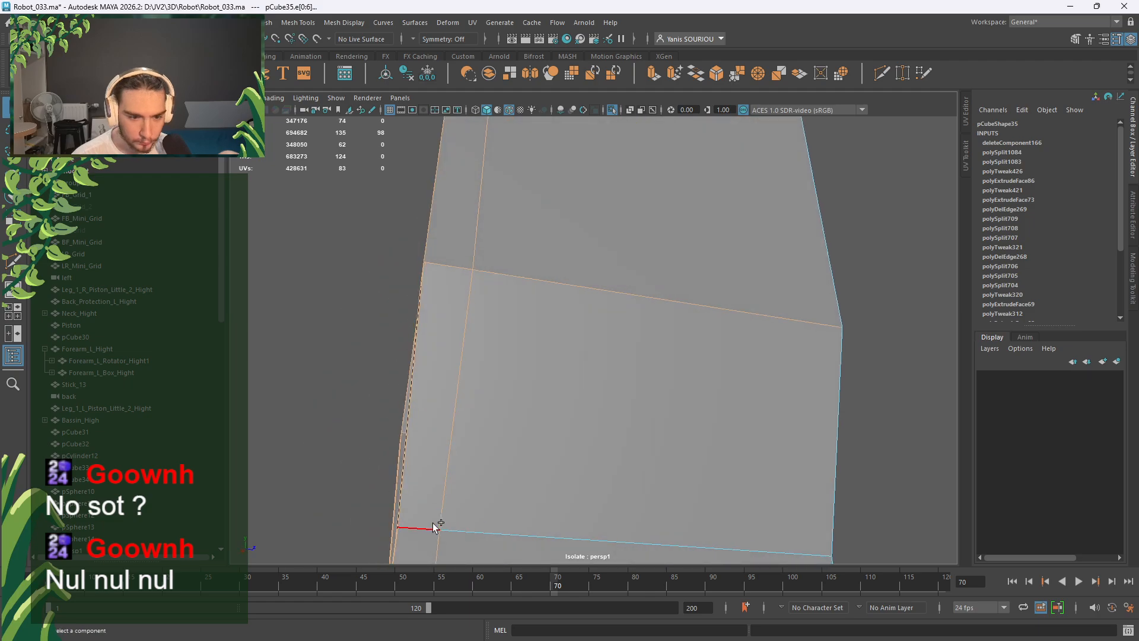
Bevel the selected block edges with chamfer off, a fraction of 0.8 and 3 segments.
scroll(481, 504, down, 2)
alt+drag(487, 439, 632, 481)
scroll(605, 451, down, 4)
alt+drag(580, 422, 709, 362)
shift+right_drag(712, 360, 764, 358)
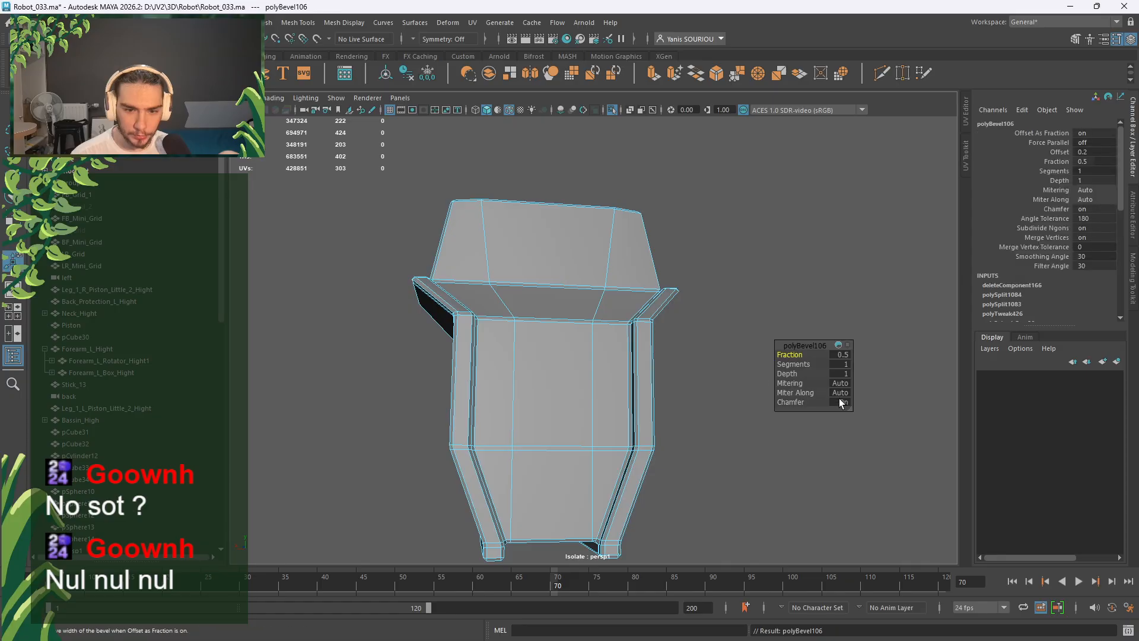
click(845, 355)
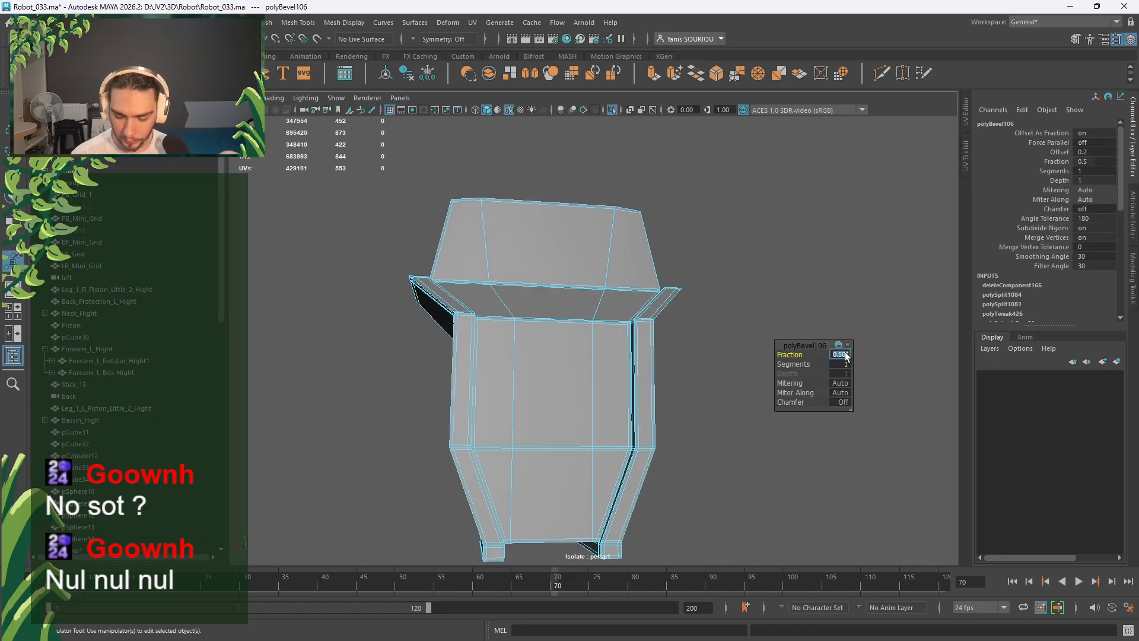
text(0.8)
click(845, 363)
text(3)
key(Return)
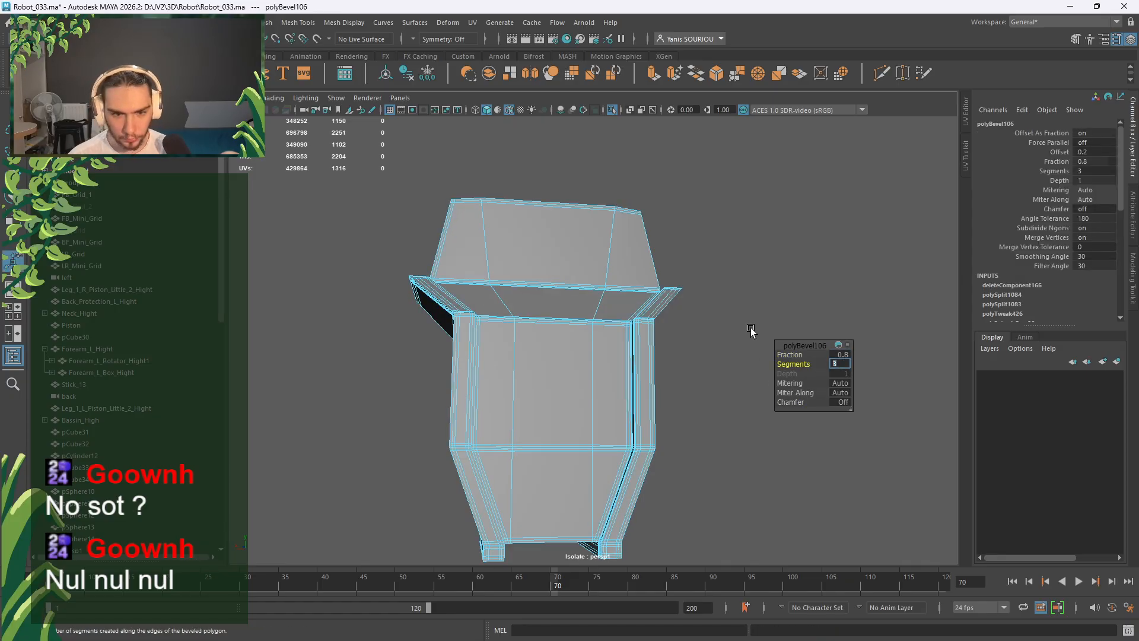
Exit isolation in object mode and show the bevelled block in smooth preview without the wireframe overlay.
right_drag(745, 327, 795, 264)
click(611, 110)
scroll(581, 376, down, 3)
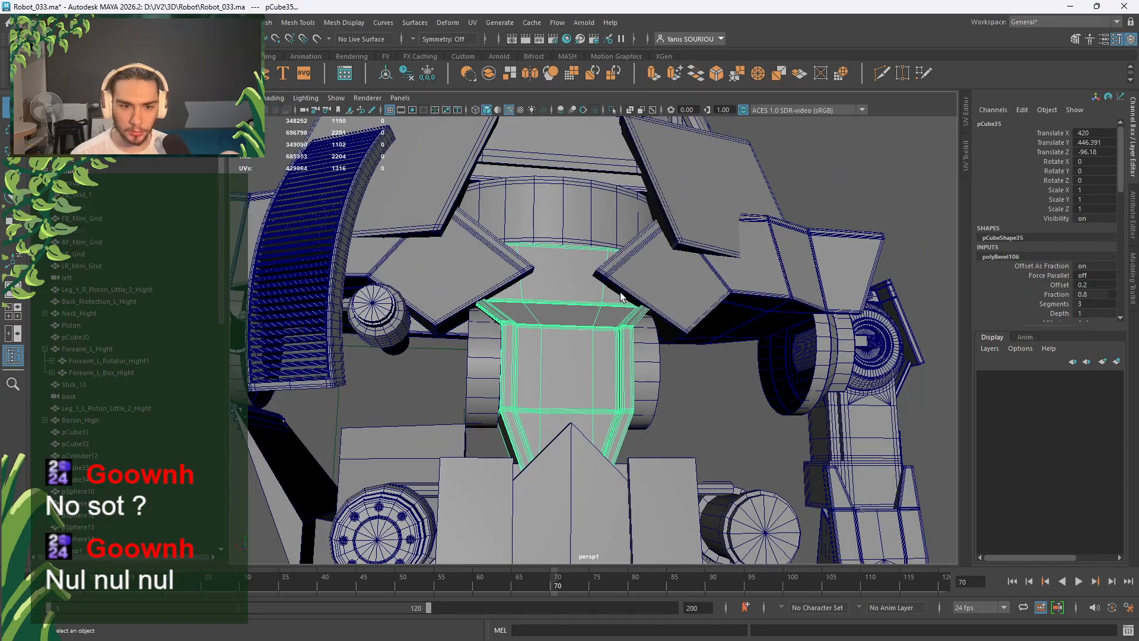
key(3)
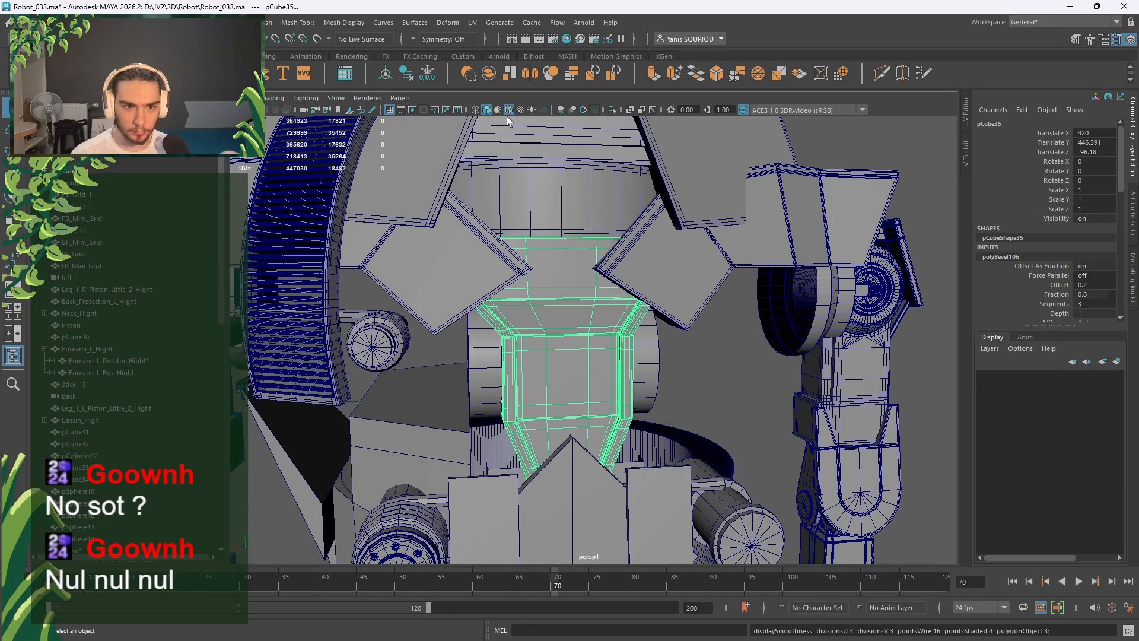
click(509, 111)
Inspect the smoothed block from the side, turn off its smooth preview and deselect it.
click(696, 343)
mouse_move(699, 399)
alt+mouse_down()
mouse_move(601, 396)
mouse_move(687, 361)
mouse_move(727, 394)
mouse_move(667, 419)
mouse_move(571, 397)
mouse_move(850, 389)
alt+mouse_up()
click(570, 399)
key(1)
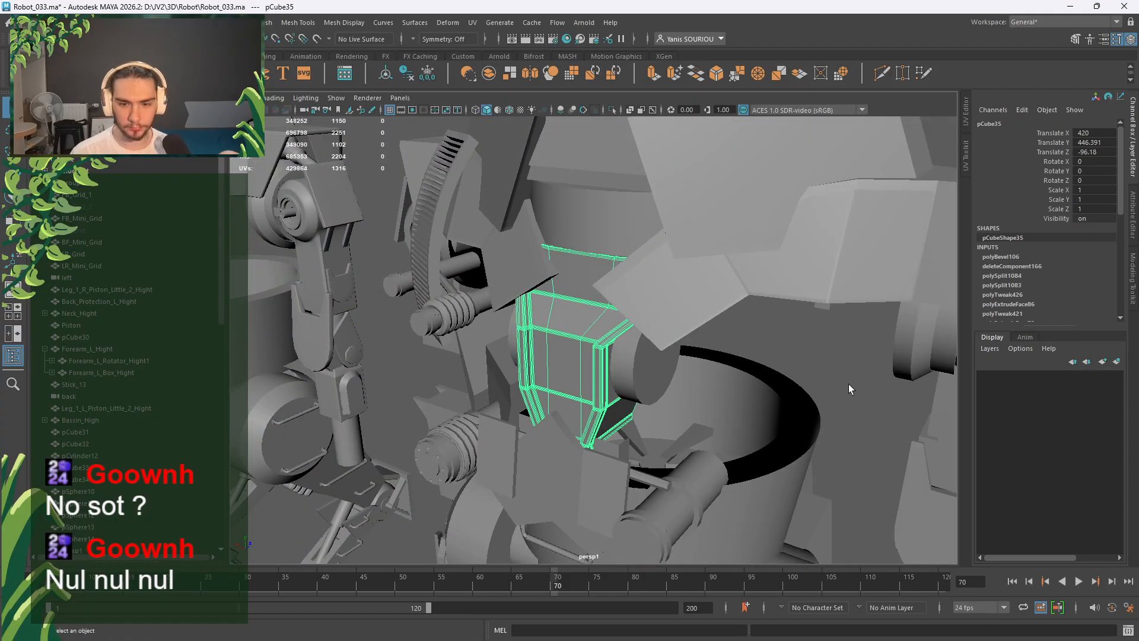
click(850, 390)
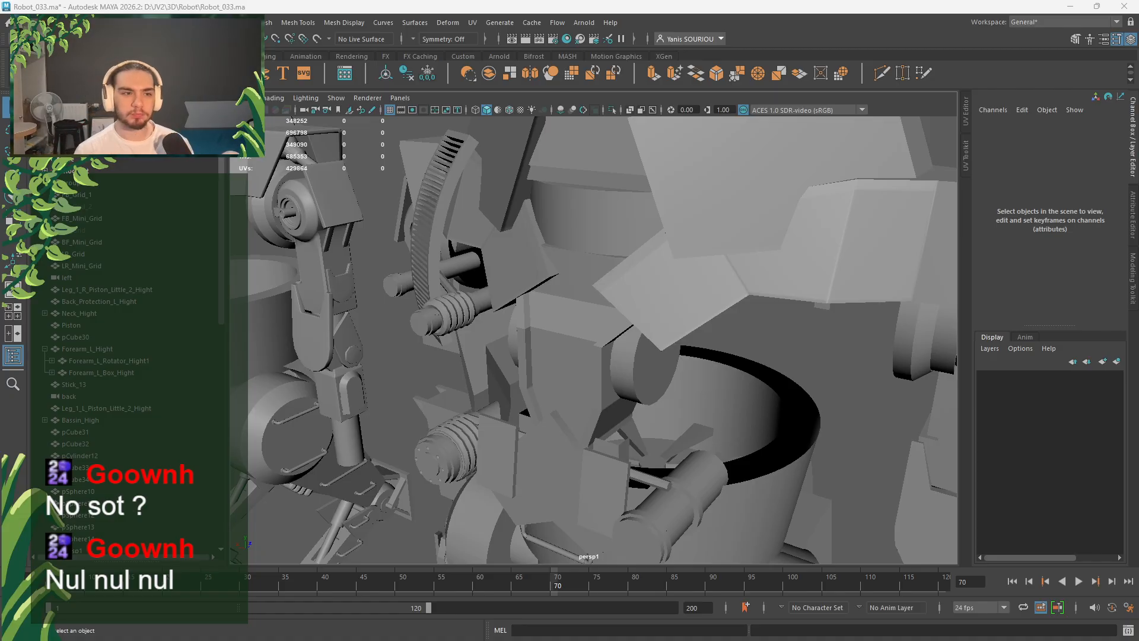
Select the small battery cylinder near the robot's feet and raise it to about 131 in Y.
scroll(675, 360, down, 6)
alt+drag(675, 361, 738, 333)
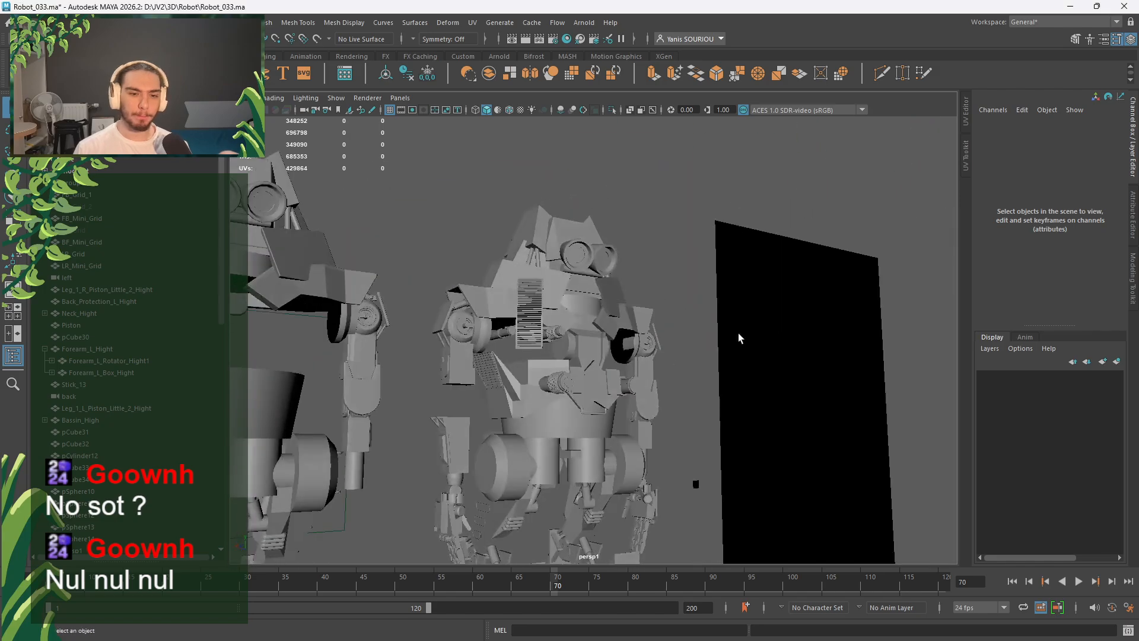
scroll(552, 420, up, 4)
alt+drag(552, 419, 678, 437)
click(810, 494)
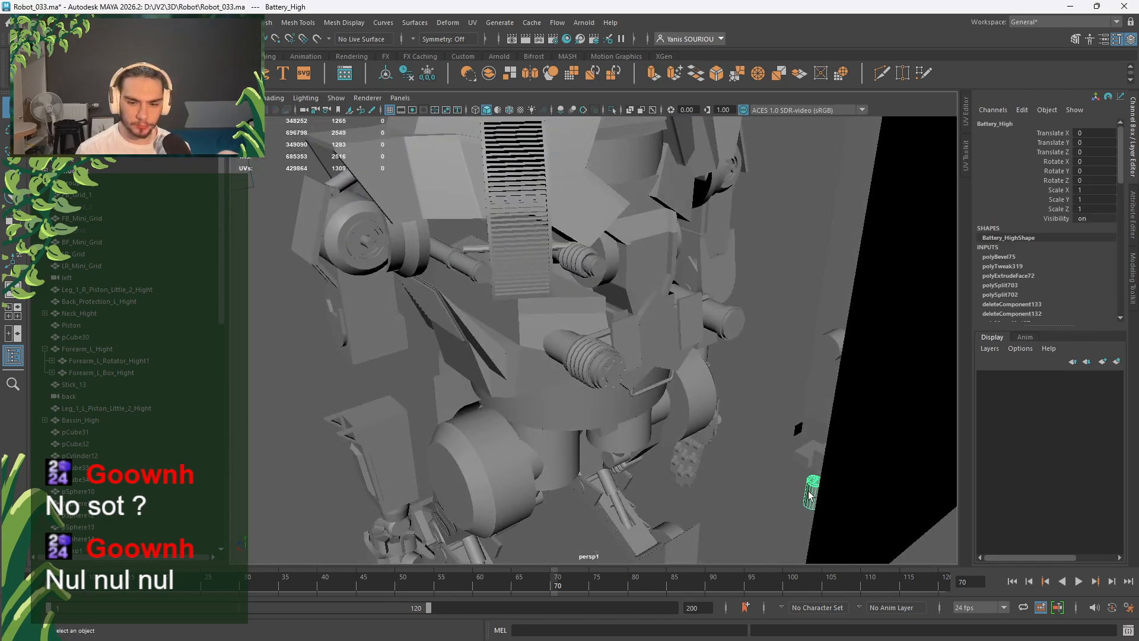
key(w)
drag(813, 463, 798, 418)
Rotate the battery to -90 degrees about Z so it lies horizontally.
key(e)
double_click(1090, 181)
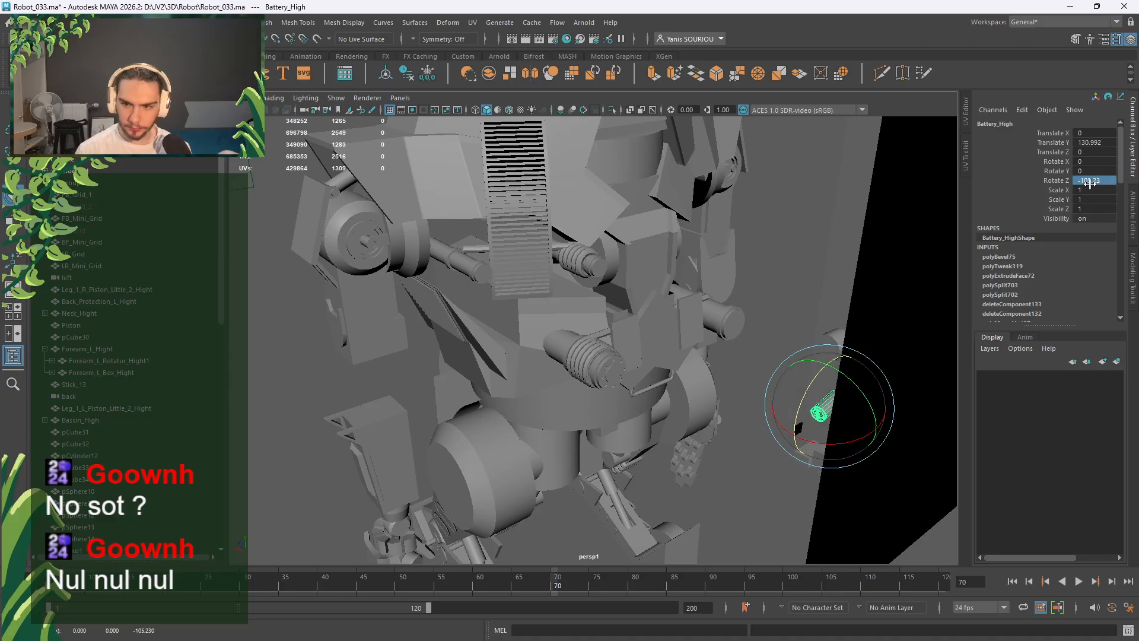
text(90)
key(Return)
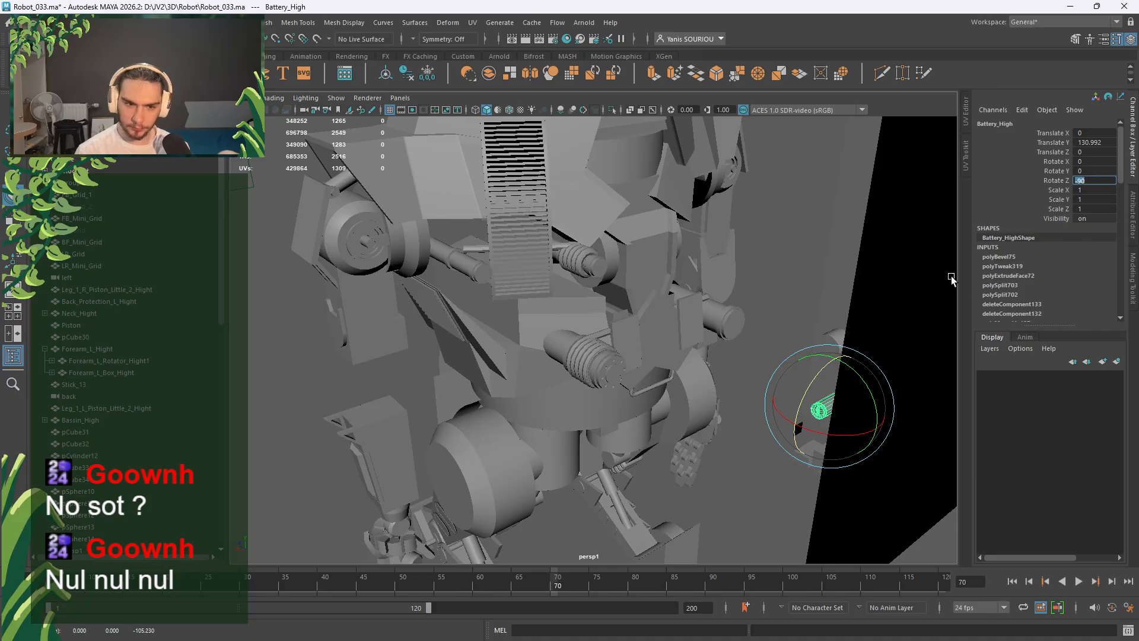
Move the battery to the side of the robot's waist, at about X 491, Y 374 and Z -43.
click(825, 415)
click(813, 410)
key(w)
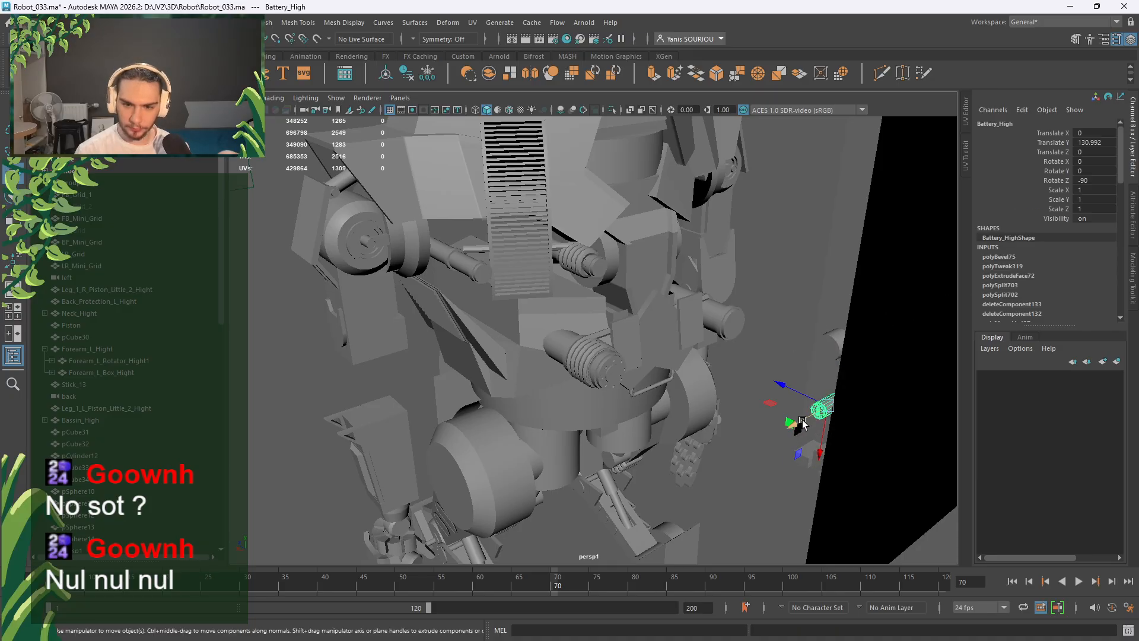
drag(802, 423, 664, 393)
scroll(568, 530, down, 3)
key(f)
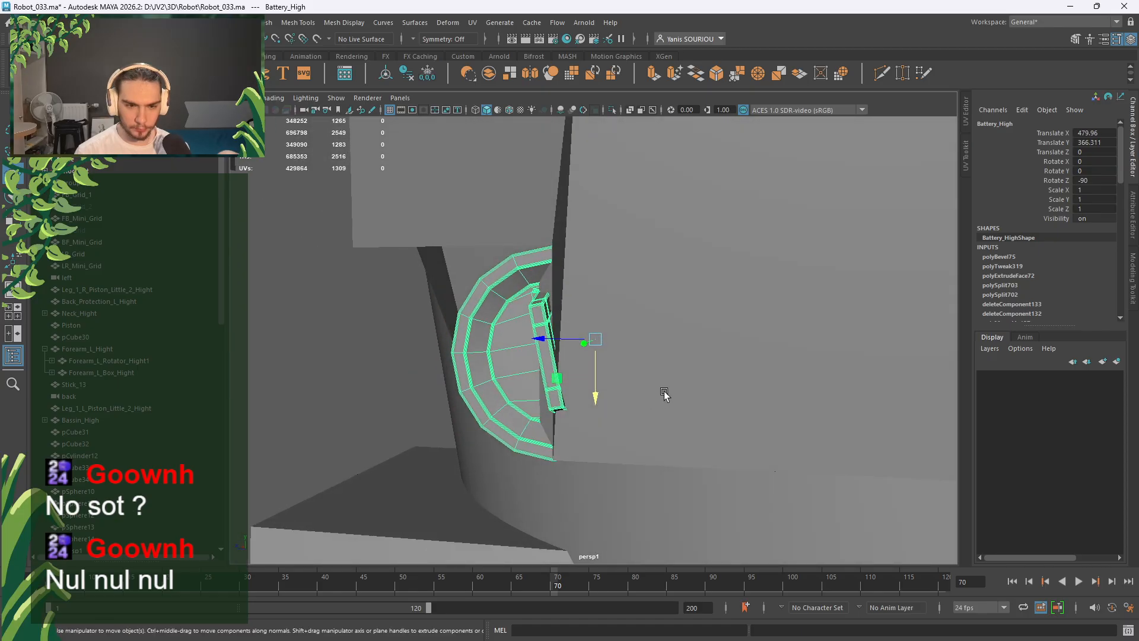
scroll(667, 391, down, 5)
drag(555, 340, 690, 344)
drag(729, 399, 633, 330)
alt+drag(633, 330, 640, 362)
Check the battery's placement in the side view and try Z rotations of 90 and 0 degrees.
key(space)
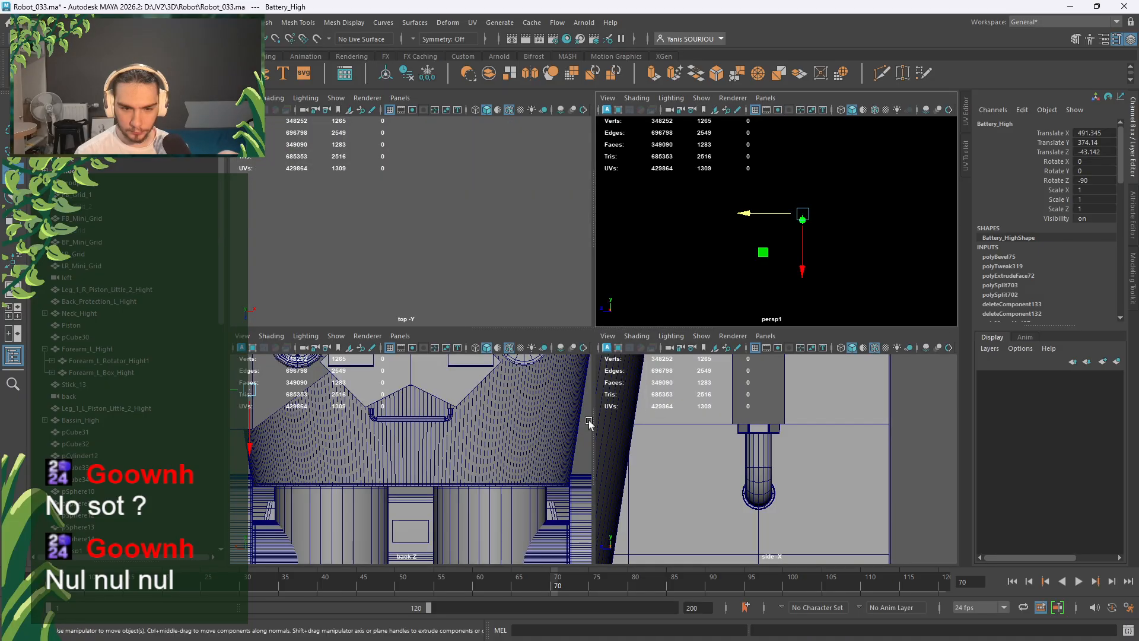
key(space)
scroll(680, 420, down, 3)
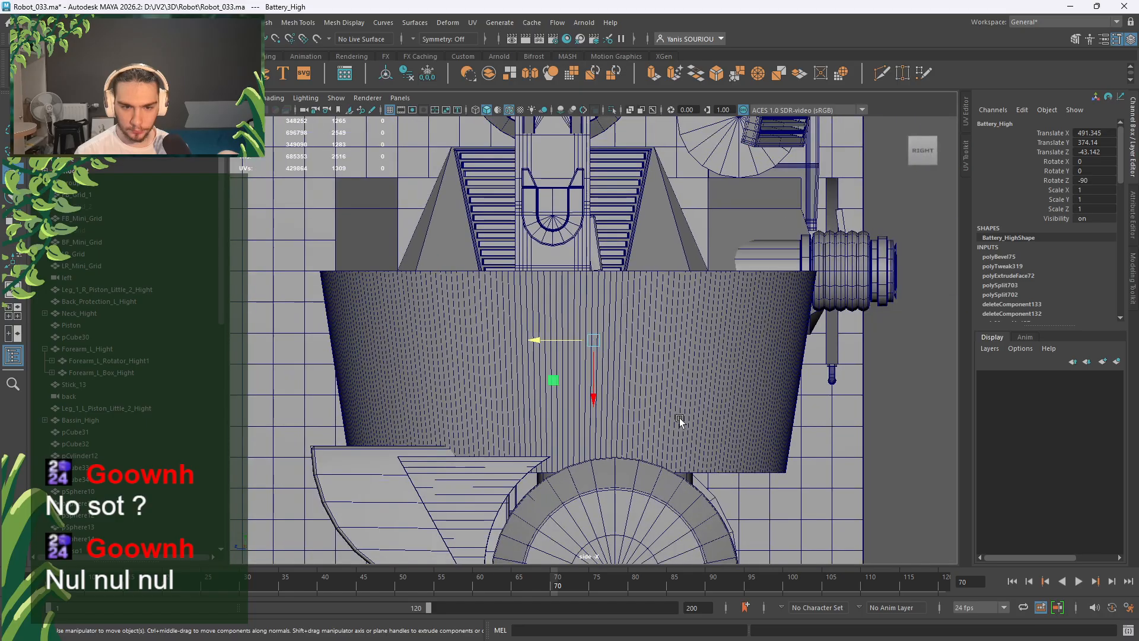
scroll(680, 420, down, 5)
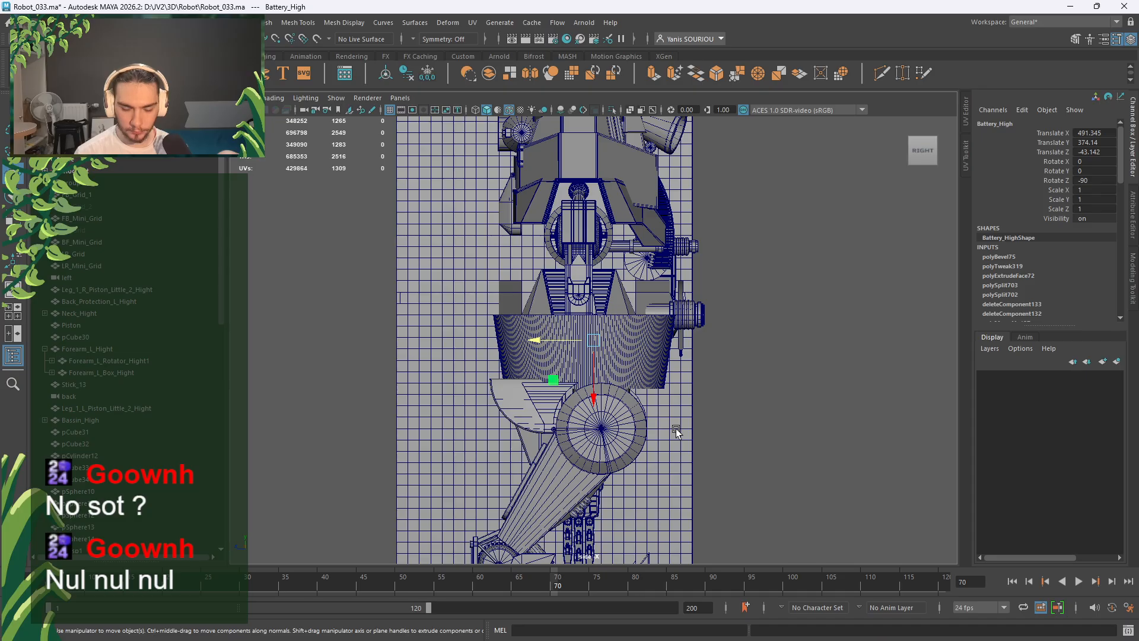
key(space)
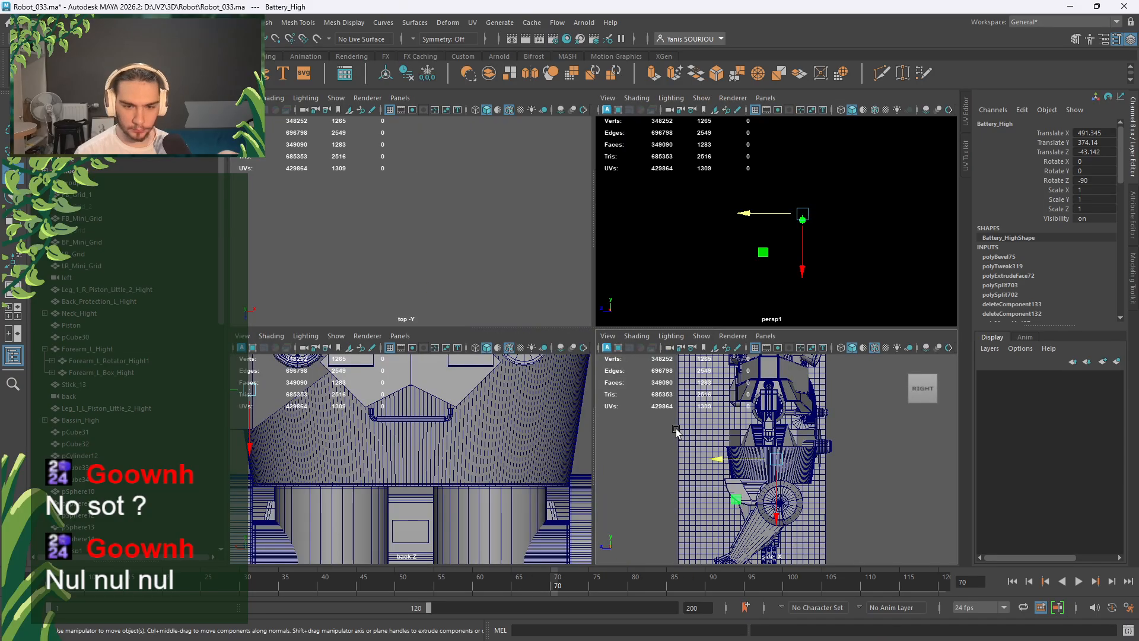
double_click(1089, 178)
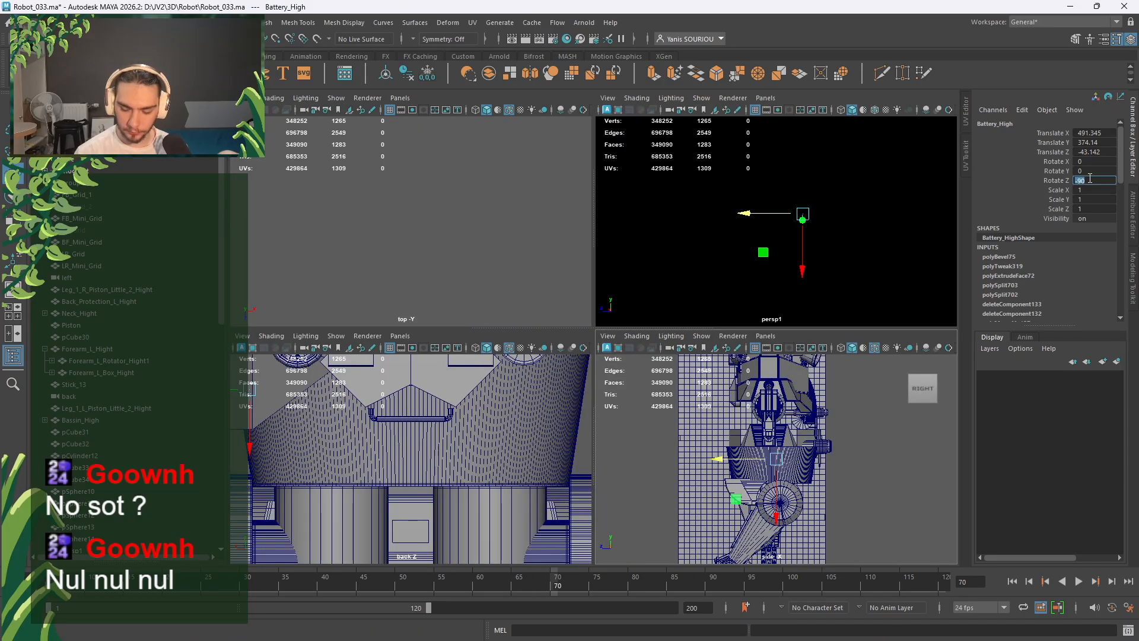
text(90)
key(Return)
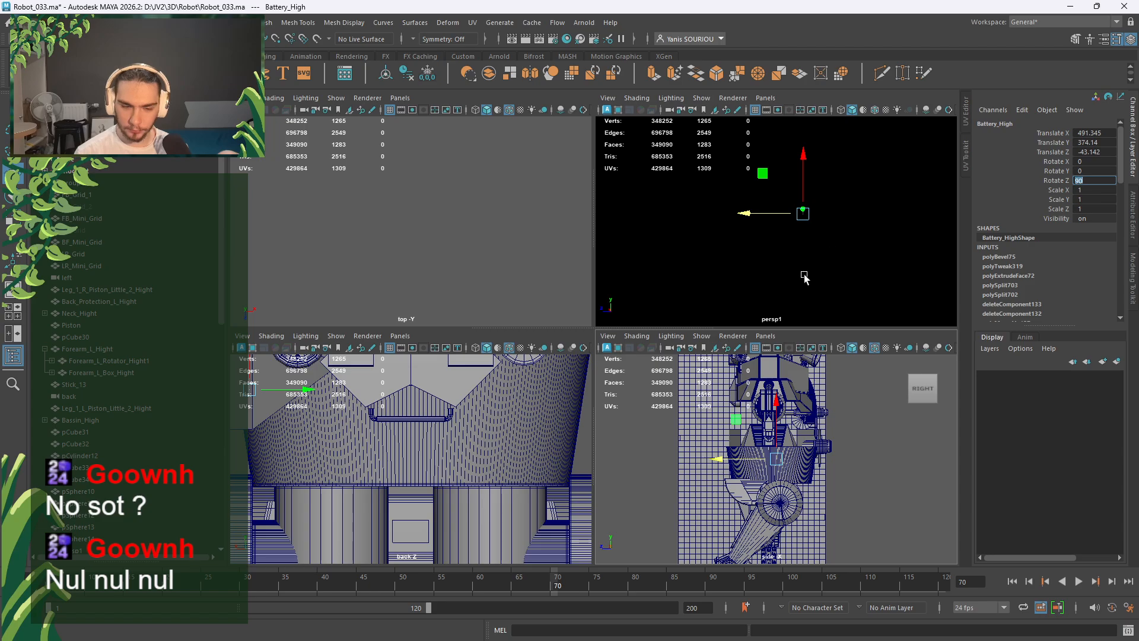
text(0)
key(Return)
Try the battery with a Z rotation of 90 degrees on the waist's opposite side, at about X 353, and check it in side view.
key(space)
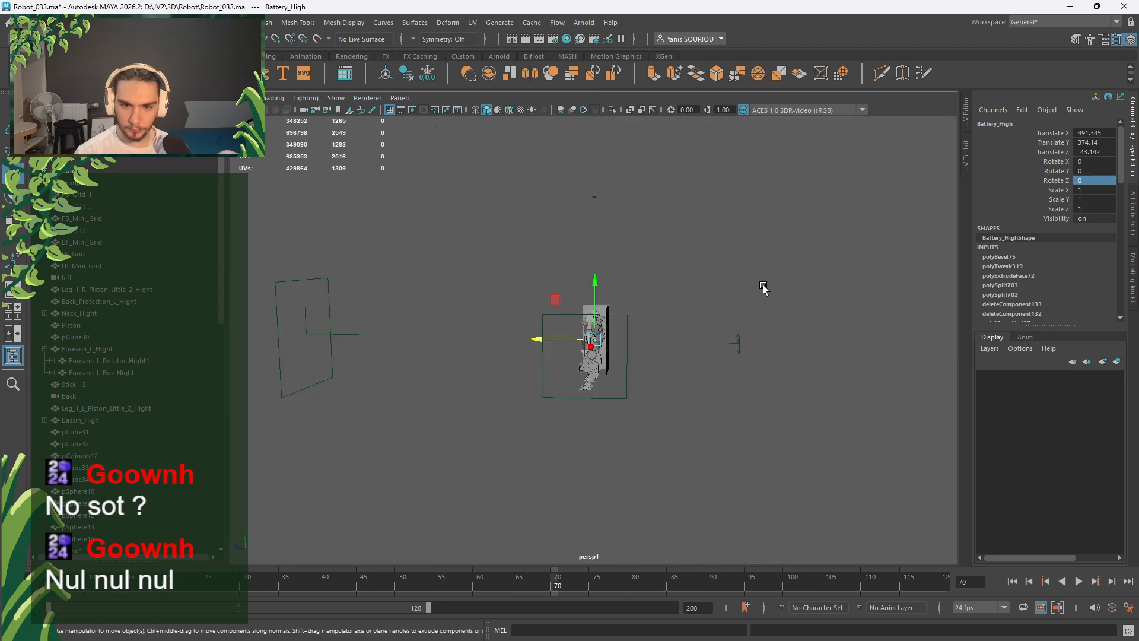
alt+drag(760, 284, 632, 334)
scroll(700, 356, up, 10)
alt+drag(714, 366, 822, 367)
double_click(1096, 180)
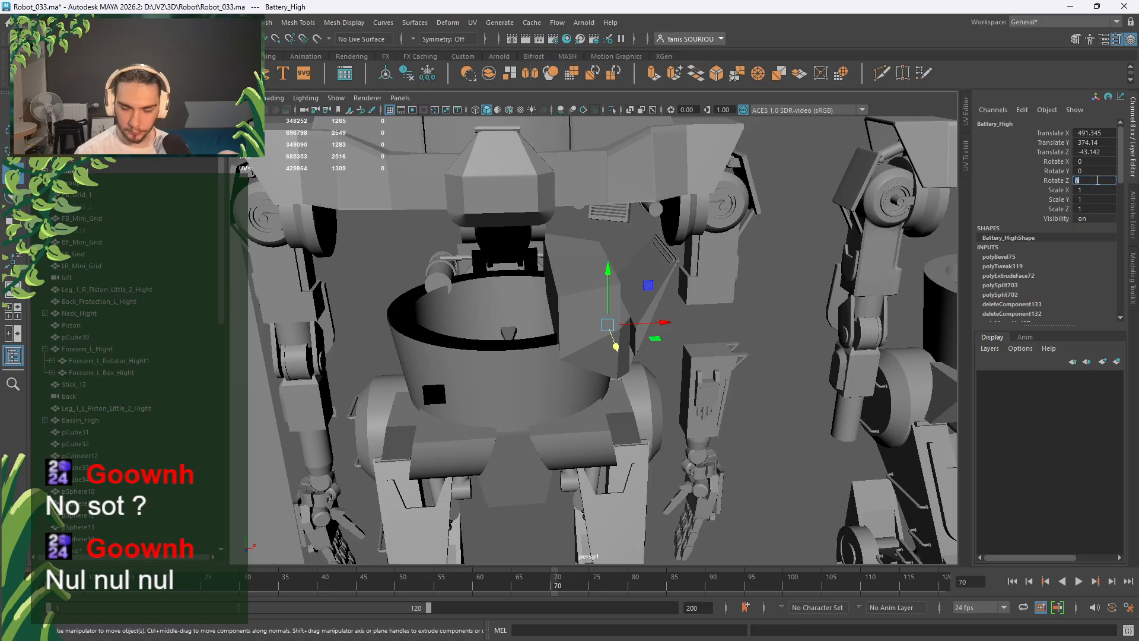
key(Return)
alt+drag(574, 321, 369, 337)
key(space)
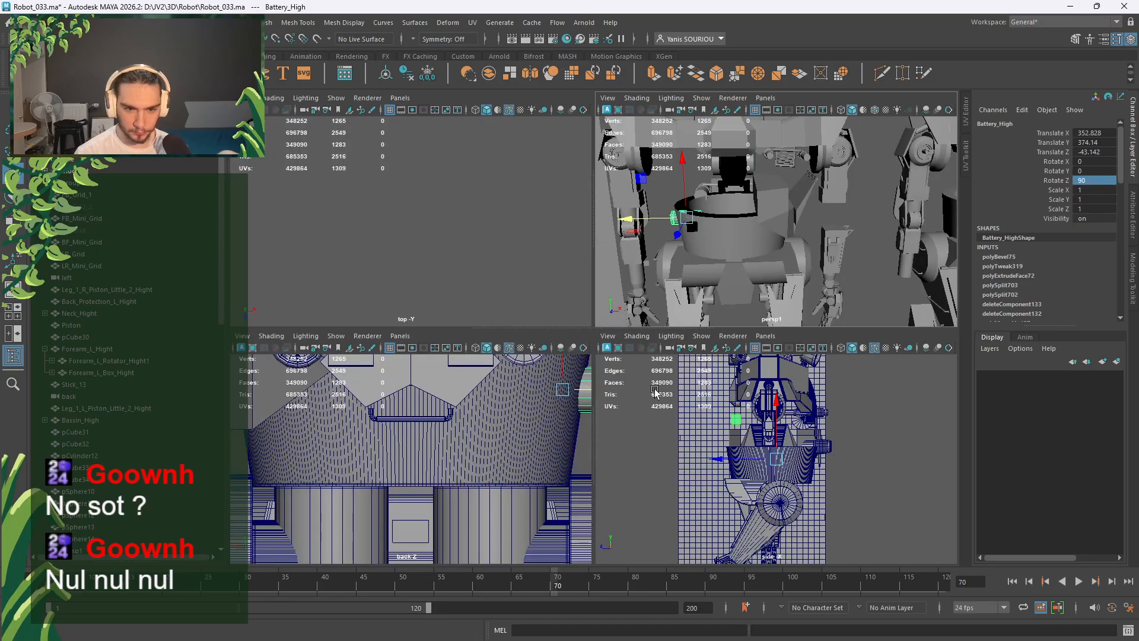
key(space)
scroll(684, 407, up, 2)
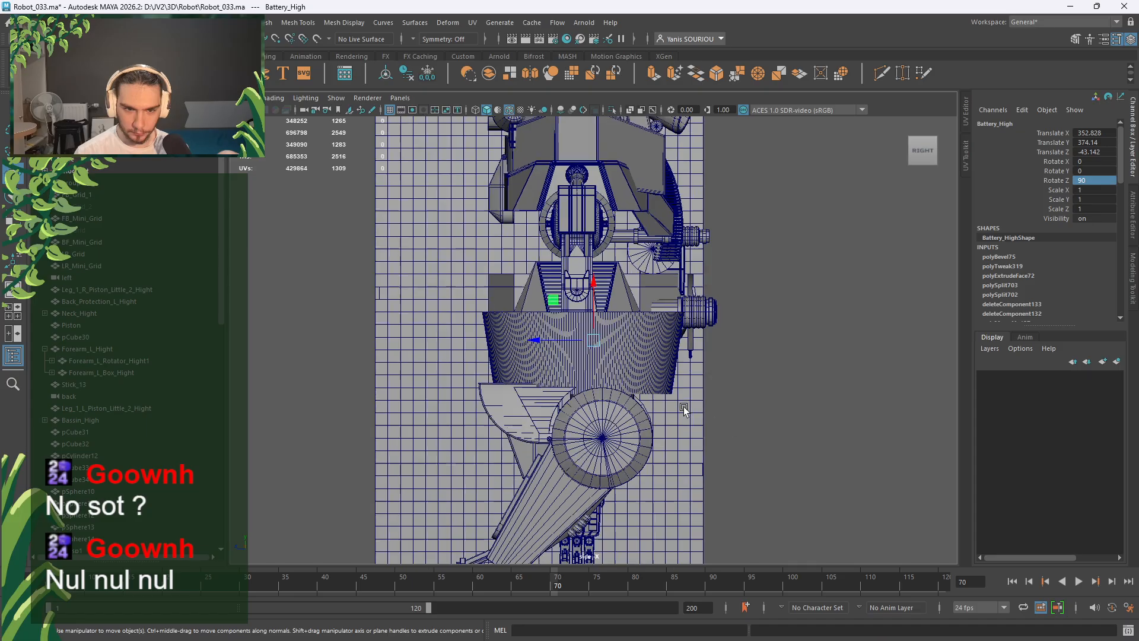
scroll(683, 406, down, 2)
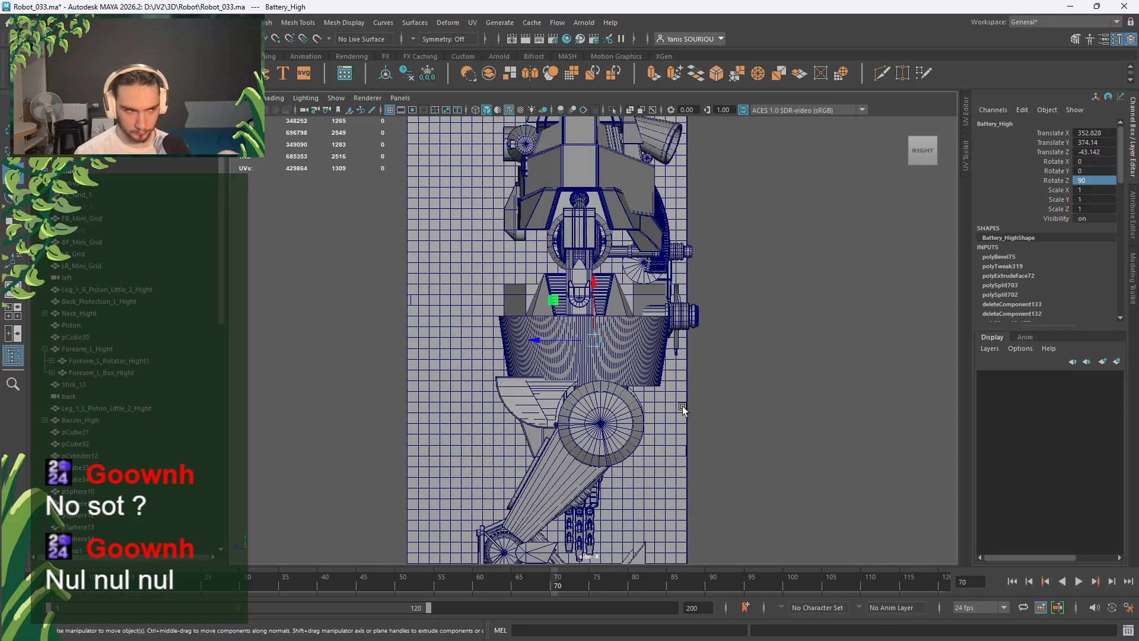
key(space)
key(space)
Set the battery's Z rotation to -90 degrees and move it across the waist to about X 494.
double_click(1087, 179)
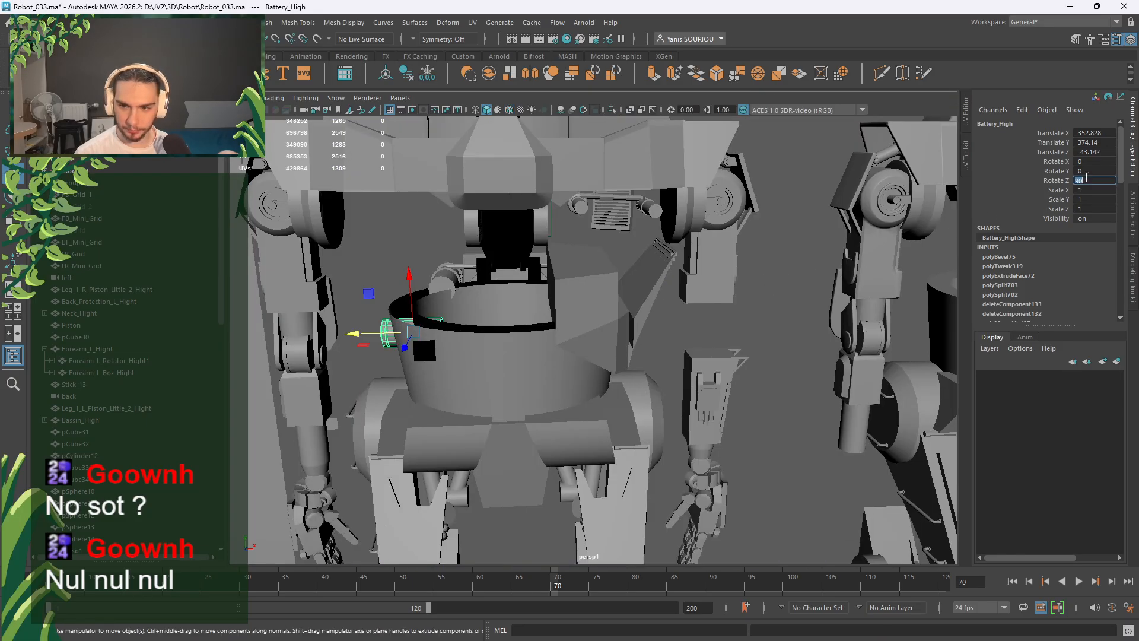
key(Return)
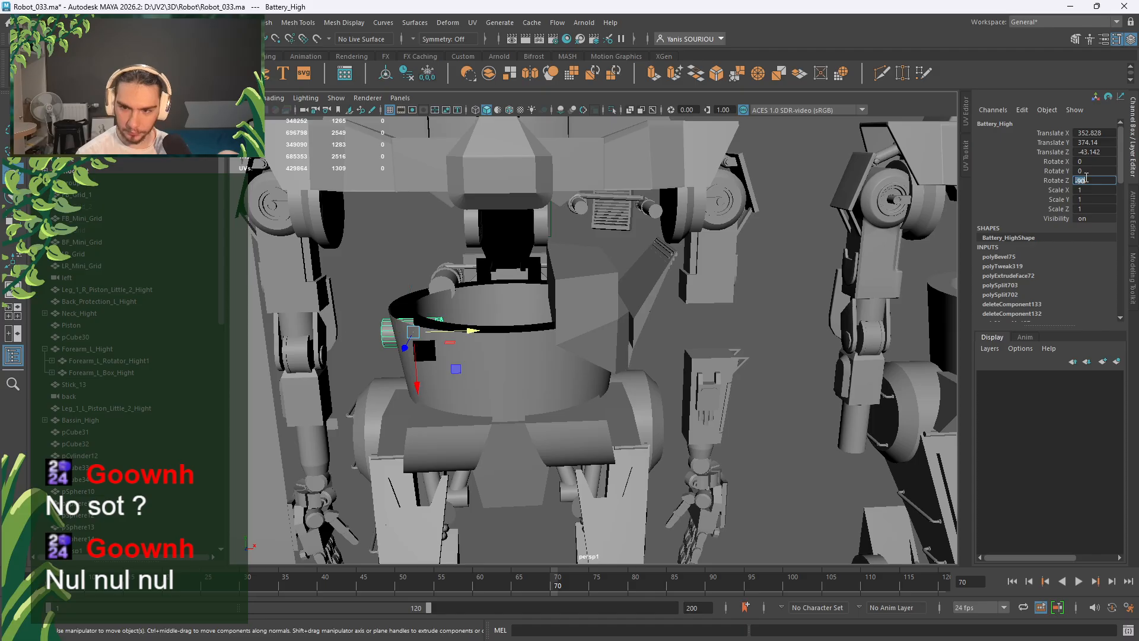
middle_drag(498, 337, 674, 343)
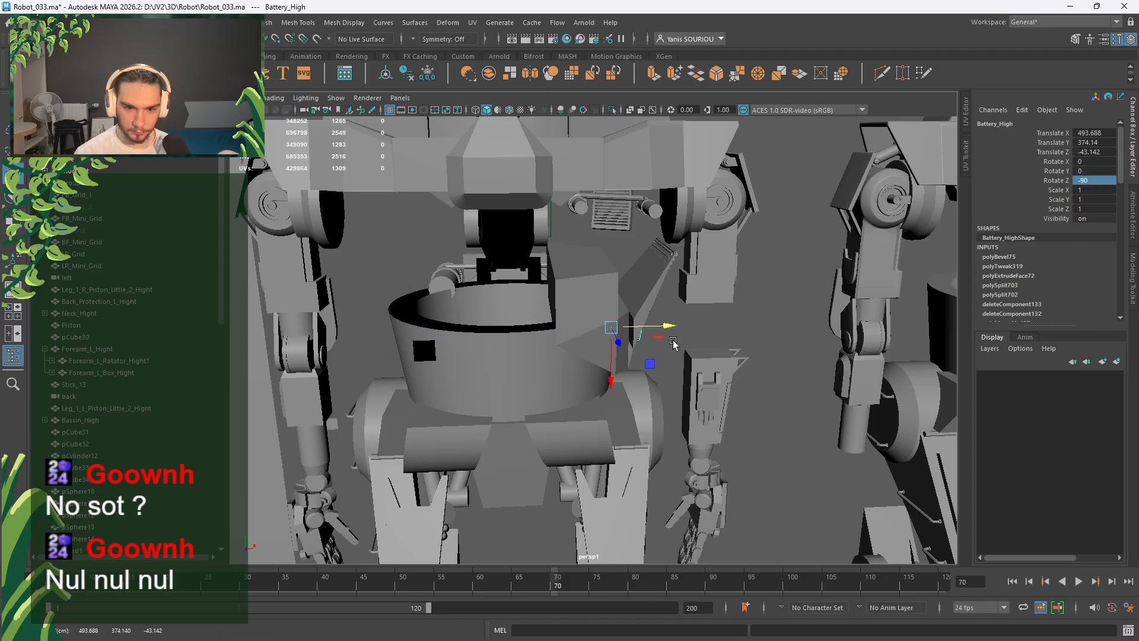
Hide the low-poly robot's pelvis, Bassin_Low.
scroll(715, 346, down, 5)
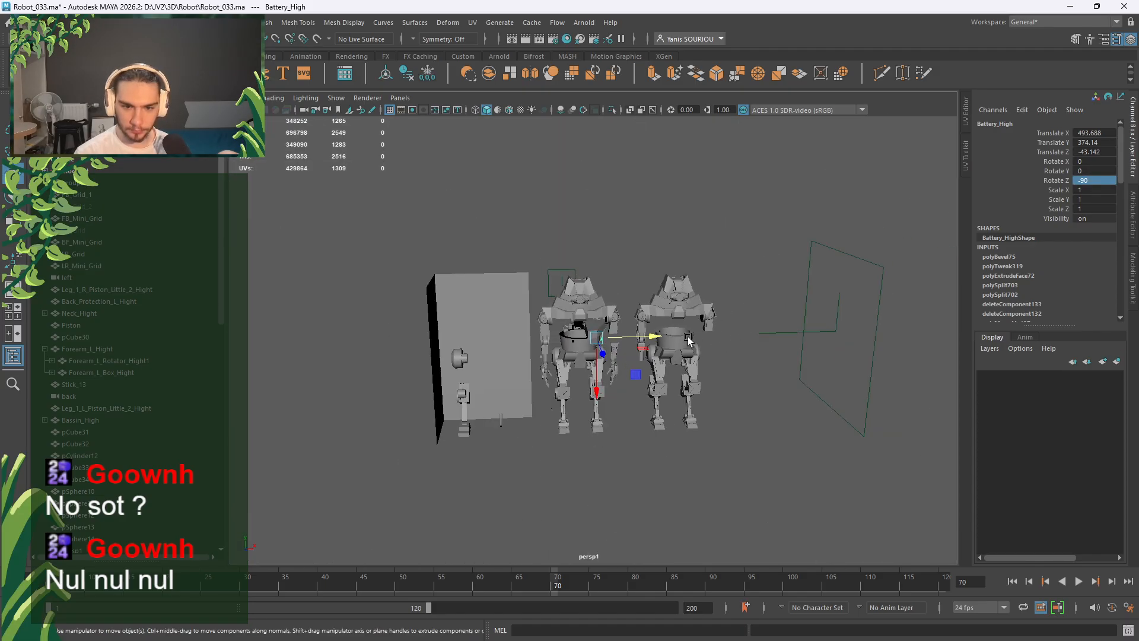
click(688, 339)
key(h)
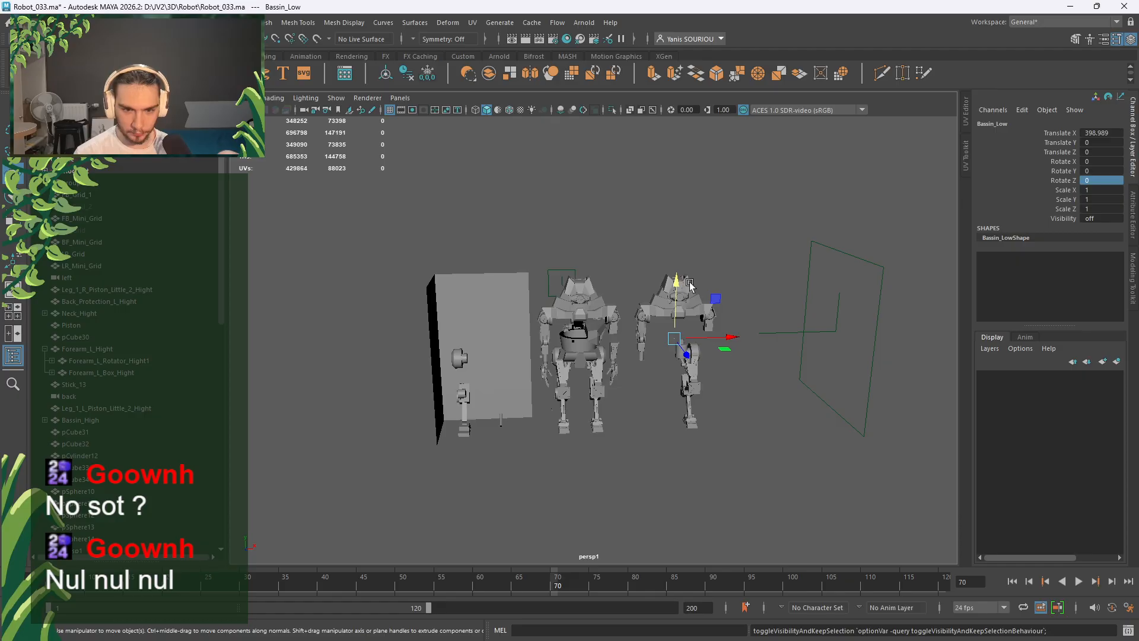
Select the low-poly robot's upper body through its neck parent, Neck_Low, and hide it.
click(656, 359)
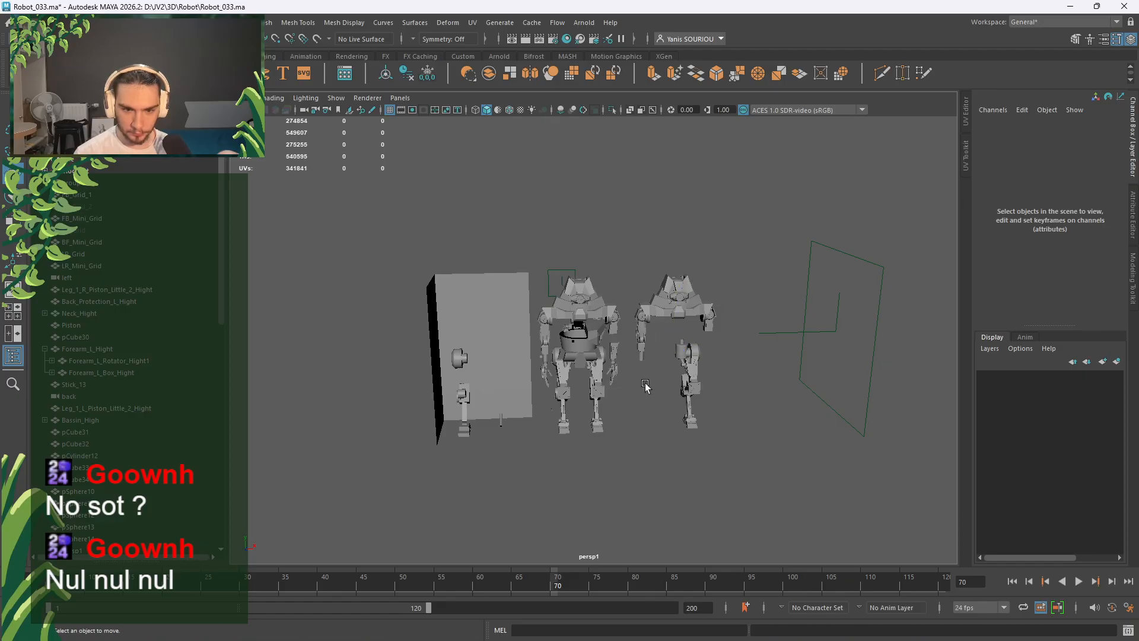
click(642, 343)
click(668, 330)
click(678, 316)
scroll(671, 331, up, 4)
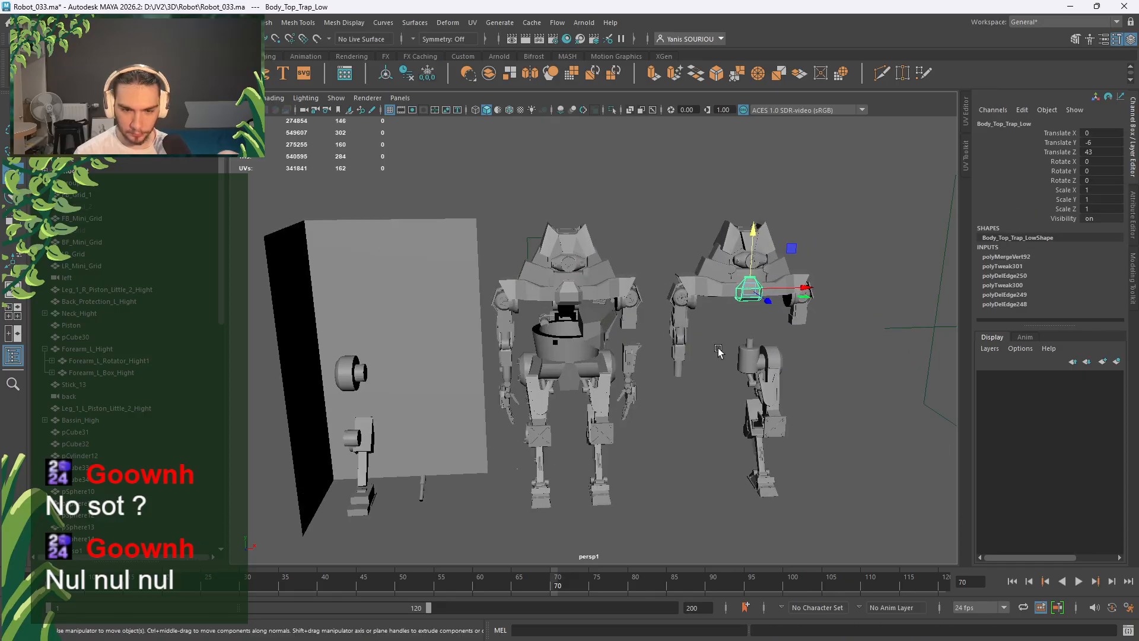
key(super)
click(710, 349)
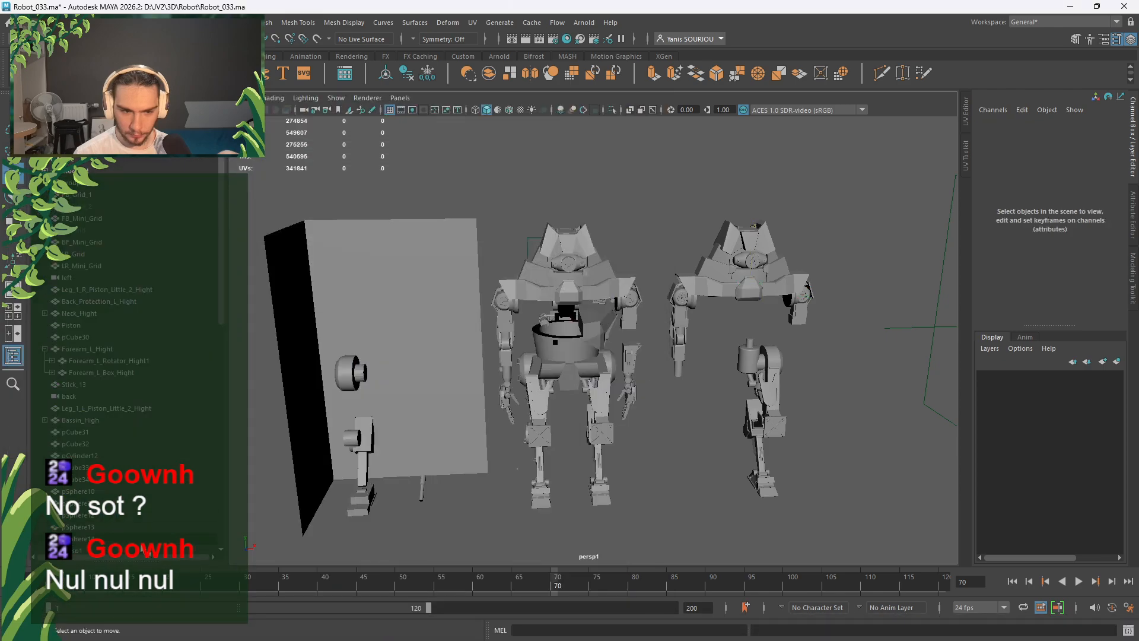
key(ctrl+z)
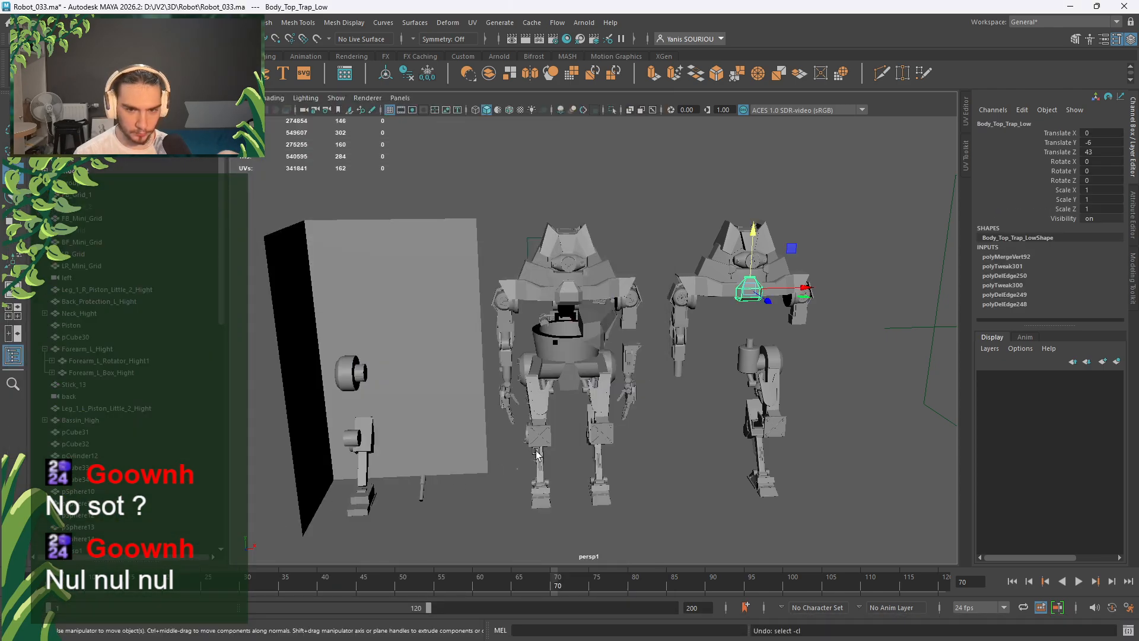
alt+drag(704, 386, 709, 341)
click(728, 315)
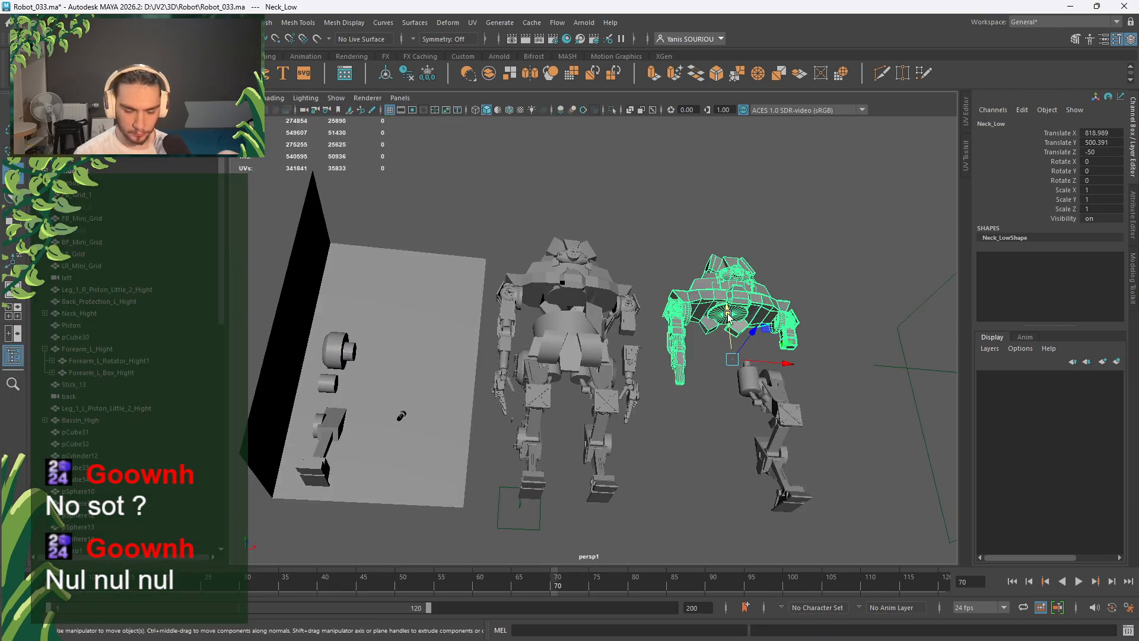
key(h)
Duplicate the battery in the side view and slide the copy beside the original, to about Z -18.
key(space)
key(space)
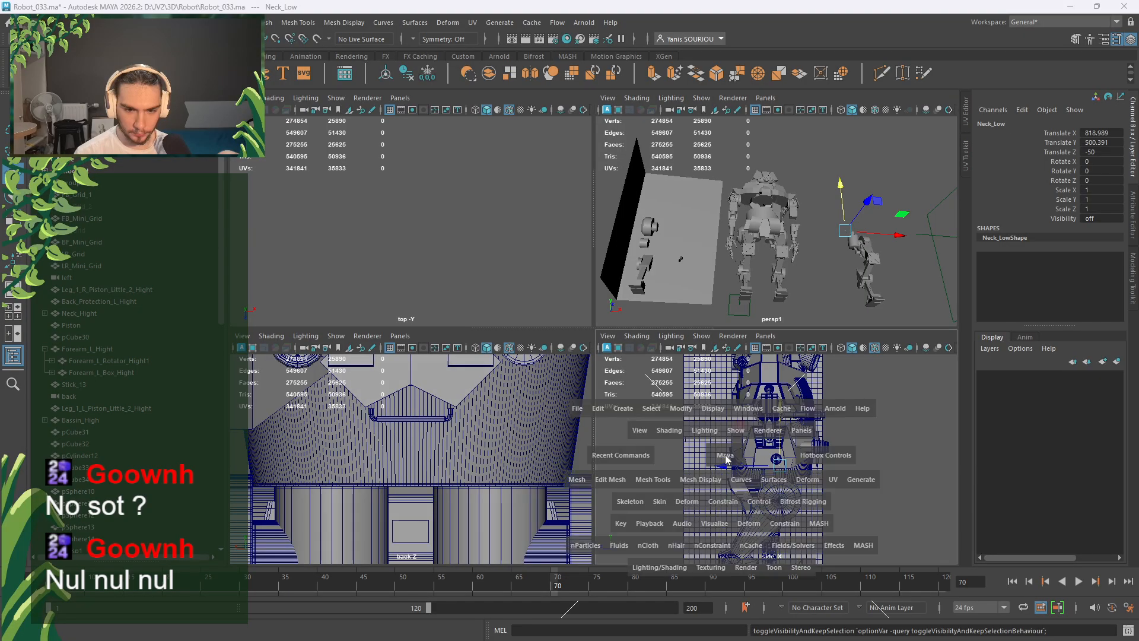
scroll(745, 469, up, 6)
click(591, 351)
scroll(611, 380, up, 5)
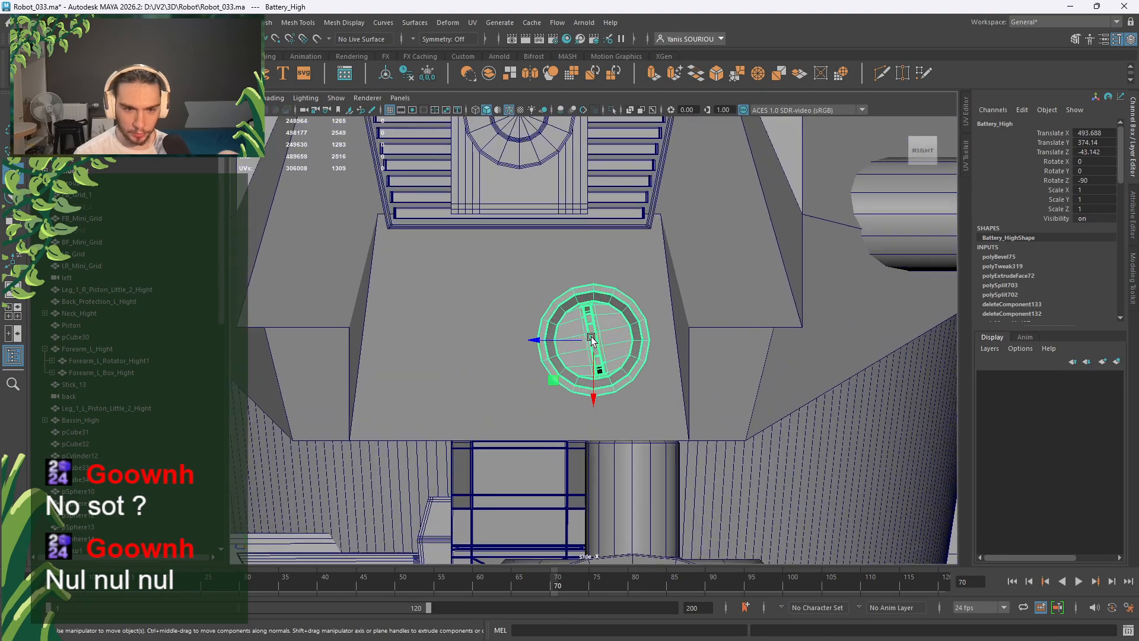
mouse_move(634, 408)
mouse_down()
mouse_move(633, 300)
mouse_move(639, 391)
mouse_up()
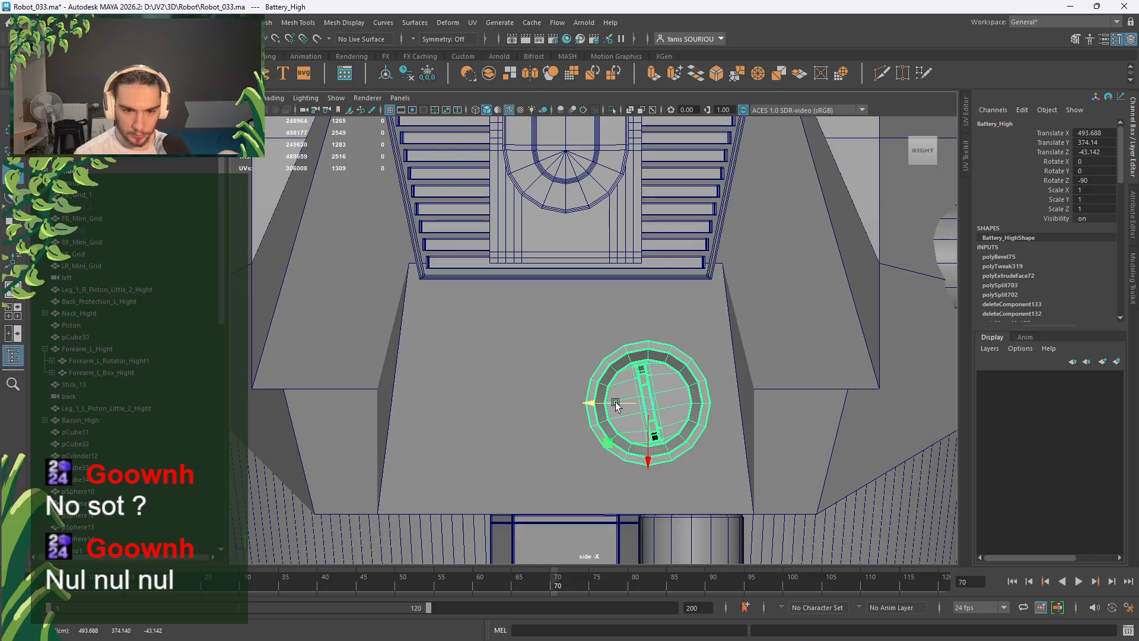
key(ctrl+d)
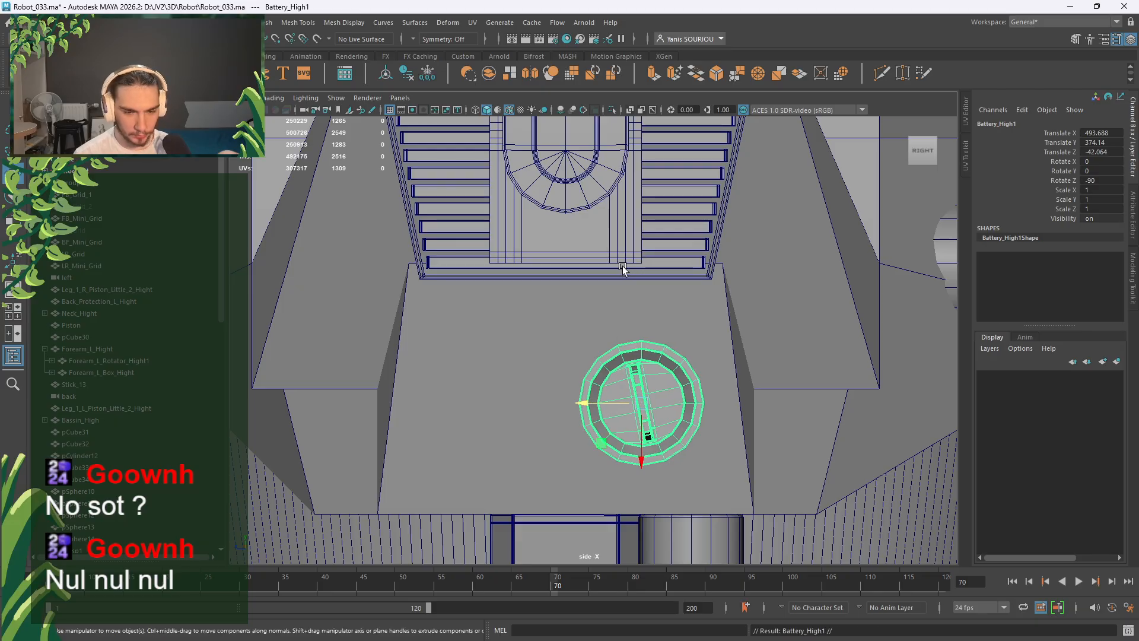
middle_drag(641, 261, 490, 263)
Return to the perspective view and examine how the two batteries sit on the robot's waist.
scroll(592, 334, down, 6)
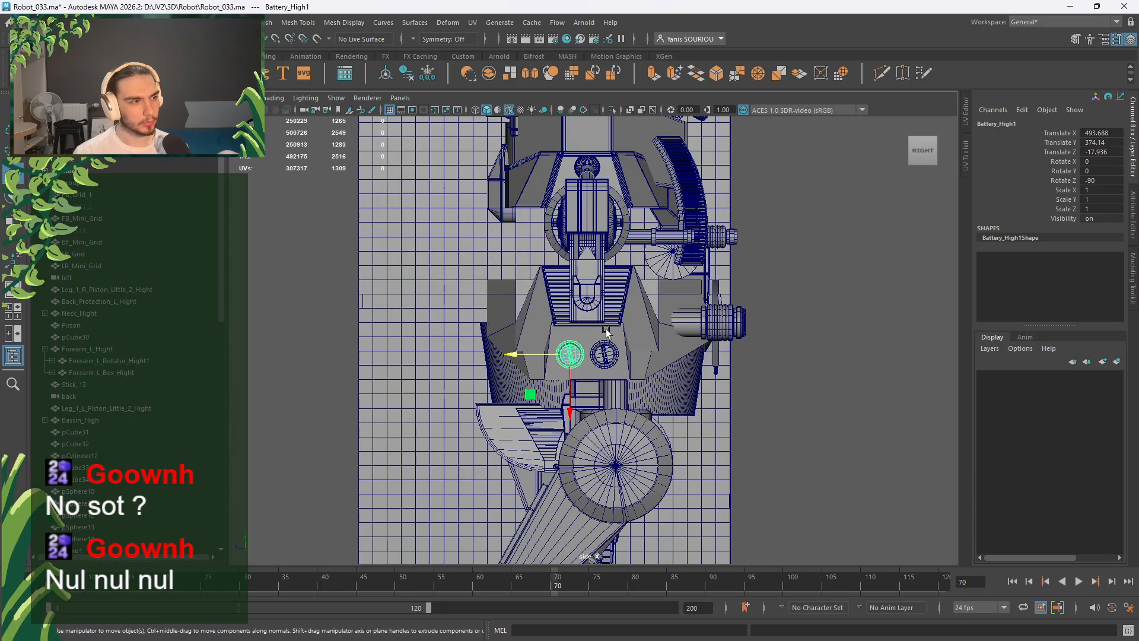
key(space)
key(space)
alt+drag(703, 366, 430, 372)
scroll(618, 399, up, 5)
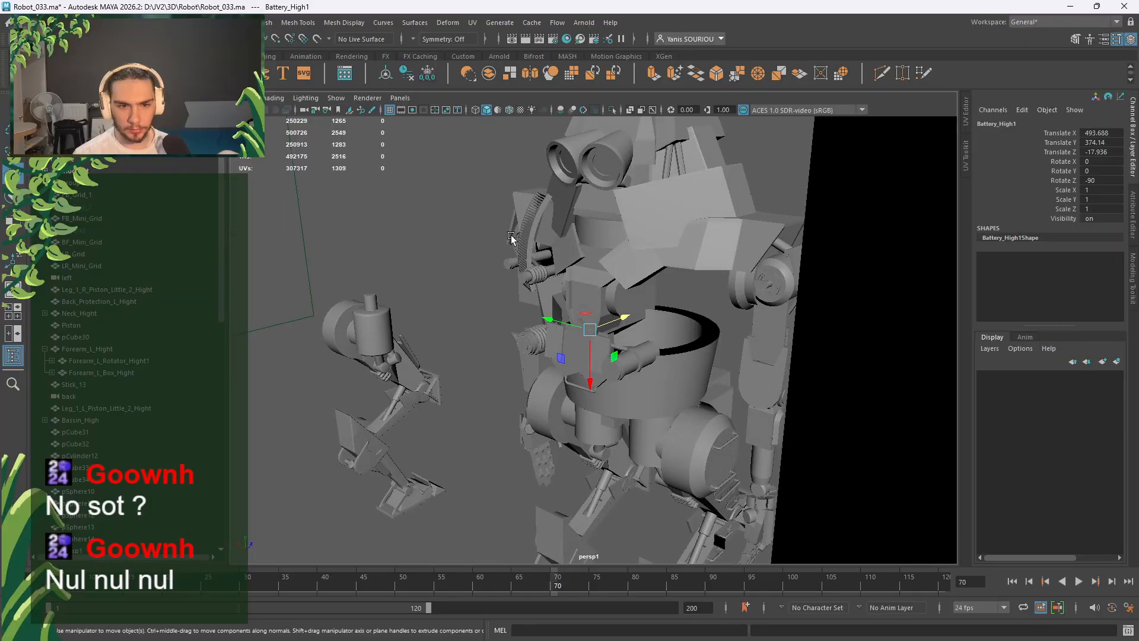
Select the ribbed curved back protection piece, Back_Protection_L_Hight.
alt+drag(601, 240, 619, 332)
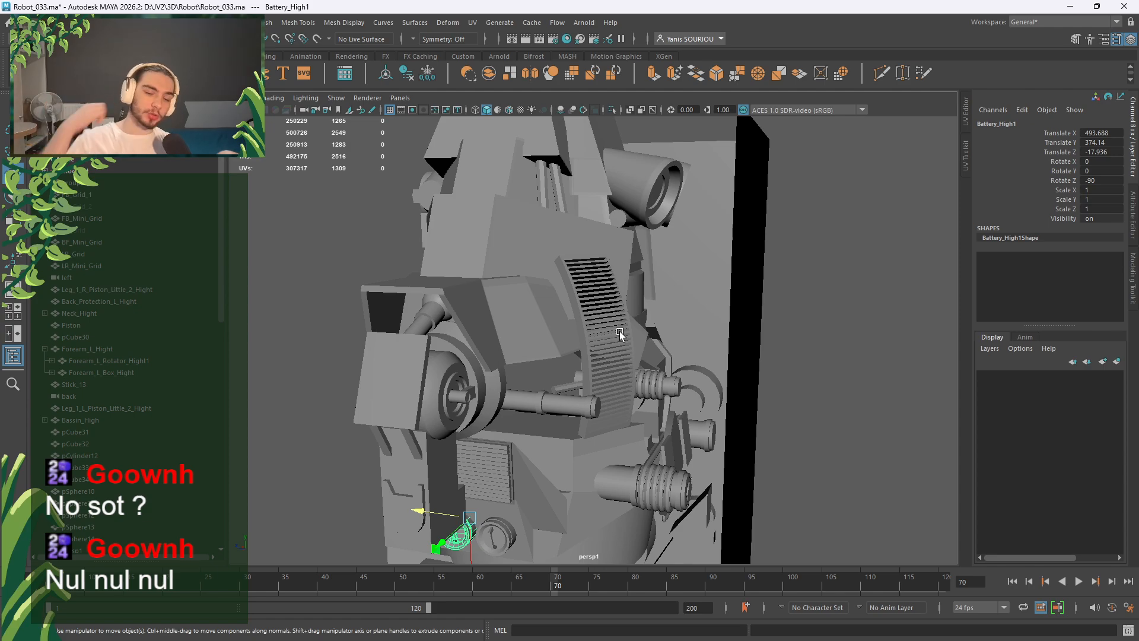
scroll(619, 331, up, 5)
click(605, 341)
scroll(603, 342, down, 5)
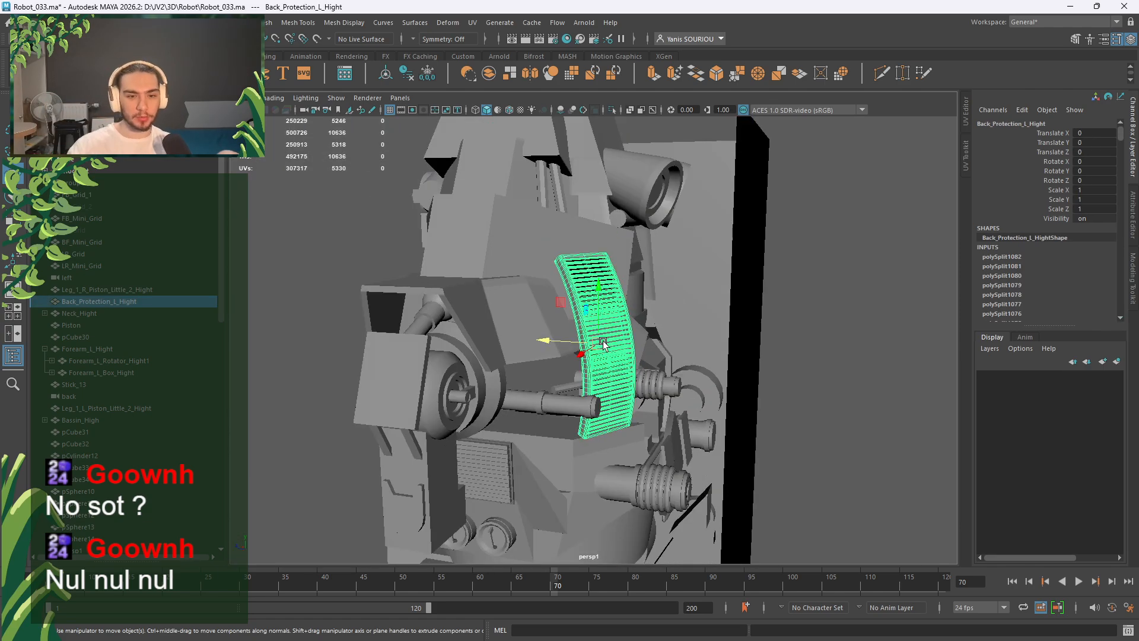
Examine the ribbed back protection and the surrounding waist parts of the robot from the back and side.
scroll(603, 343, up, 3)
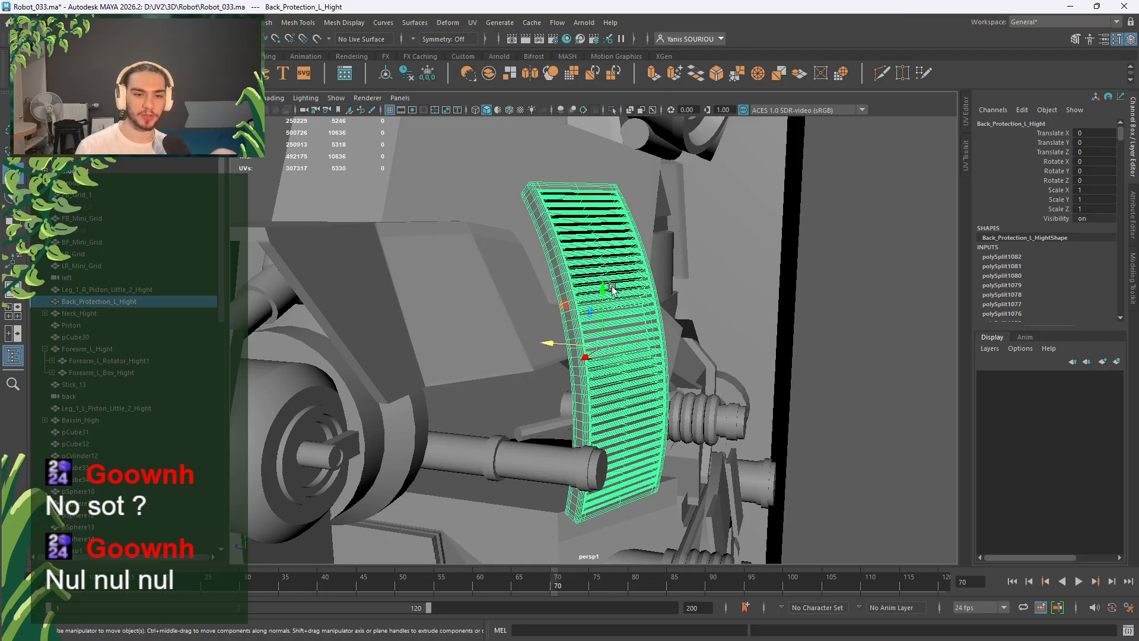
scroll(614, 297, down, 5)
alt+drag(615, 346, 501, 354)
scroll(483, 408, up, 4)
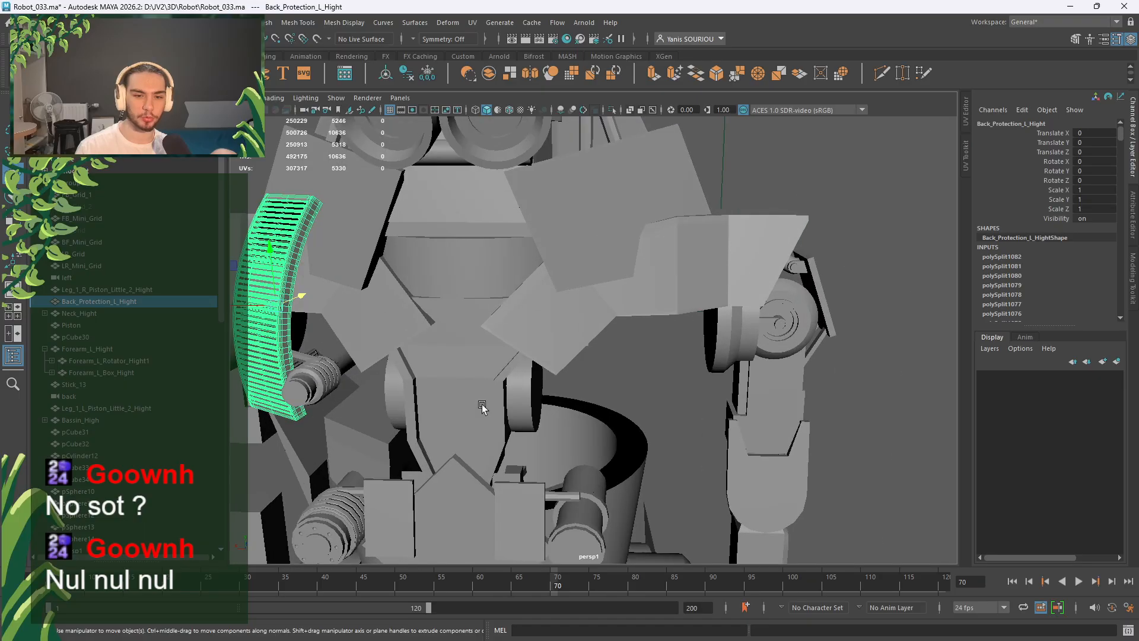
alt+drag(483, 407, 609, 405)
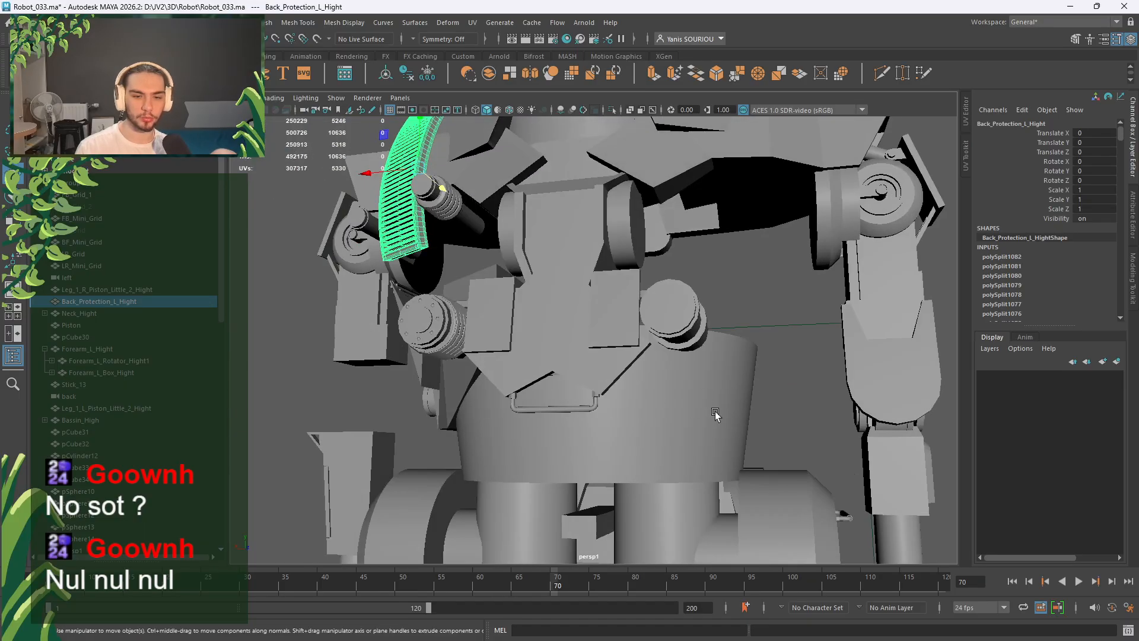
alt+drag(715, 411, 703, 442)
alt+middle_drag(693, 152, 599, 356)
alt+drag(591, 359, 630, 333)
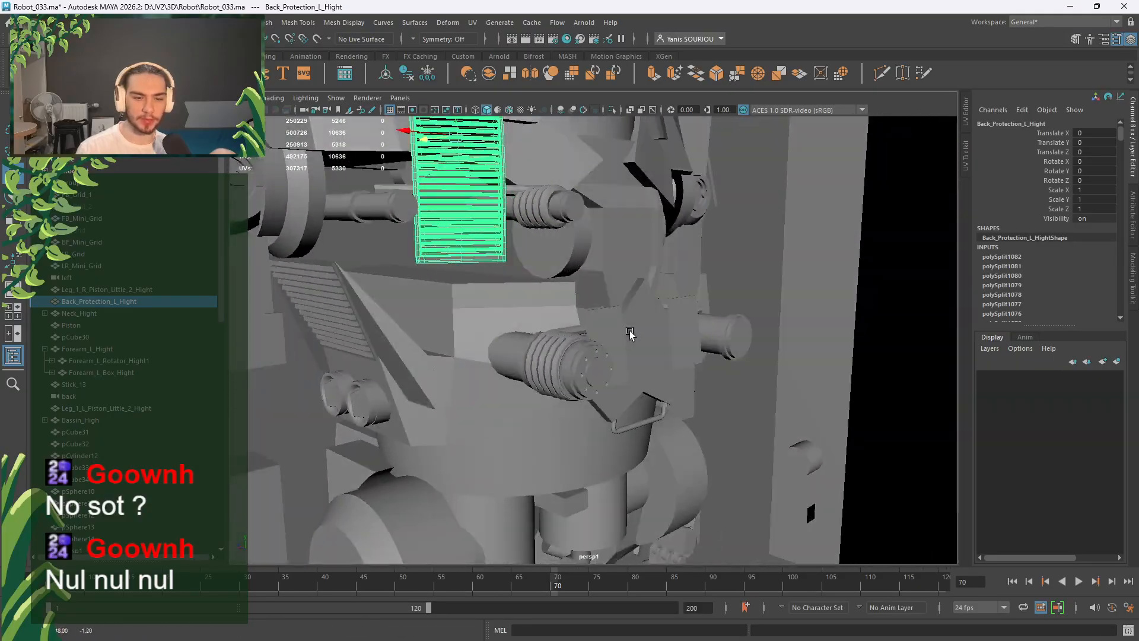
alt+middle_drag(463, 425, 577, 326)
Select the original battery, Battery_High, and rotate it in the side view to about 101° around Y.
scroll(578, 325, up, 5)
click(384, 277)
key(f)
key(space)
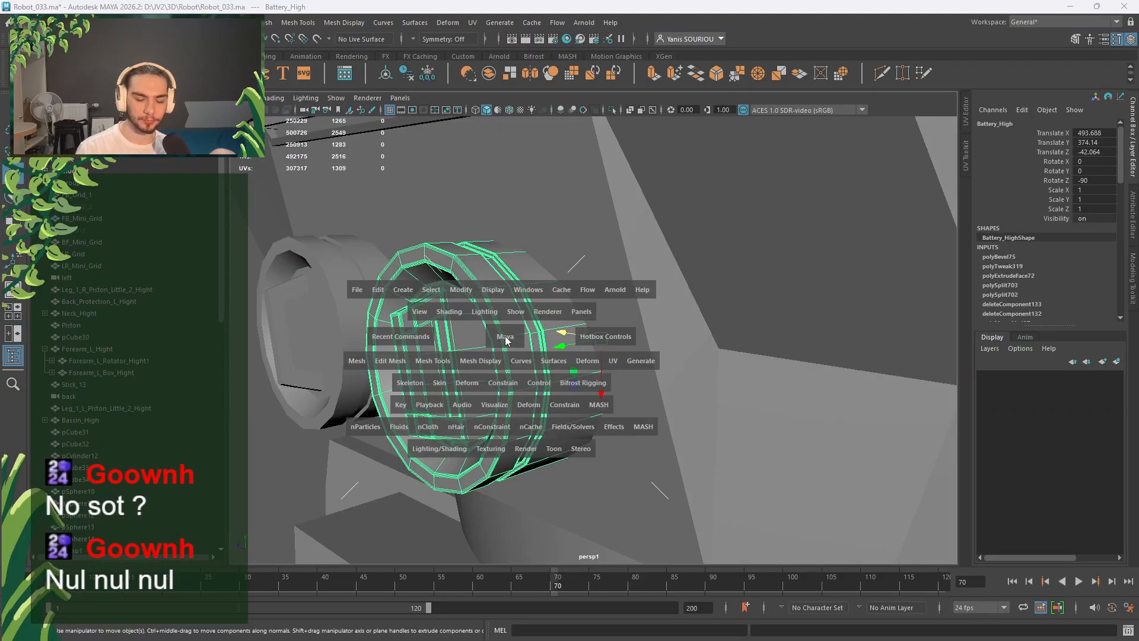
click(505, 337)
key(space)
scroll(646, 443, up, 5)
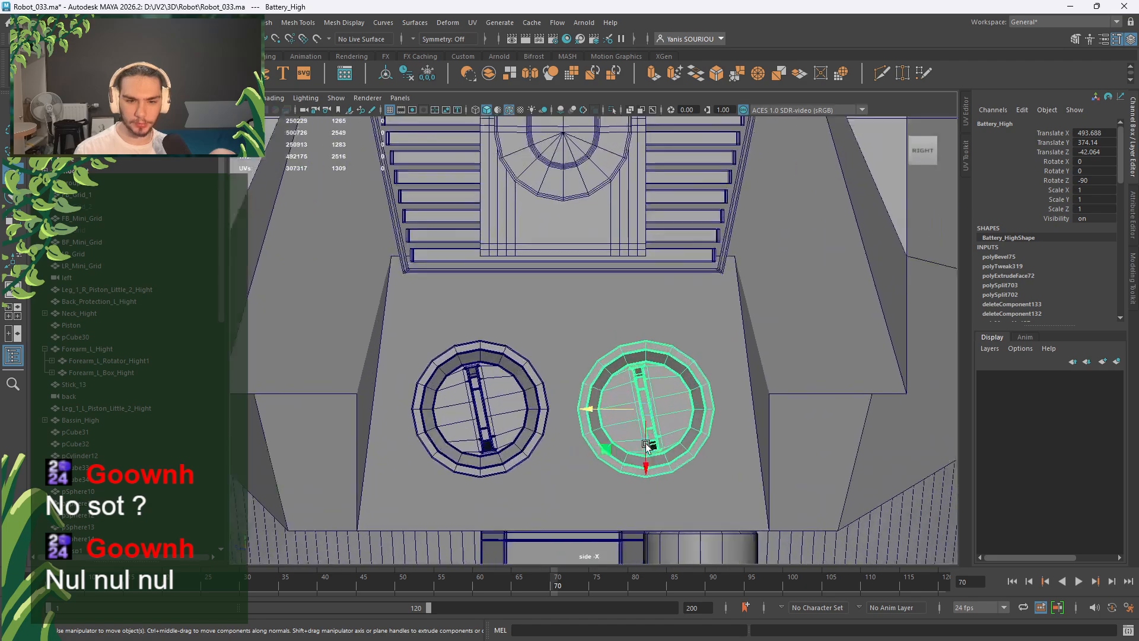
scroll(646, 444, up, 2)
alt+middle_drag(645, 443, 646, 365)
key(e)
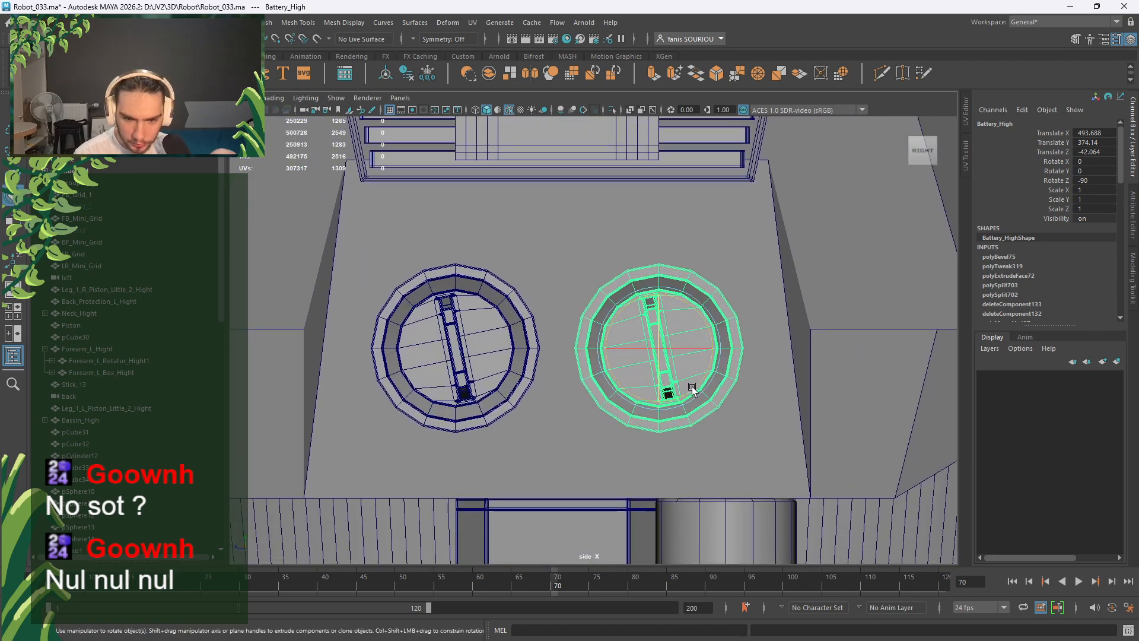
drag(699, 389, 712, 263)
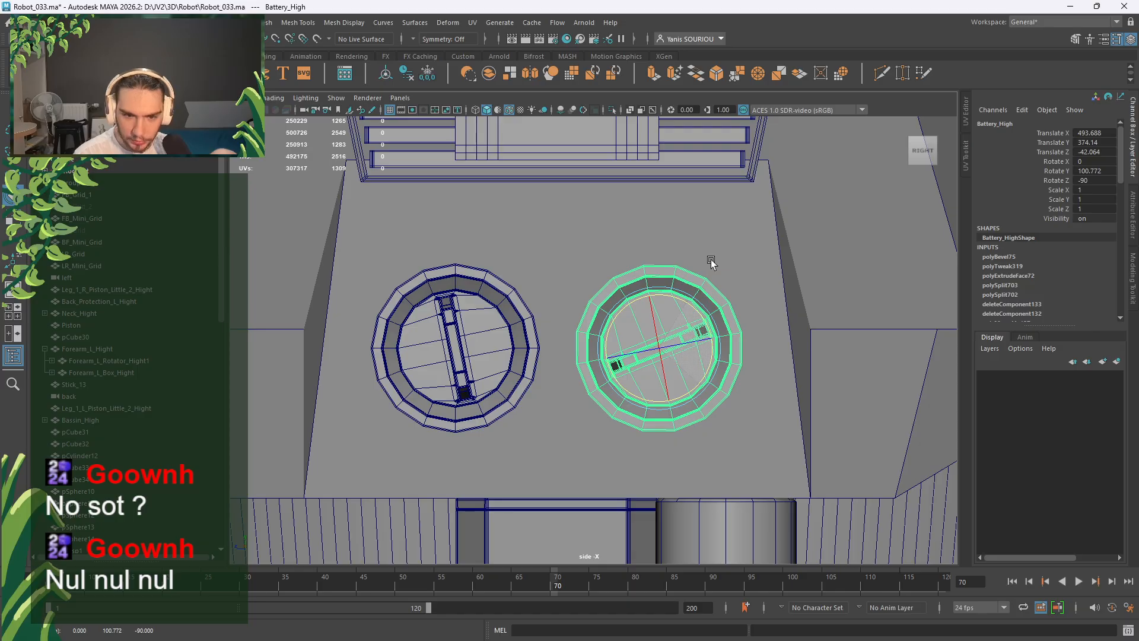
Set the original battery's Rotate Y to exactly 100.
double_click(1091, 171)
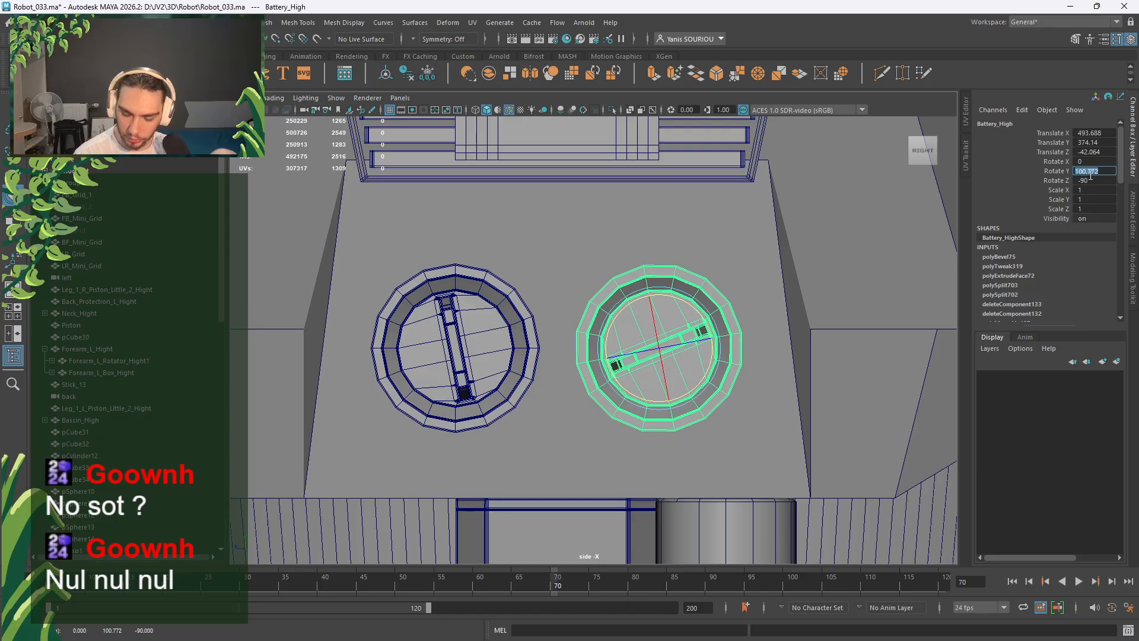
text(10)
key(Return)
text(1)
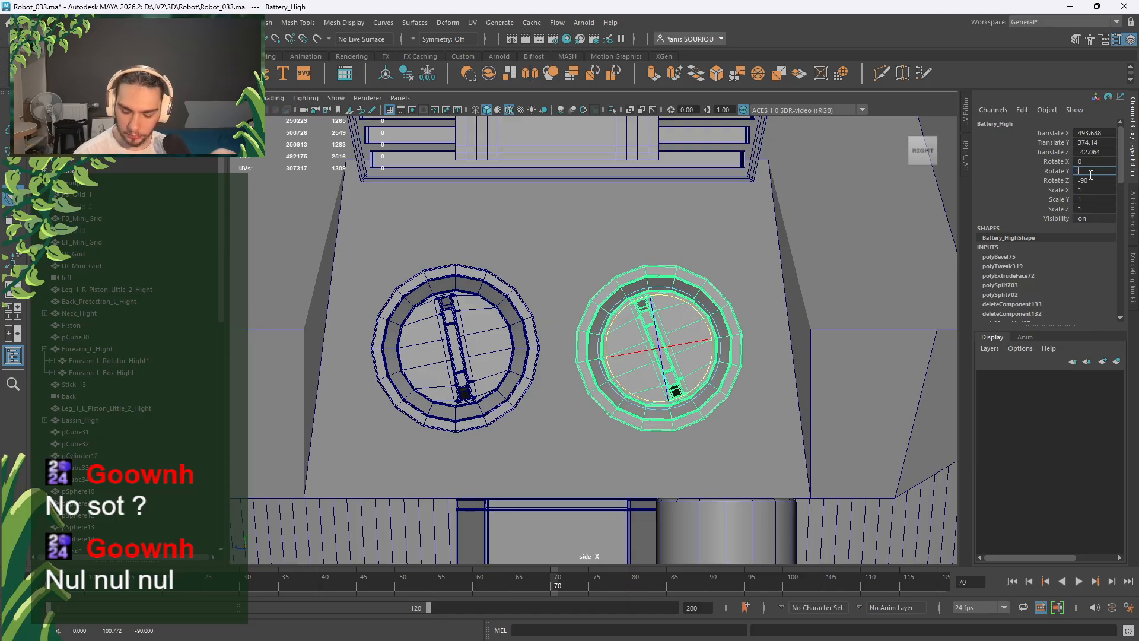
text(.00)
key(Return)
Select the battery copy, Battery_High1, rotate it freehand to about -68° around Y, and set its Rotate Y to 280.
click(528, 347)
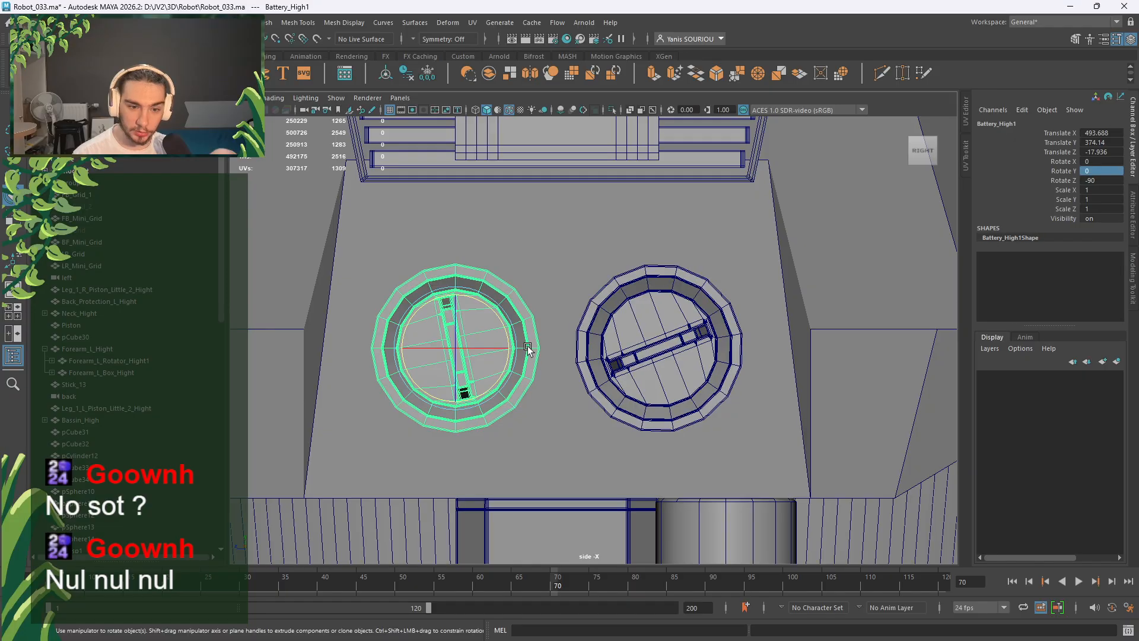
drag(496, 386, 516, 356)
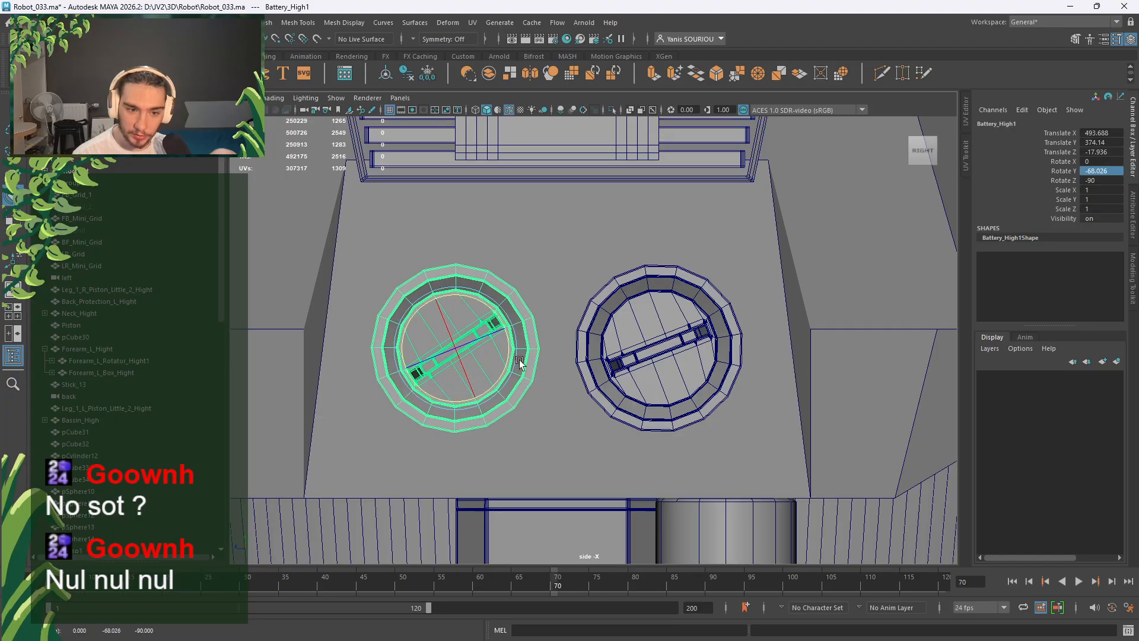
double_click(1101, 171)
text(2)
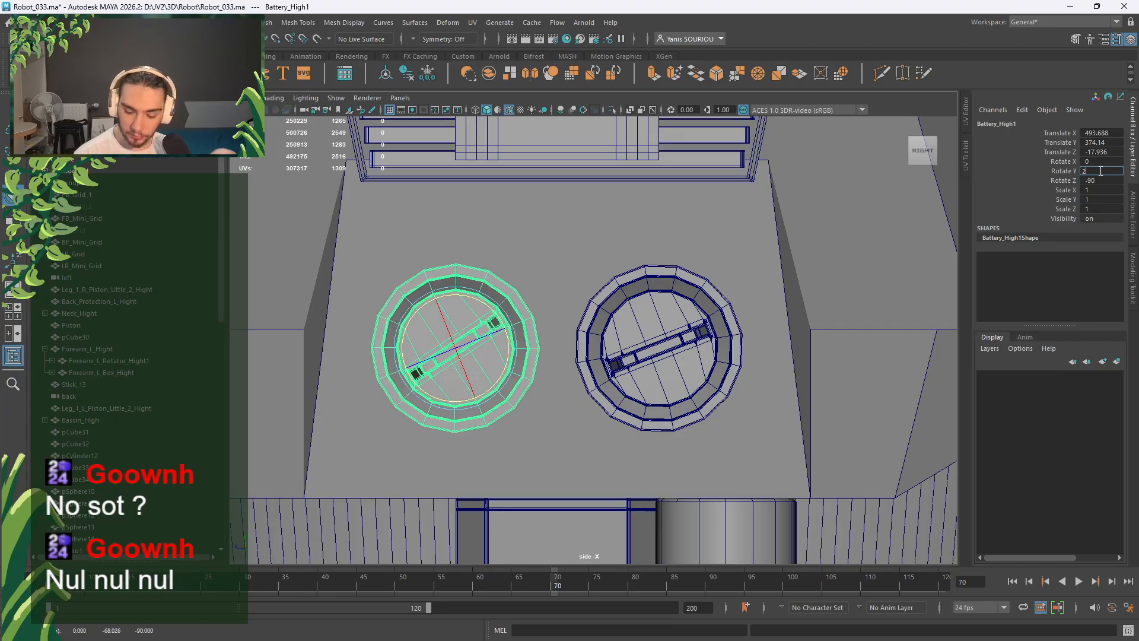
text(80)
key(Return)
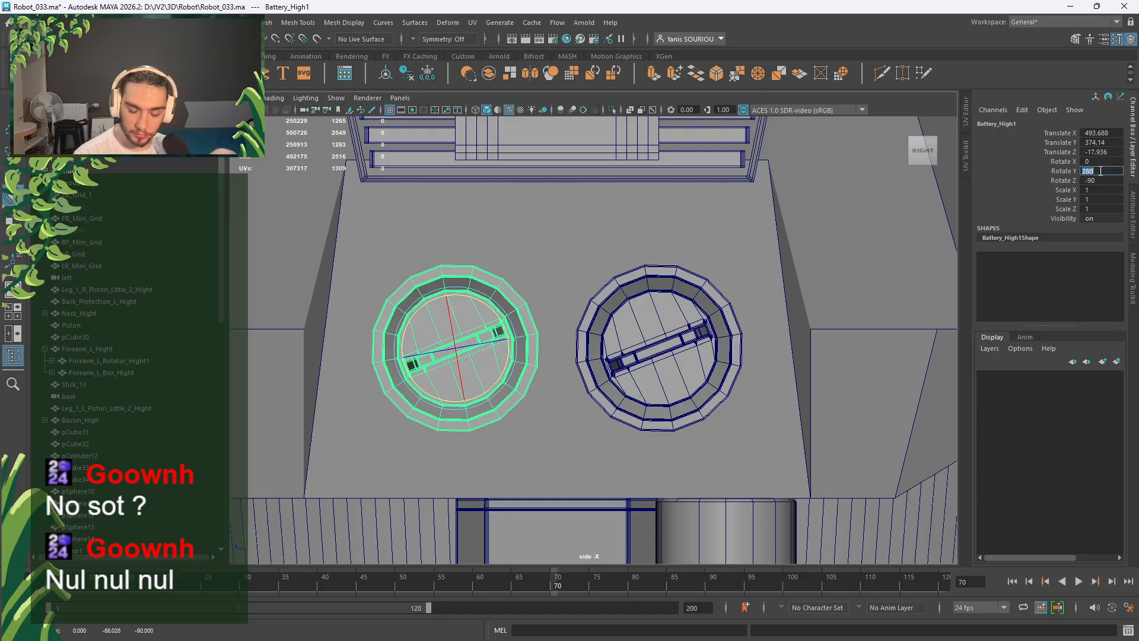
Try Rotate Y values of 190, 100 and 90 on the battery copy.
text(190)
key(Return)
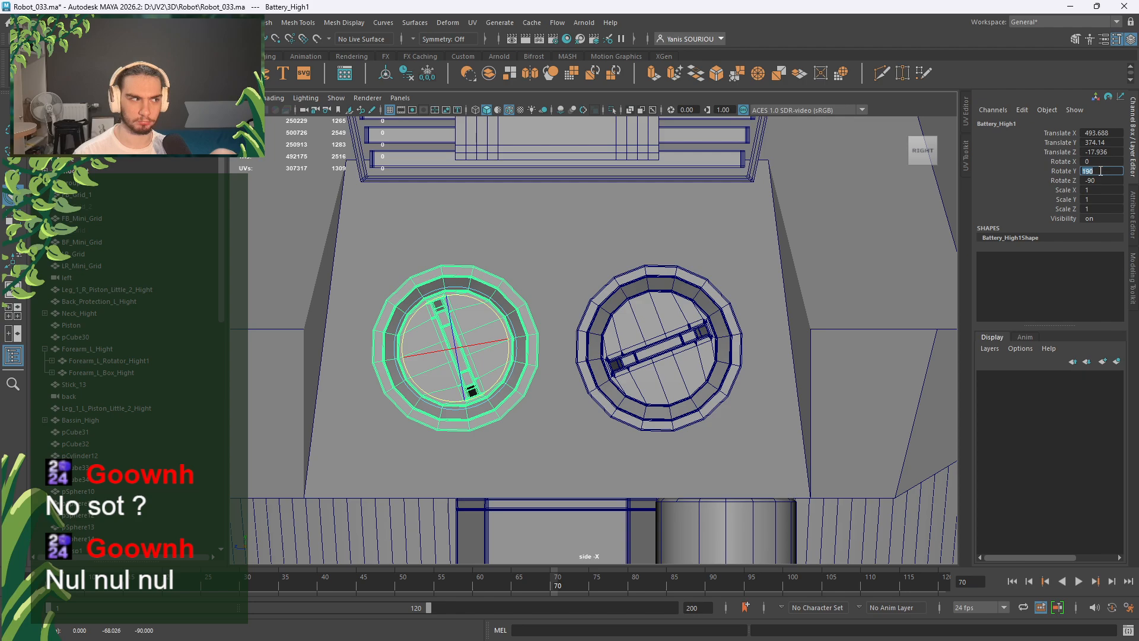
text(100)
key(Return)
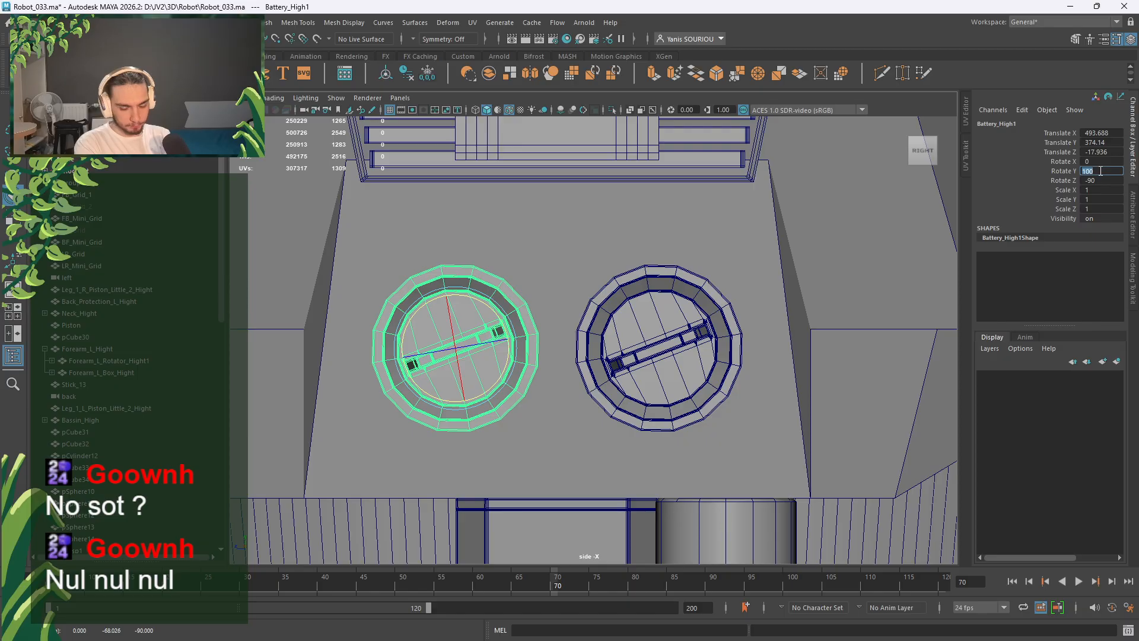
text(90)
key(Return)
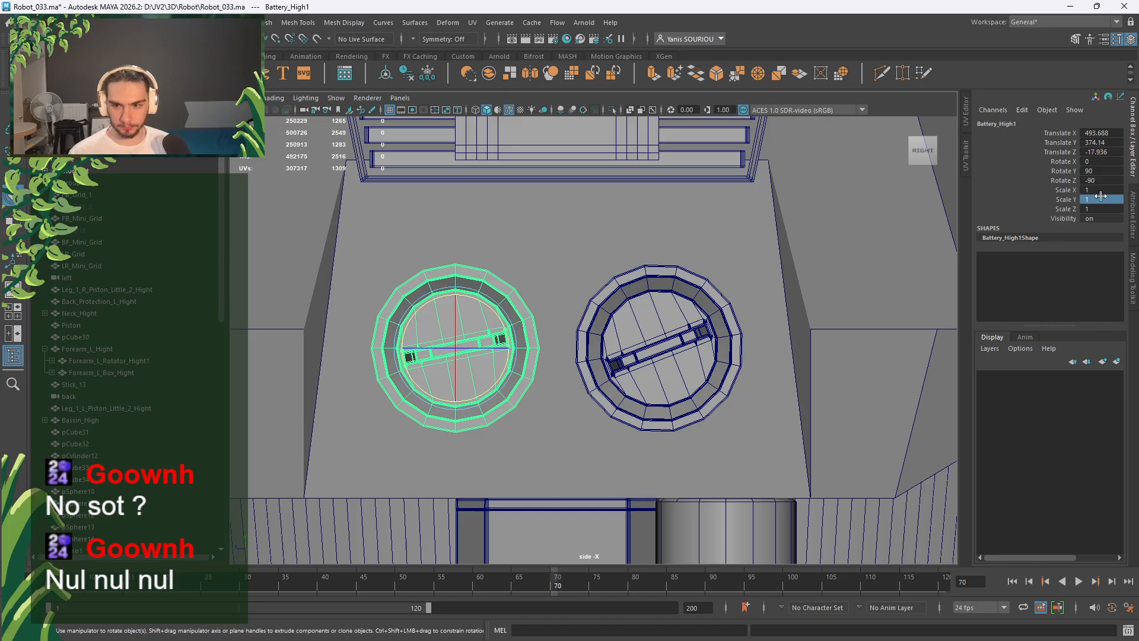
Try flipping the battery copy with a Scale Y of -1 and restore it to 1.
key(Return)
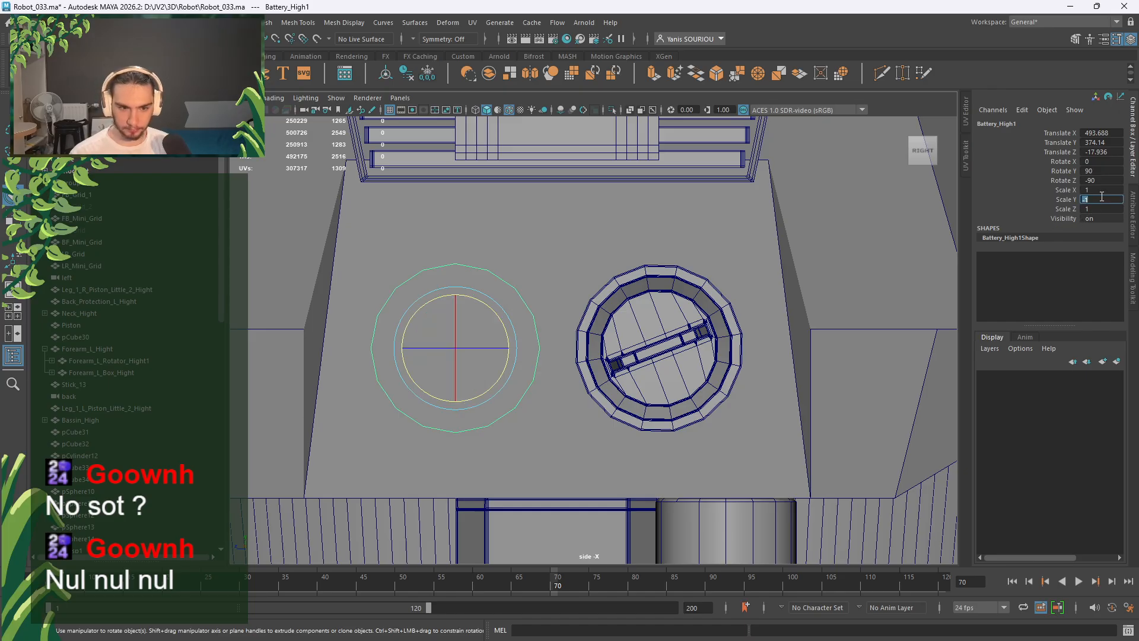
text(1)
key(Return)
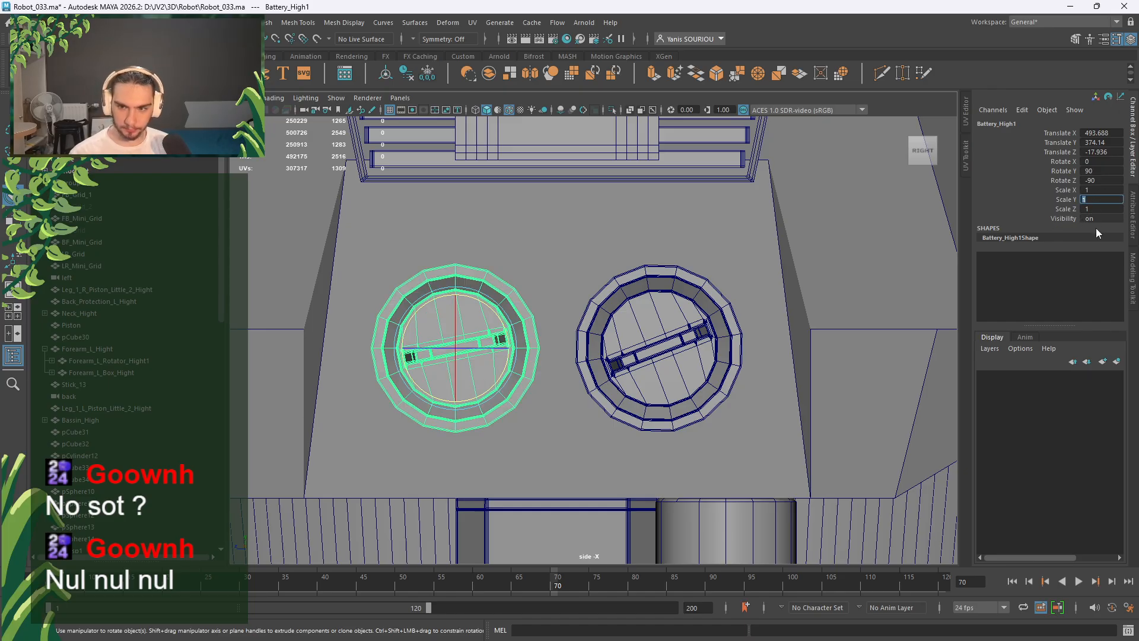
Mirror the battery copy by setting its Scale Z to -1.
click(1104, 209)
text(-1)
key(Return)
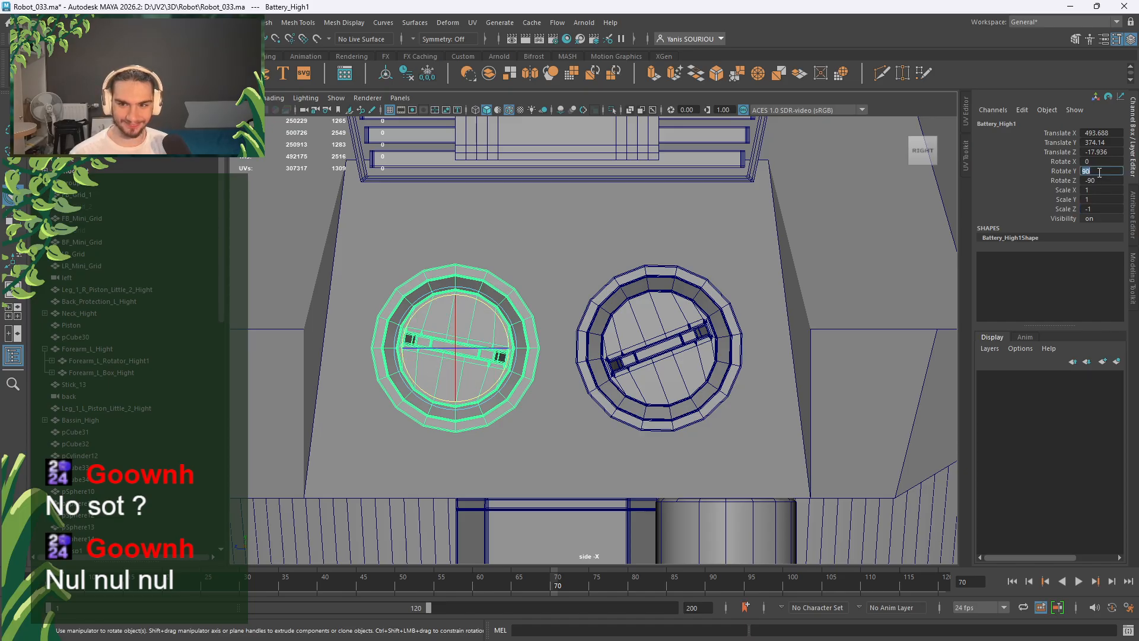
Try a Rotate Y of 100 on the mirrored battery copy, settle on 80, and compare both battery handles.
click(1100, 172)
text(100)
key(Return)
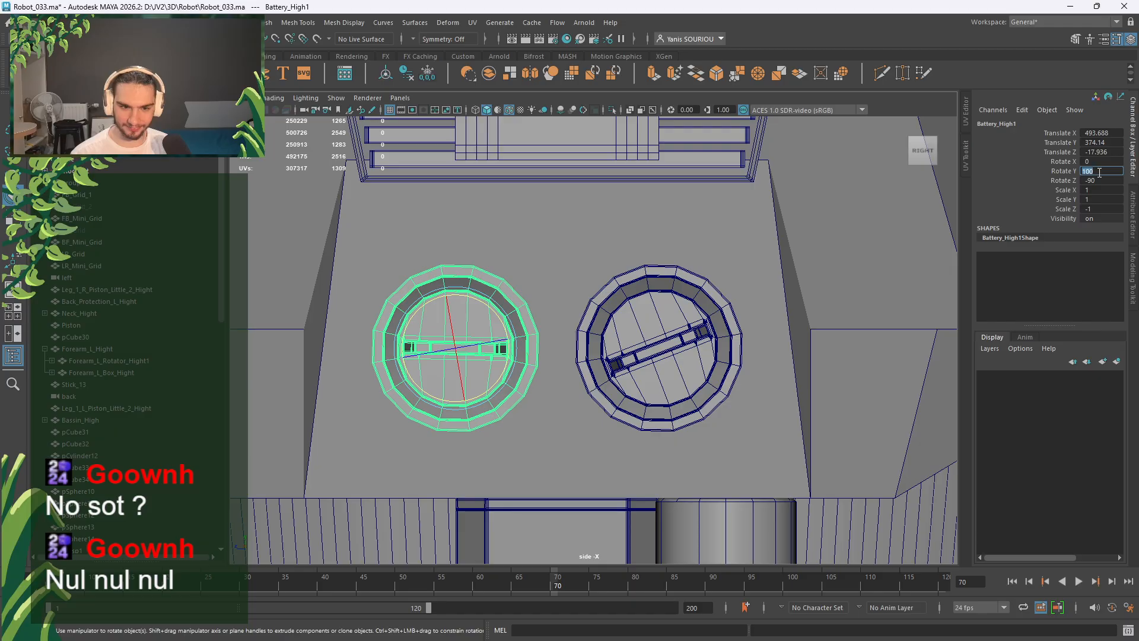
text(80)
key(Return)
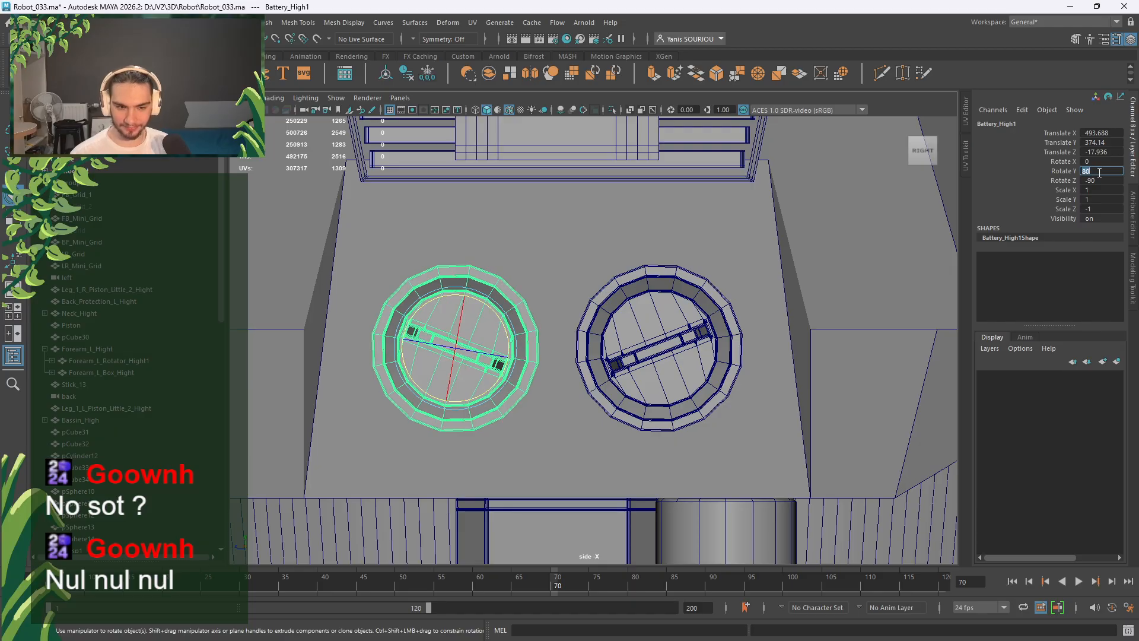
scroll(867, 287, down, 5)
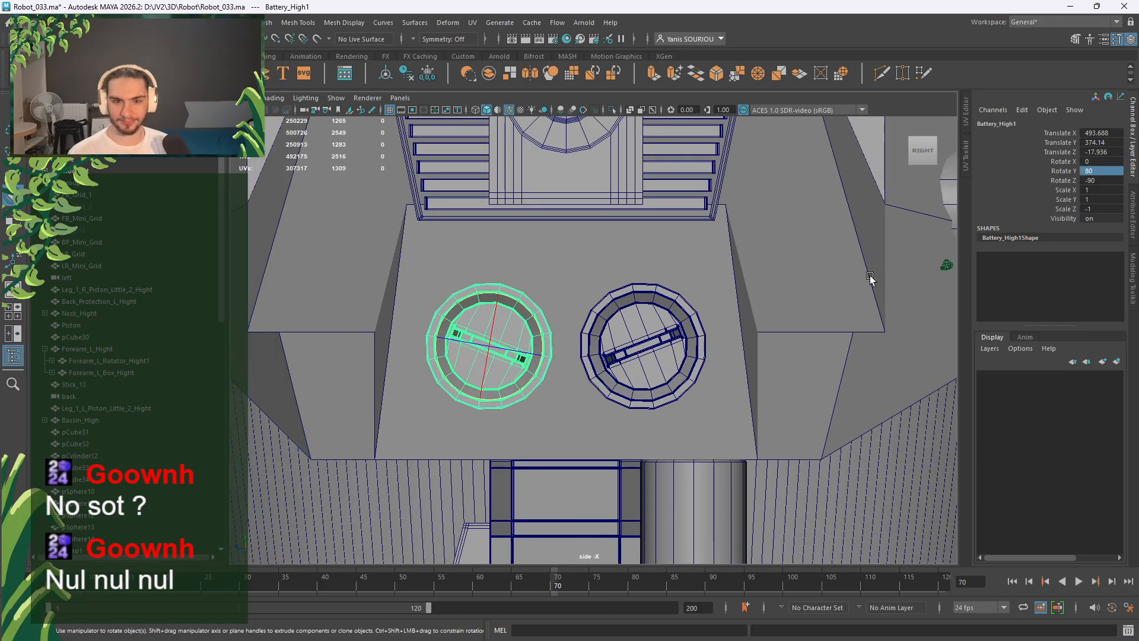
click(871, 338)
scroll(680, 362, up, 5)
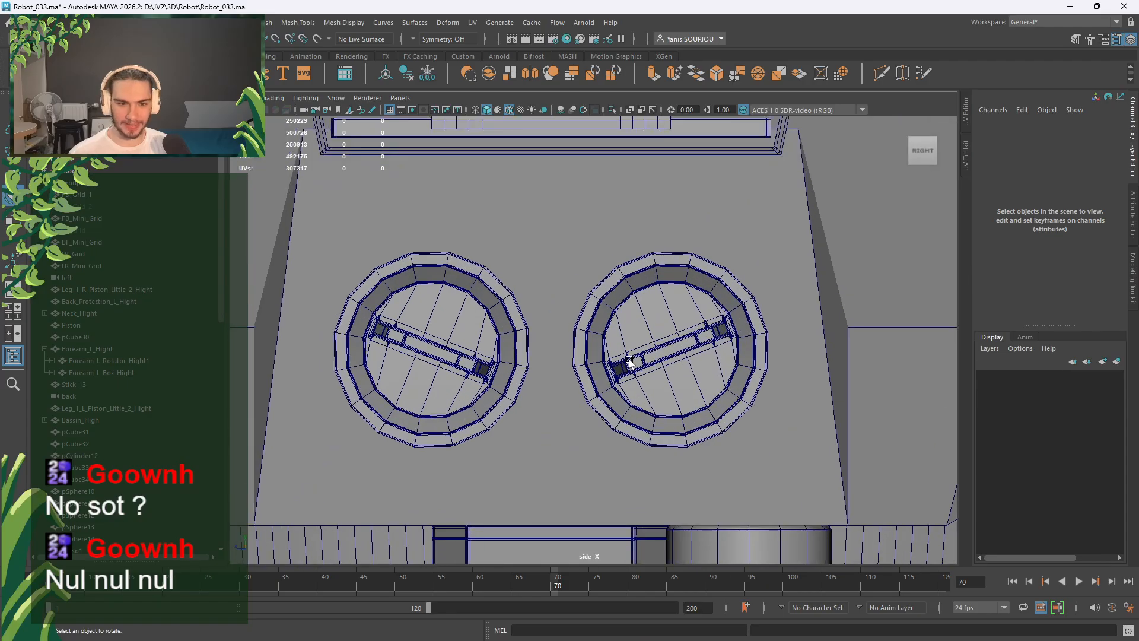
scroll(681, 362, down, 4)
Return to the perspective view, select both batteries, and slide them inward toward the waist panel.
key(space)
key(space)
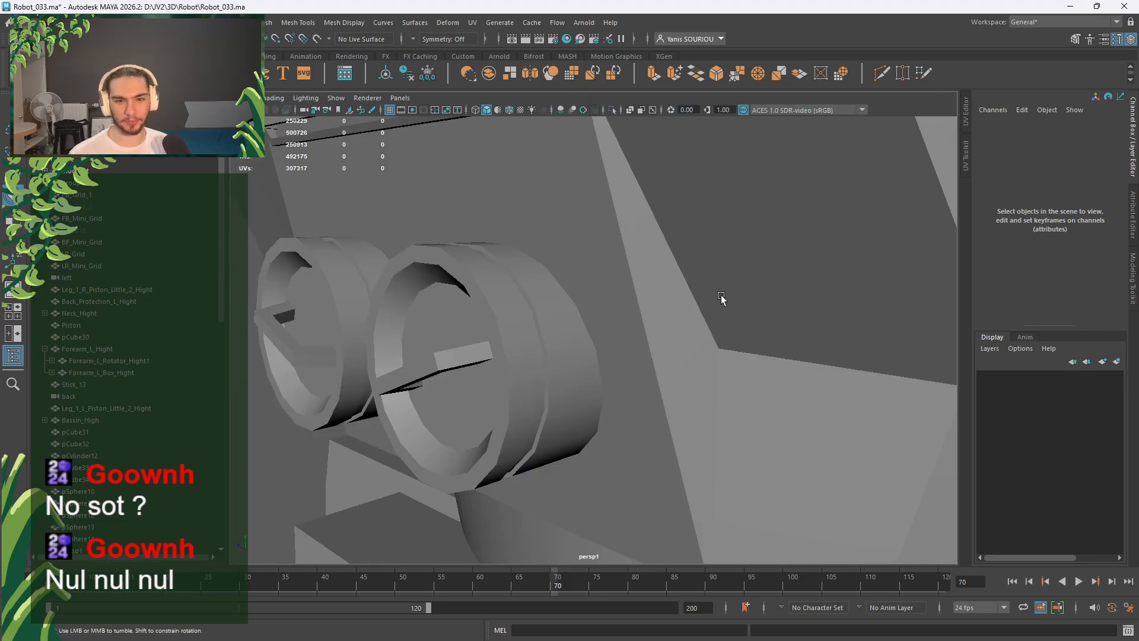
alt+drag(722, 300, 565, 333)
click(447, 333)
click(407, 240)
key(w)
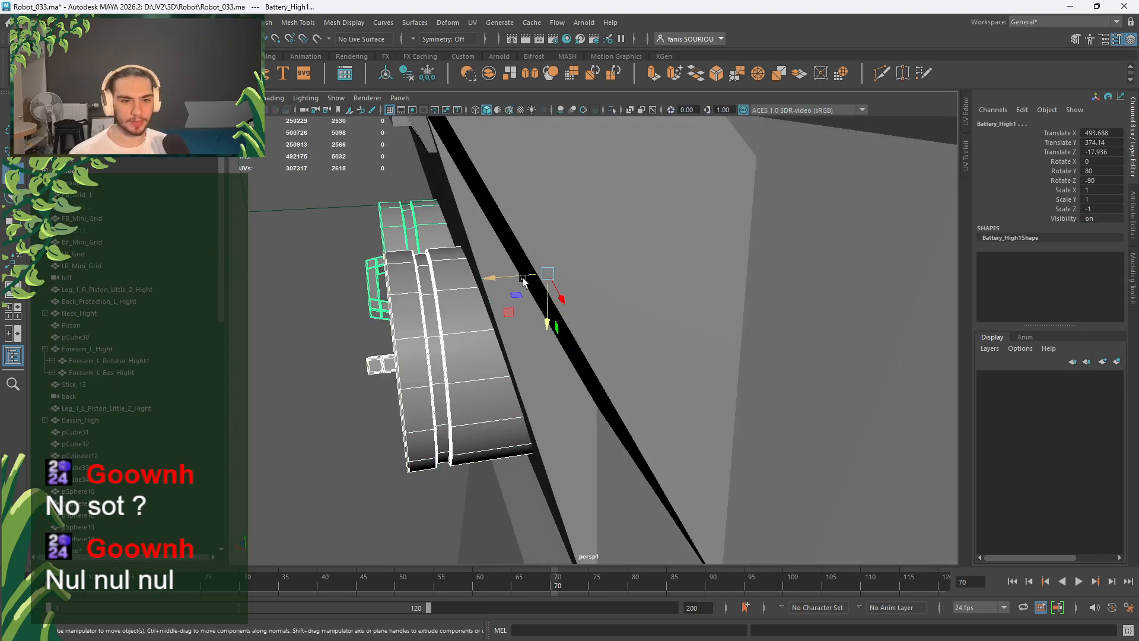
drag(502, 275, 682, 302)
Deselect the batteries and examine how they and the vented side panel sit against the robot's waist.
scroll(477, 303, down, 3)
click(796, 300)
scroll(796, 300, down, 4)
alt+drag(796, 300, 768, 352)
scroll(565, 356, down, 4)
scroll(641, 350, up, 5)
alt+drag(640, 350, 499, 347)
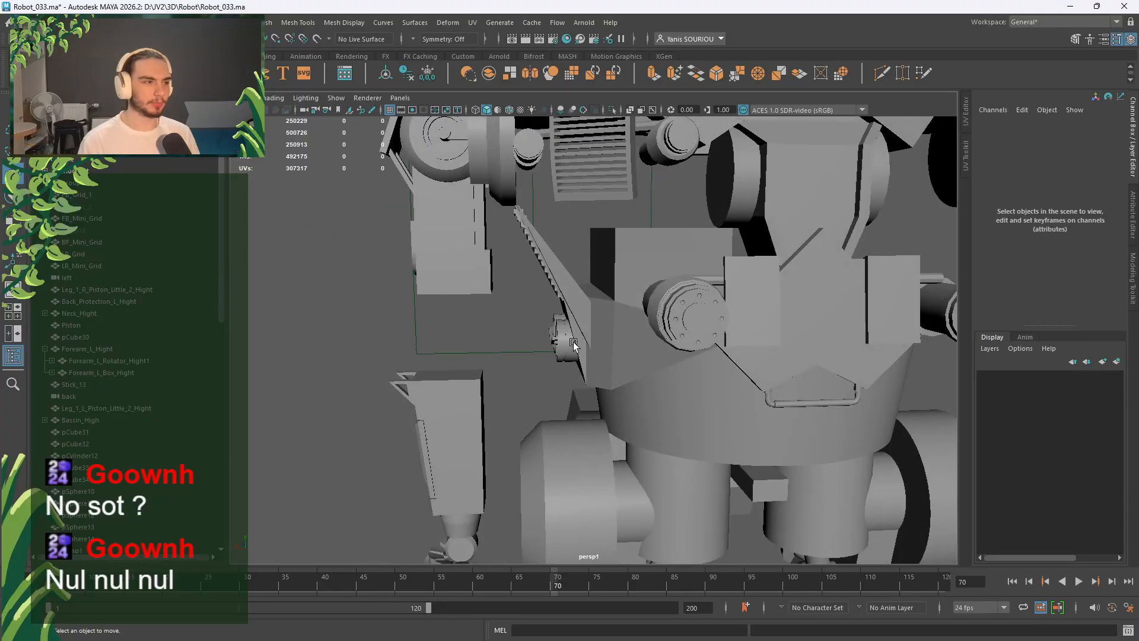
scroll(581, 321, up, 6)
alt+drag(582, 320, 855, 355)
Select the bottom face of the vented waist side panel, pCube31, and extrude it.
click(654, 312)
right_click(655, 304)
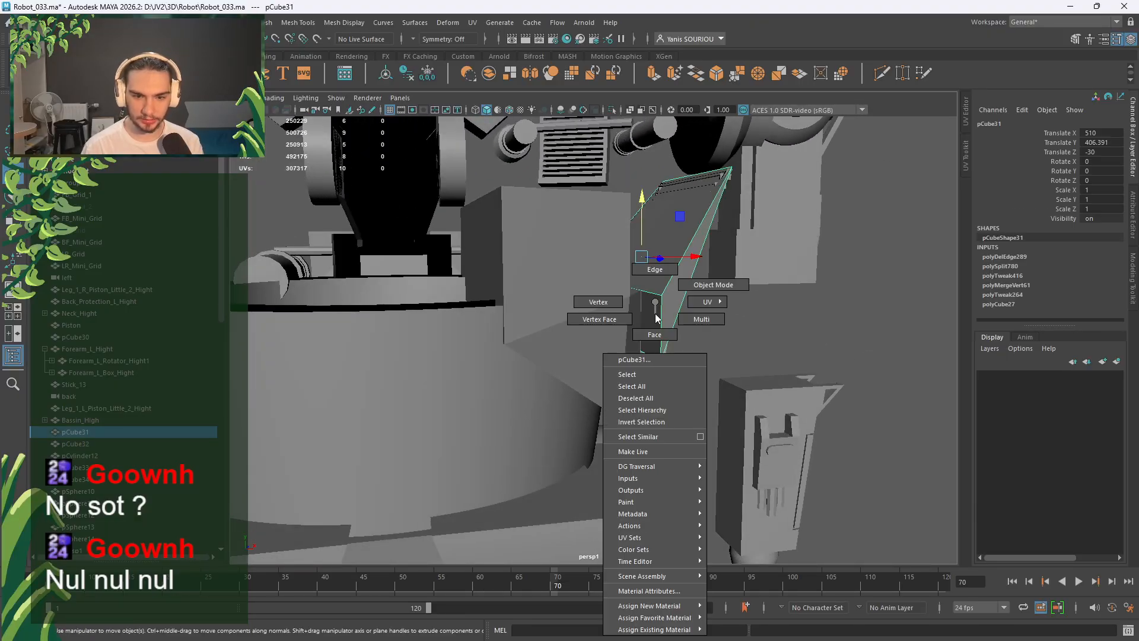
right_drag(656, 316, 659, 331)
click(654, 326)
alt+drag(654, 326, 553, 321)
alt+drag(553, 321, 513, 331)
key(r)
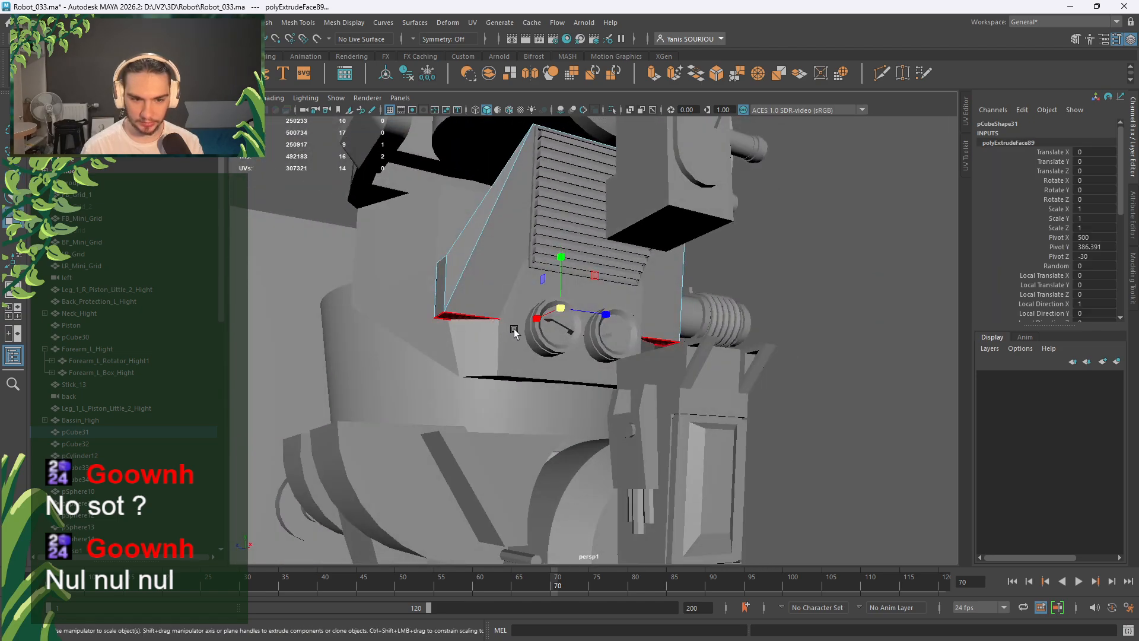
Scale the extruded bottom face of the waist side panel.
alt+drag(601, 321, 645, 346)
drag(562, 314, 536, 310)
alt+drag(532, 317, 566, 336)
drag(567, 285, 605, 282)
key(r)
key(w)
Delete two unneeded faces on the inner side of the waist side panel.
click(583, 302)
key(Delete)
click(607, 305)
key(Delete)
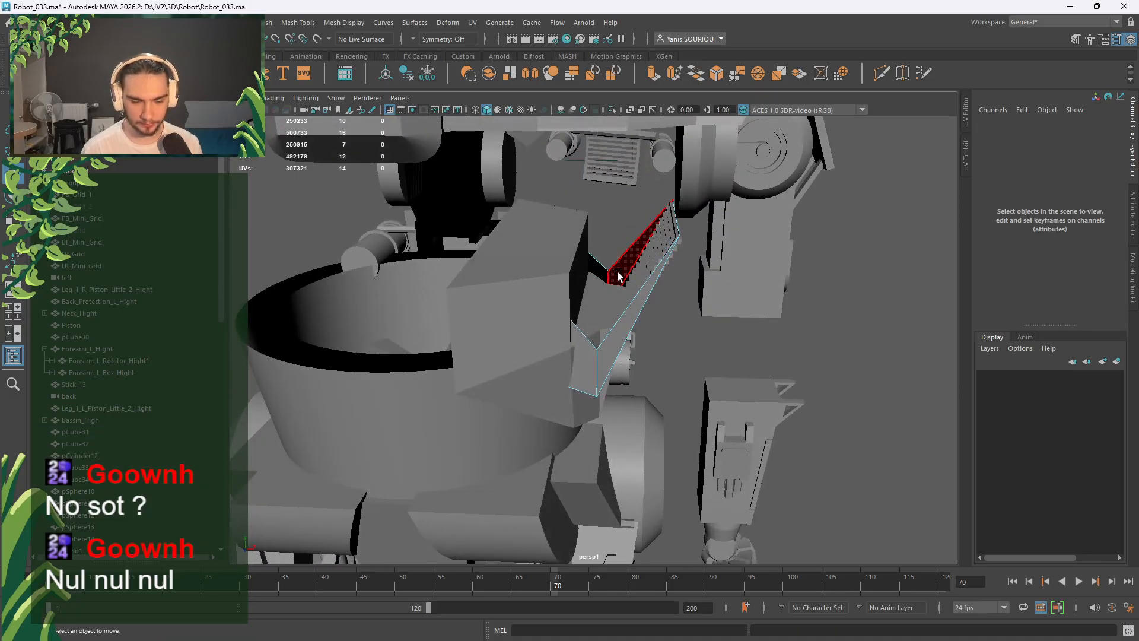
Examine the opened waist side panel and its fit against the body from the back, front and side.
alt+drag(640, 319, 382, 308)
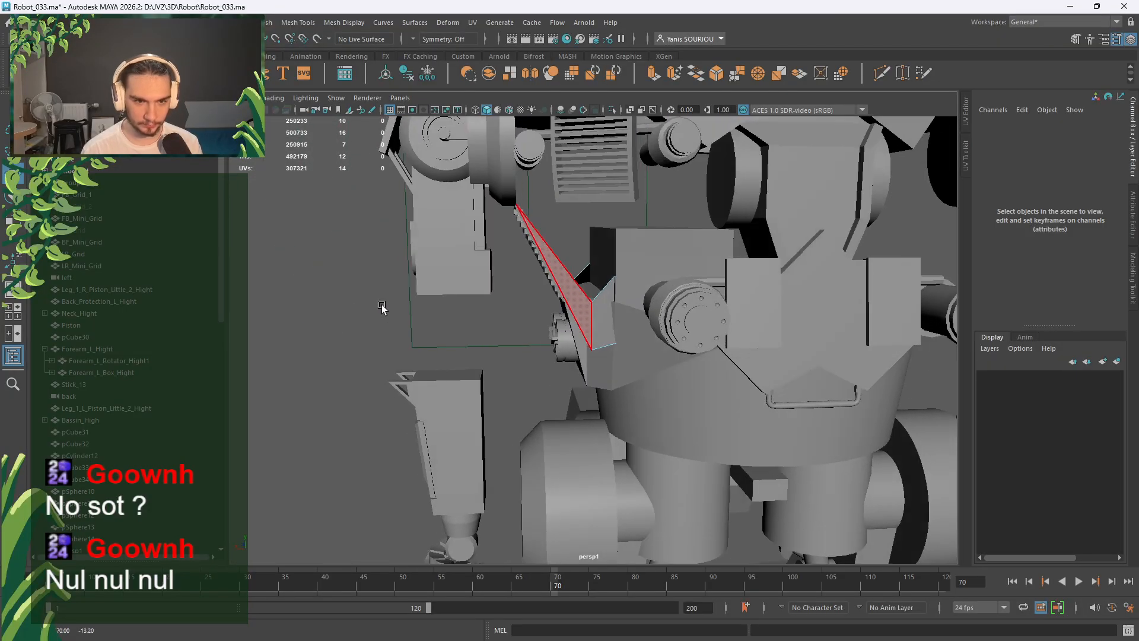
alt+right_drag(359, 291, 432, 353)
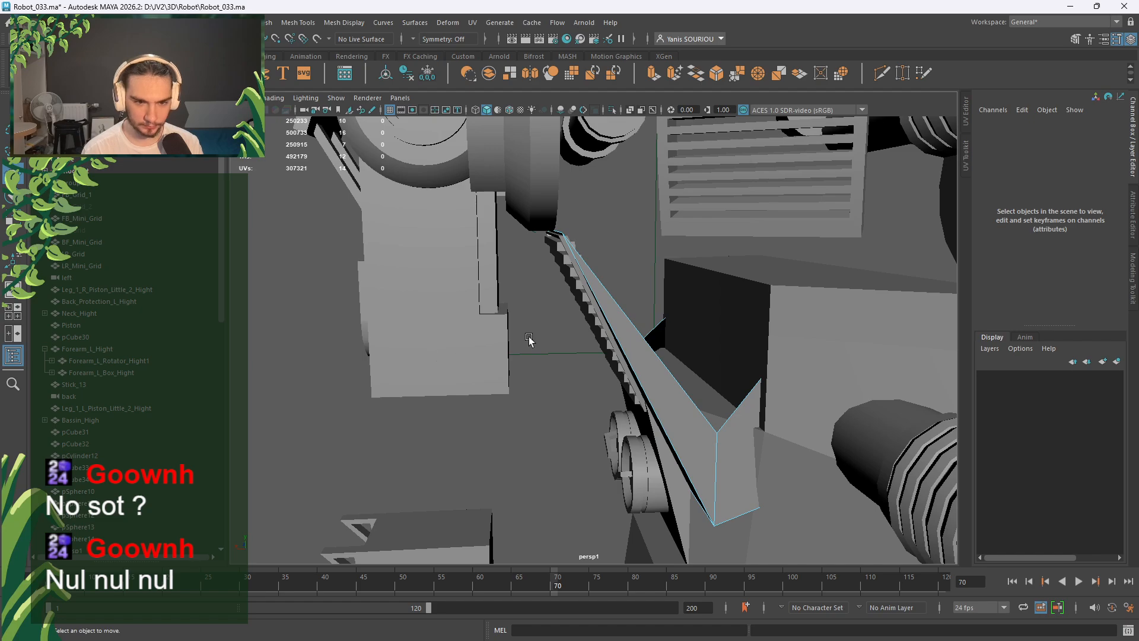
mouse_move(529, 339)
alt+mouse_down()
mouse_move(522, 347)
mouse_move(588, 329)
mouse_move(550, 339)
alt+mouse_up()
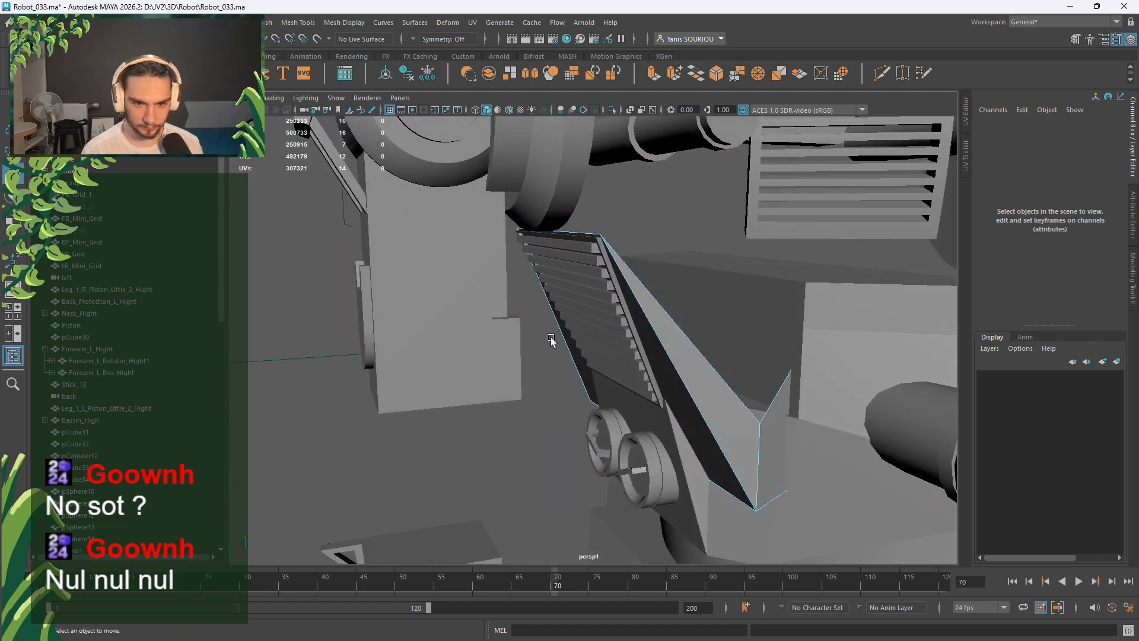
alt+drag(600, 235, 632, 332)
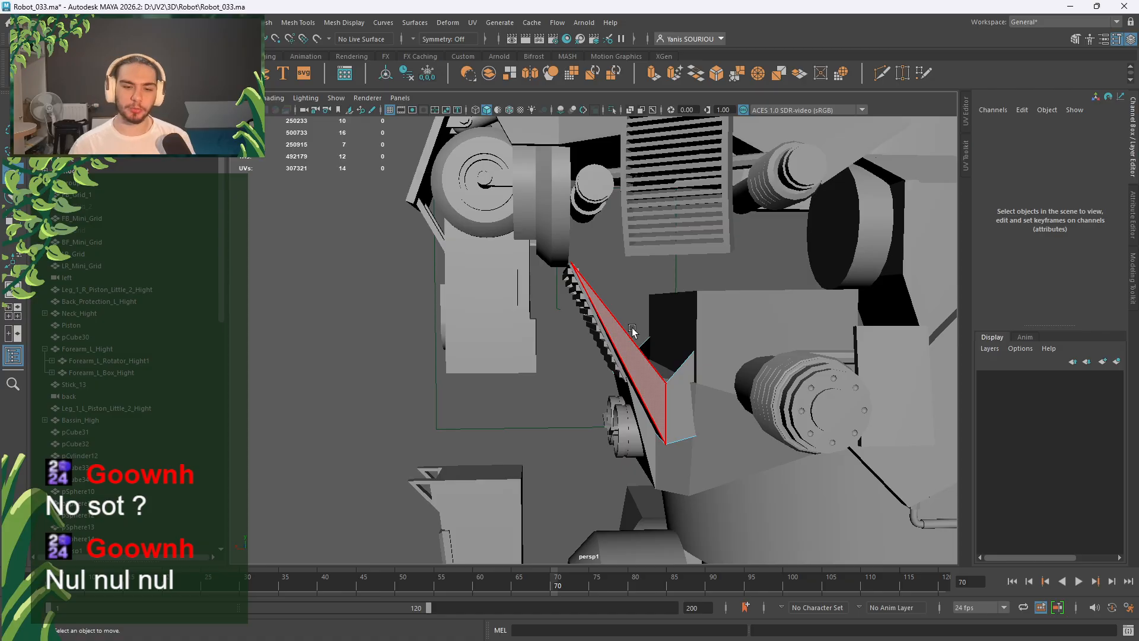
scroll(632, 330, down, 5)
alt+drag(631, 392, 785, 400)
right_drag(822, 312, 885, 259)
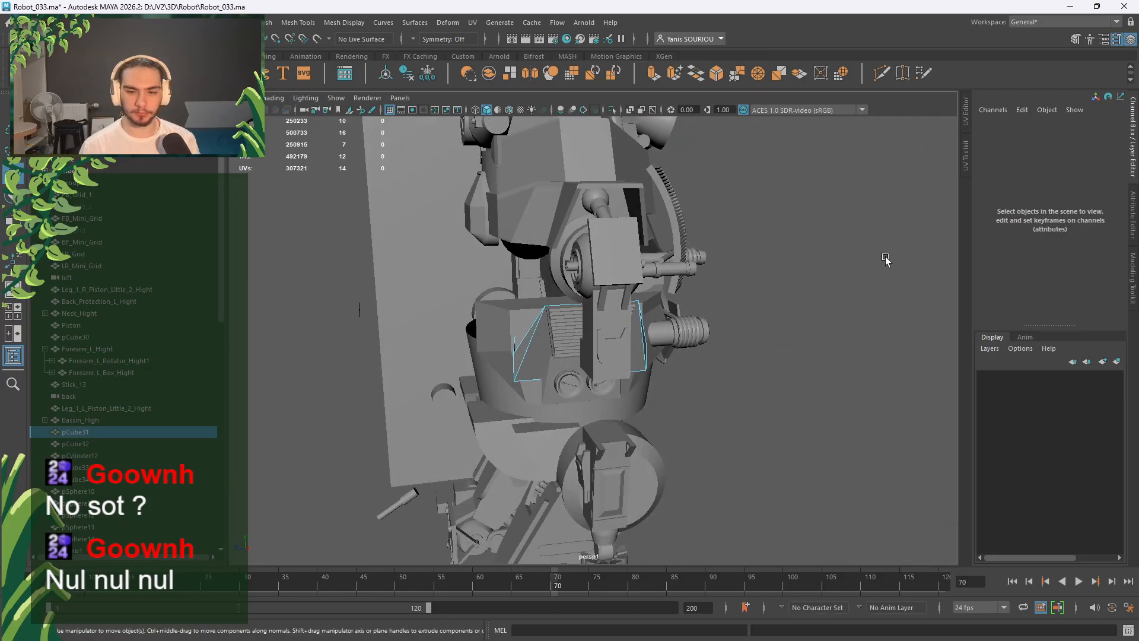
Select the two inner end faces of pCube32 at the robot's back and extrude them toward the middle of the waist.
click(886, 259)
alt+drag(863, 302, 588, 392)
scroll(676, 335, up, 5)
scroll(512, 395, up, 5)
alt+drag(525, 342, 564, 302)
click(550, 299)
right_click(549, 278)
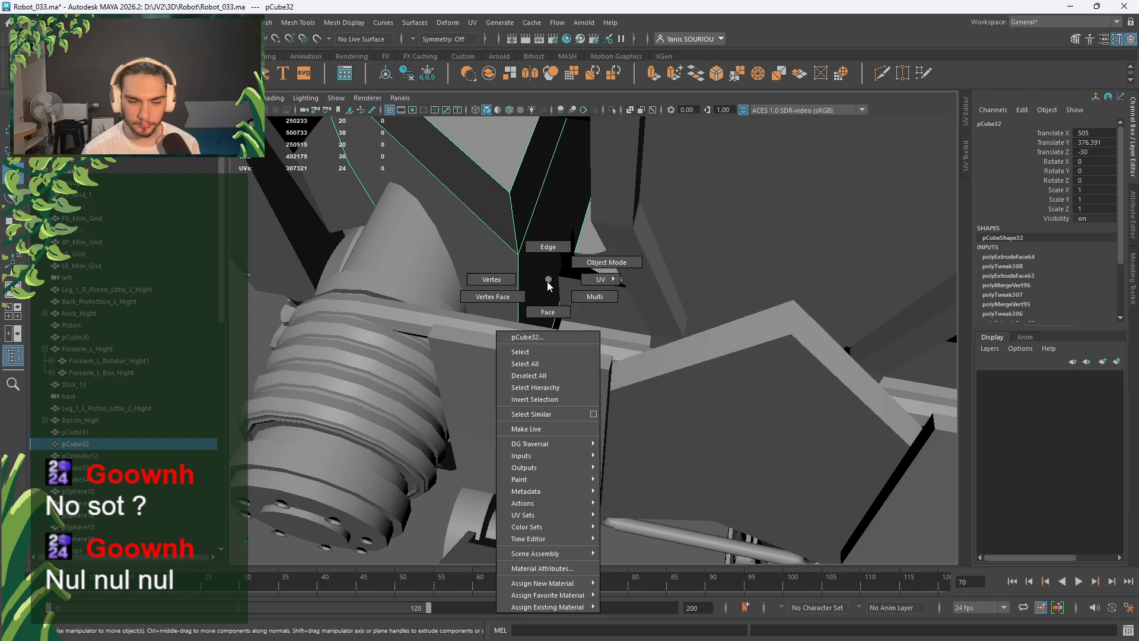
right_drag(546, 310, 547, 310)
click(548, 263)
scroll(552, 264, down, 5)
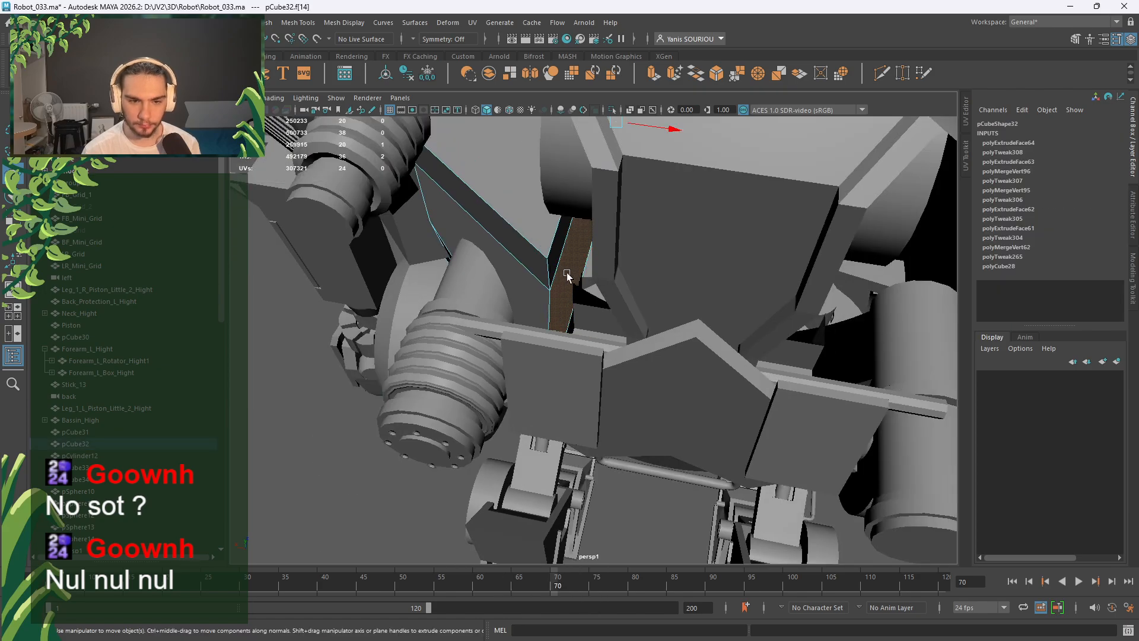
alt+drag(565, 271, 655, 206)
shift+click(563, 159)
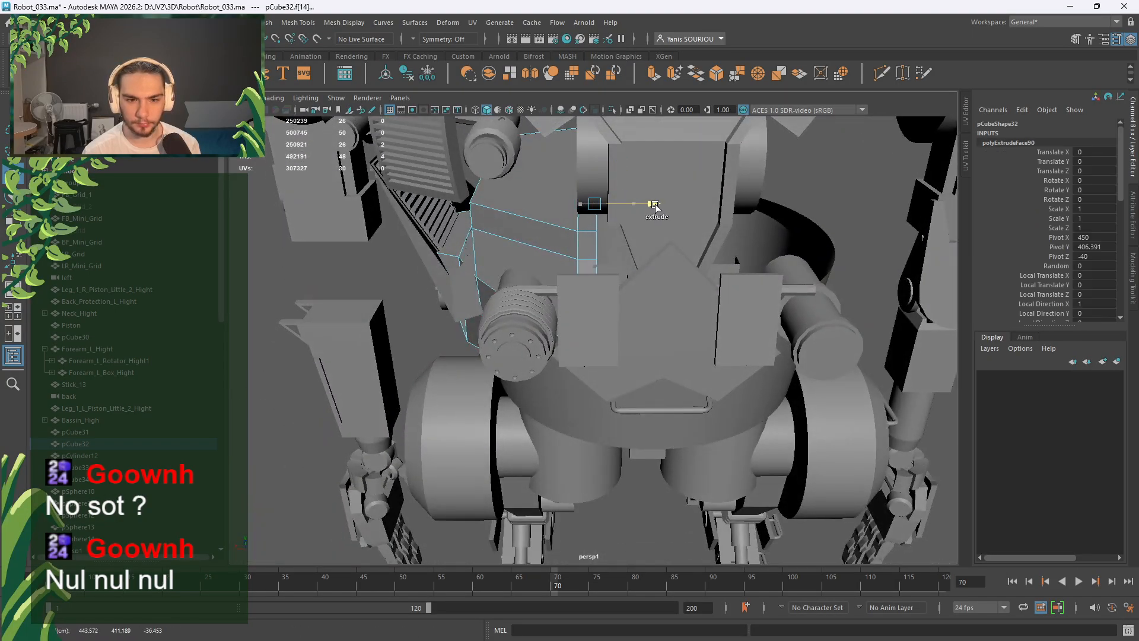
Delete the two faces on the hidden inner side of the extended waist panel pCube32.
alt+drag(641, 273, 900, 381)
scroll(609, 275, up, 4)
scroll(877, 337, down, 5)
scroll(721, 324, up, 3)
mouse_move(721, 325)
alt+mouse_down()
mouse_move(745, 333)
mouse_move(702, 332)
mouse_move(718, 329)
alt+mouse_up()
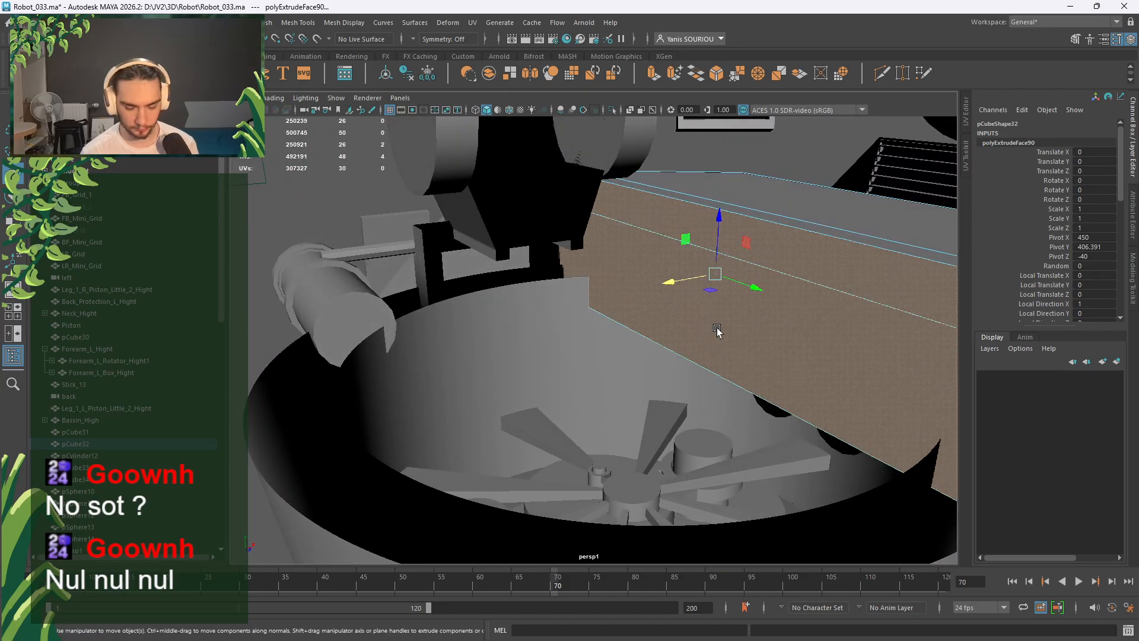
key(Delete)
Select the lower end edge of pCube32's back extension and move it along the X axis.
scroll(702, 219, down, 3)
alt+drag(702, 219, 582, 288)
scroll(620, 237, up, 3)
right_click(652, 301)
right_drag(662, 299, 651, 269)
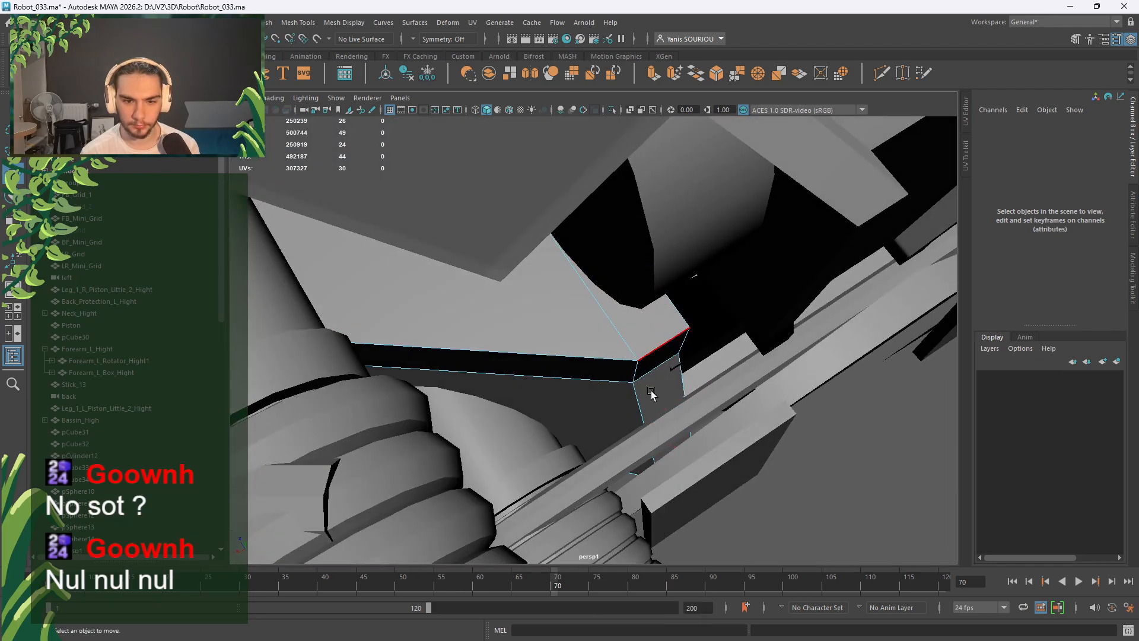
click(675, 466)
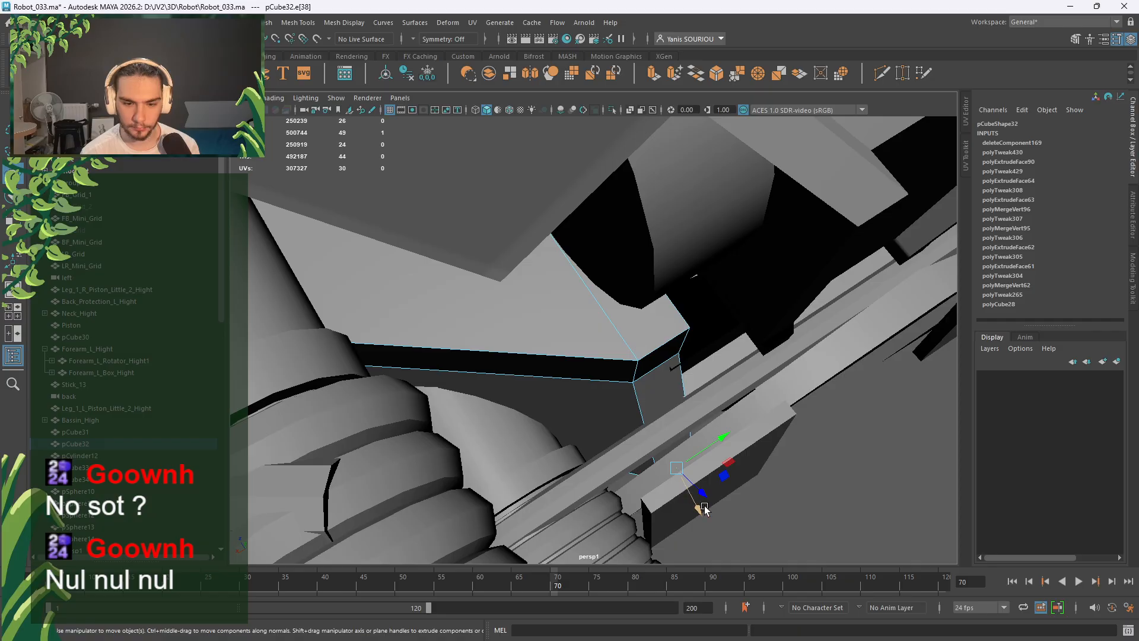
alt+drag(704, 506, 698, 466)
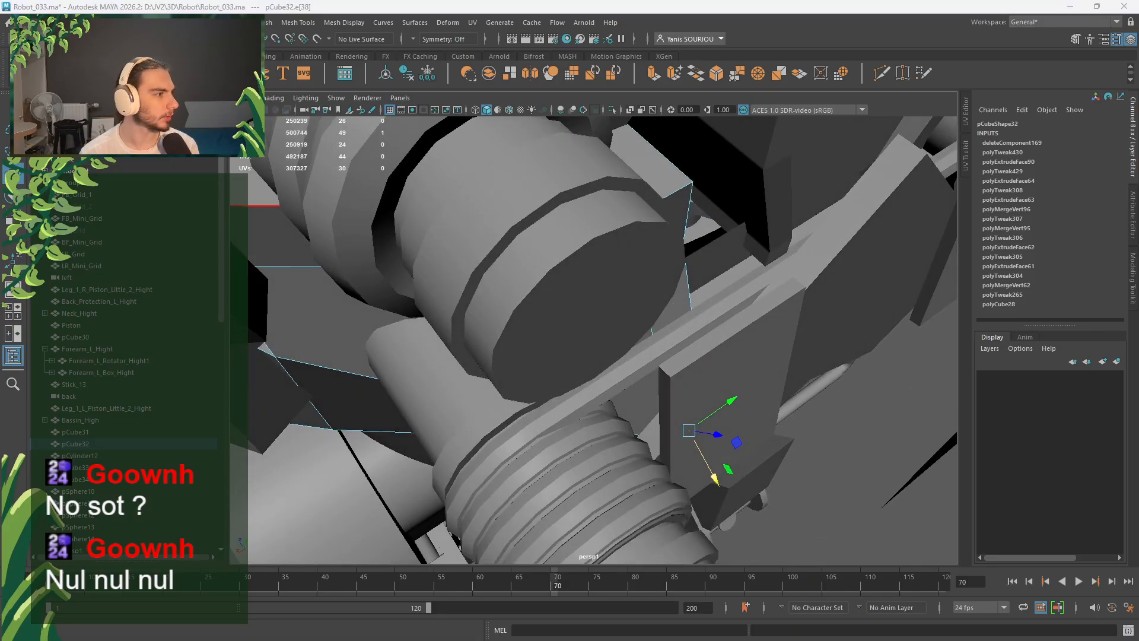
Select the lower corner vertex at the end of pCube32's back extension and move it along the Z axis.
key(w)
alt+drag(729, 452, 588, 228)
right_drag(600, 224, 544, 207)
click(627, 200)
click(602, 228)
alt+drag(549, 213, 729, 332)
click(670, 233)
key(f)
scroll(723, 334, down, 12)
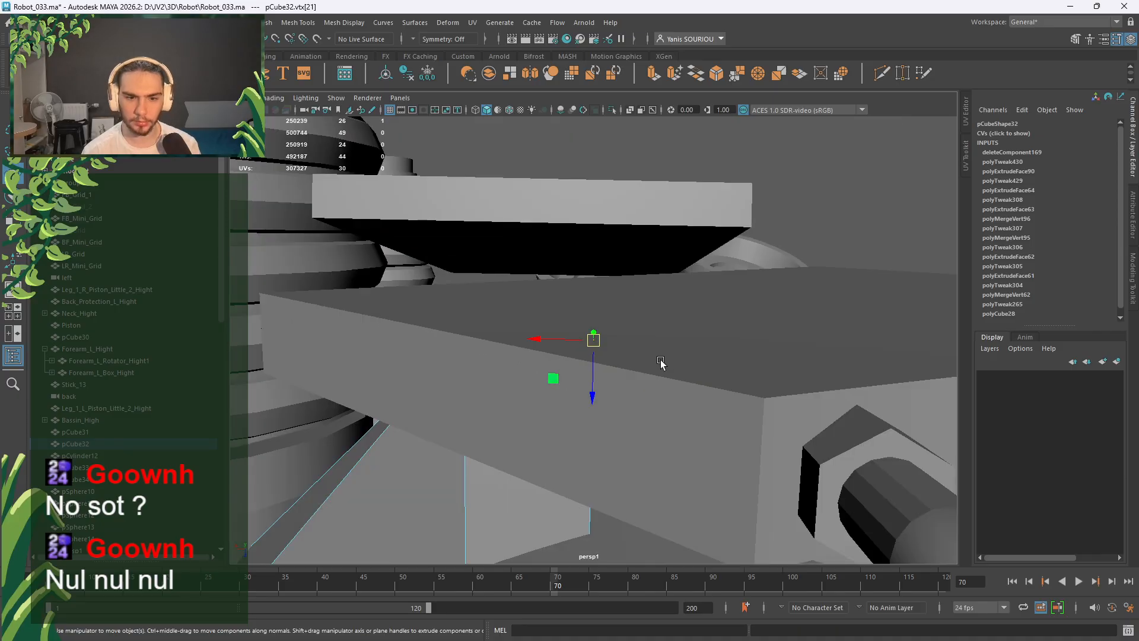
alt+drag(661, 361, 616, 380)
drag(655, 334, 849, 481)
alt+drag(680, 377, 565, 352)
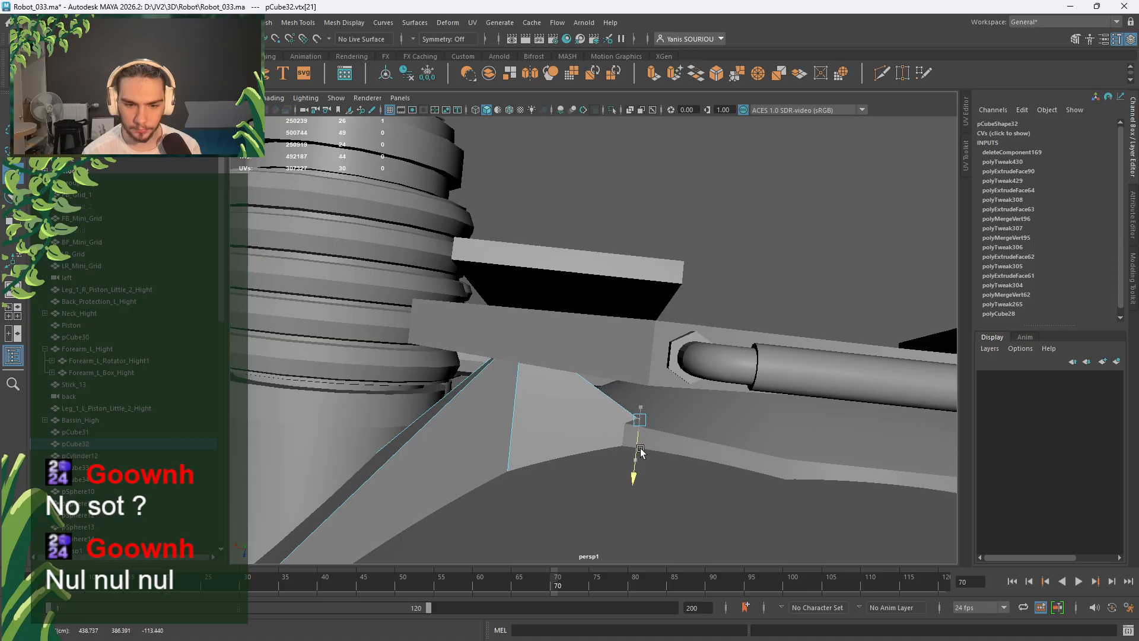
Move the upper end edge of pCube32's back extension to fit it against the central body.
alt+drag(650, 428, 577, 363)
right_drag(571, 302, 571, 268)
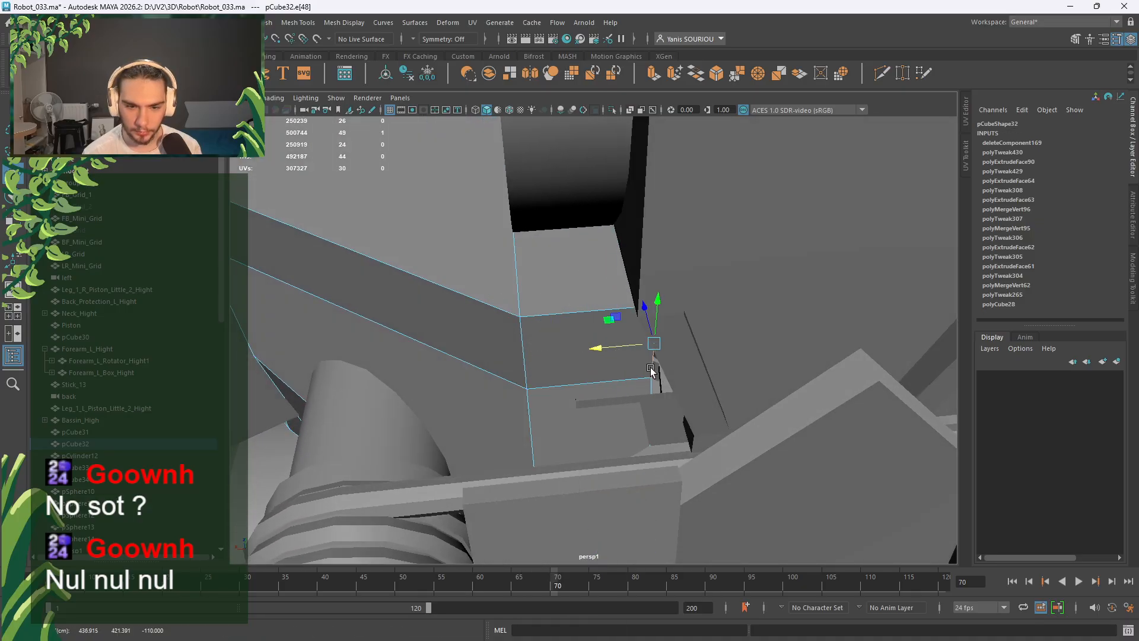
alt+drag(651, 371, 642, 254)
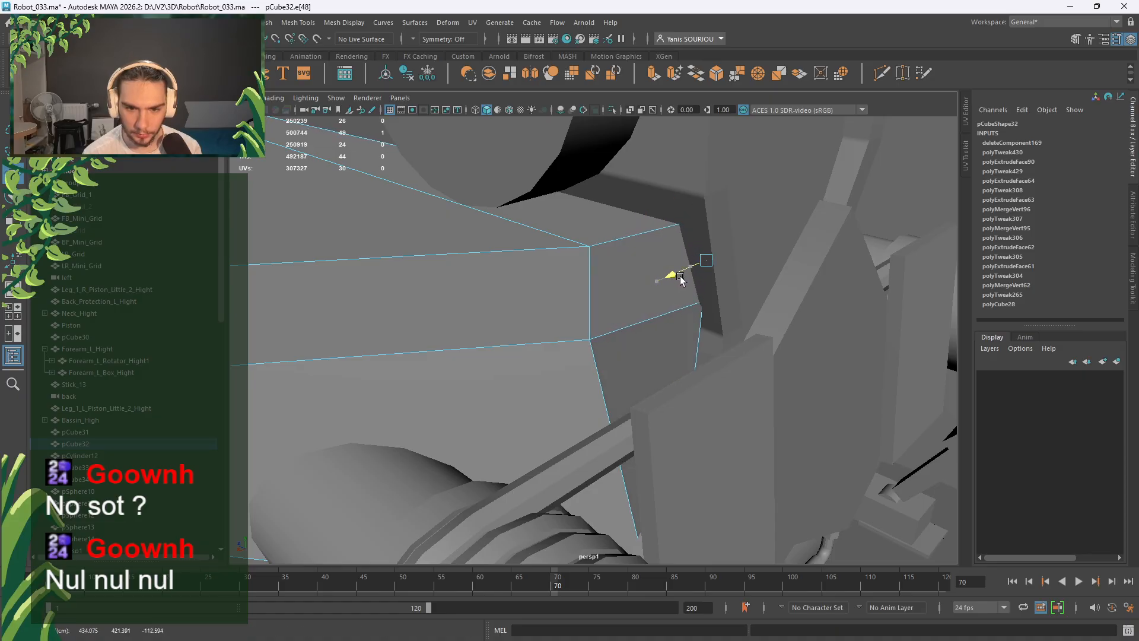
alt+drag(680, 280, 638, 317)
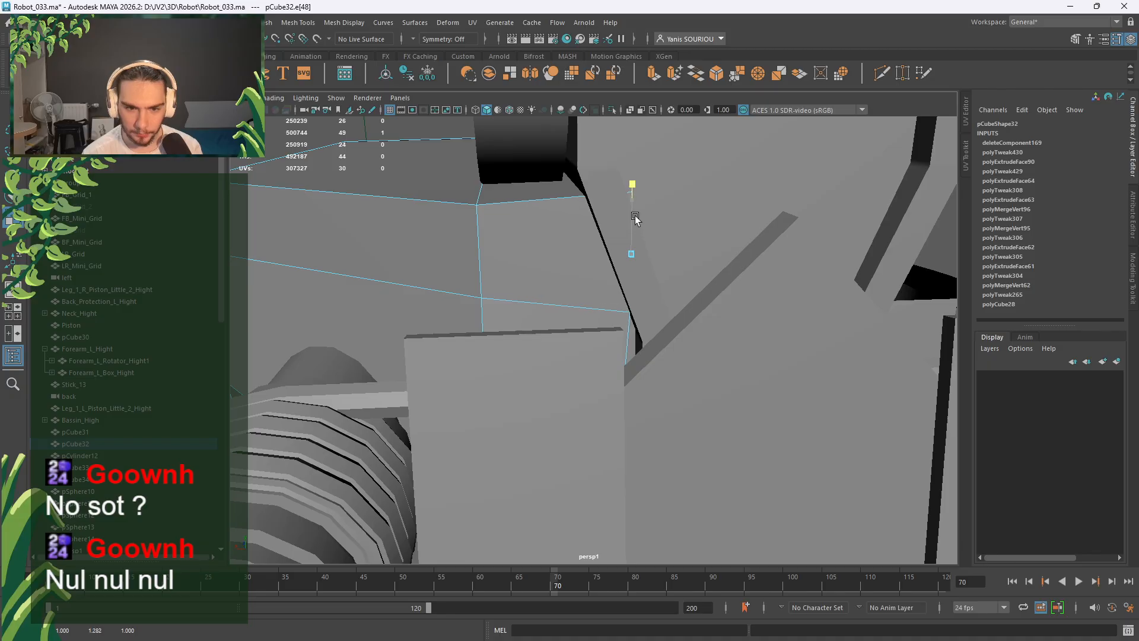
Try scaling the upper end edge of pCube32's back extension vertically, and undo it.
alt+drag(643, 220, 654, 371)
key(e)
key(w)
key(ctrl+z)
key(ctrl+z)
key(ctrl+z)
Shift the upper end edge of pCube32's back extension along Z, snapping it in line with the neighbouring corner vertex.
drag(656, 179, 601, 182)
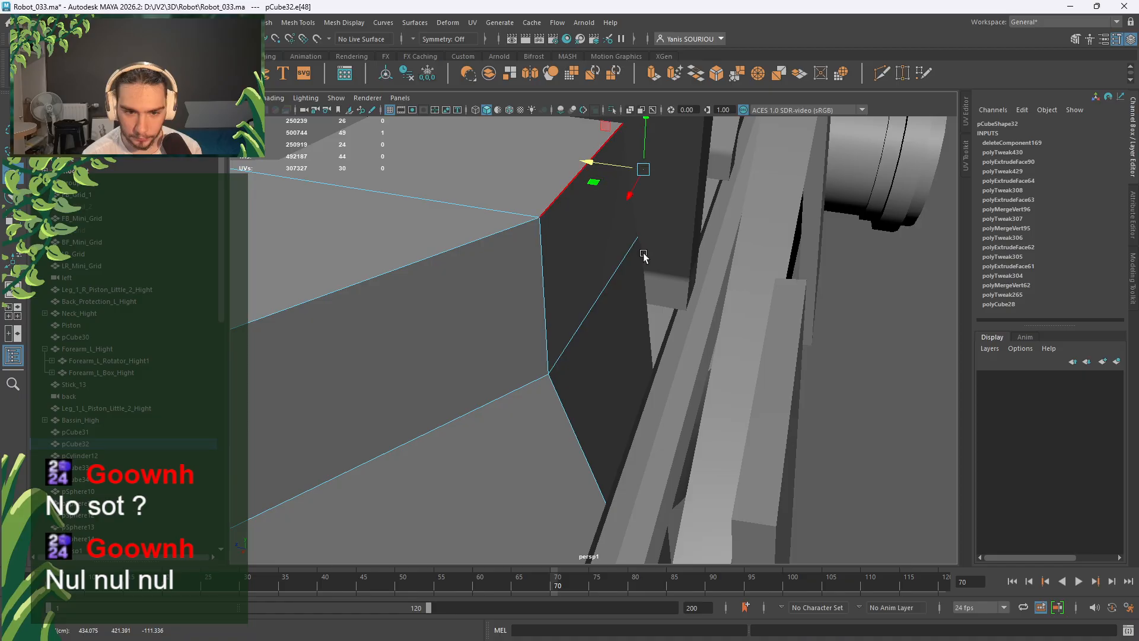
alt+drag(644, 256, 668, 245)
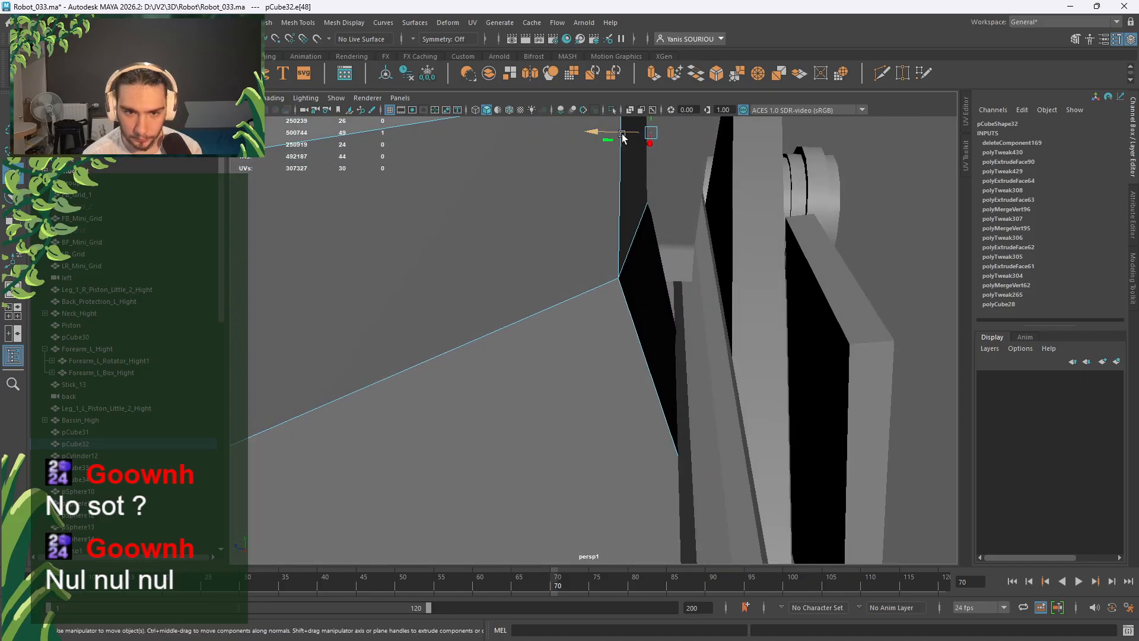
drag(622, 137, 577, 171)
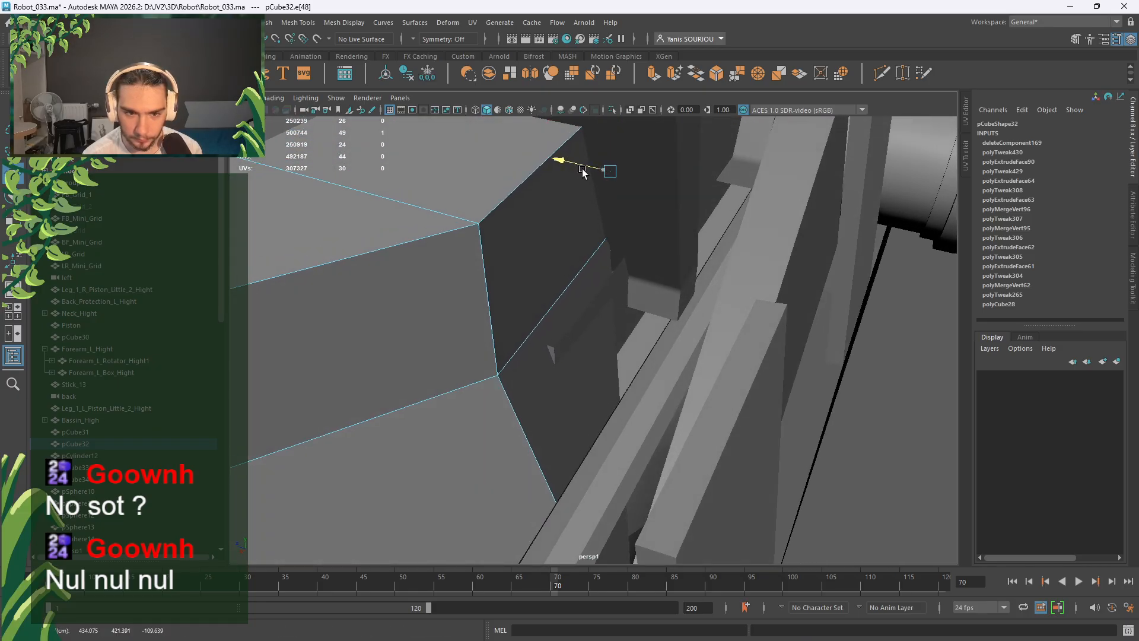
key(v)
middle_drag(479, 230, 481, 226)
alt+drag(481, 226, 521, 268)
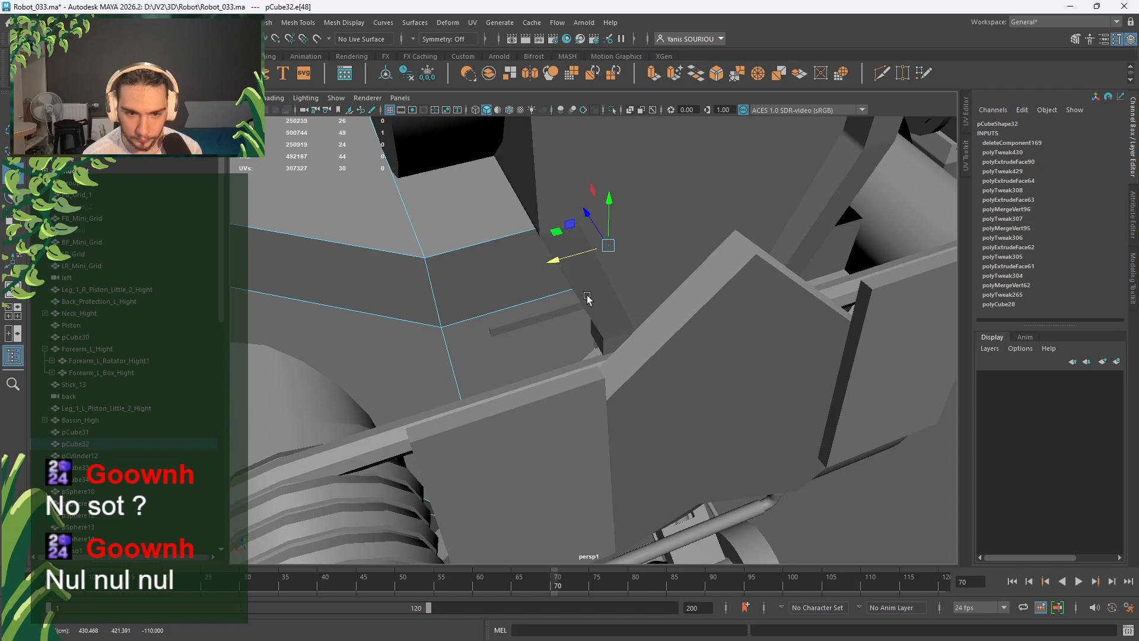
alt+drag(587, 297, 663, 334)
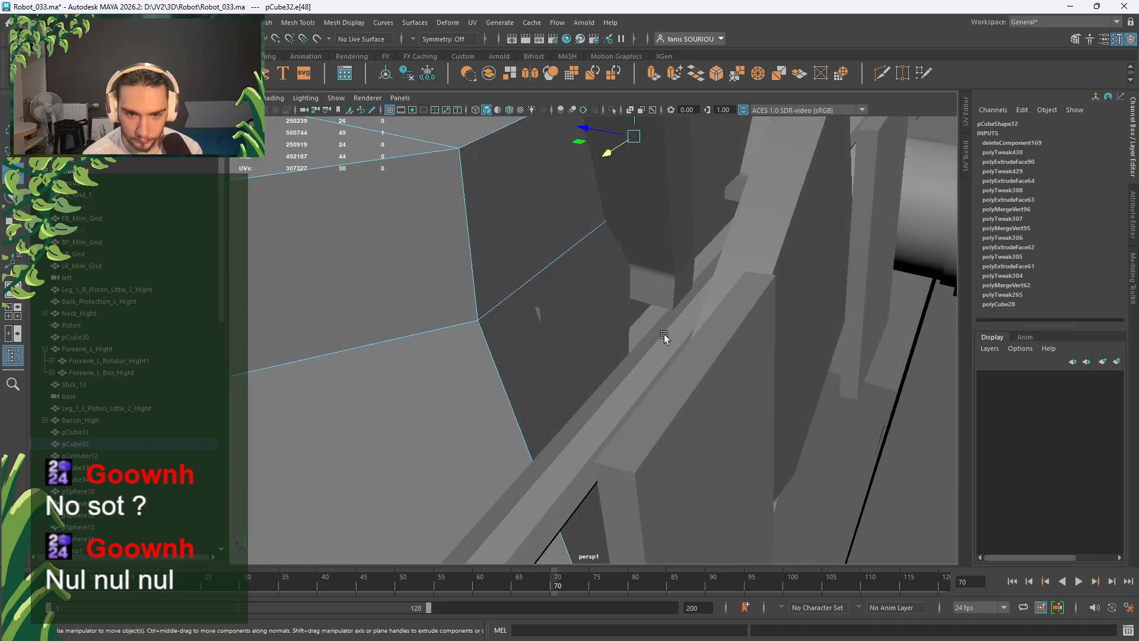
right_drag(644, 320, 688, 264)
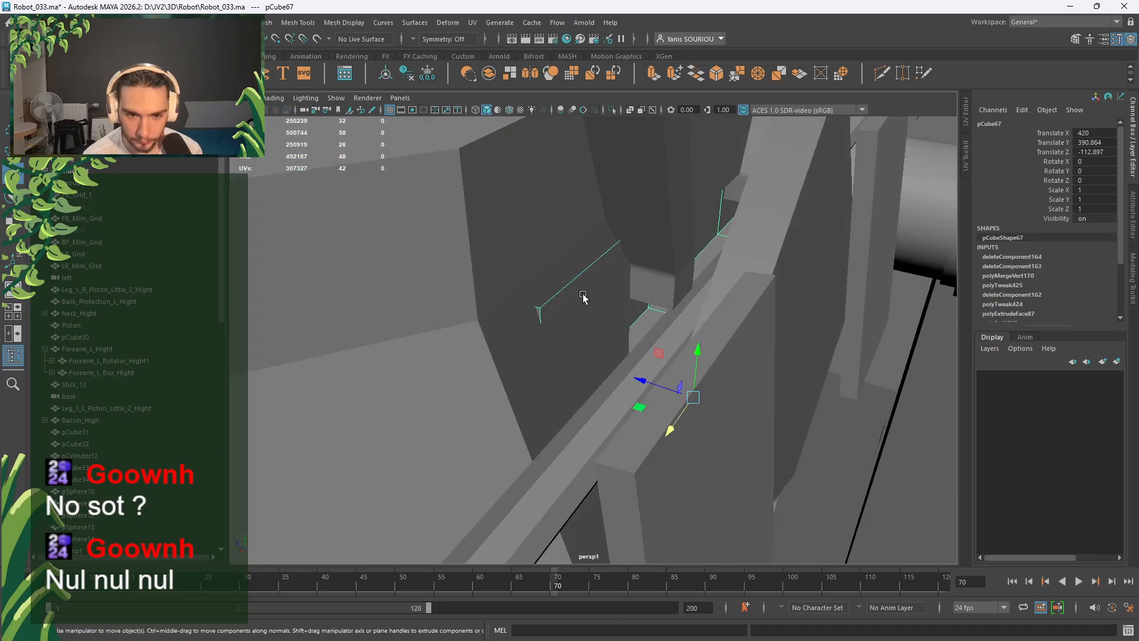
mouse_move(583, 296)
right_down()
mouse_move(571, 298)
mouse_move(582, 274)
right_up()
click(590, 272)
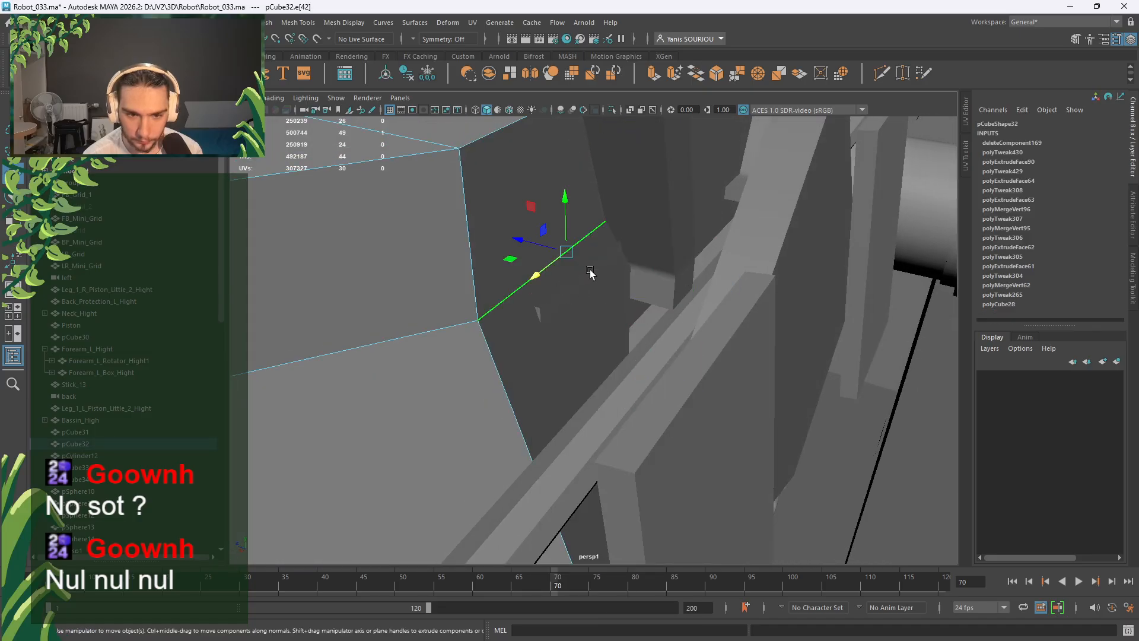
right_drag(642, 302, 705, 270)
scroll(811, 360, down, 5)
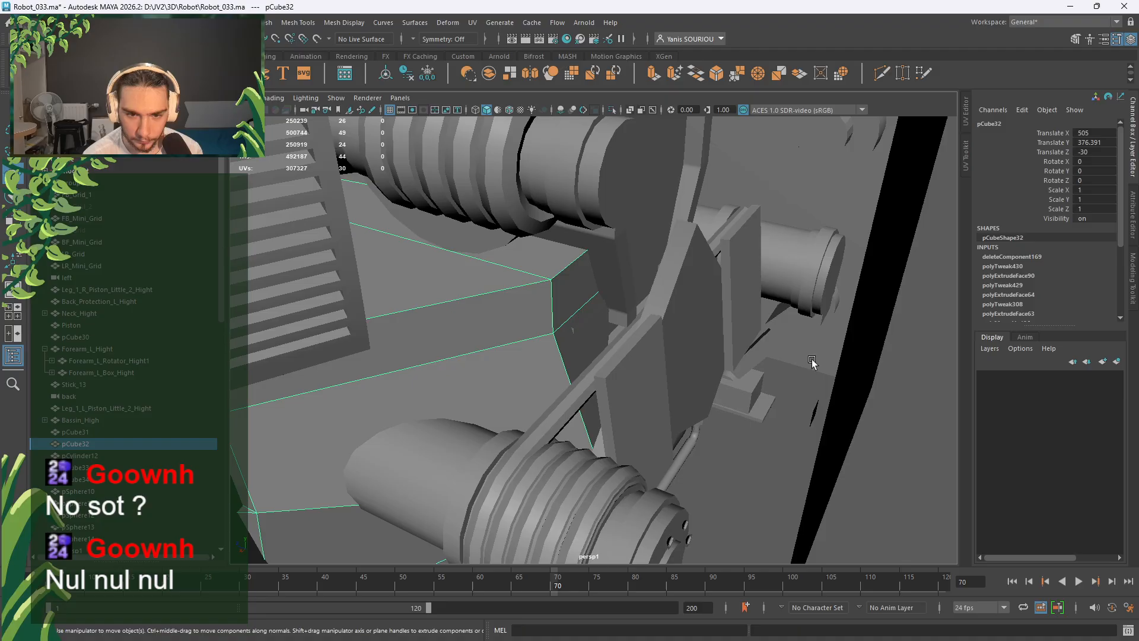
Select the inner top edges on both sides of pCube67 behind the back plate and move them vertically.
click(799, 463)
click(610, 328)
click(614, 329)
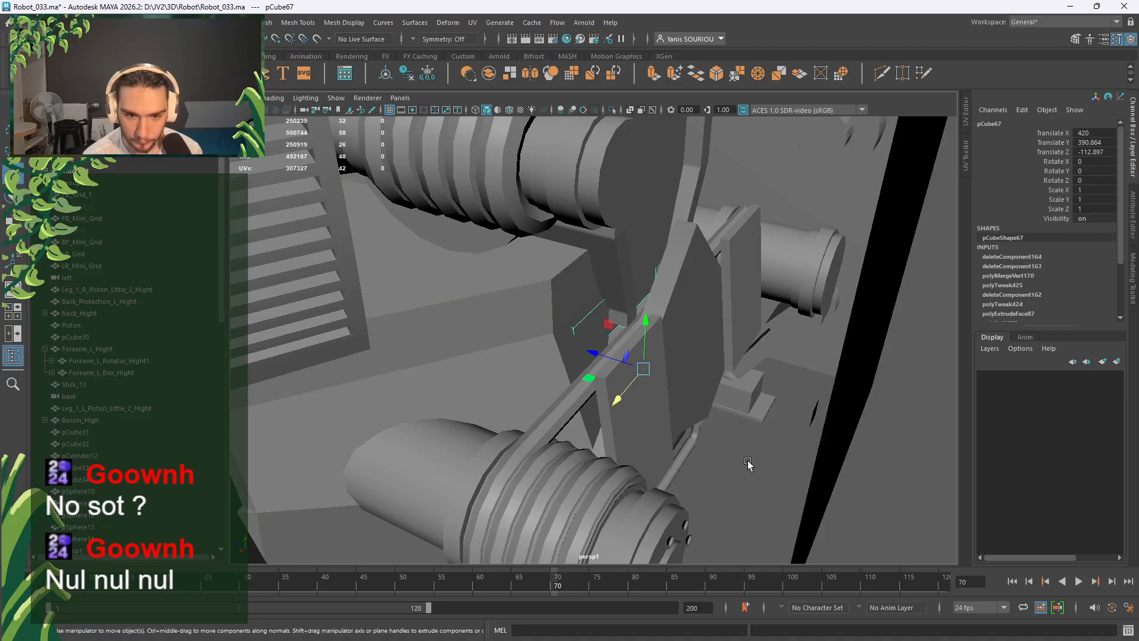
right_drag(724, 361, 728, 273)
scroll(666, 318, up, 6)
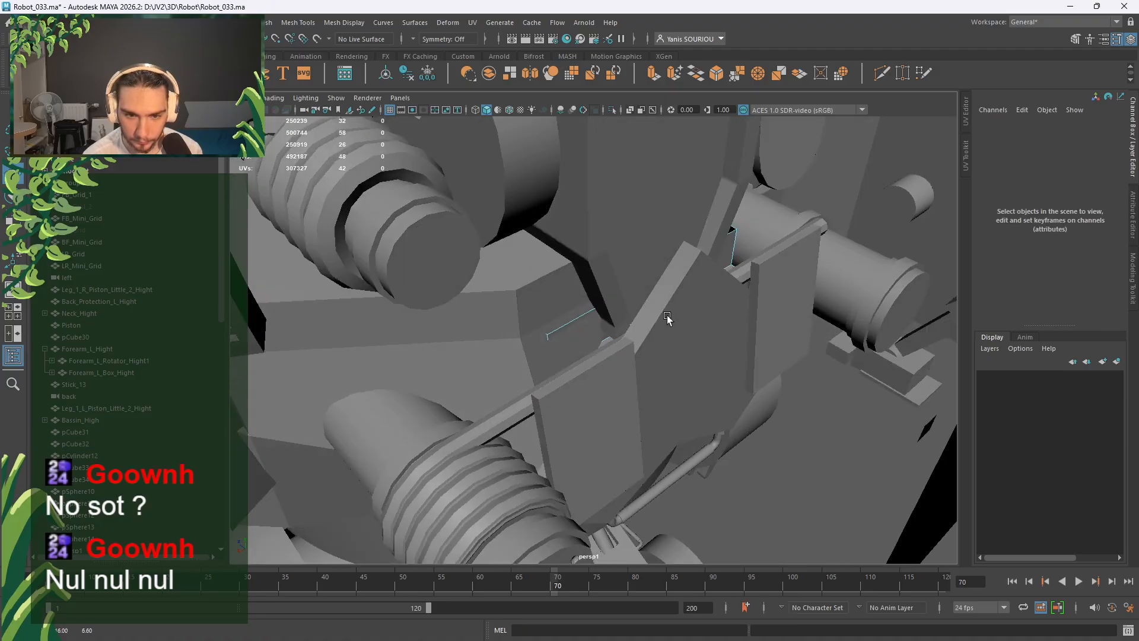
mouse_move(603, 322)
alt+mouse_down()
mouse_move(599, 301)
mouse_move(611, 315)
alt+mouse_up()
click(564, 256)
alt+drag(569, 260, 638, 300)
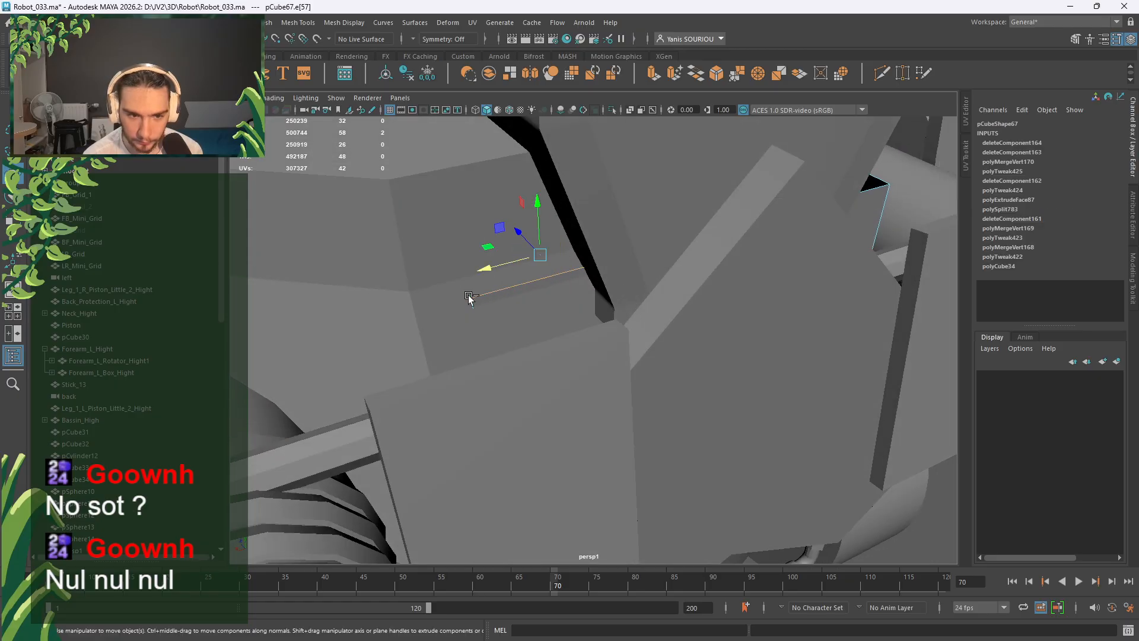
alt+drag(469, 298, 809, 323)
alt+middle_drag(810, 323, 632, 311)
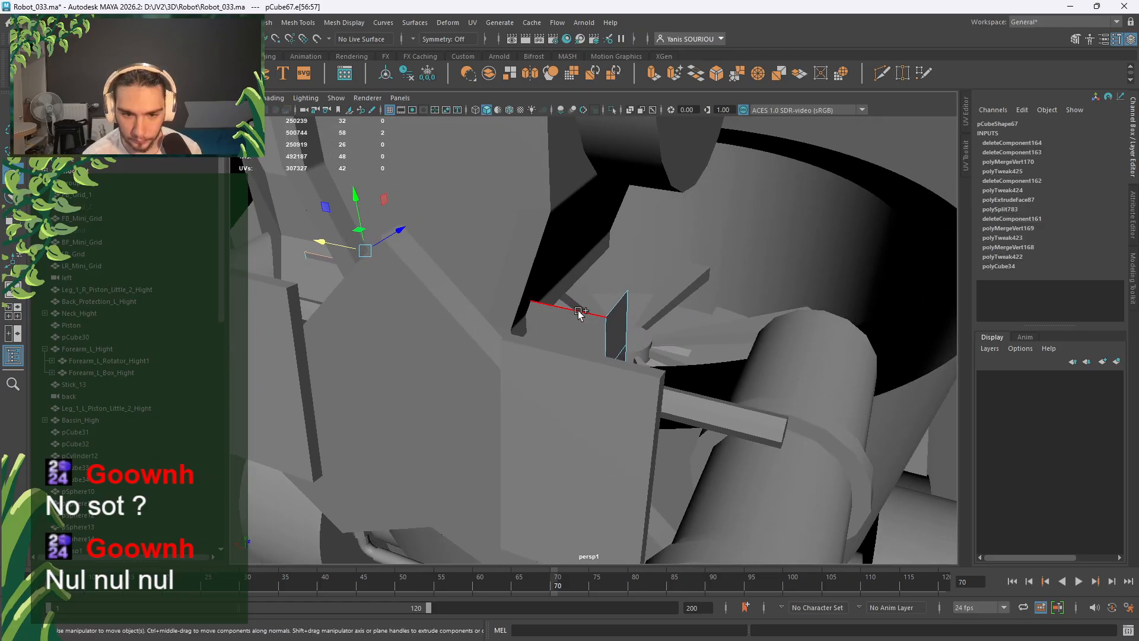
shift+click(614, 315)
alt+drag(614, 315, 627, 222)
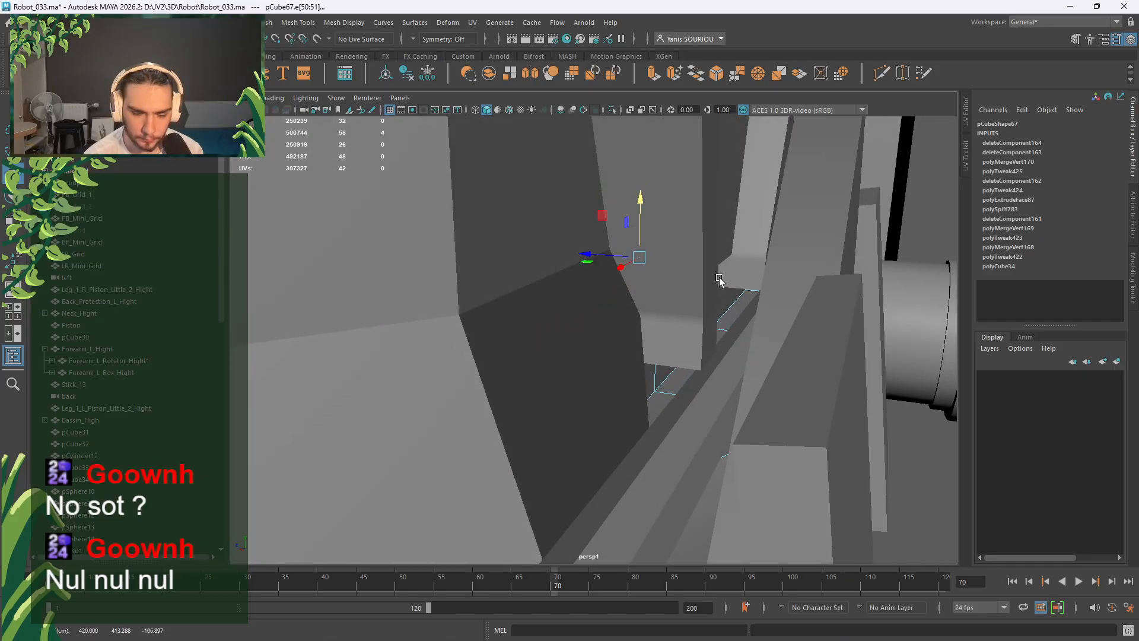
alt+drag(719, 279, 614, 386)
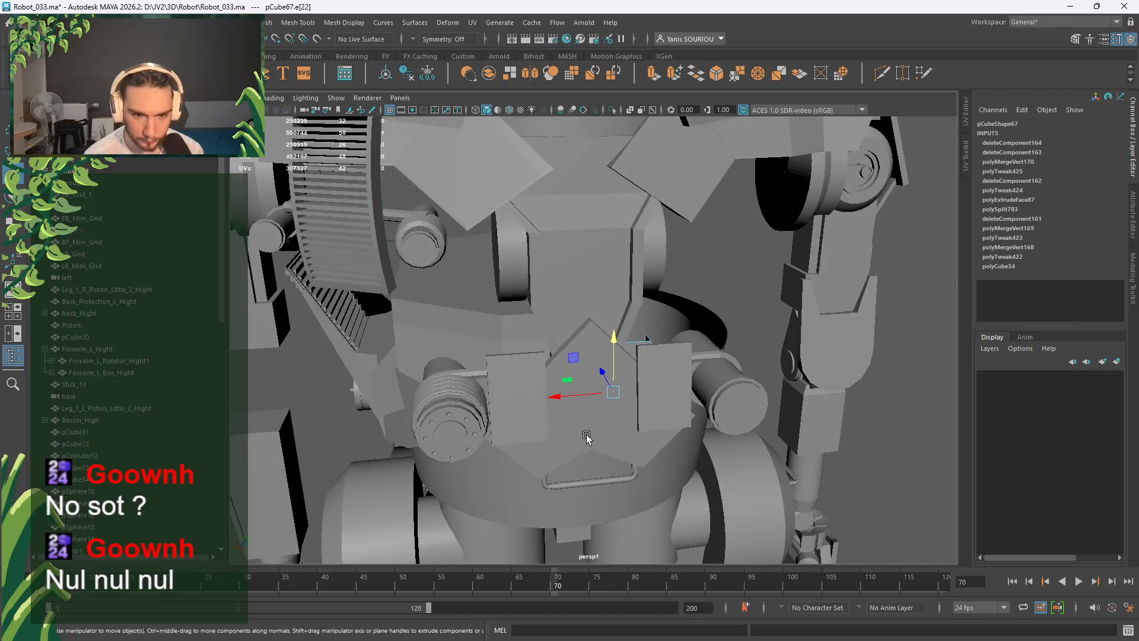
Hide the pointed central back plate, pCube33, to expose the part behind it.
alt+drag(587, 438, 604, 428)
right_drag(604, 428, 675, 279)
click(626, 399)
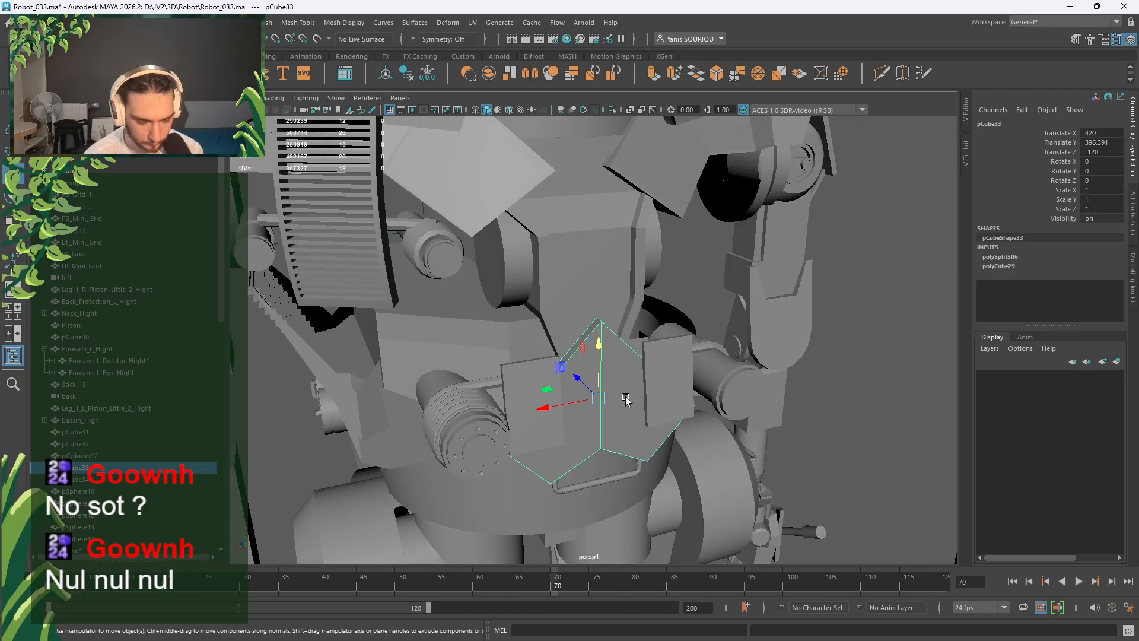
key(h)
Select the top edges of pCube67 and examine its fit against the central body and waist panels.
scroll(626, 400, up, 5)
alt+drag(636, 427, 592, 356)
scroll(605, 398, up, 3)
click(596, 363)
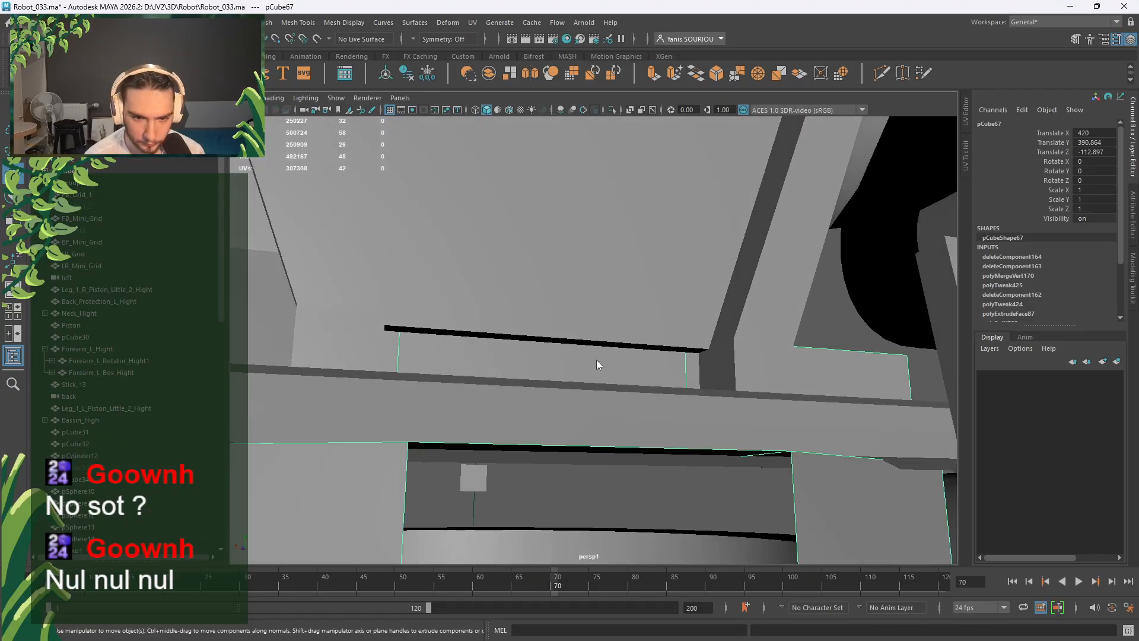
right_drag(596, 359, 606, 267)
alt+drag(606, 269, 561, 315)
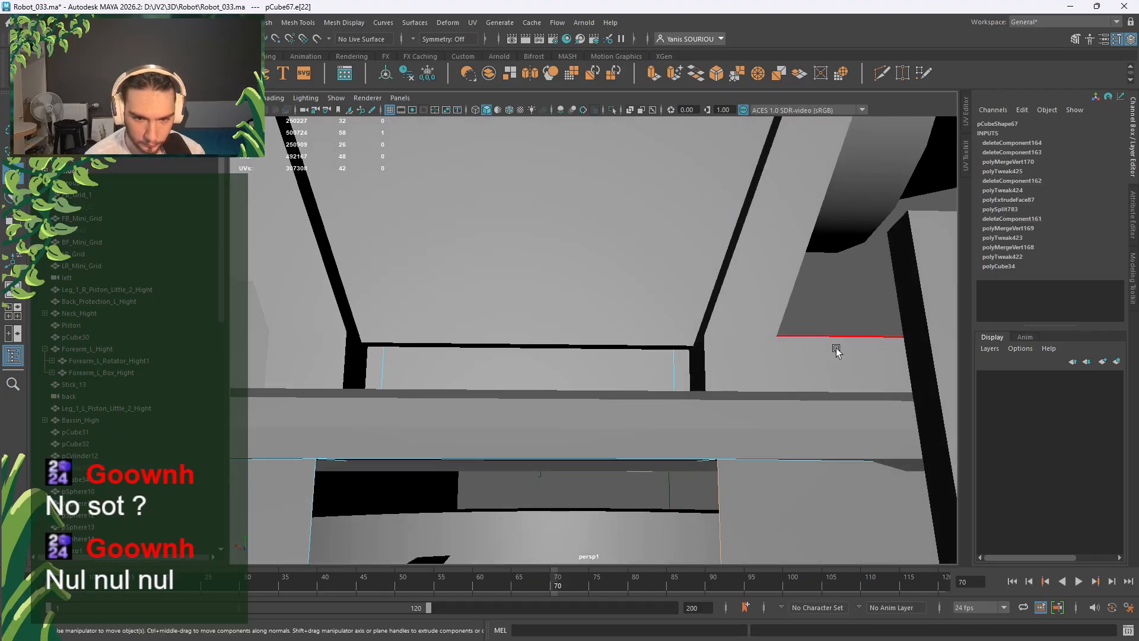
mouse_move(666, 357)
alt+mouse_down()
mouse_move(692, 374)
mouse_move(670, 380)
alt+mouse_up()
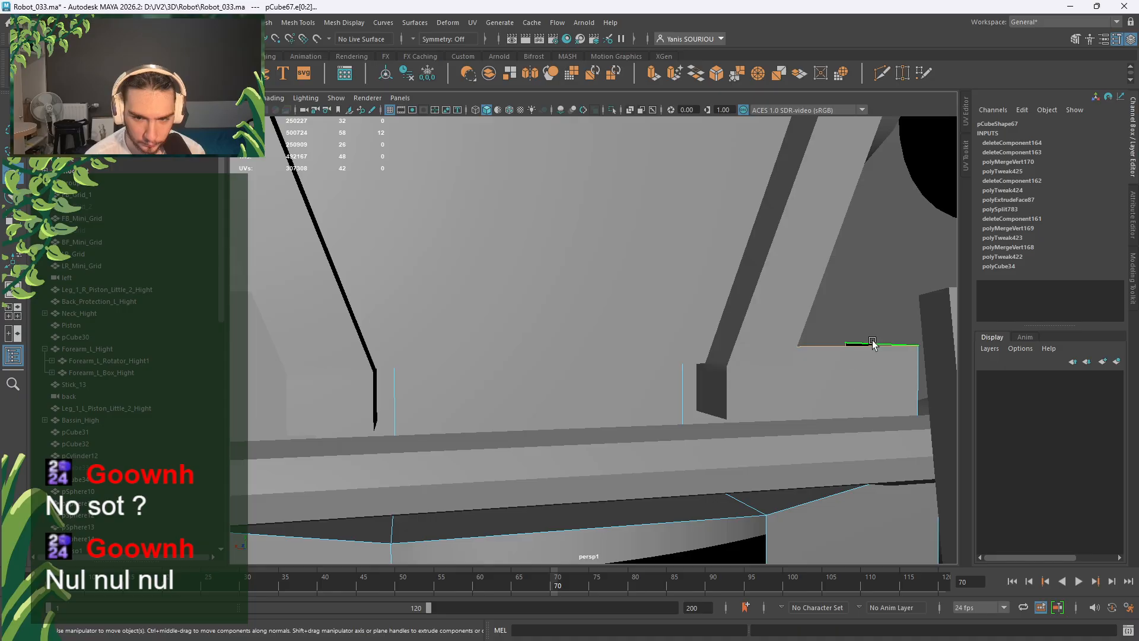
alt+drag(877, 345, 750, 326)
click(828, 342)
shift+click(840, 484)
right_drag(780, 302, 861, 274)
alt+drag(770, 297, 437, 310)
Select the two upper back faces of the waist panel pCube32.
click(469, 232)
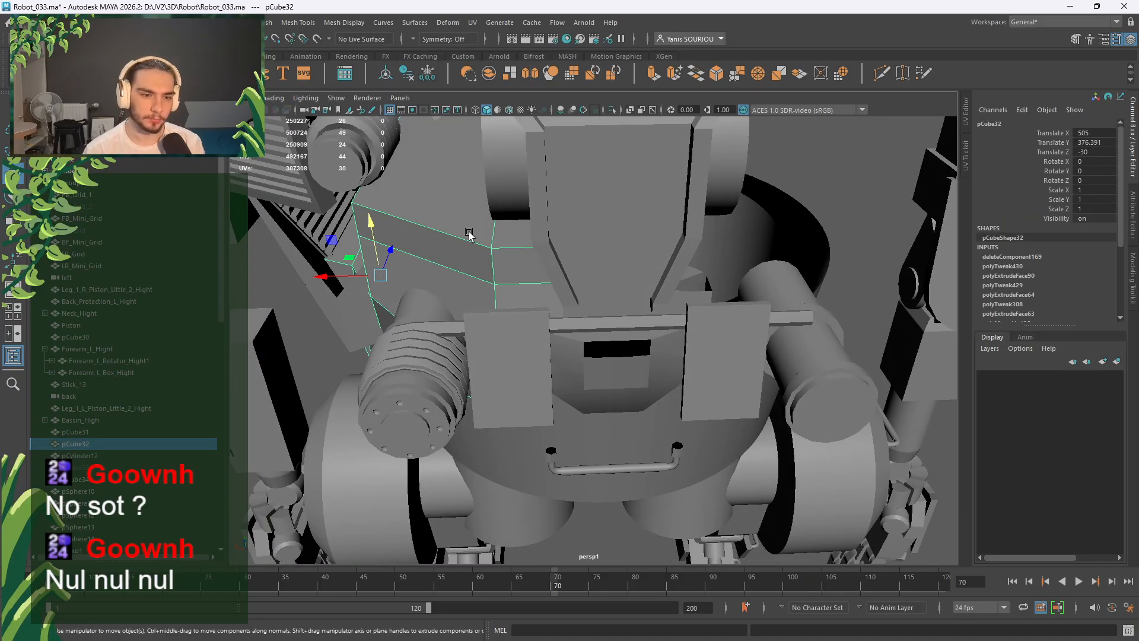
right_click(469, 232)
right_drag(464, 245, 468, 265)
click(471, 222)
shift+click(512, 230)
alt+drag(511, 231, 584, 235)
Show the BF_Grid reference grid in the back view, hide the front and back mini grids, and reselect pCube32.
key(space)
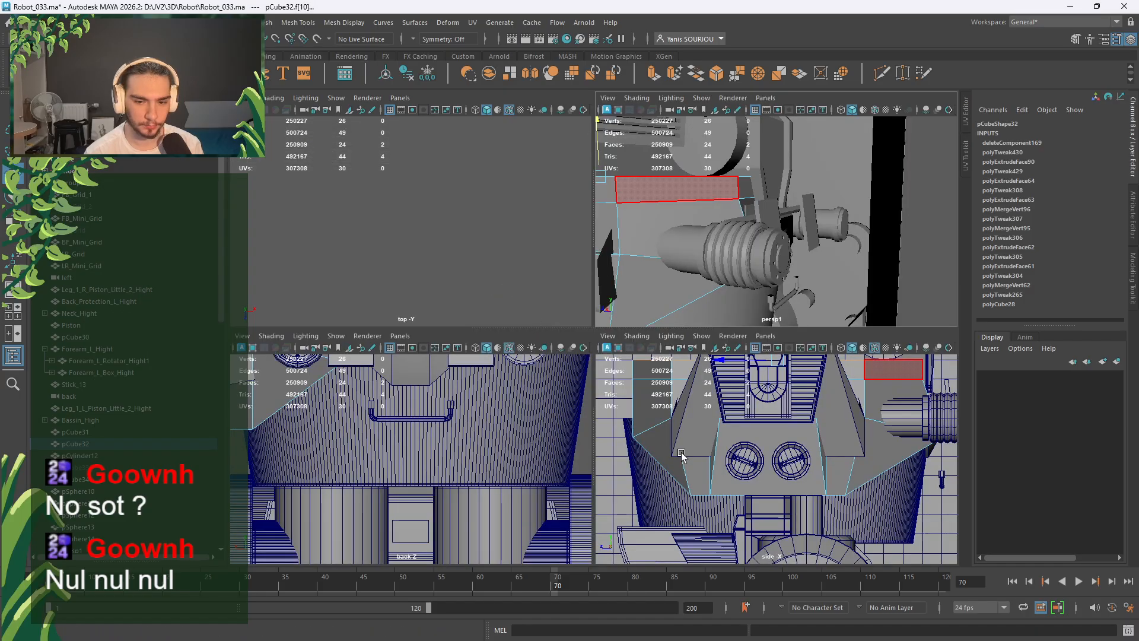
key(space)
scroll(435, 348, down, 3)
scroll(466, 443, up, 1)
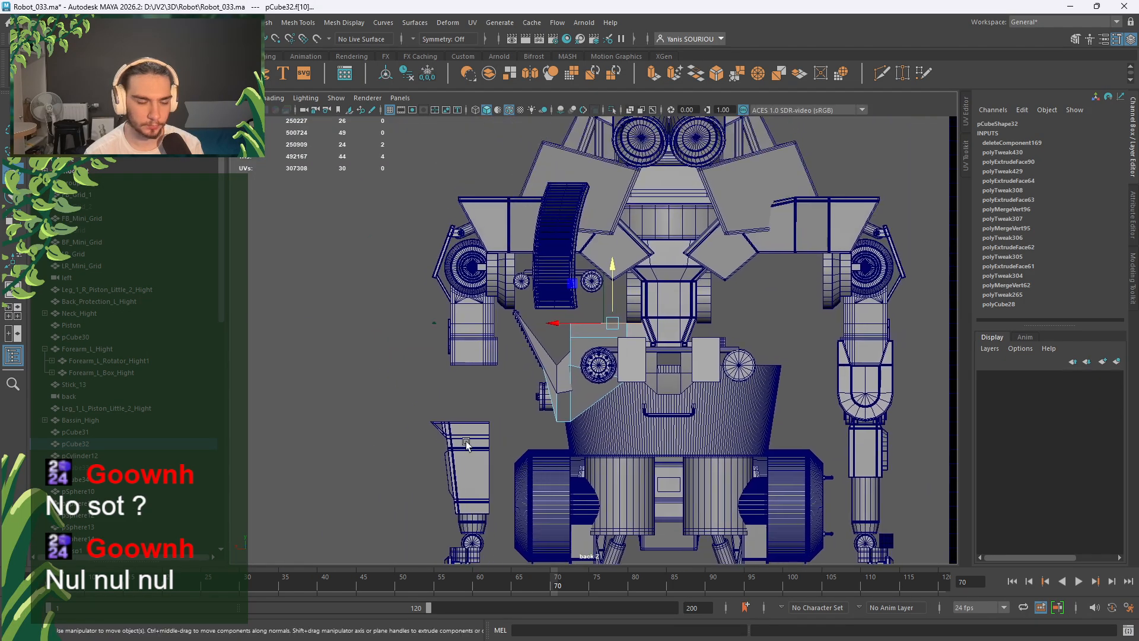
click(108, 232)
key(h)
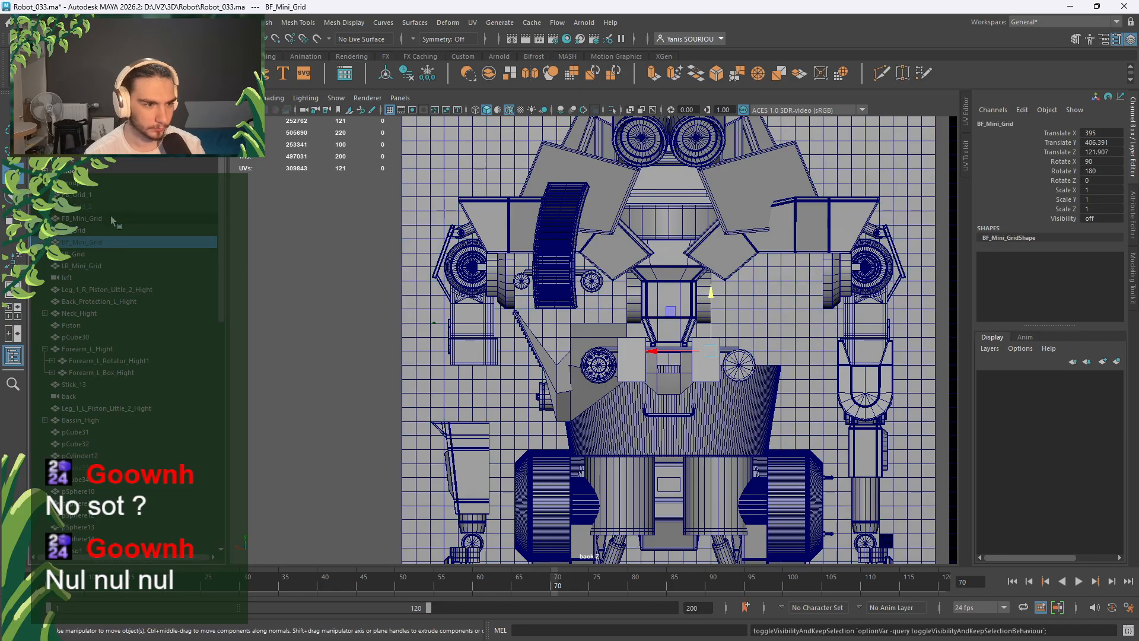
click(110, 217)
click(580, 331)
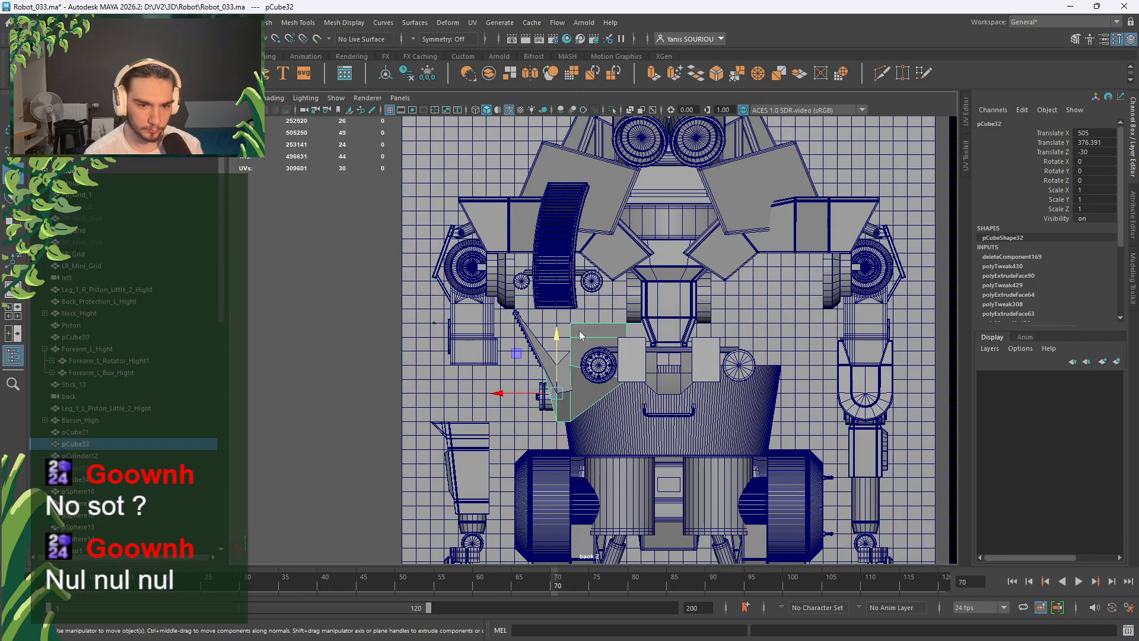
Reposition the two upper back faces of pCube32 with vertex snapping, and adjust its inner edge beside the central body.
right_drag(580, 331, 579, 336)
drag(612, 304, 602, 310)
key(v)
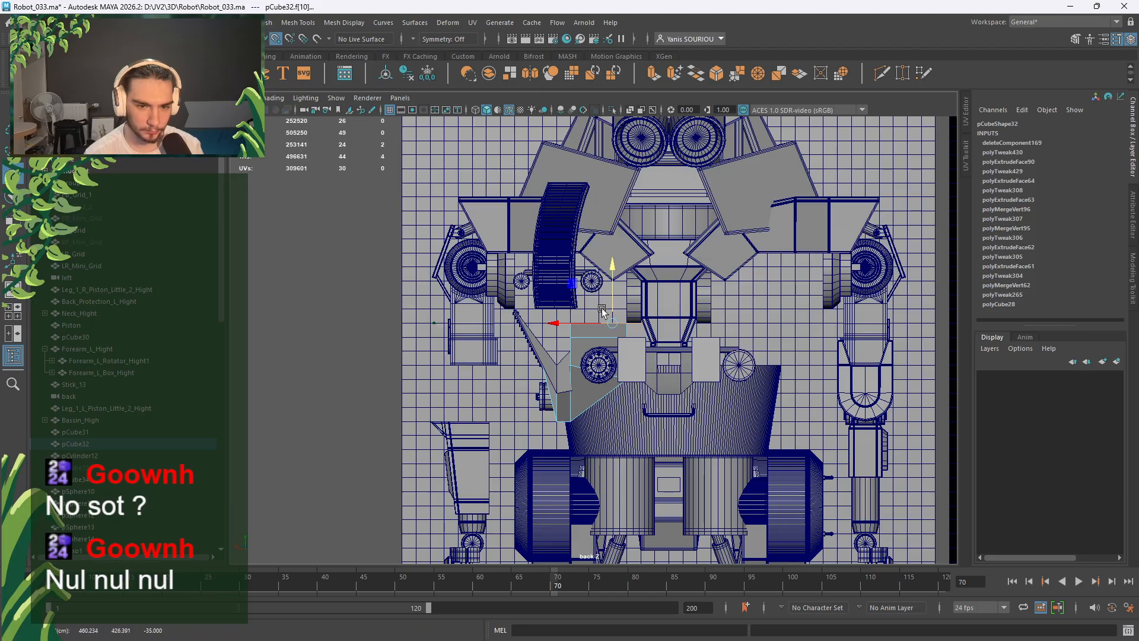
key(space)
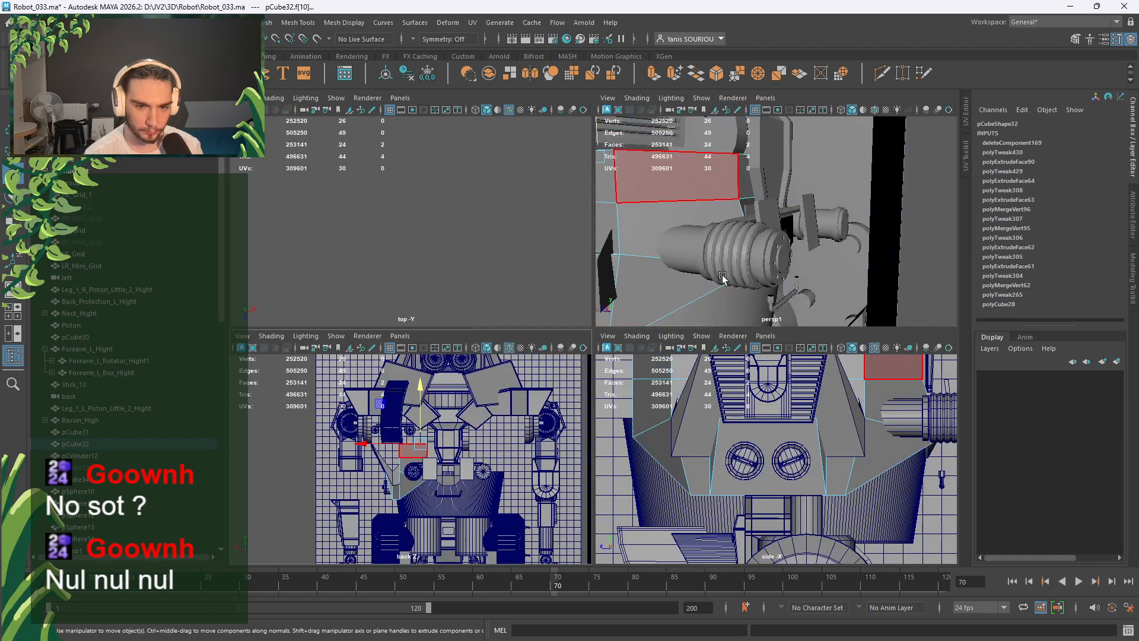
key(space)
alt+drag(668, 313, 580, 302)
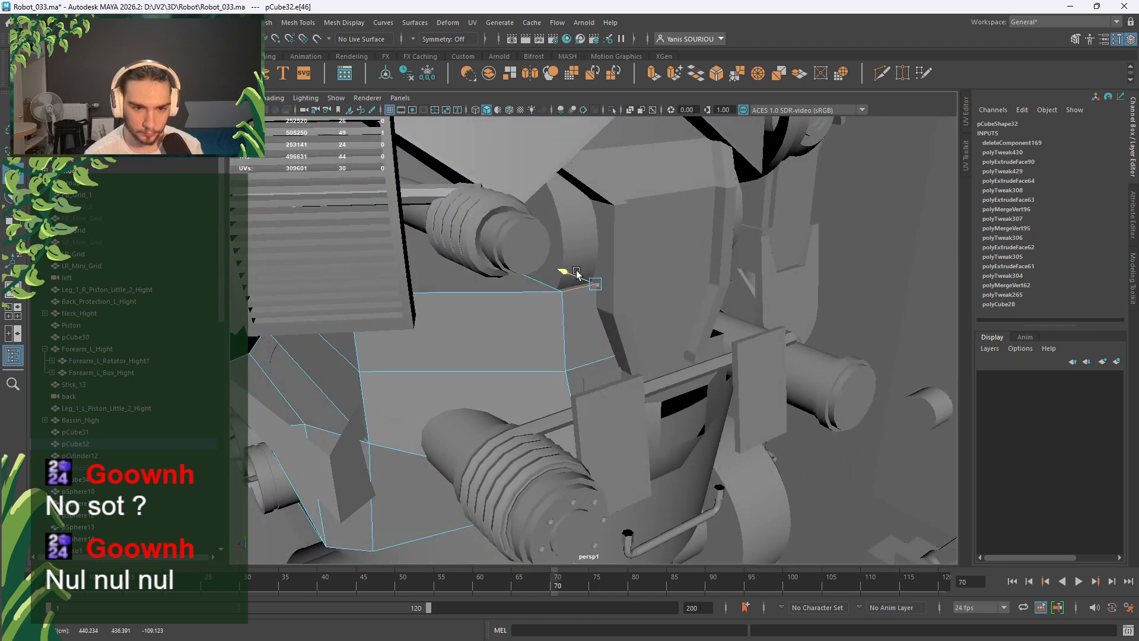
alt+drag(575, 274, 608, 293)
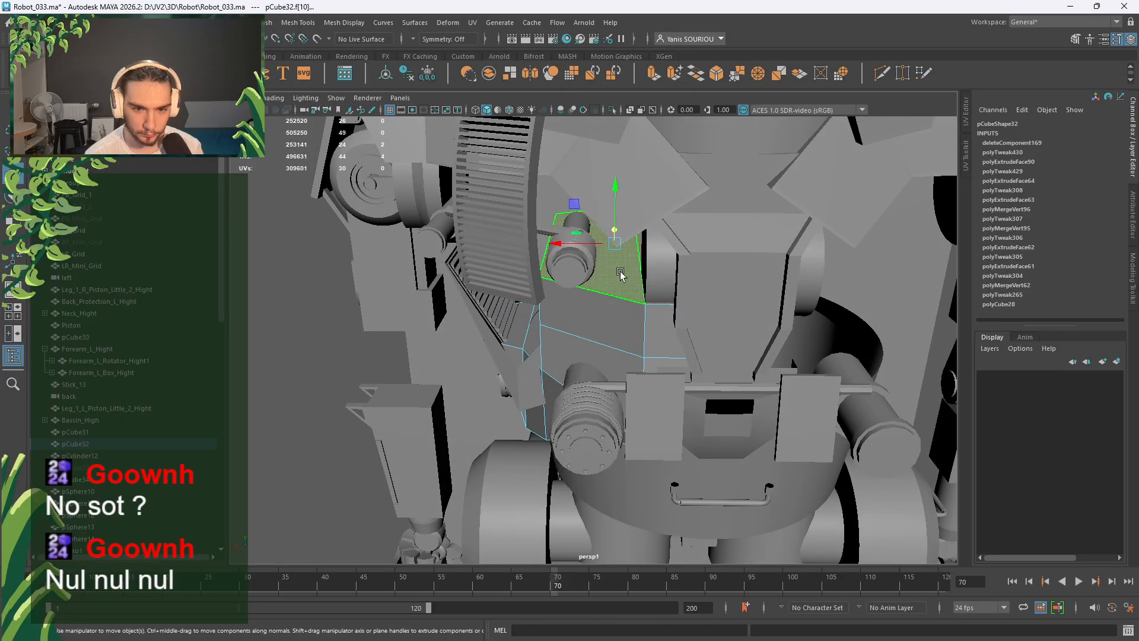
Try to extrude the top face of the waist panel pCube32 upward.
alt+drag(612, 337, 692, 299)
key(ctrl+e)
alt+drag(537, 274, 484, 301)
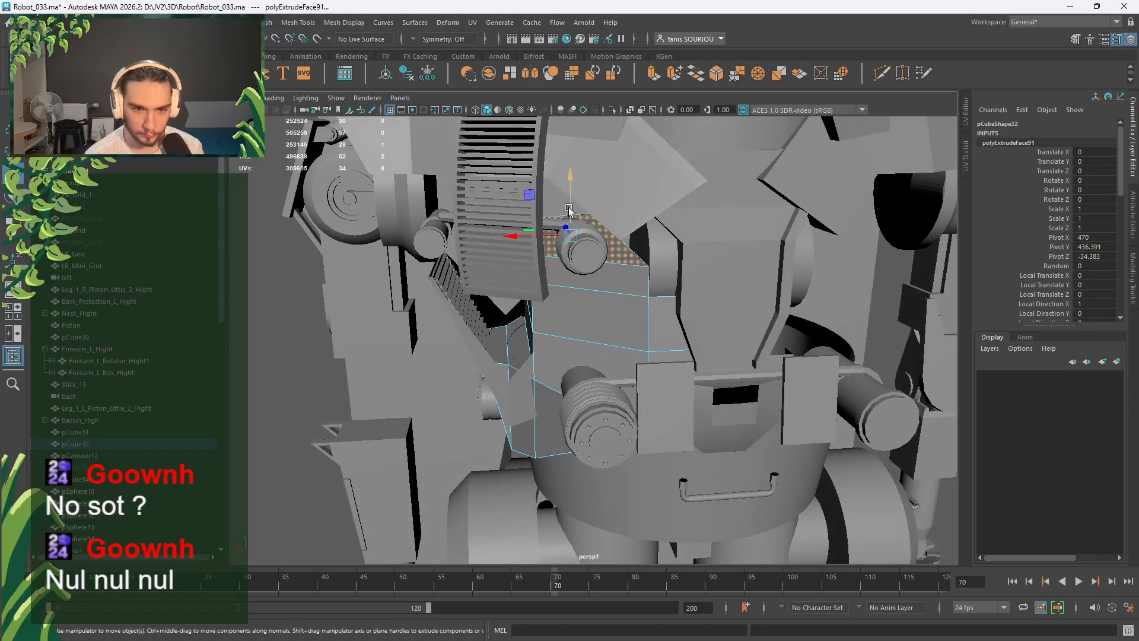
alt+drag(598, 129, 601, 271)
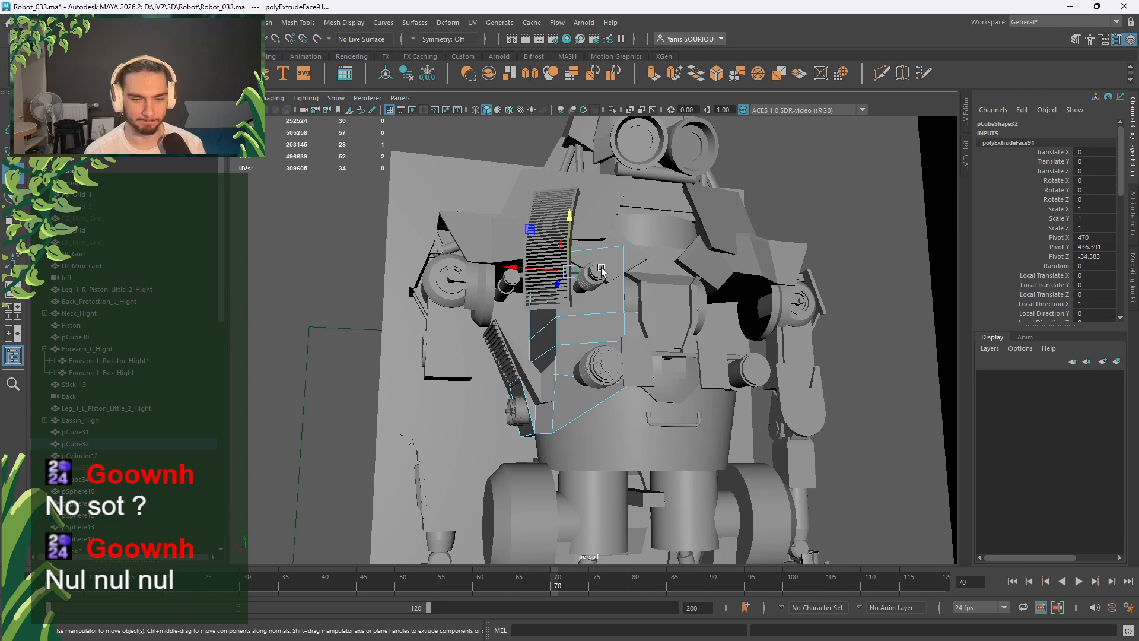
key(ctrl+z)
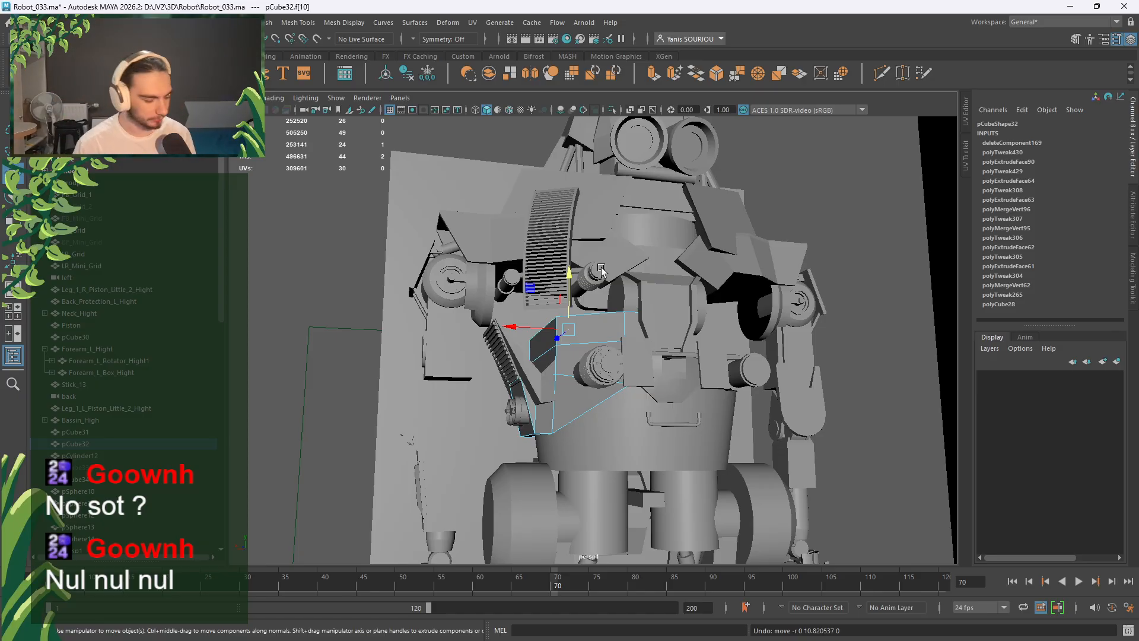
Extrude the two long outer edges of the louvred side panel pCube31 inward along Z to form narrow strips.
alt+drag(549, 305, 681, 343)
scroll(539, 374, up, 5)
scroll(577, 396, up, 4)
alt+drag(578, 397, 706, 389)
right_drag(617, 379, 632, 331)
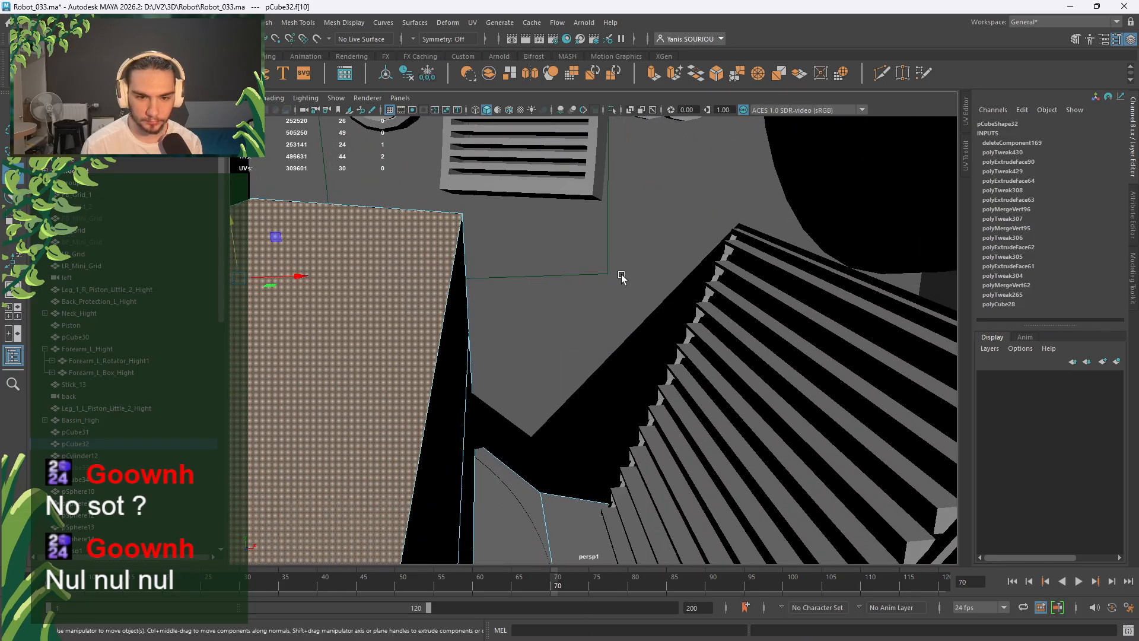
click(632, 332)
alt+drag(633, 332, 667, 401)
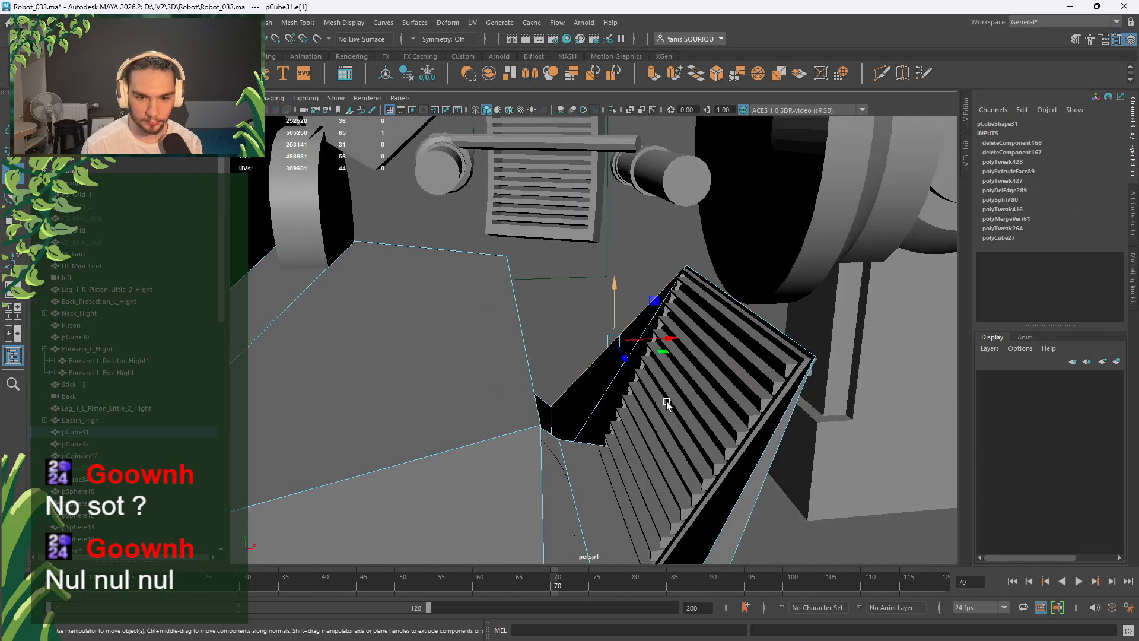
shift+click(745, 493)
key(r)
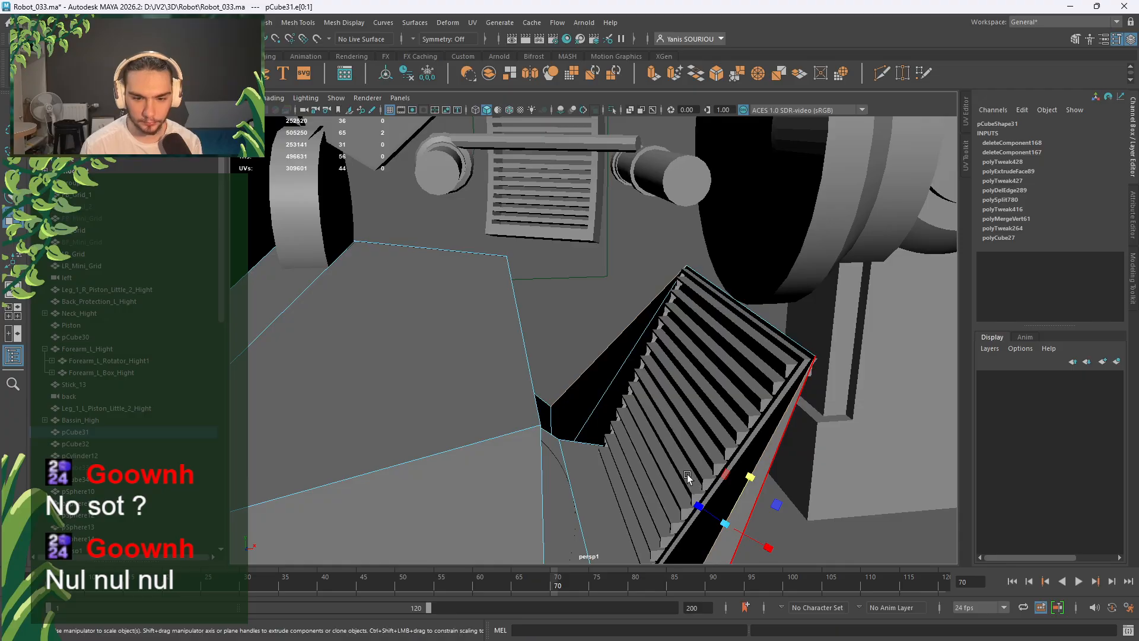
alt+drag(688, 477, 721, 468)
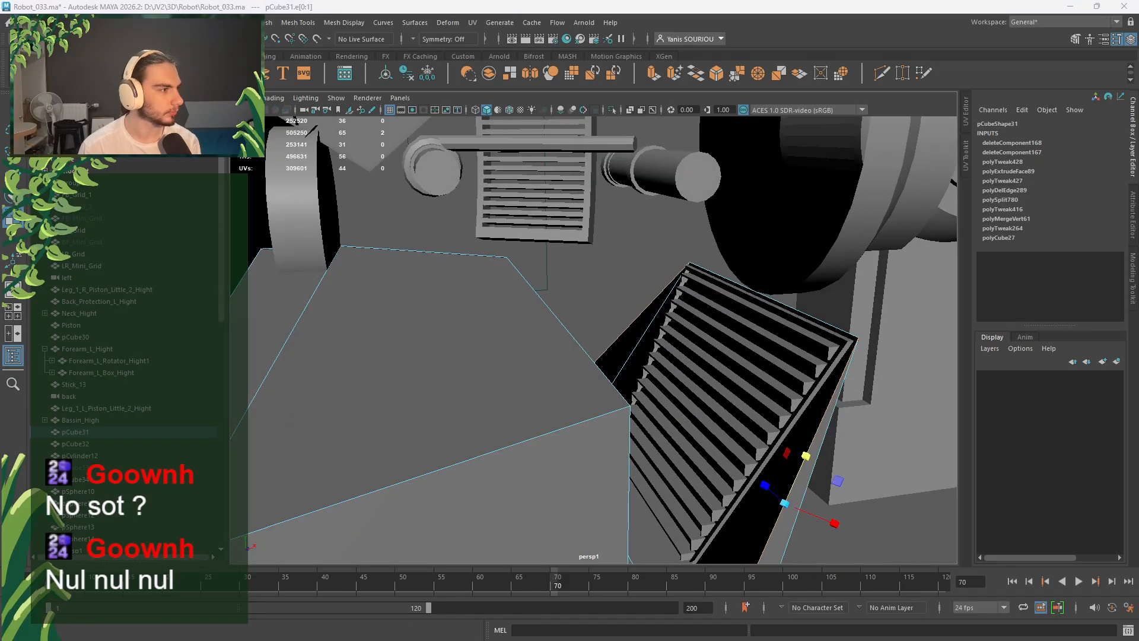
key(r)
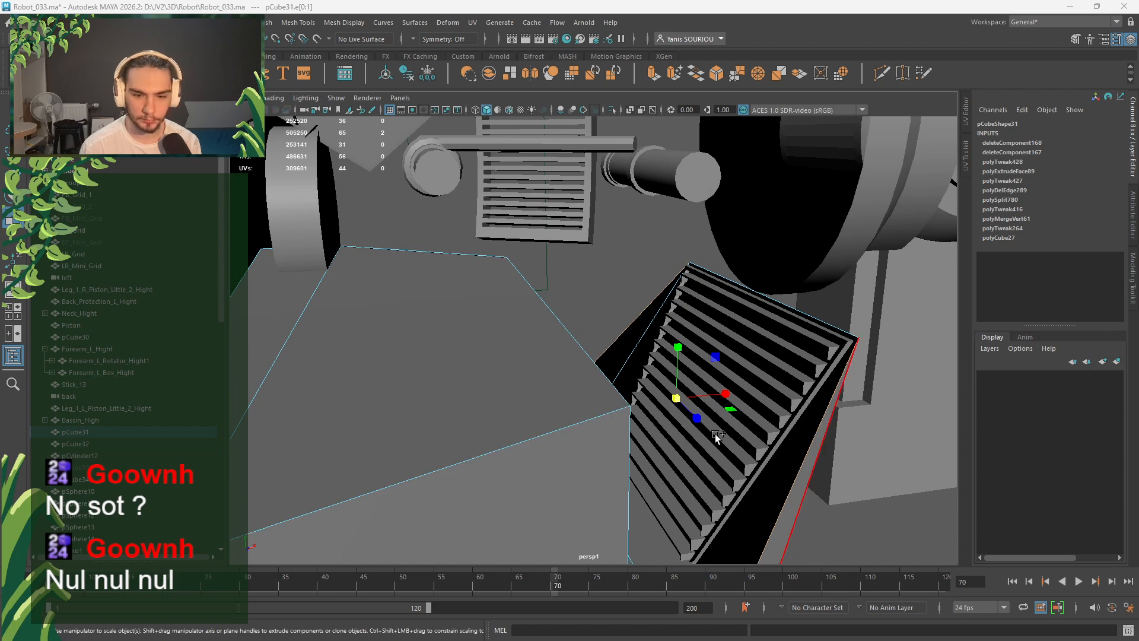
shift+drag(698, 419, 733, 385)
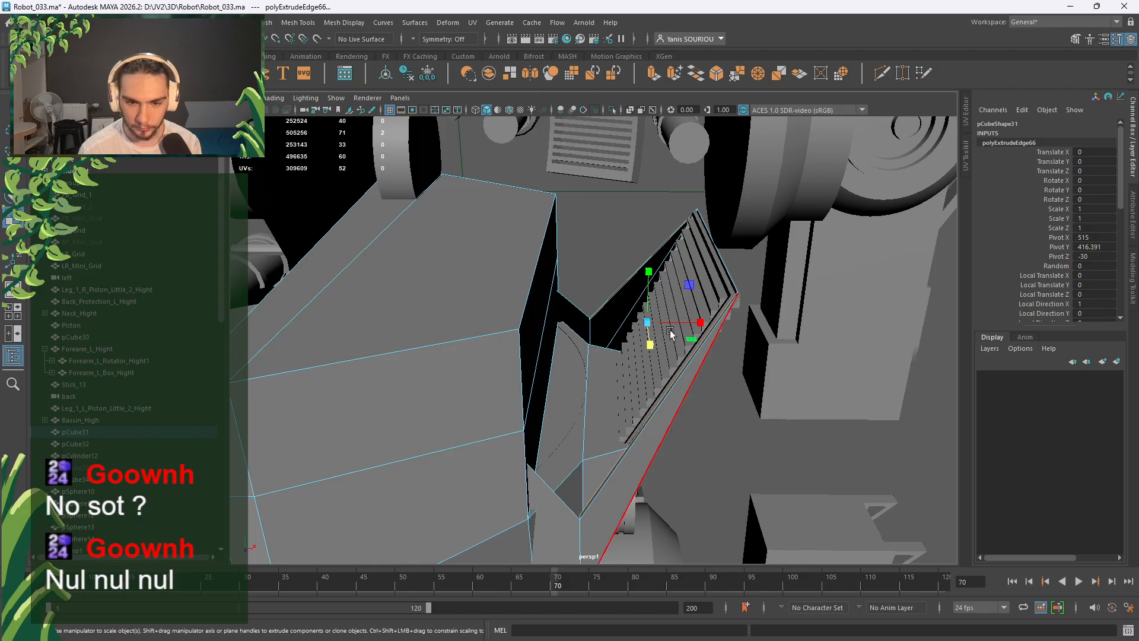
Try a second extrusion of pCube31's two strip edges along X toward the waist panel.
key(w)
shift+drag(700, 325, 673, 331)
mouse_move(658, 363)
alt+mouse_down()
mouse_move(626, 380)
mouse_move(652, 349)
alt+mouse_up()
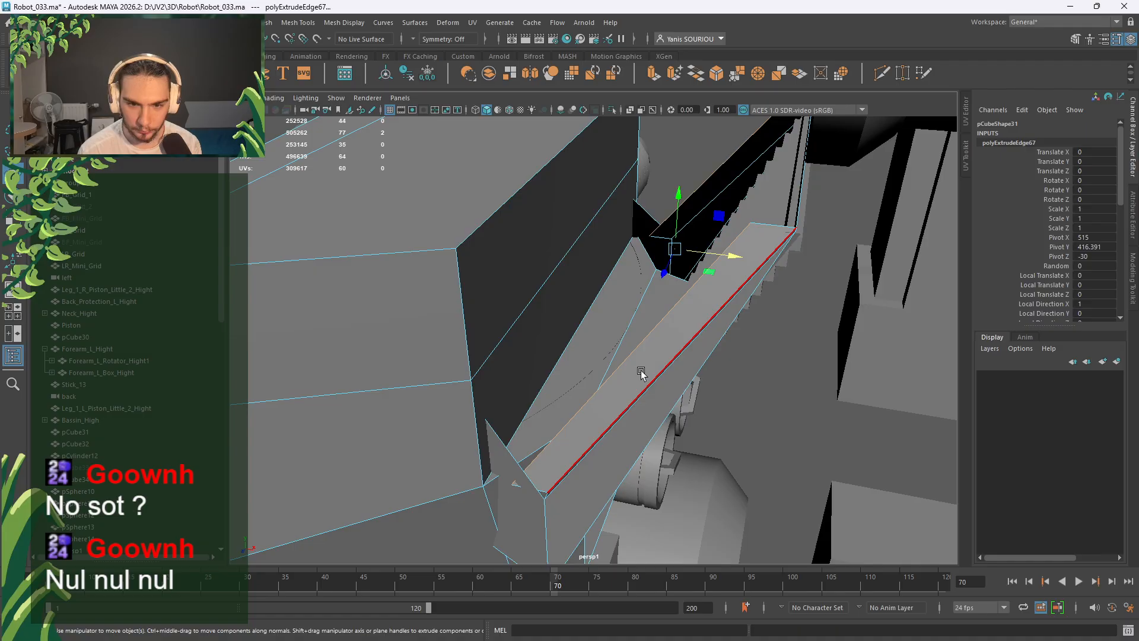
key(ctrl+z)
Scale the paired end vertices of pCube31's new strips along Z to even out the strip width.
right_drag(551, 302, 518, 306)
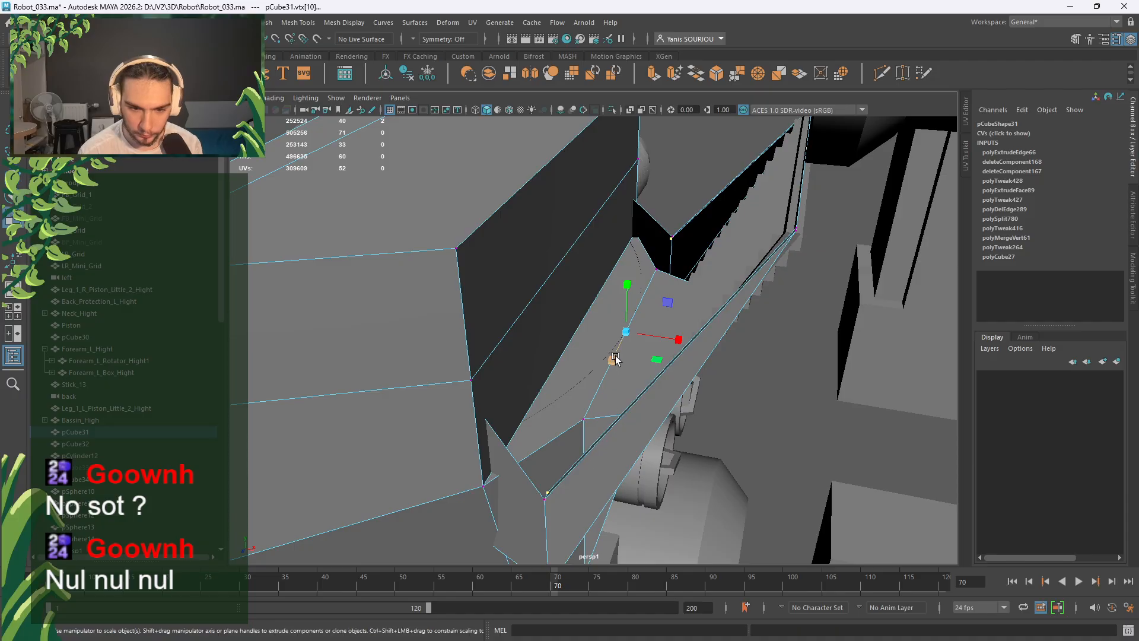
drag(613, 361, 572, 379)
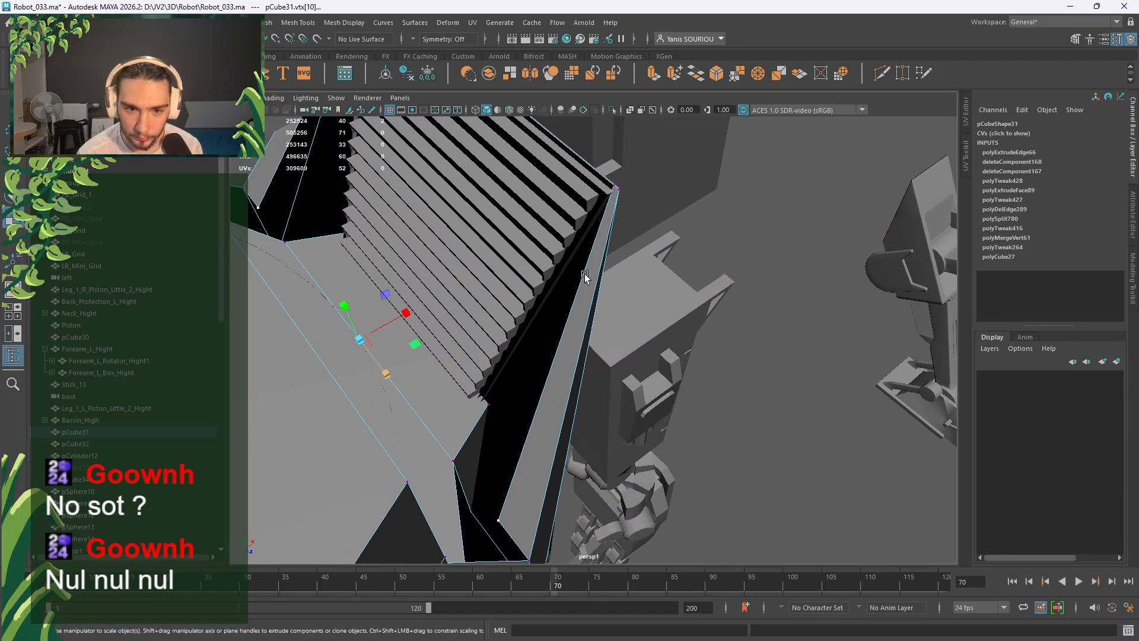
alt+drag(606, 186, 470, 235)
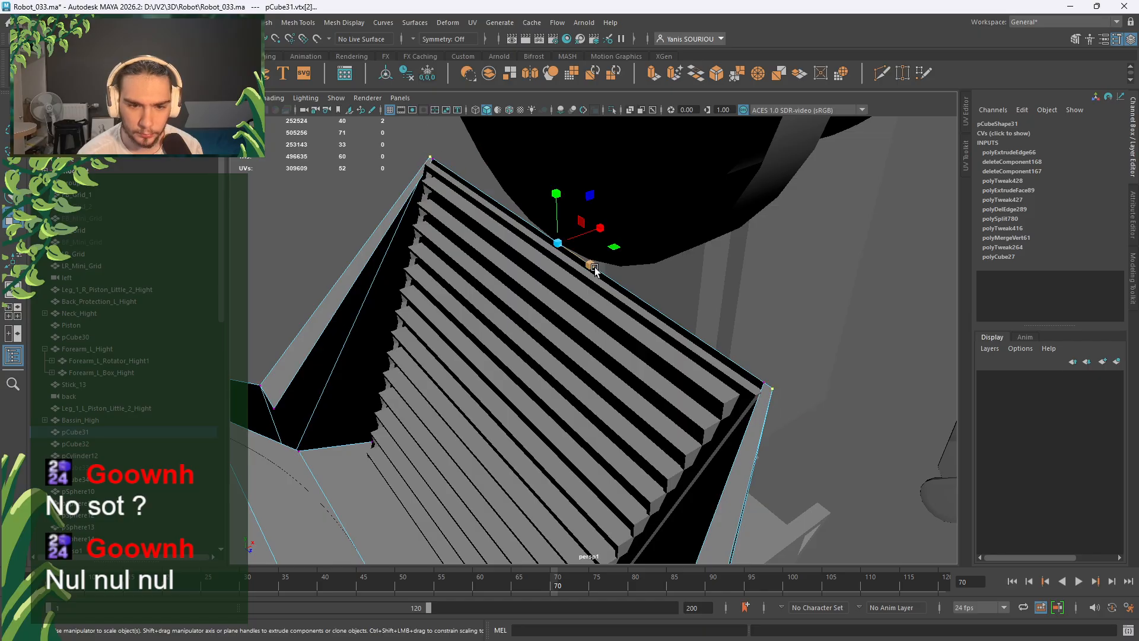
drag(595, 268, 596, 268)
click(759, 377)
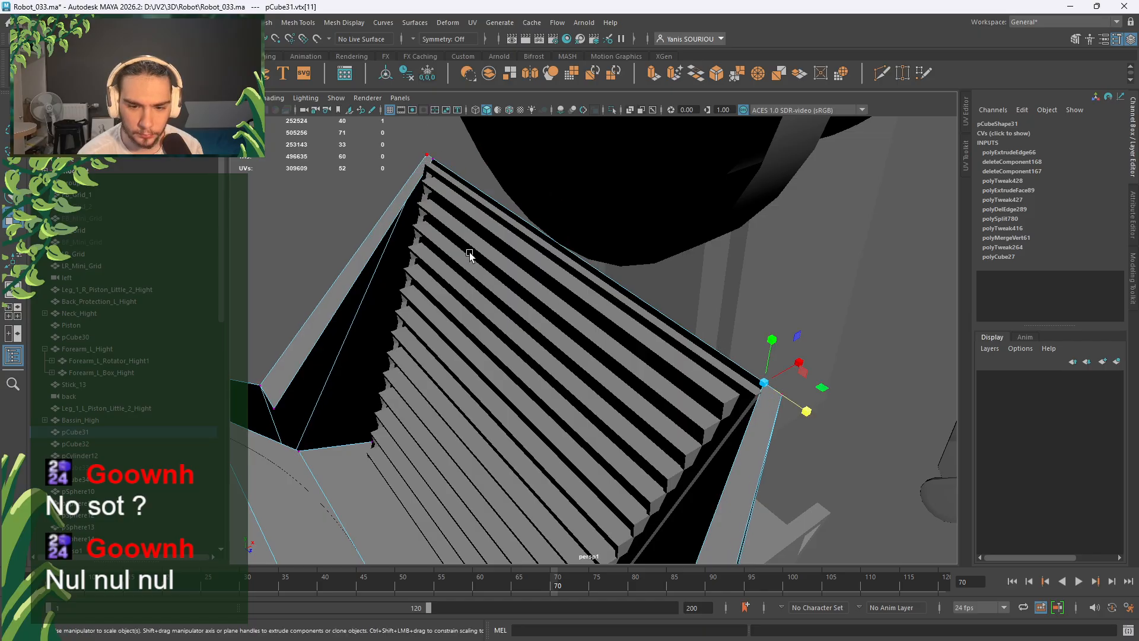
shift+click(442, 172)
drag(586, 264, 641, 315)
Extrude the two inner strip edges of pCube31 toward the waist panel and flatten them to scale 0 along X.
right_drag(681, 356, 680, 282)
click(679, 336)
shift+click(399, 212)
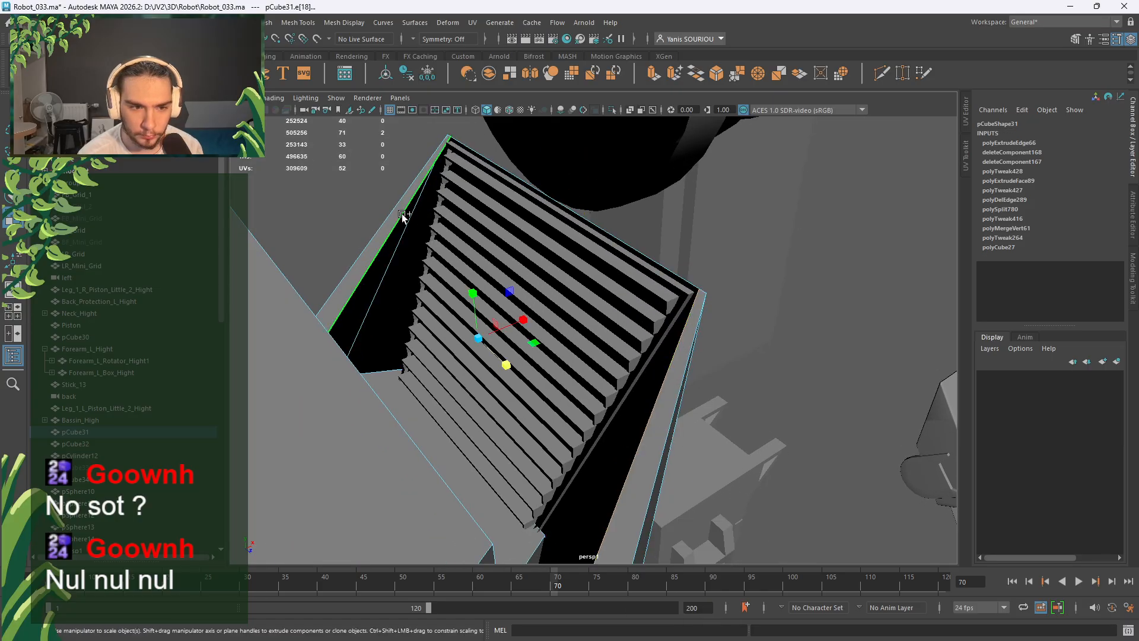
key(ctrl+e)
drag(521, 324, 505, 327)
alt+drag(506, 327, 477, 325)
alt+middle_drag(477, 324, 624, 333)
scroll(624, 334, up, 4)
alt+drag(623, 335, 505, 438)
drag(659, 242, 482, 304)
key(r)
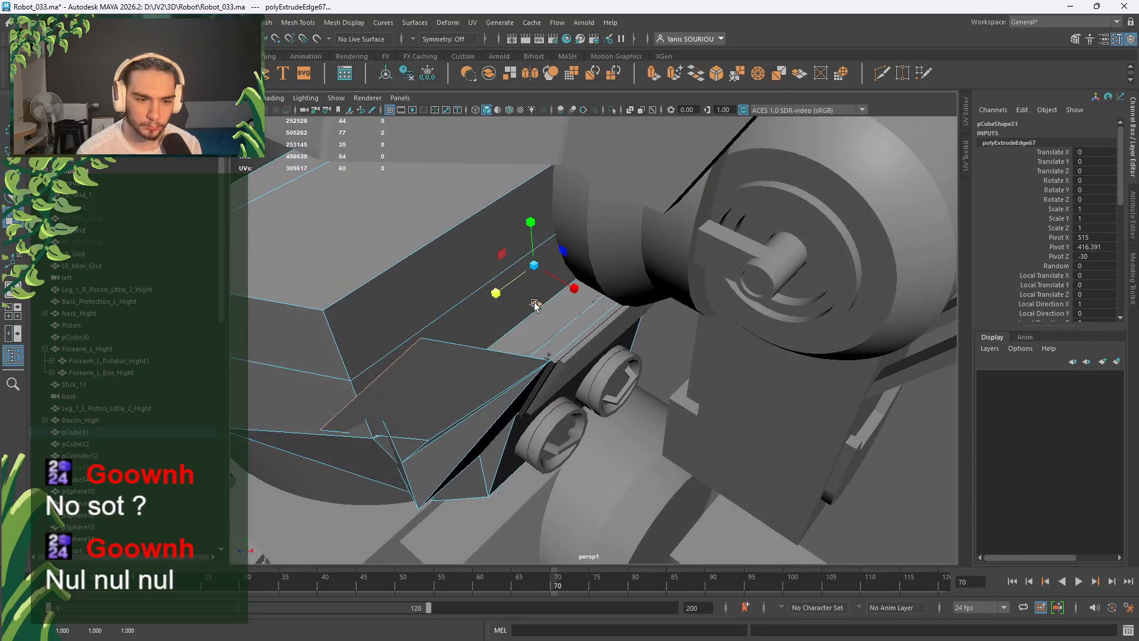
drag(572, 293, 495, 271)
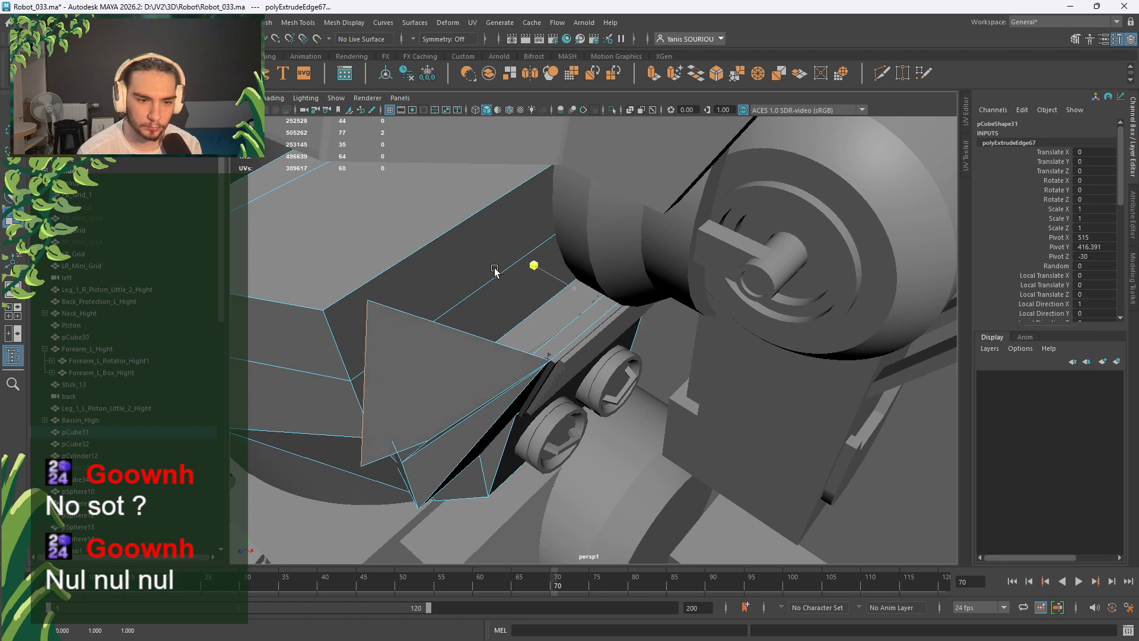
Fit pCube31's flattened edges against pCube32 by moving them inward along X, scaling them along Z and raising them.
alt+drag(499, 336, 559, 315)
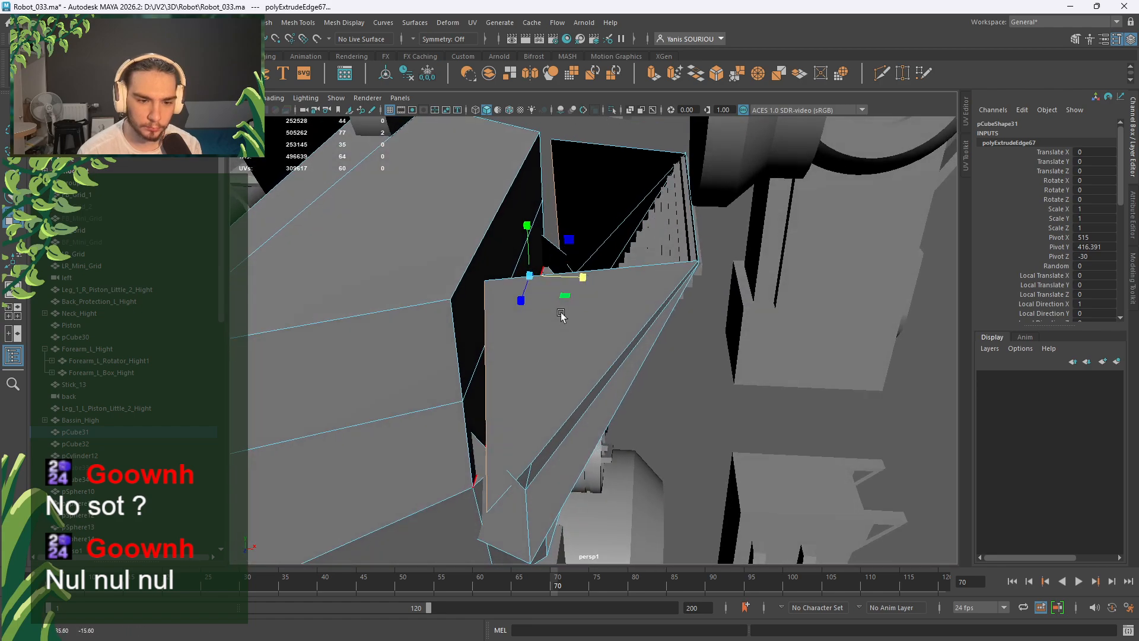
key(w)
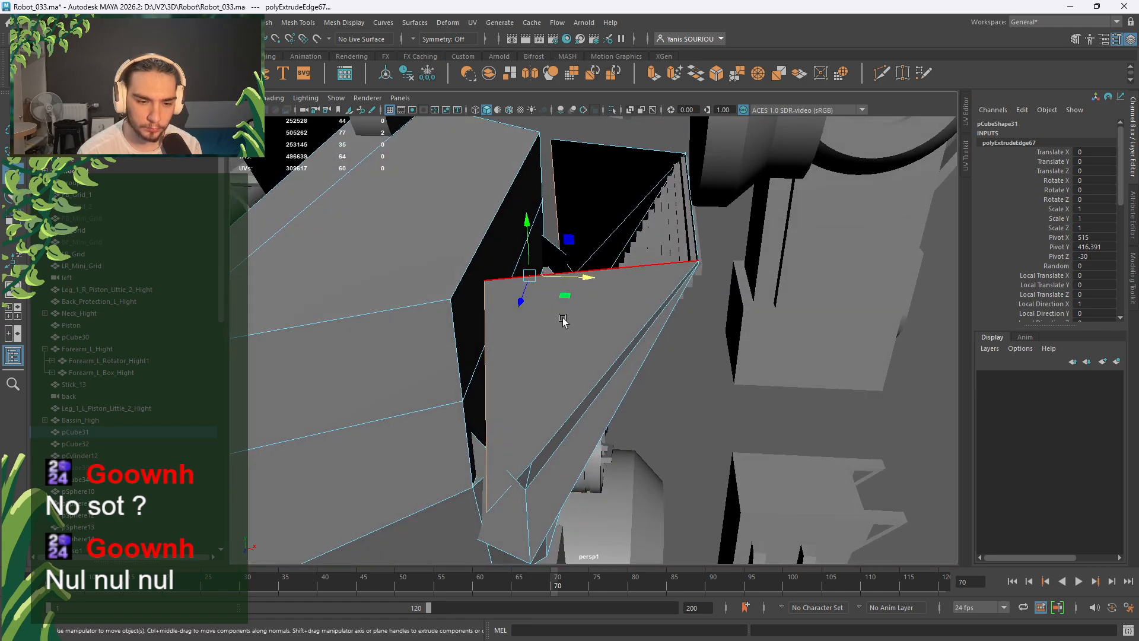
drag(586, 282, 548, 279)
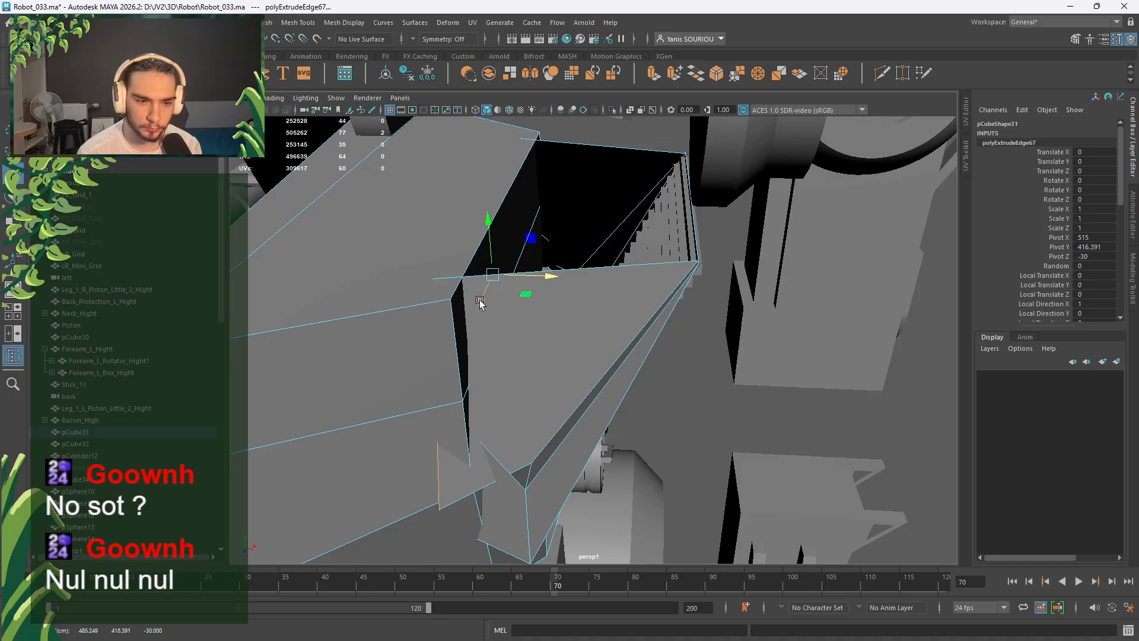
key(r)
drag(480, 301, 481, 292)
mouse_move(481, 292)
alt+mouse_down()
mouse_move(491, 314)
mouse_move(499, 289)
alt+mouse_up()
key(w)
drag(497, 249, 511, 214)
Scale pCube31's extruded edges along Z and select two of their vertices beside the waist panel pCube32.
alt+drag(532, 251, 571, 360)
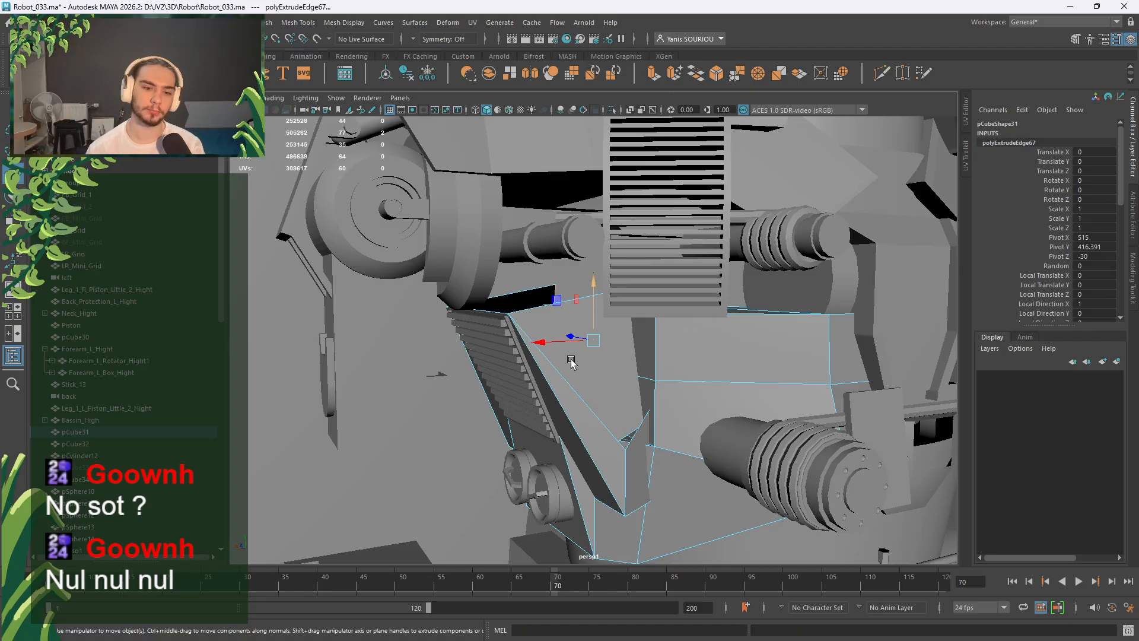
alt+drag(571, 358, 647, 369)
key(r)
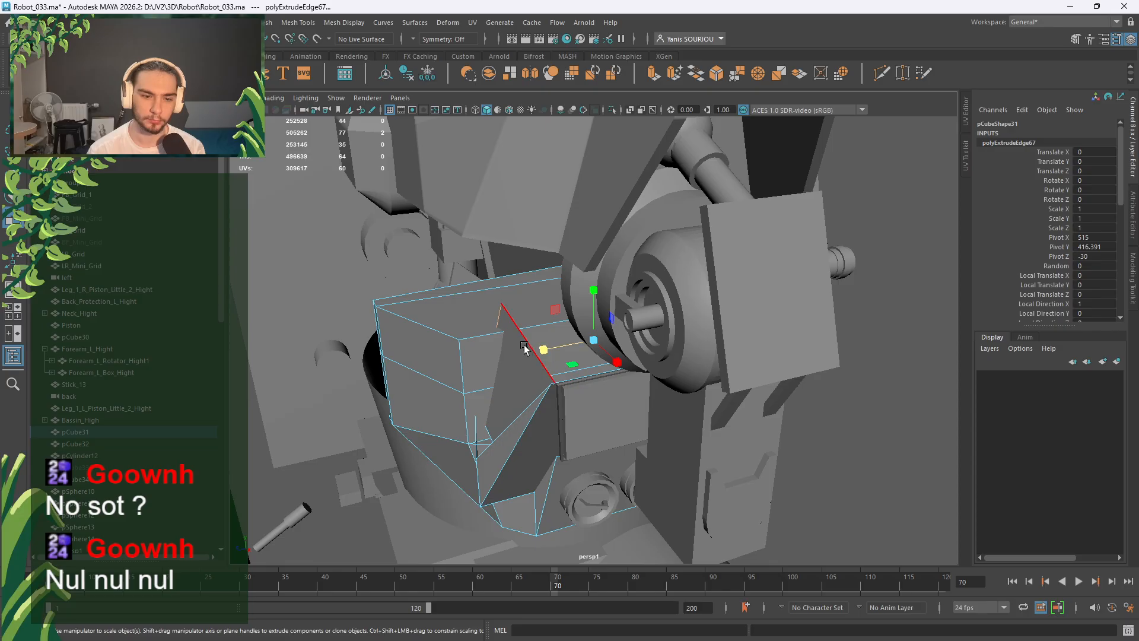
right_drag(508, 328, 500, 308)
alt+drag(500, 308, 679, 306)
drag(580, 290, 558, 326)
scroll(652, 398, up, 4)
alt+middle_drag(686, 428, 595, 353)
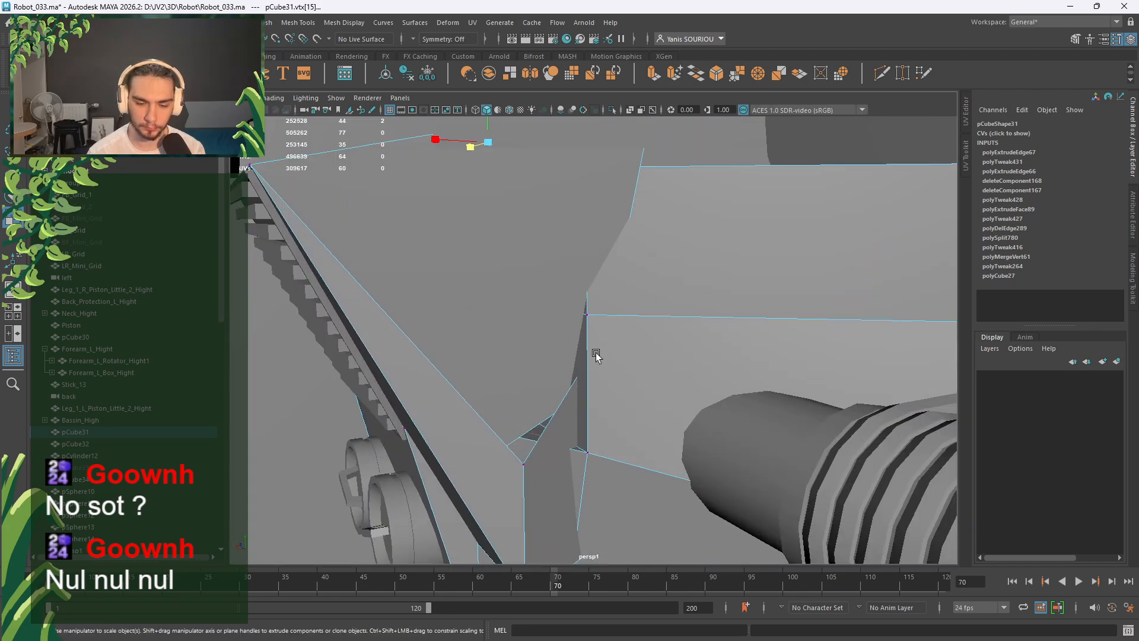
scroll(595, 355, up, 3)
alt+drag(595, 356, 561, 398)
Bridge the open edges of pCube31 at the lower back corner next to pCube32.
right_click(567, 302)
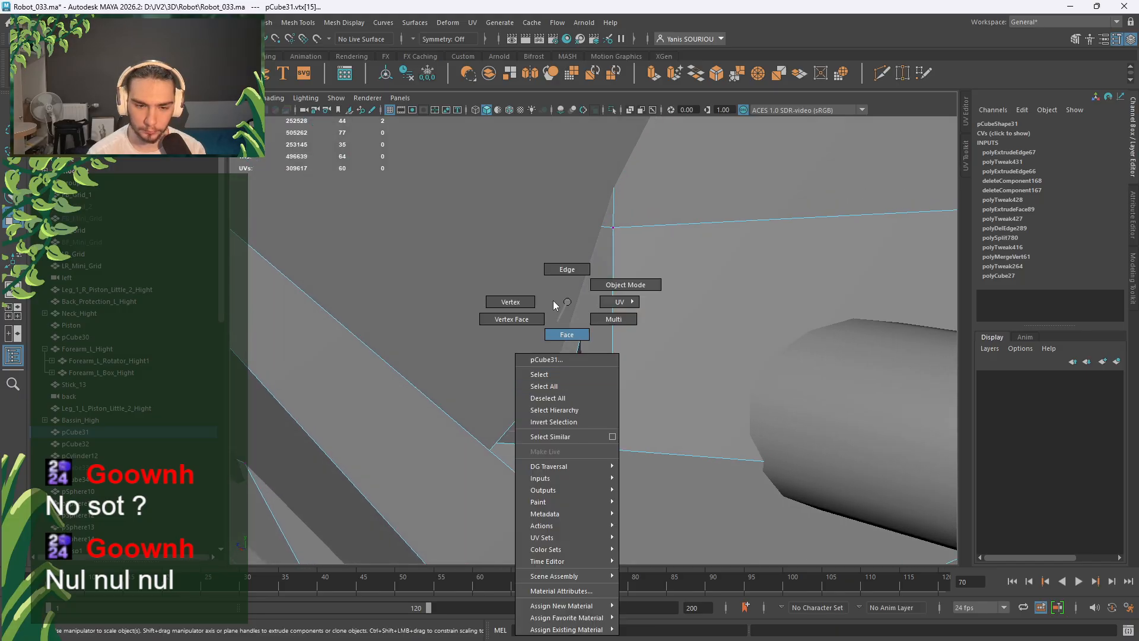
click(565, 269)
click(550, 388)
shift+click(567, 396)
shift+right_click(568, 397)
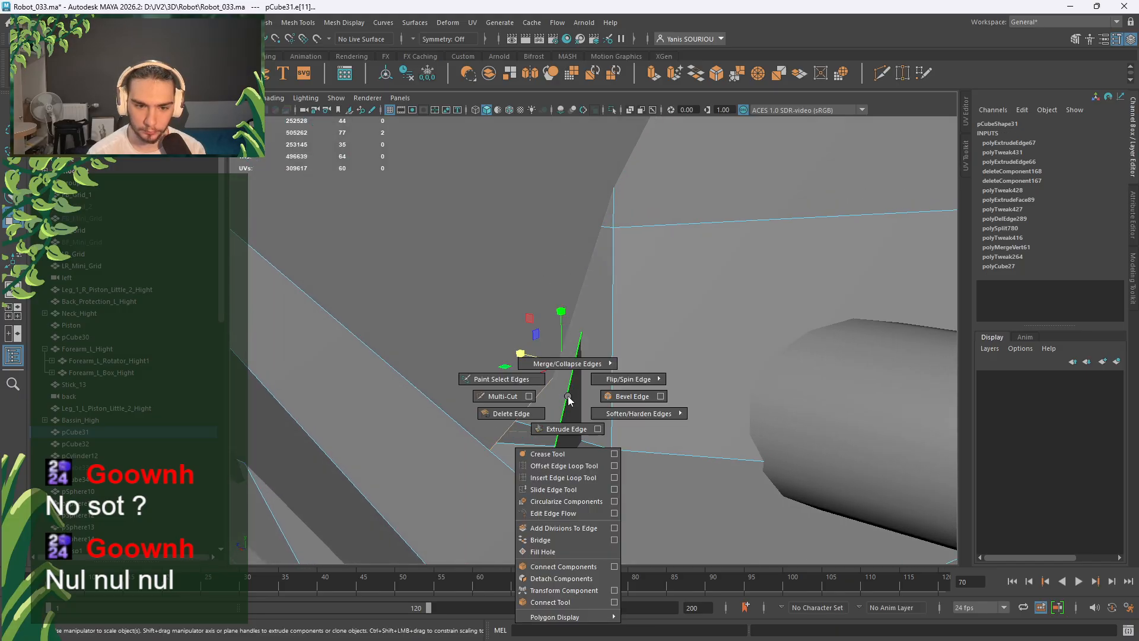
click(564, 541)
alt+drag(567, 469, 630, 442)
key(ctrl+z)
right_drag(591, 302, 591, 270)
shift+right_click(555, 336)
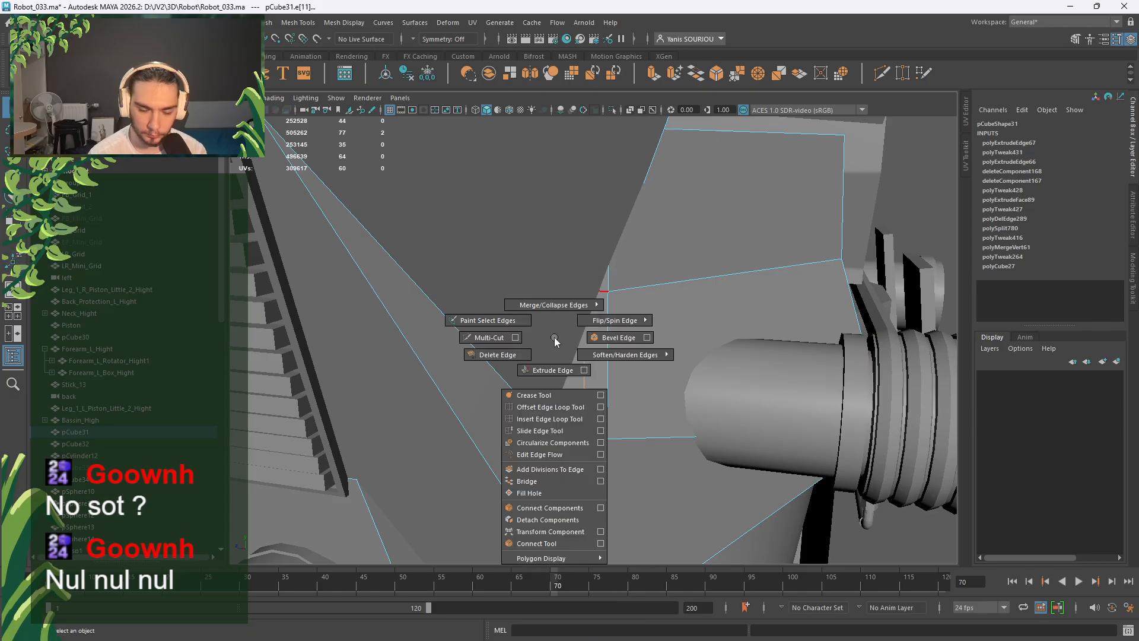
click(543, 481)
alt+drag(543, 475, 605, 438)
right_drag(577, 302, 571, 390)
right_drag(528, 297, 529, 297)
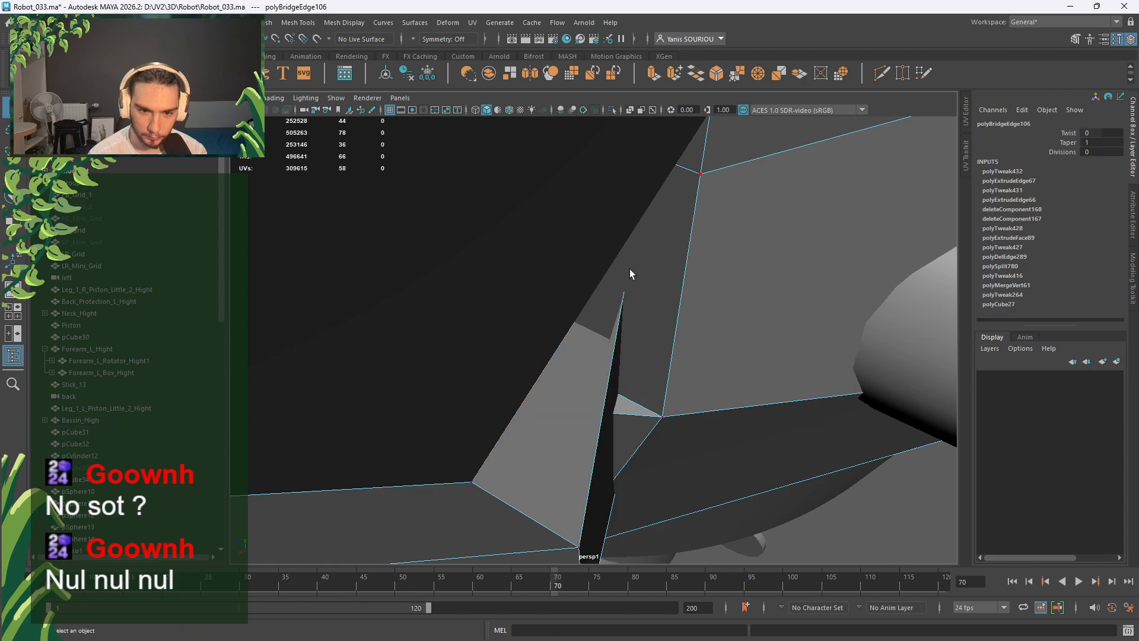
Examine pCube31's bridged corner against pCube32, and select pCube31 as a whole object framed in the view.
click(629, 269)
alt+drag(628, 283, 577, 364)
right_drag(578, 303, 643, 272)
alt+drag(599, 332, 524, 461)
key(ctrl+z)
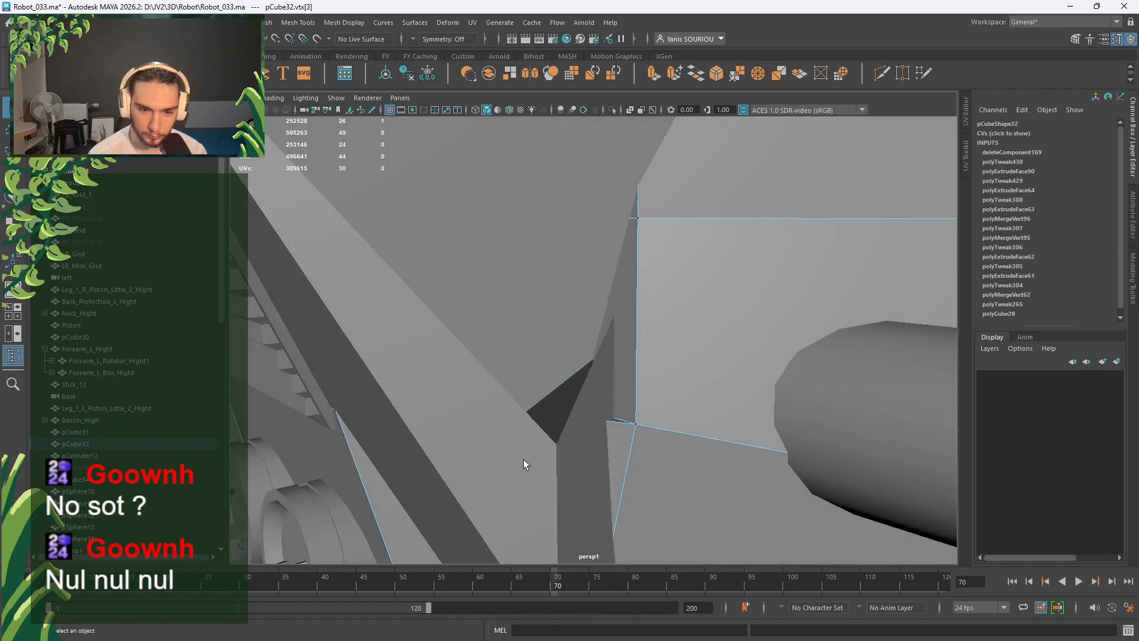
alt+right_drag(475, 444, 245, 388)
alt+drag(248, 392, 378, 395)
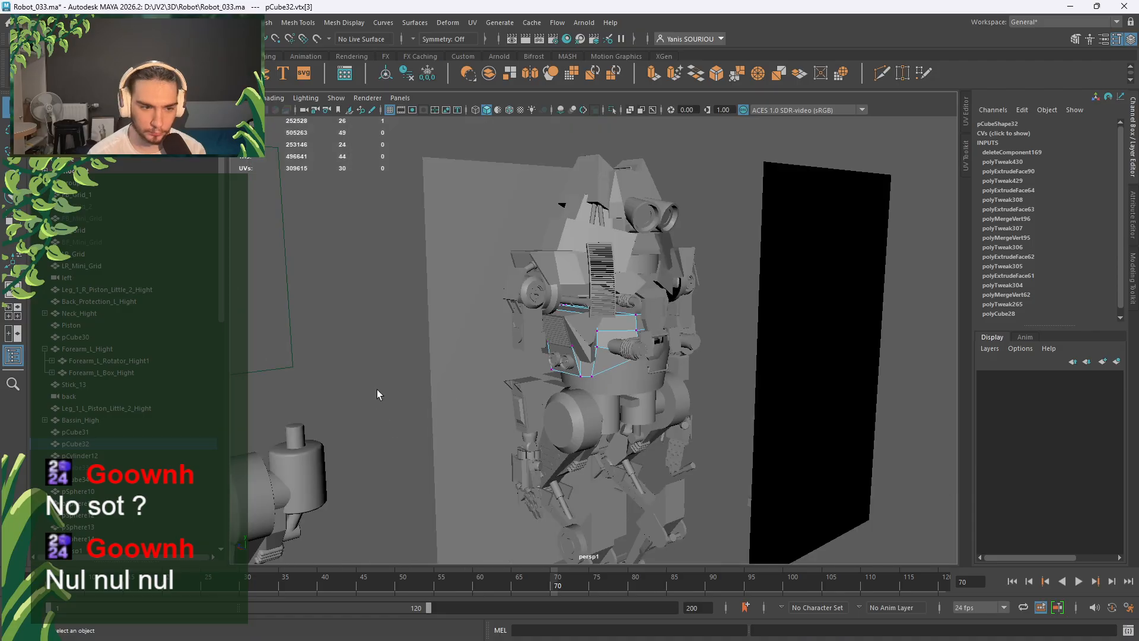
right_drag(385, 320, 436, 272)
scroll(564, 364, up, 6)
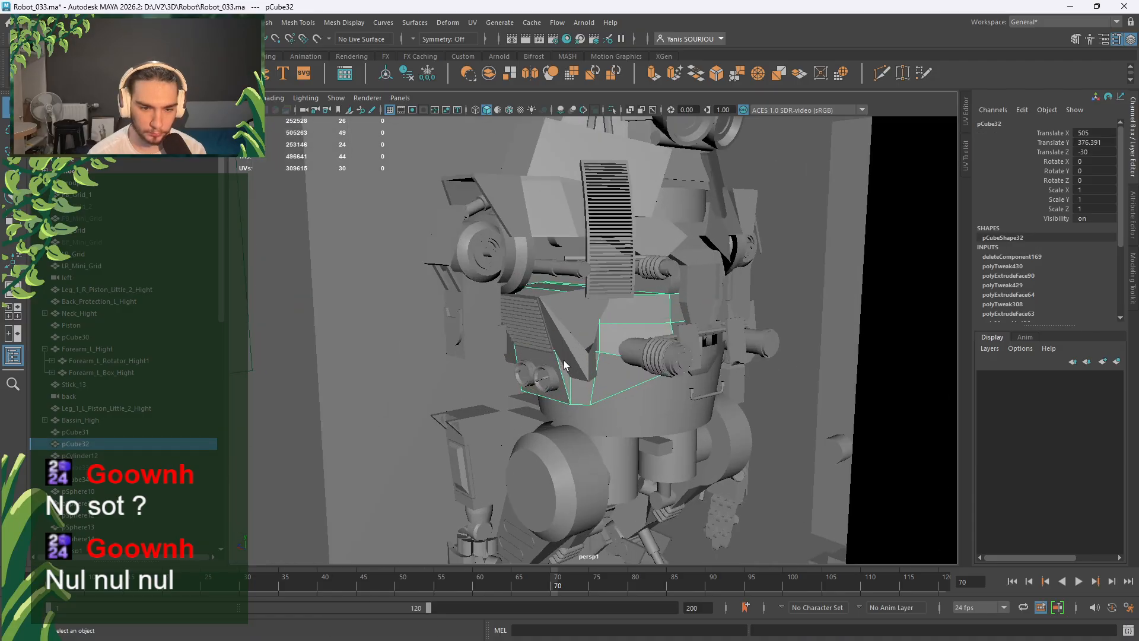
click(569, 359)
key(f)
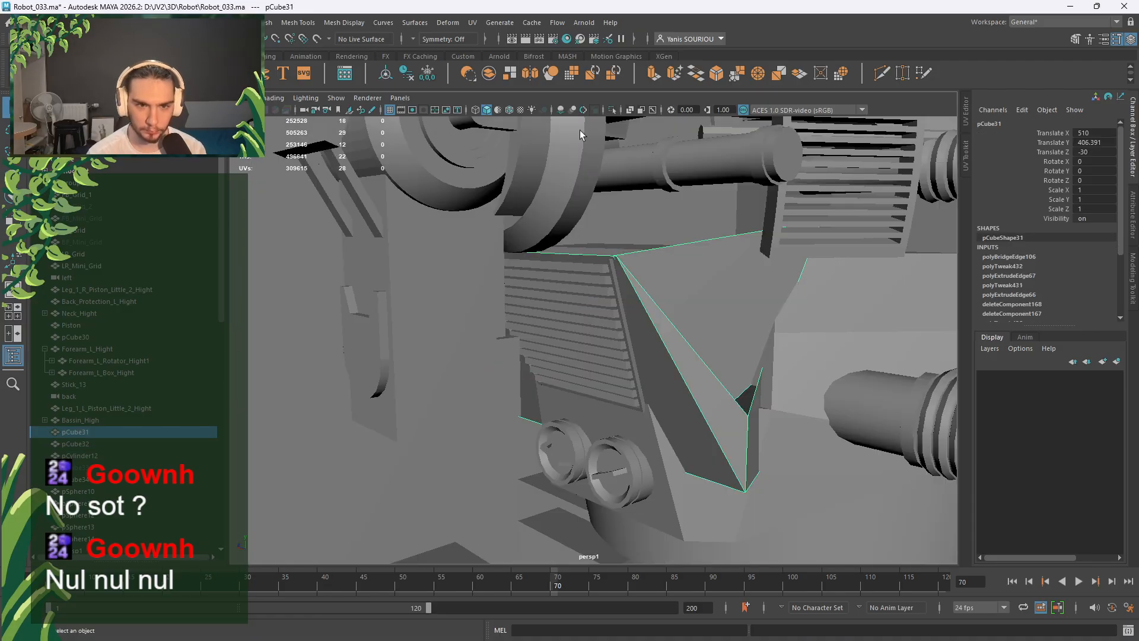
Isolate pCube31 and move its inner lower edge along Y until it lines up with the neighbouring corner edge.
click(612, 109)
right_drag(806, 378, 765, 288)
alt+drag(860, 369, 596, 468)
click(580, 393)
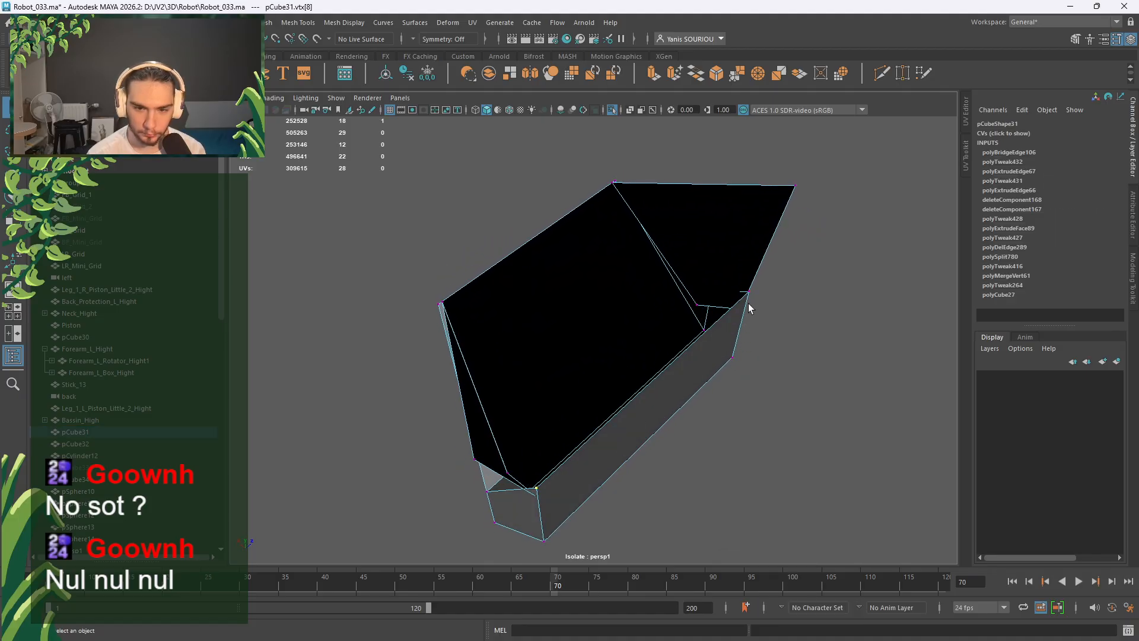
right_drag(685, 388, 661, 378)
click(664, 379)
alt+drag(663, 379, 683, 410)
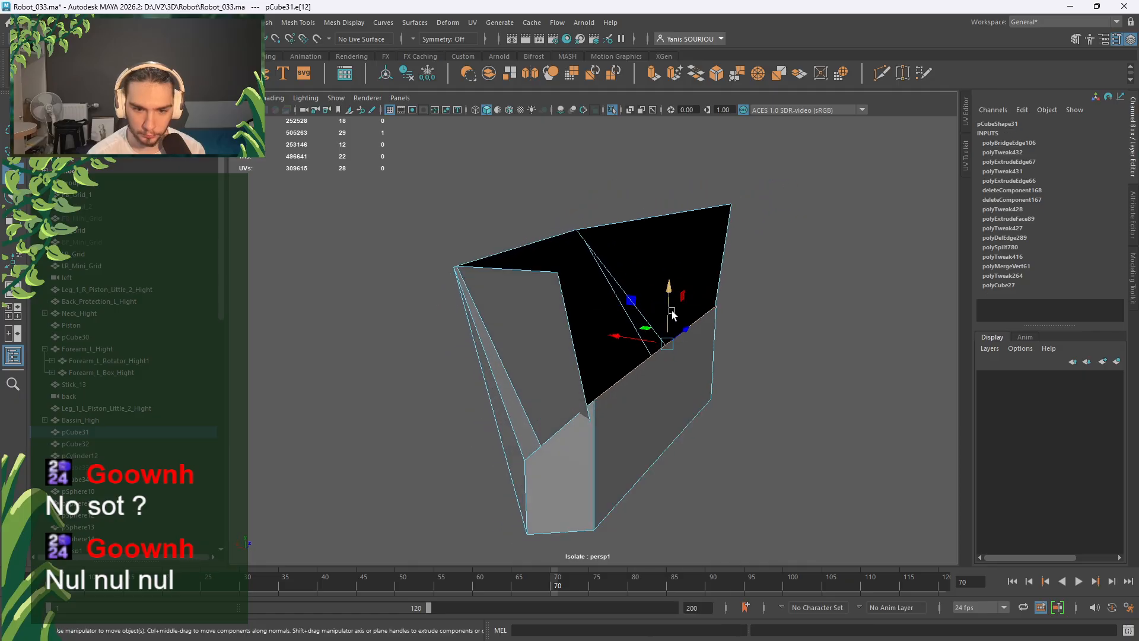
drag(669, 317, 671, 360)
alt+drag(679, 404, 668, 374)
key(ctrl+z)
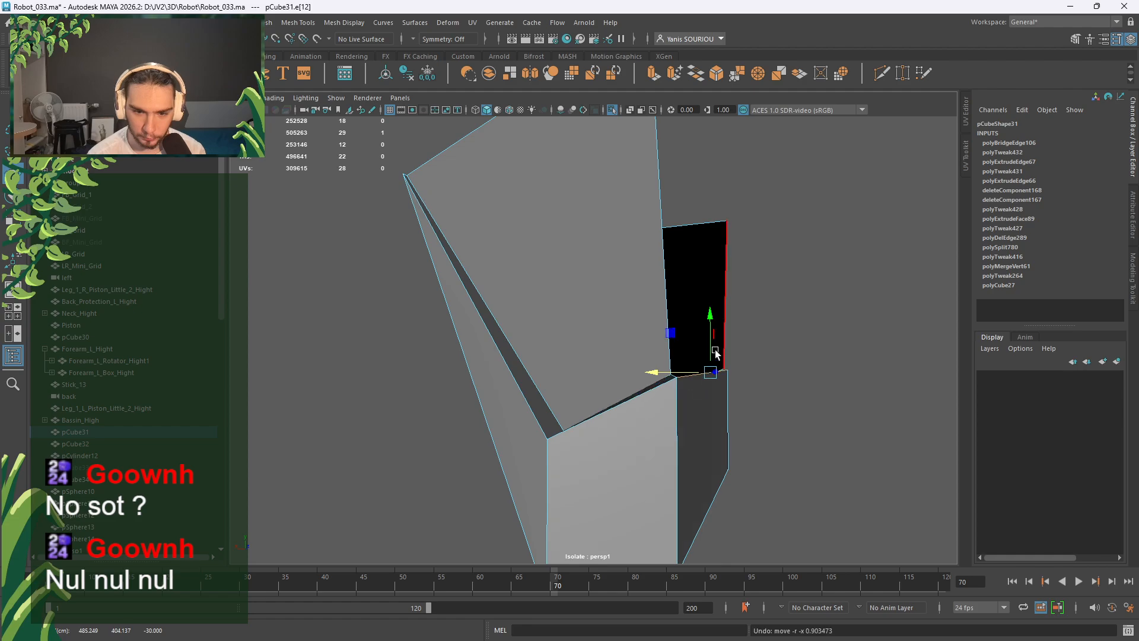
key(c)
middle_drag(630, 388, 658, 378)
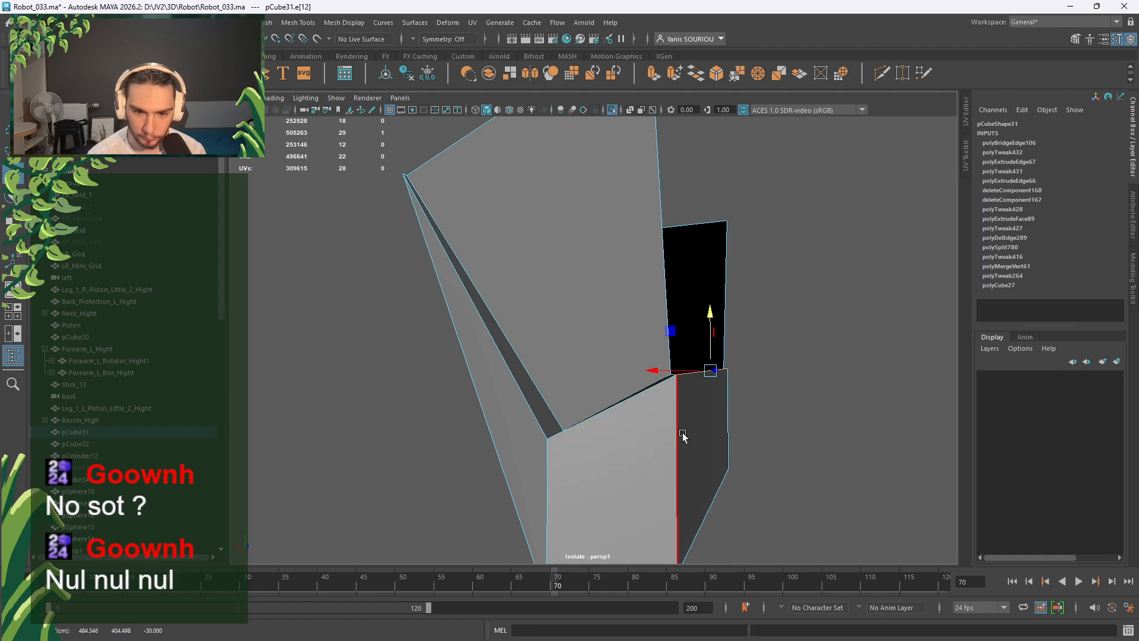
Bridge the two open edges across the narrow gap at the end of pCube31's lower block.
alt+drag(683, 432, 750, 328)
scroll(749, 328, up, 3)
alt+middle_drag(750, 328, 646, 290)
right_drag(814, 303, 814, 268)
click(583, 292)
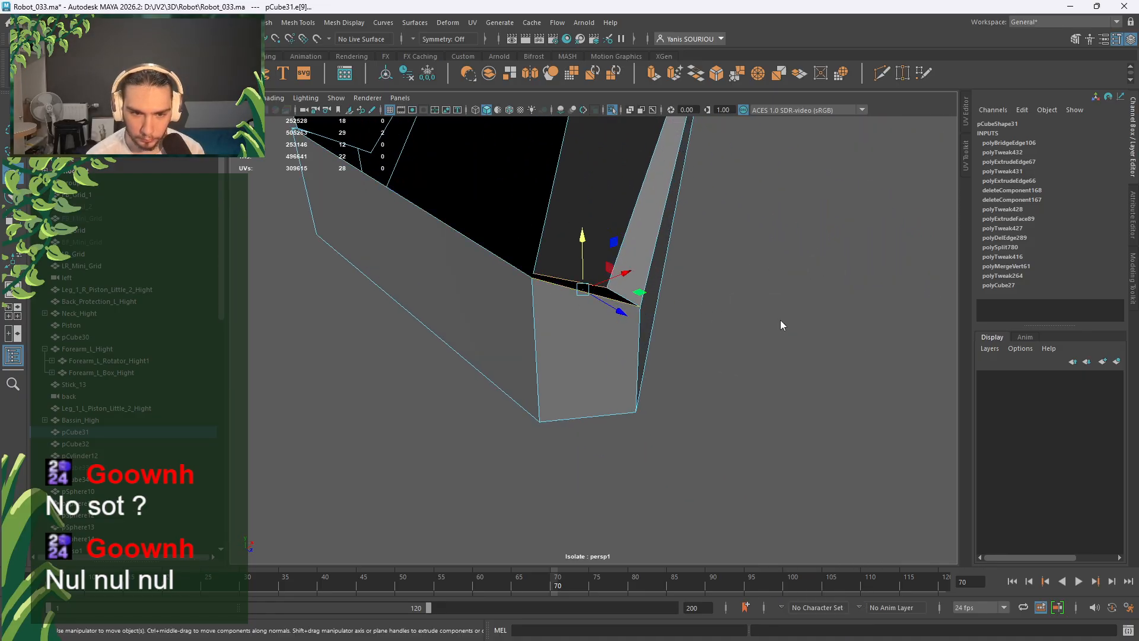
shift+right_drag(780, 320, 763, 464)
alt+drag(669, 356, 789, 416)
Insert edge loops with Multi-Cut across pCube31, one through the middle and one near each end.
click(881, 76)
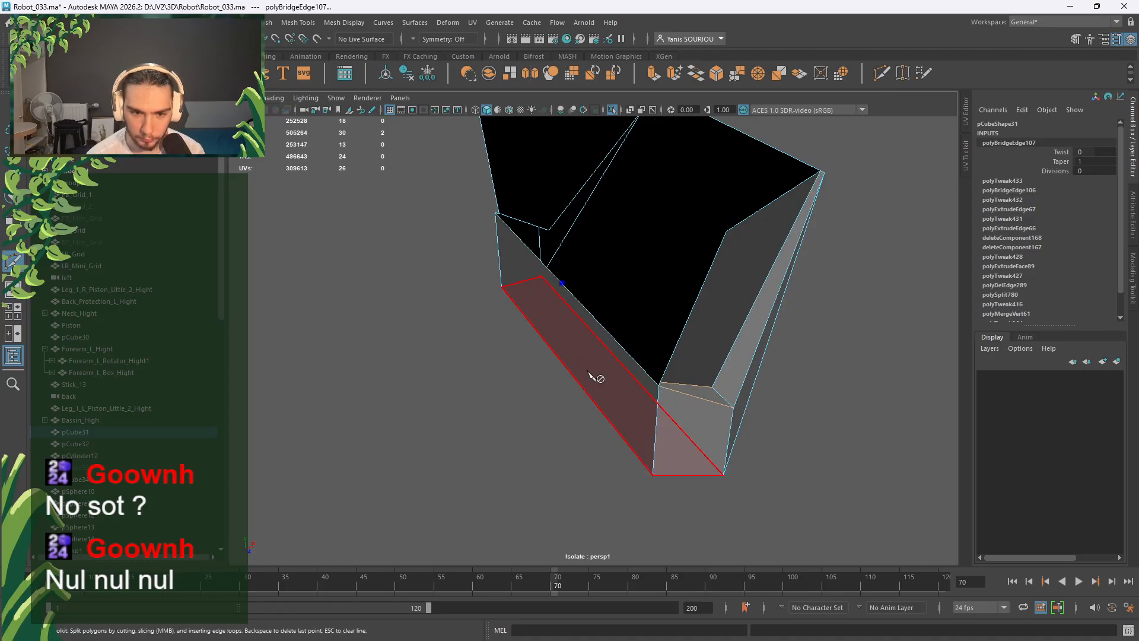
alt+drag(584, 387, 599, 406)
key(Return)
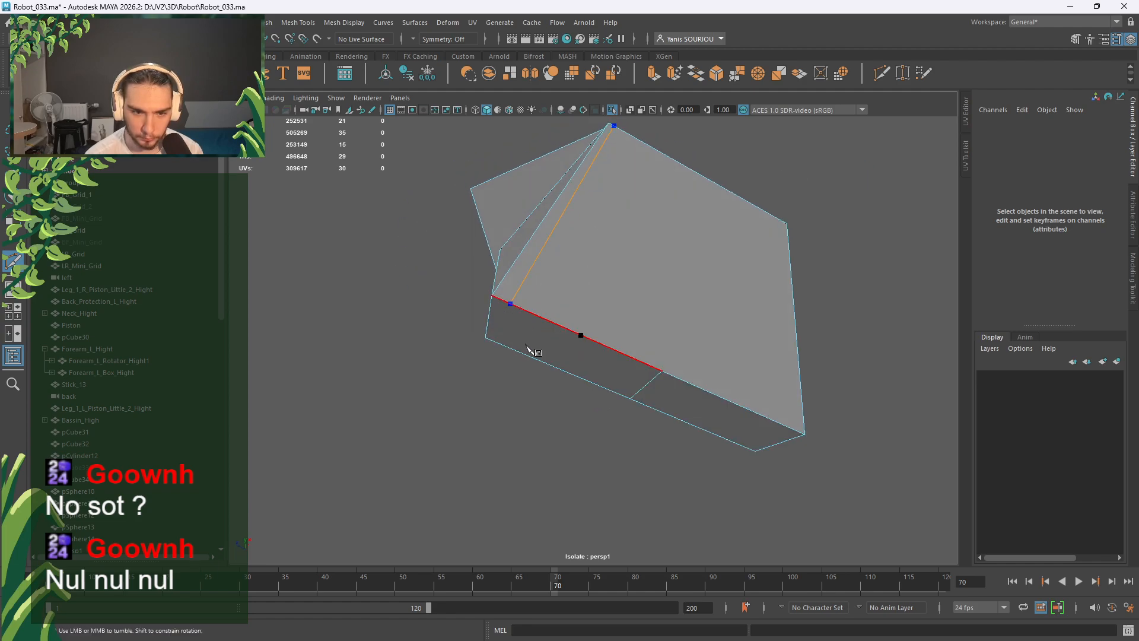
alt+drag(486, 362, 632, 356)
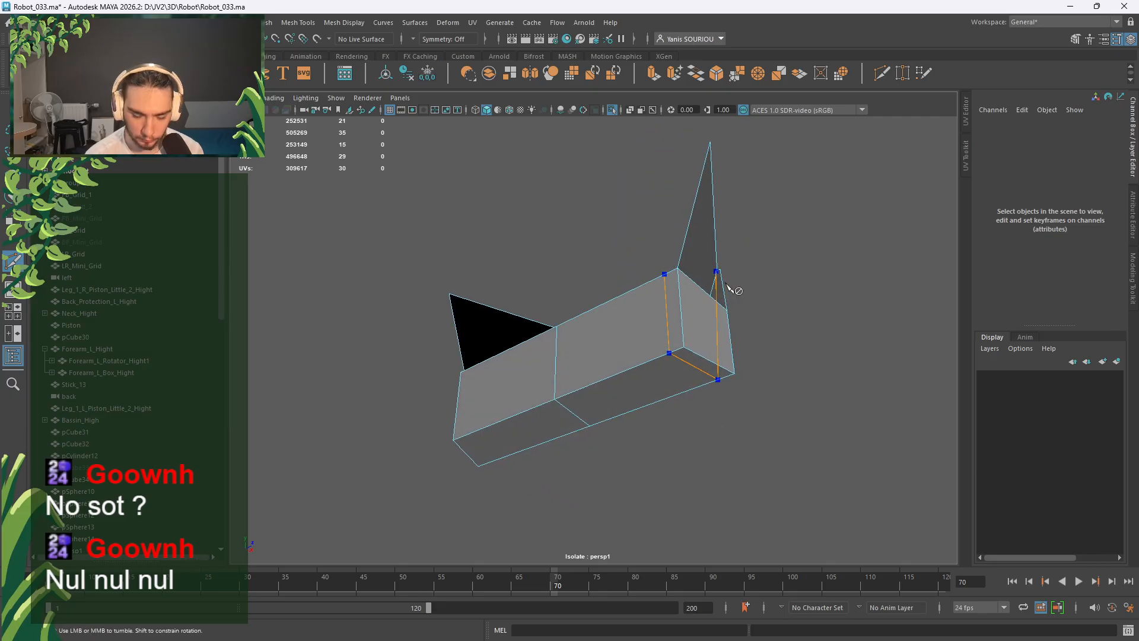
alt+drag(783, 371, 583, 418)
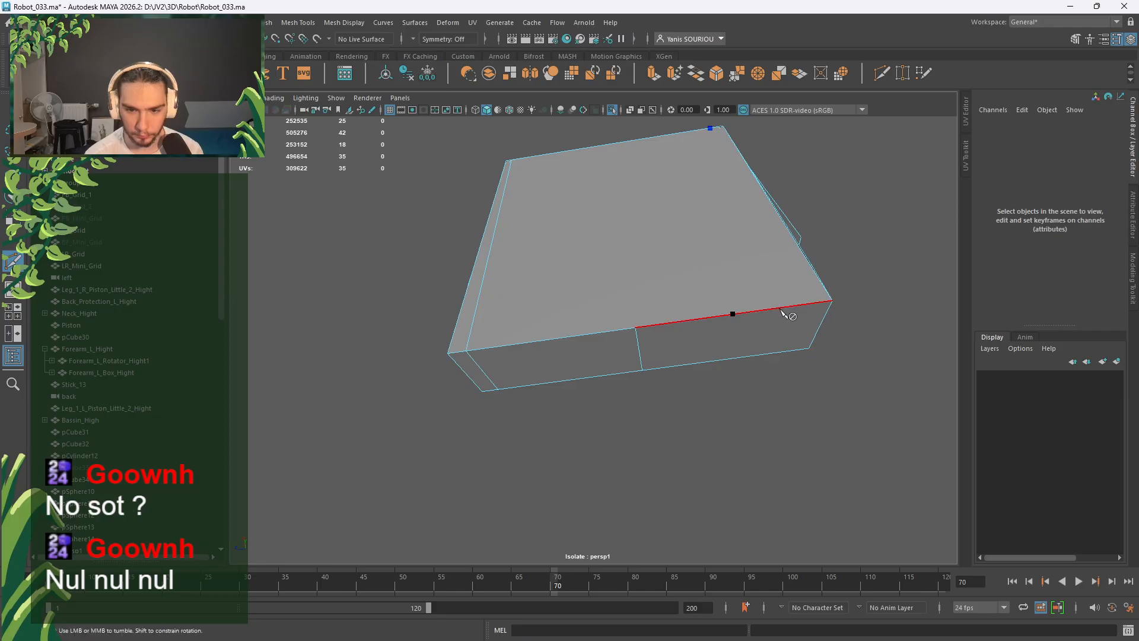
alt+drag(906, 372, 513, 313)
alt+drag(395, 306, 487, 365)
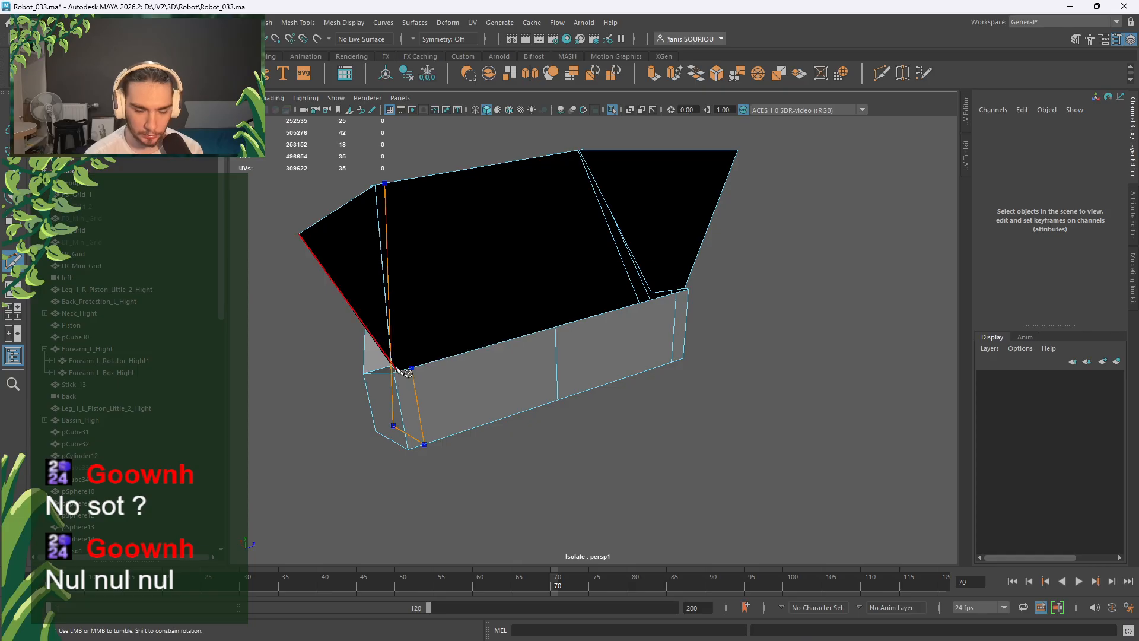
key(f)
Delete the middle edge loop of pCube31.
right_drag(580, 301, 581, 418)
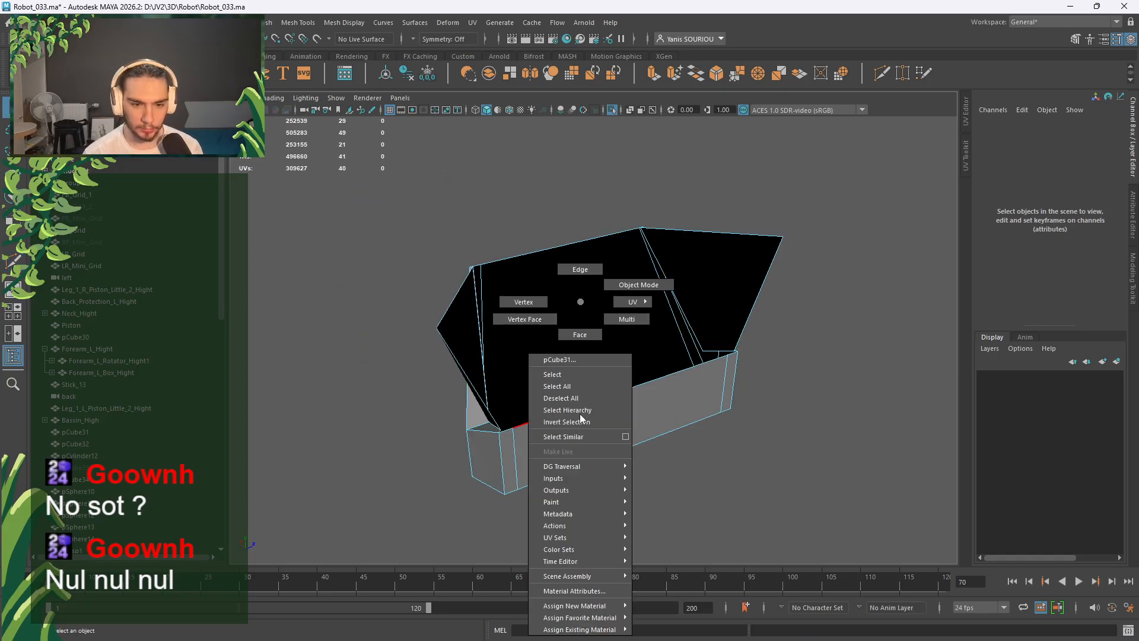
right_drag(547, 294, 584, 262)
double_click(629, 406)
alt+drag(629, 405, 793, 381)
Snap the upper vertex of pCube31's end loop onto the nearby vertex where the inner flange meets the block.
shift+right_drag(806, 408, 779, 431)
right_drag(617, 243, 566, 244)
alt+drag(652, 265, 646, 288)
key(f)
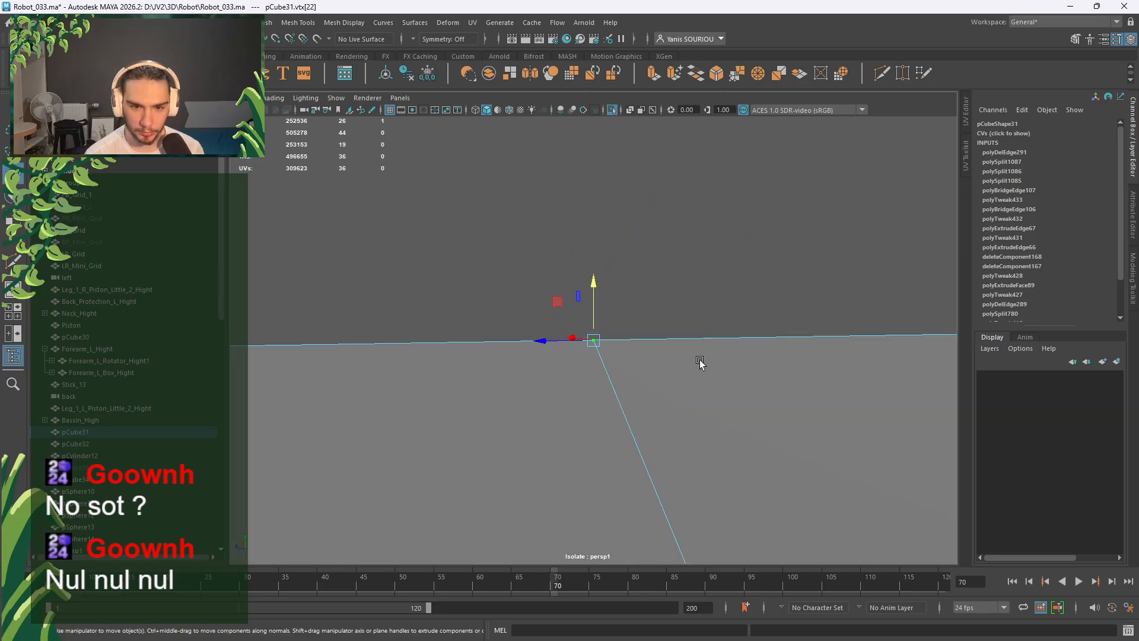
alt+drag(724, 382, 767, 423)
alt+middle_drag(767, 422, 686, 442)
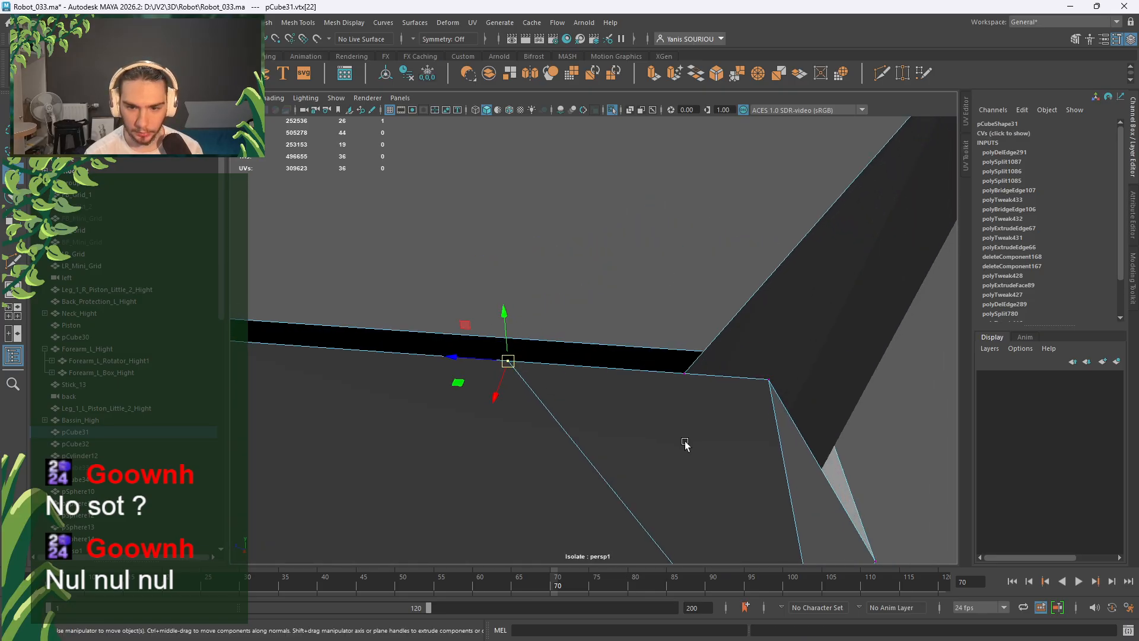
alt+drag(686, 443, 689, 474)
key(v)
middle_drag(692, 386, 690, 383)
alt+drag(688, 383, 653, 388)
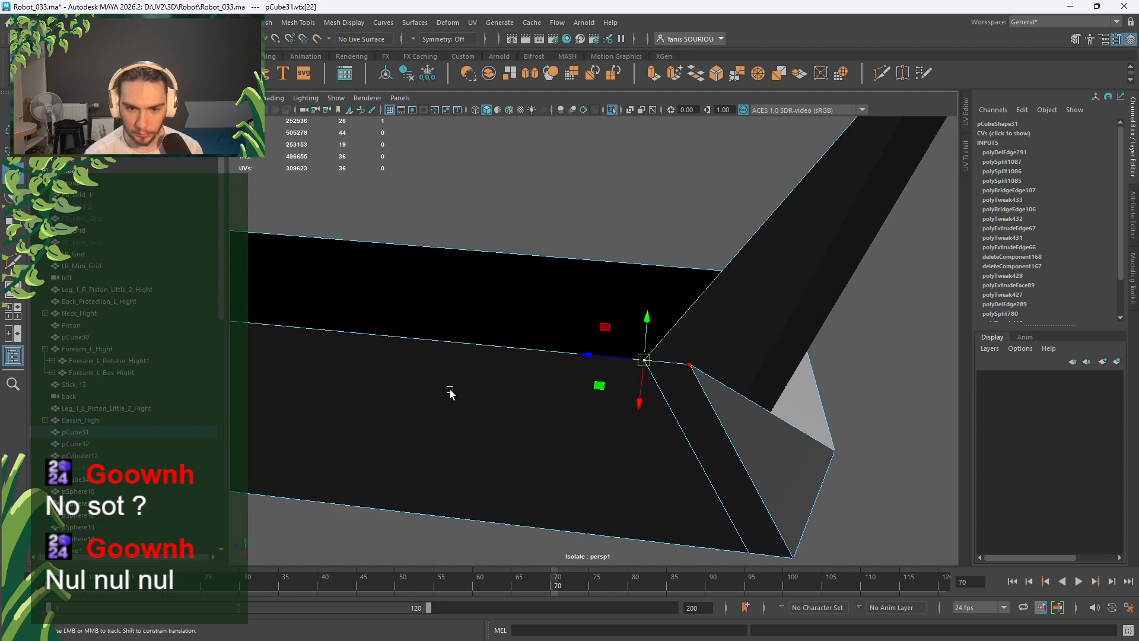
Snap the other loop vertex onto pCube31's adjacent upper corner, and merge the overlapping vertices of the whole mesh.
alt+middle_drag(450, 389, 801, 417)
scroll(585, 392, down, 1)
scroll(586, 392, down, 1)
alt+middle_drag(392, 382, 556, 400)
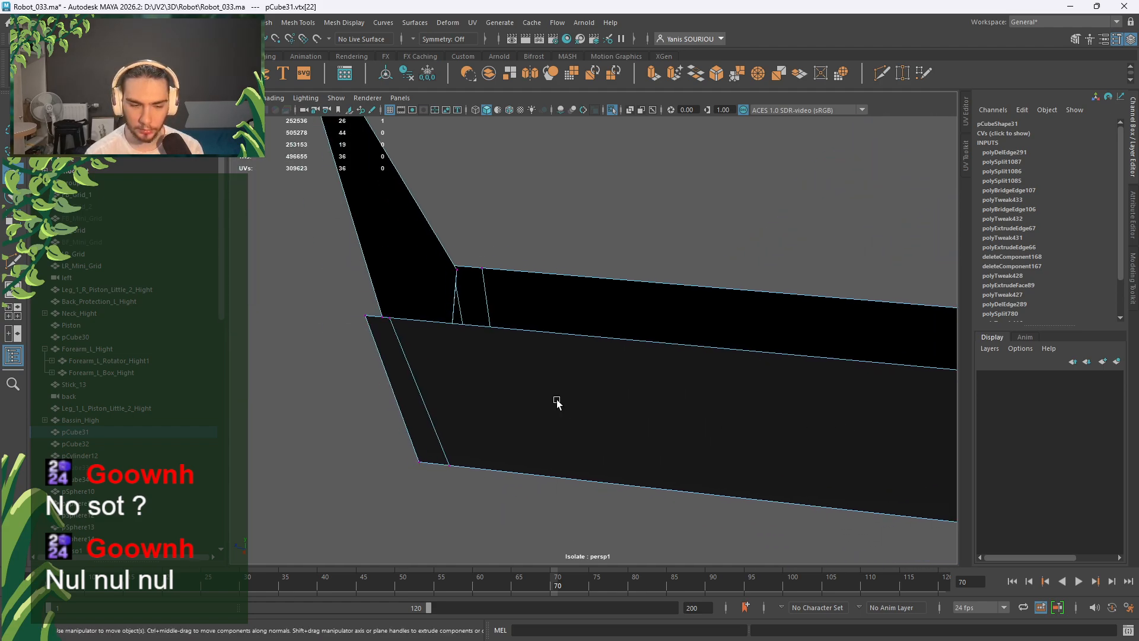
alt+drag(557, 401, 557, 350)
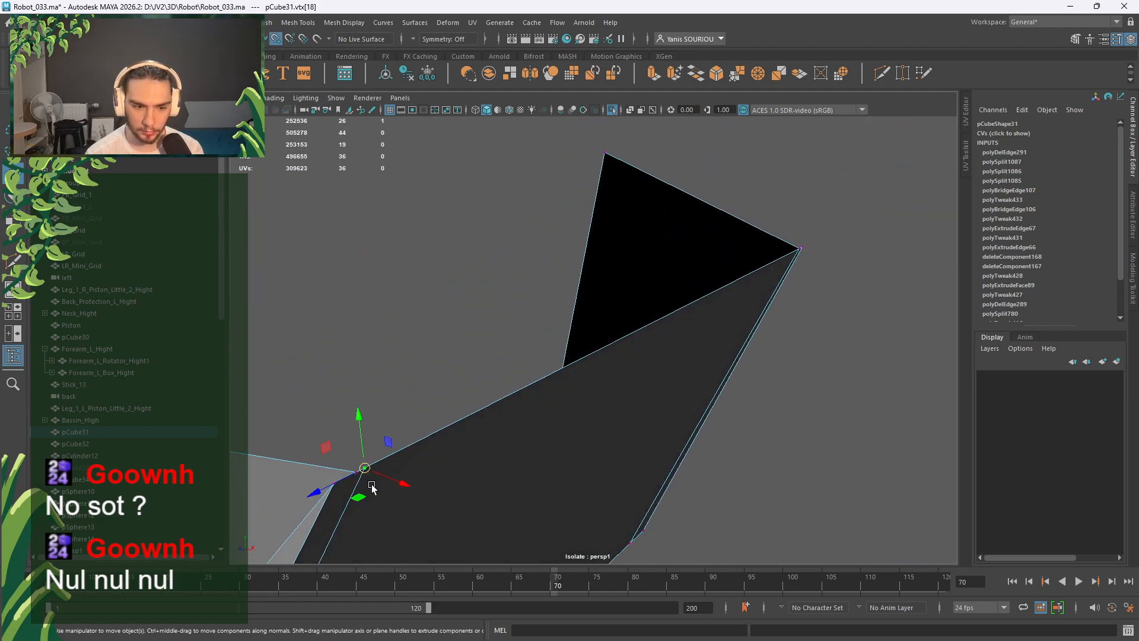
scroll(366, 488, down, 6)
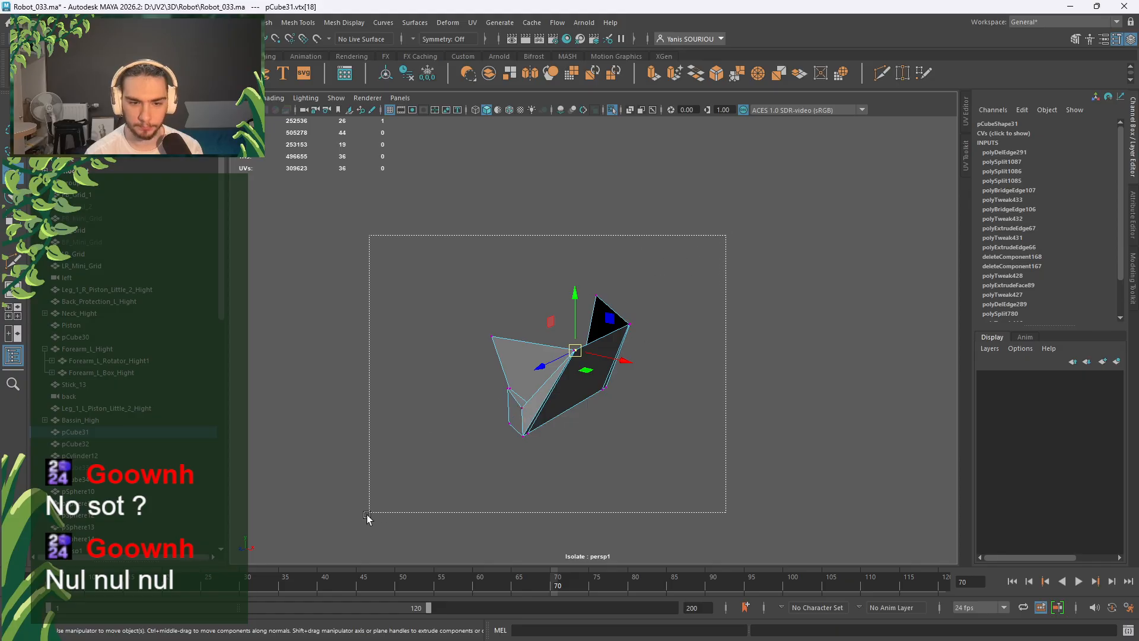
shift+right_drag(683, 301, 720, 231)
Extrude the three open upper edges of pCube31 upward along Y.
scroll(562, 290, up, 4)
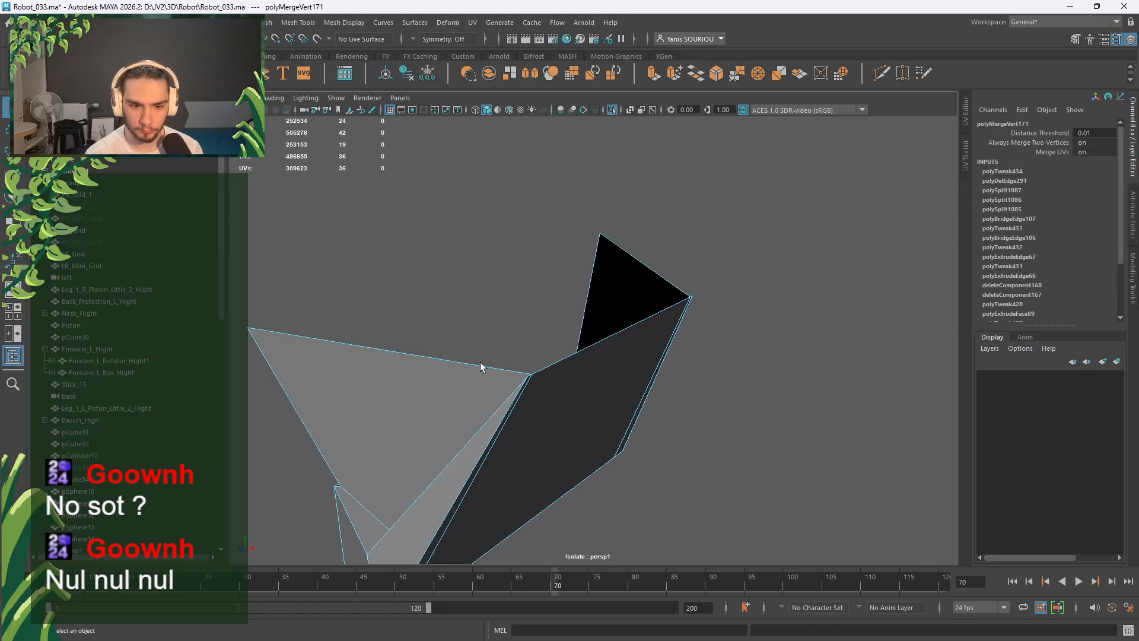
shift+click(645, 276)
shift+drag(544, 265, 555, 162)
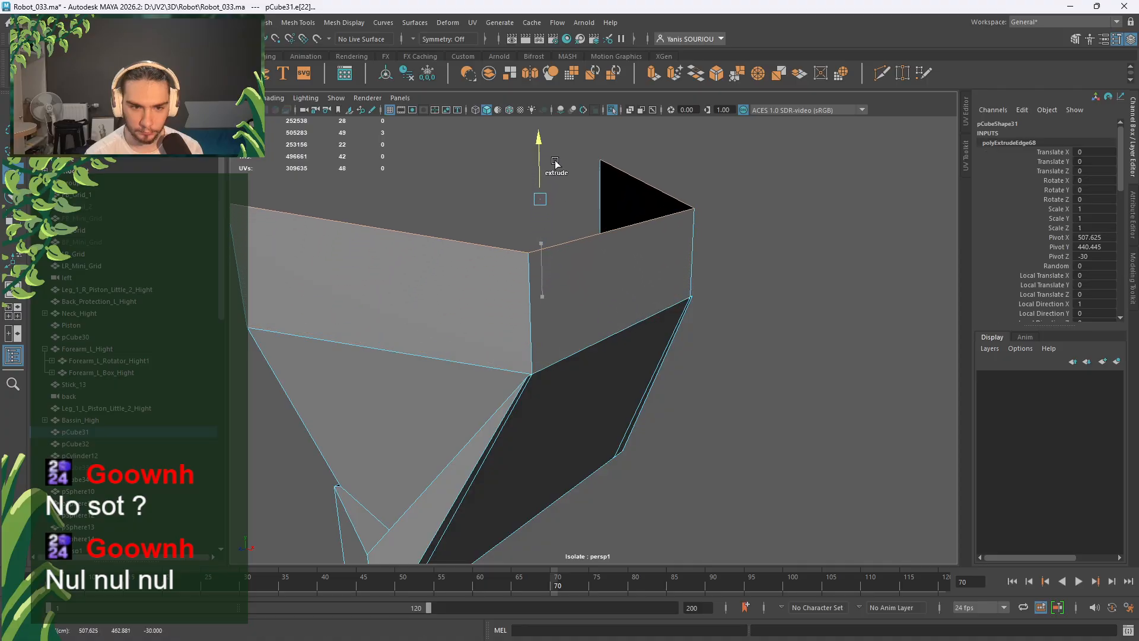
Show the full robot again and raise pCube31's extruded upper edges further along Y toward the torso plates.
click(611, 109)
alt+drag(783, 298, 709, 321)
scroll(537, 371, up, 4)
alt+drag(535, 373, 615, 338)
scroll(518, 345, down, 4)
scroll(570, 367, up, 4)
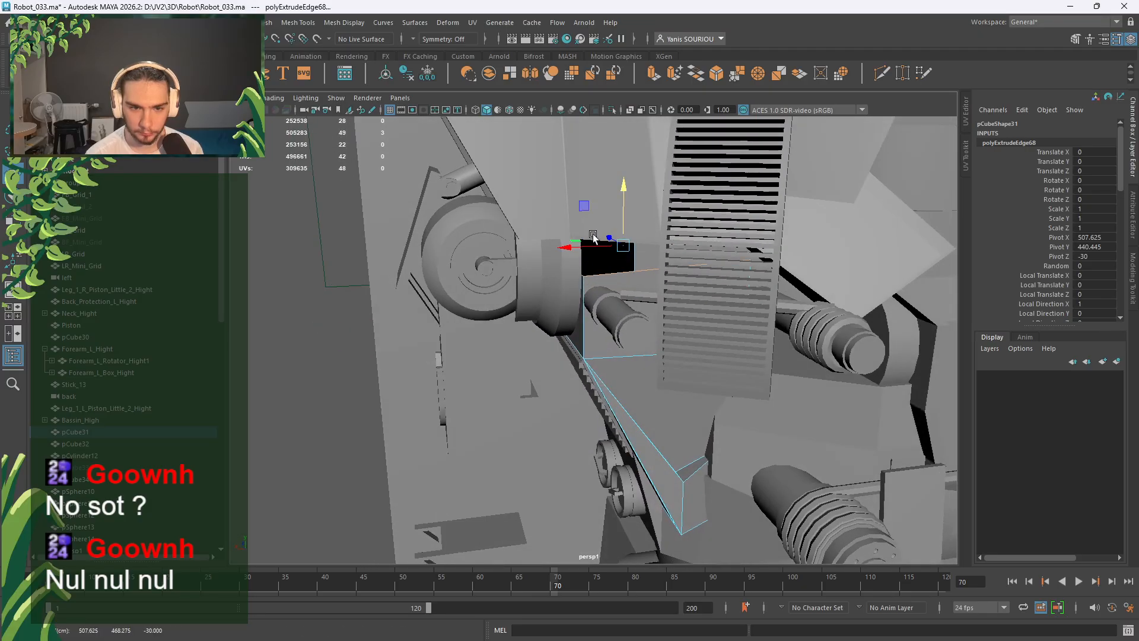
alt+drag(633, 181, 657, 314)
scroll(658, 315, down, 2)
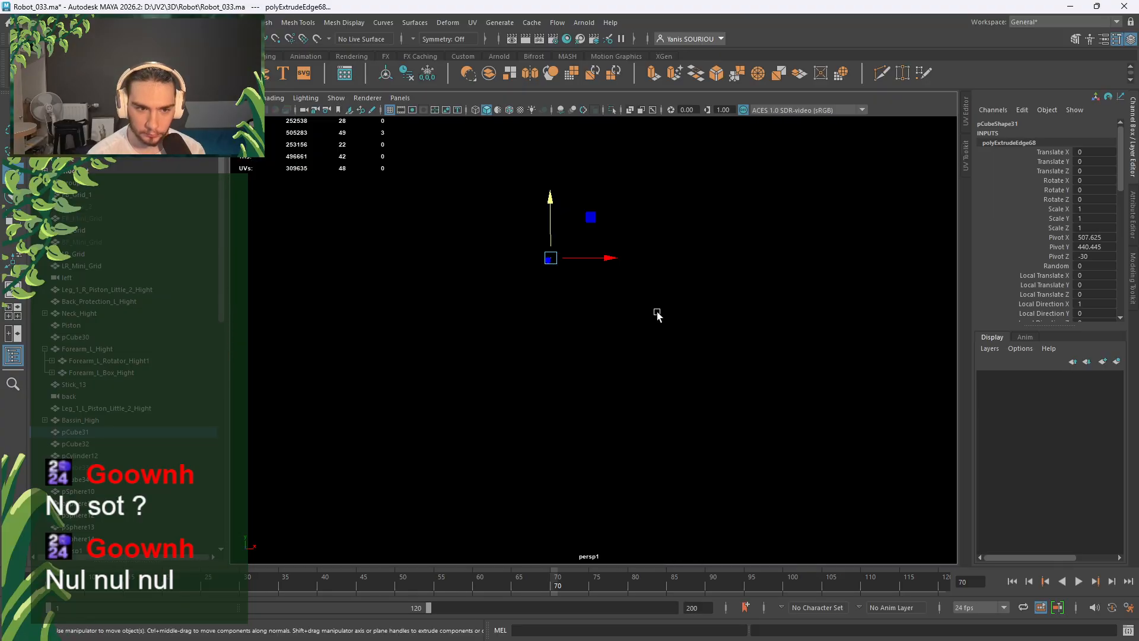
scroll(540, 343, up, 2)
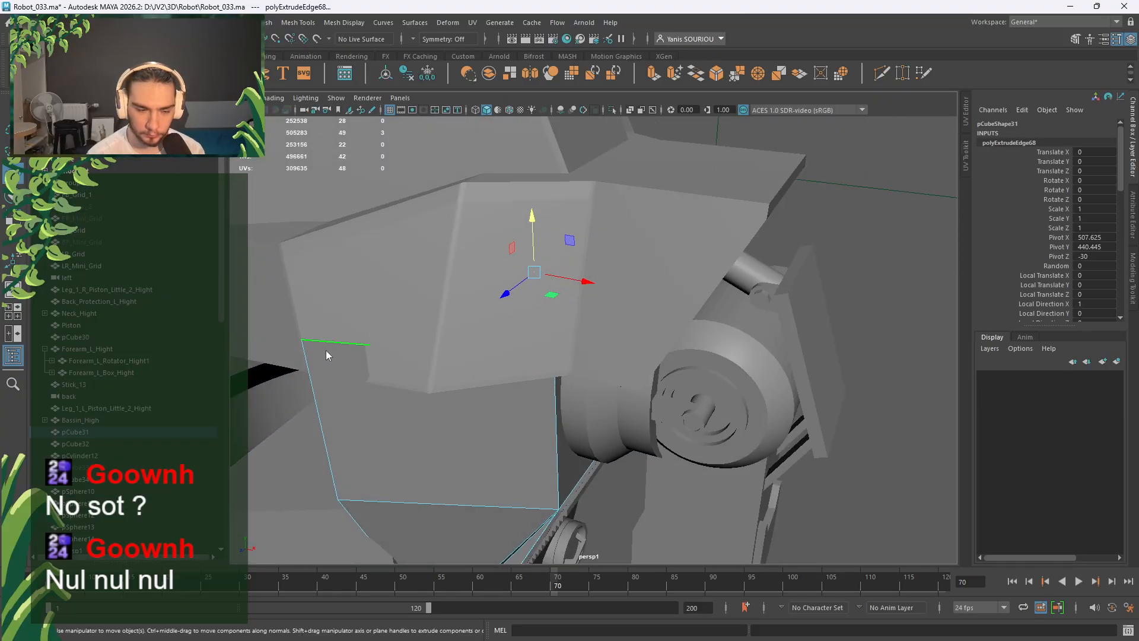
Select the two outer vertices of pCube31's extruded upper border and raise them along Y behind the torso plates.
right_drag(326, 351, 275, 305)
click(302, 339)
alt+drag(667, 376, 628, 360)
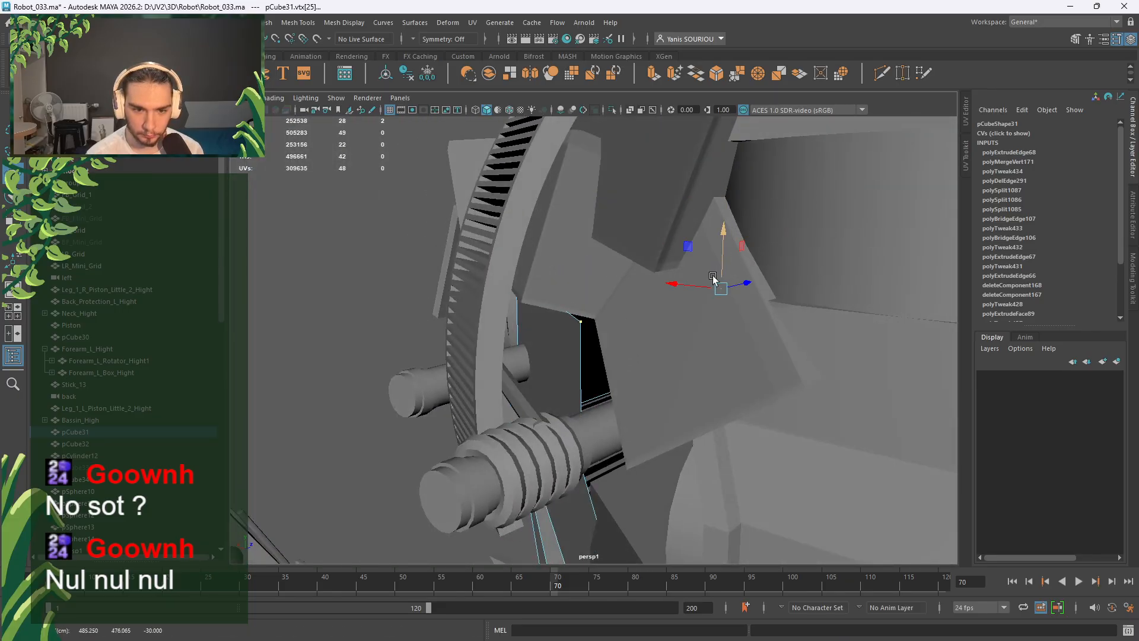
alt+drag(713, 278, 639, 301)
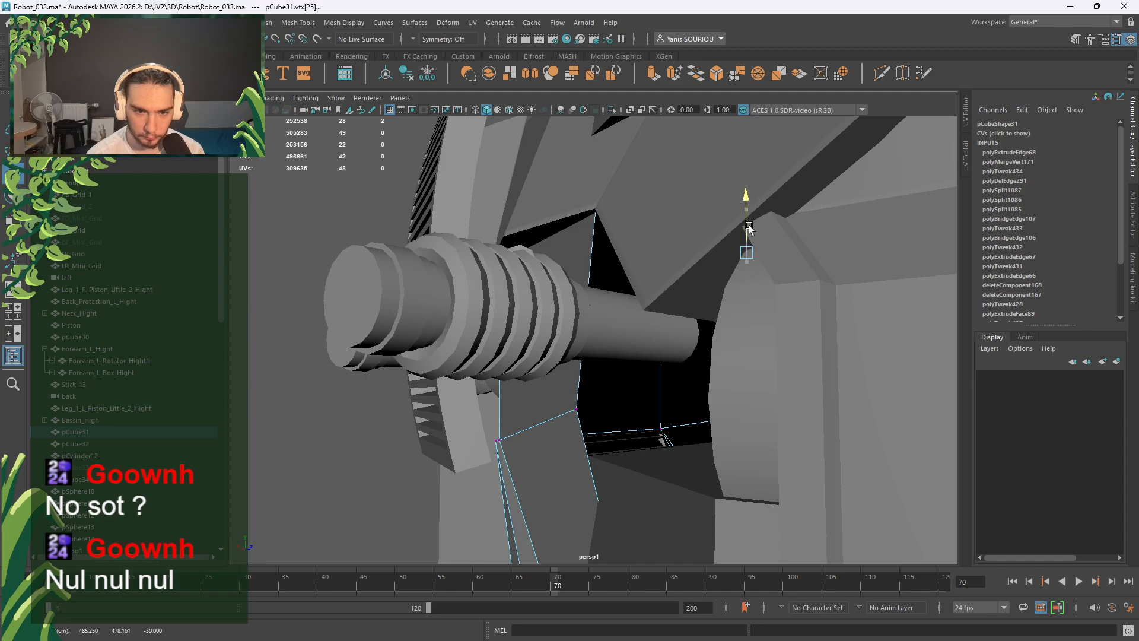
alt+drag(749, 229, 529, 372)
Select the inner vertices at pCube31's lower front and back corners, scale them along Z, and clear the selection.
scroll(672, 420, up, 4)
scroll(529, 373, up, 3)
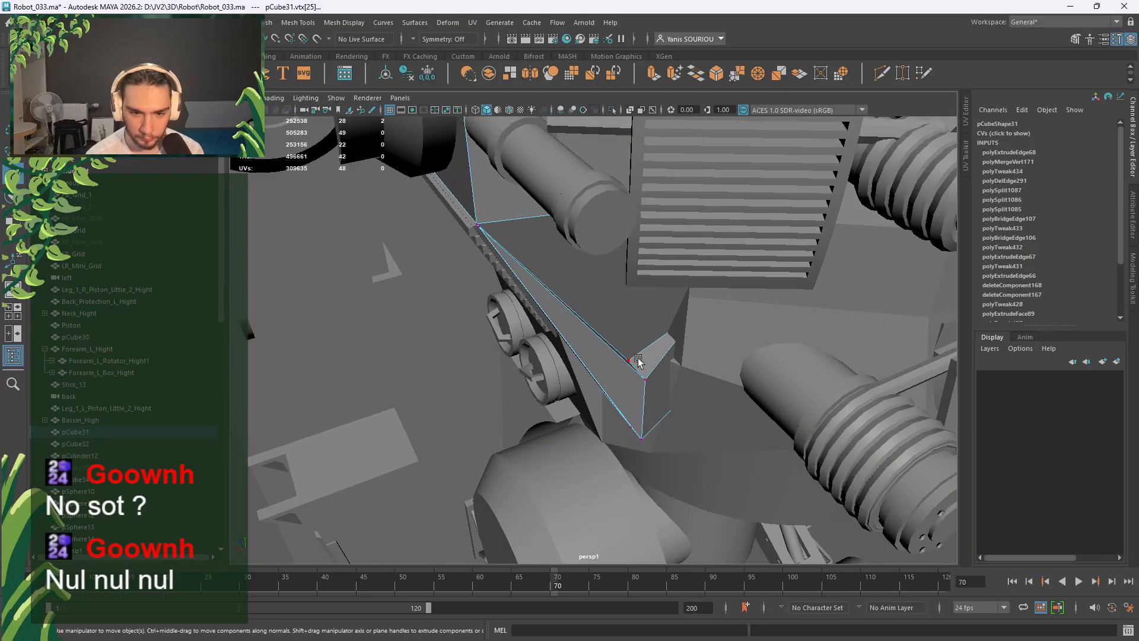
click(637, 359)
alt+drag(638, 359, 435, 428)
alt+middle_drag(435, 428, 597, 387)
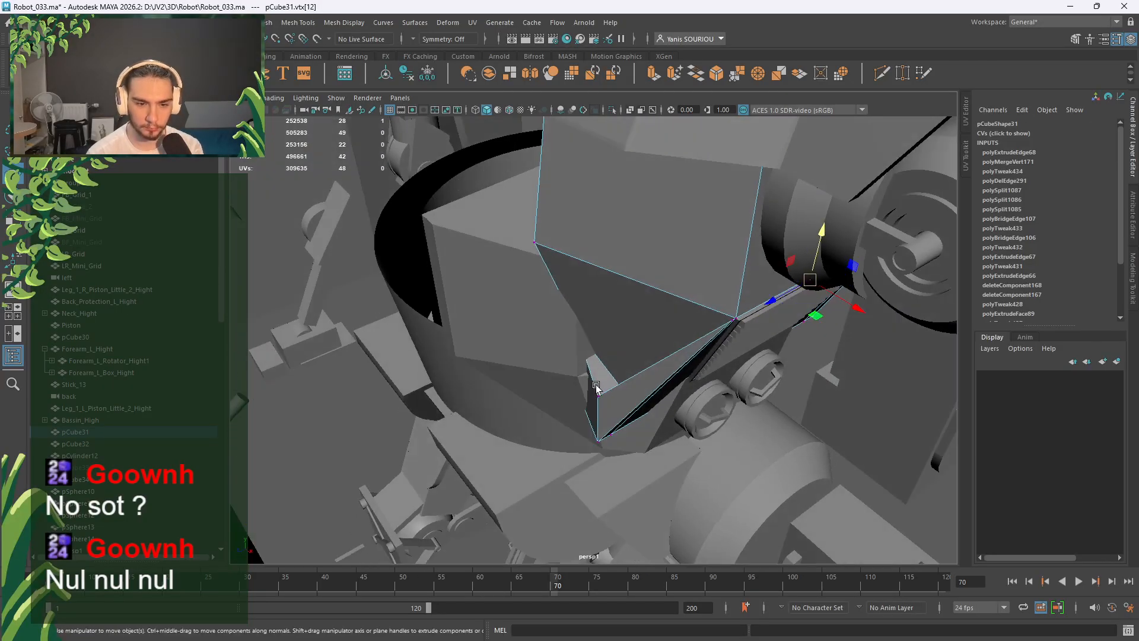
scroll(596, 387, up, 5)
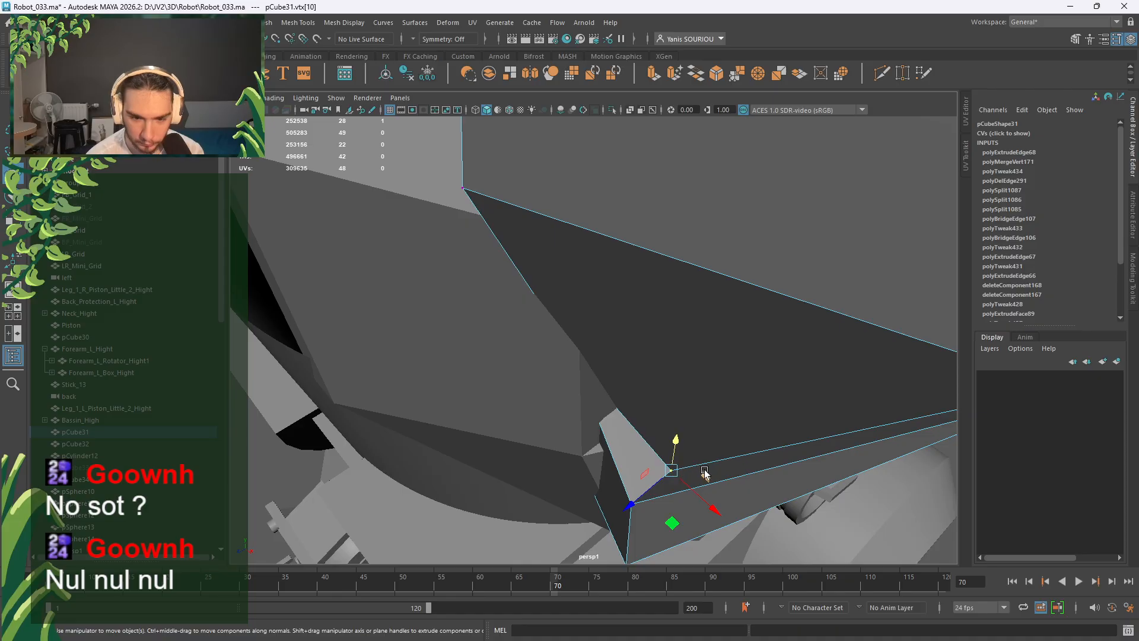
scroll(704, 473, down, 5)
alt+drag(705, 472, 610, 415)
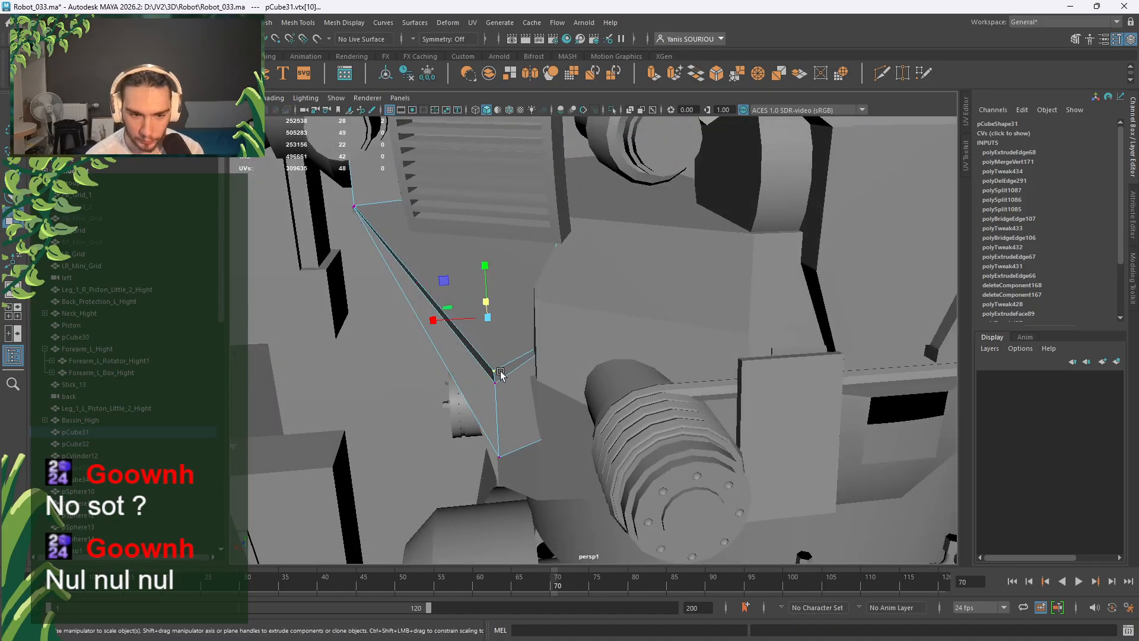
alt+drag(500, 374, 913, 256)
right_drag(921, 246, 956, 216)
click(867, 274)
Examine the extended side panel pCube31 against the robot's torso and waist from several angles.
scroll(867, 274, down, 5)
alt+drag(864, 278, 771, 318)
scroll(618, 295, up, 5)
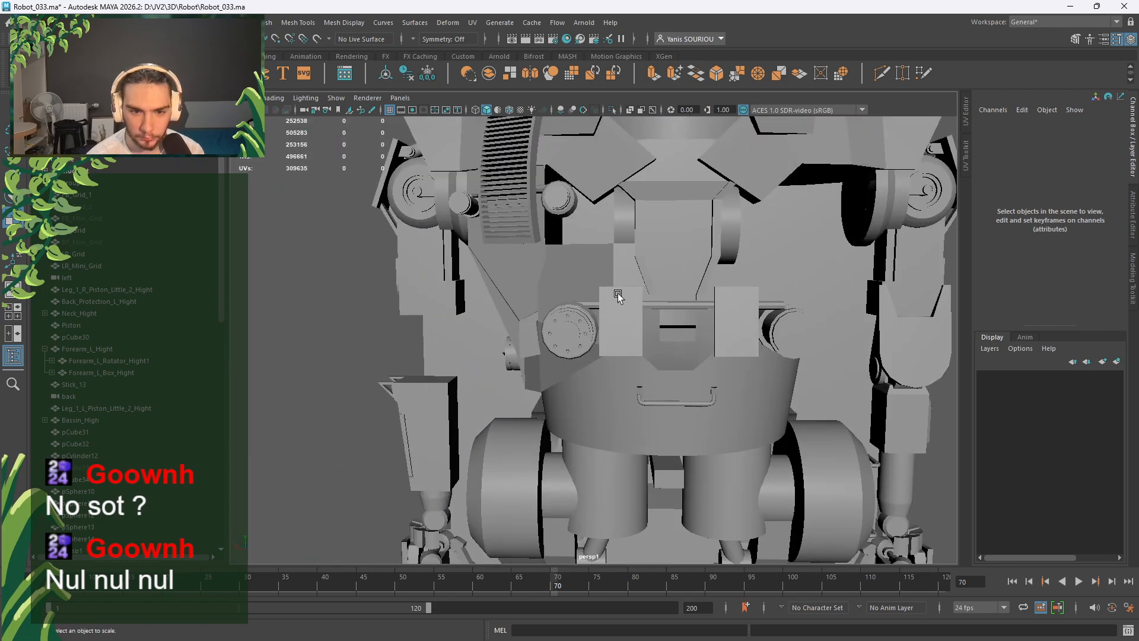
alt+drag(618, 295, 617, 318)
scroll(596, 307, up, 5)
alt+middle_drag(596, 307, 619, 364)
alt+drag(618, 364, 586, 342)
key(r)
scroll(586, 342, down, 3)
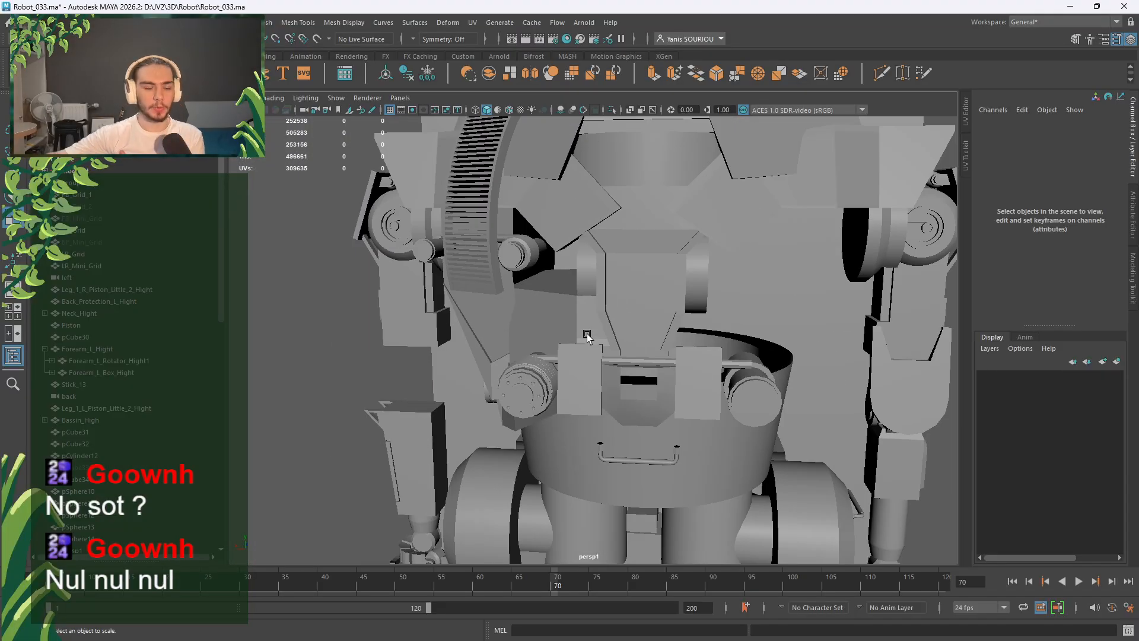
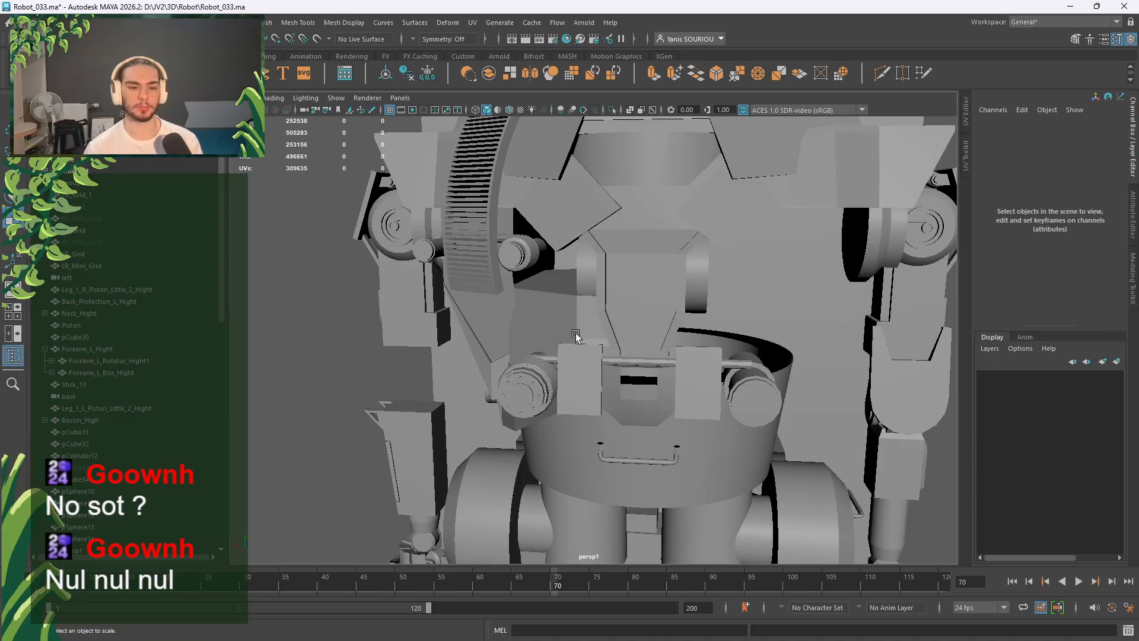
Duplicate the torso battery and move the copy Battery_High2 along Z and Y to sit behind the curved ribbed vent.
alt+drag(575, 333, 619, 390)
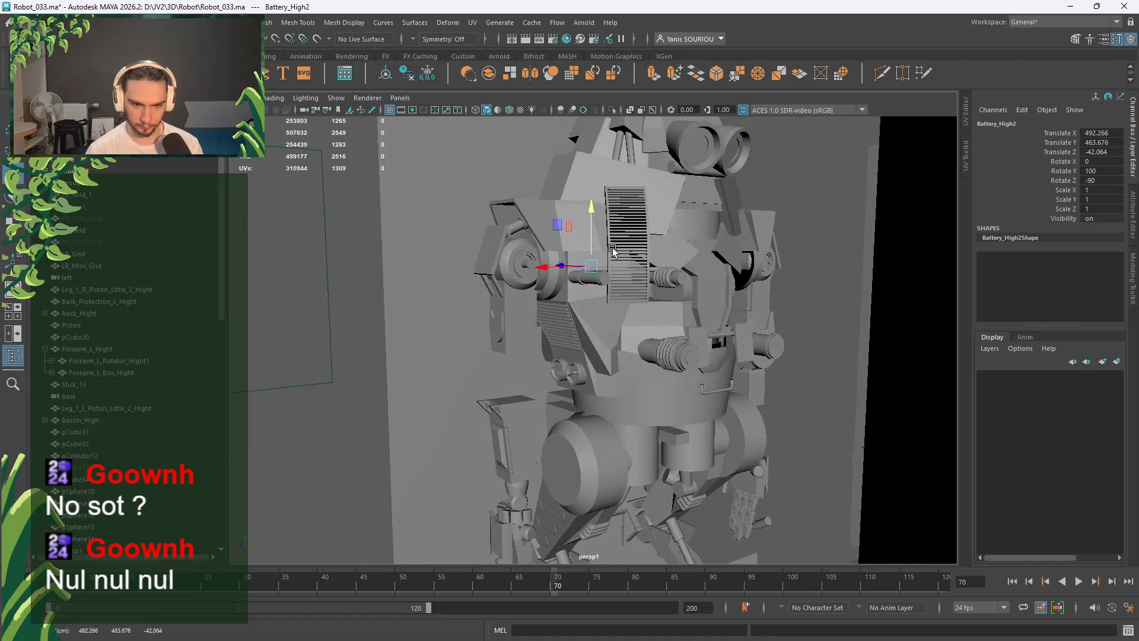
alt+drag(613, 252, 672, 437)
scroll(641, 357, up, 5)
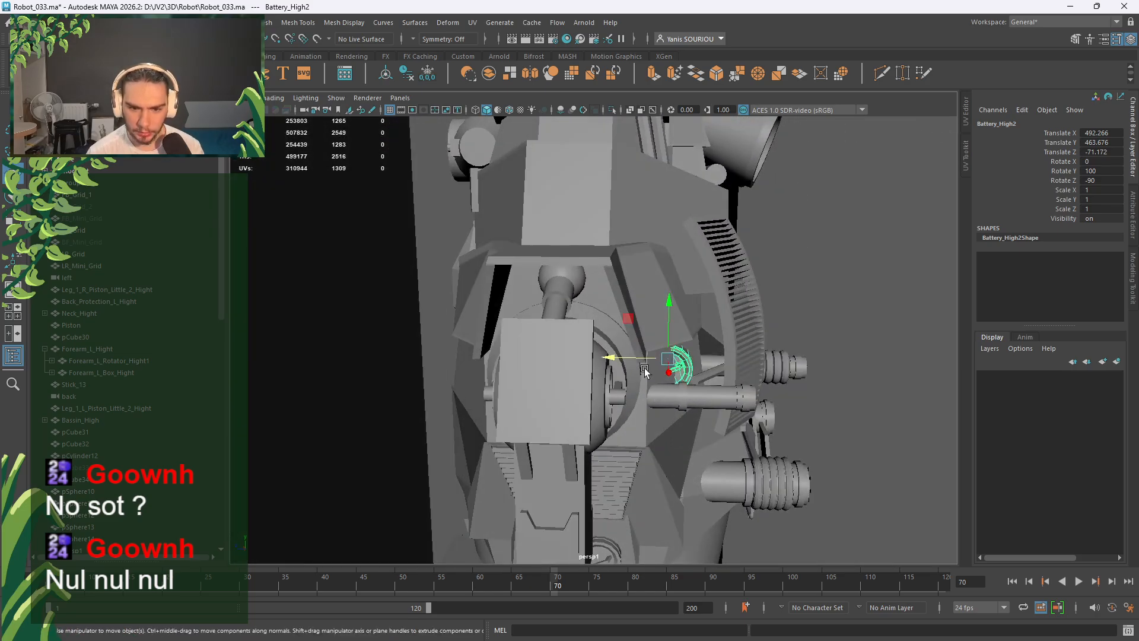
drag(676, 363, 634, 395)
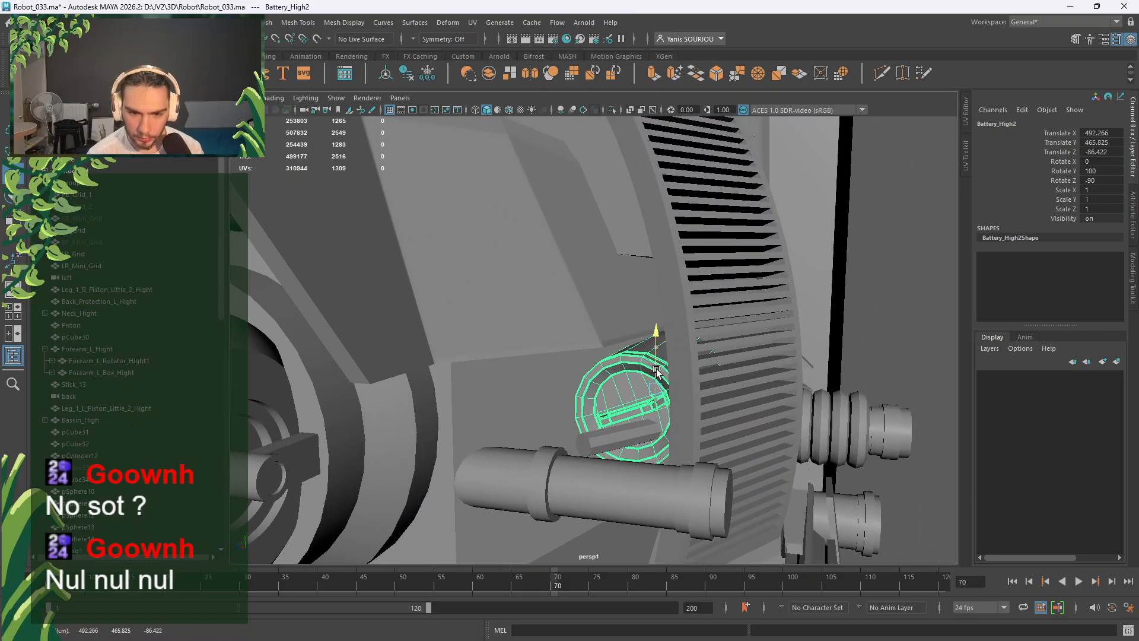
drag(660, 352, 659, 347)
alt+drag(659, 348, 700, 338)
Freeze Battery_High2's transformations, rotate it about 61.7° around Y, and shift it along its own axis.
scroll(665, 375, up, 5)
alt+drag(754, 400, 611, 415)
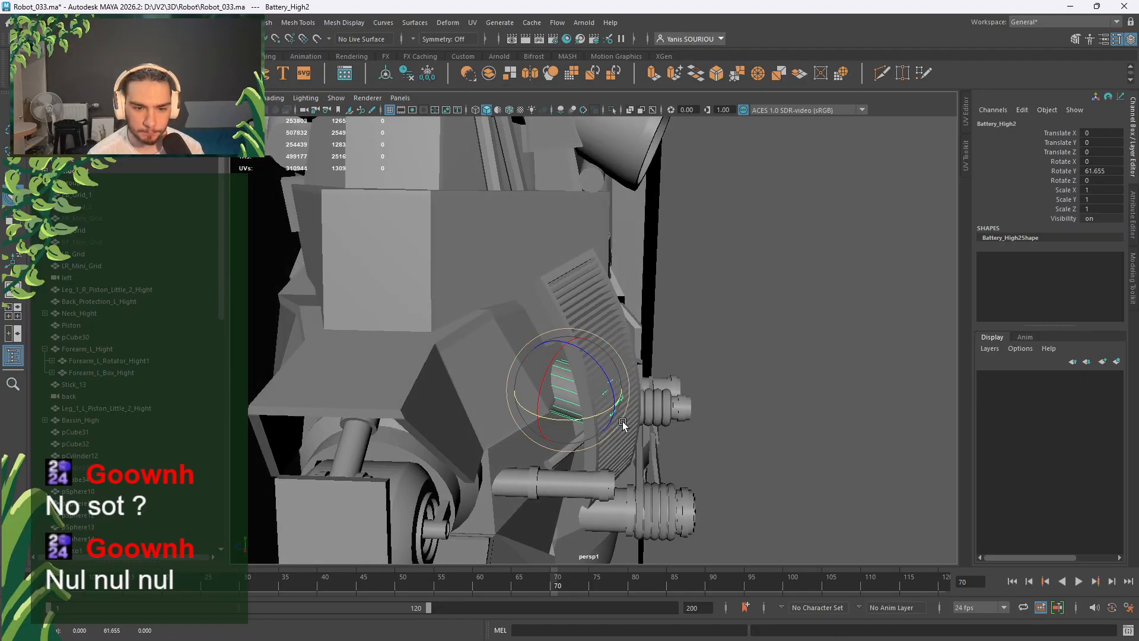
alt+drag(623, 424, 462, 371)
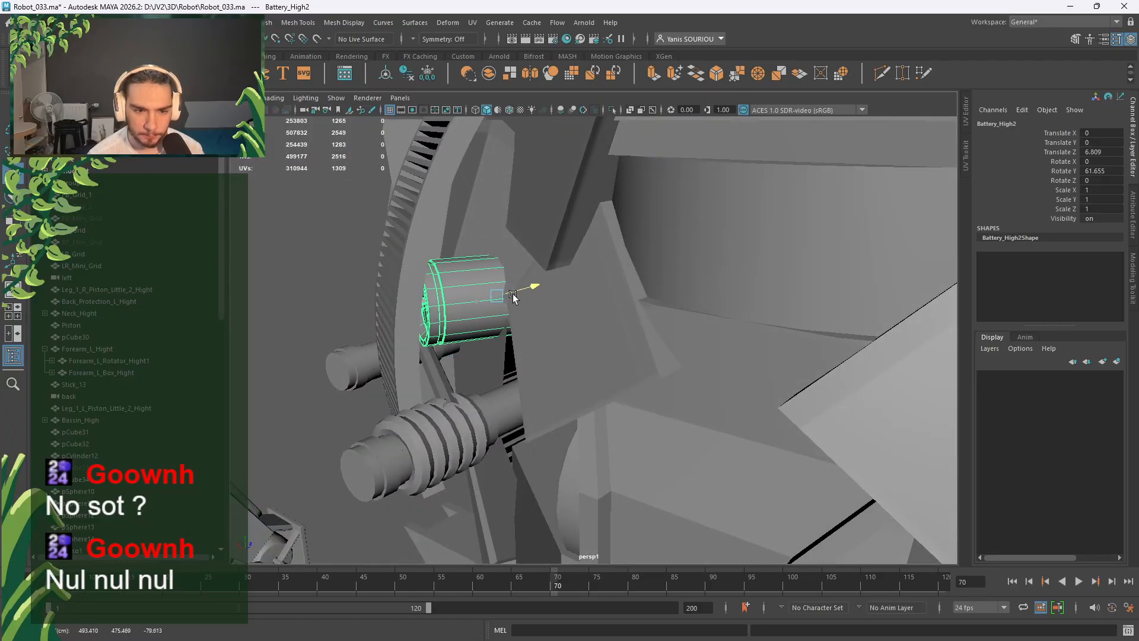
drag(499, 314, 514, 317)
Tilt Battery_High2 to about 19.7° in X and 22.6° in Z and pull it well clear of the robot.
alt+drag(513, 317, 712, 361)
alt+drag(627, 350, 374, 471)
key(w)
alt+drag(457, 415, 398, 396)
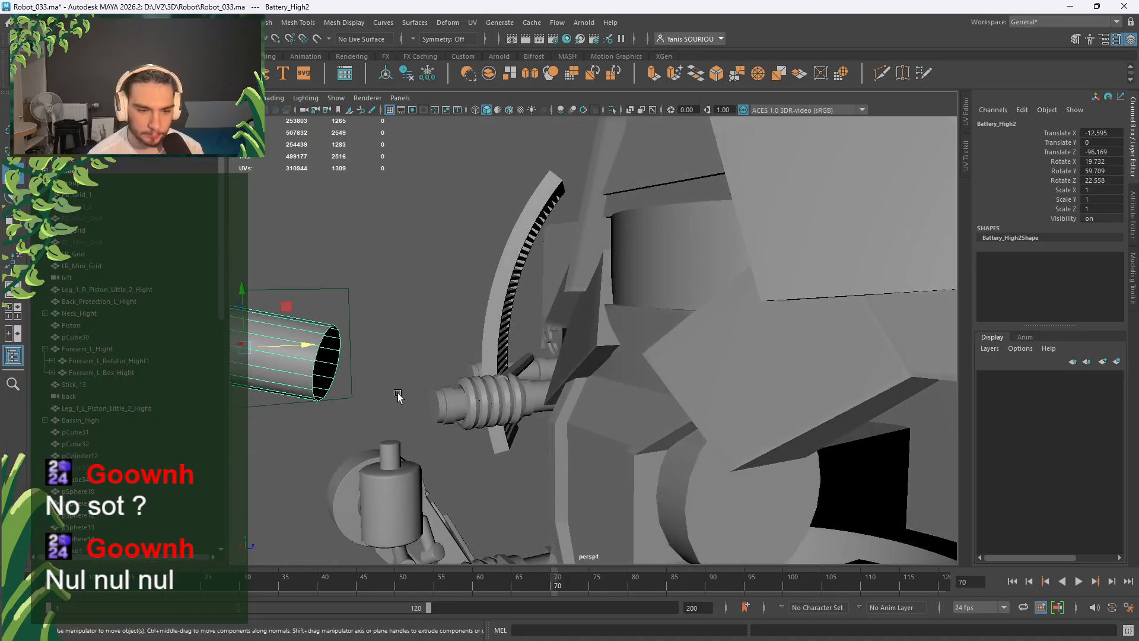
Select the open border edges at Battery_High2's rear end and fill the hole.
right_drag(318, 302, 323, 275)
double_click(323, 333)
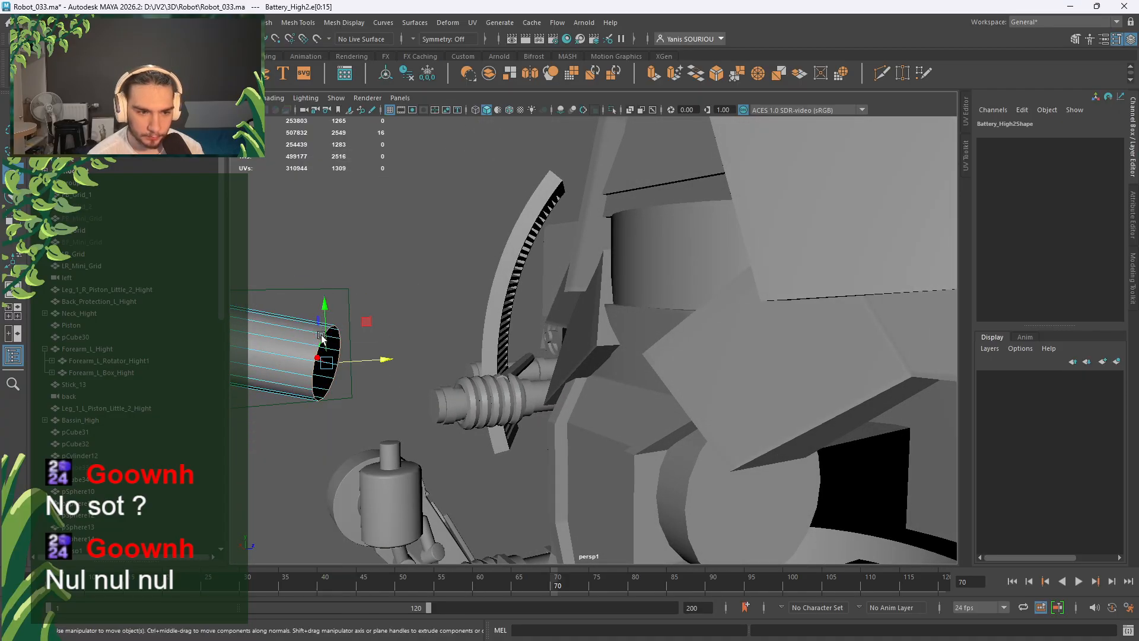
shift+right_click(311, 335)
click(336, 494)
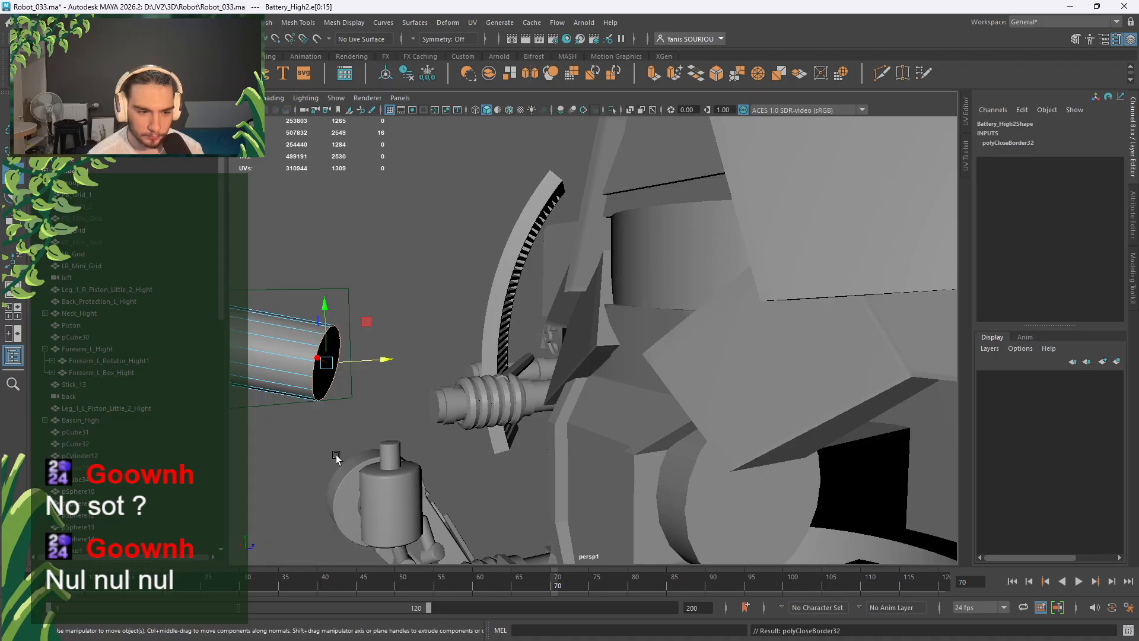
Use the Snap Together Tool to attach Battery_High2's filled end to the angled torso plate.
alt+drag(273, 356, 314, 228)
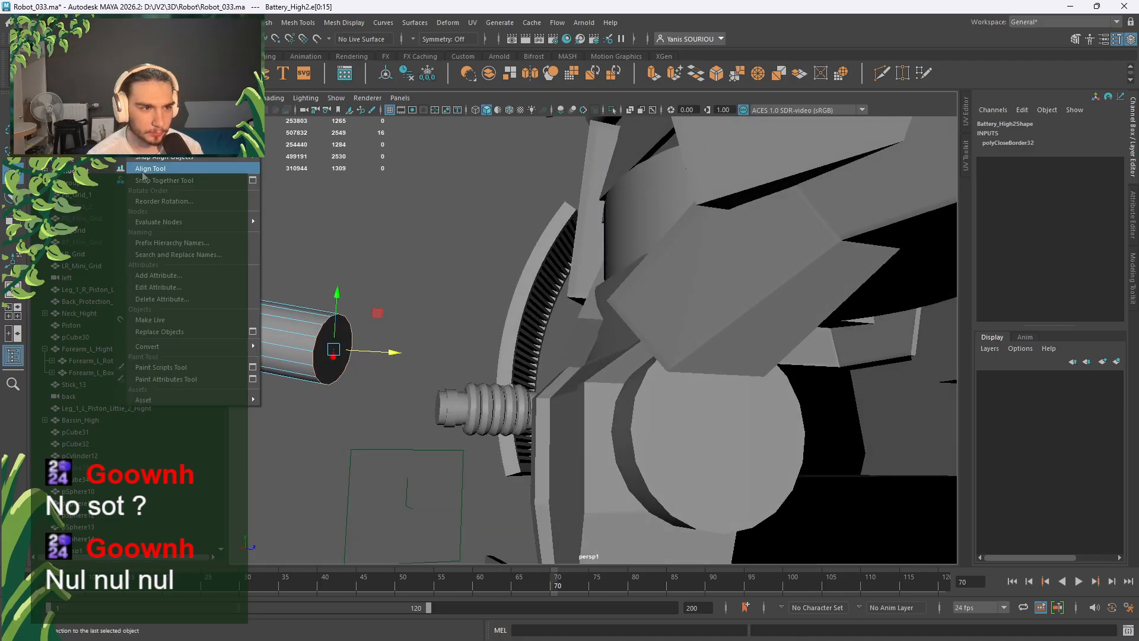
click(155, 181)
alt+drag(360, 367, 559, 343)
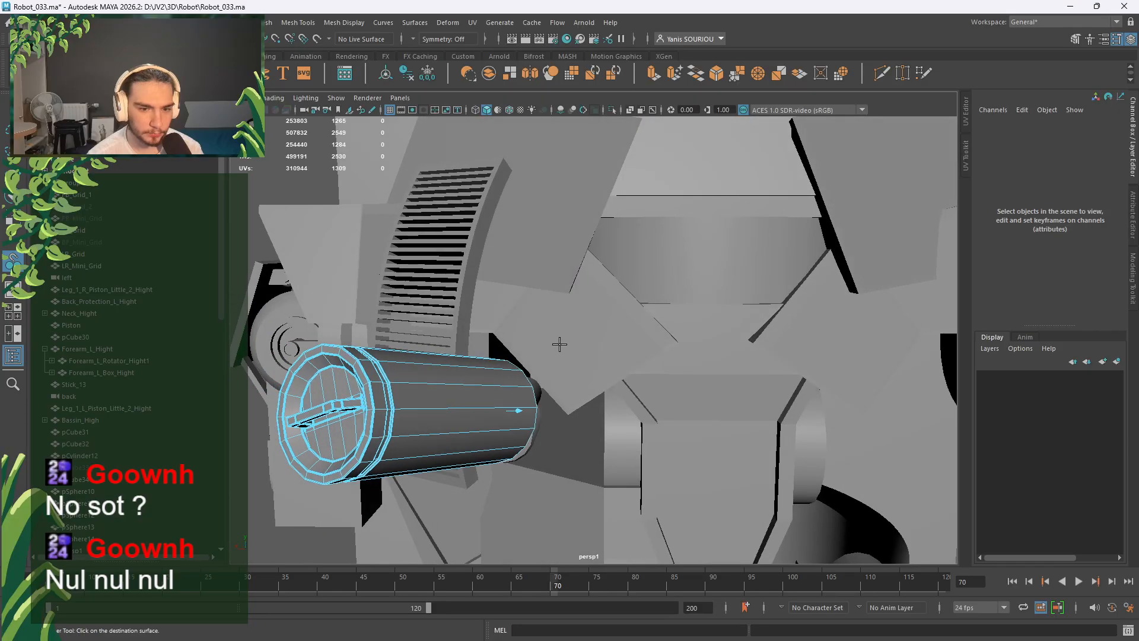
key(Return)
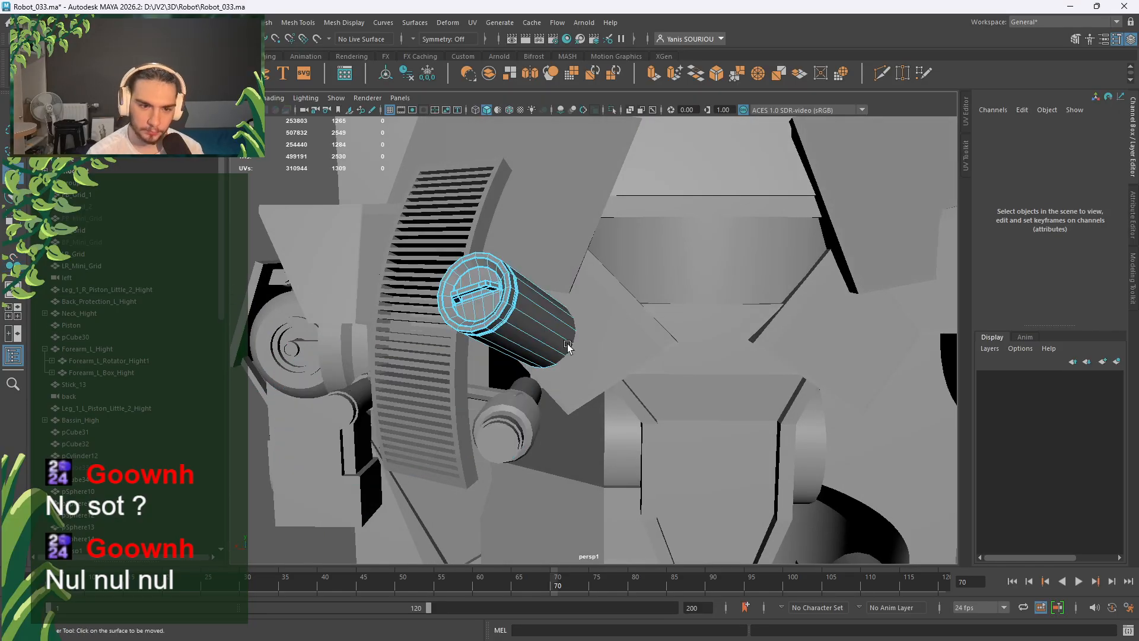
Move Battery_High2 to about X -31.5, Y -8.5, Z 2.9 so it sits sunk into the angled torso plate.
scroll(569, 349, down, 6)
mouse_move(582, 350)
alt+mouse_down()
mouse_move(669, 356)
mouse_move(599, 371)
mouse_move(624, 374)
mouse_move(574, 358)
alt+mouse_up()
alt+drag(631, 342, 562, 330)
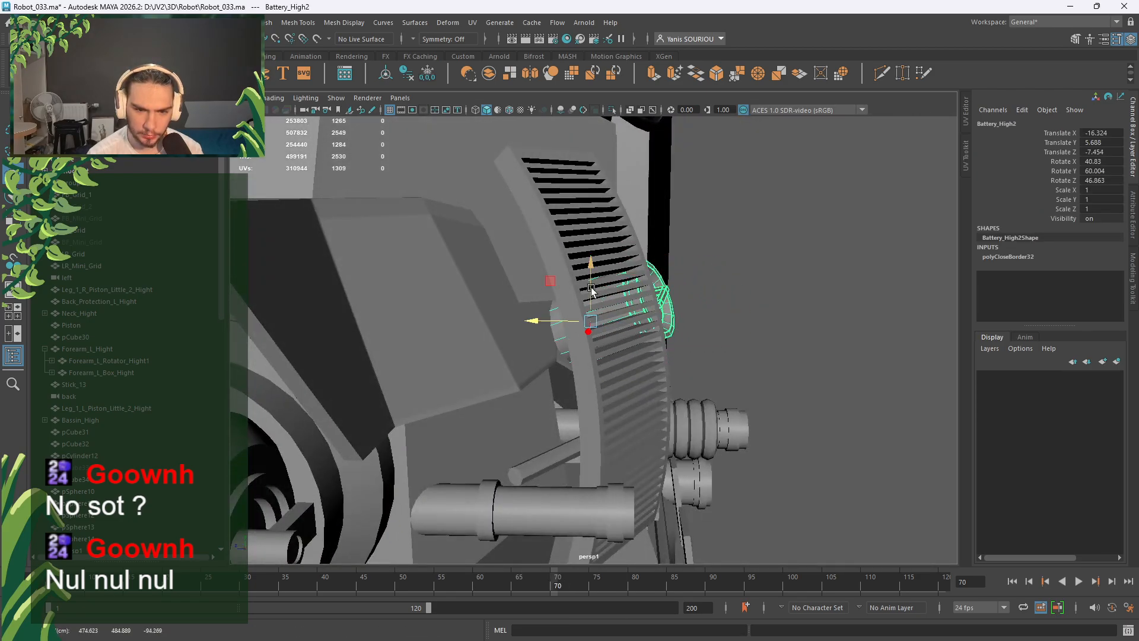
drag(591, 288, 529, 352)
mouse_move(530, 353)
alt+mouse_down()
mouse_move(569, 364)
mouse_move(591, 354)
mouse_move(528, 330)
mouse_move(527, 345)
alt+mouse_up()
drag(560, 297, 560, 319)
alt+drag(581, 332, 695, 340)
drag(514, 359, 523, 358)
alt+drag(523, 359, 473, 388)
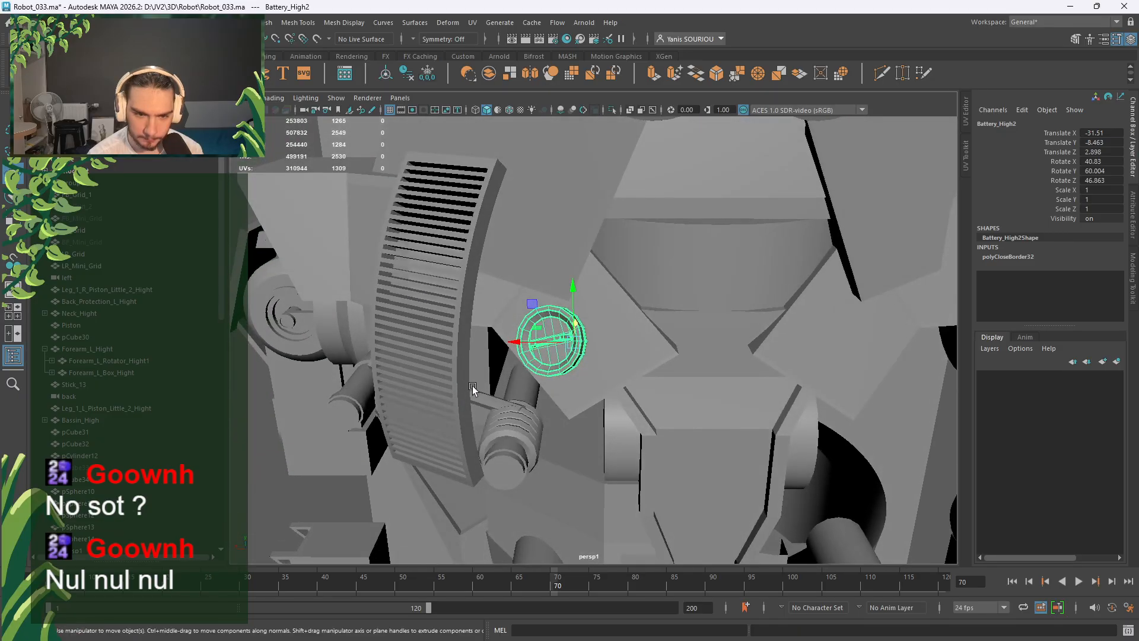
Delete the filled cap face at Battery_High2's rear end inside the torso and clear the selection.
drag(580, 308, 374, 293)
right_drag(621, 356, 628, 351)
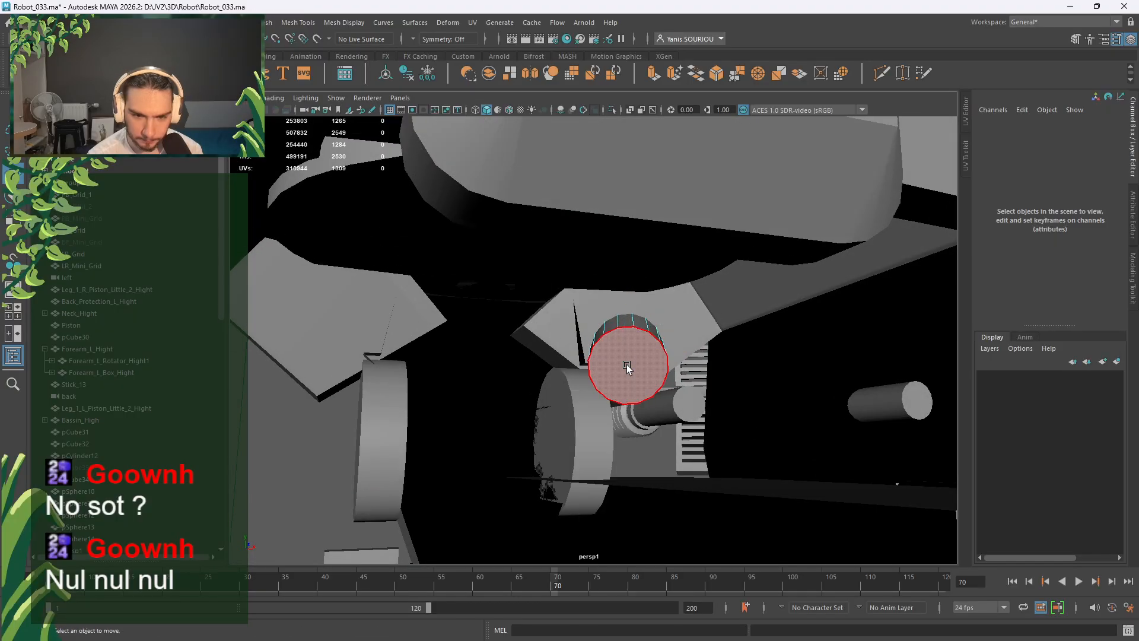
click(627, 367)
key(Delete)
scroll(629, 367, down, 10)
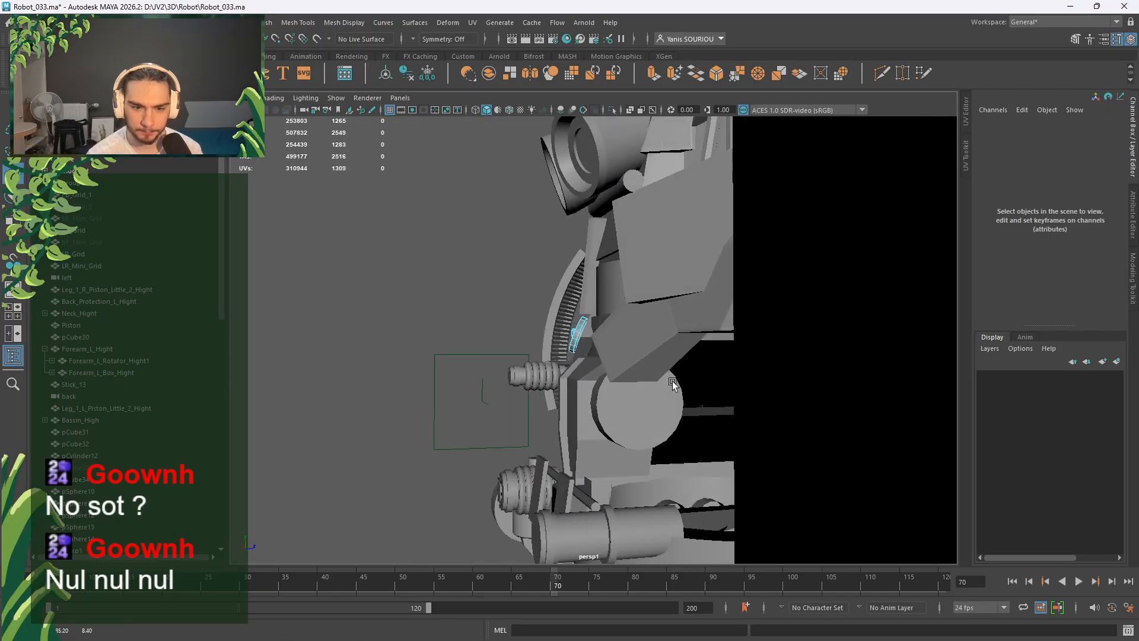
right_drag(436, 284, 505, 243)
click(468, 307)
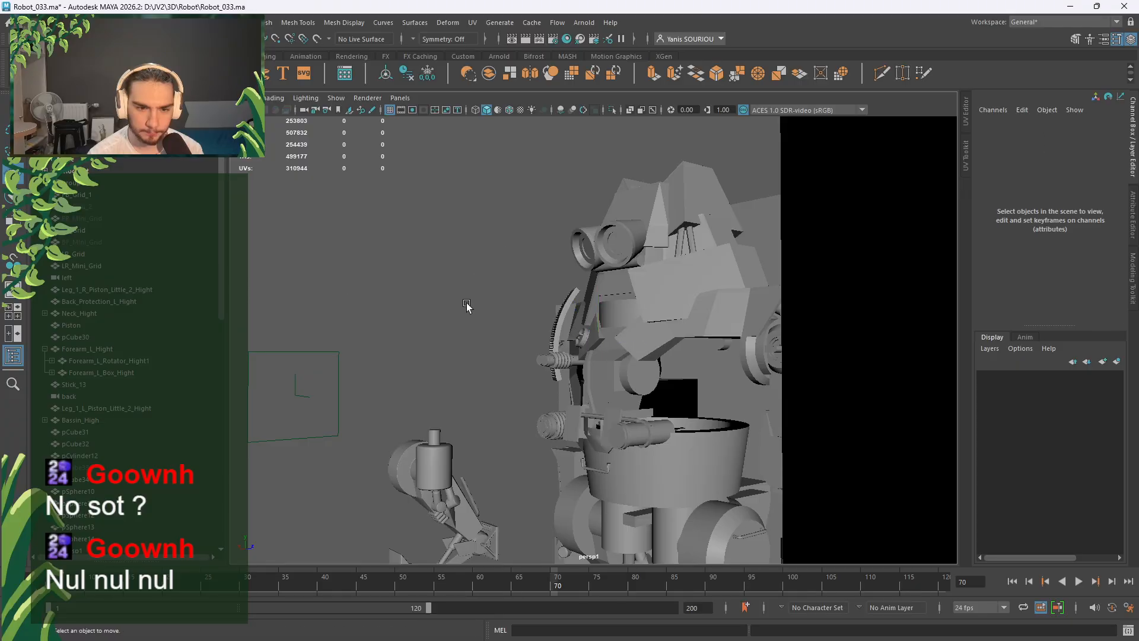
Hide the reference grid BF_Grid and clear the selection.
scroll(569, 338, down, 5)
alt+drag(569, 339, 633, 333)
scroll(584, 382, up, 4)
scroll(645, 385, up, 3)
alt+drag(645, 385, 439, 190)
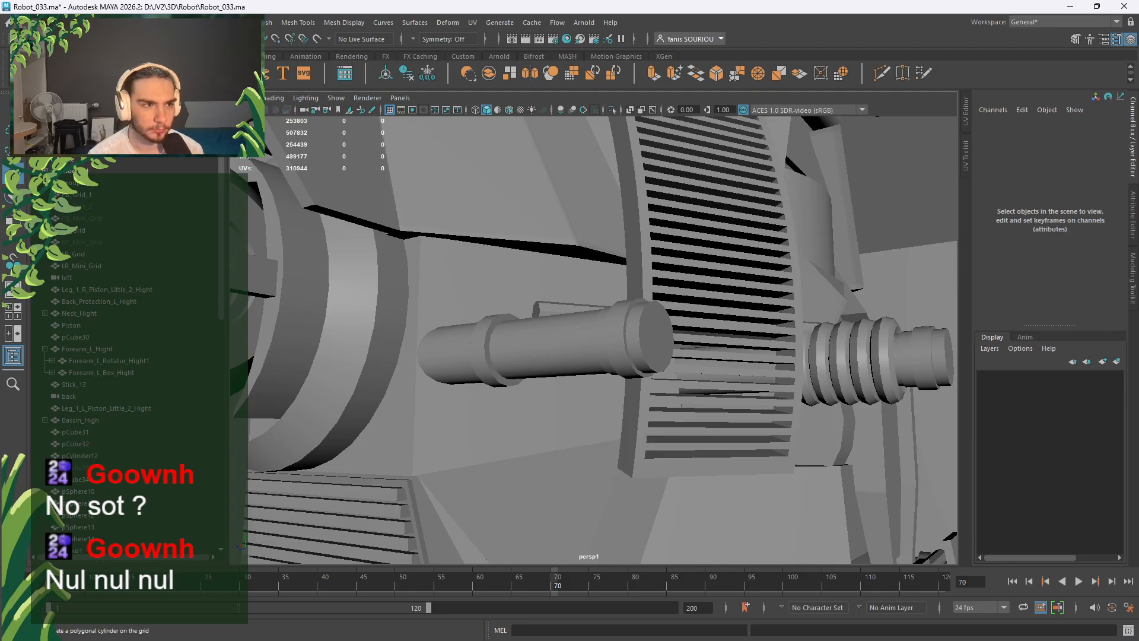
alt+drag(421, 243, 422, 403)
click(421, 402)
key(h)
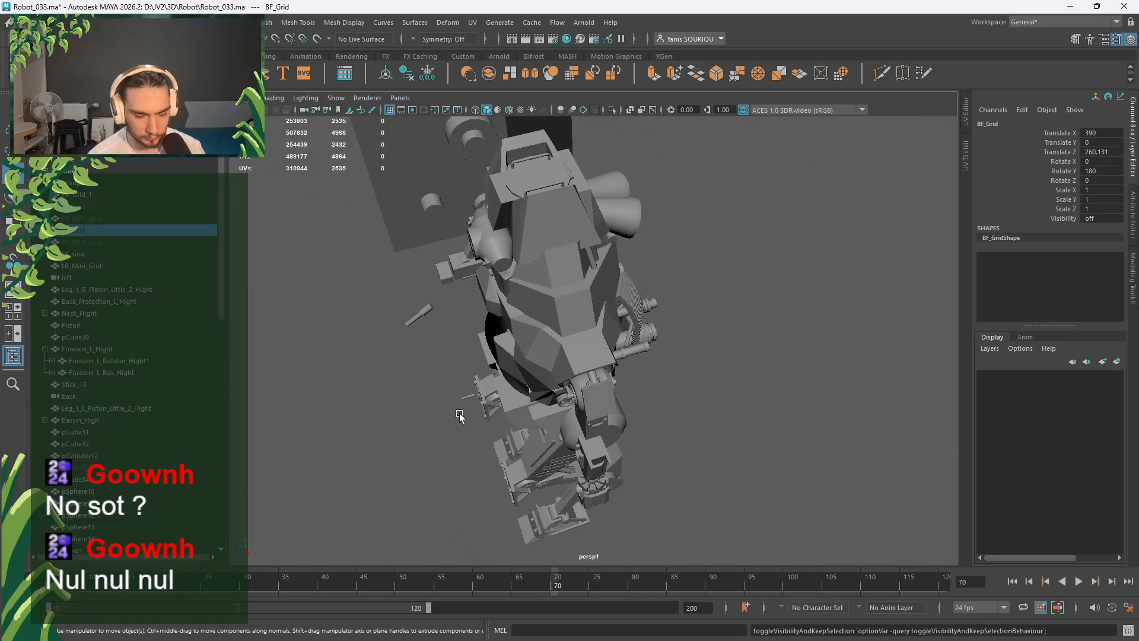
click(461, 416)
Select pCube32 and move the two upper inner vertices of its narrow rear end strip along X.
alt+drag(550, 411, 650, 368)
scroll(629, 363, up, 5)
click(532, 338)
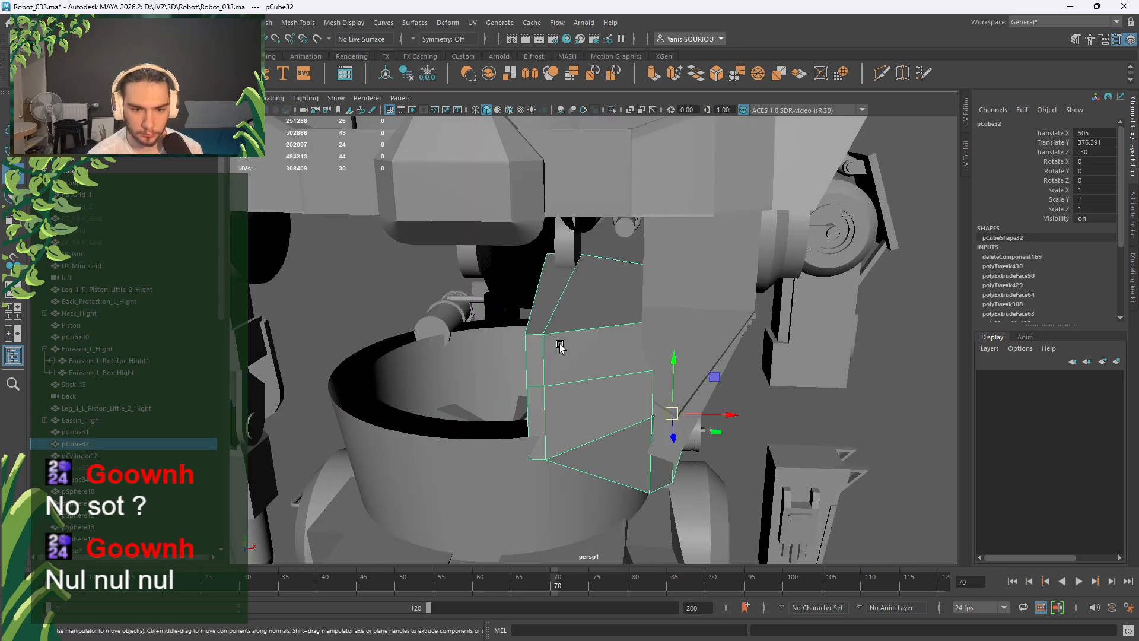
mouse_move(534, 339)
right_down()
mouse_move(547, 345)
mouse_move(522, 345)
right_up()
click(554, 385)
click(555, 386)
alt+drag(555, 386, 563, 330)
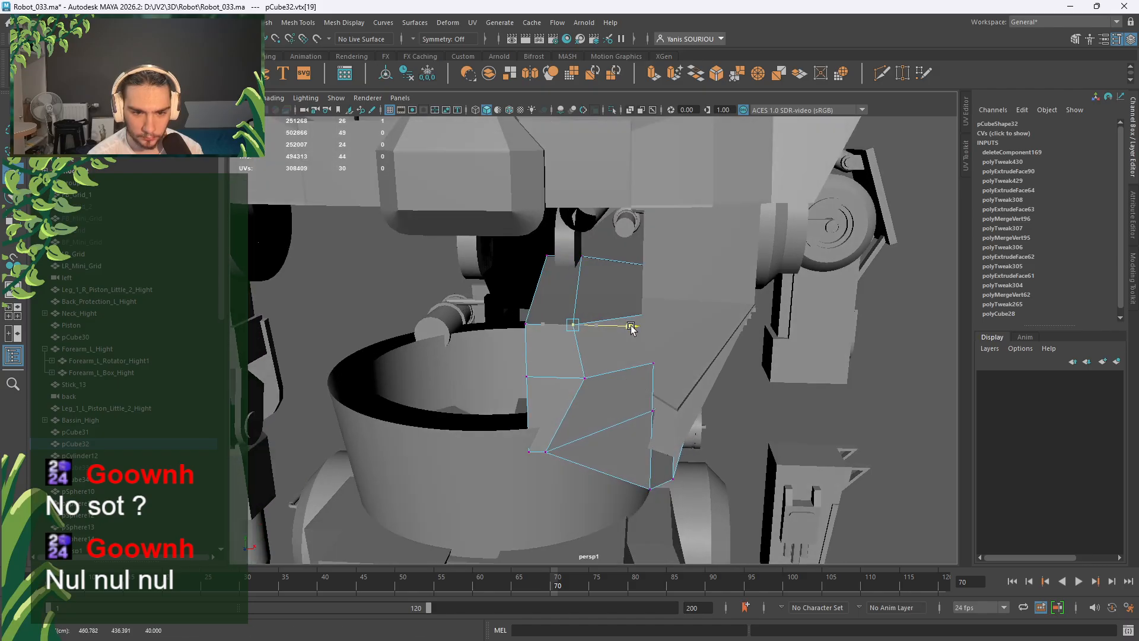
drag(632, 327, 632, 327)
Shift the upper outer vertices of pCube32's rear end strip along X with snapping, and clear the selection.
alt+drag(633, 347, 621, 369)
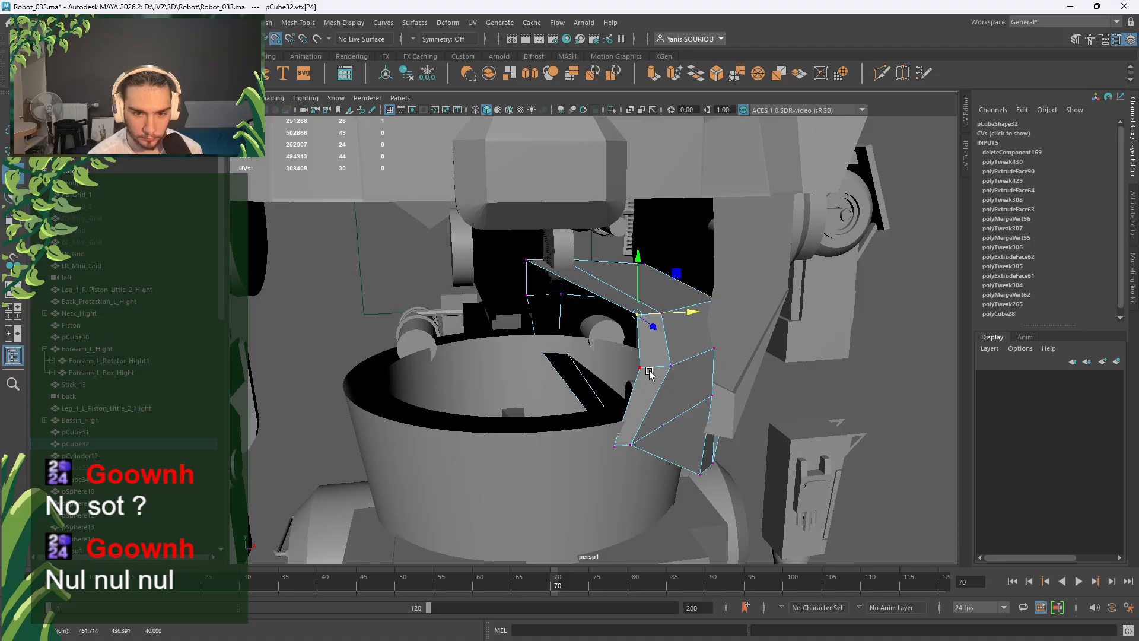
alt+drag(648, 372, 735, 357)
right_drag(693, 304, 694, 331)
click(682, 309)
scroll(689, 325, down, 4)
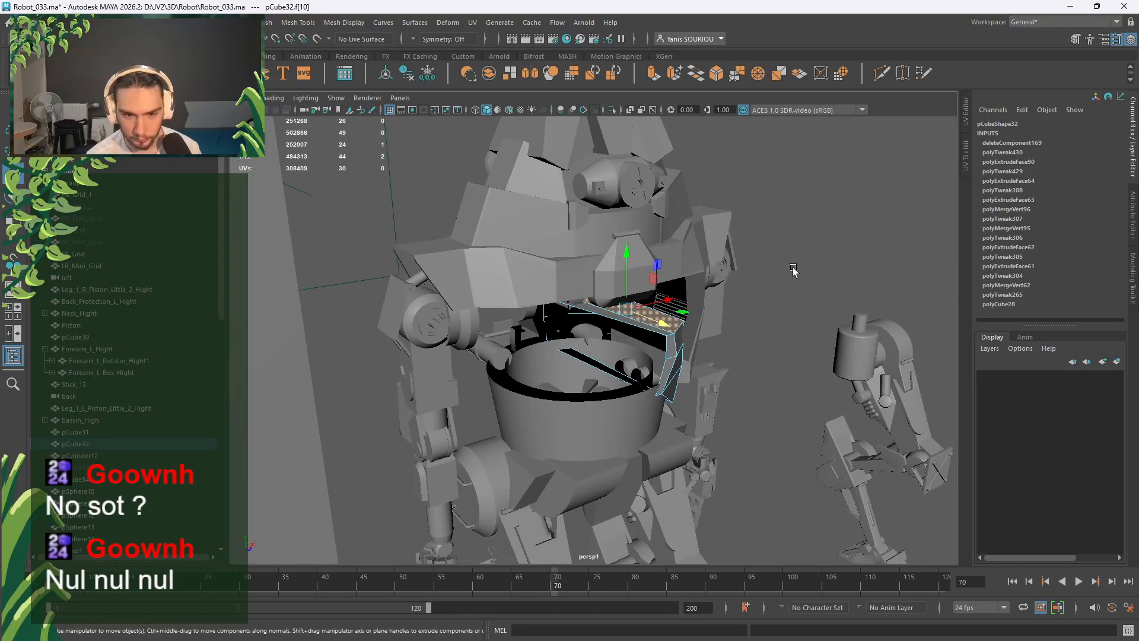
right_drag(793, 272, 867, 221)
click(867, 221)
Show the hidden object pCube33 and clear the selection.
alt+drag(860, 227, 596, 351)
scroll(569, 332, down, 4)
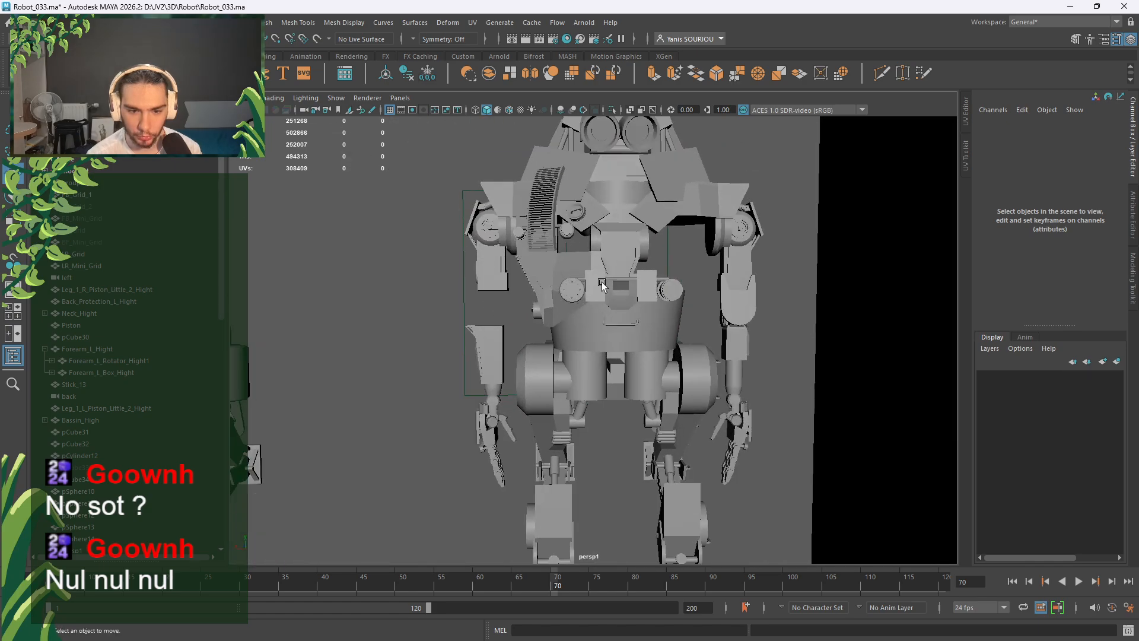
scroll(601, 283, up, 5)
click(125, 467)
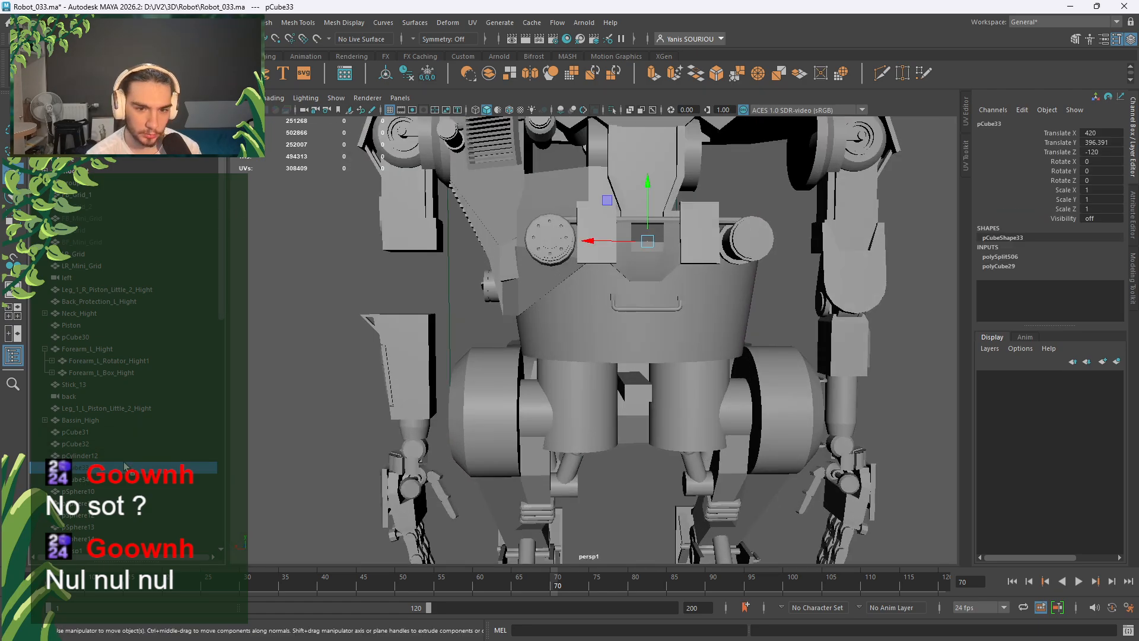
key(h)
scroll(308, 358, down, 5)
click(384, 361)
alt+drag(384, 361, 676, 380)
scroll(439, 393, up, 4)
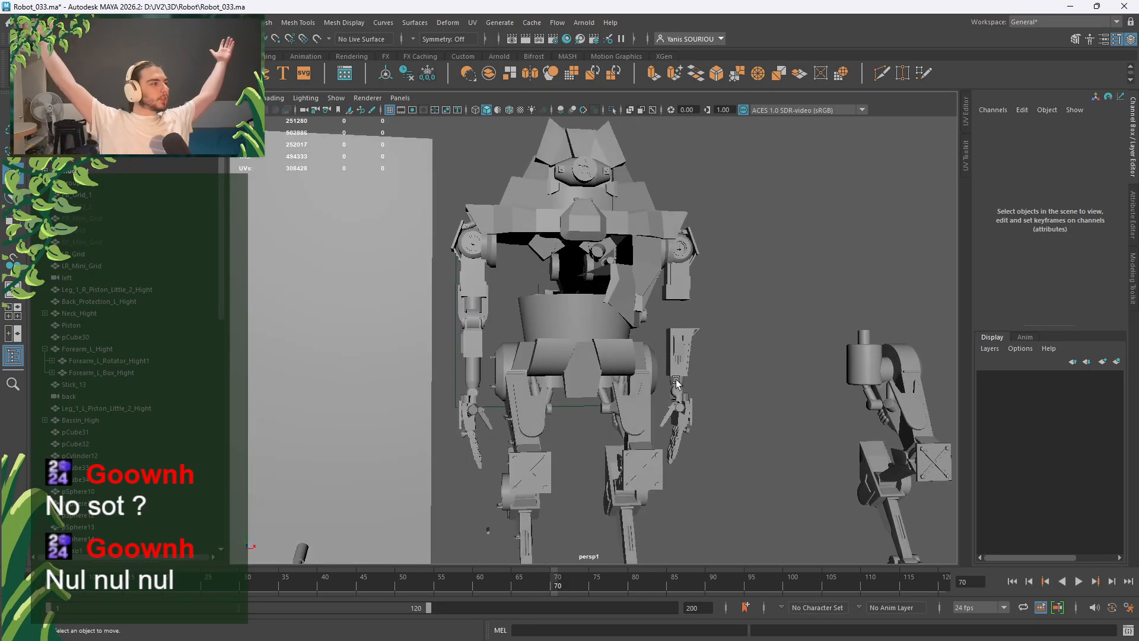
Select the cylindrical piece at the back of the robot's head and remove it from view.
scroll(677, 383, down, 5)
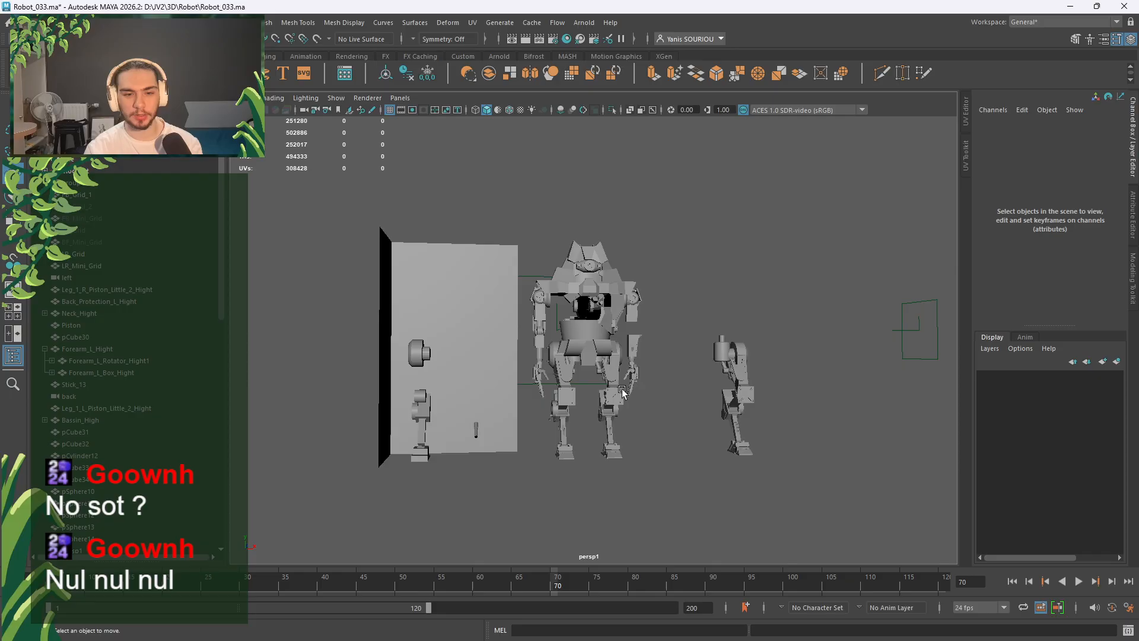
alt+drag(621, 392, 630, 290)
scroll(511, 397, up, 5)
scroll(611, 373, up, 5)
scroll(533, 248, down, 4)
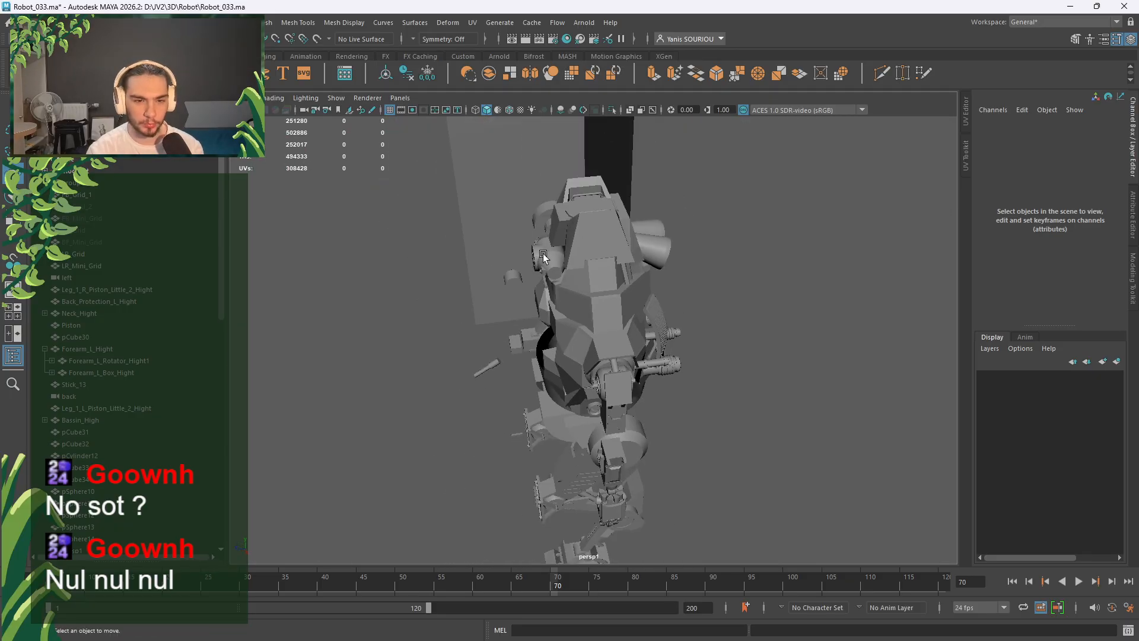
click(543, 256)
click(745, 284)
scroll(550, 276, up, 4)
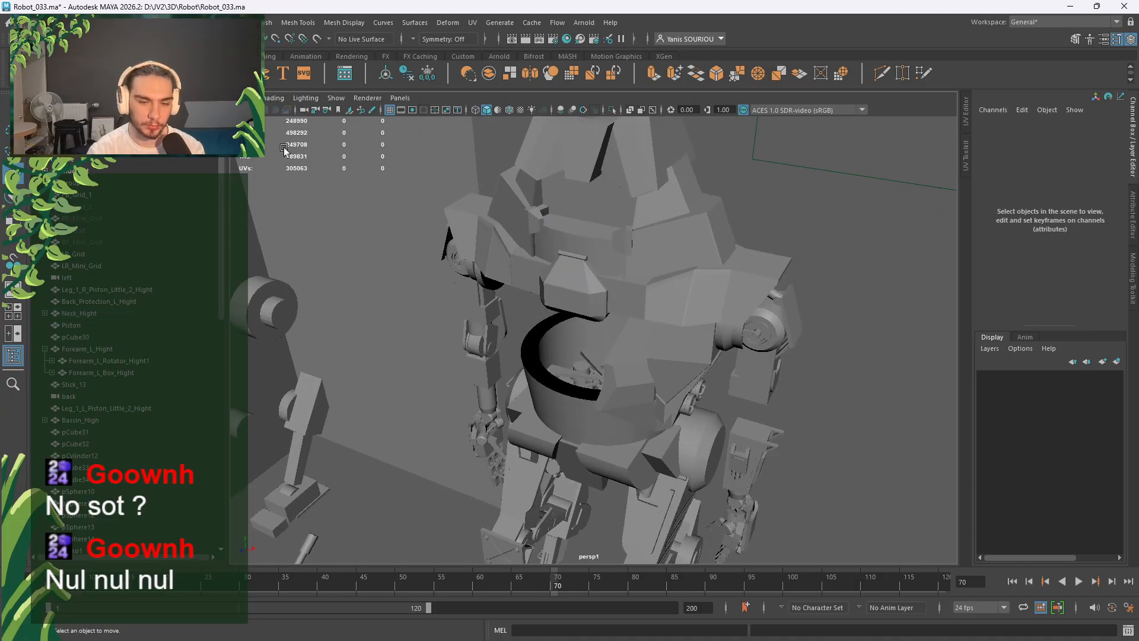
Duplicate the loose piston beside the robot and move the copy to about X 6.7, Y 364.7, Z 179.7.
alt+drag(374, 247, 468, 378)
alt+drag(565, 421, 562, 484)
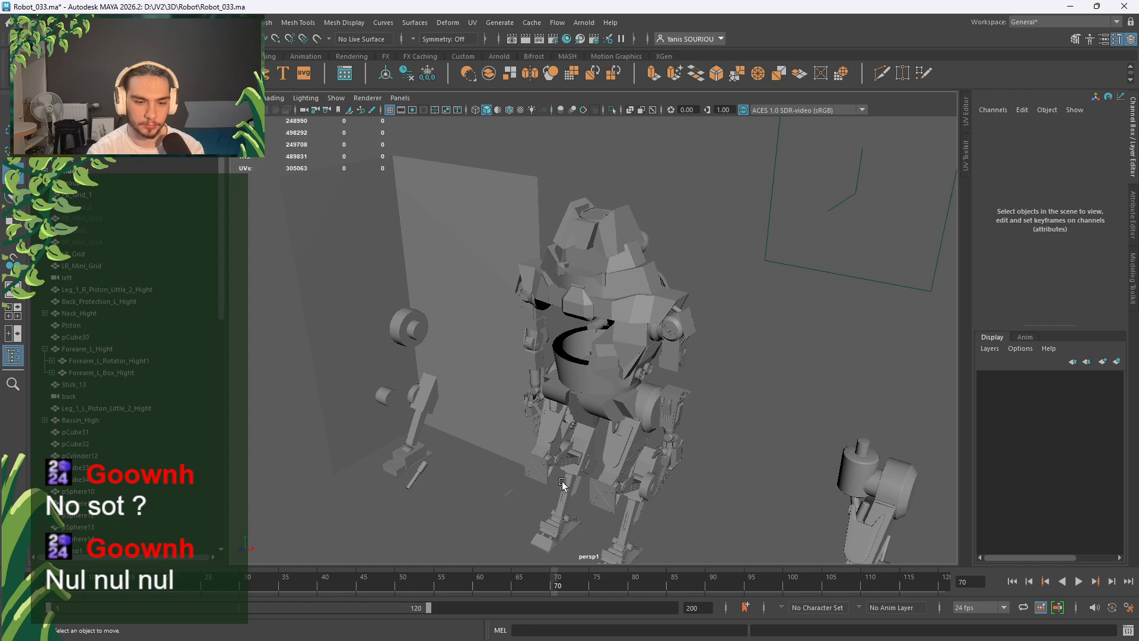
click(418, 472)
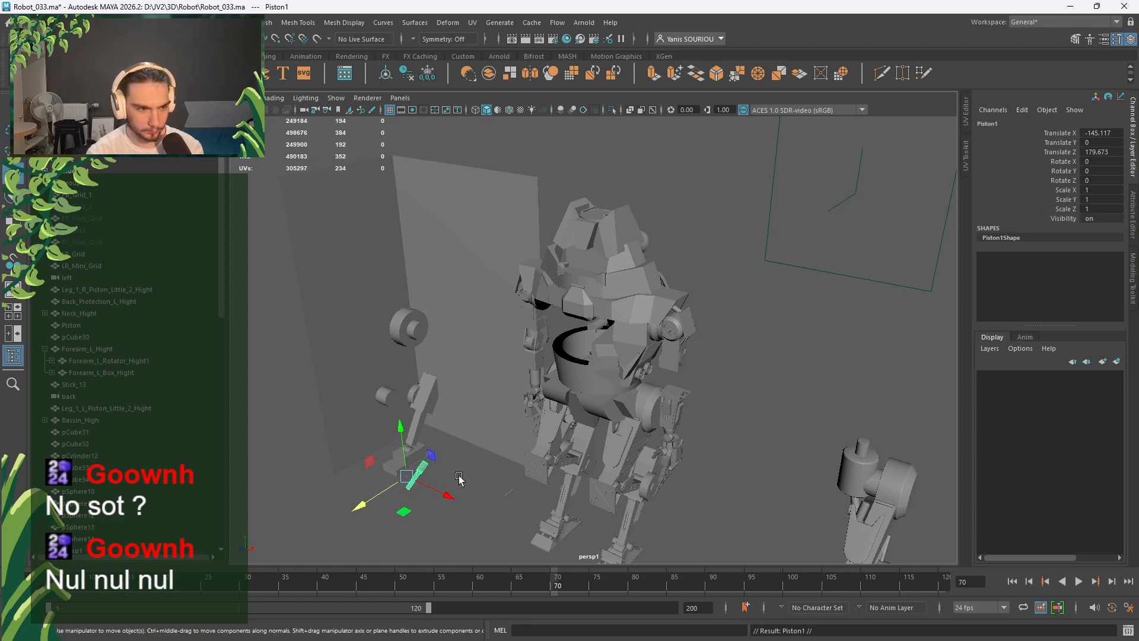
drag(437, 493, 481, 495)
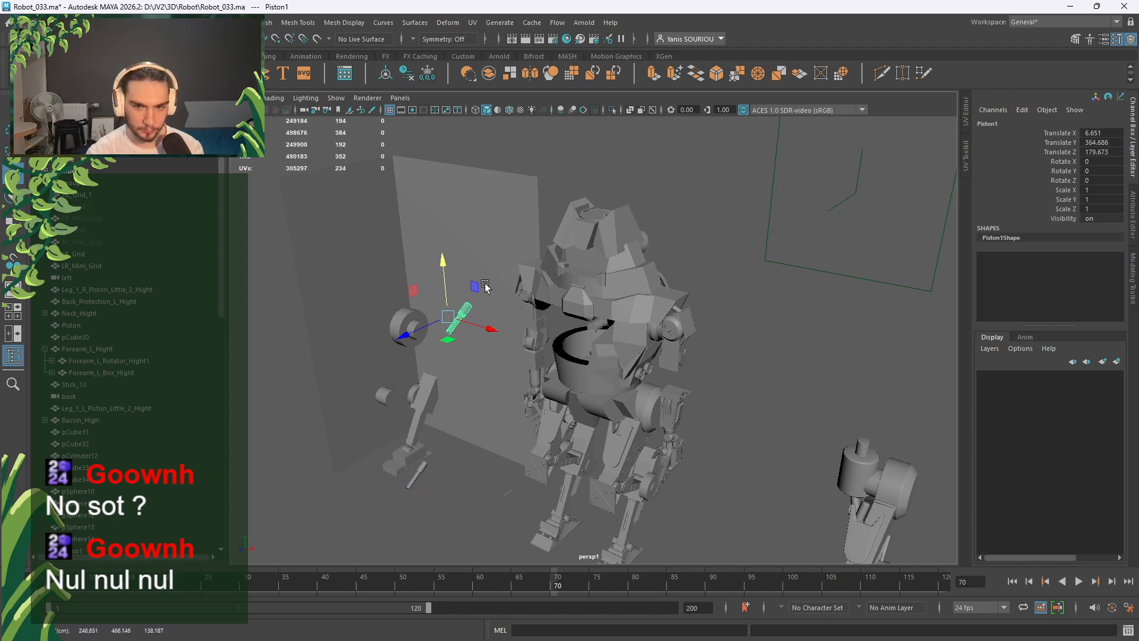
Delete the narrow face ring at Piston1's thick end along with the end-cap faces it separates.
key(f)
scroll(562, 356, down, 4)
alt+drag(563, 356, 635, 356)
scroll(697, 346, down, 4)
scroll(635, 356, up, 8)
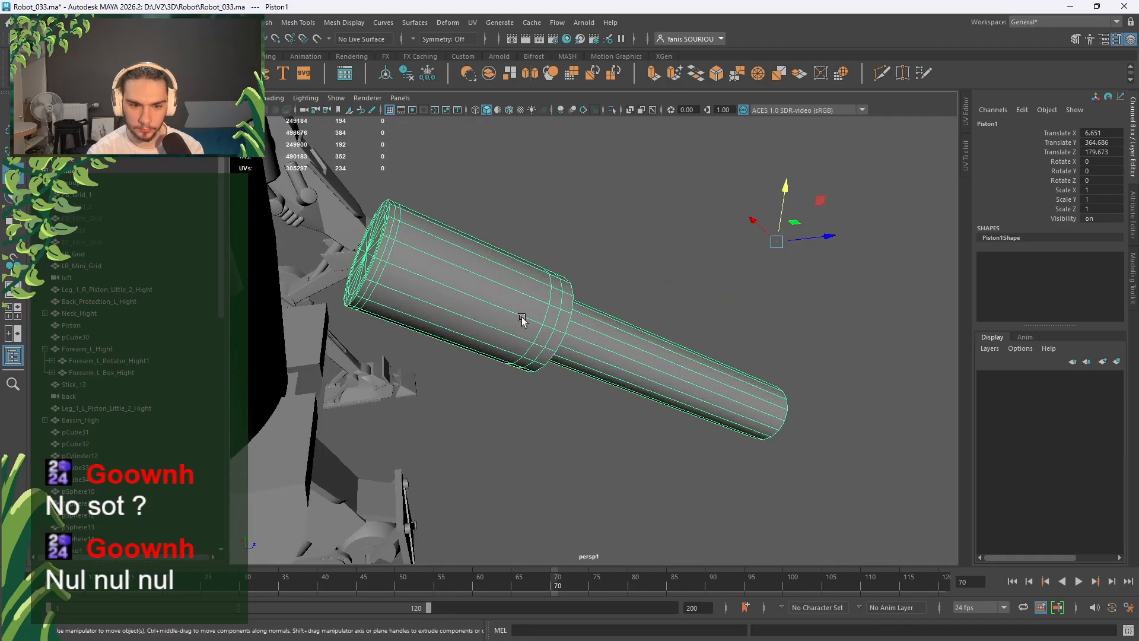
alt+drag(522, 319, 580, 355)
scroll(581, 355, up, 3)
right_drag(474, 286, 473, 317)
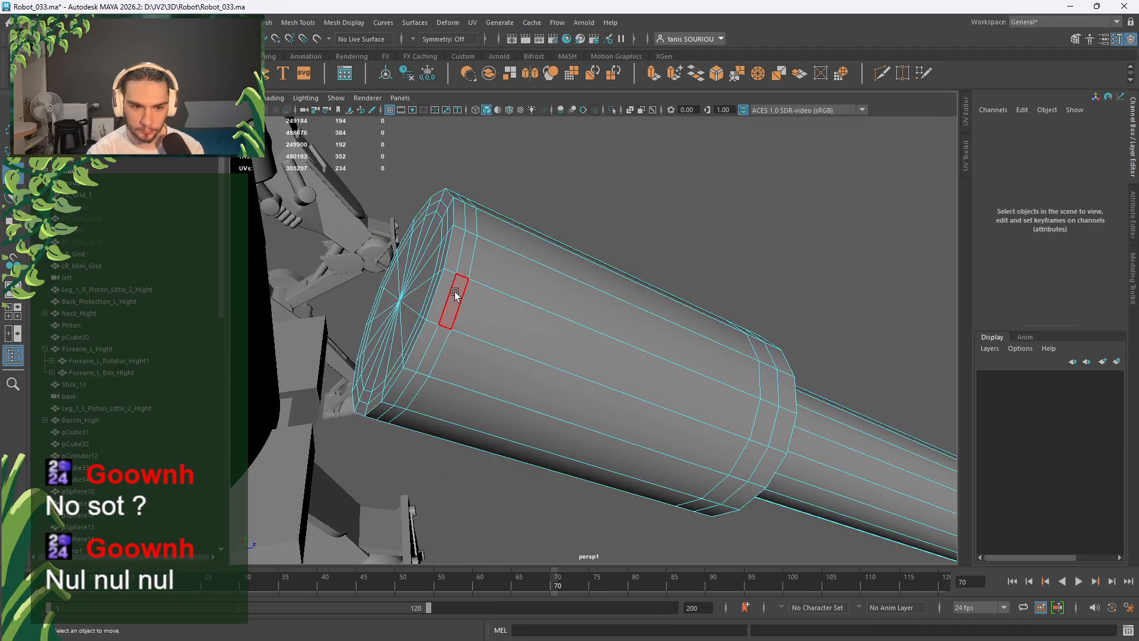
click(455, 295)
key(Delete)
double_click(443, 252)
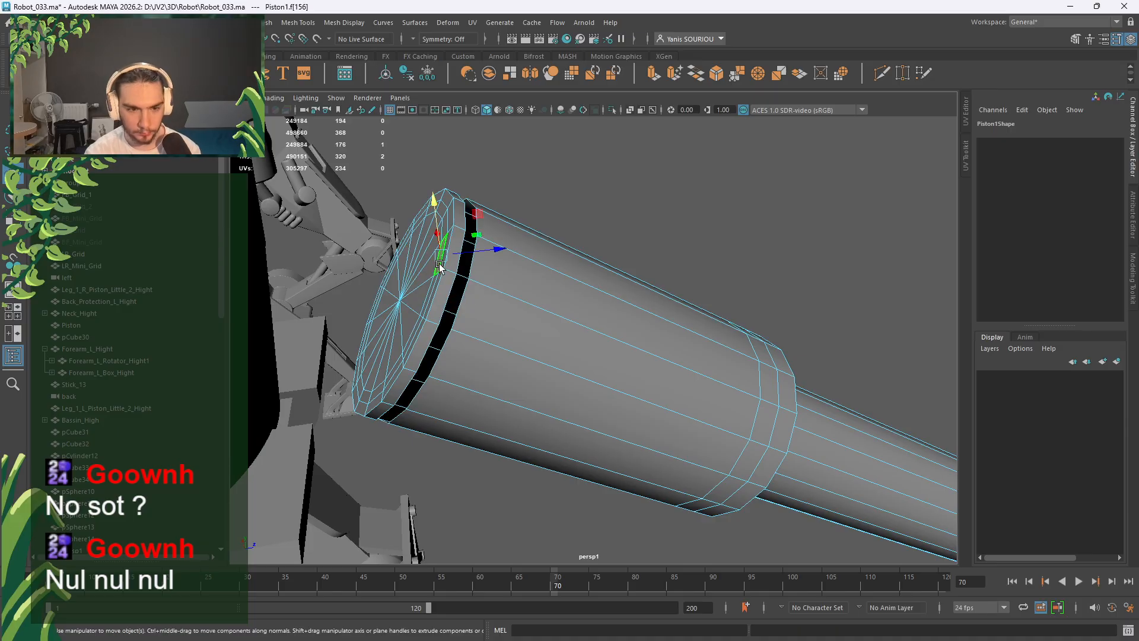
key(Delete)
Freeze Piston1's transformations, center its pivot, and frame it beside the torso.
right_drag(549, 291, 610, 251)
scroll(706, 374, down, 4)
alt+drag(711, 375, 643, 372)
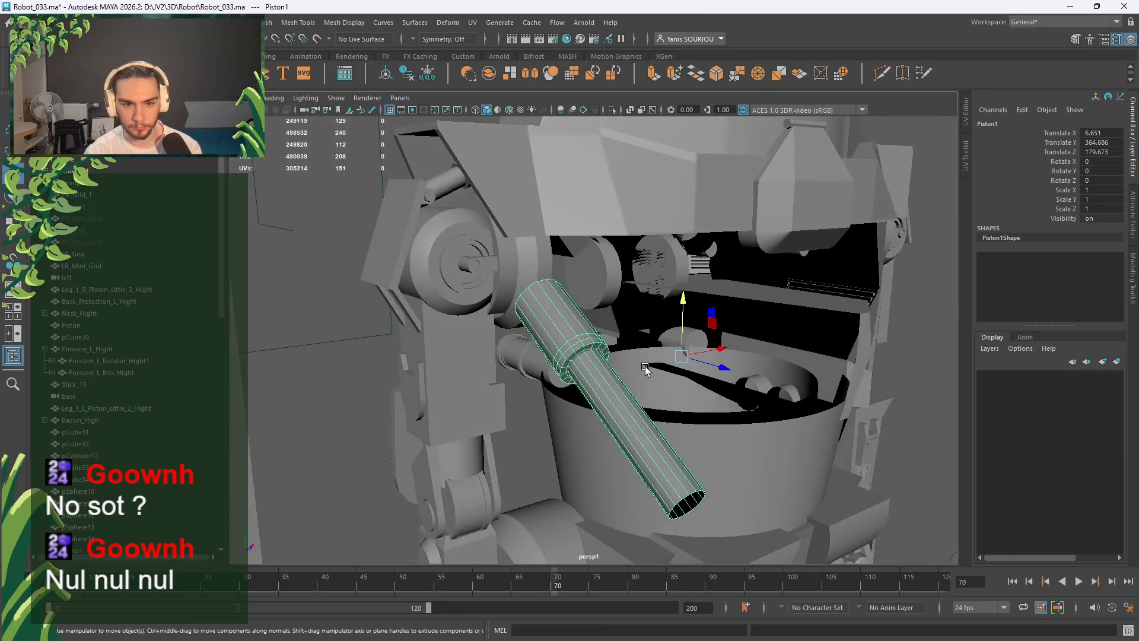
scroll(642, 380, down, 3)
alt+middle_drag(641, 383, 572, 435)
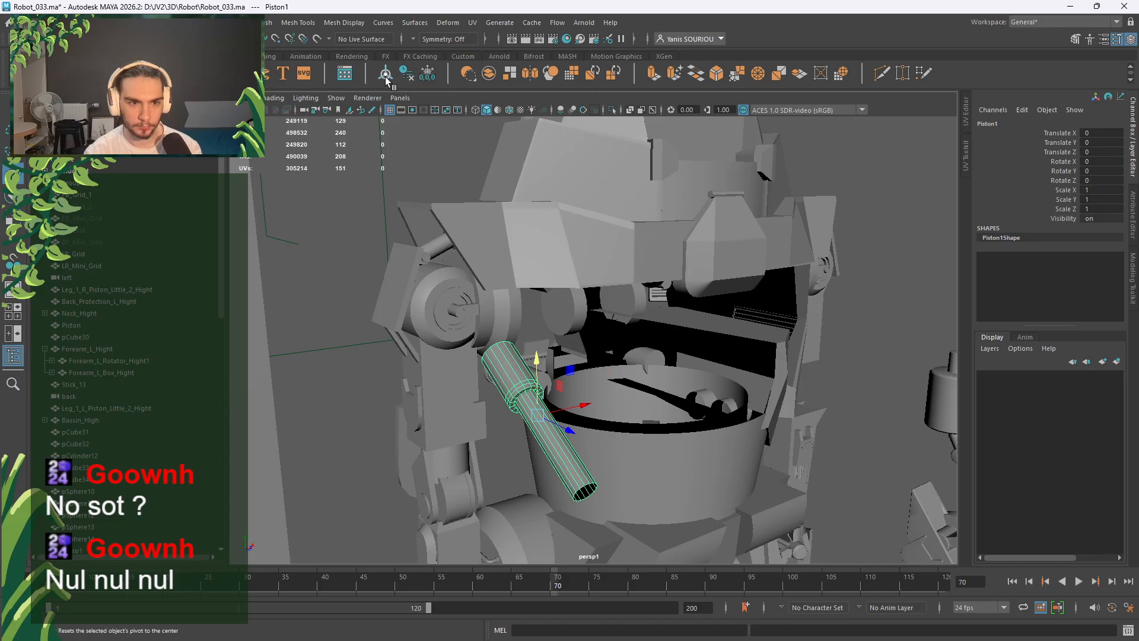
key(f)
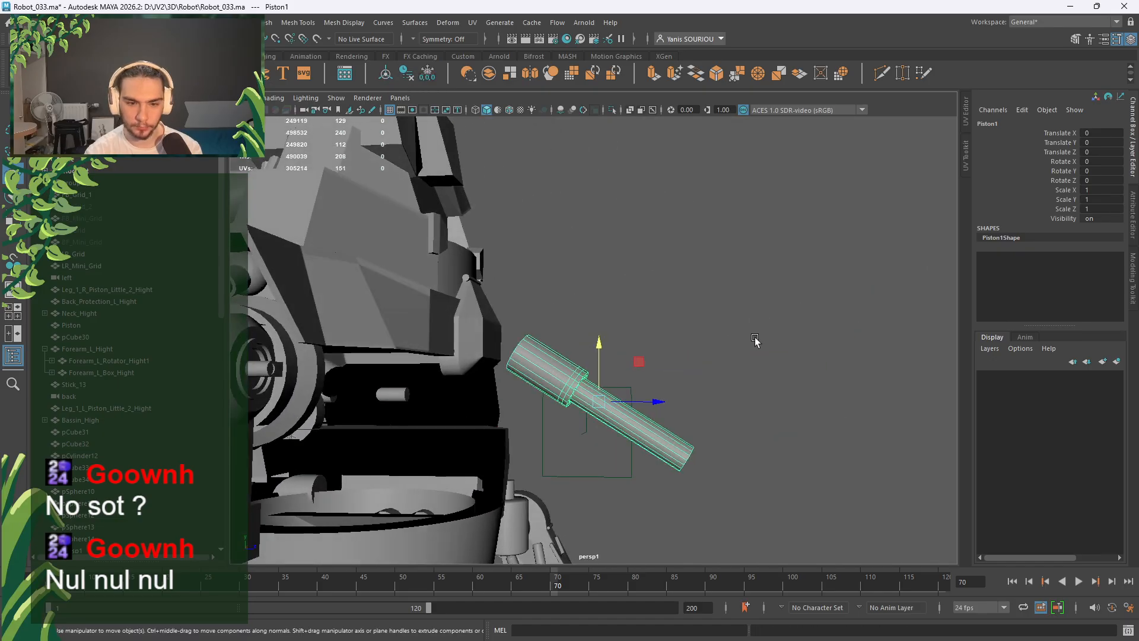
Show wireframes on the shaded model and move Piston1 behind the robot's head, to about X 173.349, Y 78.056, Z -96.492.
alt+drag(693, 345, 467, 414)
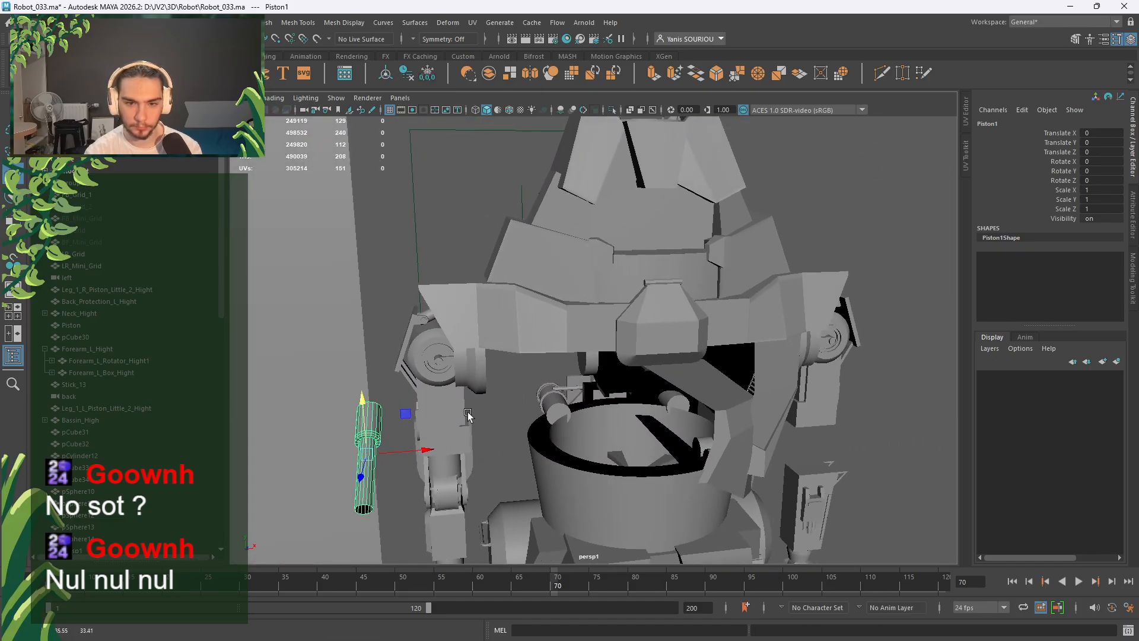
alt+drag(635, 254, 573, 464)
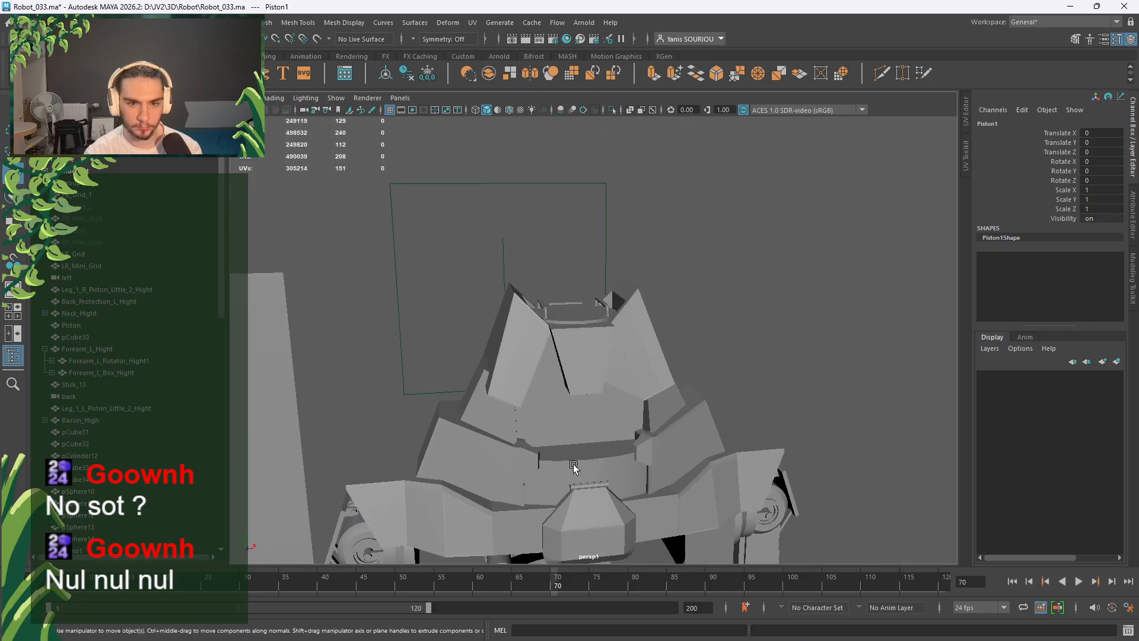
click(512, 114)
mouse_move(555, 222)
alt+mouse_down()
mouse_move(587, 349)
mouse_move(732, 323)
alt+mouse_up()
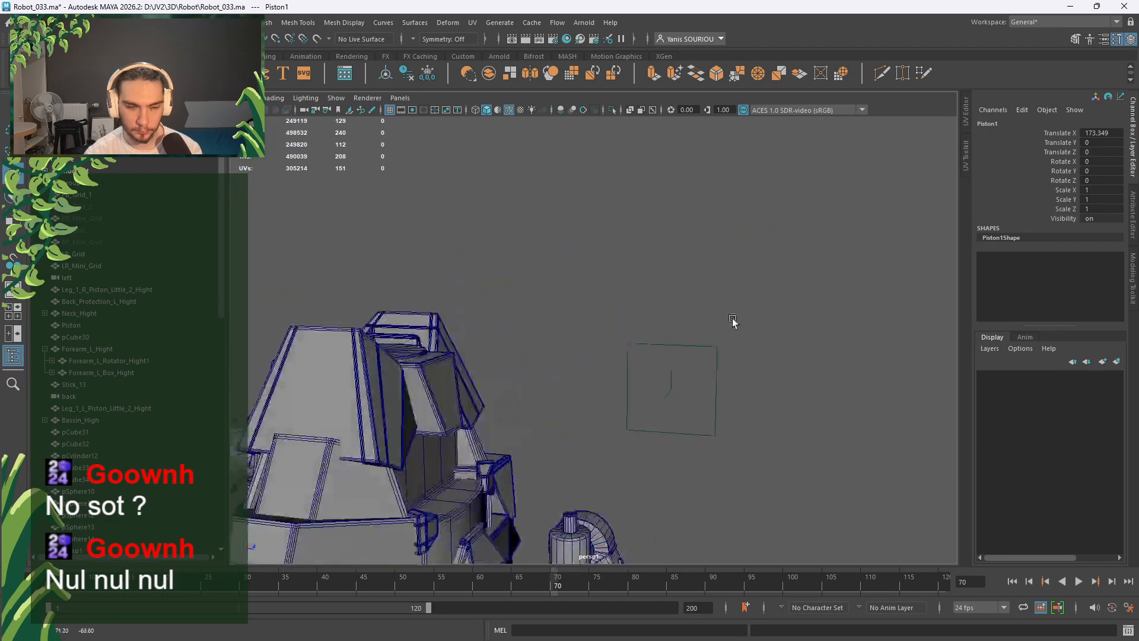
alt+middle_drag(715, 410, 719, 253)
drag(700, 464, 624, 458)
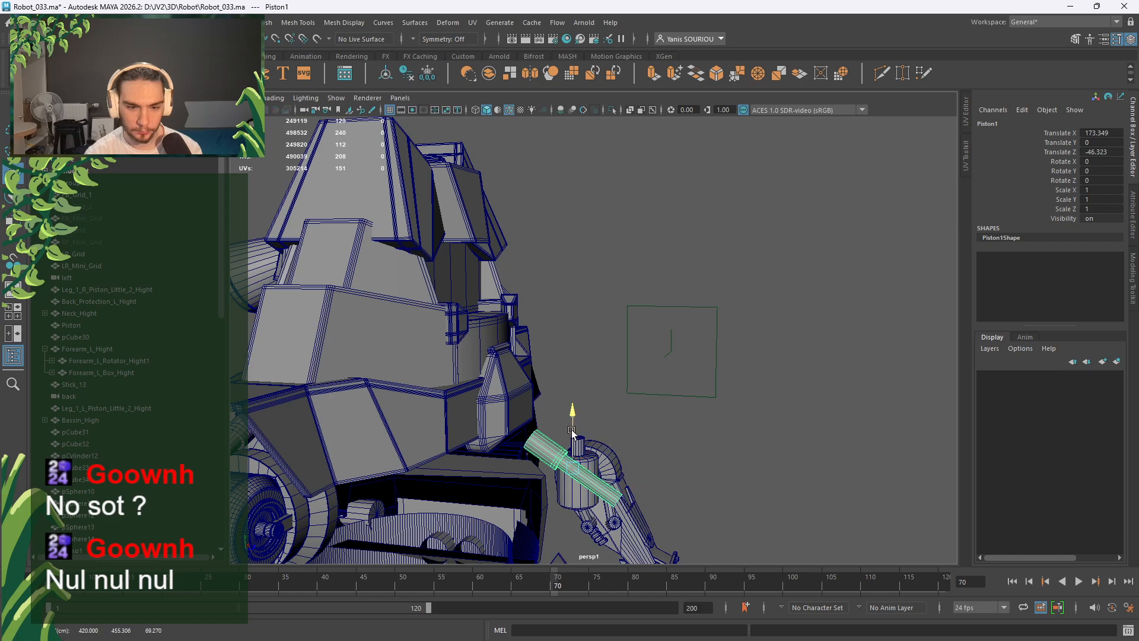
drag(571, 432, 558, 317)
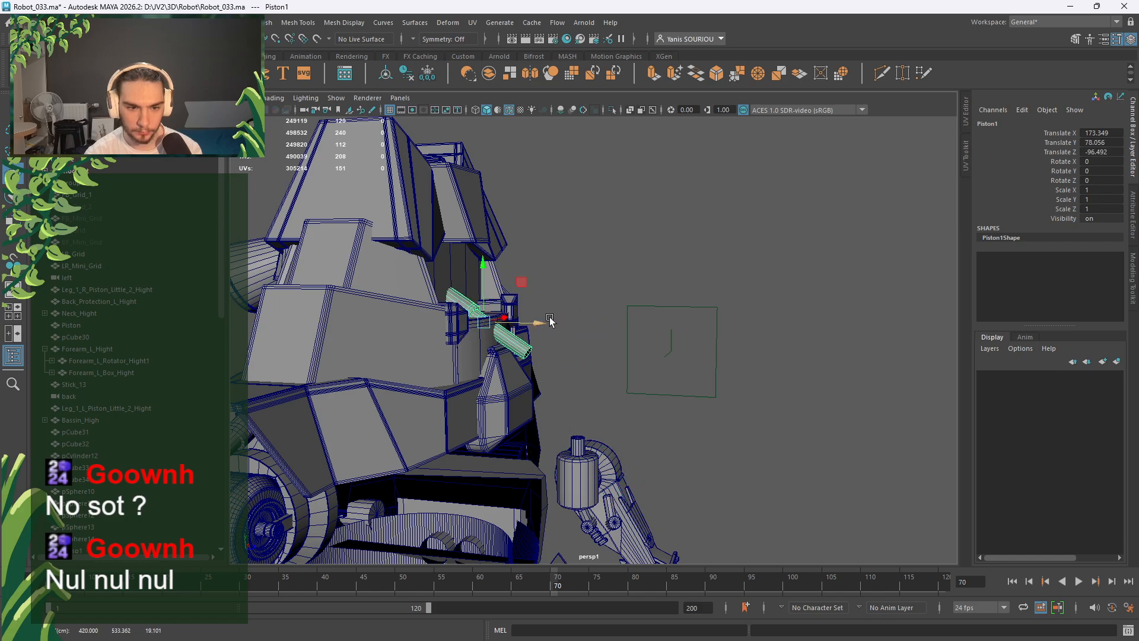
Set Piston1's X rotation to -10 and freeze its transformations.
key(f)
alt+drag(642, 344, 684, 315)
scroll(582, 349, down, 4)
key(e)
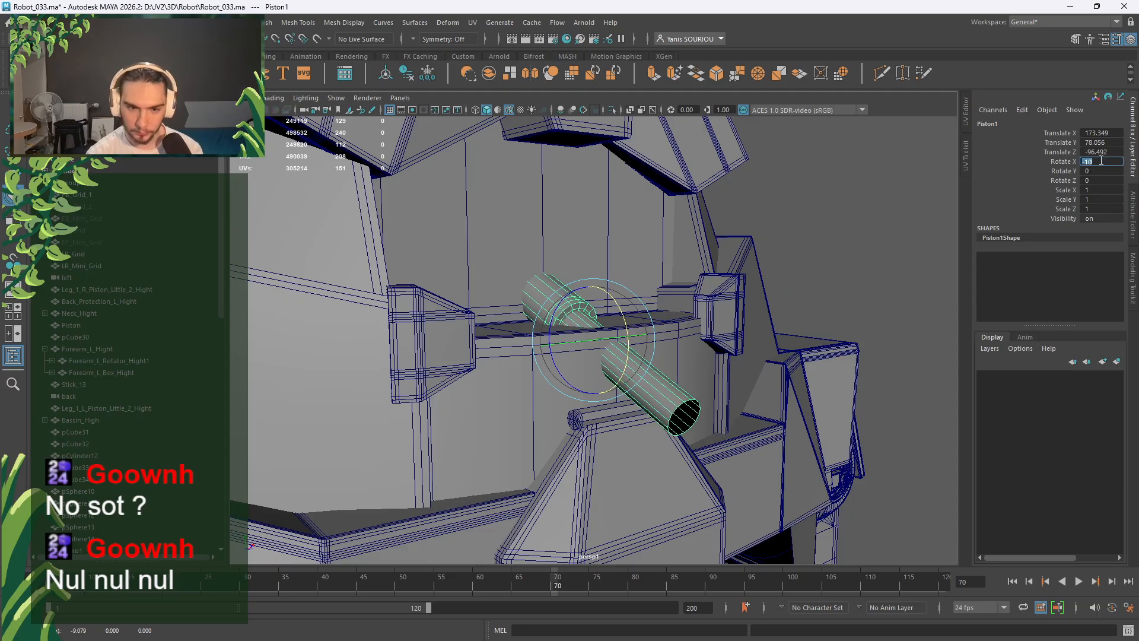
click(427, 74)
click(405, 72)
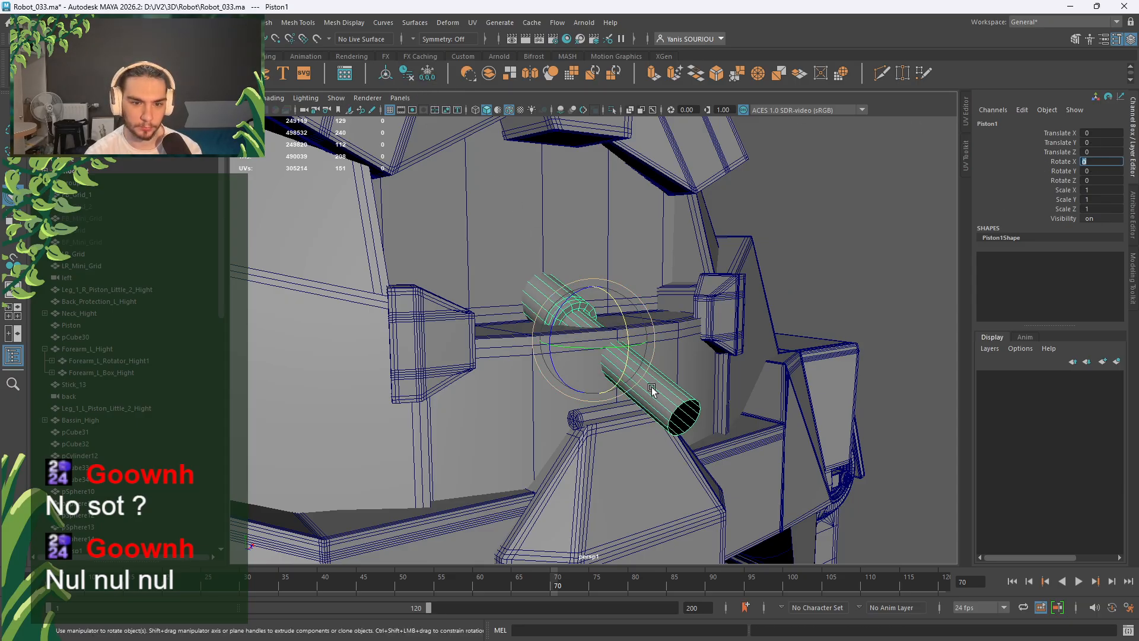
Scale Piston1 uniformly to 0.5 on X, Y and Z.
right_drag(664, 303, 728, 288)
alt+drag(652, 303, 698, 319)
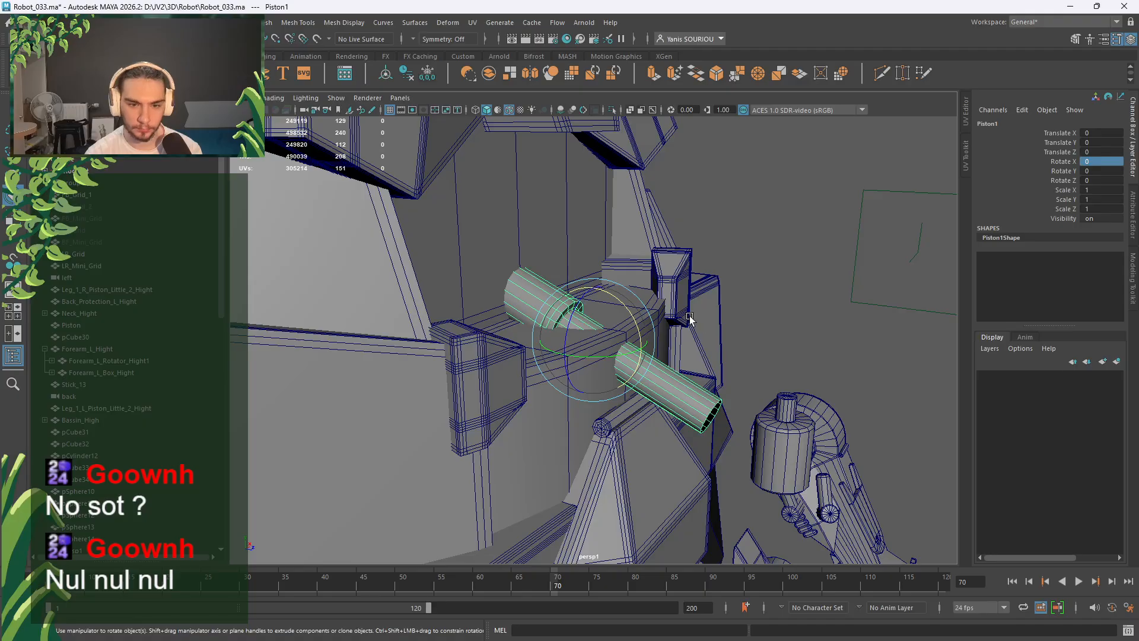
text(0.5)
key(Tab)
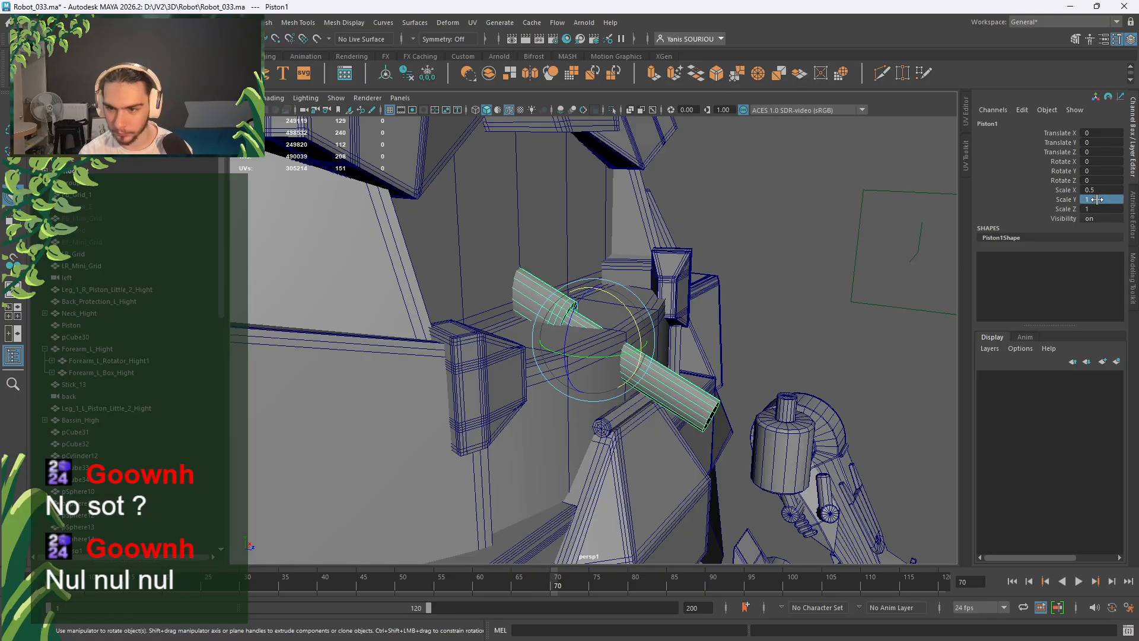
text(.5)
key(Tab)
key(Return)
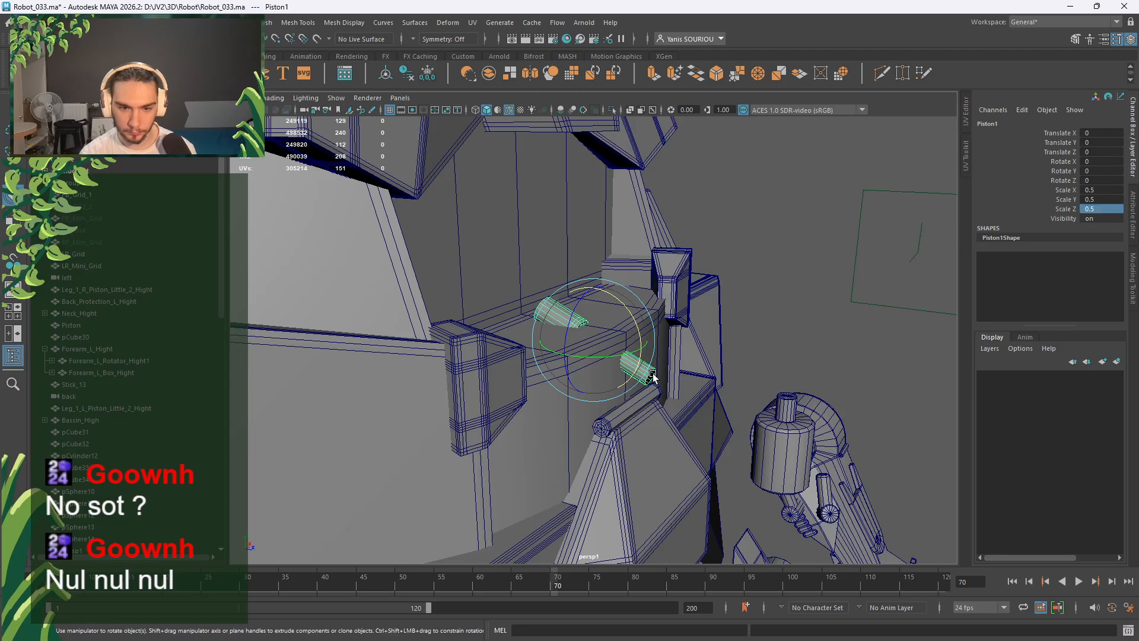
Raise Piston1 to about Y 14.29 and set its Z translation to -15.
key(w)
drag(594, 308, 615, 320)
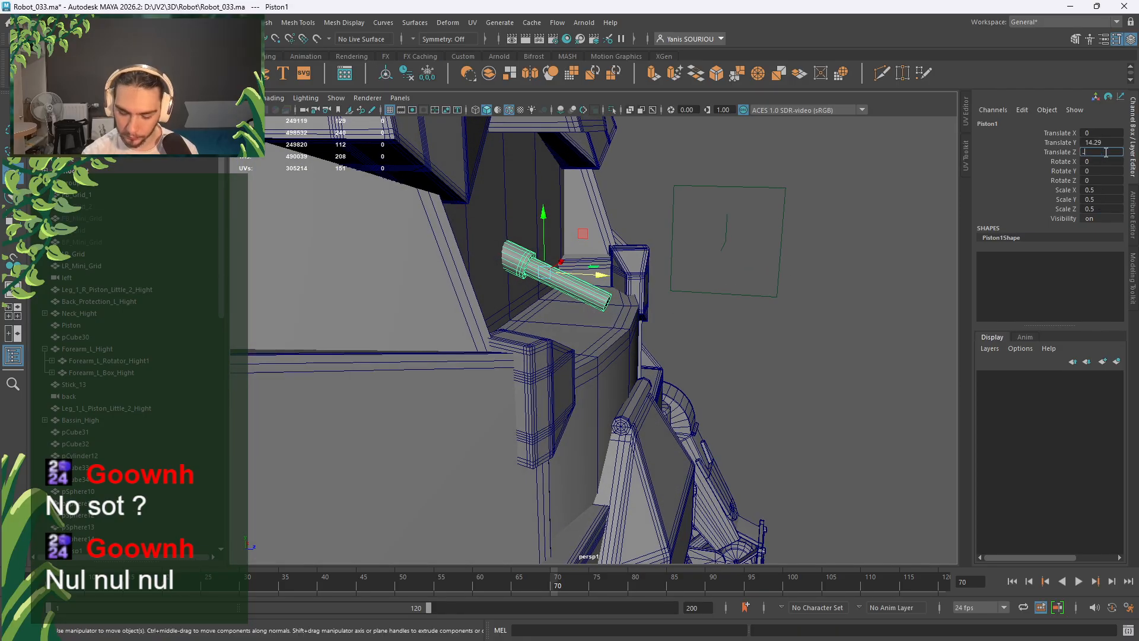
click(1106, 153)
text(-)
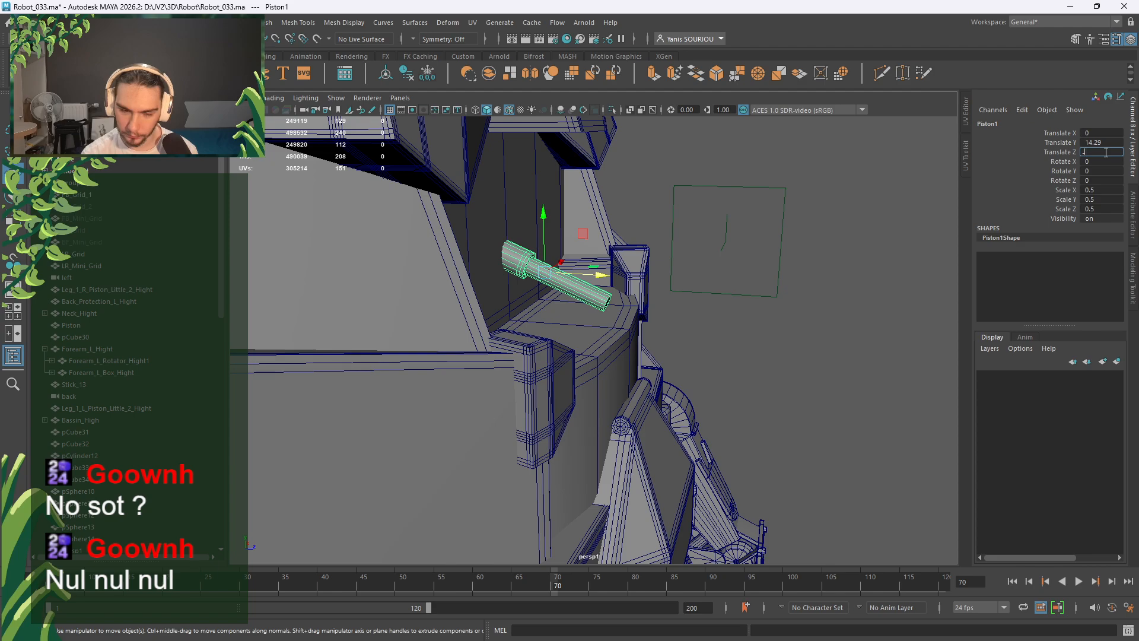
text(15)
key(Return)
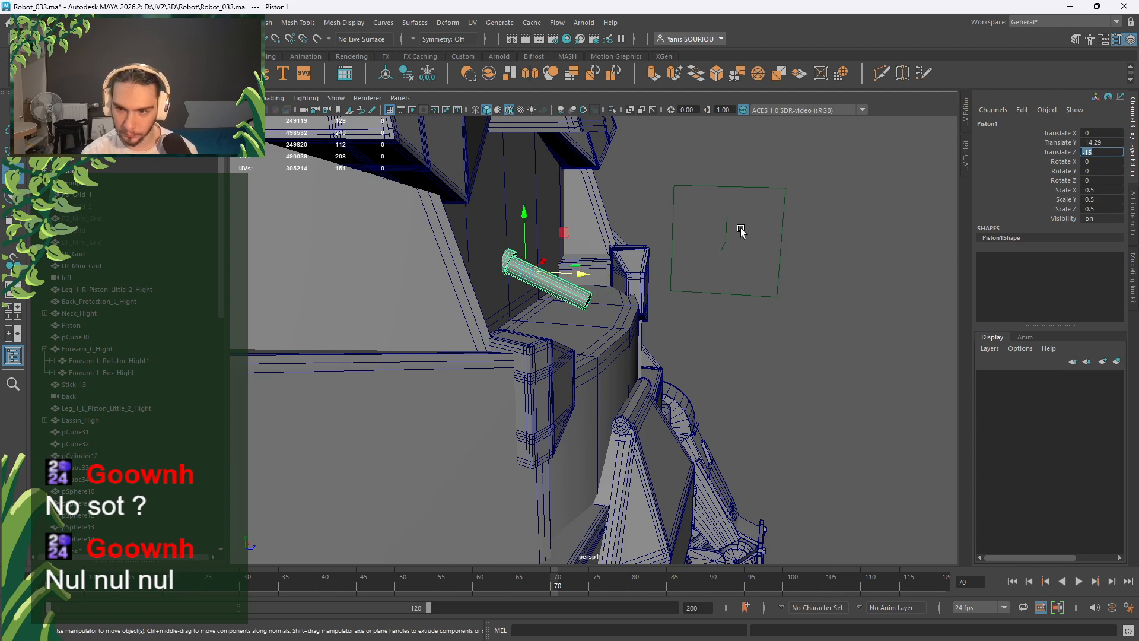
Set Piston1's X rotation to -10 and reposition it at about Y 16.438, Z -9.281.
key(e)
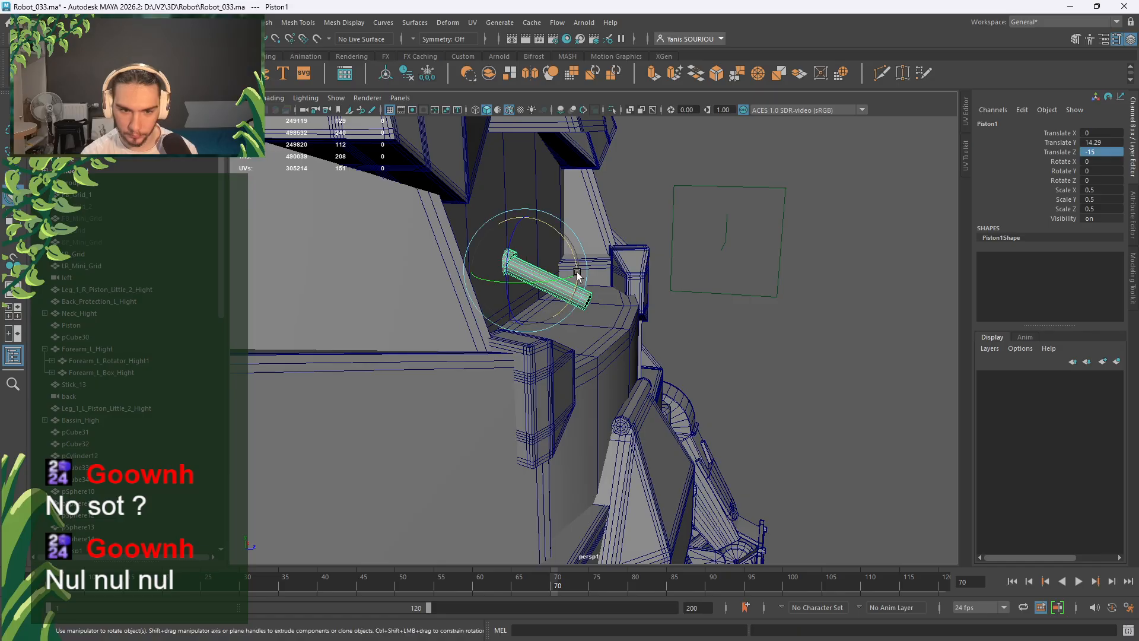
drag(578, 278, 576, 260)
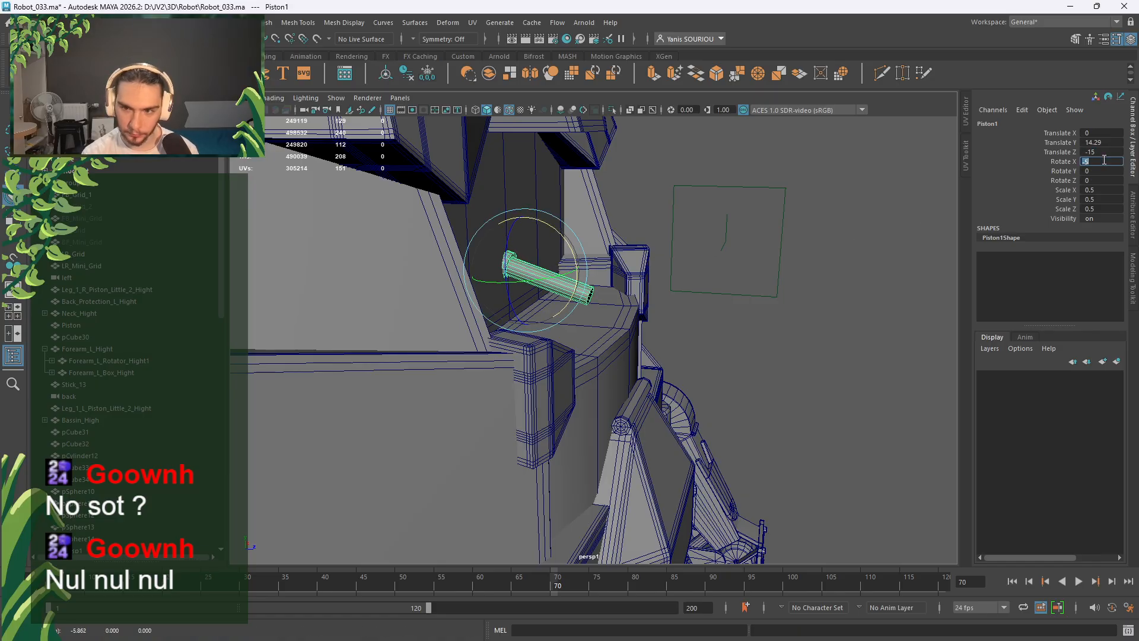
click(803, 325)
click(562, 281)
key(w)
drag(584, 276, 594, 250)
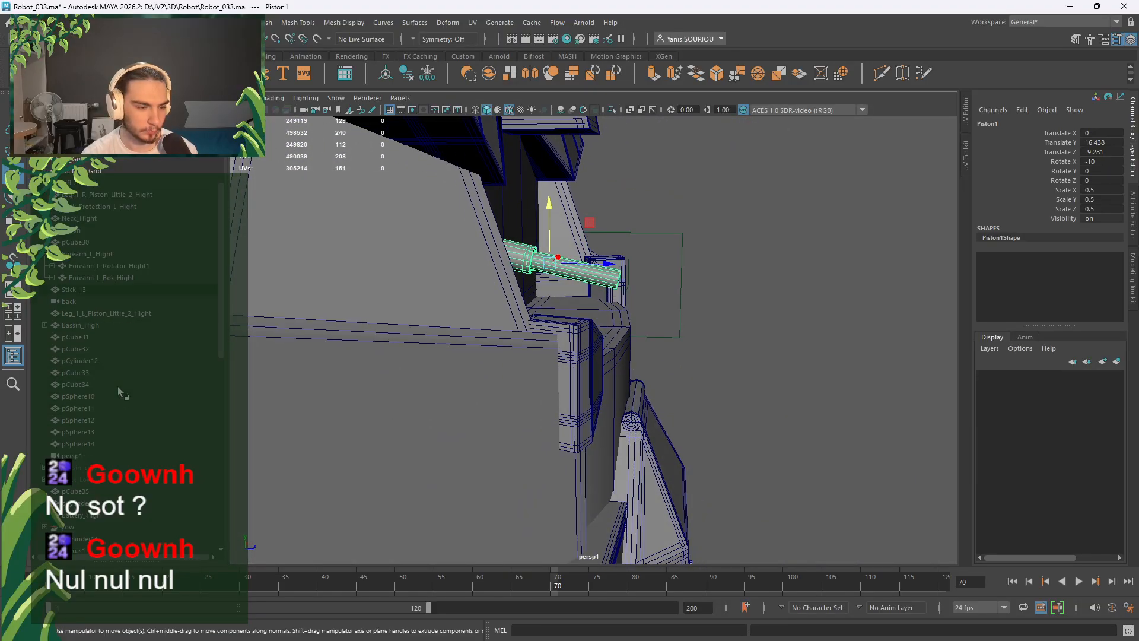
Find Eye_Hight under Head_Back_Eye_Hight in the Neck_Hight hierarchy and make it visible again.
click(48, 254)
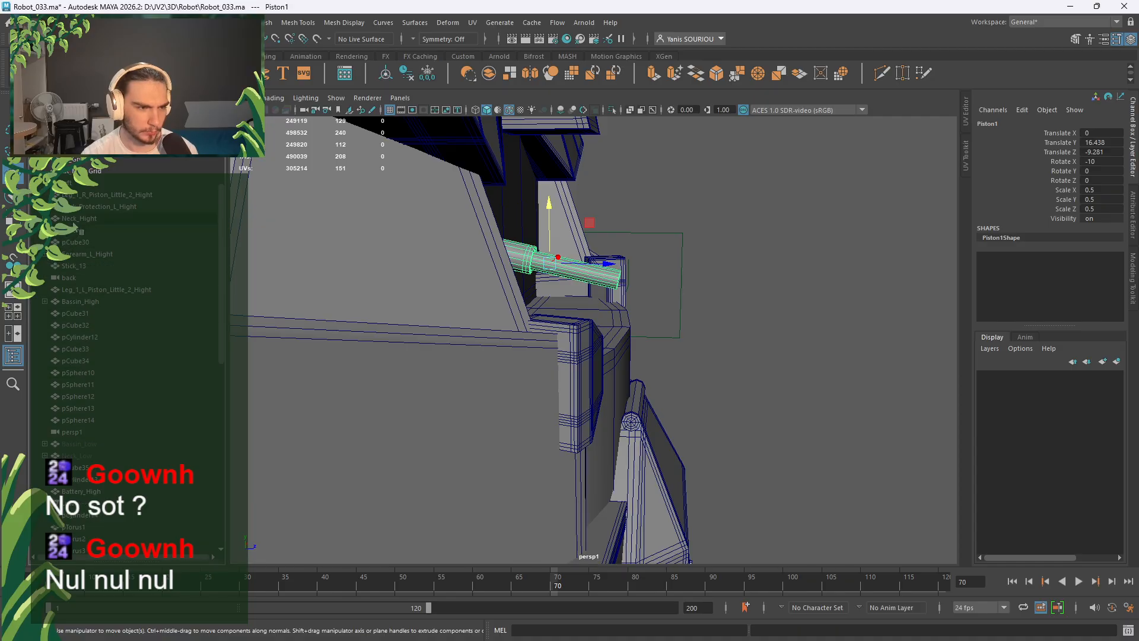
click(45, 218)
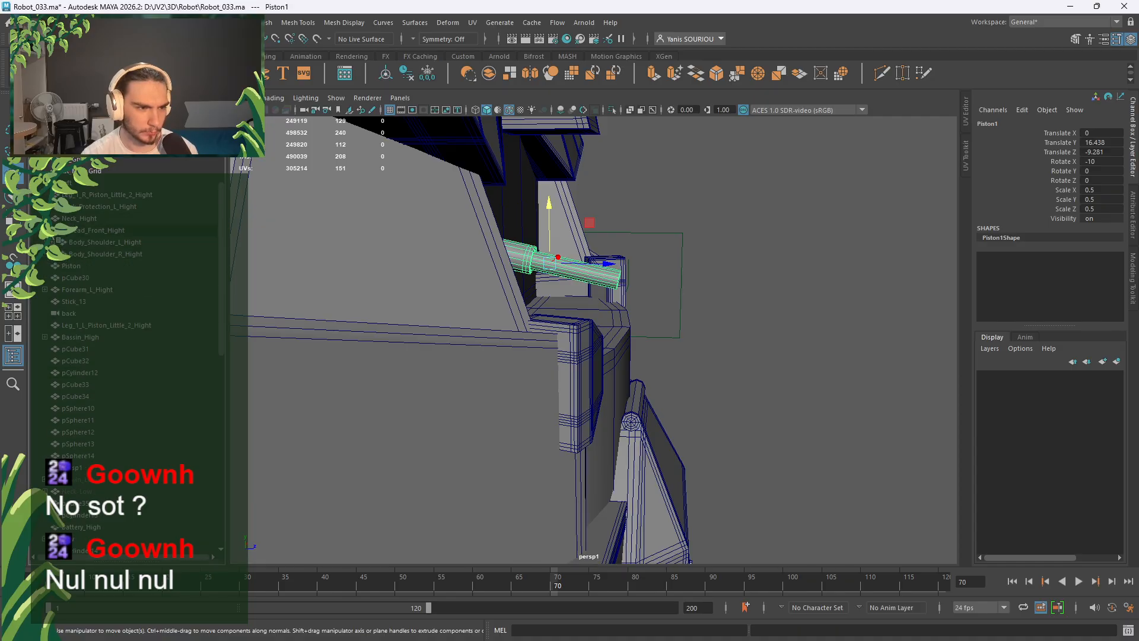
click(52, 231)
click(84, 278)
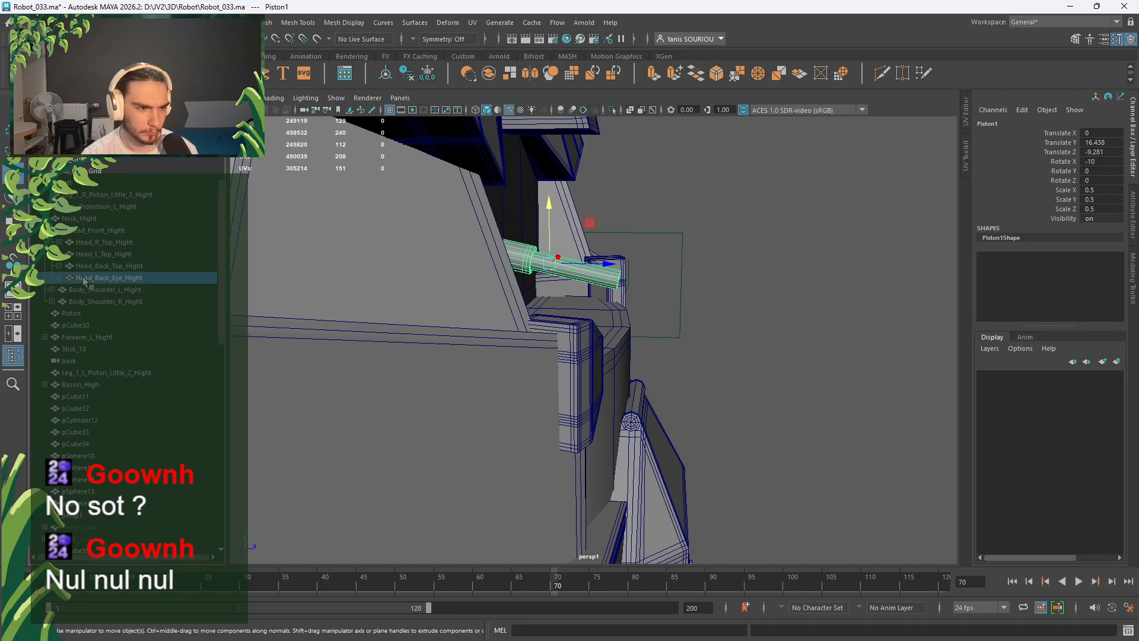
click(58, 279)
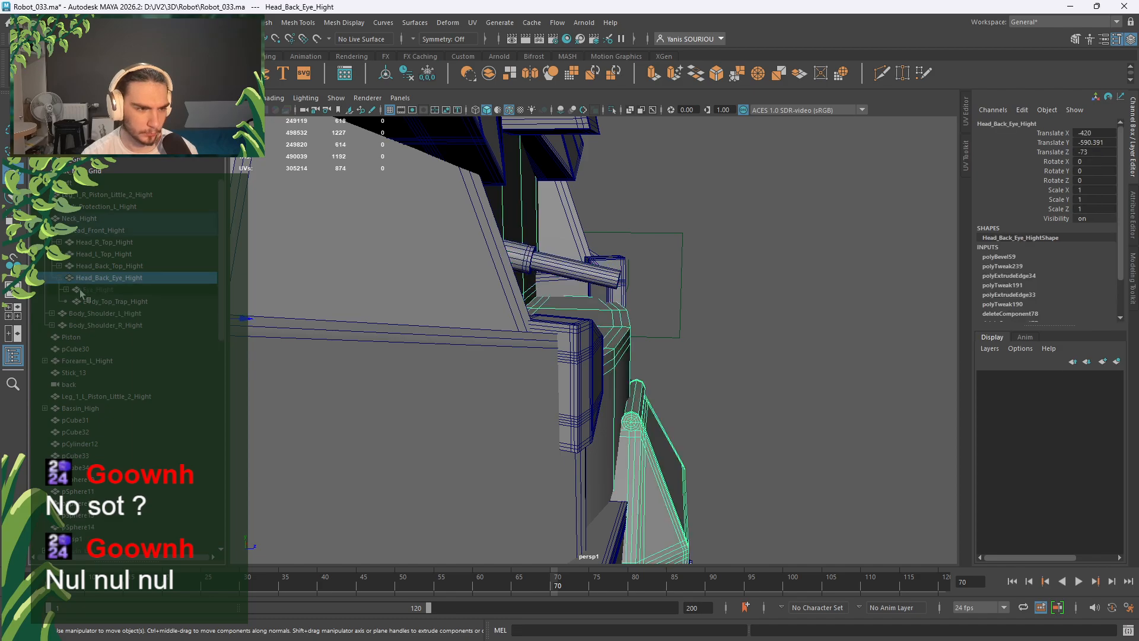
click(81, 290)
key(ctrl+h)
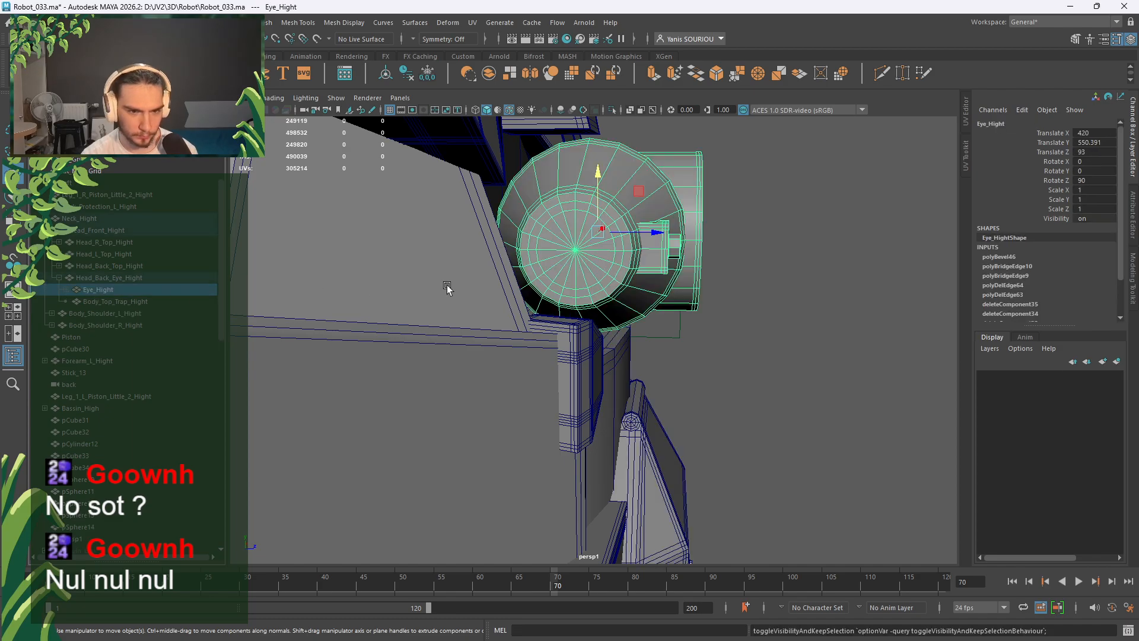
Hide Head_L_Top_Hight to open up the inside of the head.
alt+drag(447, 289, 606, 335)
scroll(457, 340, down, 5)
alt+drag(475, 345, 442, 330)
alt+drag(542, 355, 490, 356)
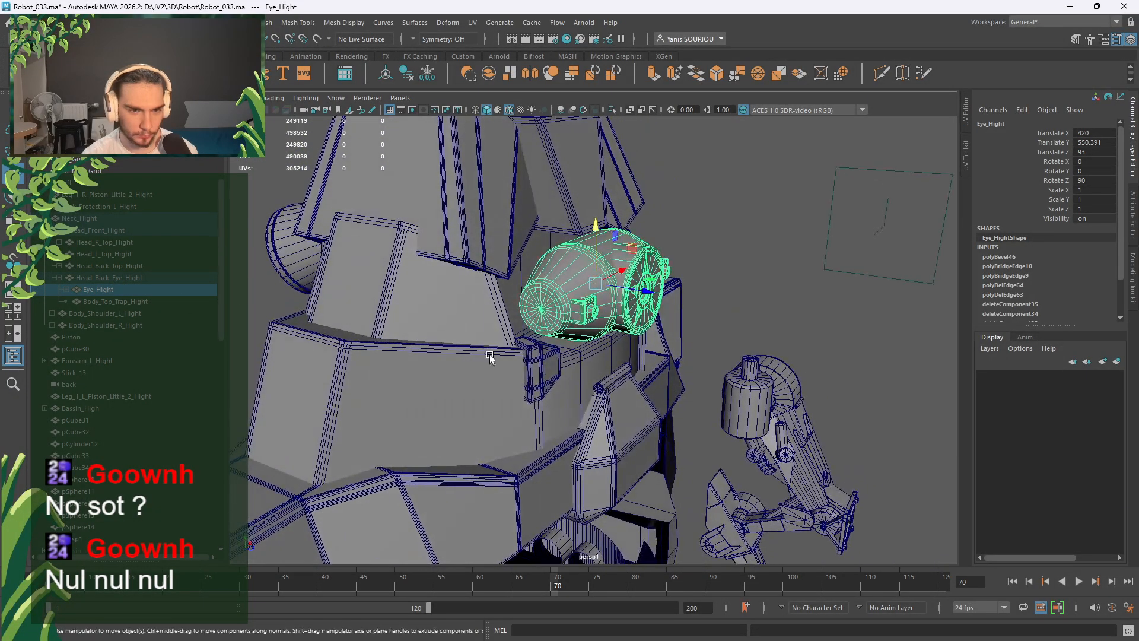
click(129, 255)
key(h)
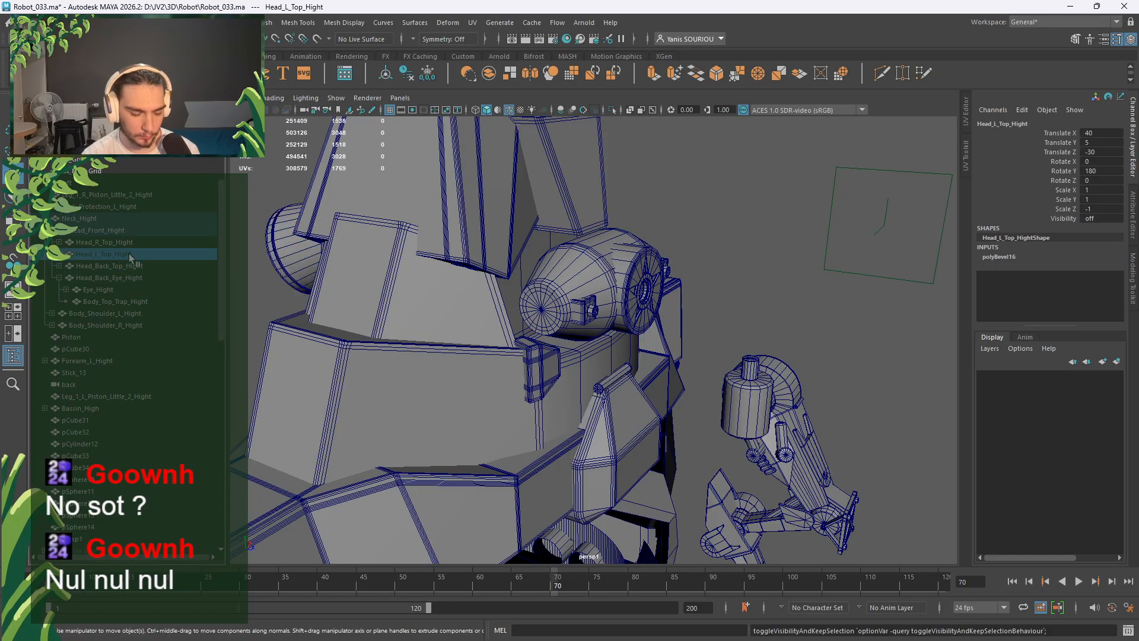
Examine how Piston1 sits between the back eye and the head shell from inside the head.
alt+drag(655, 274, 433, 272)
scroll(524, 290, up, 3)
alt+drag(524, 289, 607, 338)
click(546, 320)
key(ctrl+z)
key(ctrl+z)
click(594, 325)
scroll(597, 328, up, 3)
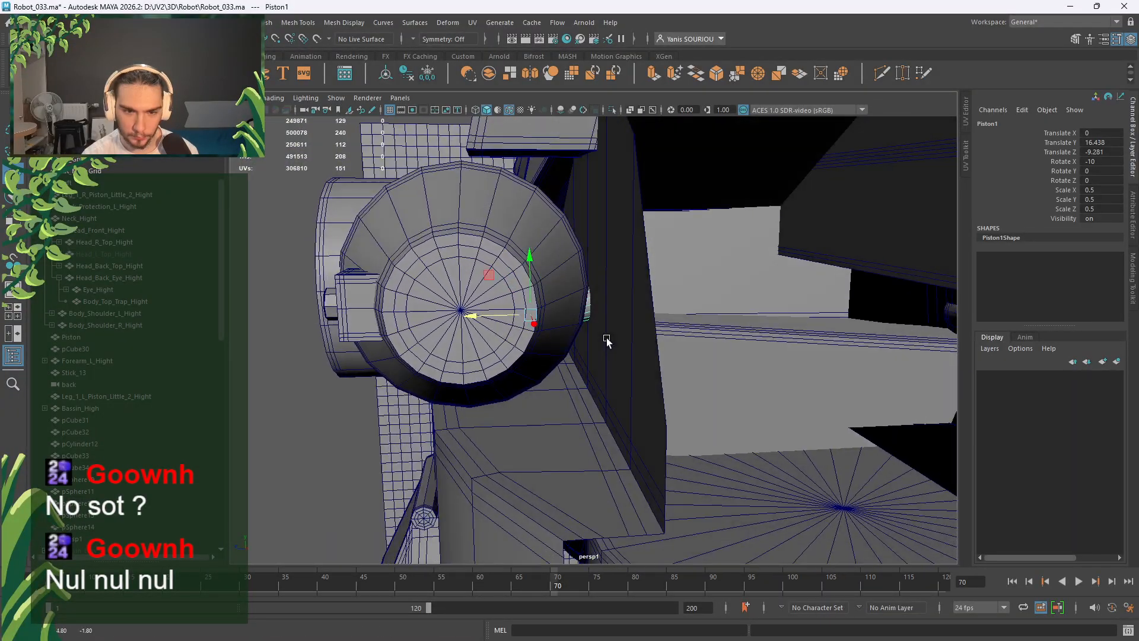
right_click(618, 256)
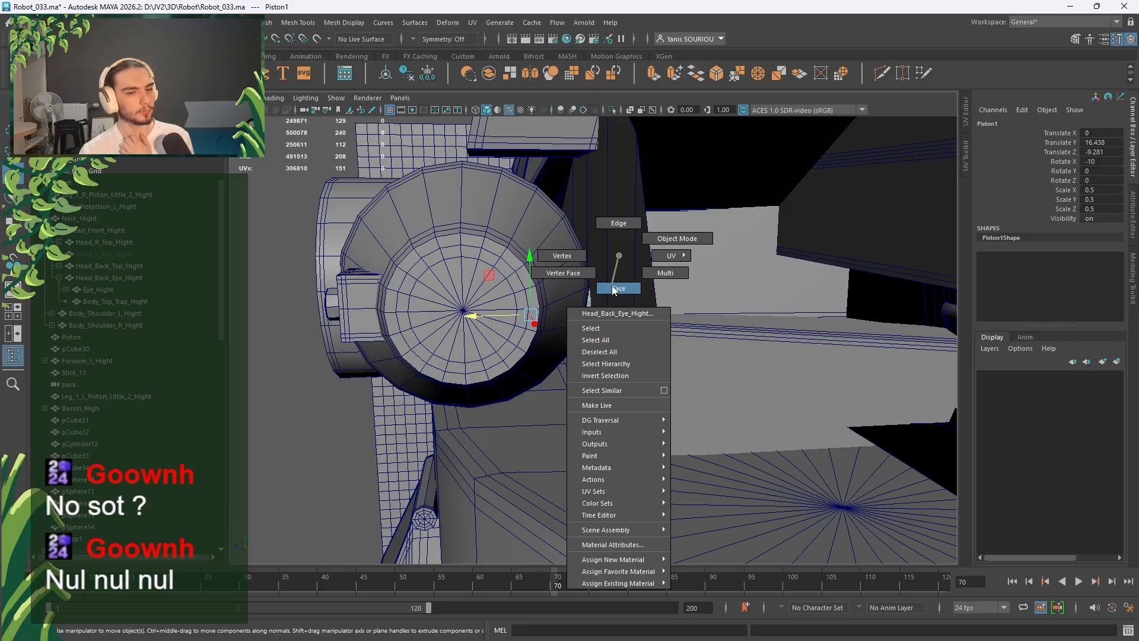
right_drag(614, 290, 708, 235)
scroll(605, 287, up, 3)
click(643, 297)
scroll(707, 235, down, 8)
click(371, 298)
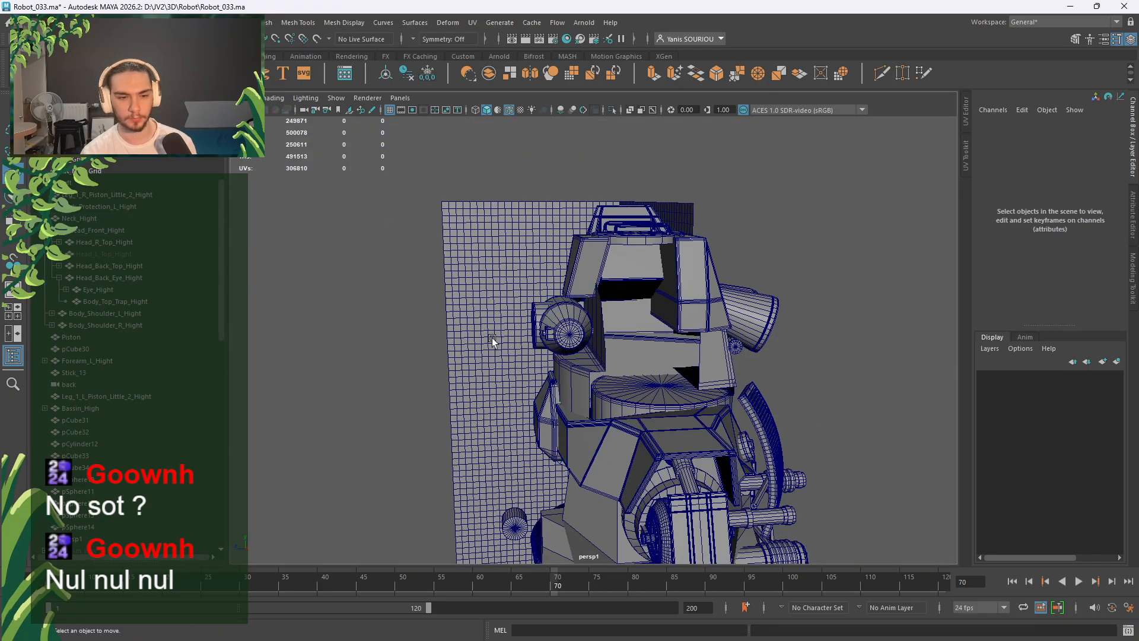
Reduce Piston1 to a short open tube section behind the eye and duplicate it as Piston2.
scroll(570, 341, up, 3)
mouse_move(589, 342)
alt+mouse_down()
mouse_move(580, 320)
mouse_move(549, 333)
mouse_move(571, 320)
mouse_move(624, 330)
mouse_move(607, 328)
mouse_move(618, 321)
mouse_move(607, 332)
alt+mouse_up()
scroll(582, 316, up, 3)
click(583, 312)
scroll(607, 330, up, 3)
mouse_move(674, 297)
right_down()
mouse_move(679, 316)
mouse_move(675, 286)
right_up()
mouse_move(656, 300)
alt+mouse_down()
mouse_move(542, 310)
mouse_move(557, 320)
mouse_move(558, 310)
mouse_move(547, 315)
mouse_move(575, 308)
mouse_move(540, 307)
mouse_move(553, 336)
mouse_move(522, 357)
alt+mouse_up()
Move Piston2 to the side of the eye's rear, at about X 13.153, Y 28.098, Z -16.659.
alt+drag(480, 168, 491, 189)
middle_drag(502, 159, 504, 162)
alt+drag(515, 178, 667, 295)
middle_drag(628, 287, 628, 288)
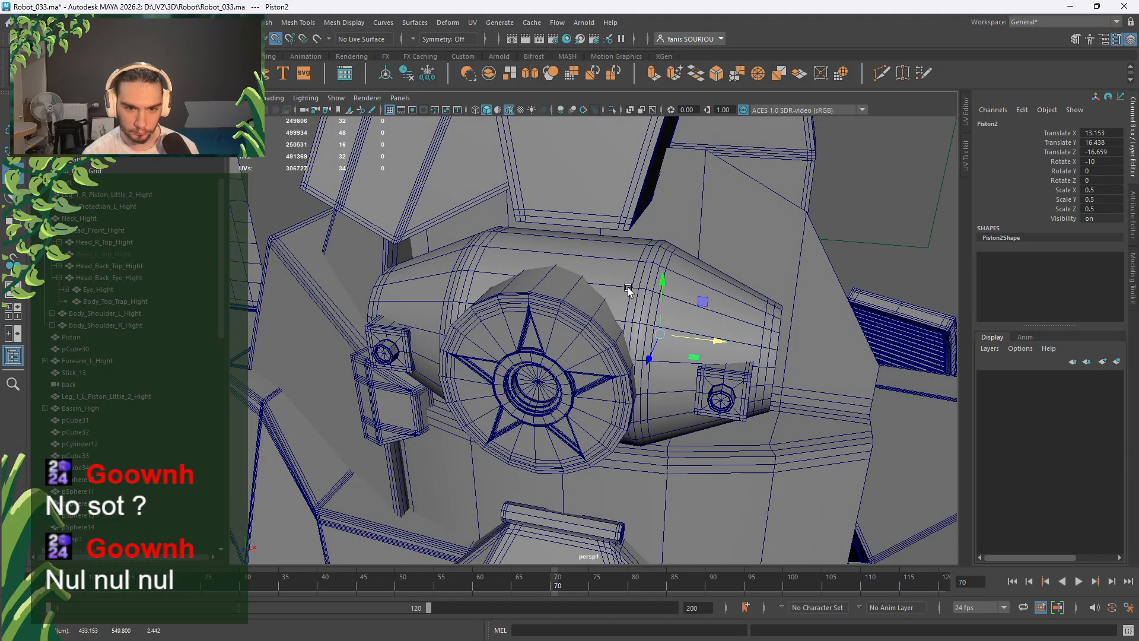
alt+drag(628, 287, 643, 306)
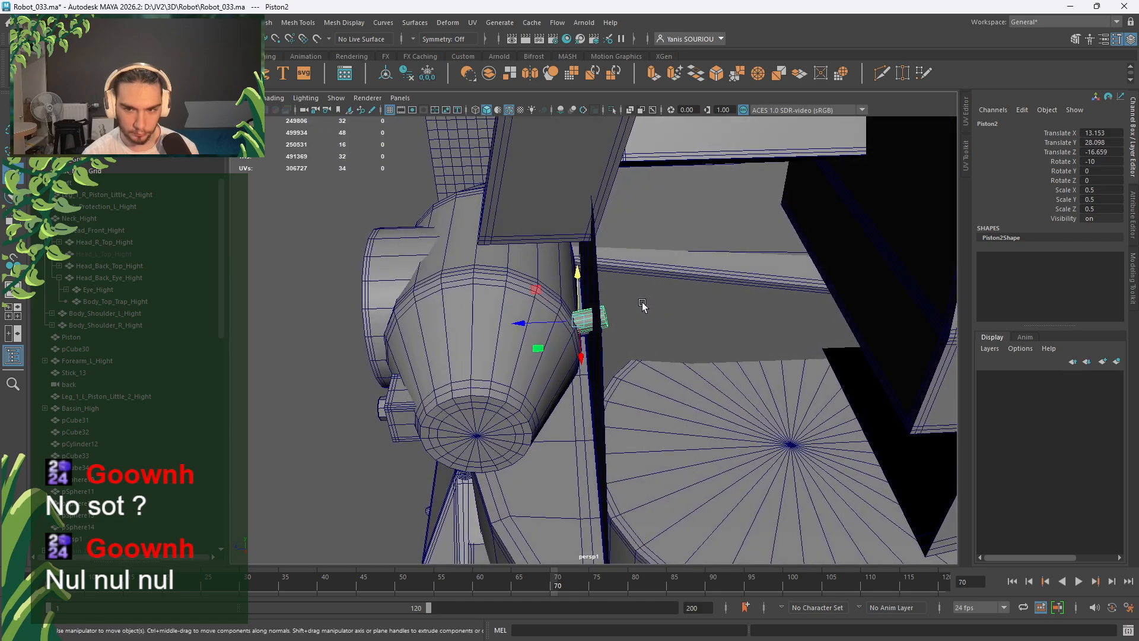
Freeze Piston2's transformations and set its Y rotation to -30.
key(e)
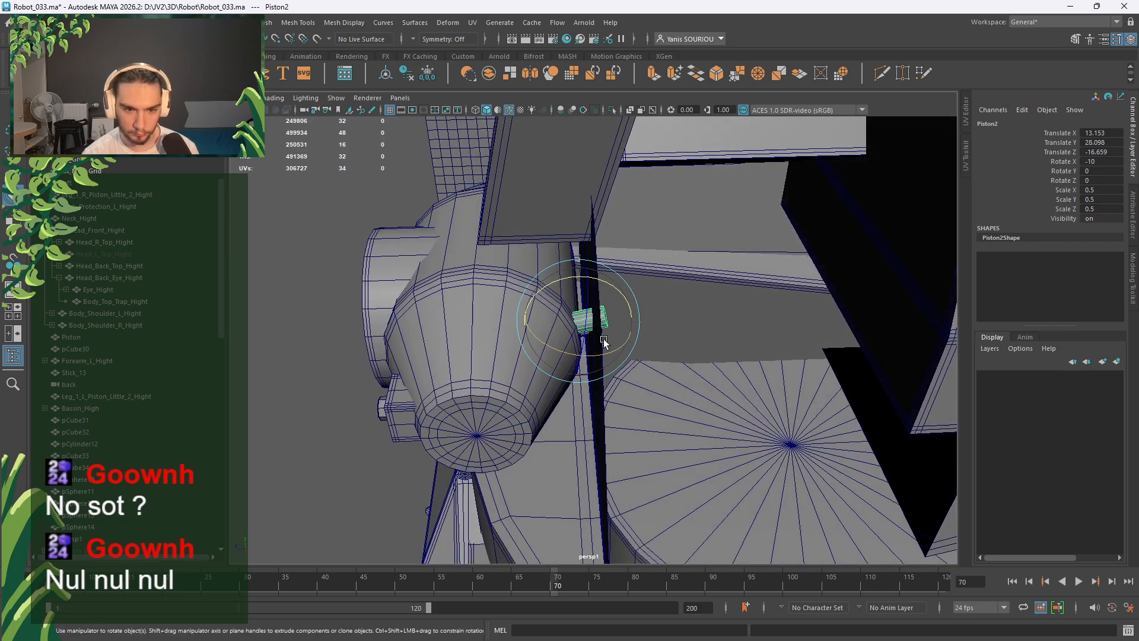
click(427, 72)
drag(614, 350, 784, 311)
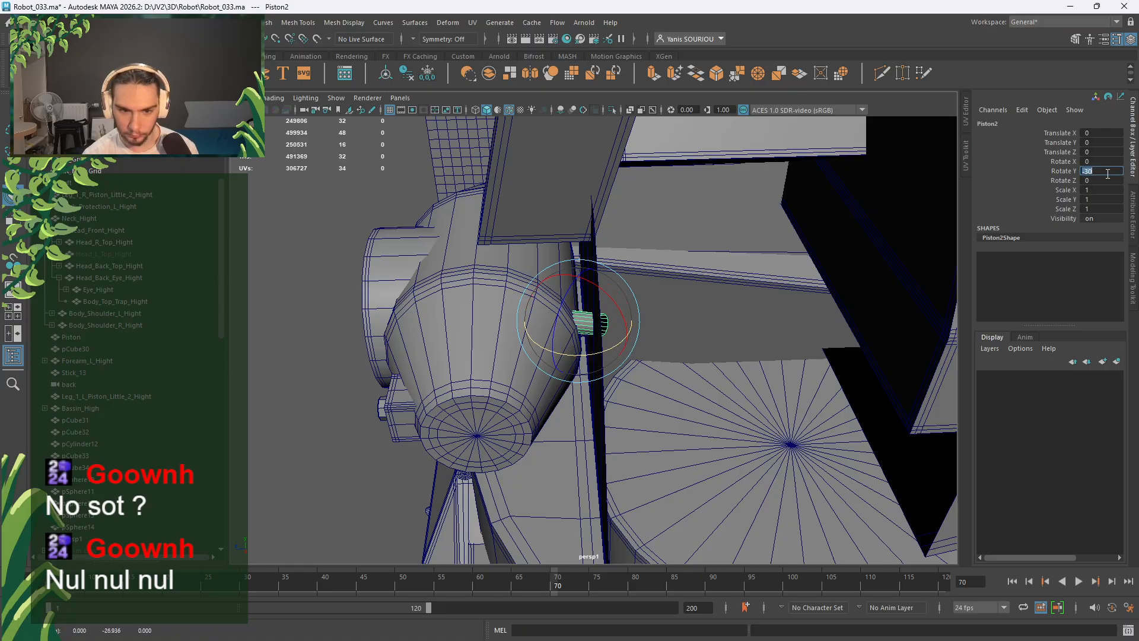
click(400, 304)
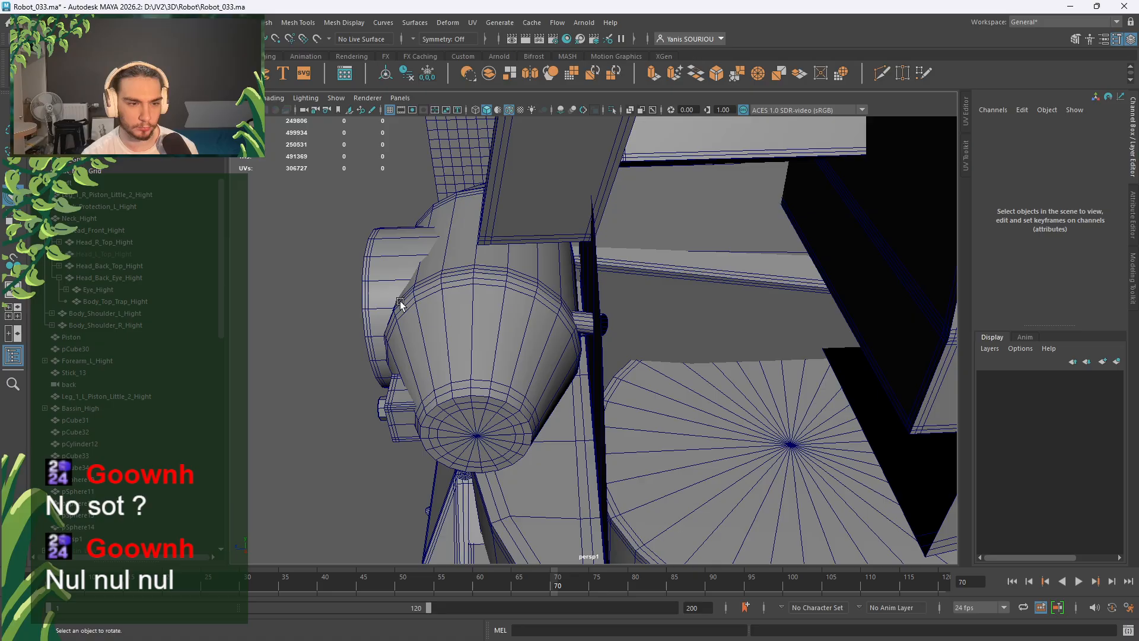
Slide Piston2 along X to about -8.209, aligning it with the eye's geometry.
click(572, 321)
key(w)
scroll(572, 321, up, 5)
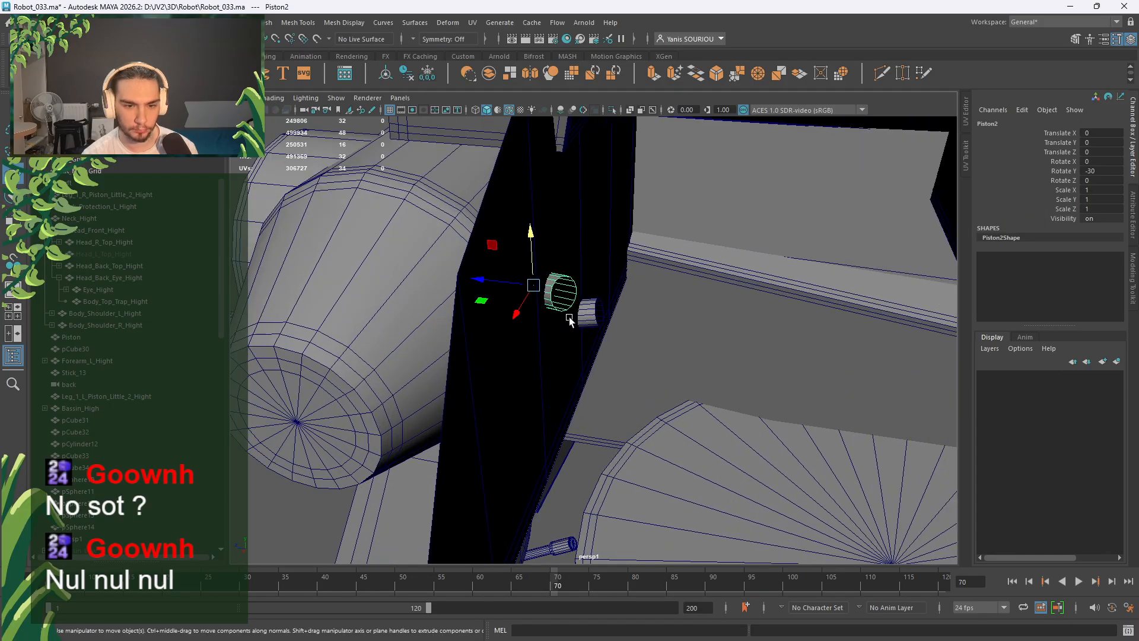
alt+drag(555, 320, 661, 378)
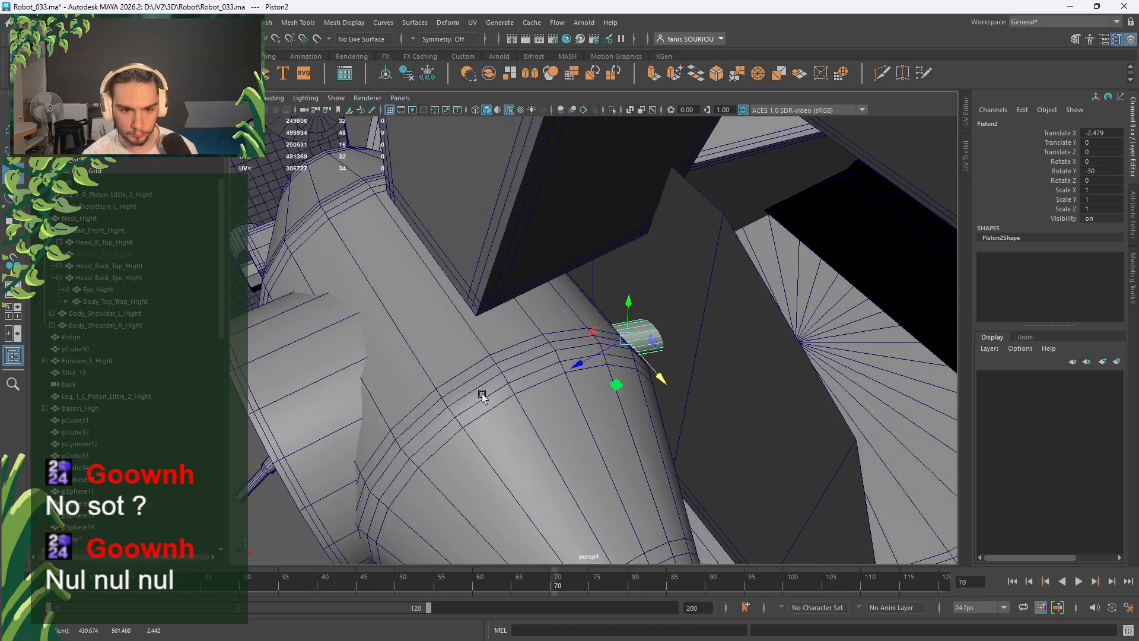
alt+drag(482, 396, 532, 393)
middle_drag(489, 435, 490, 439)
alt+drag(528, 438, 487, 389)
middle_drag(451, 324, 443, 322)
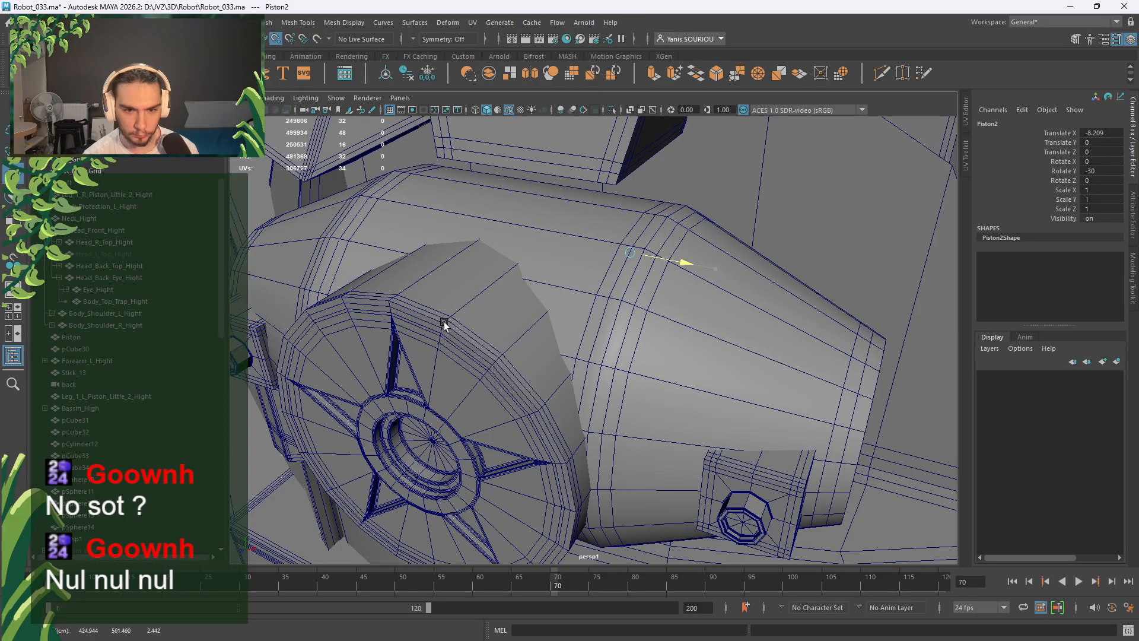
alt+drag(443, 321, 455, 398)
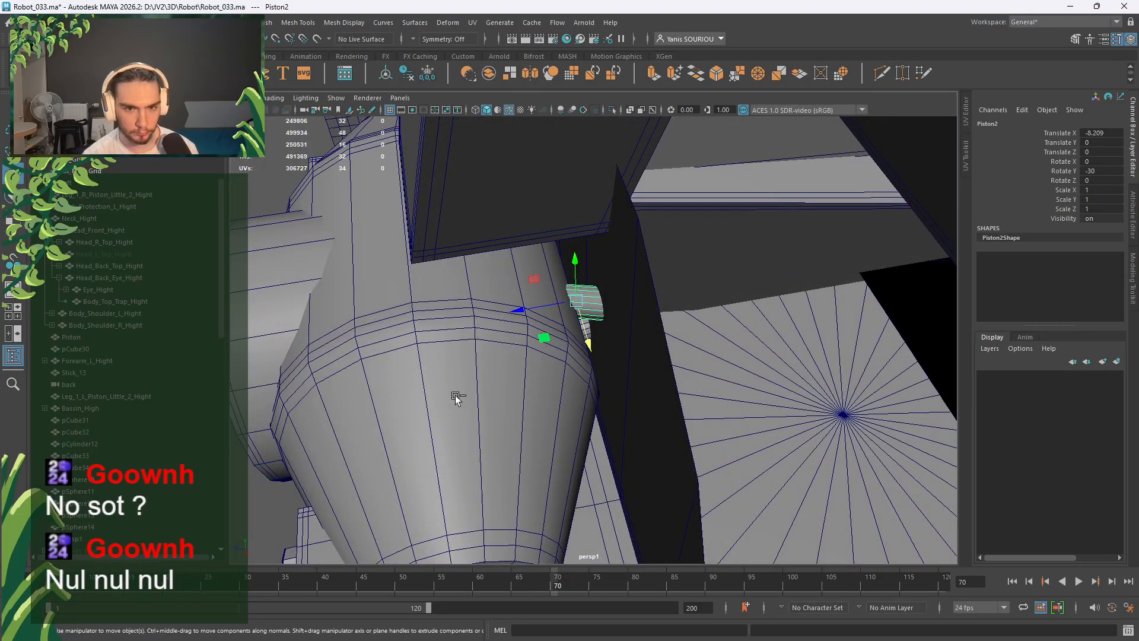
Freeze Piston2's transformations and snap its pivot to the eye's centre line.
alt+drag(526, 364, 553, 310)
click(427, 74)
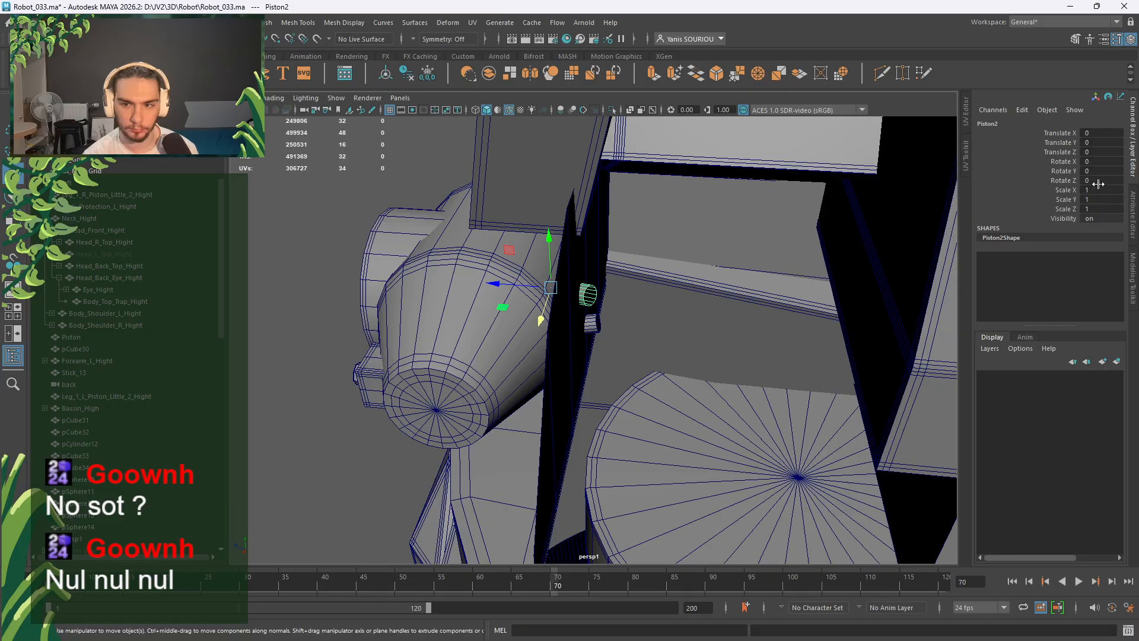
key(f)
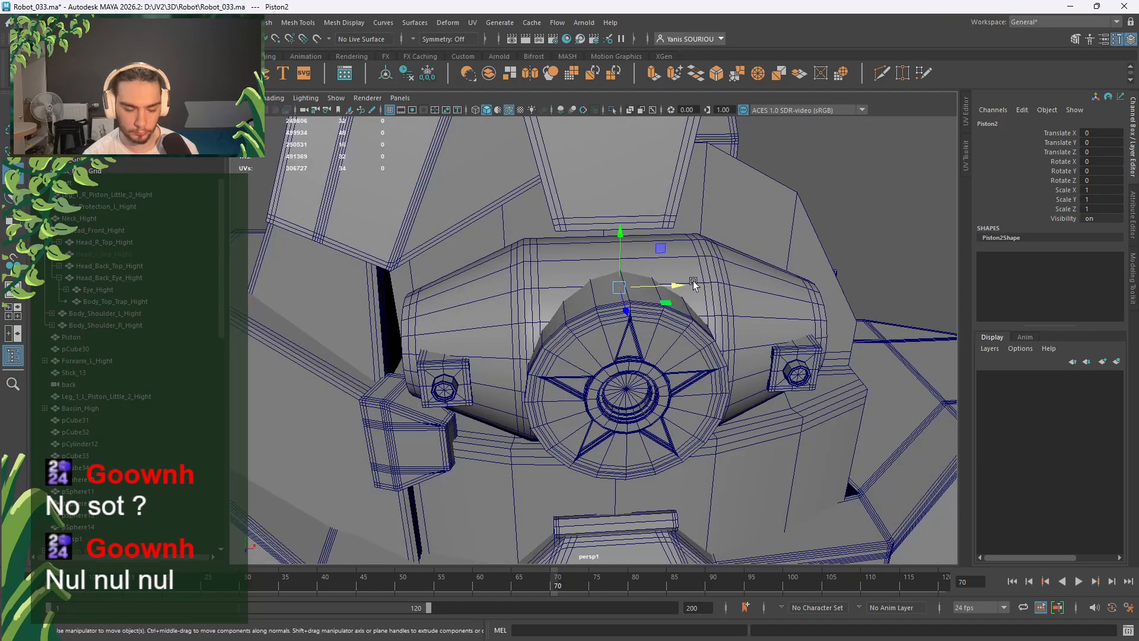
key(d)
drag(671, 286, 652, 334)
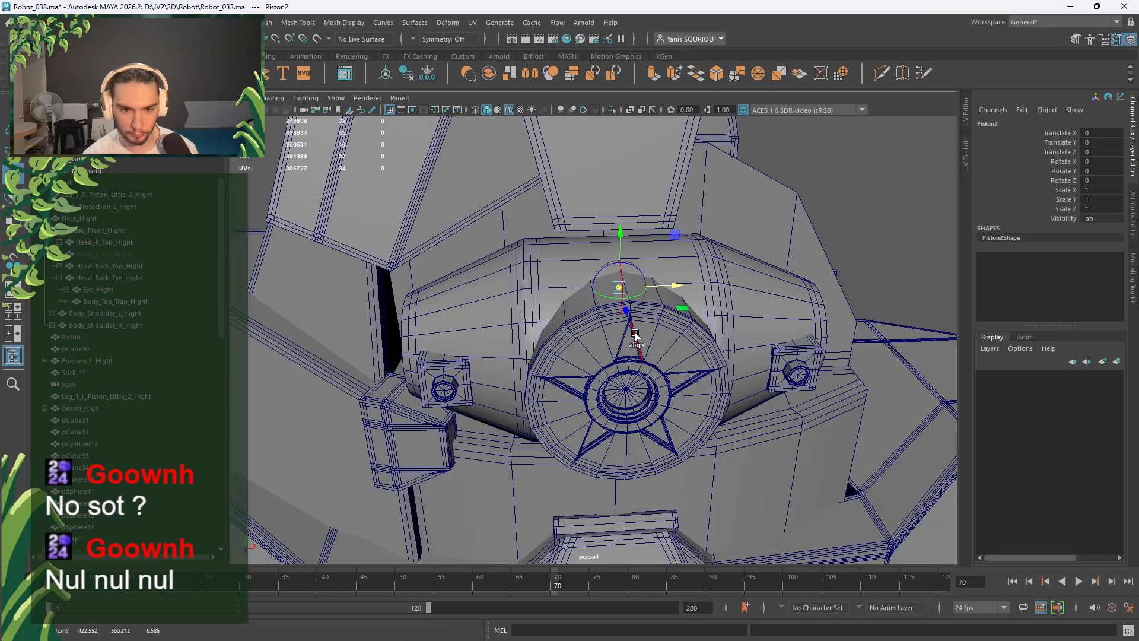
scroll(635, 332, up, 4)
key(v)
middle_drag(671, 275, 665, 271)
Duplicate Piston2 and mirror the copy to the eye's opposite side with a Scale X of -1.
key(d)
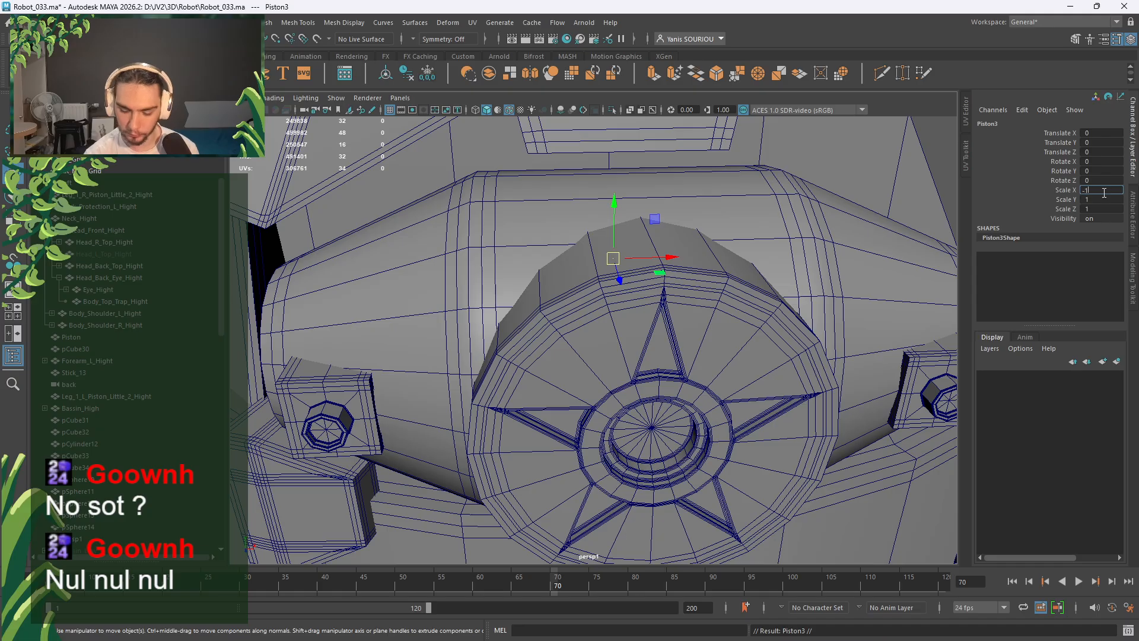
scroll(712, 267, down, 4)
alt+drag(687, 270, 509, 258)
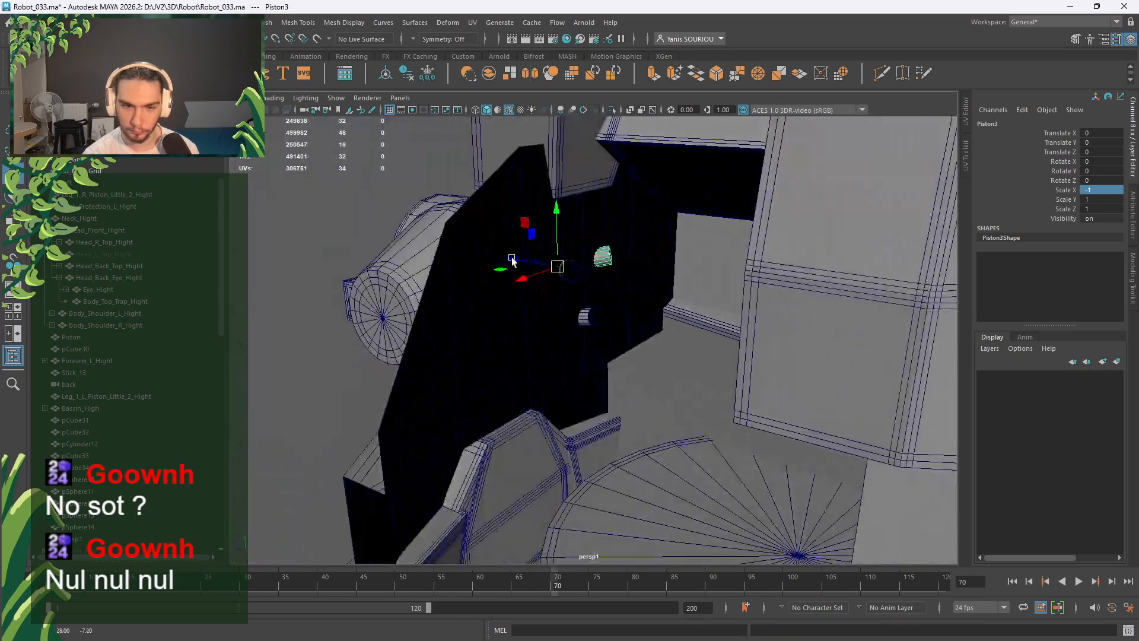
scroll(509, 259, up, 2)
Freeze the transformations of the mirrored Piston3 and centre Piston2's pivot on its own geometry.
click(425, 70)
click(409, 70)
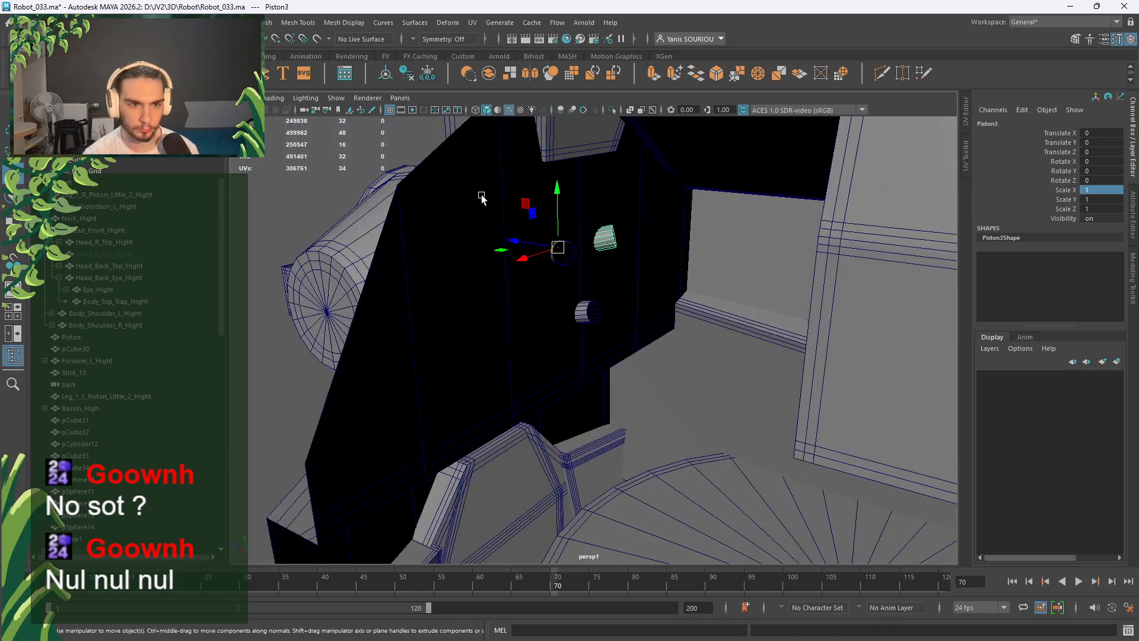
click(554, 261)
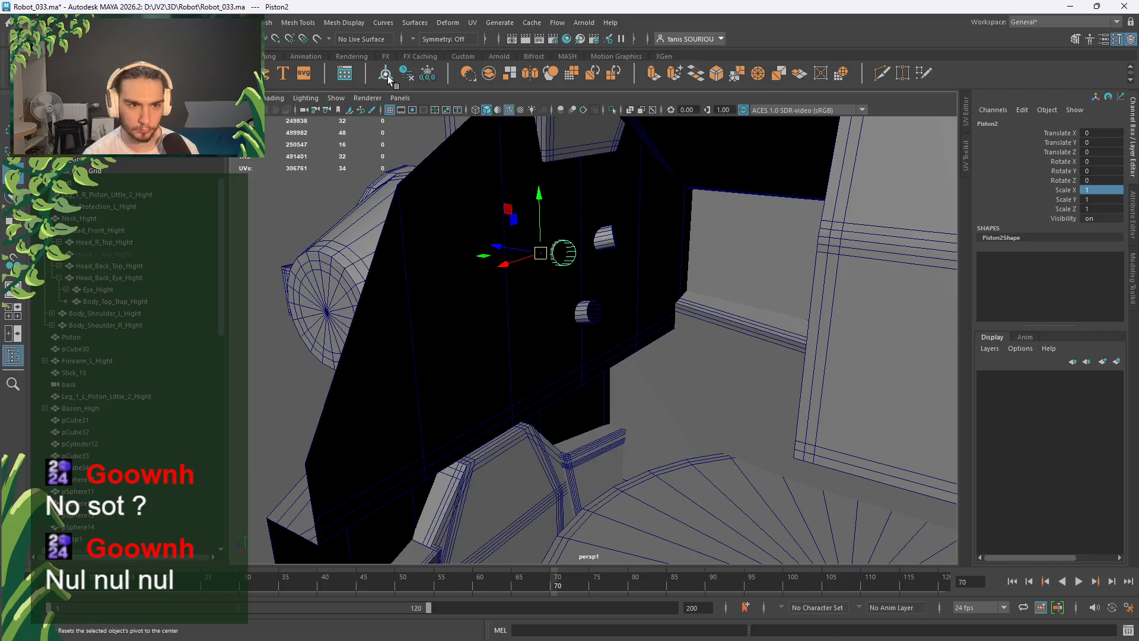
Rename Piston1, the middle connector behind the eye, as Piston_Eye_1_High.
scroll(101, 482, down, 15)
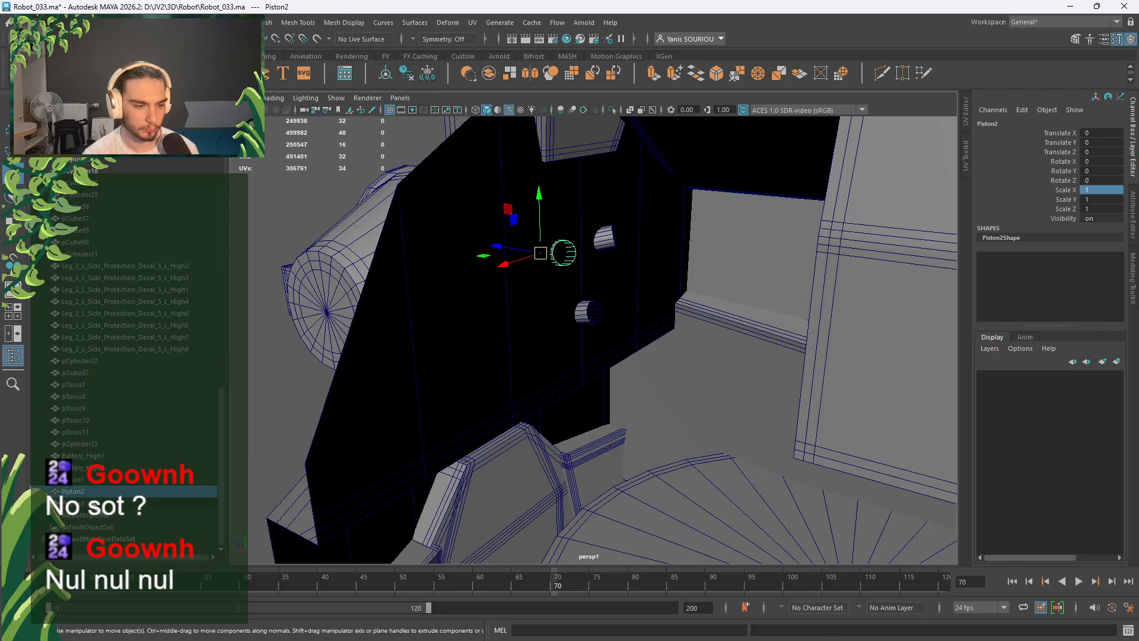
click(104, 502)
click(107, 490)
click(108, 479)
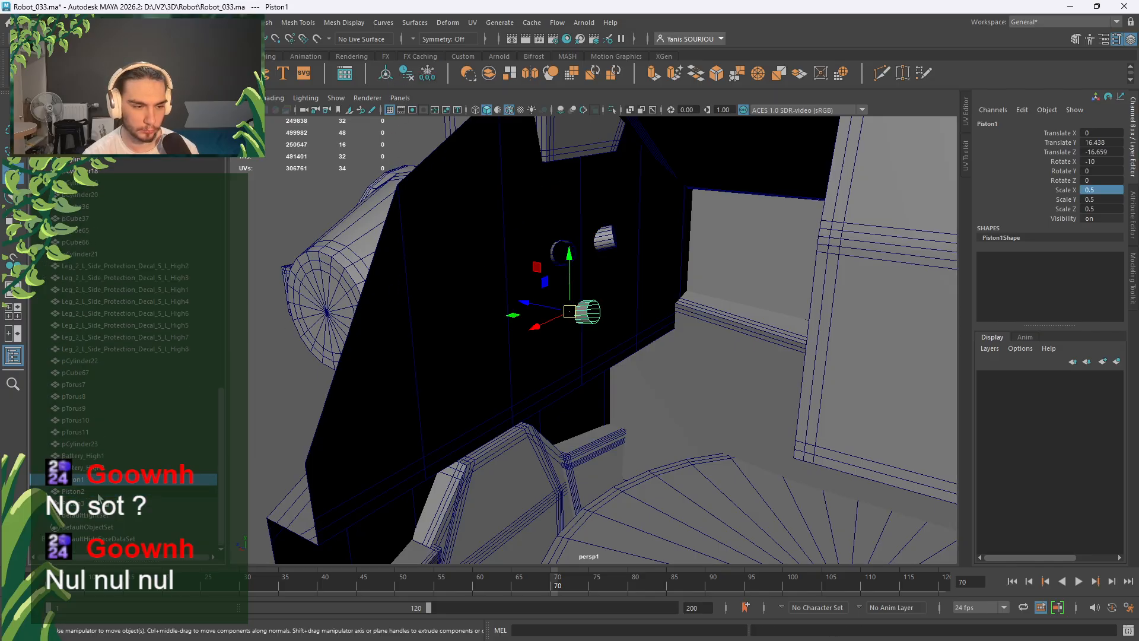
click(108, 491)
click(109, 502)
scroll(352, 455, down, 4)
scroll(352, 457, up, 4)
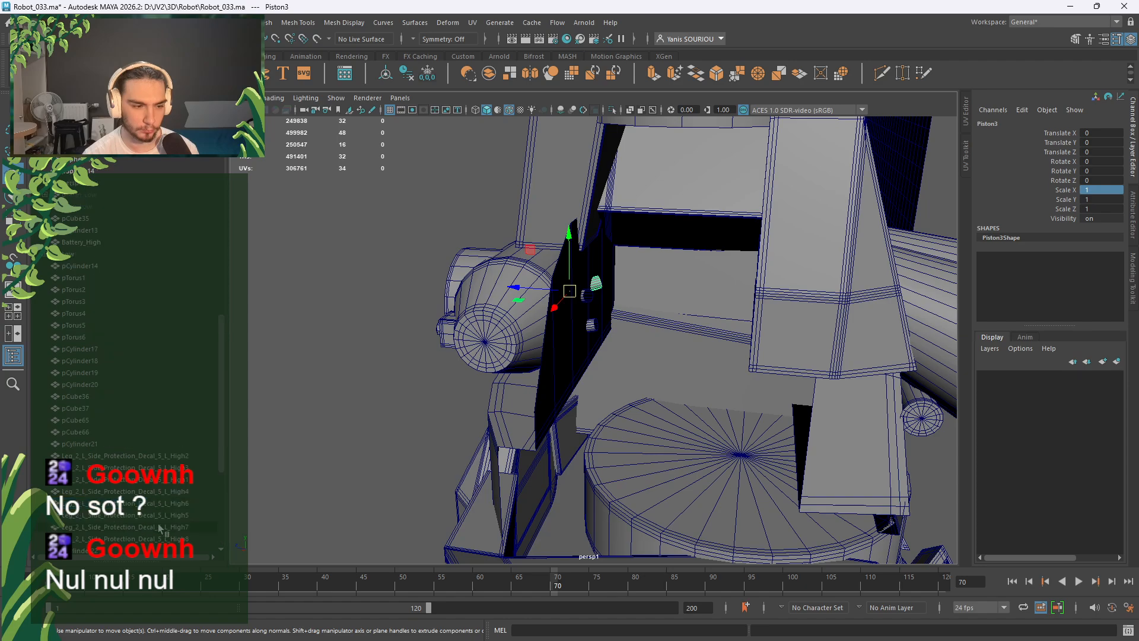
key(f)
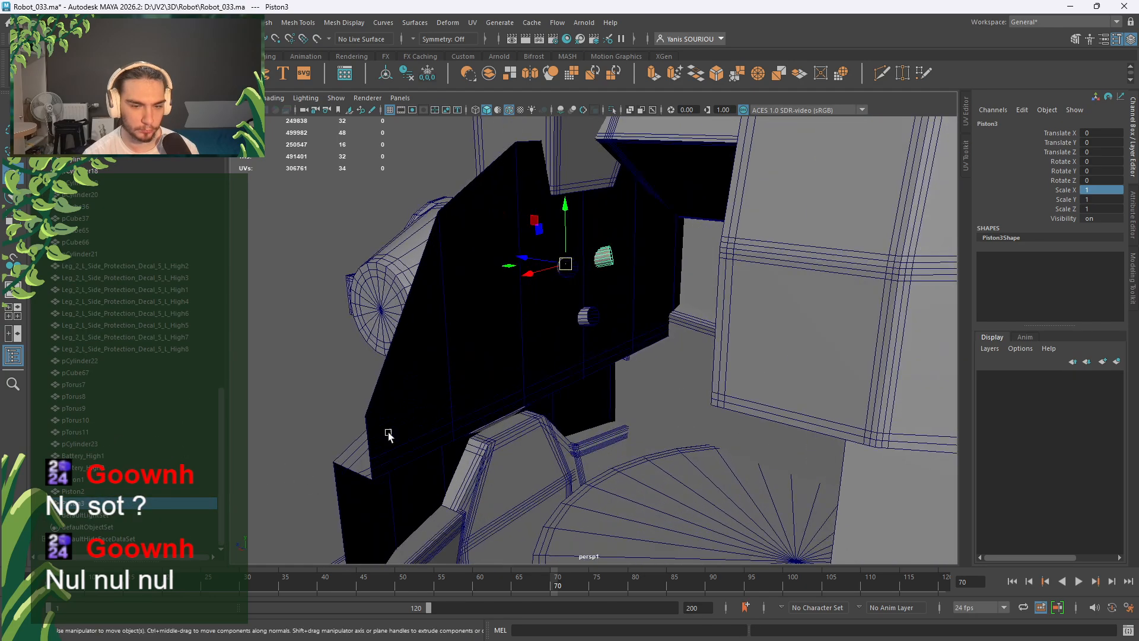
click(108, 480)
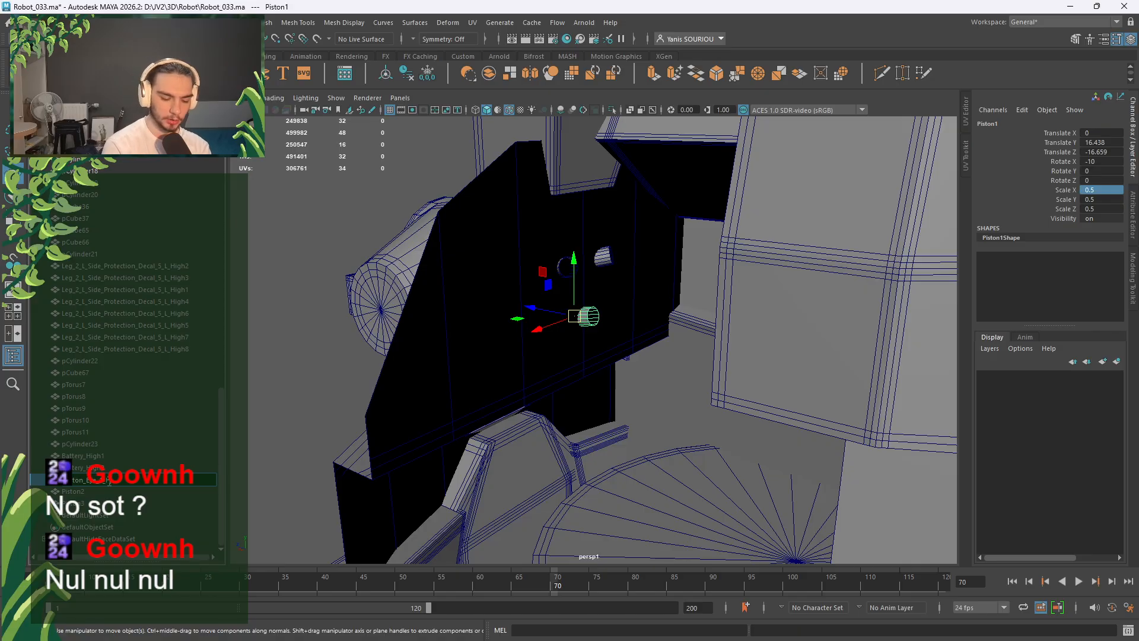
key(Return)
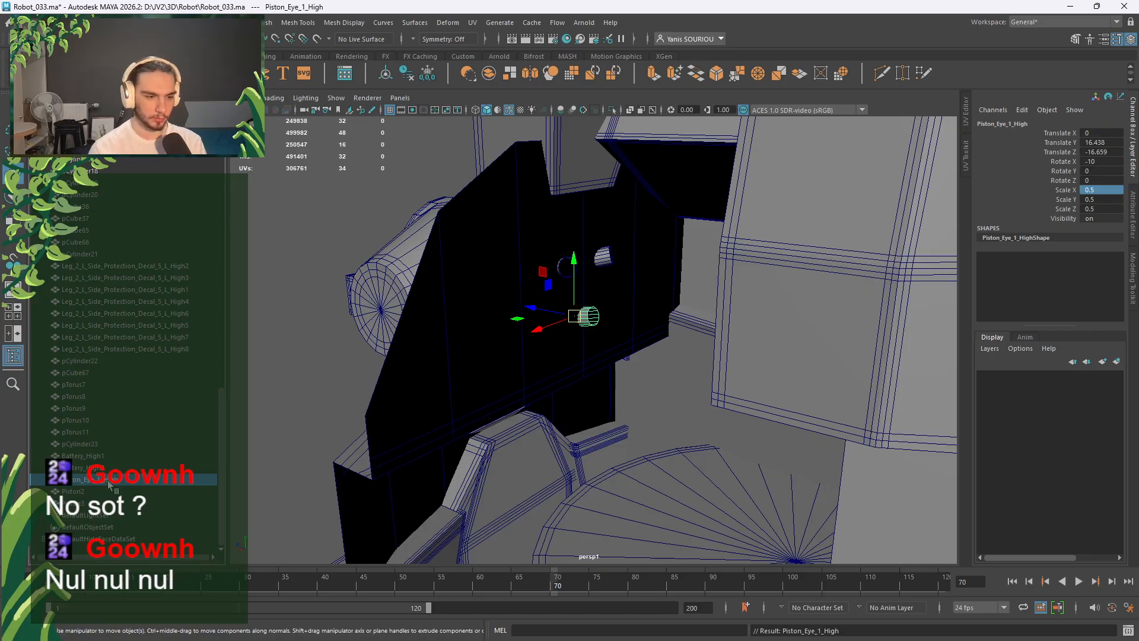
Rename Piston2 as Piston_Eye_2_High and Piston3 as Piston_Eye_3_High.
click(114, 493)
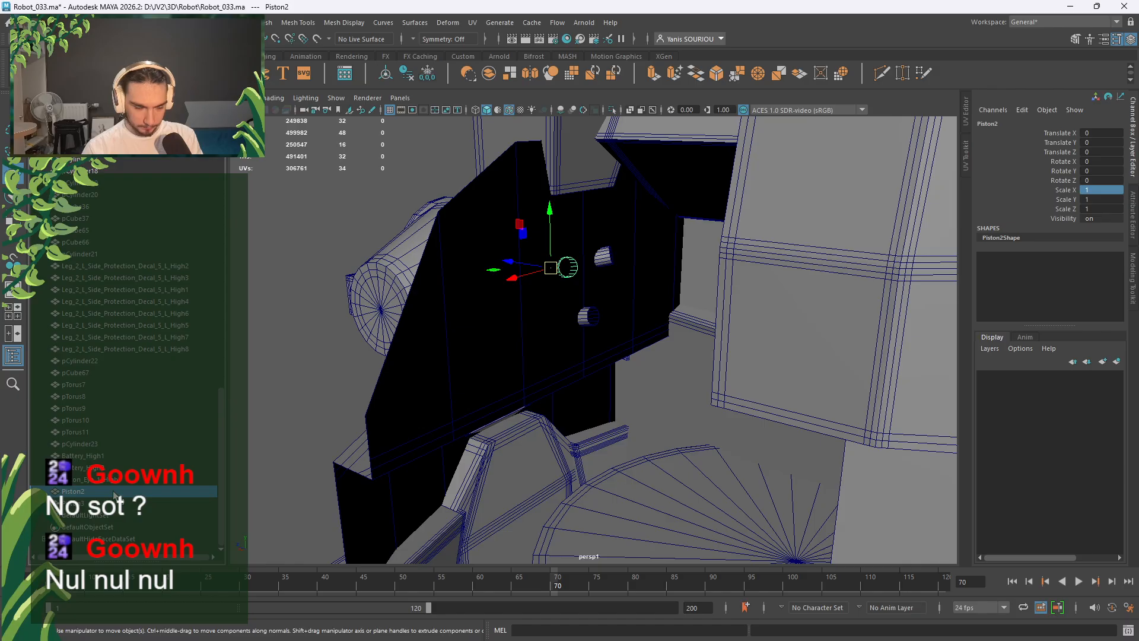
double_click(115, 492)
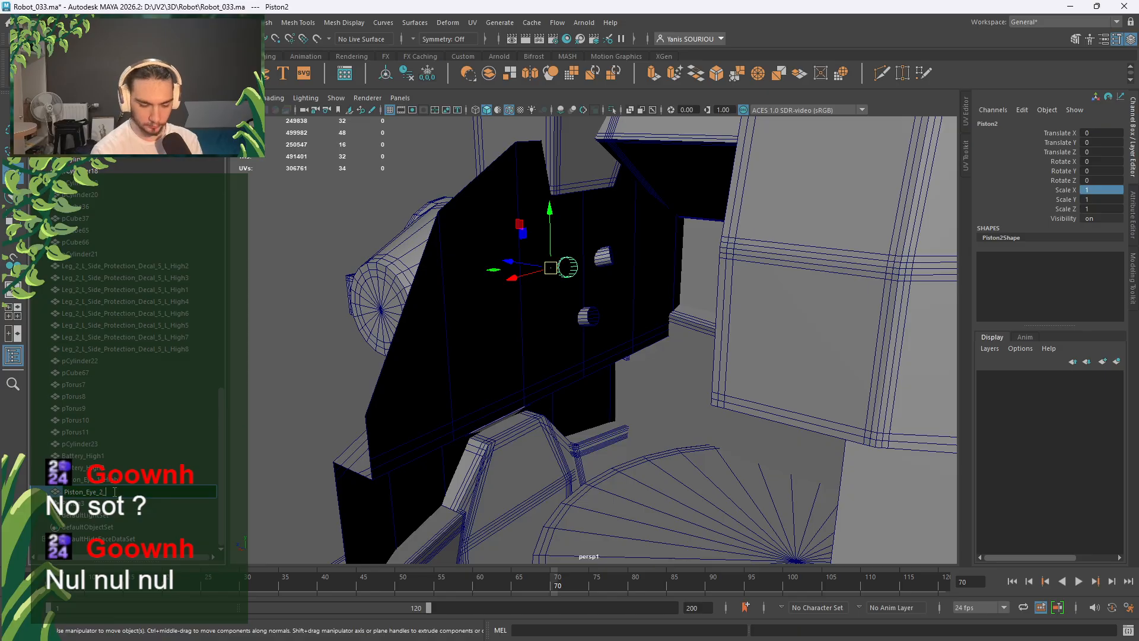
key(Return)
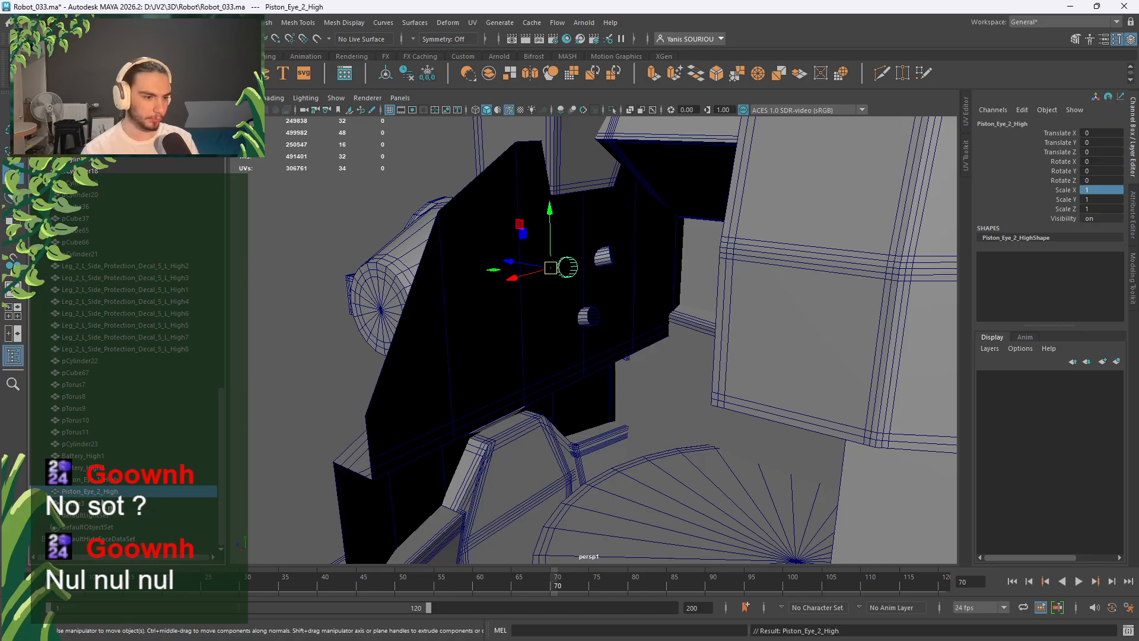
click(102, 502)
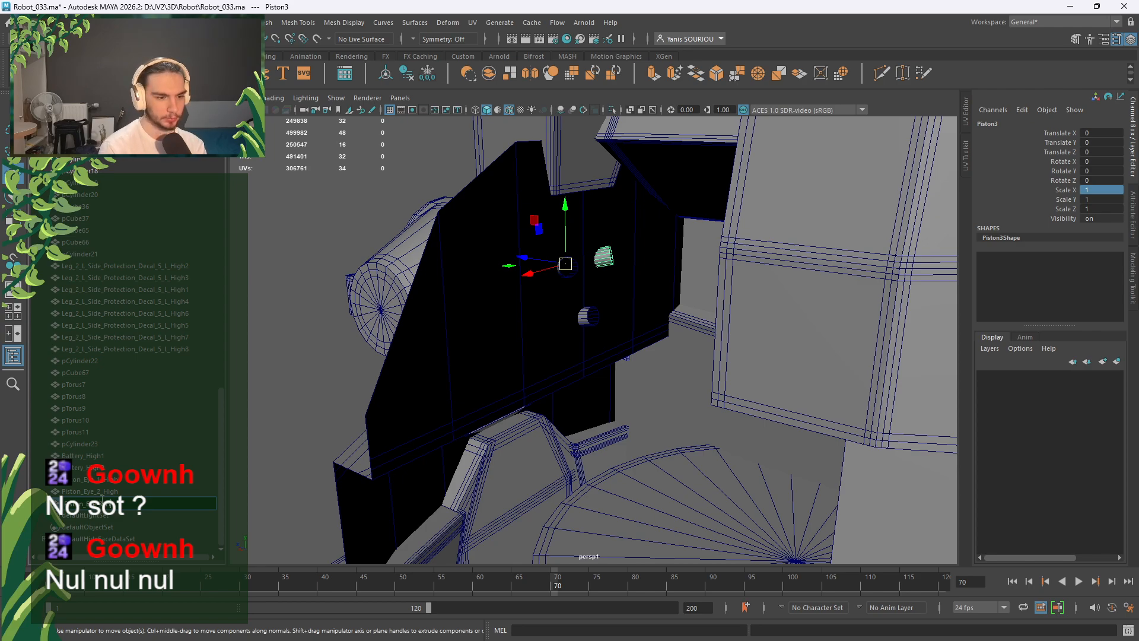
key(Return)
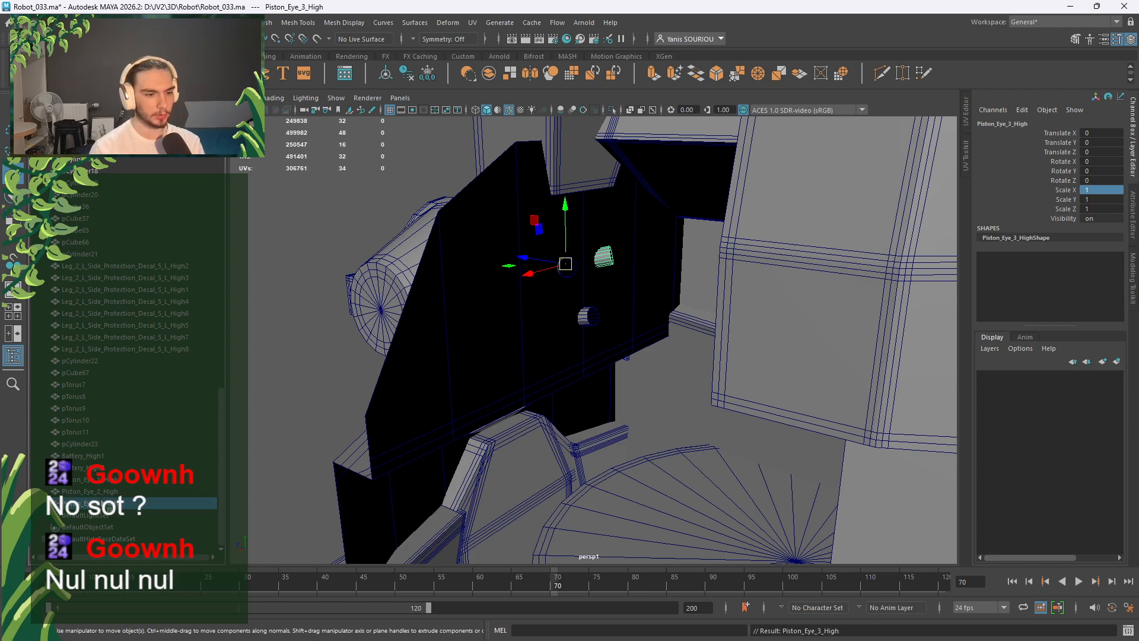
Inspect the robot's head, torso and back from all around for parts that still need detail.
key(f)
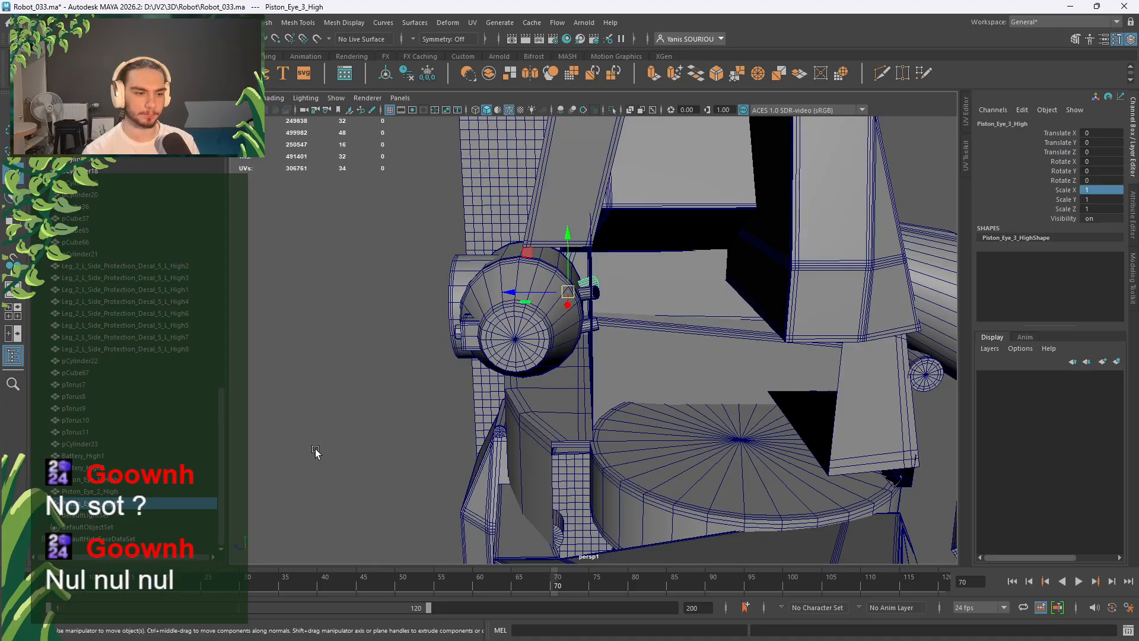
alt+drag(525, 394, 645, 398)
scroll(675, 366, down, 9)
click(714, 327)
scroll(698, 340, up, 2)
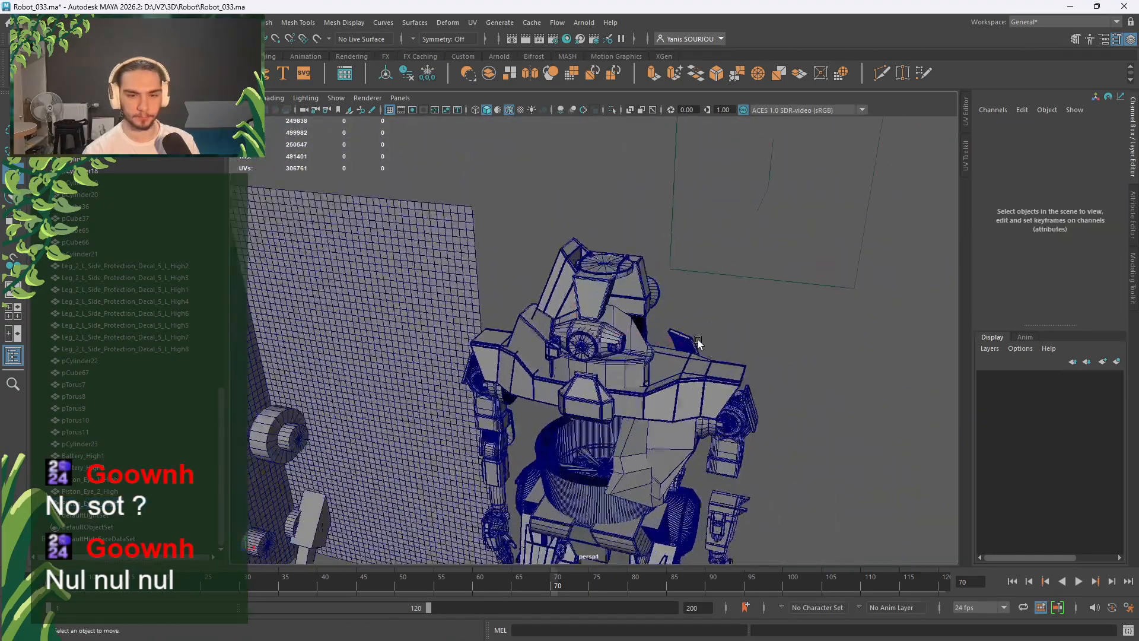
scroll(693, 349, up, 6)
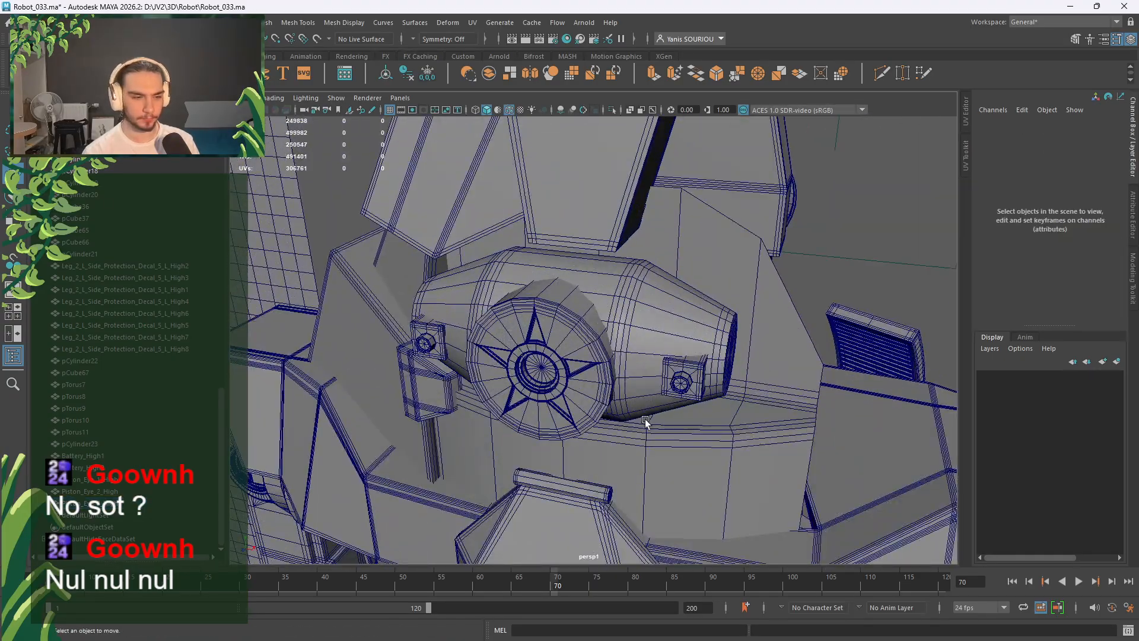
scroll(646, 420, down, 6)
alt+drag(665, 426, 535, 396)
alt+drag(487, 422, 685, 423)
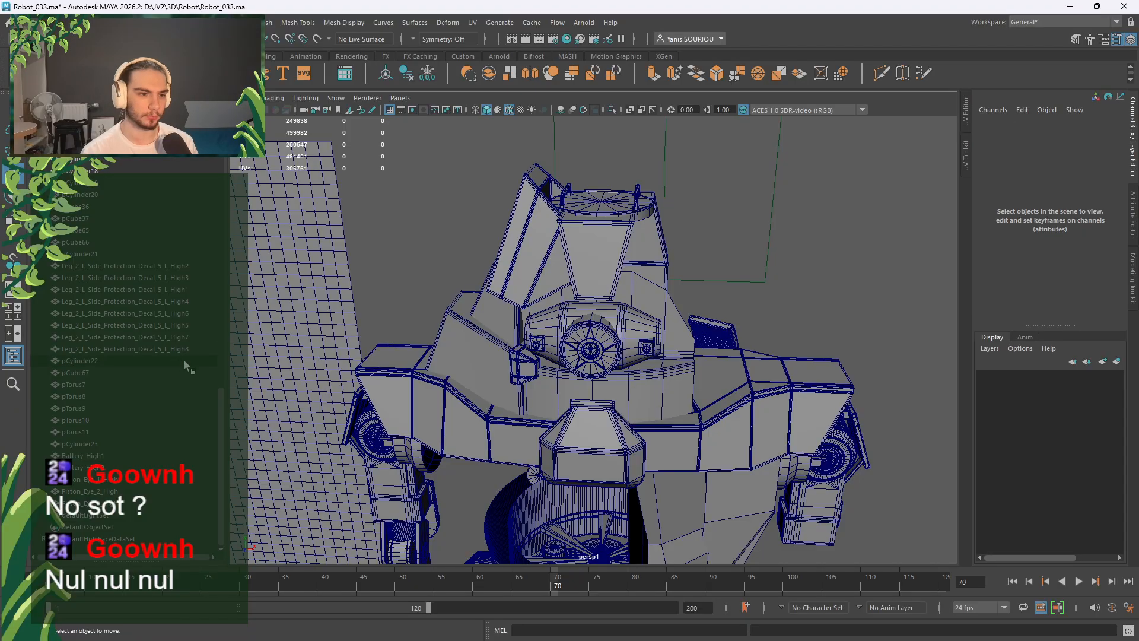
scroll(430, 386, down, 8)
alt+drag(516, 324, 557, 317)
alt+right_drag(556, 317, 785, 361)
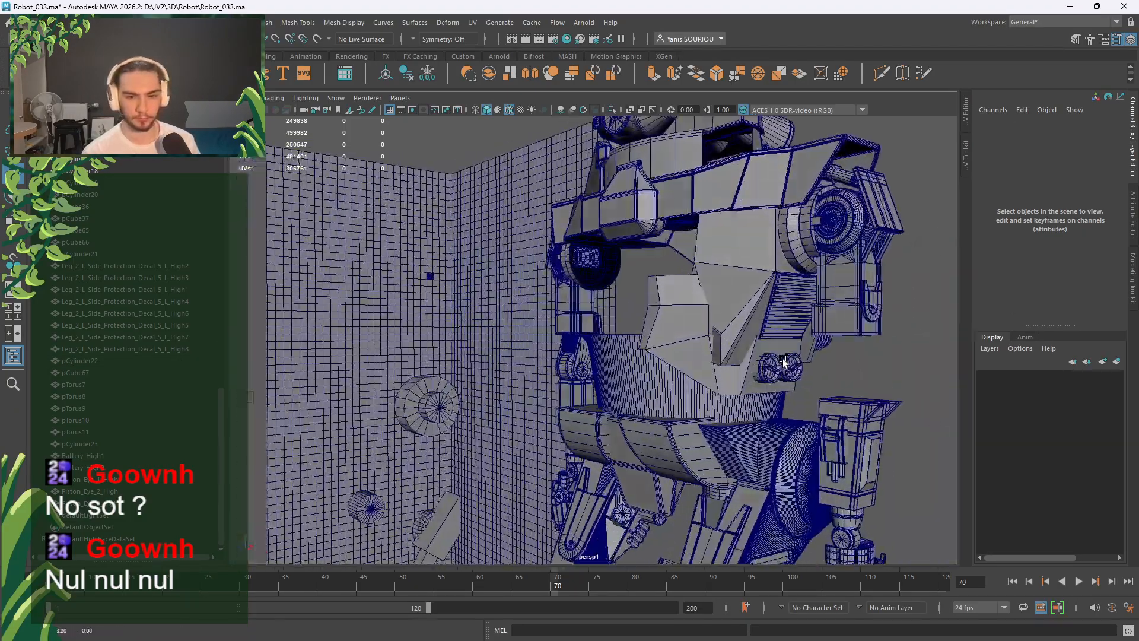
alt+drag(786, 361, 806, 381)
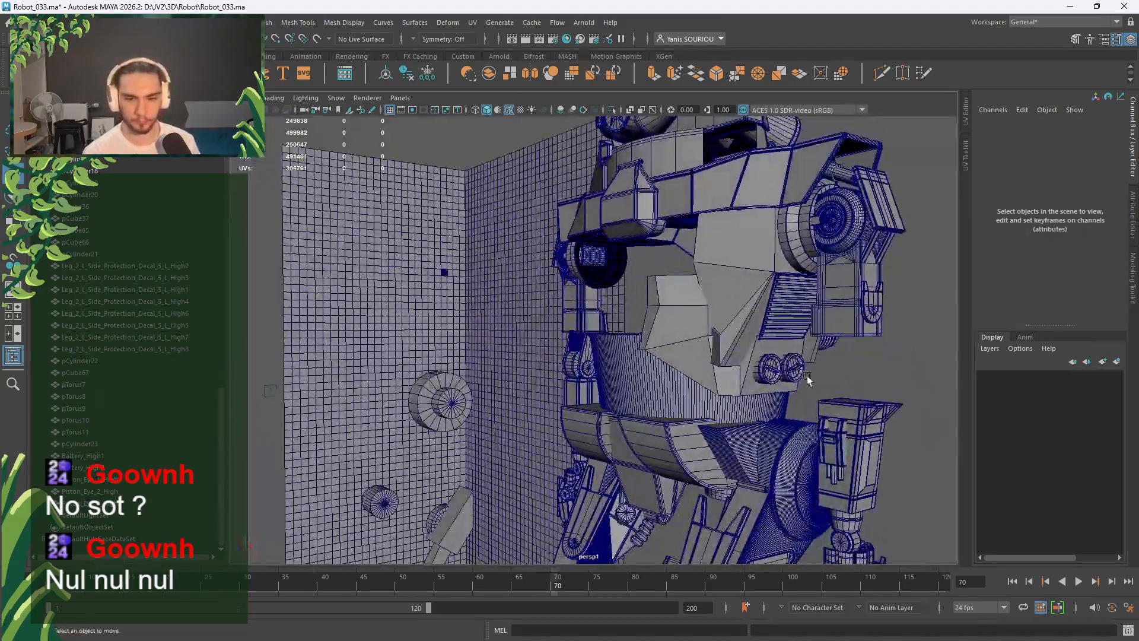
alt+middle_drag(807, 381, 665, 333)
alt+drag(665, 334, 512, 344)
alt+right_drag(512, 344, 754, 346)
alt+drag(753, 345, 640, 320)
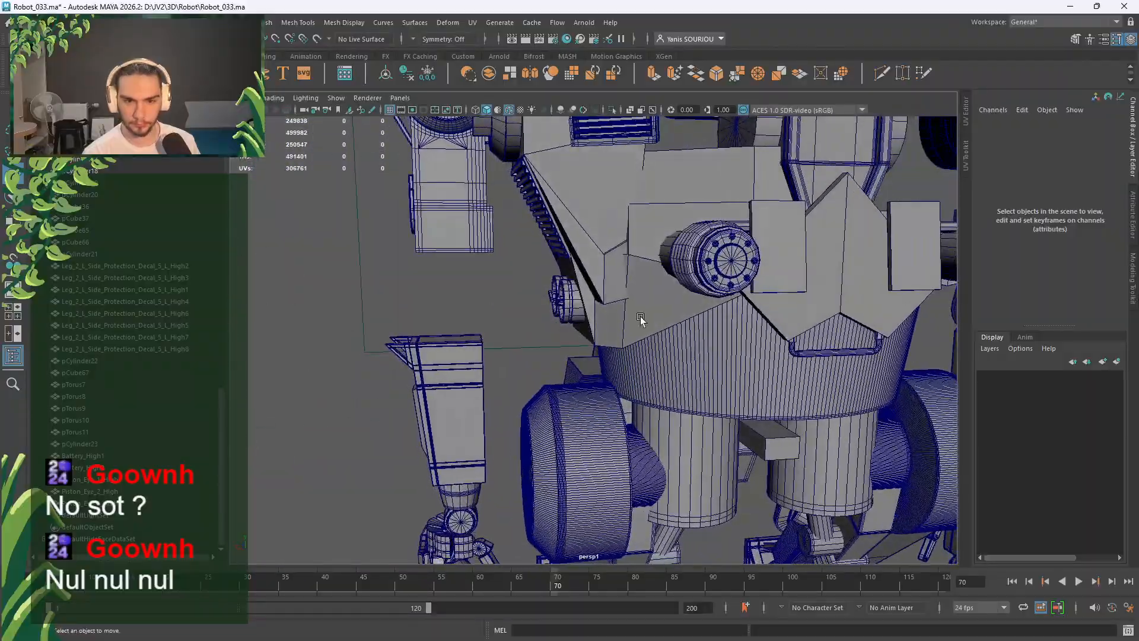
alt+middle_drag(641, 320, 534, 343)
alt+drag(534, 343, 570, 375)
scroll(571, 375, down, 5)
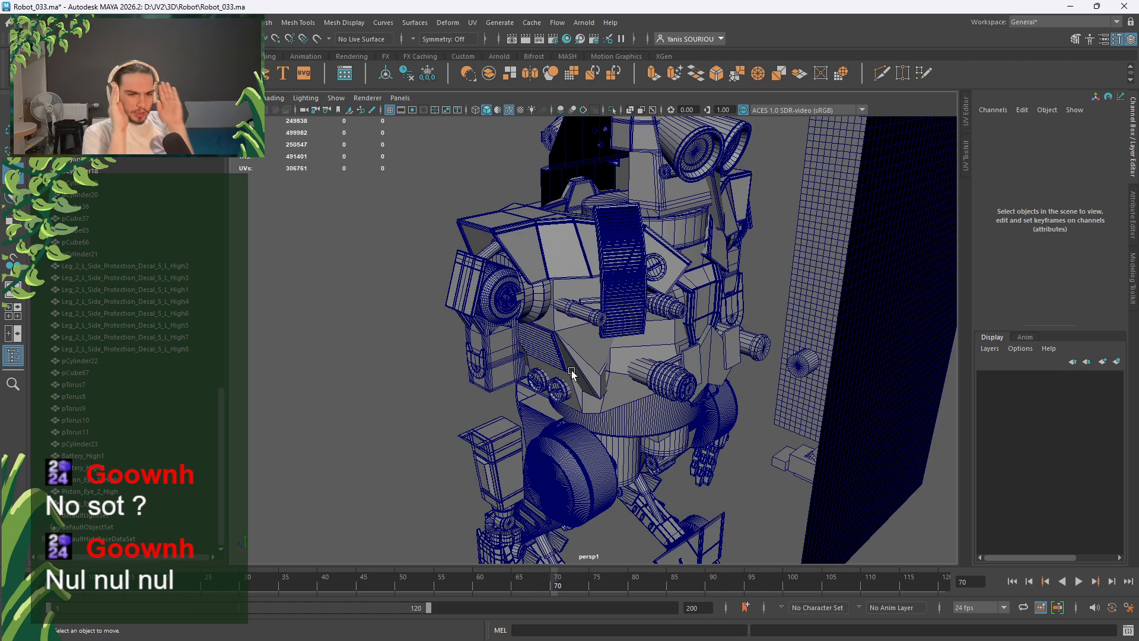
Rename pCube35, the bevelled central block on the robot's back, as Back_High.
click(573, 293)
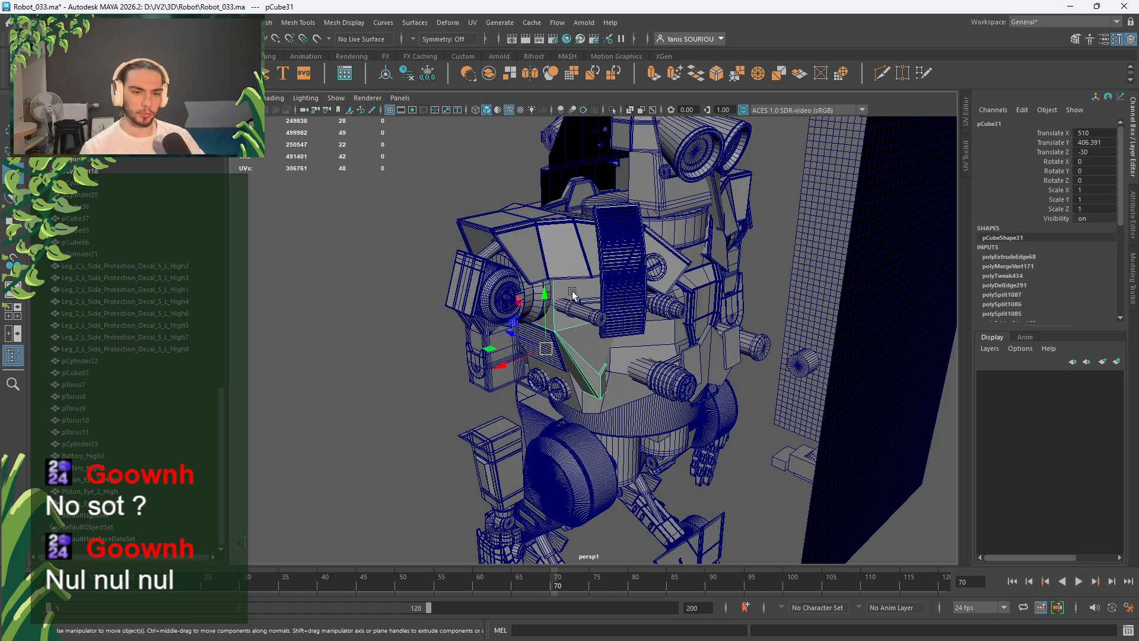
scroll(579, 311, up, 3)
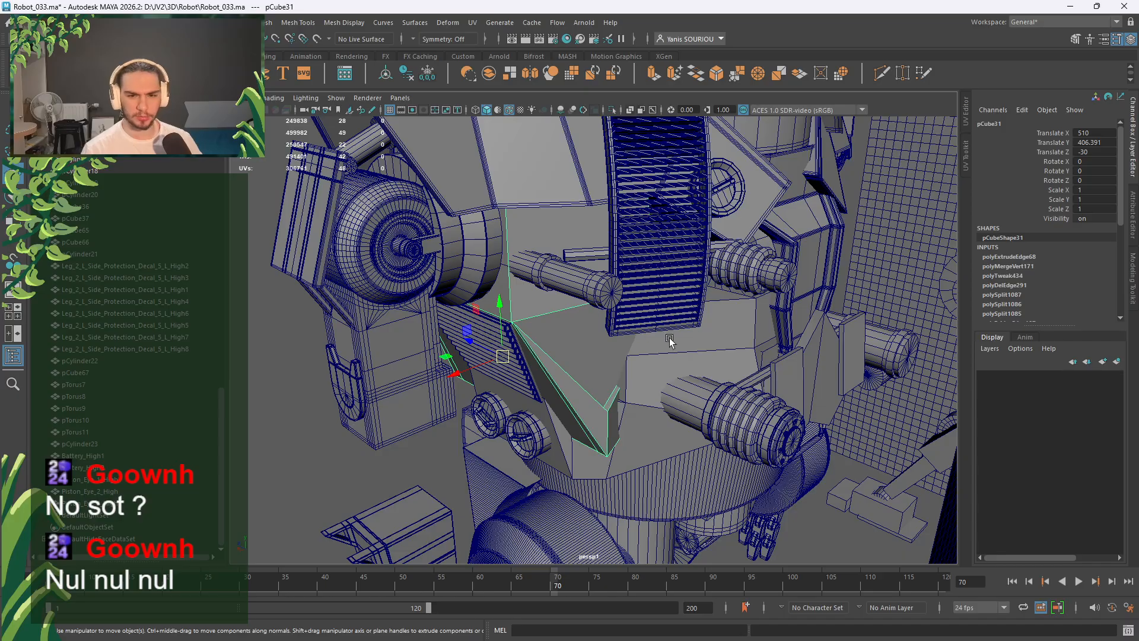
alt+drag(722, 340, 603, 313)
click(642, 273)
key(f)
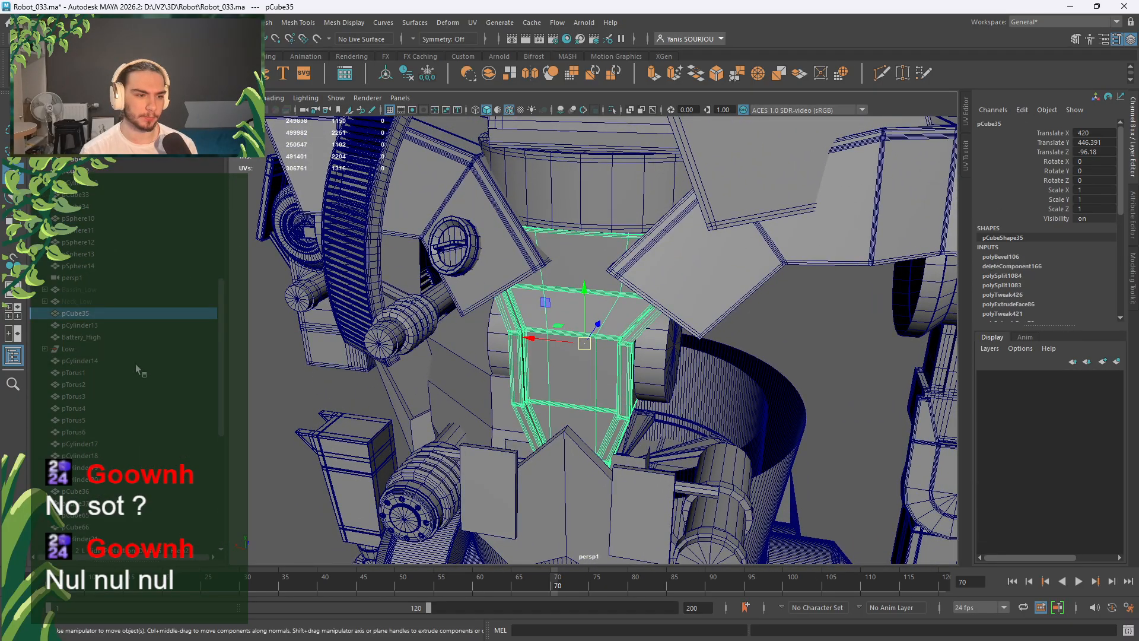
double_click(76, 313)
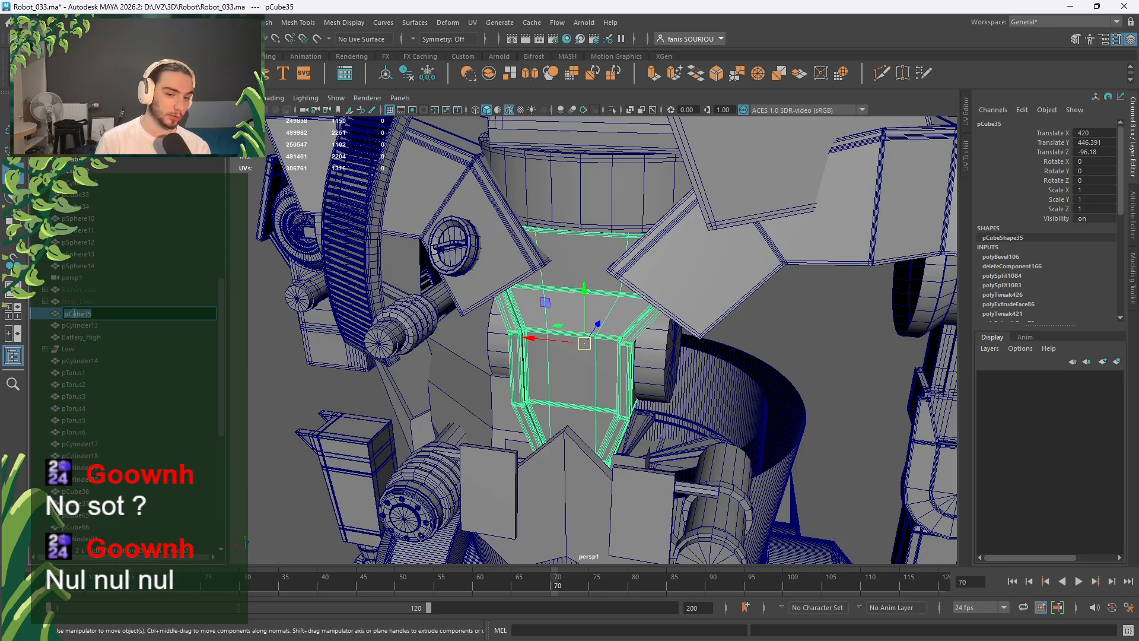
text(Ba)
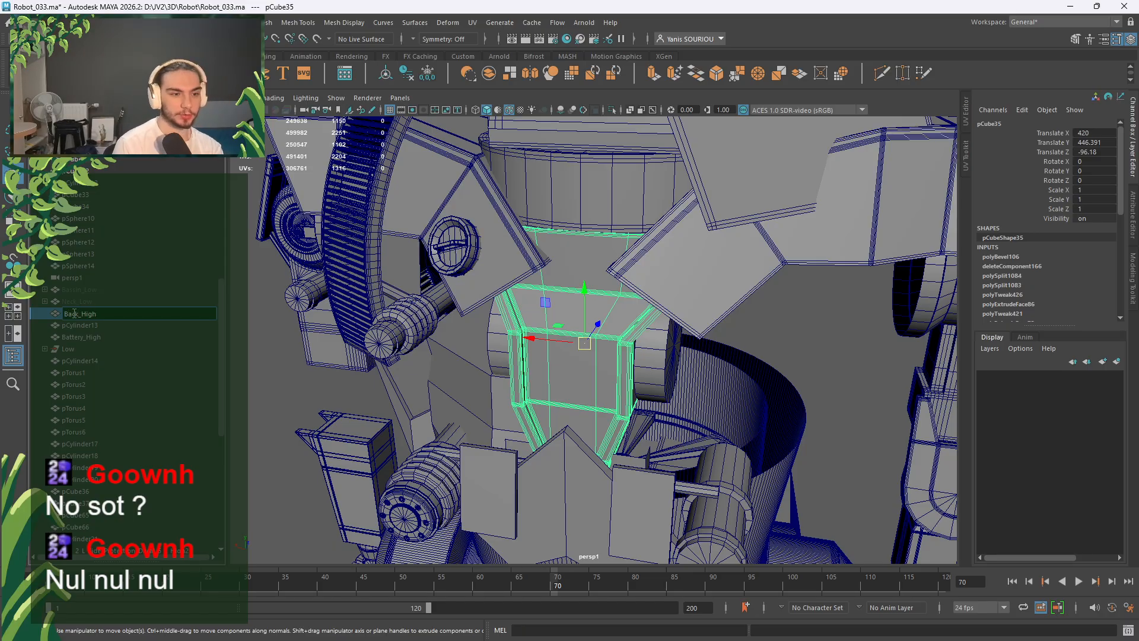
text(ck_High)
key(Return)
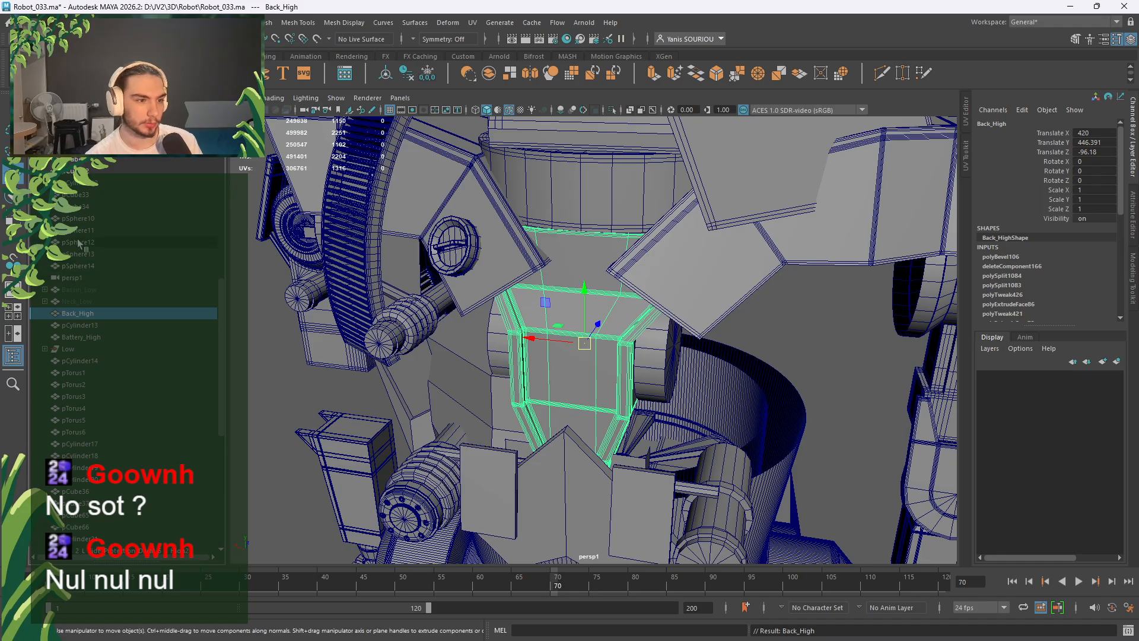
Unhide Head_L_Top_Hight in the head hierarchy.
scroll(80, 238, up, 5)
scroll(72, 237, up, 3)
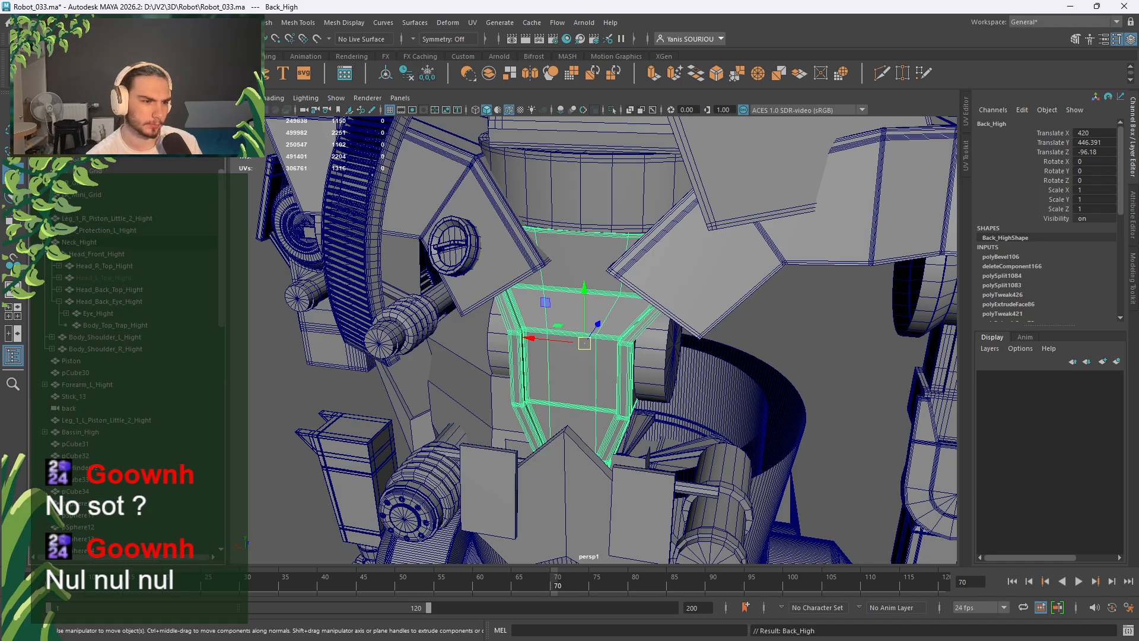
click(94, 277)
key(h)
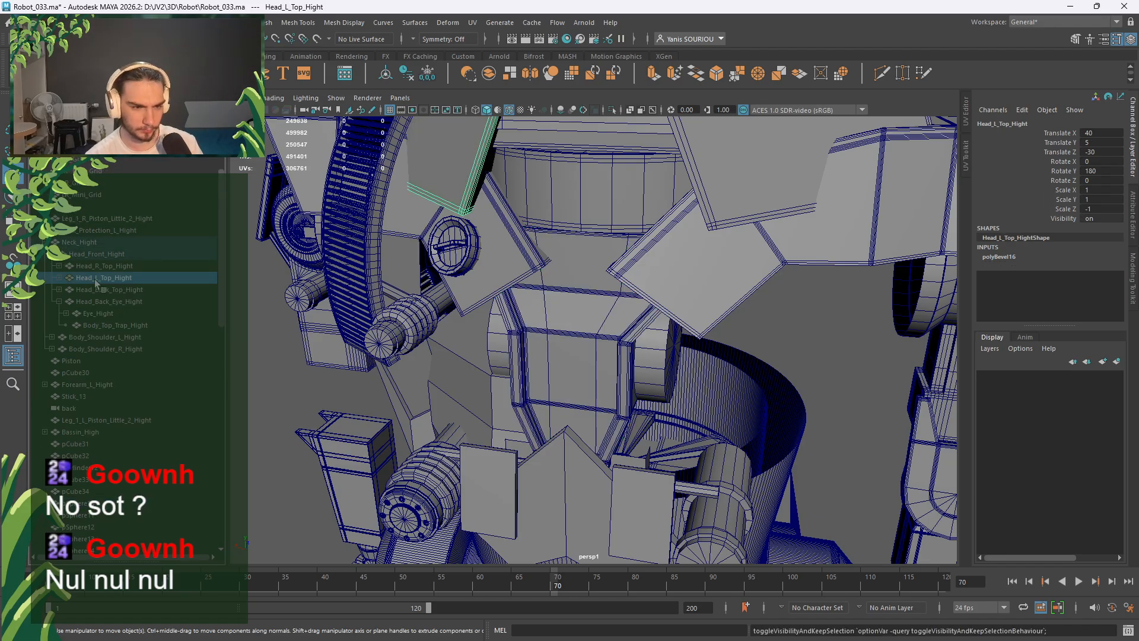
Parent Piston_Eye_1_High, Piston_Eye_2_High and Piston_Eye_3_High under Head_Back_Eye_Hight in the head hierarchy.
scroll(154, 338, down, 10)
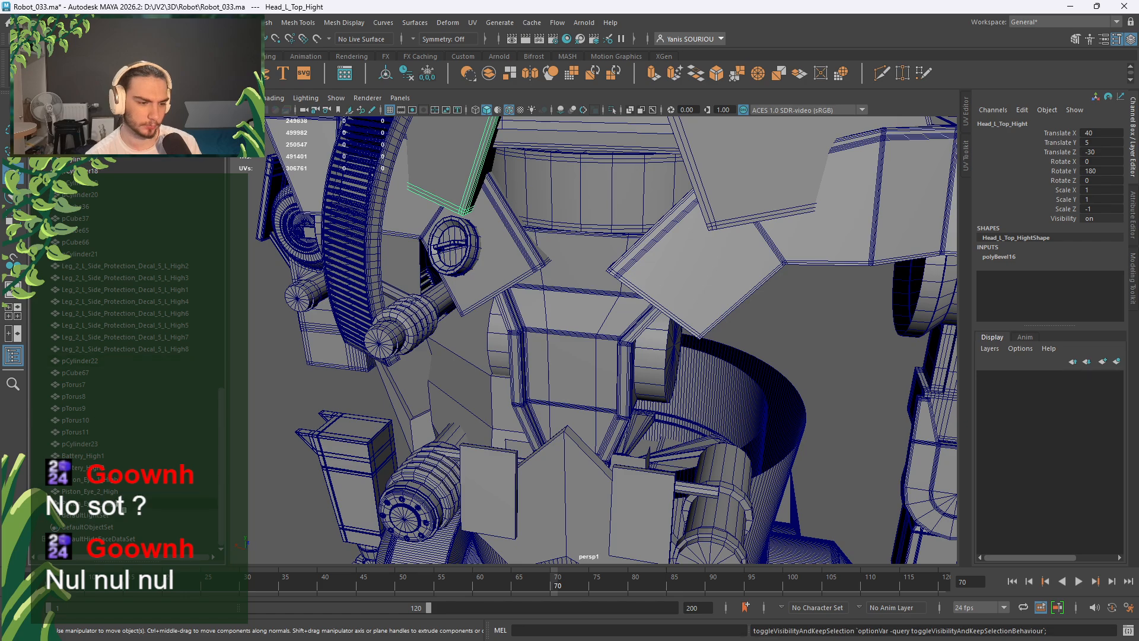
click(113, 490)
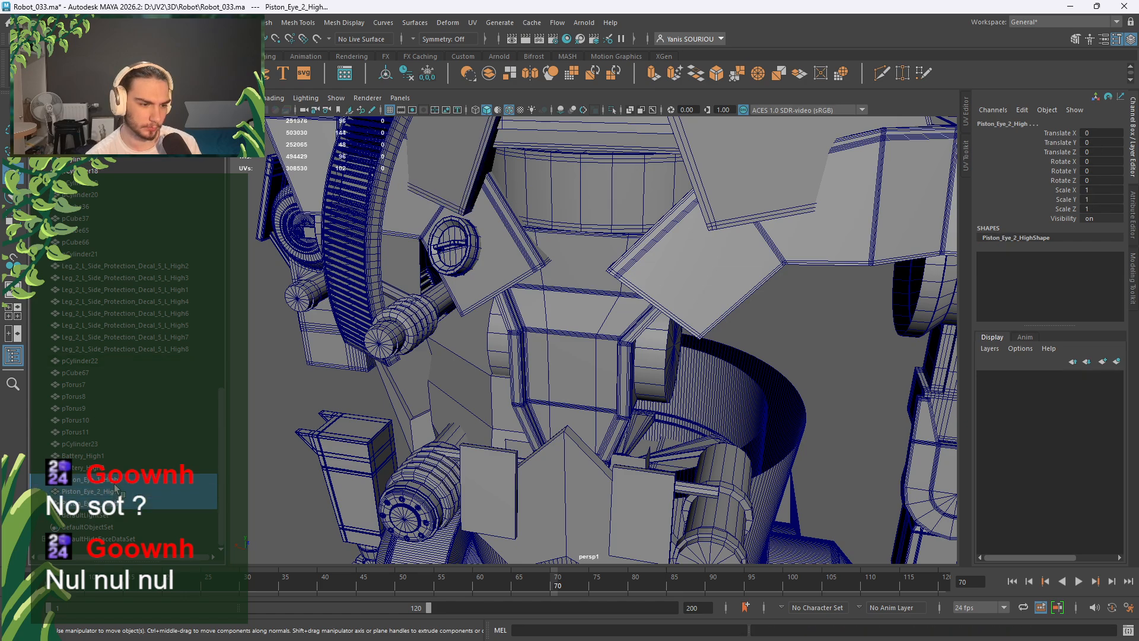
click(124, 502)
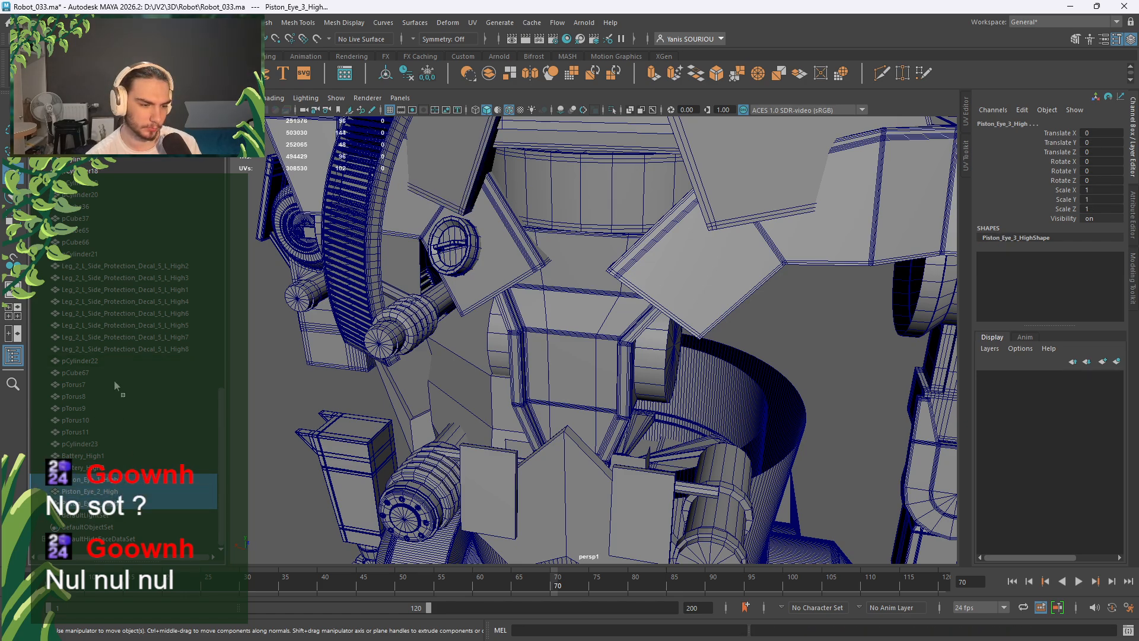
scroll(115, 386, up, 5)
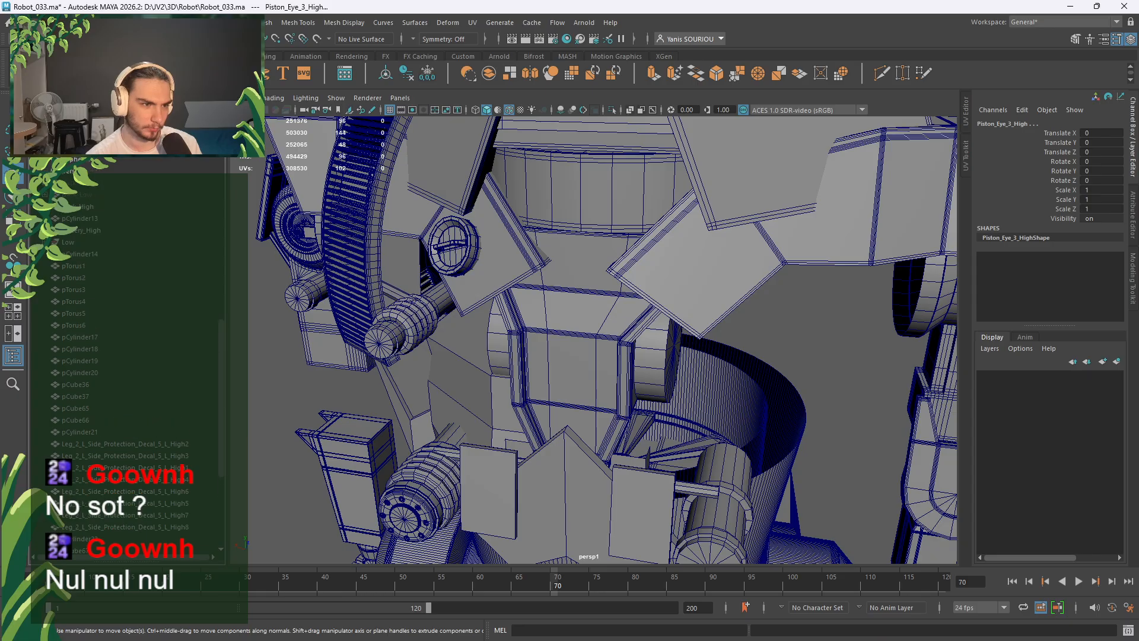
scroll(131, 356, up, 6)
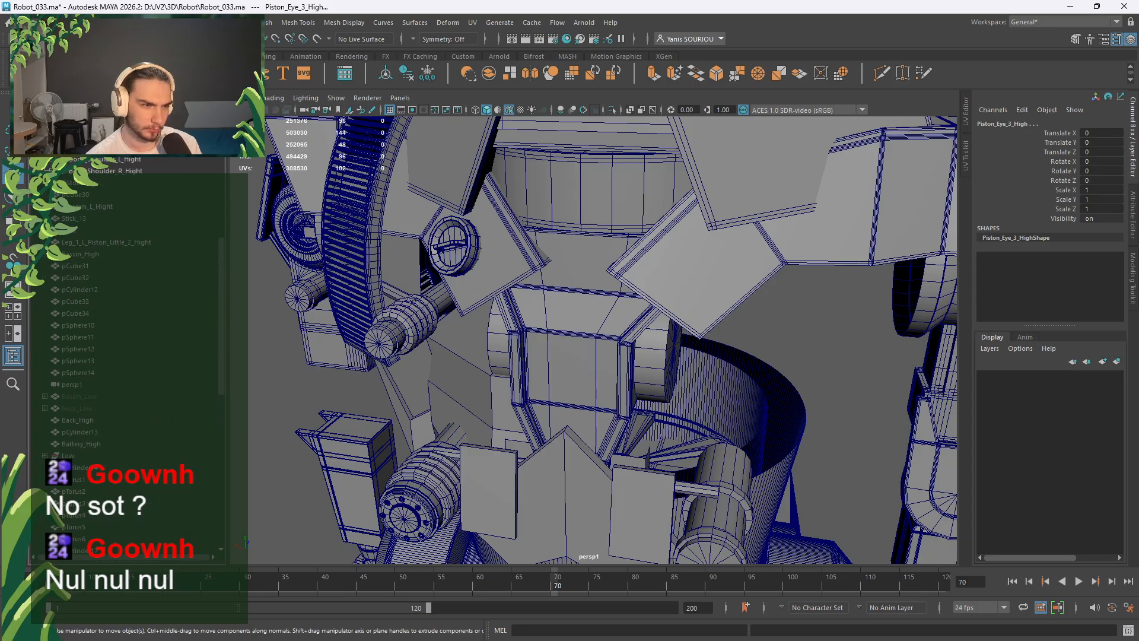
scroll(133, 194, up, 3)
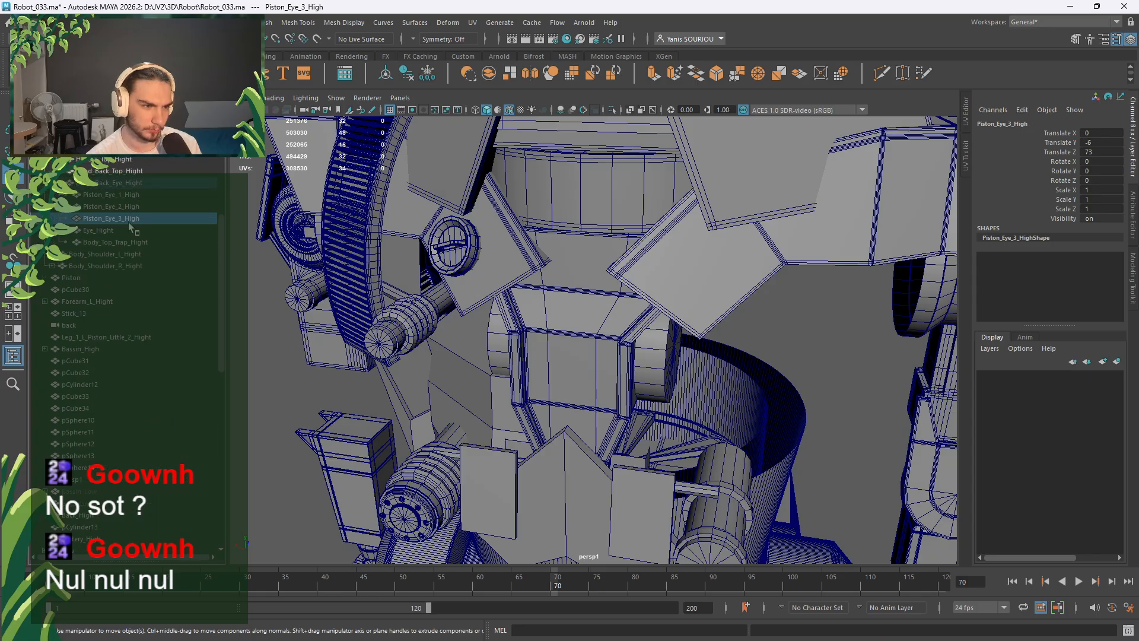
Select Eye_Hight and check the eye's placement on the robot's head from the front, side and back.
click(130, 233)
scroll(374, 238, down, 5)
alt+drag(380, 256, 585, 350)
scroll(585, 348, up, 2)
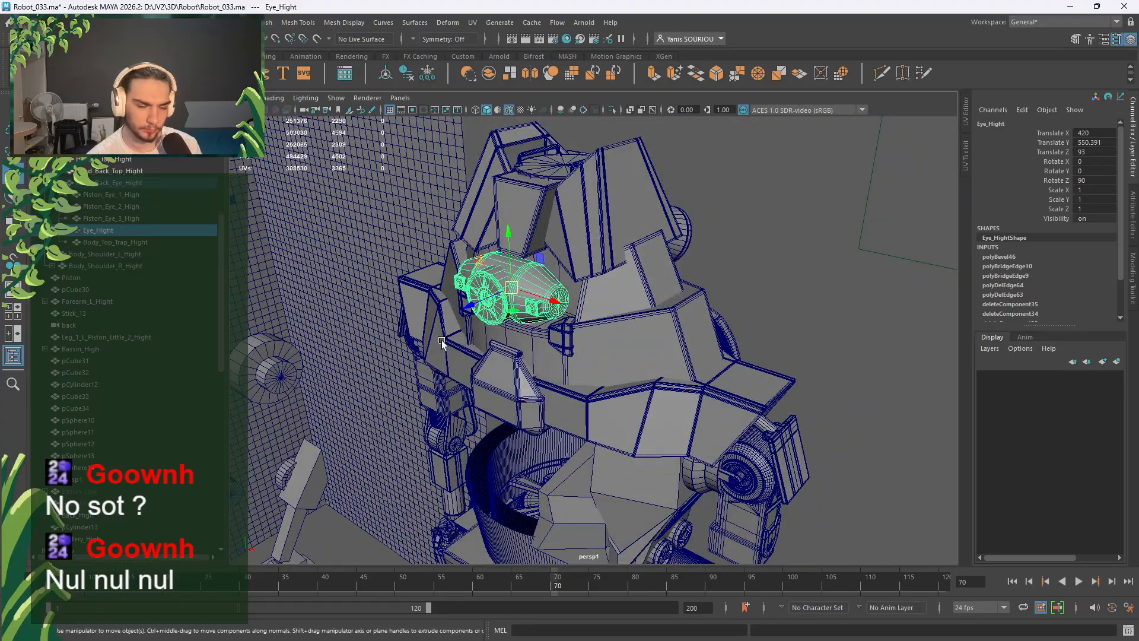
mouse_move(441, 343)
alt+mouse_down()
mouse_move(372, 341)
mouse_move(538, 323)
mouse_move(536, 287)
mouse_move(448, 312)
mouse_move(461, 334)
alt+mouse_up()
alt+drag(656, 334, 451, 302)
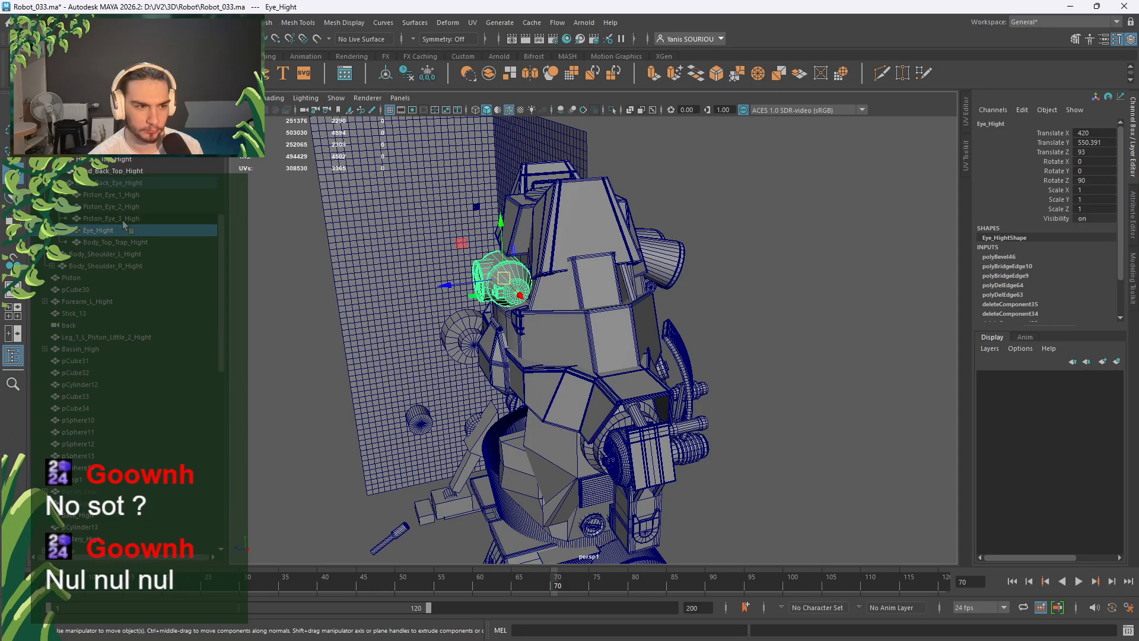
click(738, 316)
alt+drag(738, 316, 522, 312)
alt+middle_drag(522, 312, 554, 272)
Parent Back_High, the central back block, under Neck_Hight.
click(585, 361)
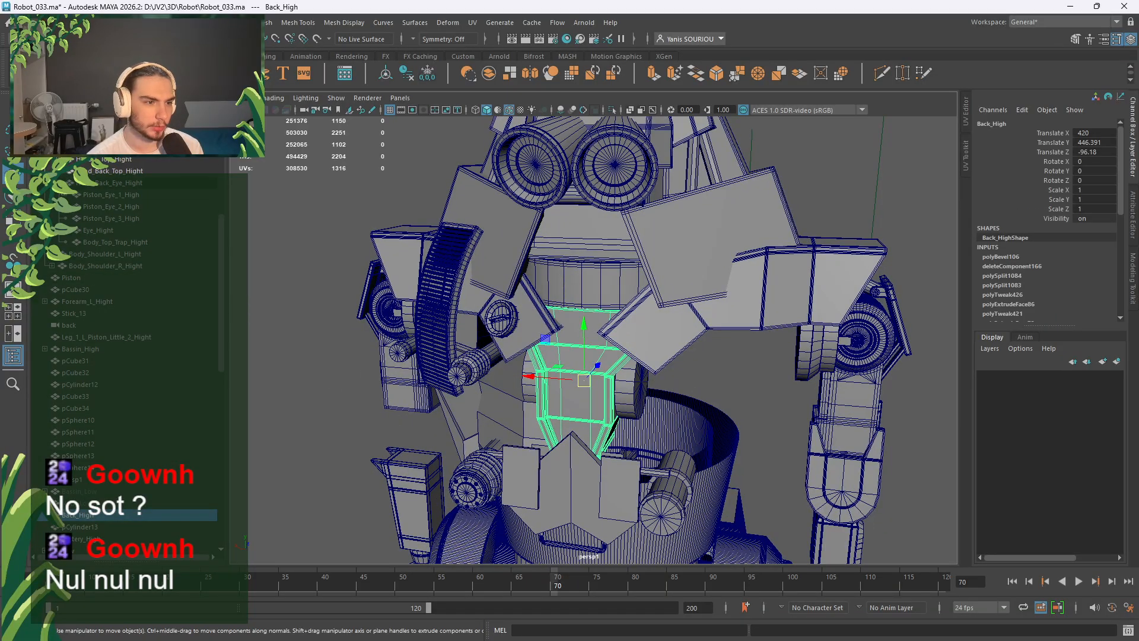
scroll(117, 303, down, 3)
scroll(124, 356, down, 2)
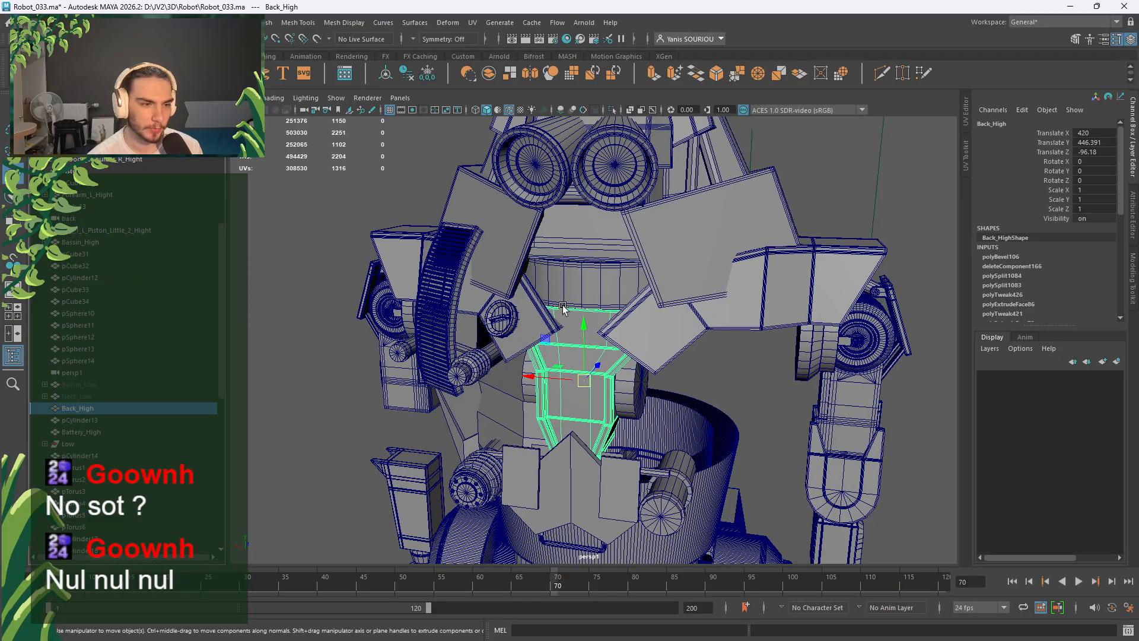
click(589, 290)
alt+drag(552, 295, 590, 294)
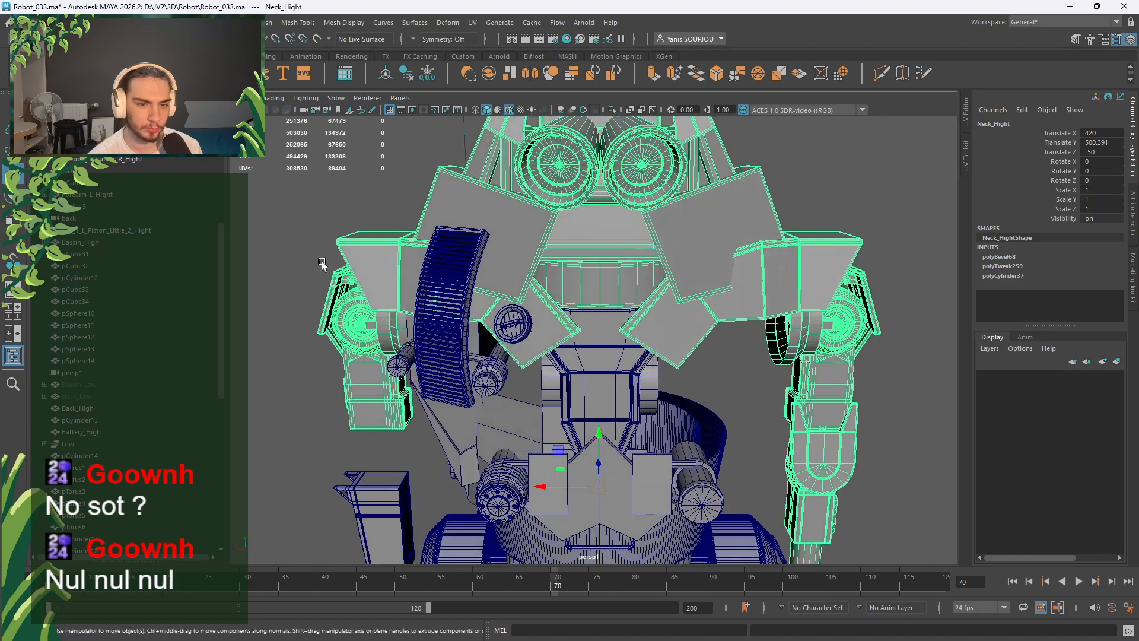
scroll(126, 220, up, 3)
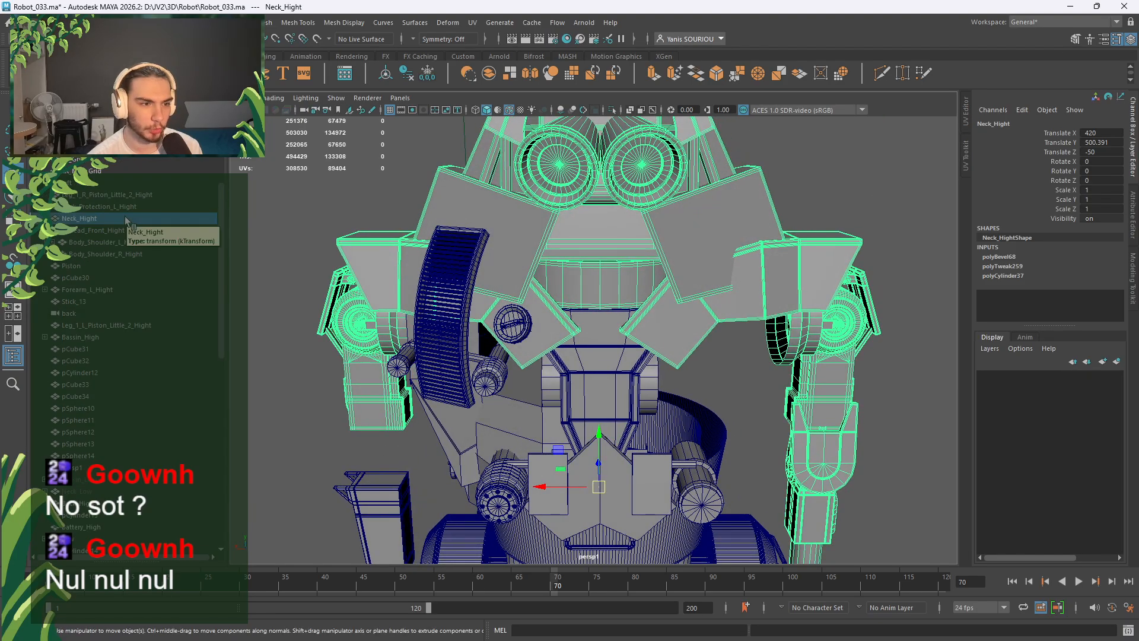
scroll(490, 316, down, 3)
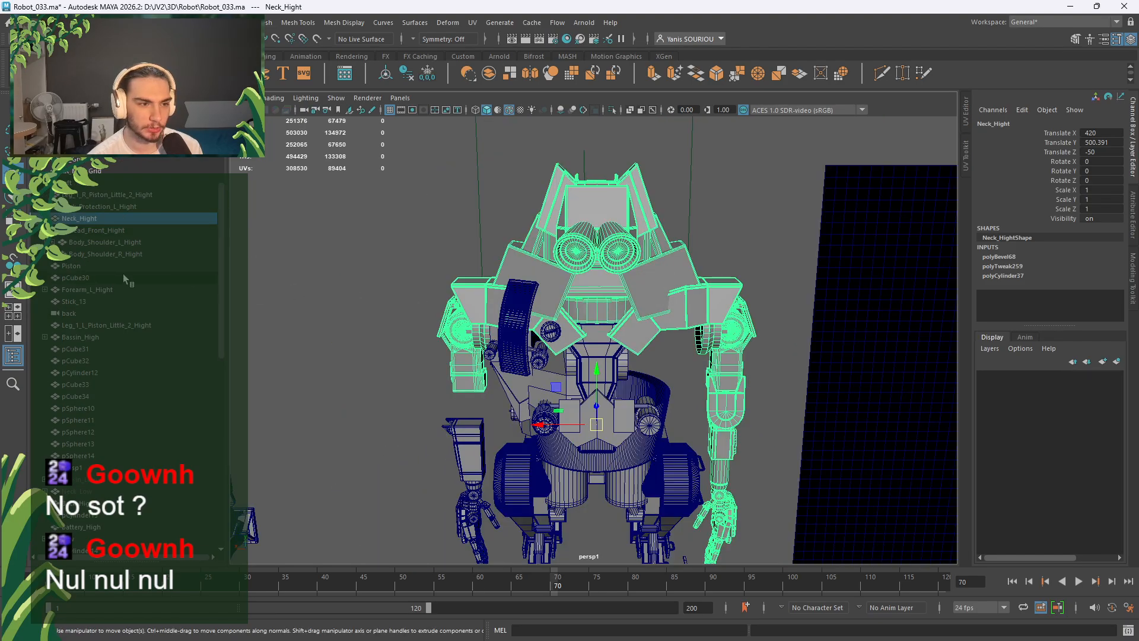
click(81, 503)
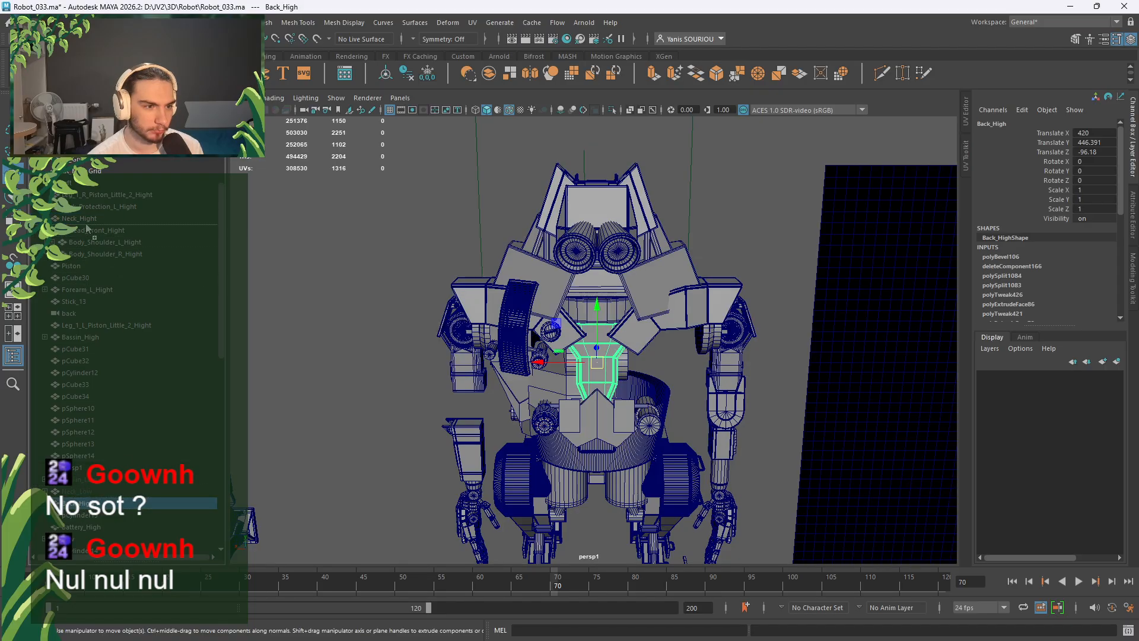
middle_drag(87, 228, 88, 225)
Rename pCylinder12, one of the two cylinders flanking the back block, as Grapin_Motor_L_High.
alt+drag(466, 384, 486, 364)
scroll(486, 364, up, 7)
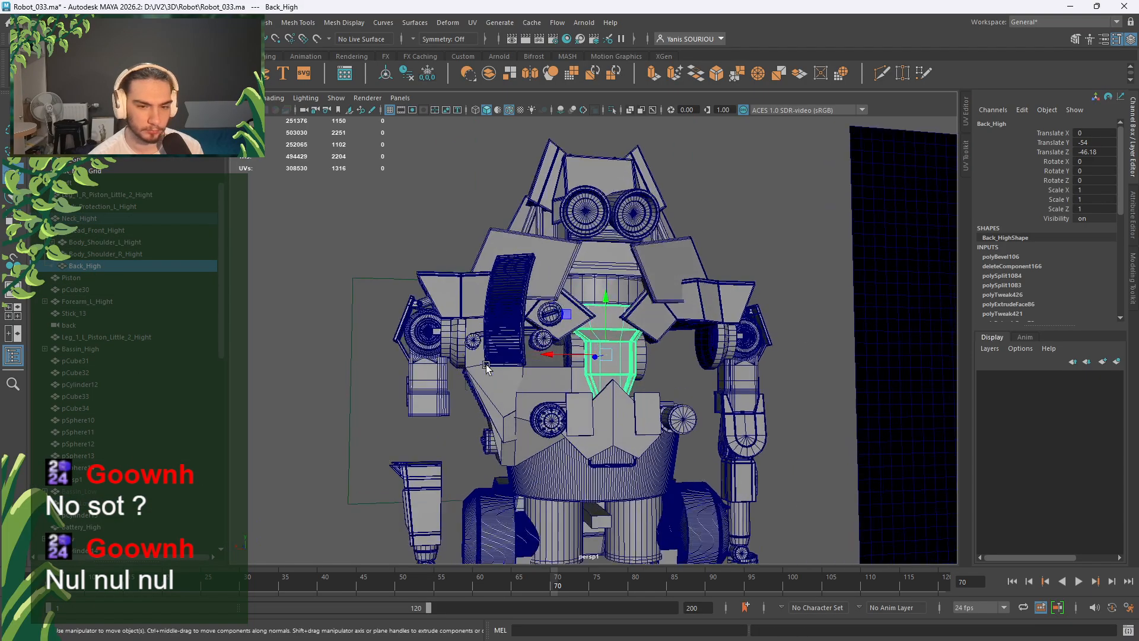
click(541, 397)
alt+drag(542, 398, 512, 407)
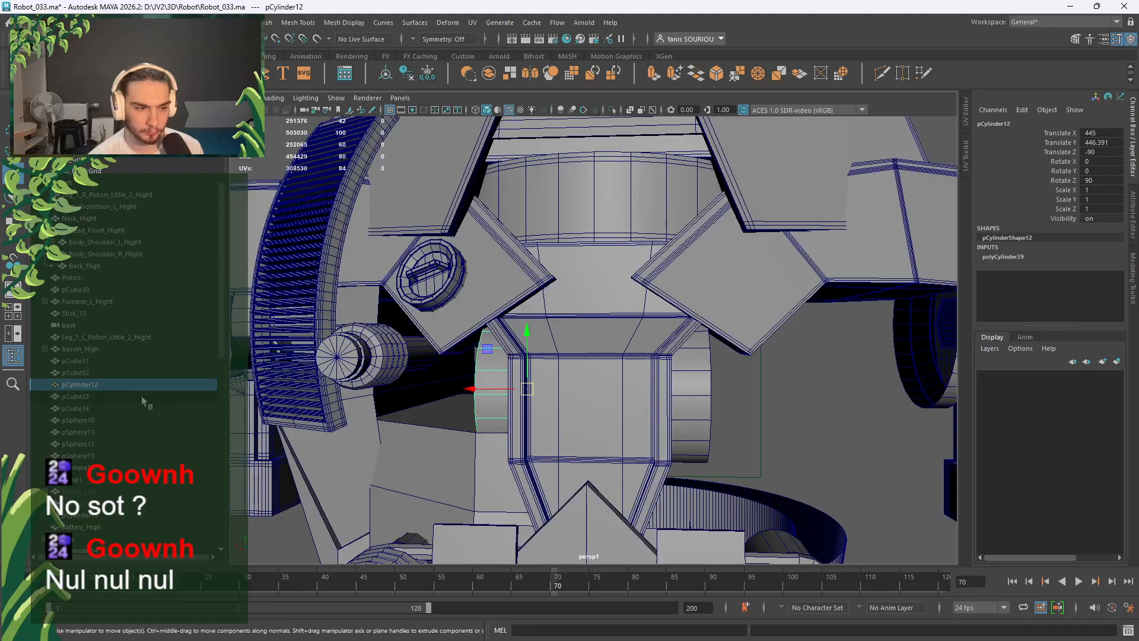
double_click(120, 387)
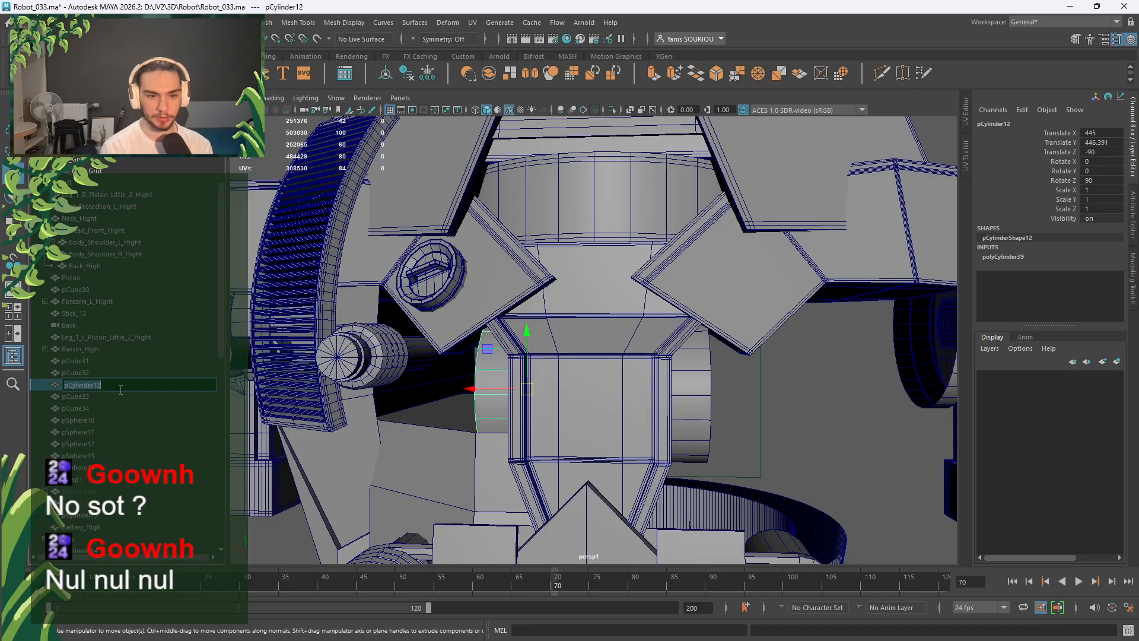
text(gr)
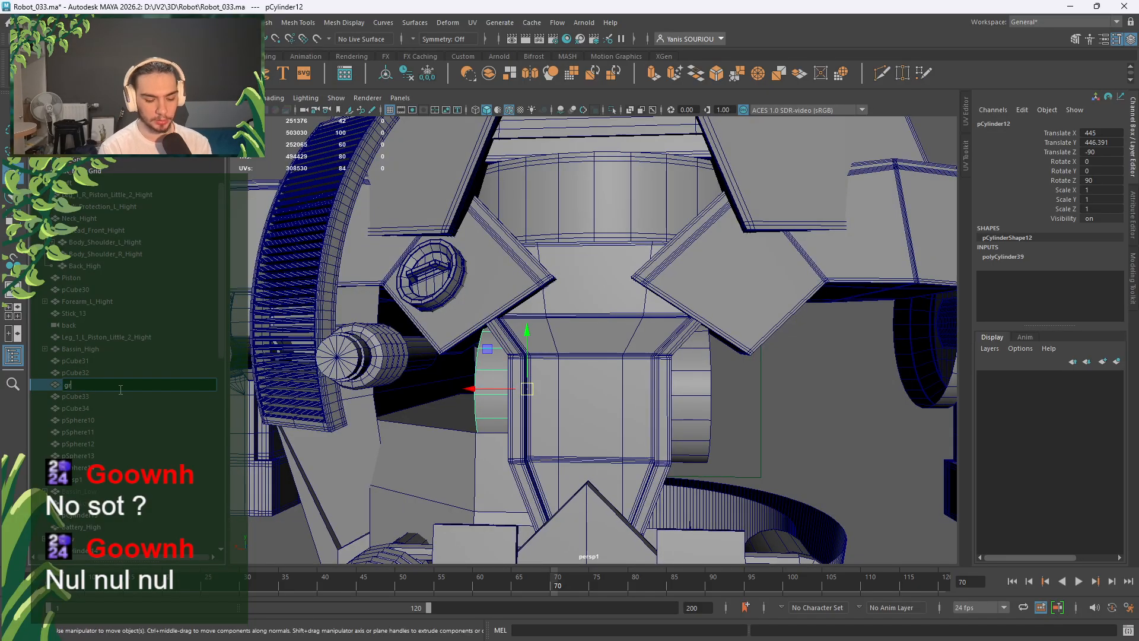
key(BackSpace)
key(BackSpace)
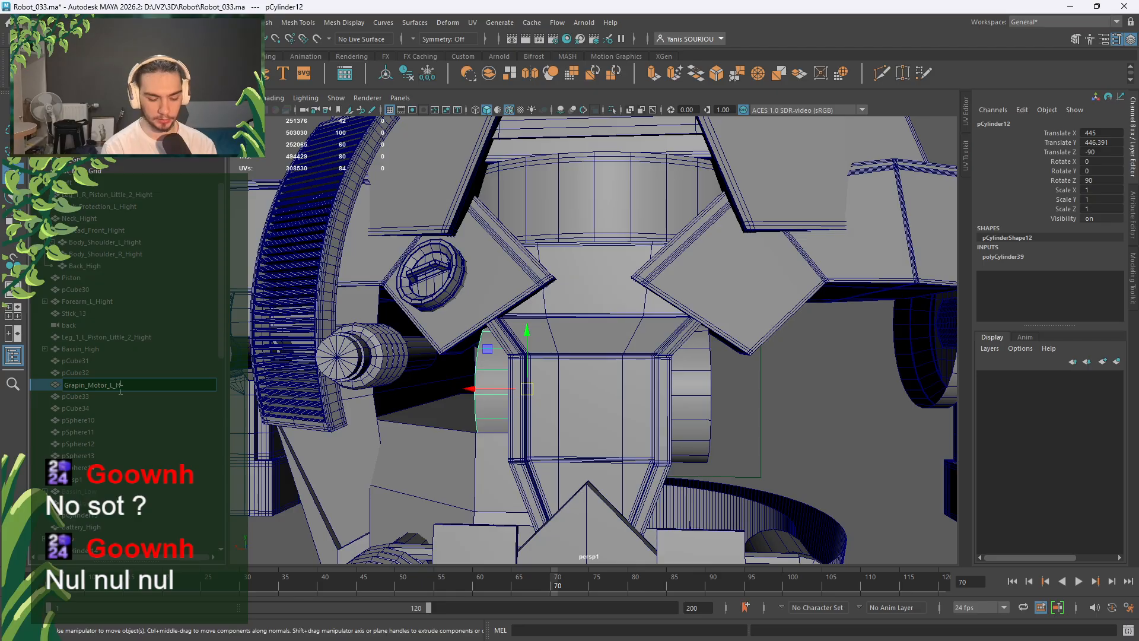
key(Return)
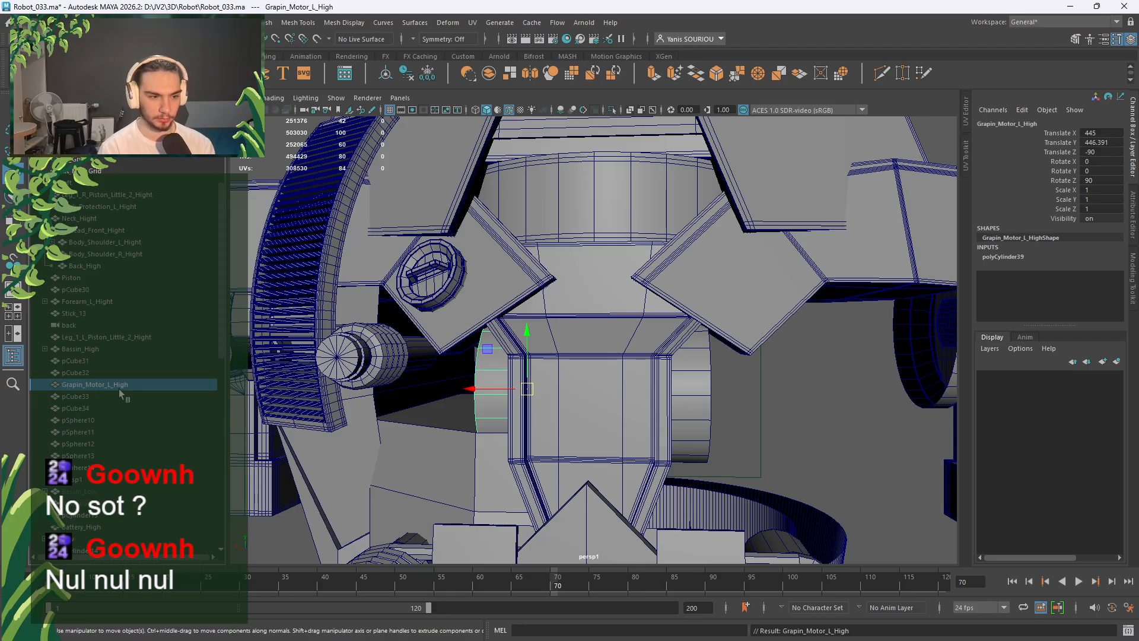
Rename pCylinder13, the opposite cylinder beside the back block, as Grapin_Motor_R_High.
key(shift+d)
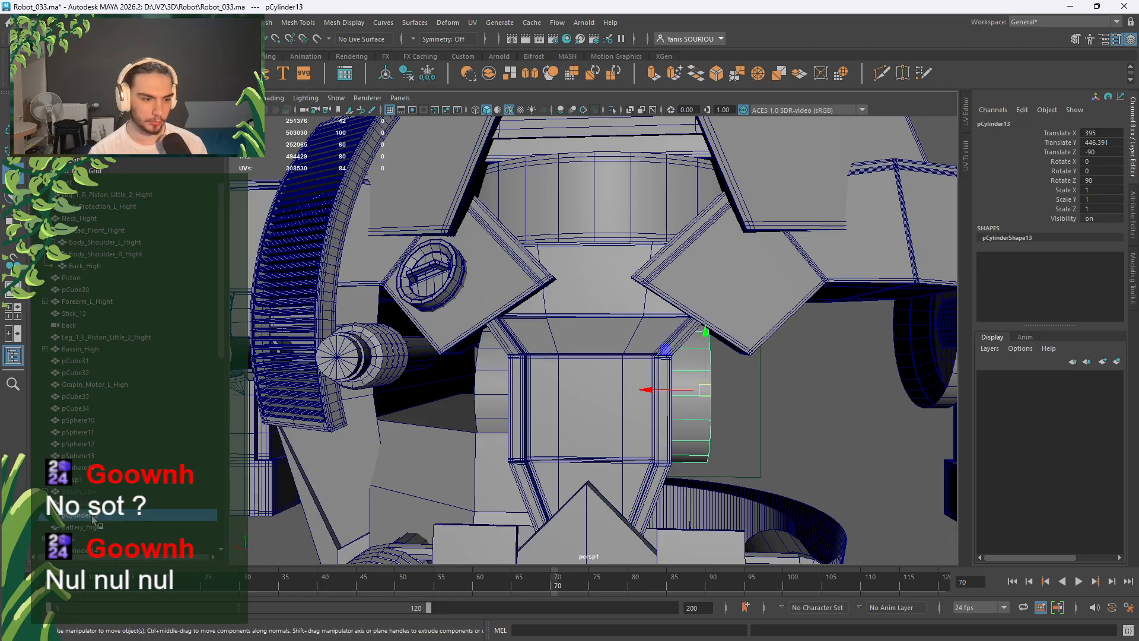
double_click(94, 518)
text(Grapin_Motor)
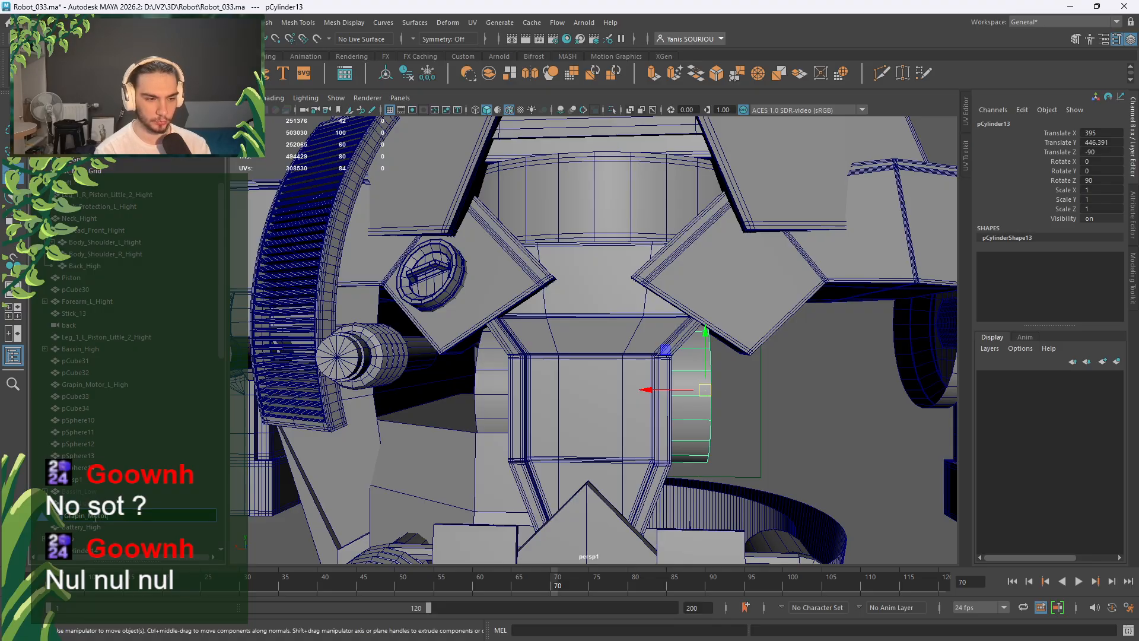
text(_R_High)
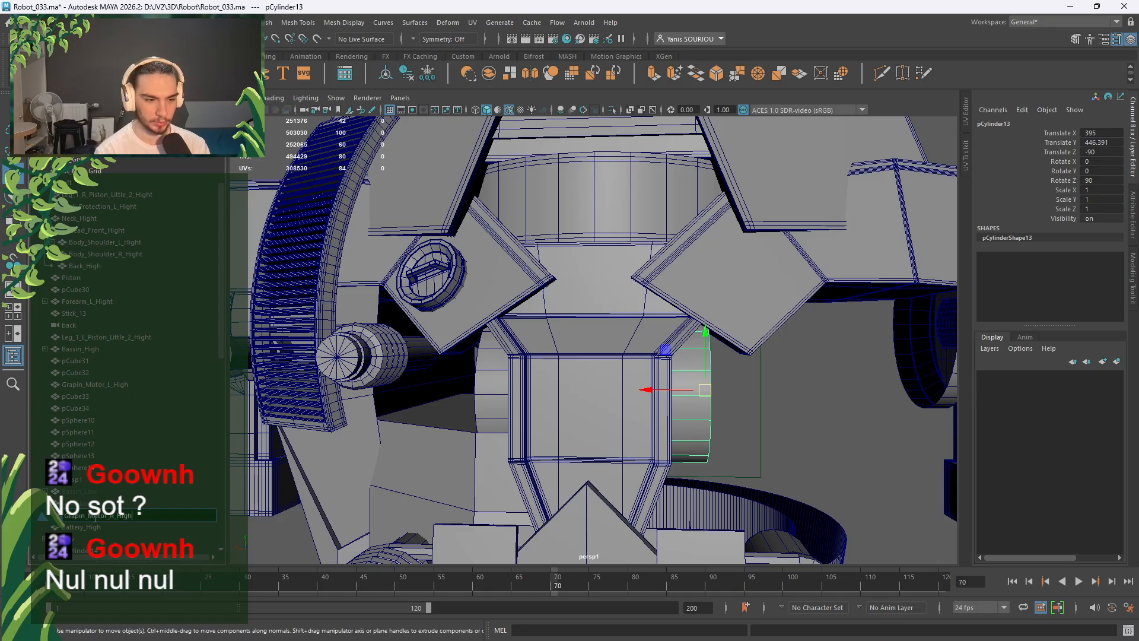
key(Return)
click(559, 393)
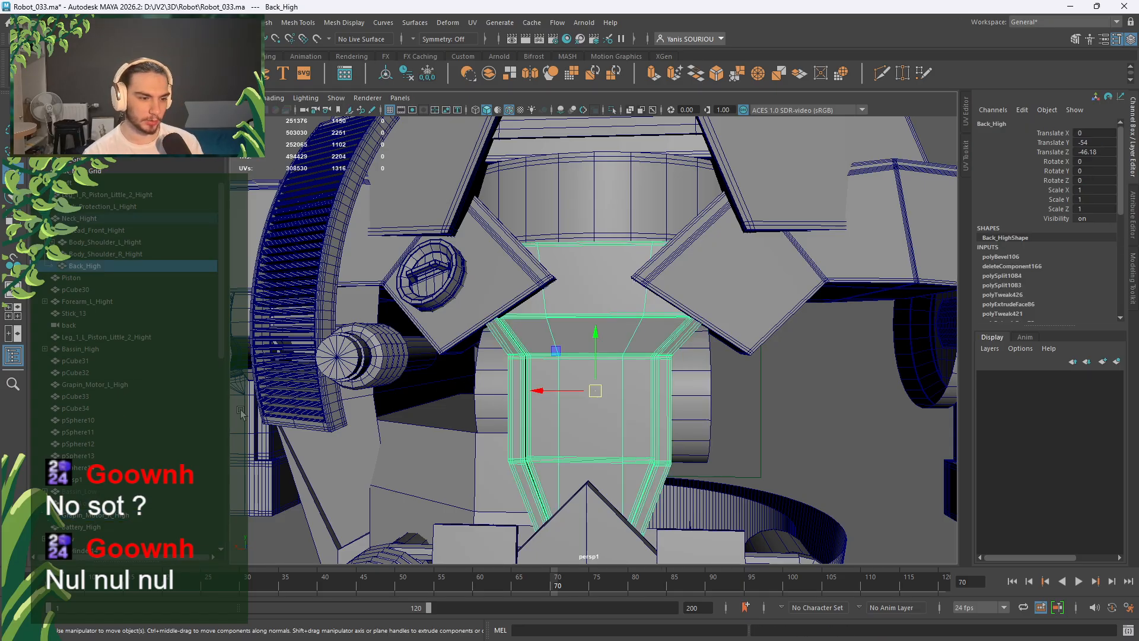
Bevel the two circular rim edge loops of Grapin_Motor_L_High.
click(85, 387)
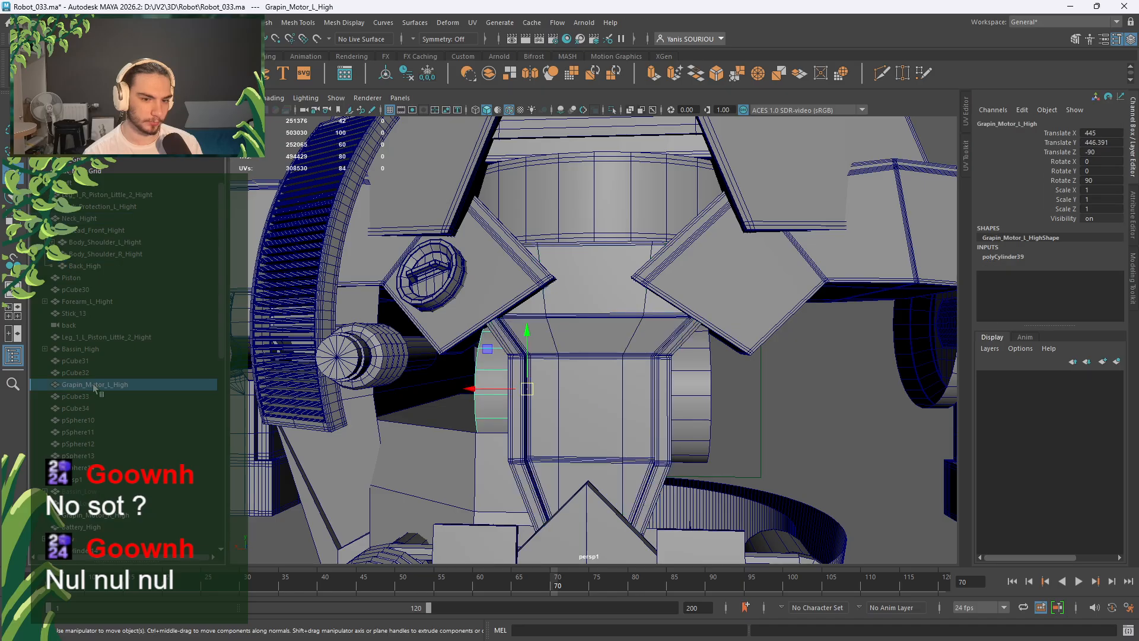
key(f)
alt+drag(492, 445, 505, 436)
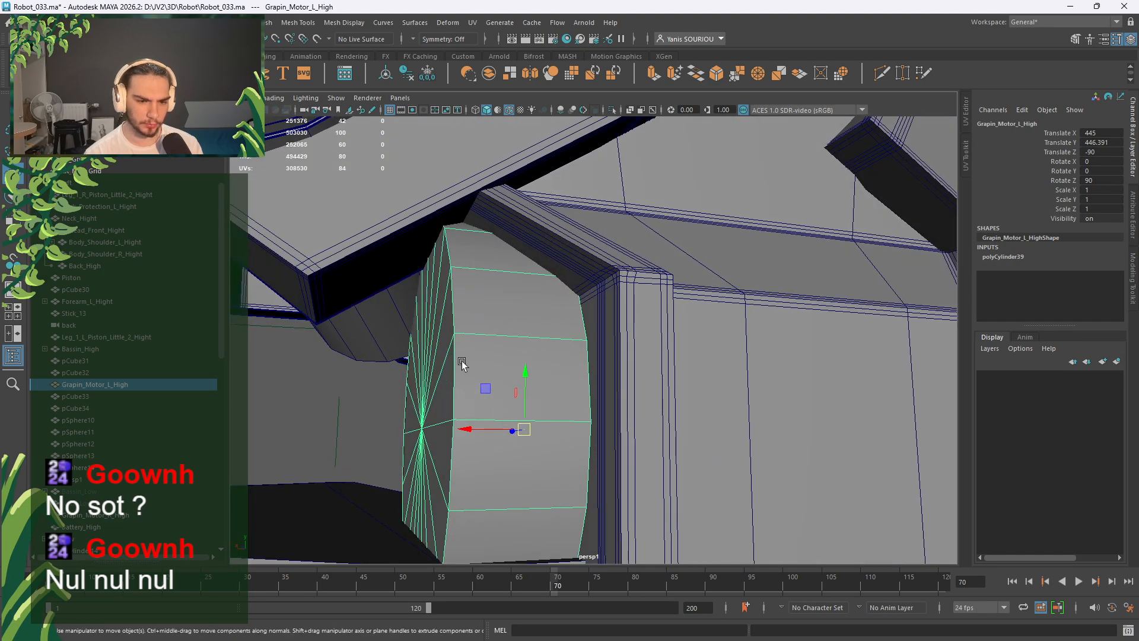
right_drag(462, 360, 463, 272)
double_click(453, 383)
shift+double_click(586, 384)
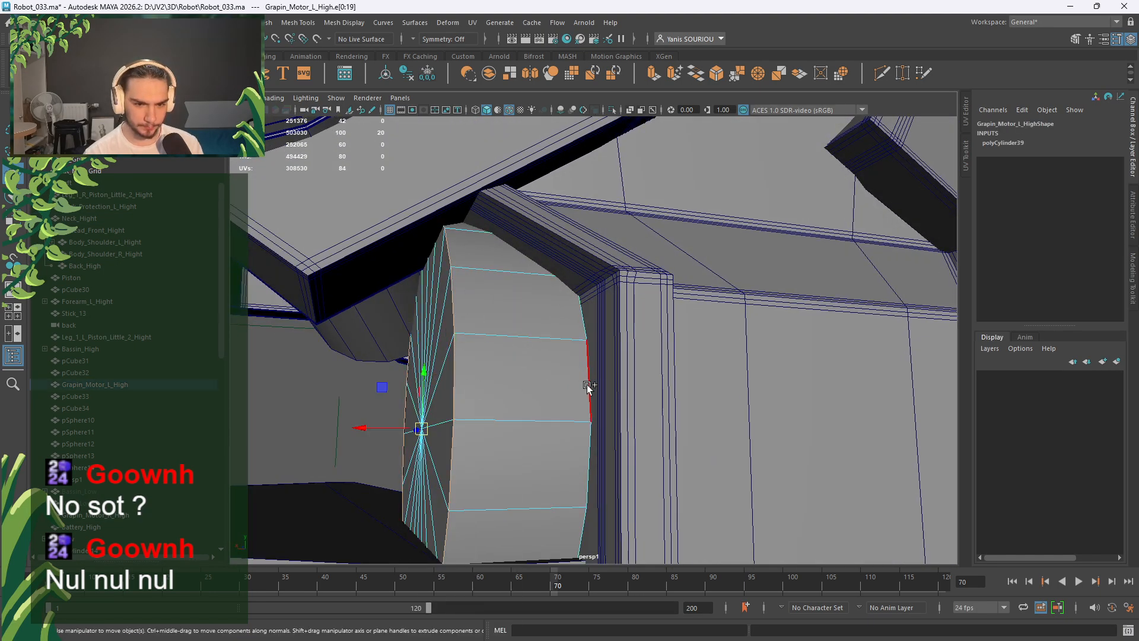
shift+right_click(565, 385)
click(629, 385)
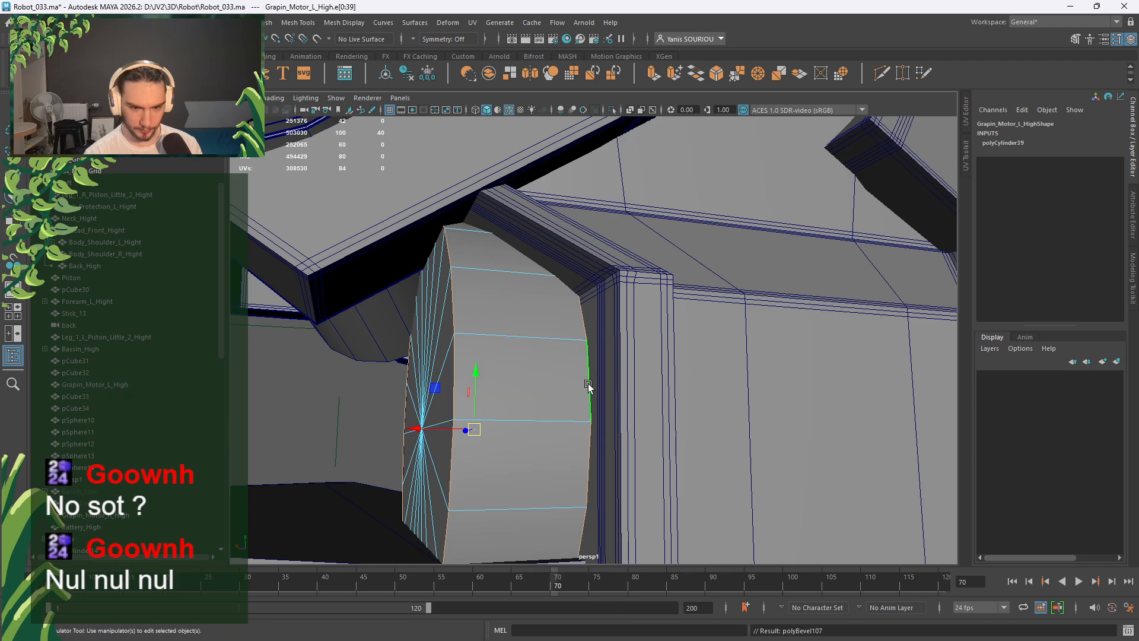
Give the Grapin_Motor_L_High bevel 3 segments with chamfer off, adjust its fraction and return to object selection.
click(846, 367)
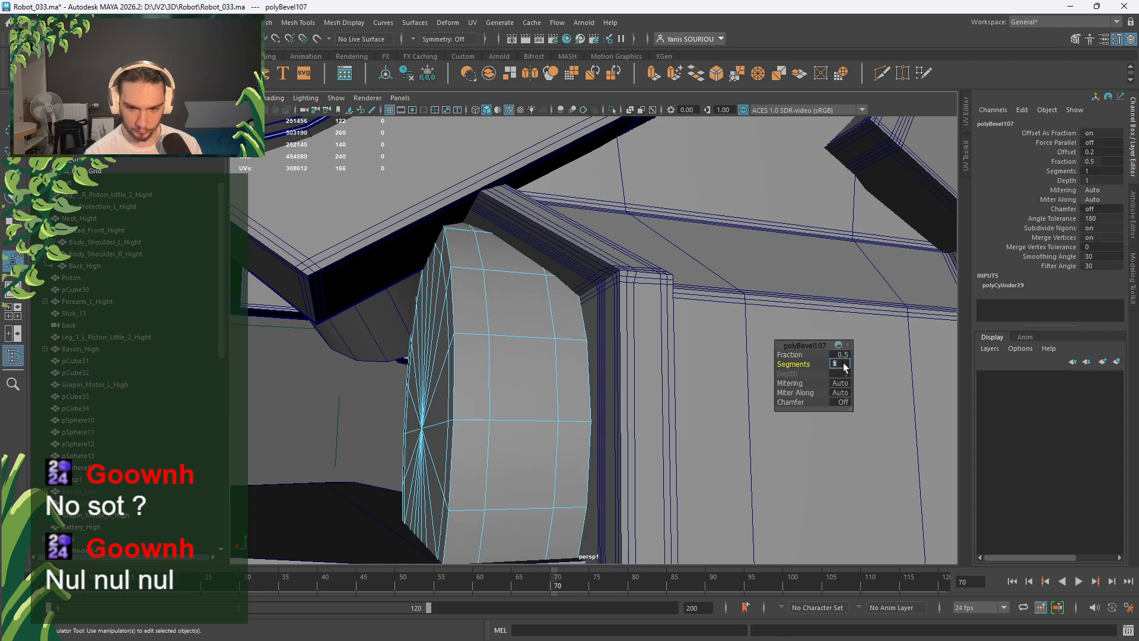
key(Return)
click(842, 355)
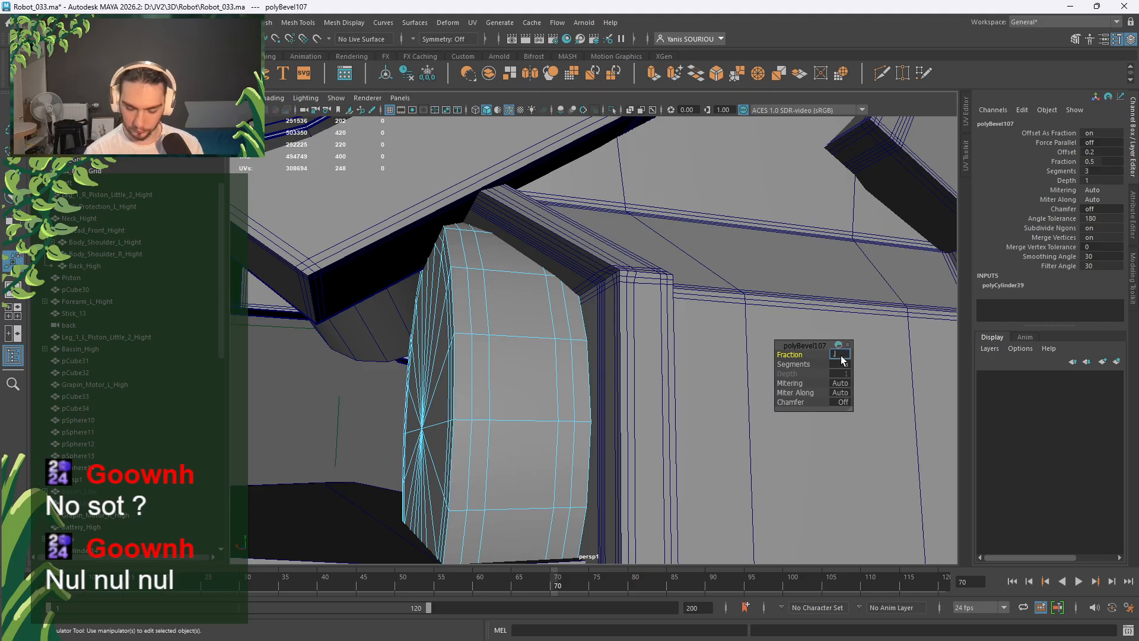
key(Return)
alt+drag(840, 363, 747, 439)
right_drag(746, 438, 801, 287)
Select the two circular rim edge loops of Grapin_Motor_R_High for bevelling, undoing the mistaken operations.
click(724, 412)
right_drag(723, 412, 725, 285)
double_click(739, 408)
right_drag(685, 403, 722, 406)
key(ctrl+z)
key(ctrl+z)
Set the Grapin_Motor_R_High rim bevel to fraction 0.3 and 3 segments with chamfer off.
click(839, 355)
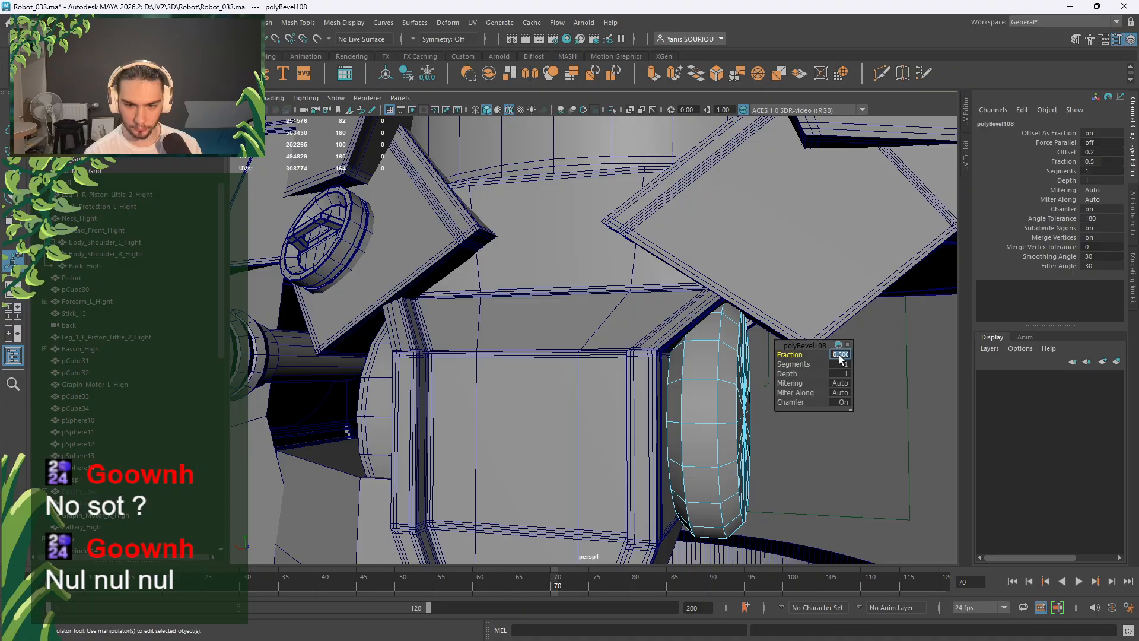
text(0.3)
key(Tab)
text(3)
key(Return)
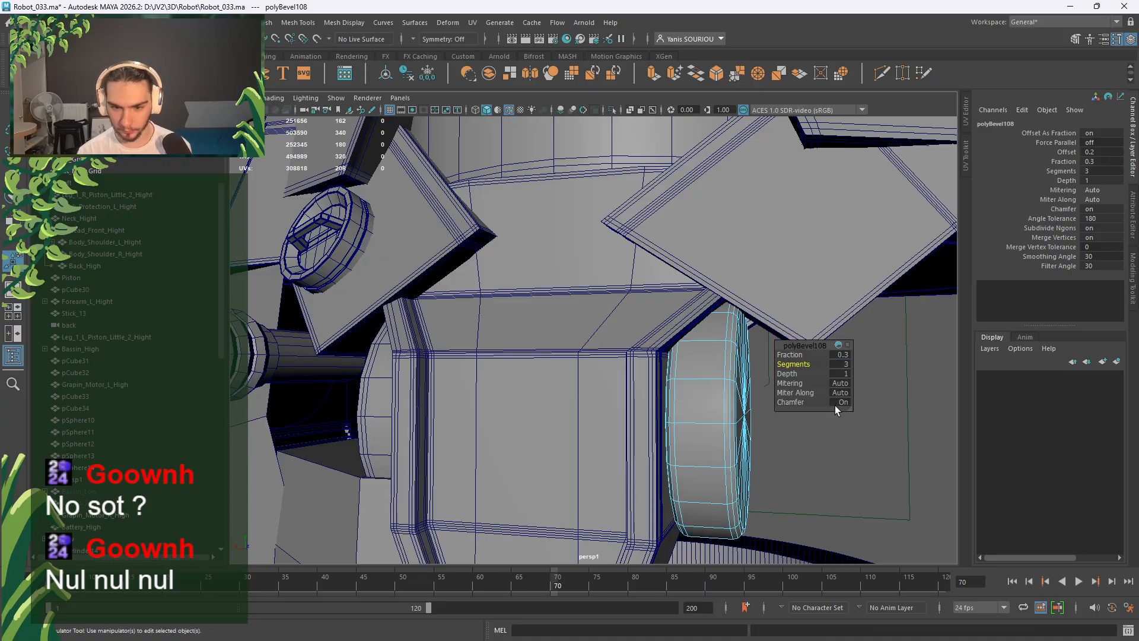
click(835, 402)
right_drag(724, 404, 783, 288)
Parent Grapin_Motor_L_High and Grapin_Motor_R_High under Back_High.
scroll(755, 300, down, 5)
alt+drag(754, 300, 625, 395)
click(83, 385)
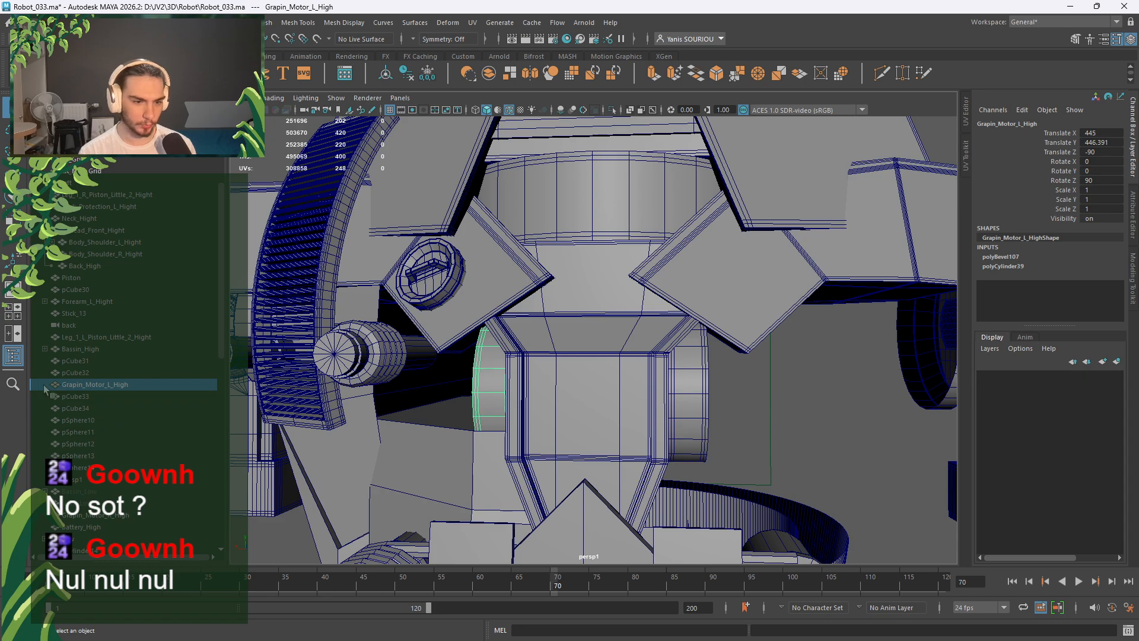
middle_drag(83, 389, 55, 270)
click(89, 504)
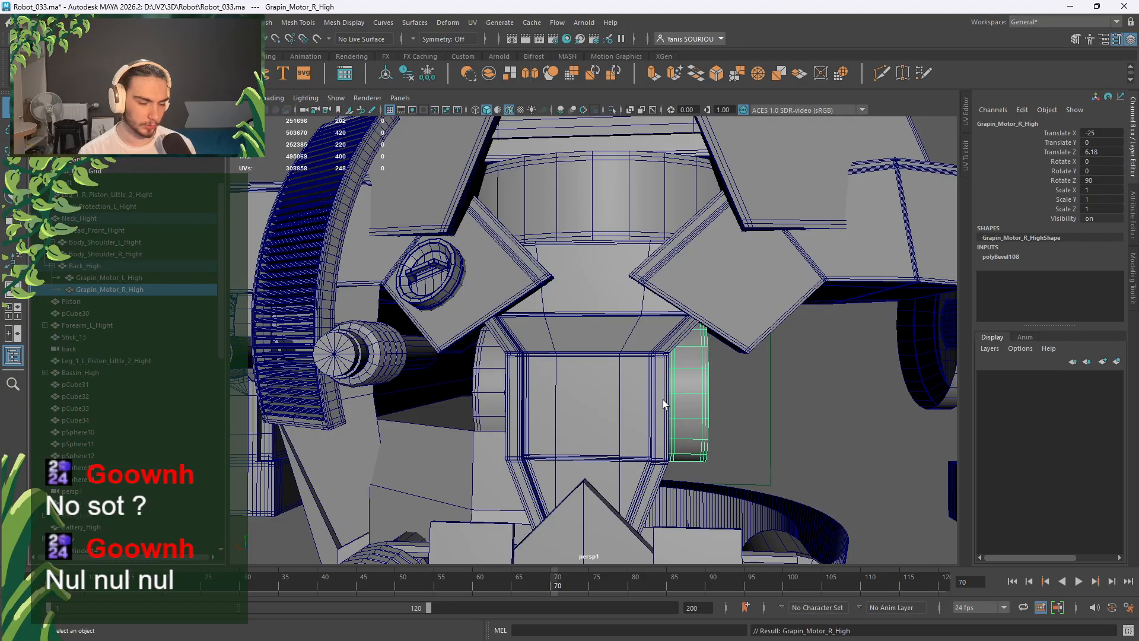
Select the body panel pCube32 beside the lower part of Back_High for reshaping.
scroll(663, 404, down, 5)
alt+drag(599, 440, 631, 354)
scroll(600, 474, up, 5)
scroll(622, 440, up, 5)
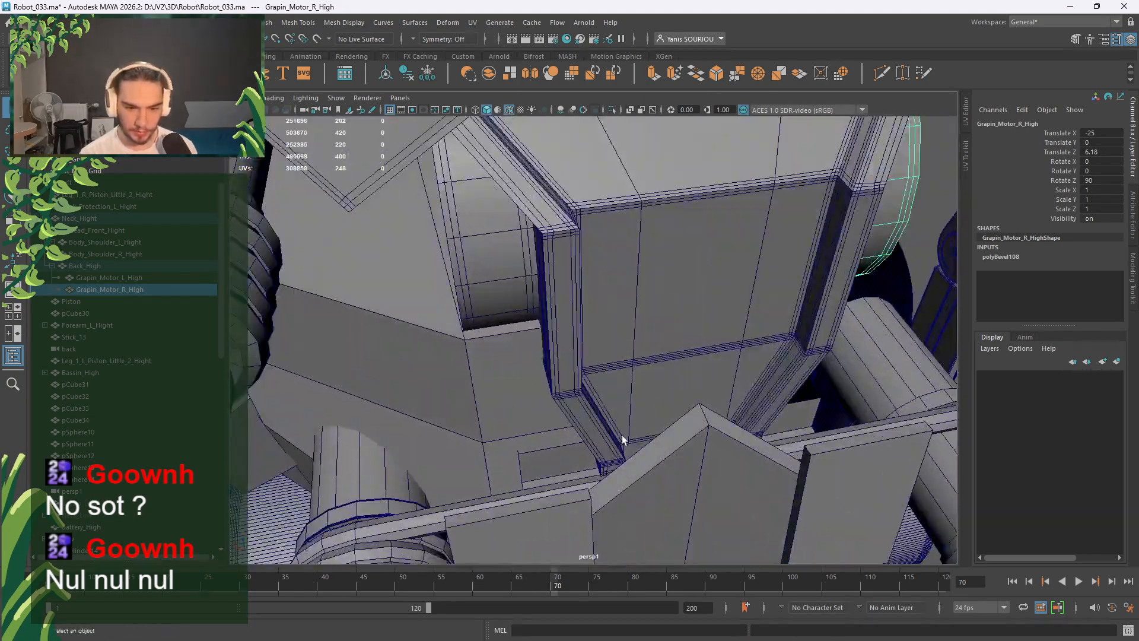
scroll(622, 440, up, 3)
alt+drag(622, 441, 776, 433)
click(777, 432)
alt+middle_drag(779, 432, 656, 382)
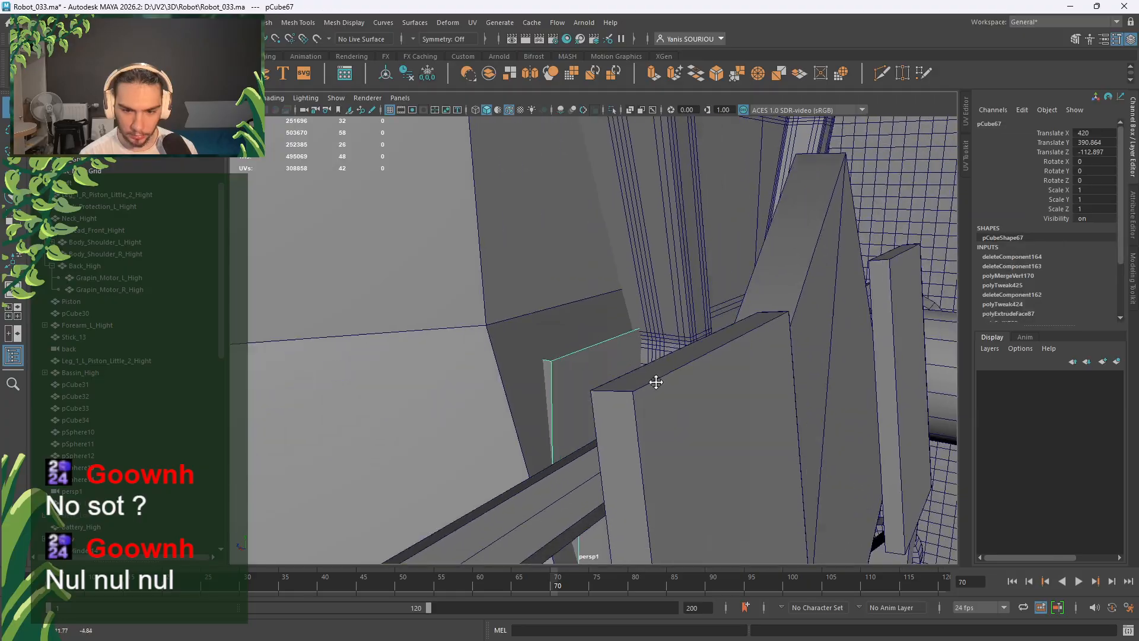
alt+drag(655, 382, 643, 325)
click(782, 295)
alt+drag(628, 338, 308, 315)
alt+drag(568, 282, 859, 295)
alt+drag(556, 331, 248, 310)
right_drag(625, 263, 592, 262)
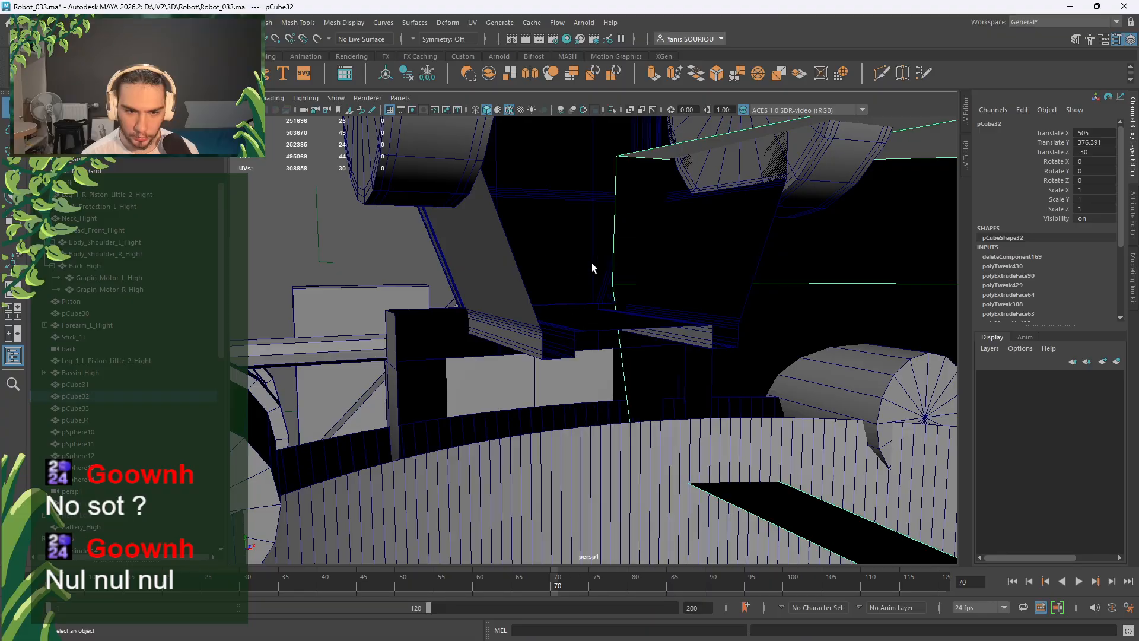
Move the free corner vertex of pCube32 closer to the side of the back's lower block.
click(614, 286)
alt+drag(614, 285, 628, 314)
key(w)
middle_drag(626, 318, 624, 309)
alt+drag(623, 309, 717, 362)
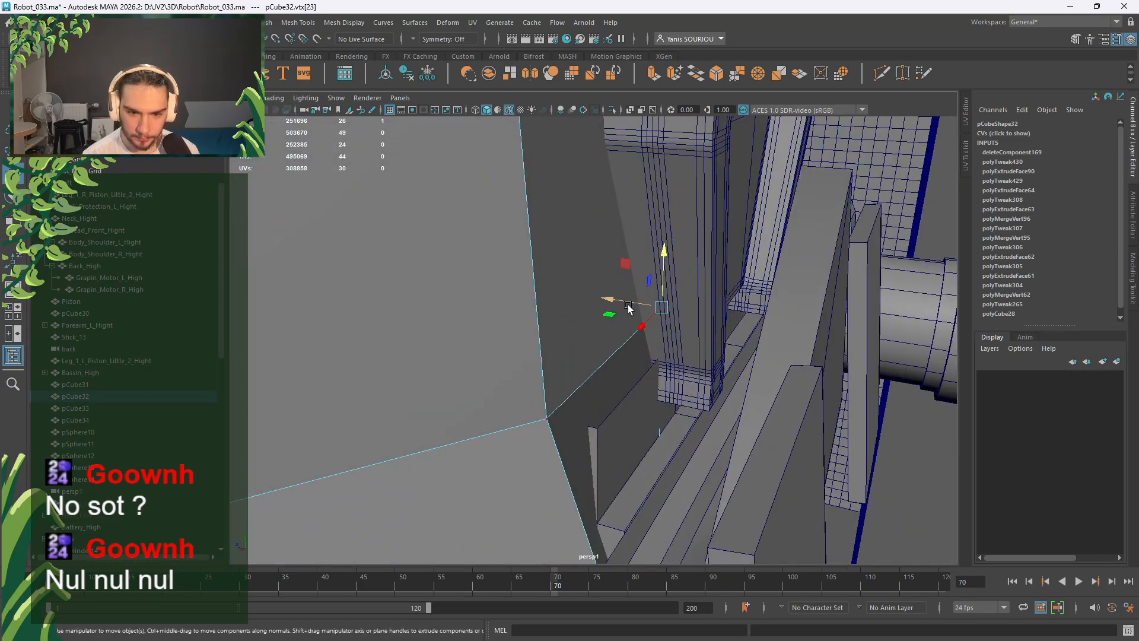
drag(663, 309, 642, 210)
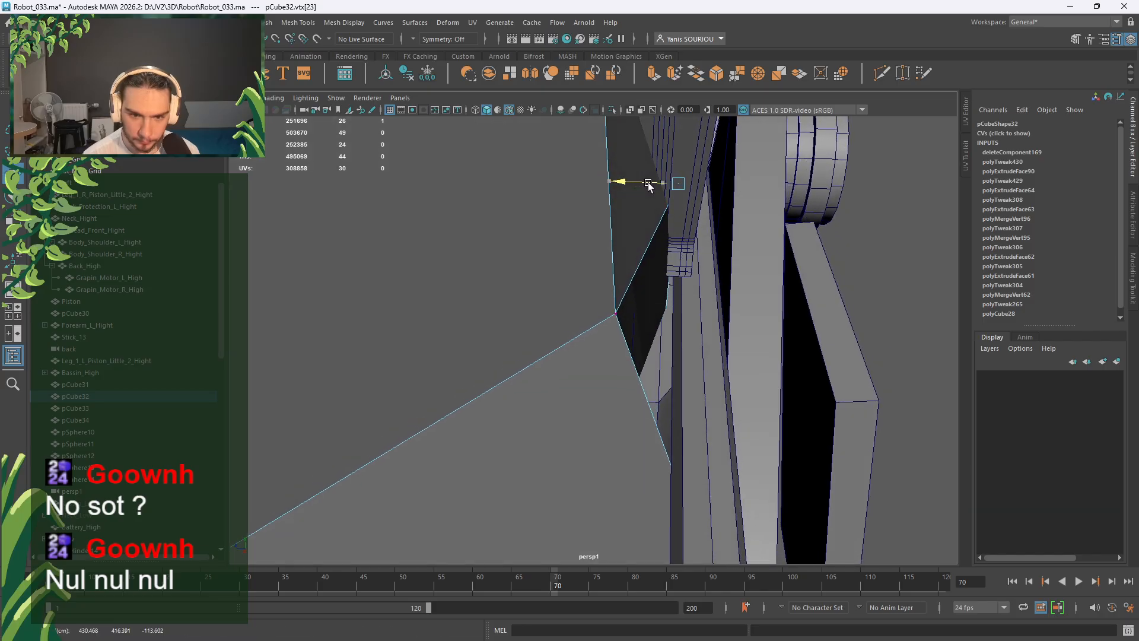
alt+drag(652, 218, 587, 272)
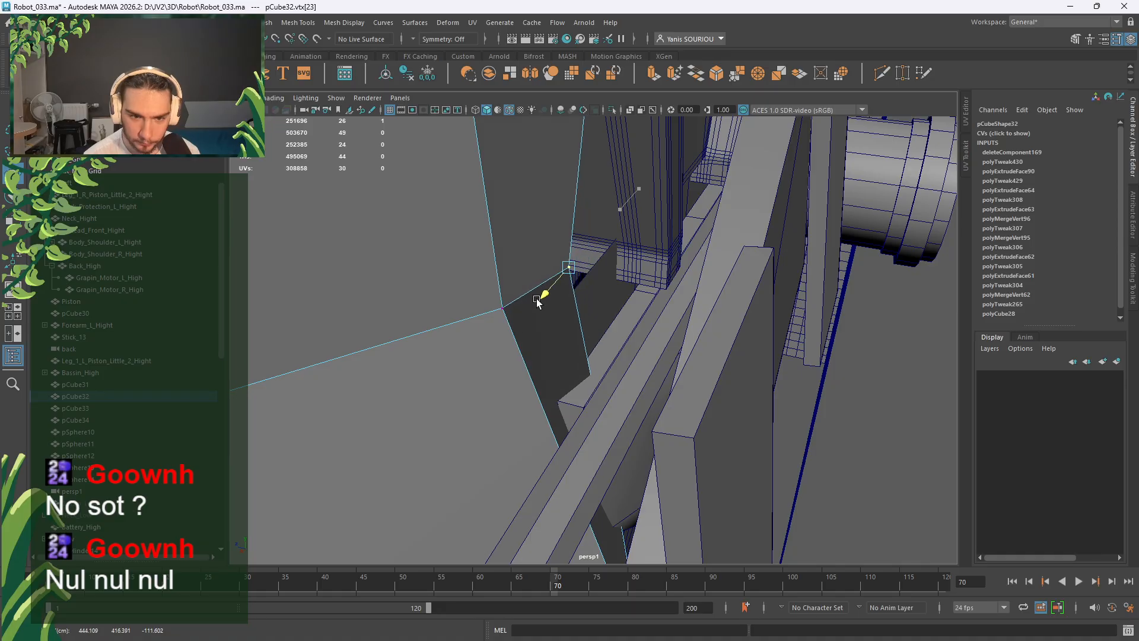
alt+drag(538, 302, 531, 356)
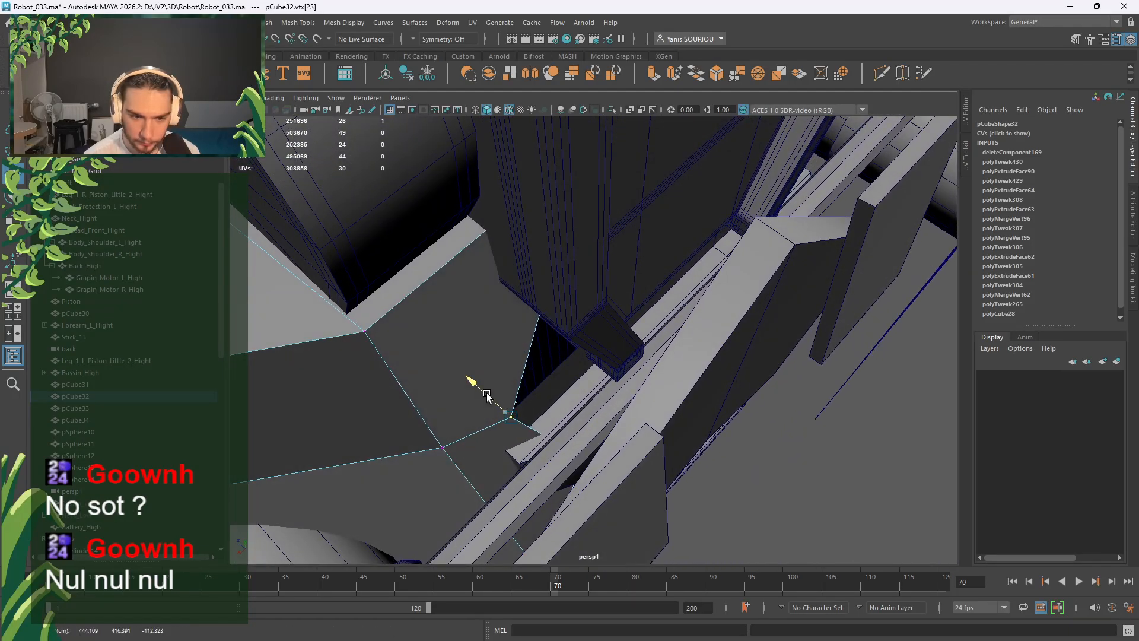
alt+drag(495, 442, 463, 399)
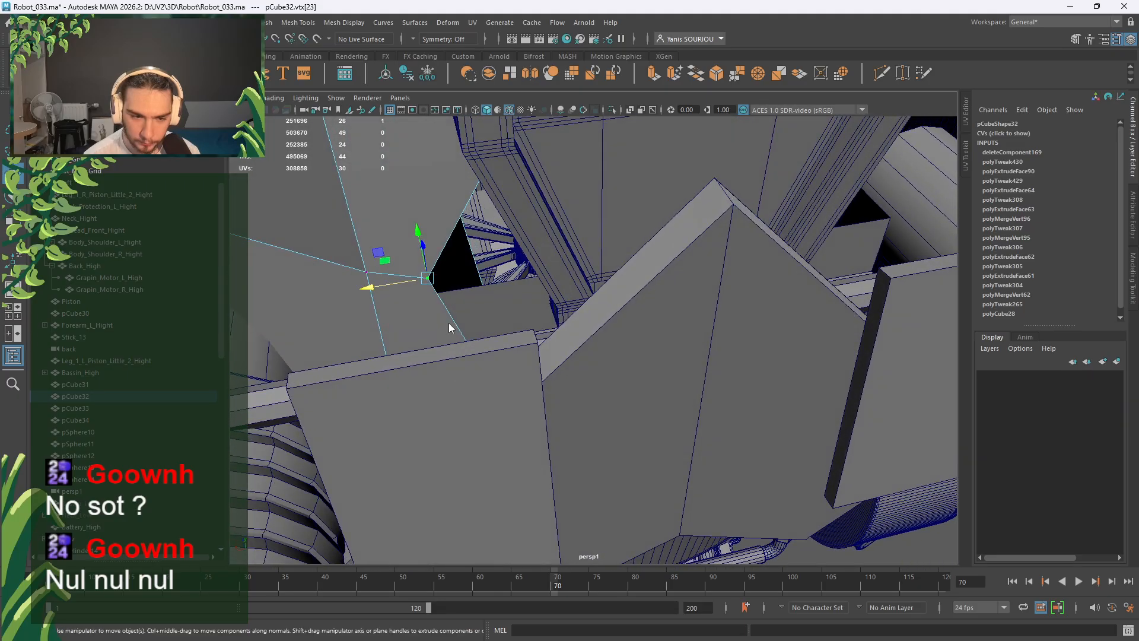
Extrude the open edge of pCube32 beside the back block and shift the new edge upward and against the block.
click(454, 269)
alt+drag(452, 319, 476, 410)
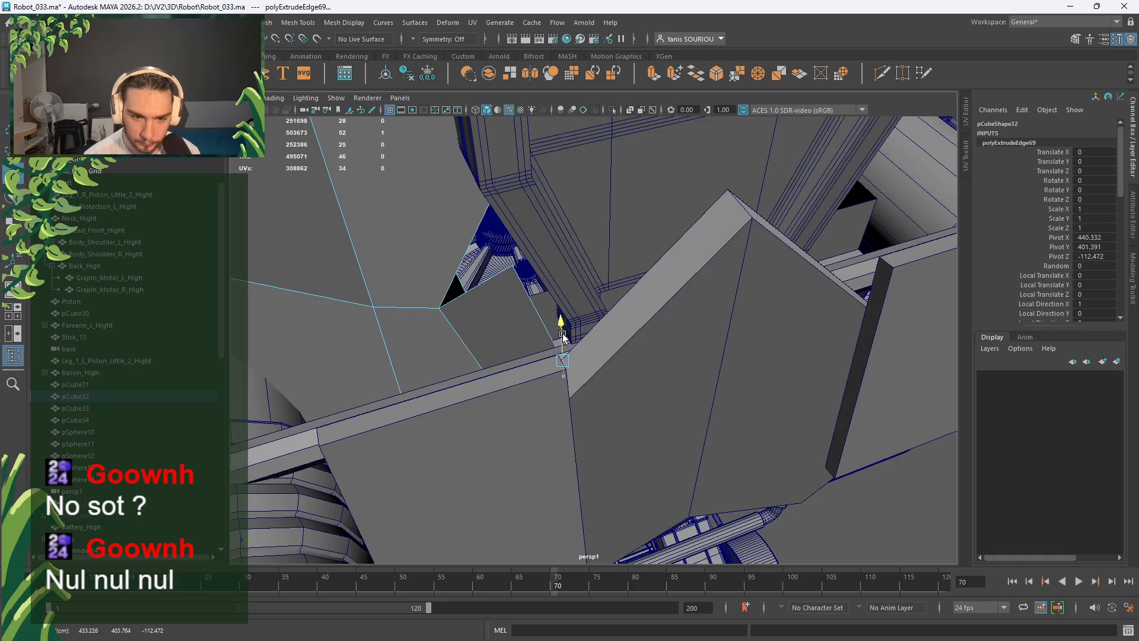
alt+drag(563, 286, 596, 358)
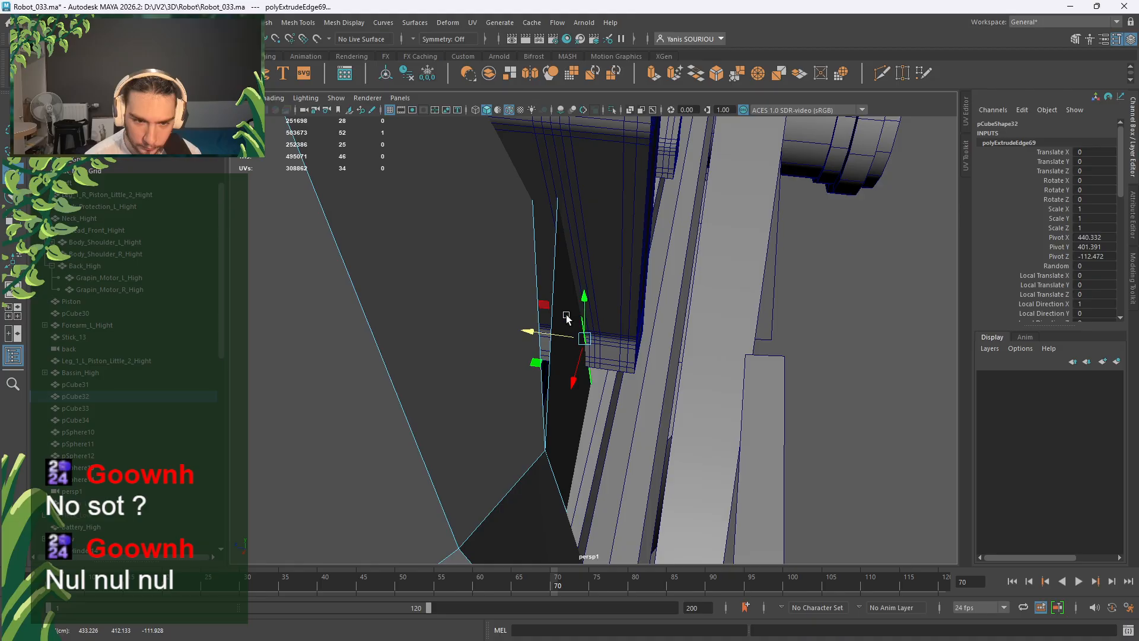
right_drag(527, 274, 526, 274)
alt+drag(526, 274, 682, 237)
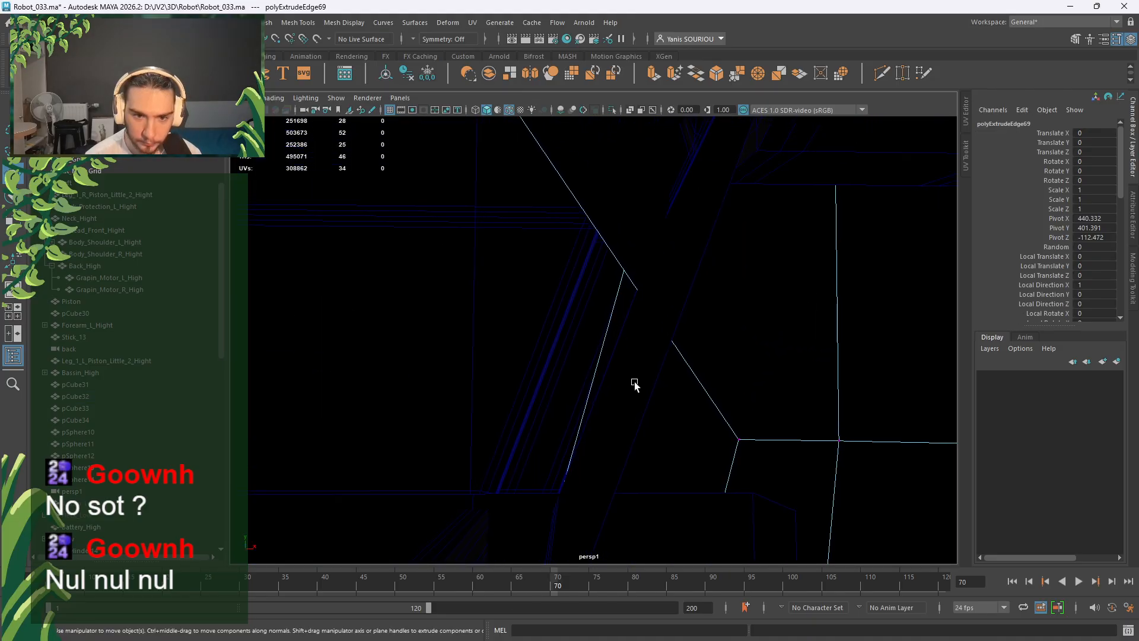
Snap the extruded edge's end vertex onto the adjoining panel corner and merge the two vertices with a 0.01 distance threshold.
scroll(615, 278, down, 4)
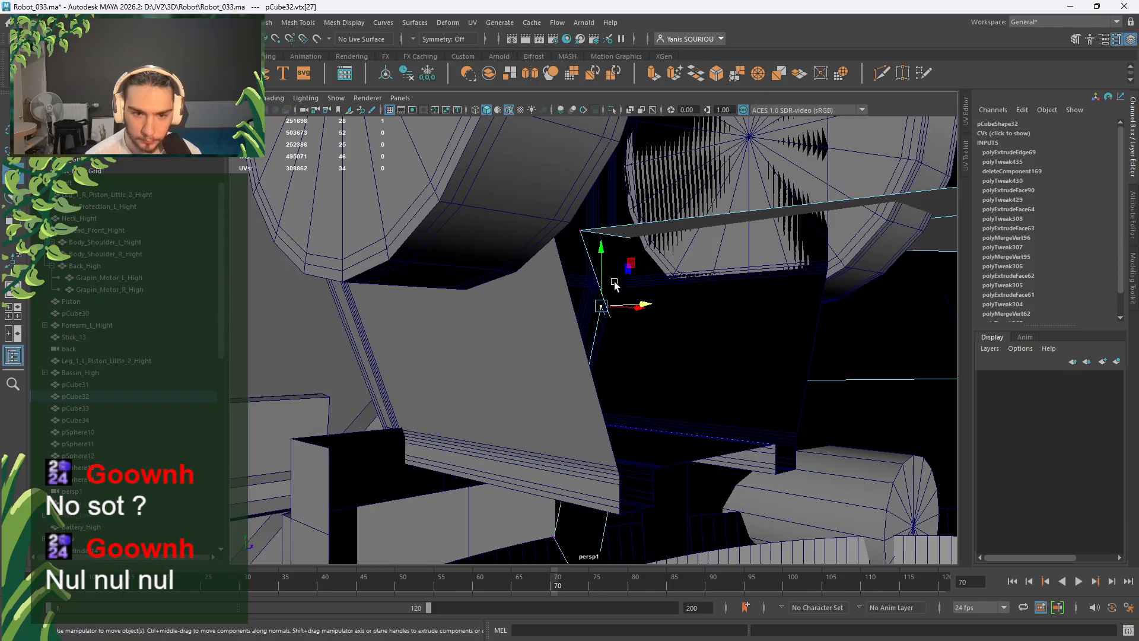
alt+drag(612, 281, 607, 301)
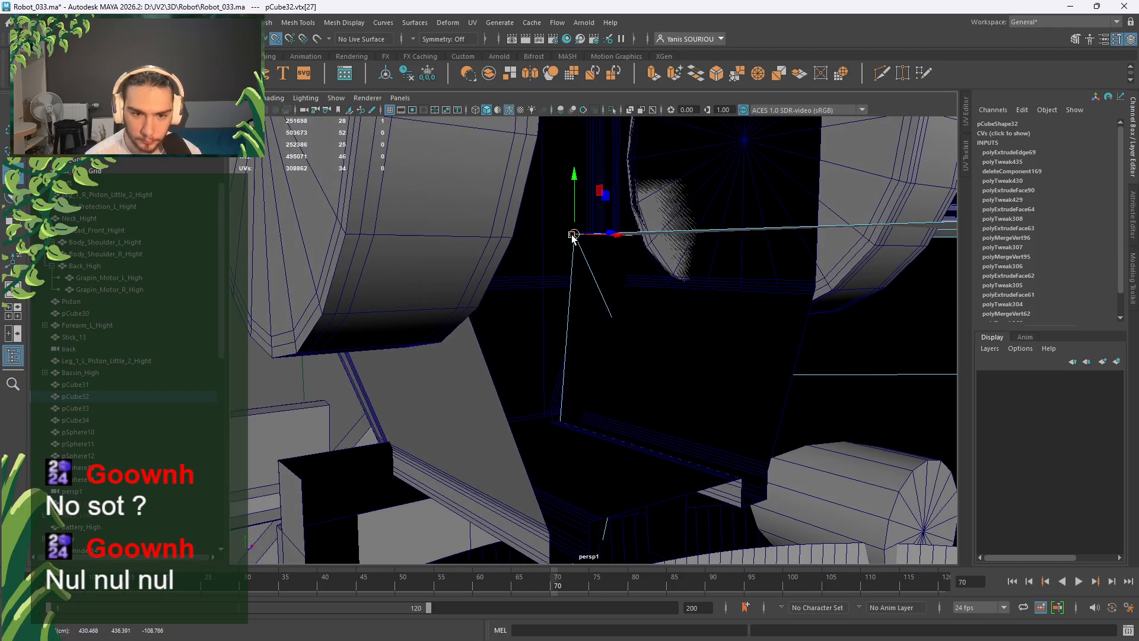
alt+drag(573, 236, 146, 400)
scroll(539, 359, down, 10)
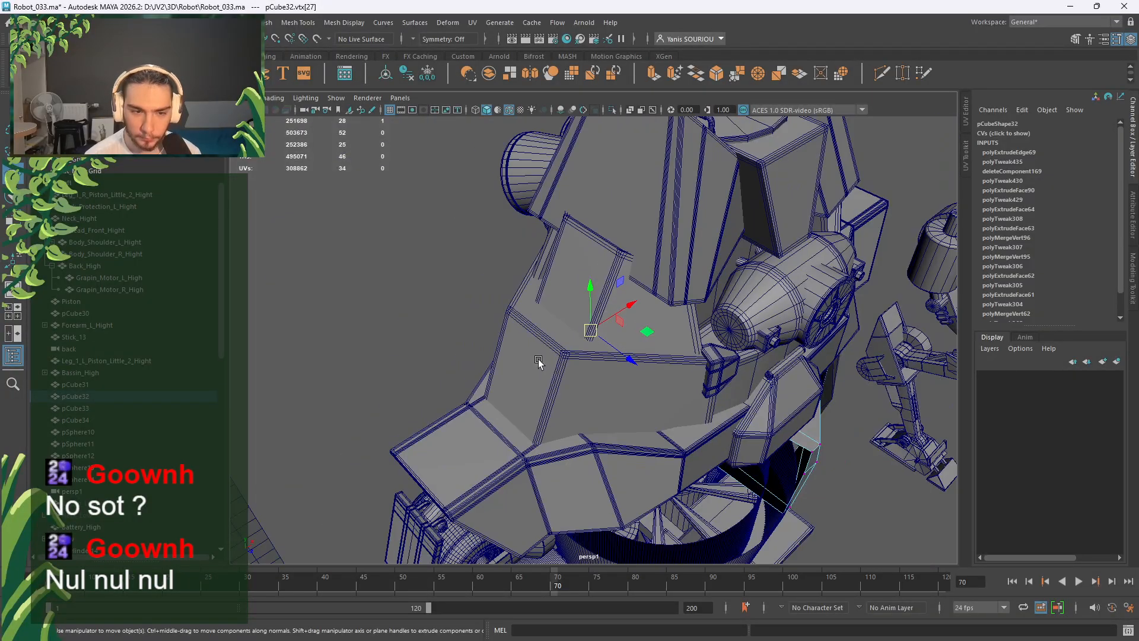
drag(764, 160, 559, 429)
shift+right_drag(717, 166, 767, 118)
right_click(709, 231)
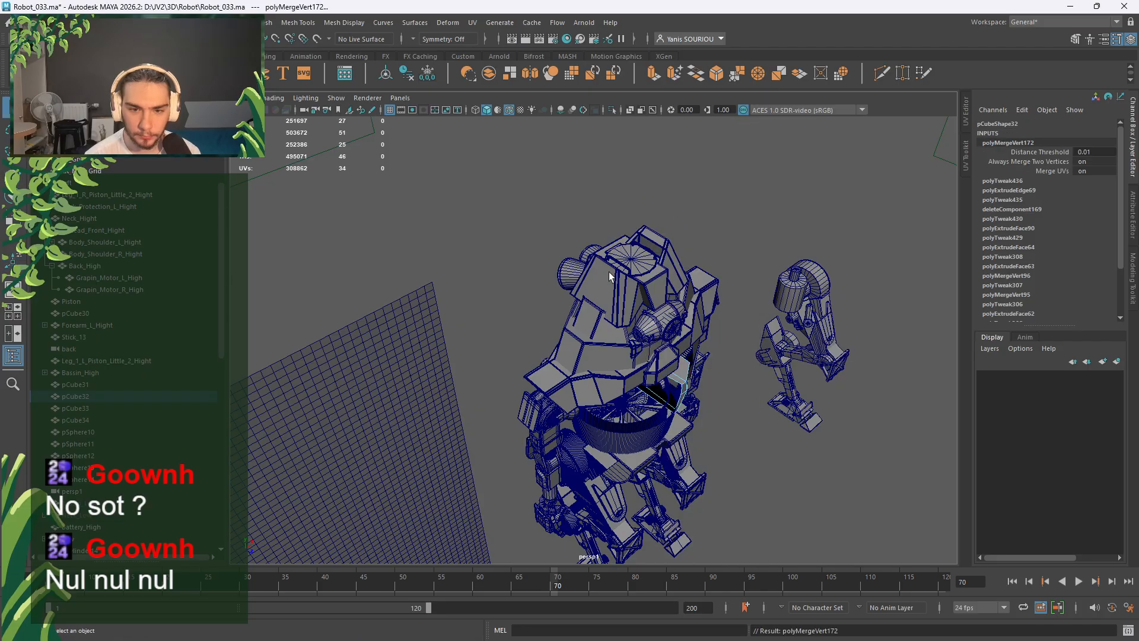
Move the extruded face's remaining free vertex on pCube32 to fit against the back block's side.
scroll(581, 308, up, 10)
alt+drag(565, 328, 552, 458)
scroll(712, 380, up, 4)
scroll(632, 411, up, 8)
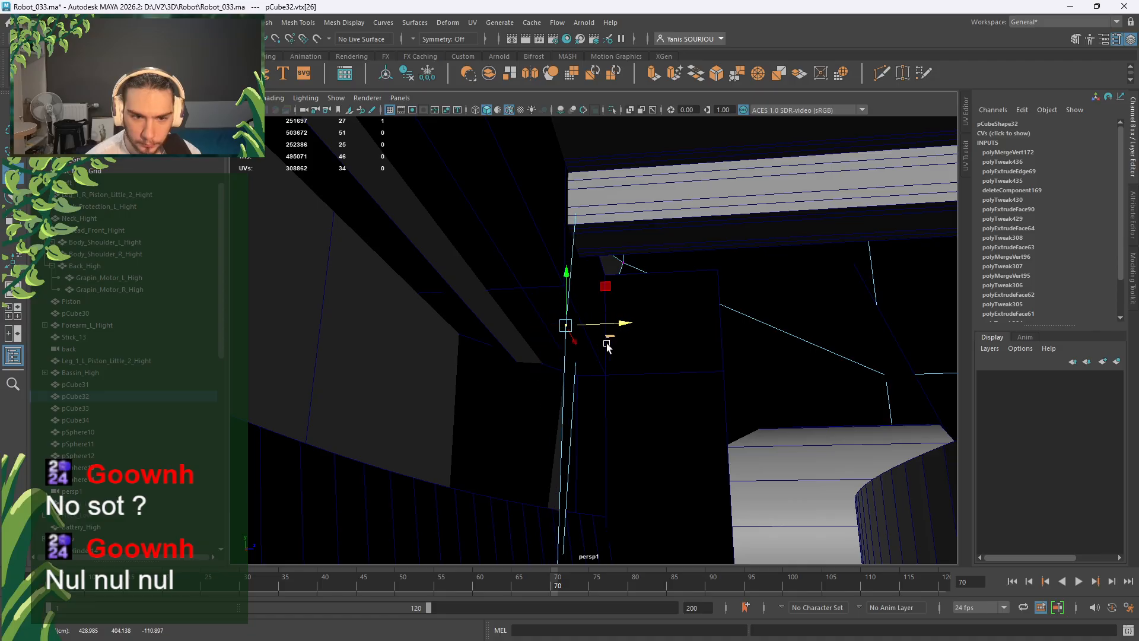
alt+drag(607, 346, 445, 334)
scroll(442, 336, down, 4)
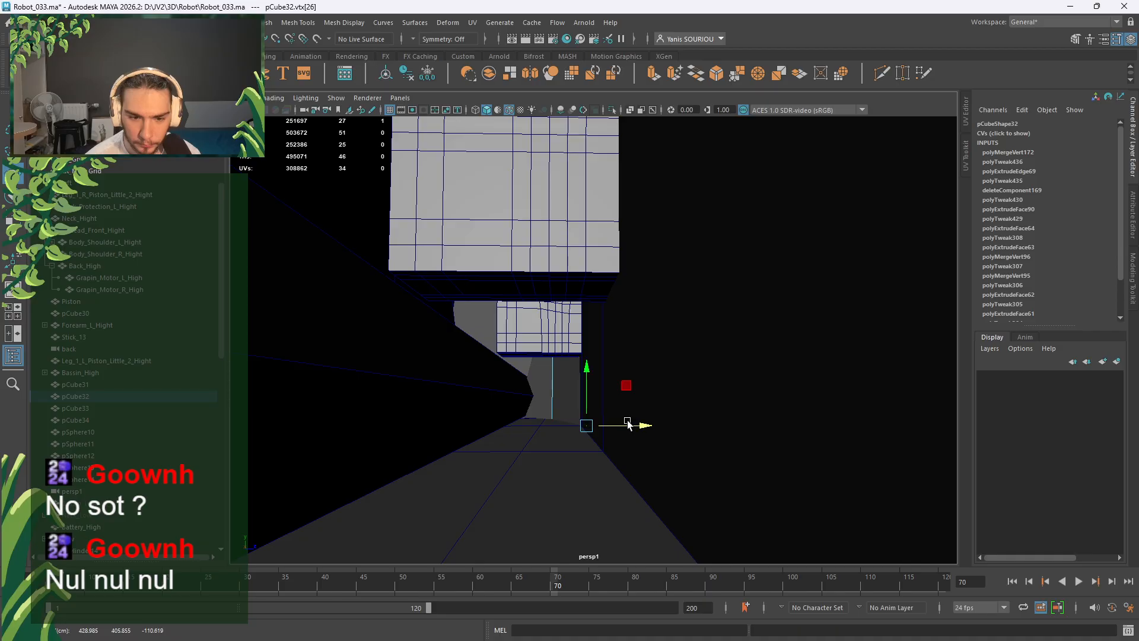
mouse_move(628, 425)
alt+mouse_down()
mouse_move(614, 419)
mouse_move(638, 465)
mouse_move(618, 465)
mouse_move(620, 419)
alt+mouse_up()
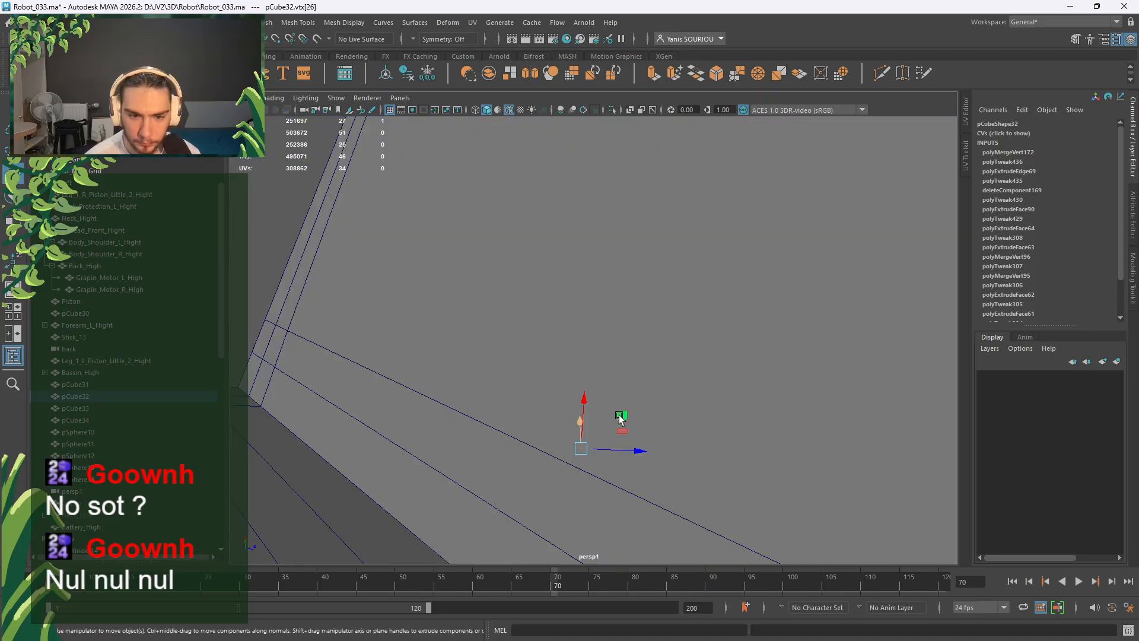
alt+drag(568, 390, 907, 410)
alt+drag(653, 362, 593, 372)
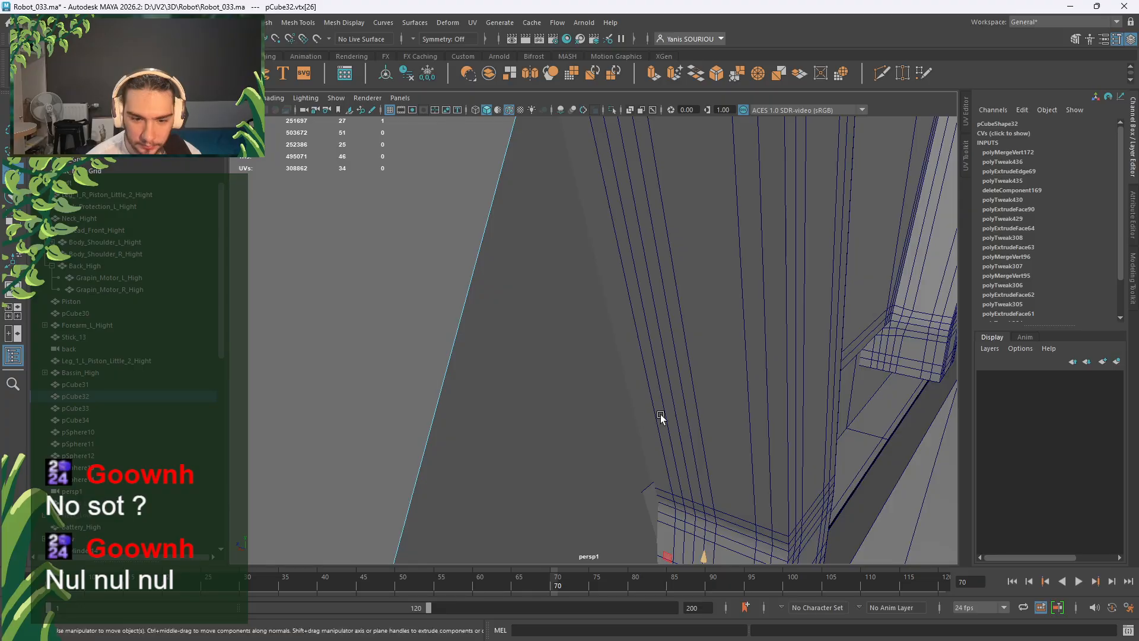
alt+drag(660, 414, 492, 394)
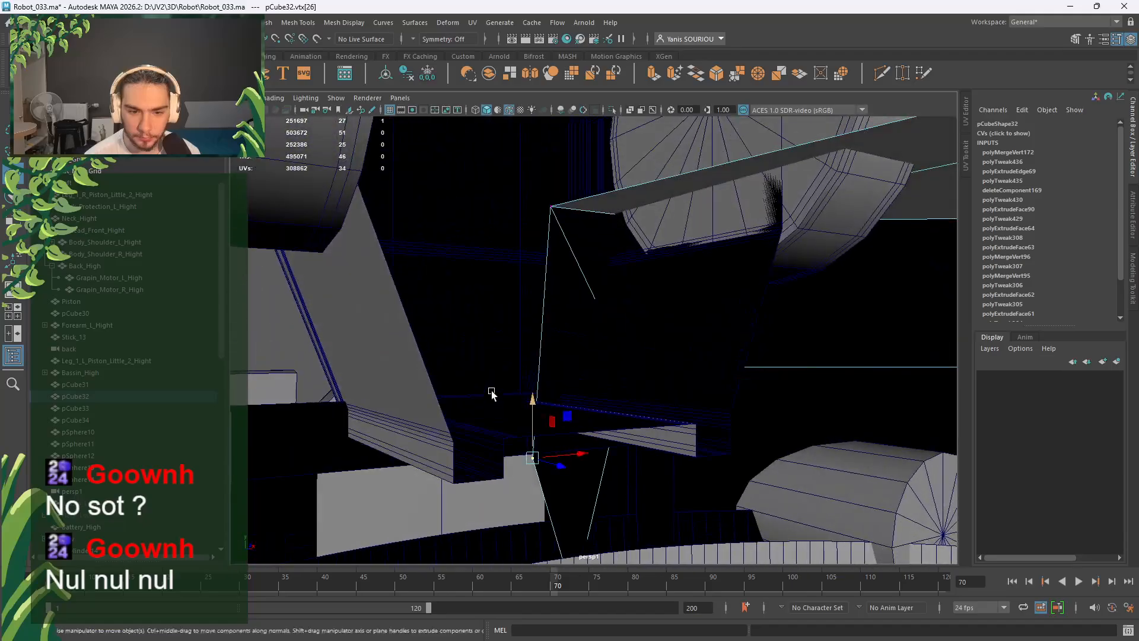
Align the upper outer vertex of the extruded face with the neighbouring panel corner using vertex snapping along one axis.
click(553, 208)
alt+drag(560, 221, 669, 340)
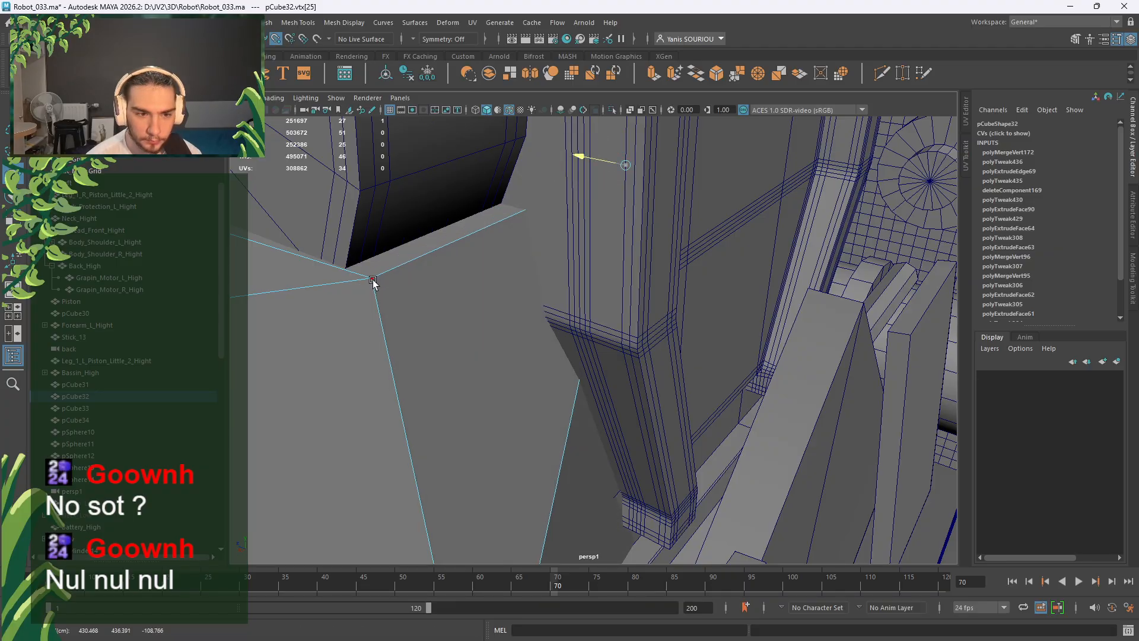
alt+drag(373, 282, 270, 289)
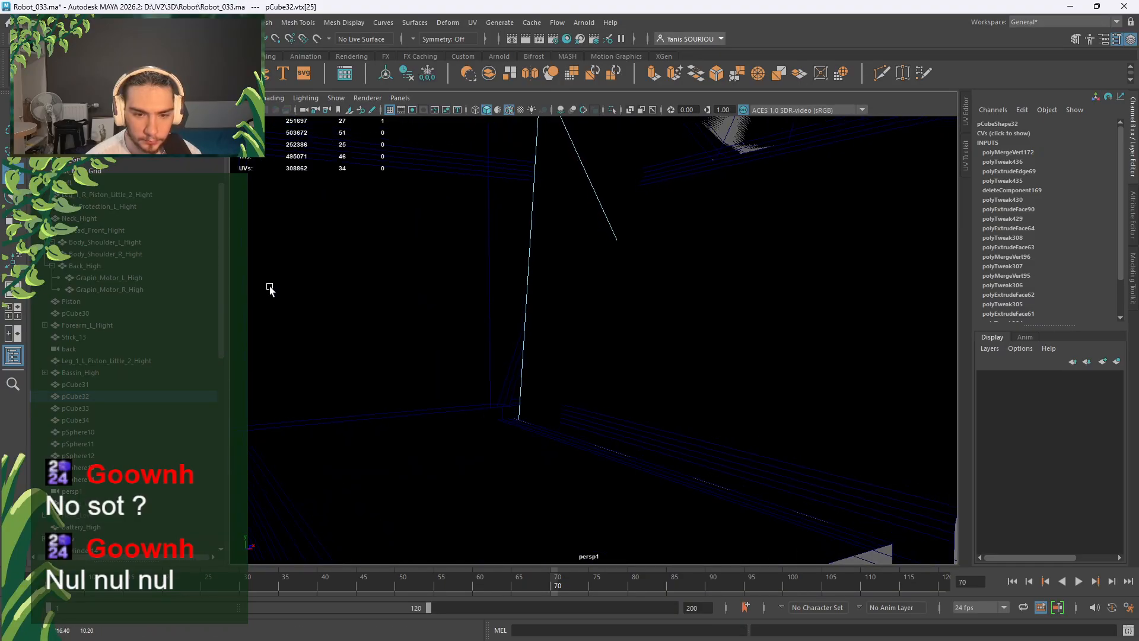
mouse_move(479, 318)
alt+mouse_down()
mouse_move(488, 340)
mouse_move(552, 318)
mouse_move(591, 233)
mouse_move(522, 287)
mouse_move(478, 298)
alt+mouse_up()
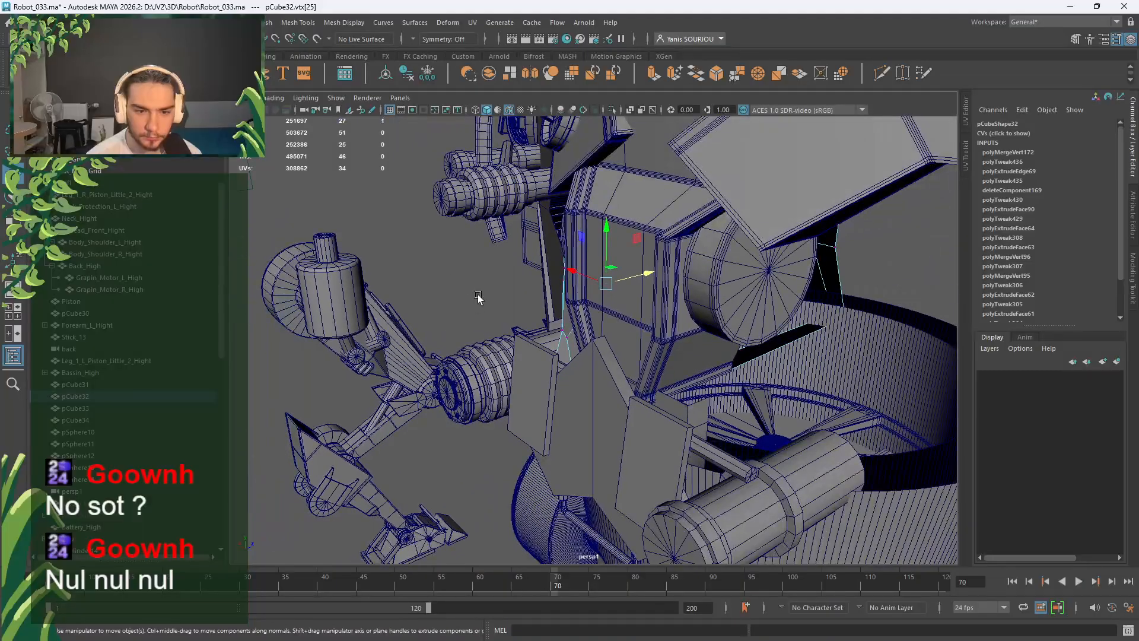
Cut a new edge across the extruded face of pCube32, from its inner corner vertex to the outer edge.
right_drag(472, 293, 519, 277)
scroll(506, 305, up, 4)
alt+drag(506, 305, 768, 166)
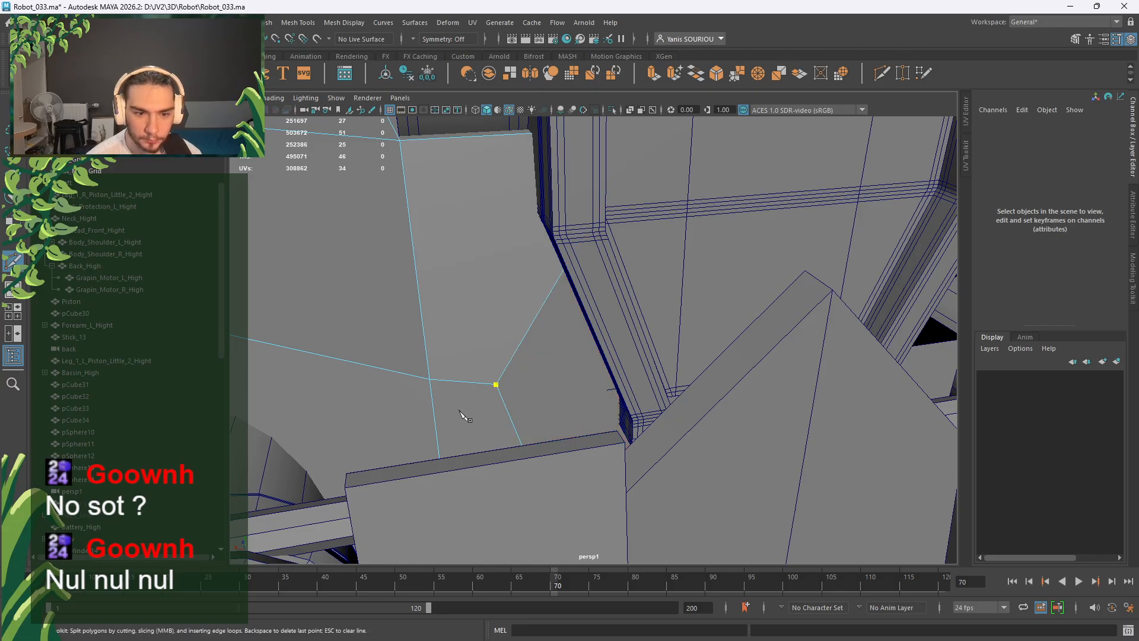
alt+drag(666, 341, 424, 318)
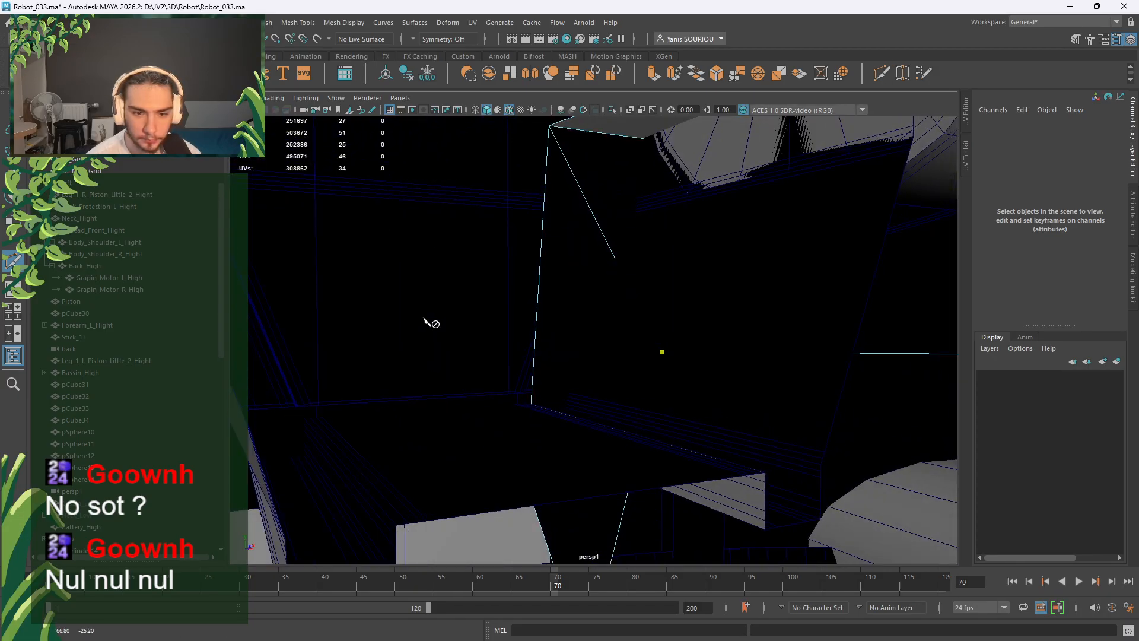
click(538, 306)
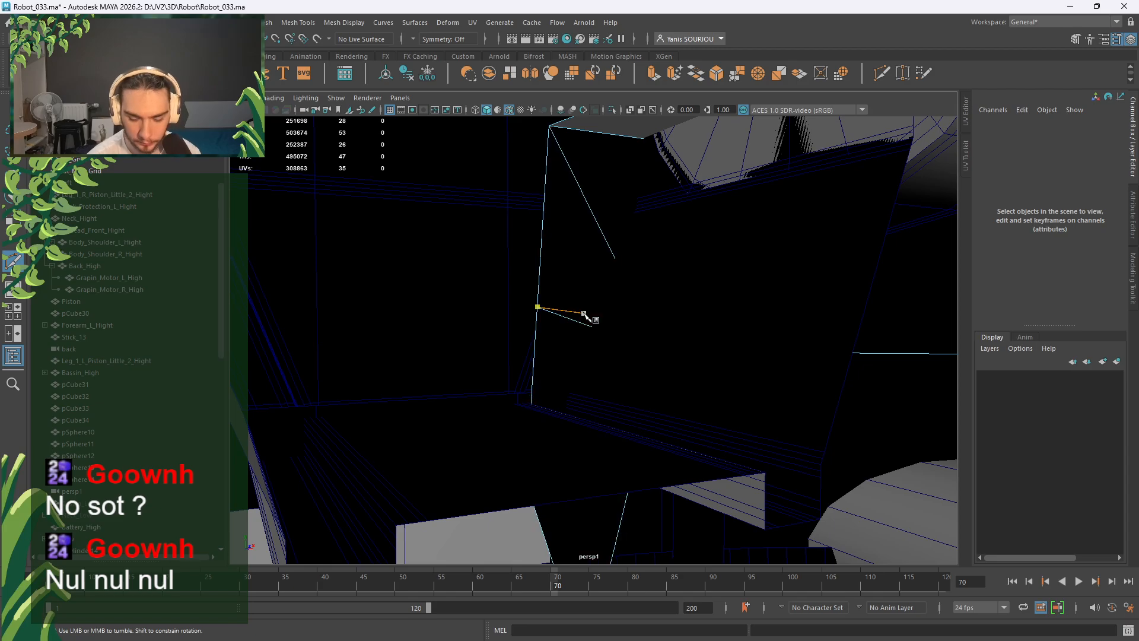
right_click(583, 303)
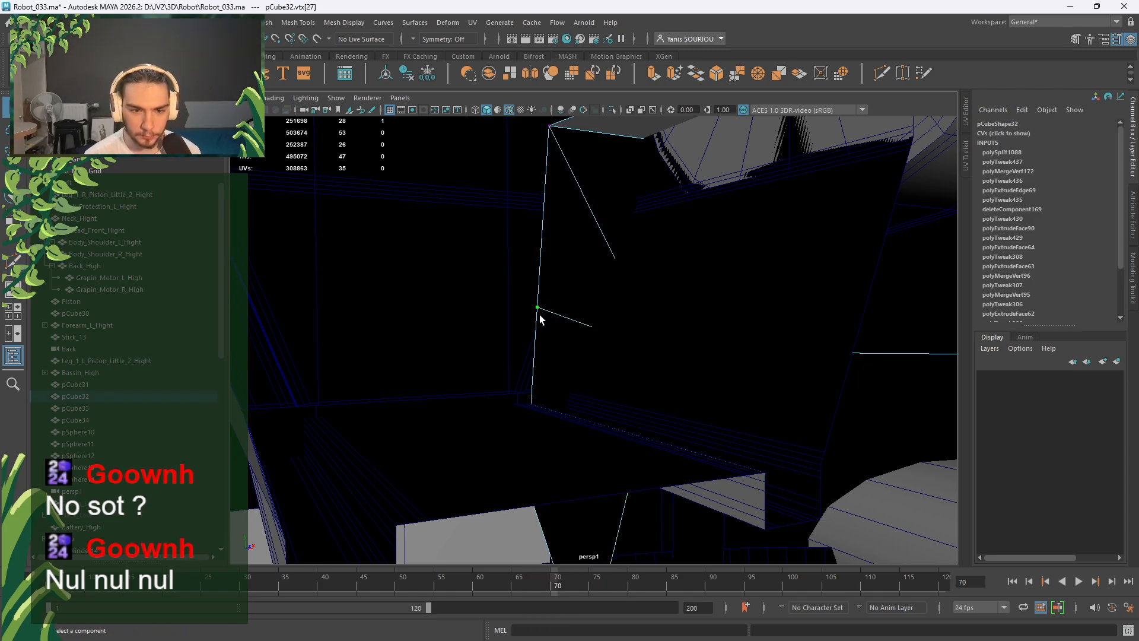
Move the new cut vertex on the outer edge of pCube32 down and in line with the back block's corner.
alt+drag(540, 314, 839, 364)
key(w)
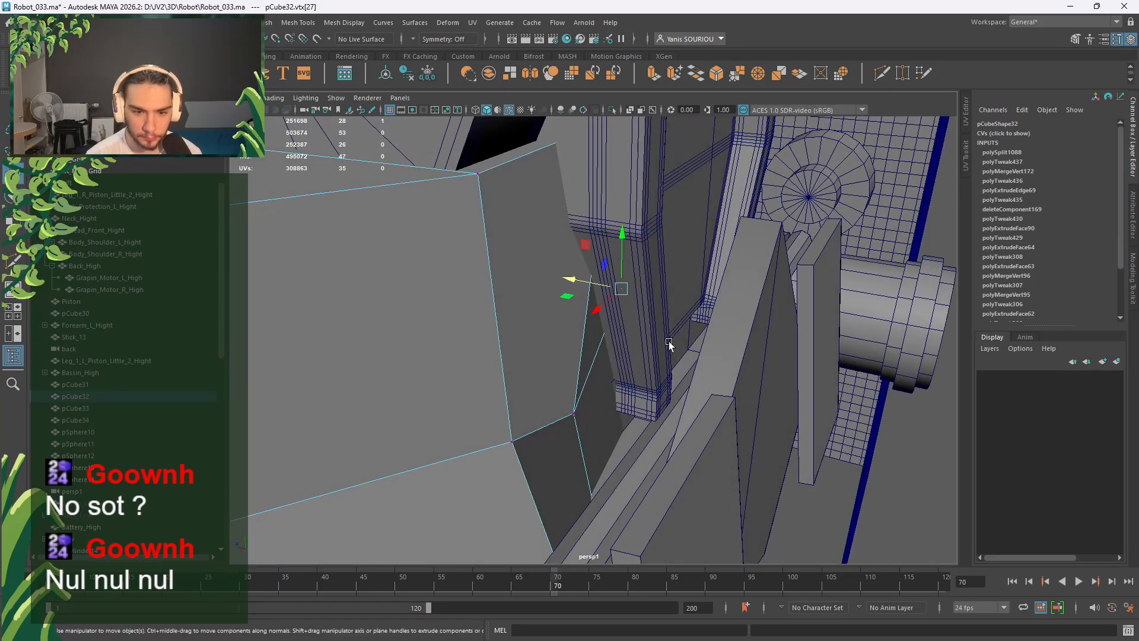
alt+drag(627, 291, 450, 352)
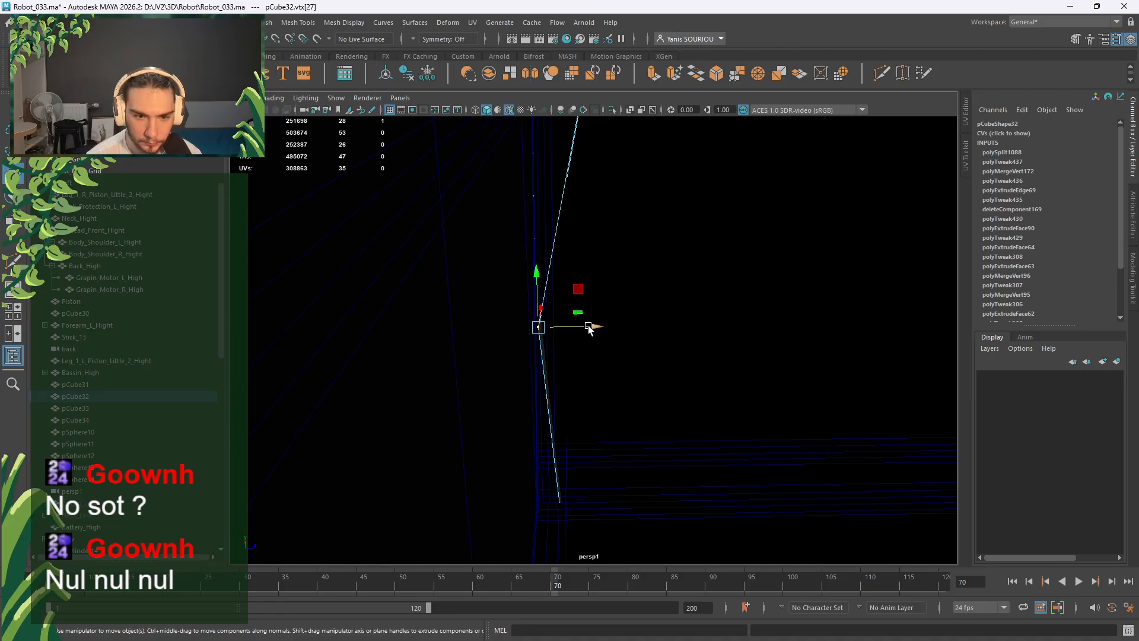
mouse_move(603, 330)
alt+mouse_down()
mouse_move(590, 326)
mouse_move(589, 356)
mouse_move(586, 338)
alt+mouse_up()
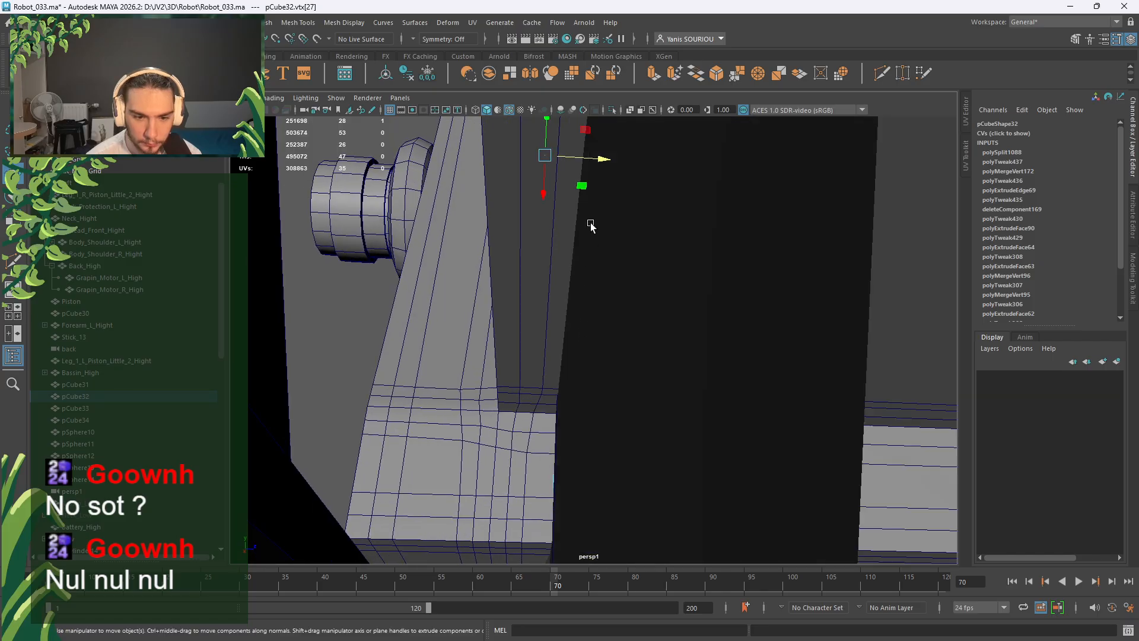
alt+drag(543, 131, 582, 208)
alt+drag(578, 329, 581, 361)
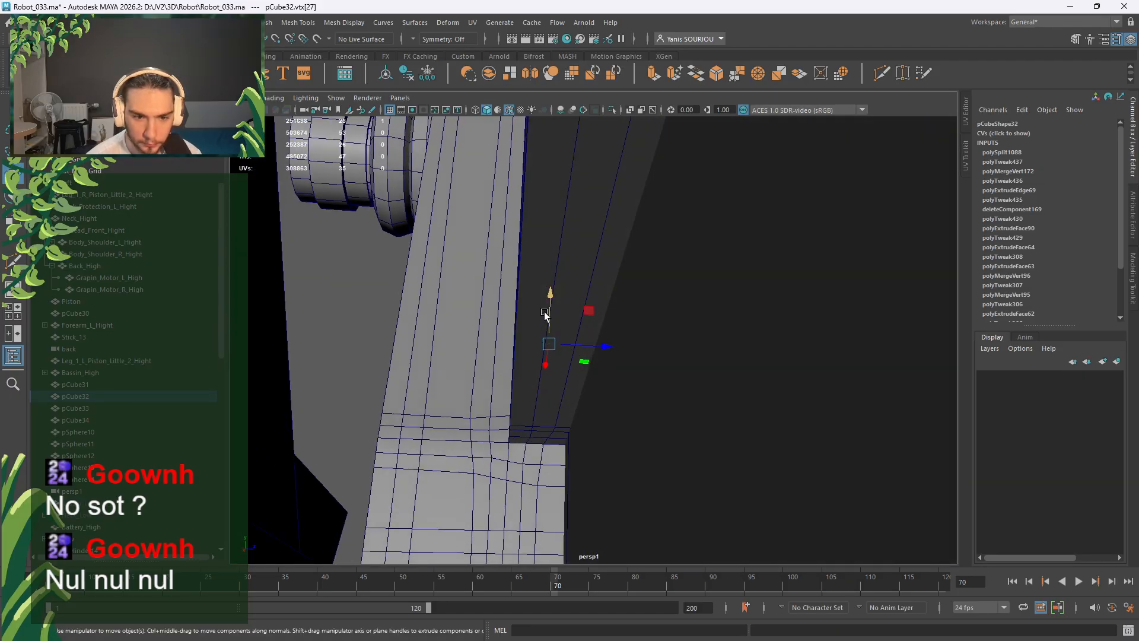
drag(551, 323, 553, 341)
alt+drag(567, 447, 580, 383)
scroll(555, 368, down, 5)
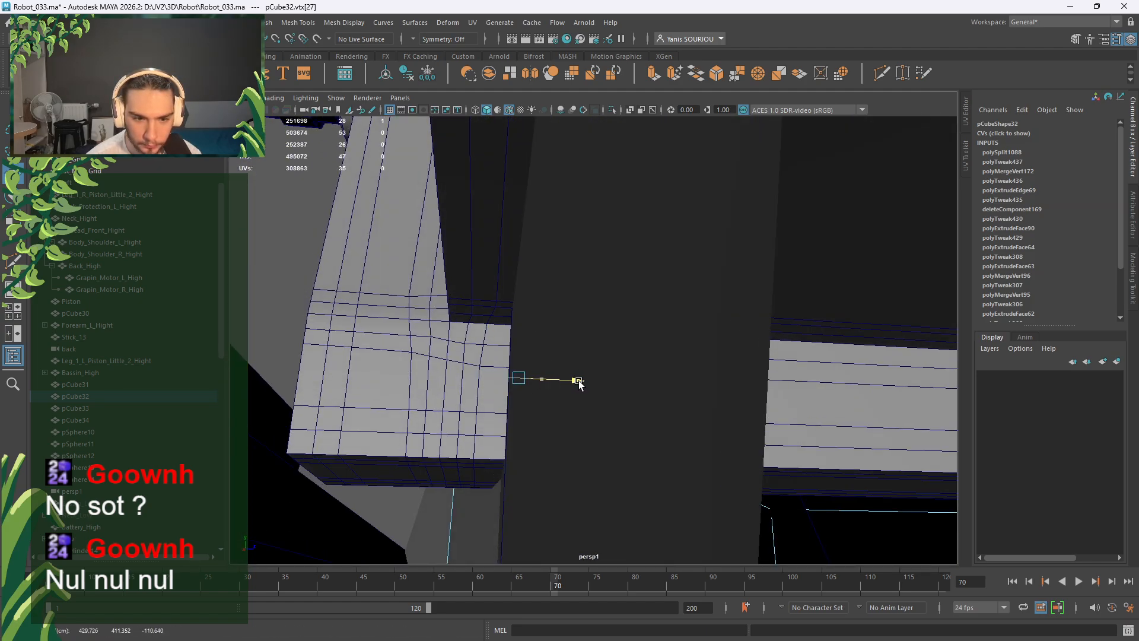
alt+drag(592, 392, 550, 383)
alt+drag(546, 380, 648, 432)
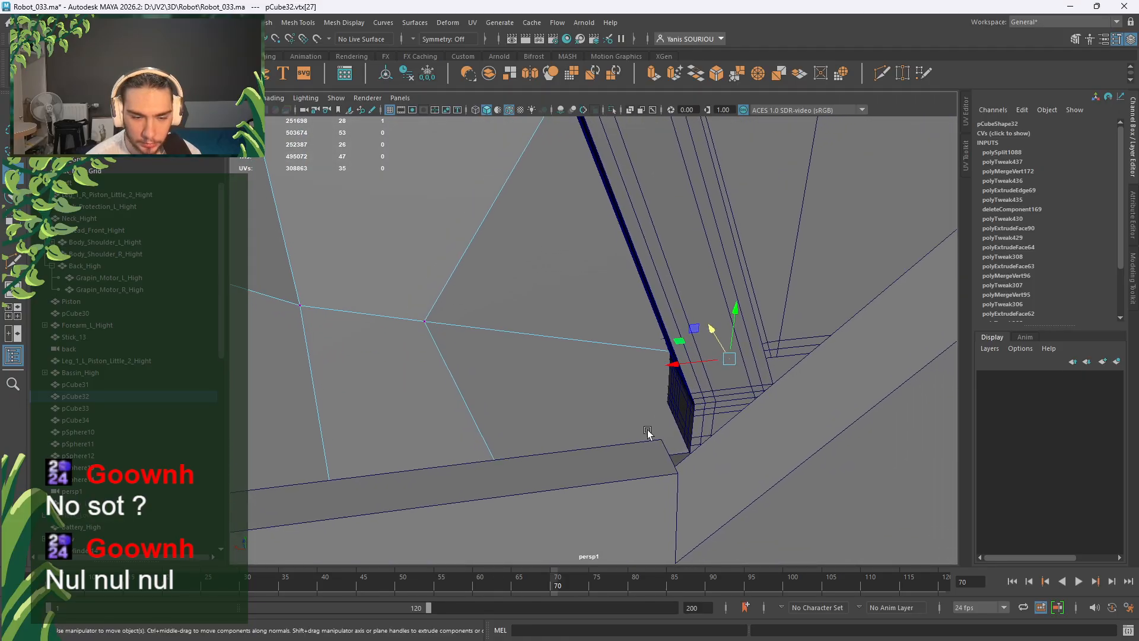
key(alt+Tab)
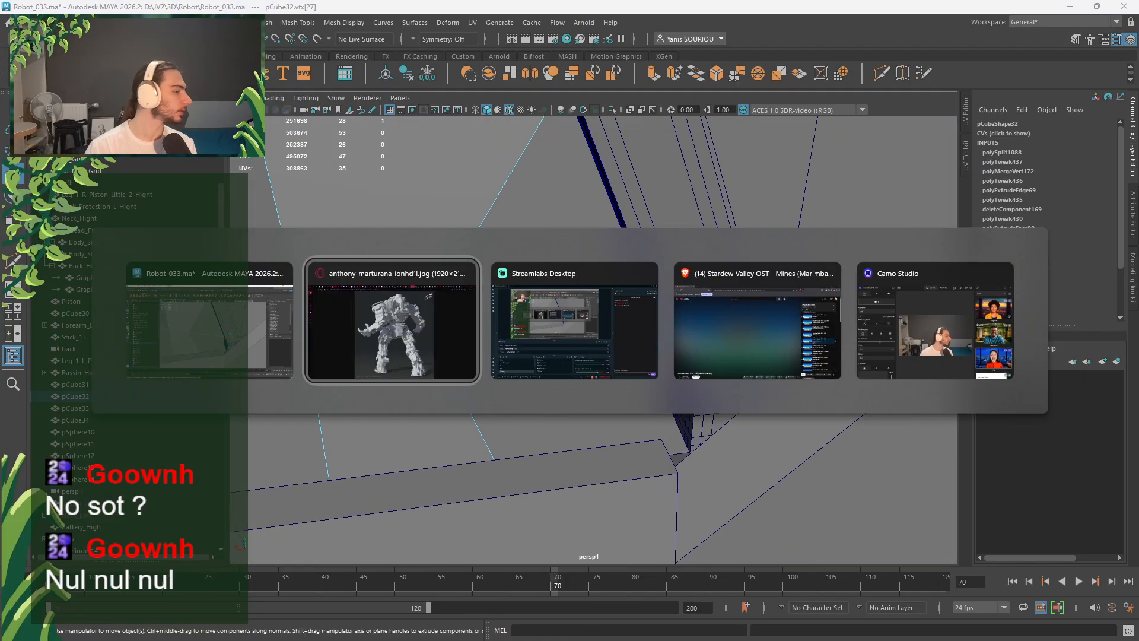
key(alt+Tab)
key(alt+Tab)
key(alt+Tab)
key(alt+Tab)
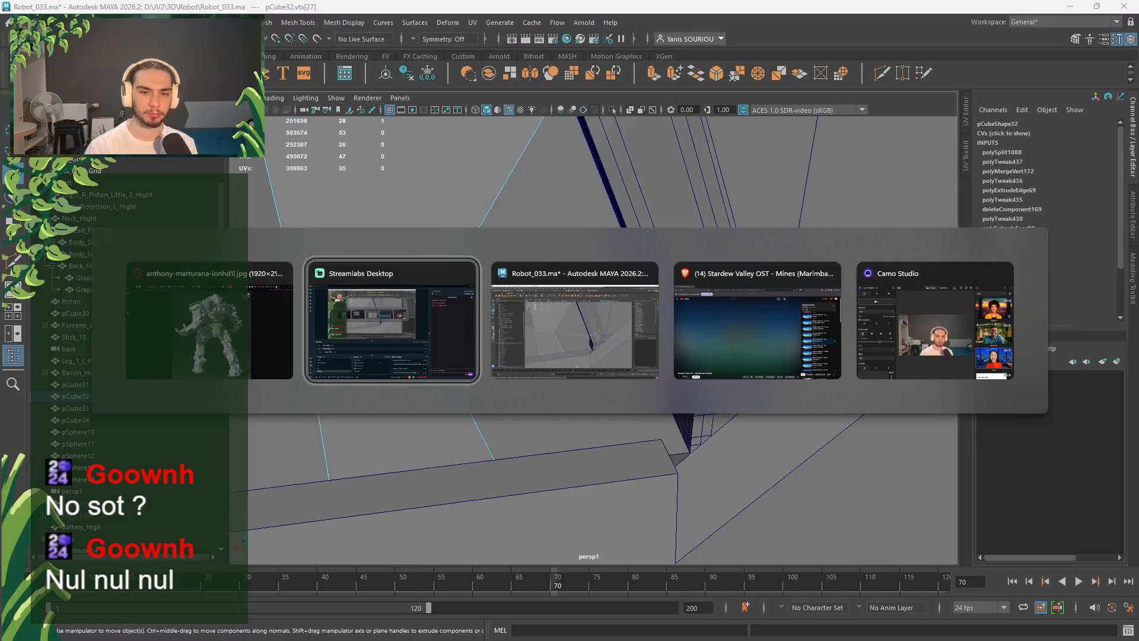
key(alt+Tab)
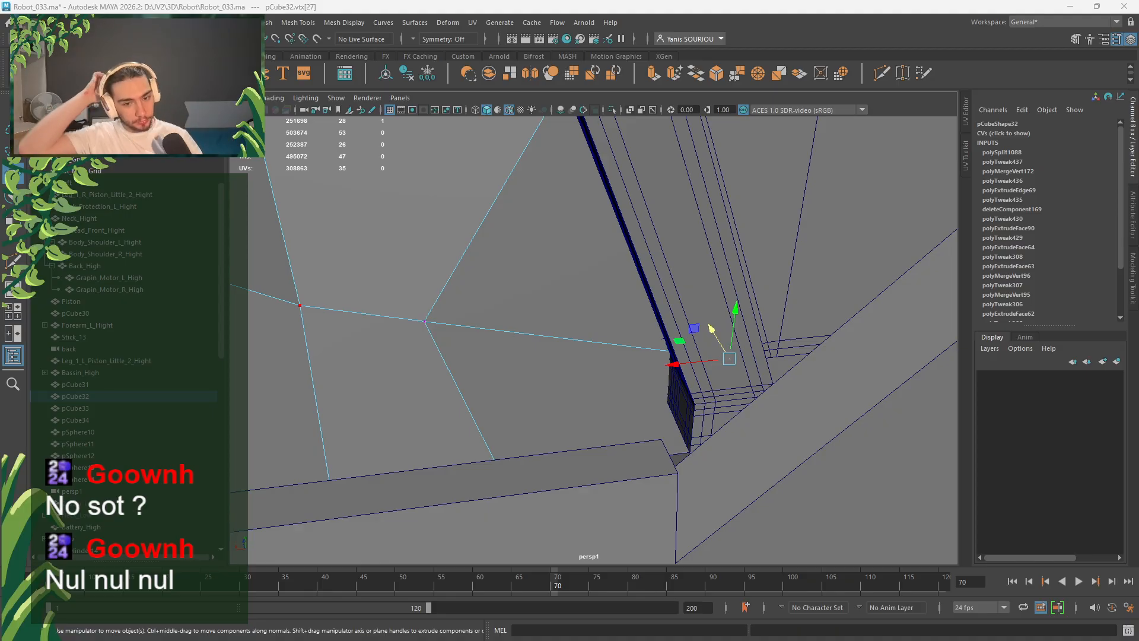
Shift the selected cut vertex of pCube32 along one axis to line it up beside the back block.
alt+right_drag(394, 407, 808, 402)
alt+drag(809, 402, 698, 243)
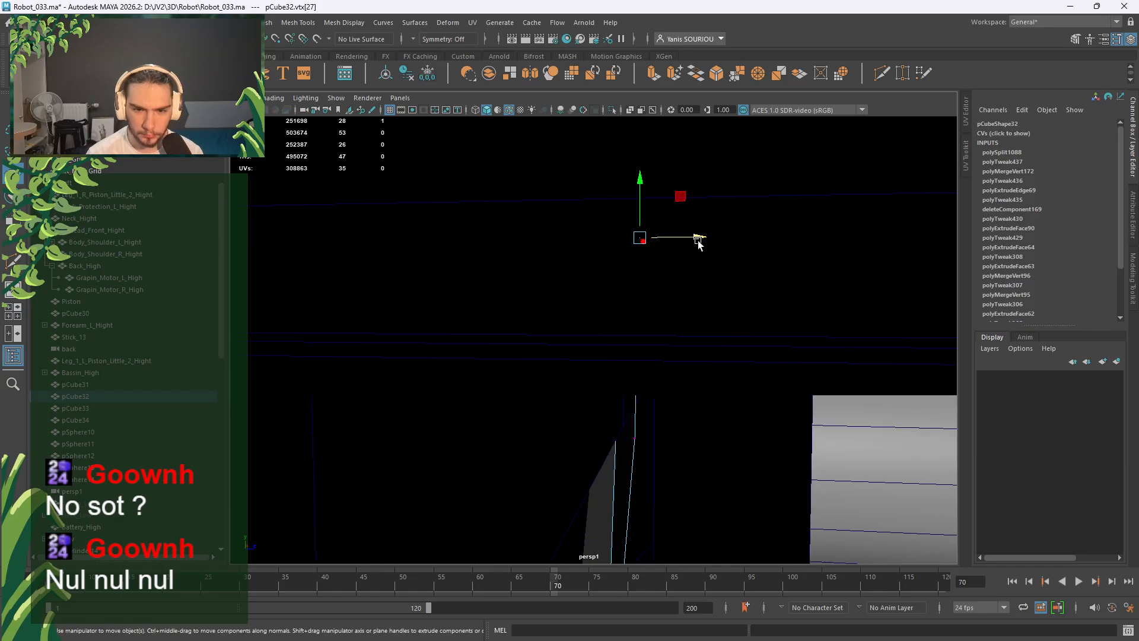
middle_drag(639, 431, 636, 439)
alt+drag(636, 442, 706, 431)
scroll(706, 430, down, 12)
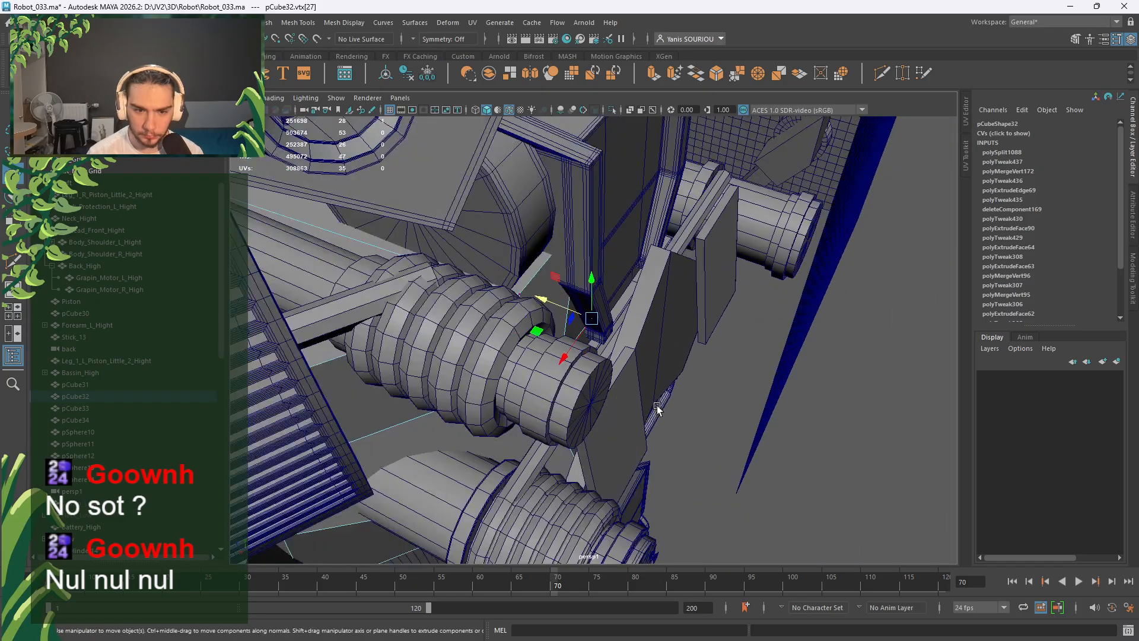
Bevel all edges of pCube33, the pointed centre plate on the lower body.
right_drag(678, 424, 710, 286)
click(692, 432)
alt+drag(693, 432, 624, 372)
scroll(603, 431, up, 3)
click(624, 373)
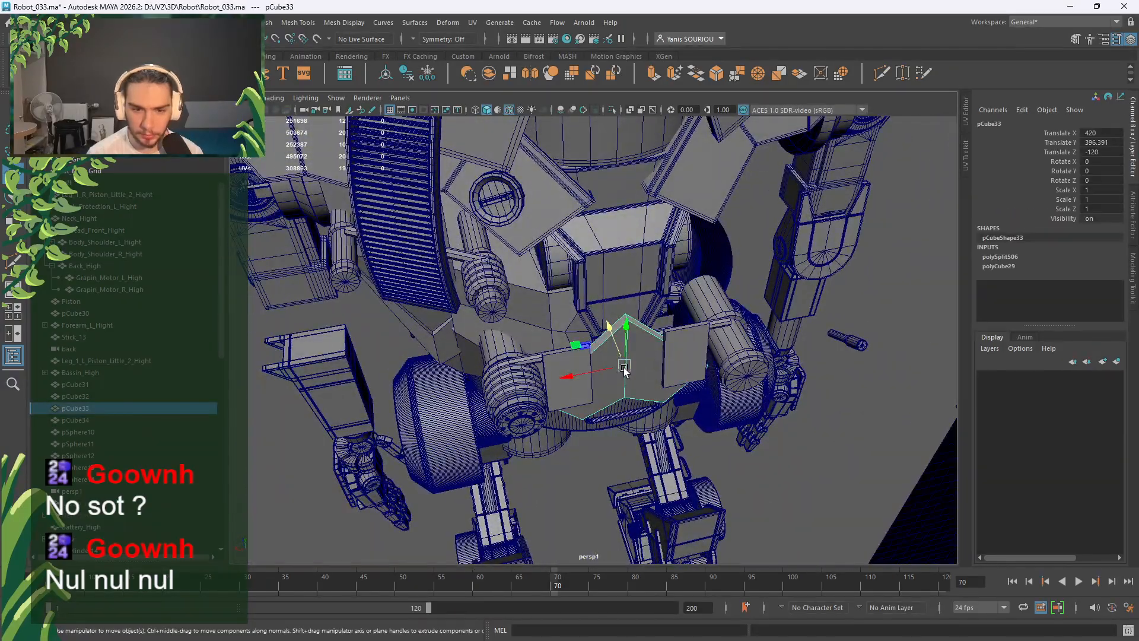
key(f)
right_drag(637, 273, 637, 245)
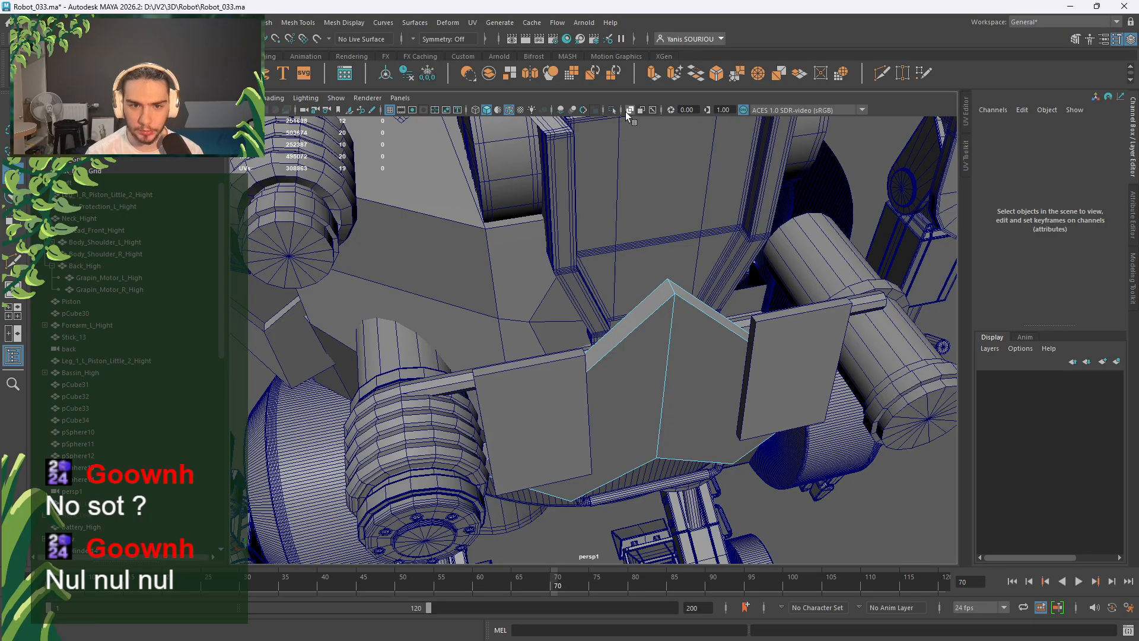
scroll(675, 331, down, 5)
drag(799, 237, 519, 466)
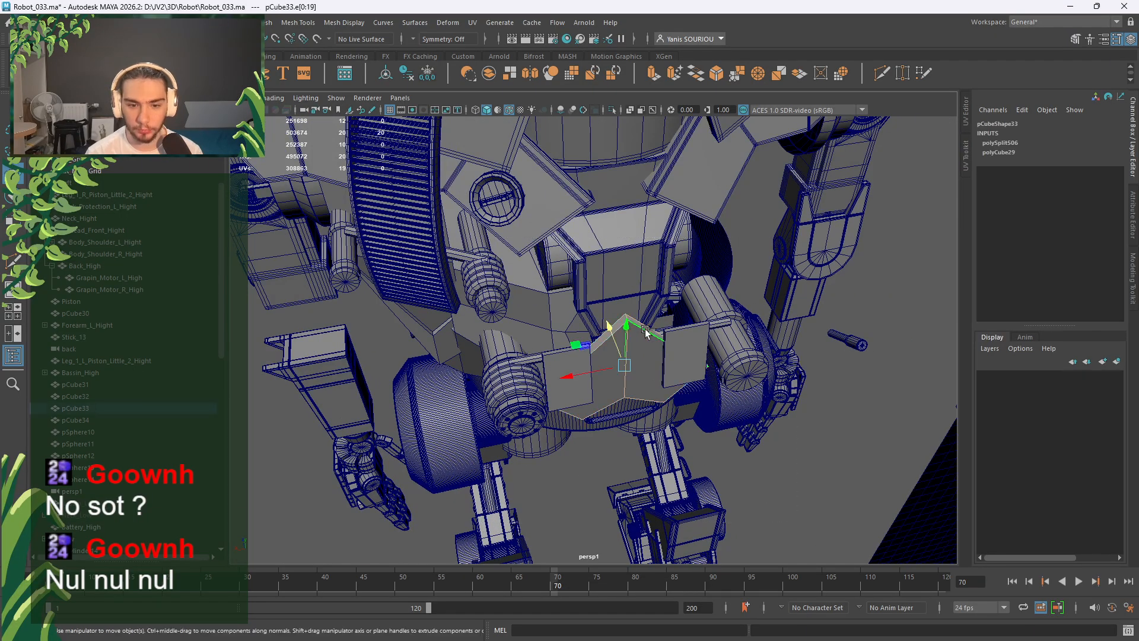
shift+right_click(643, 326)
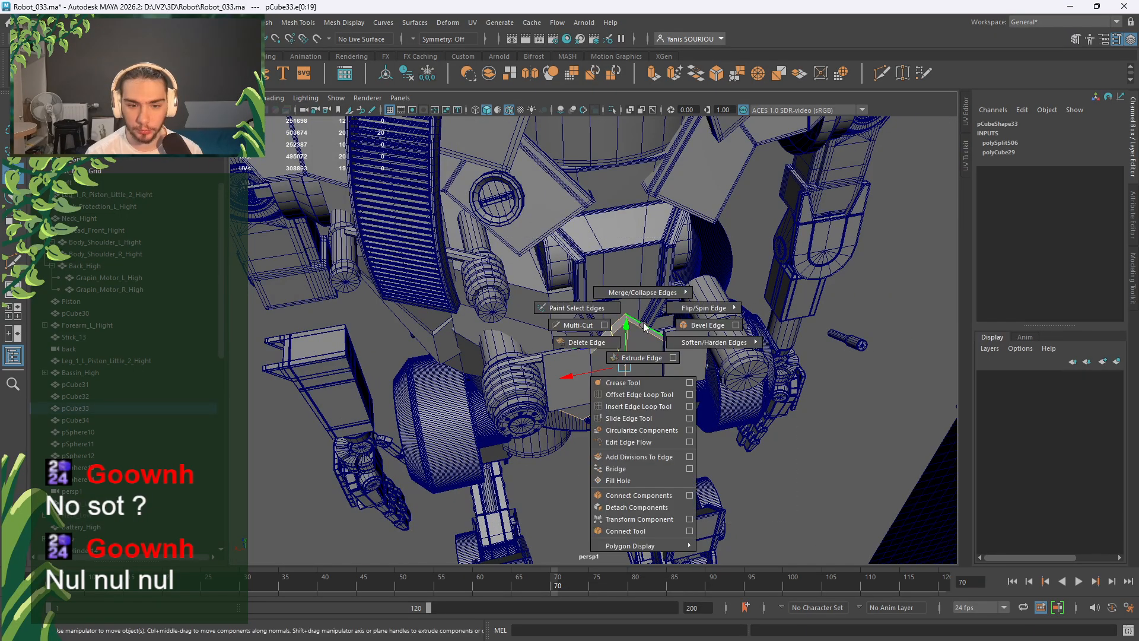
click(707, 325)
Turn chamfer off for pCube33's bevel and set it to 3 segments with a fraction of 0.8.
scroll(829, 358, up, 4)
click(844, 404)
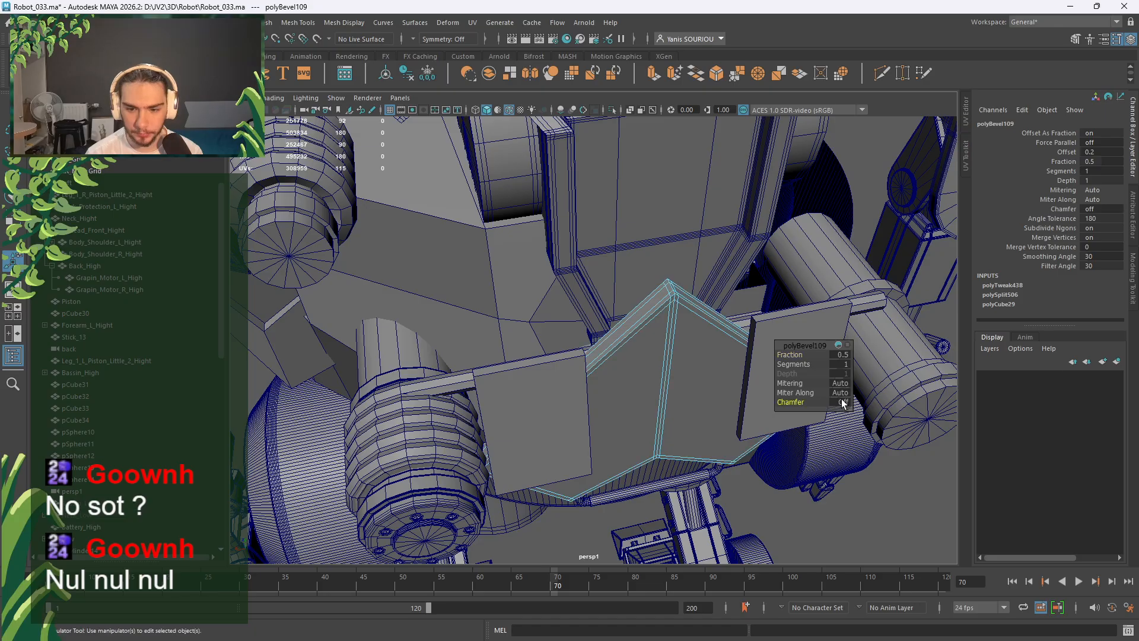
text(3)
key(Return)
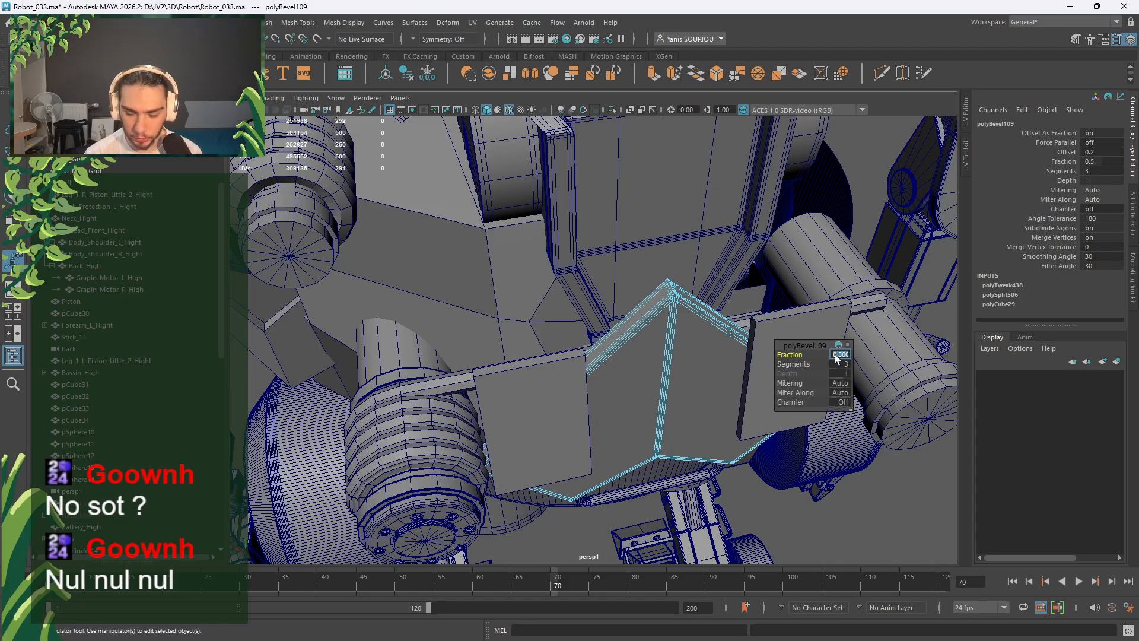
text(0.8)
key(Return)
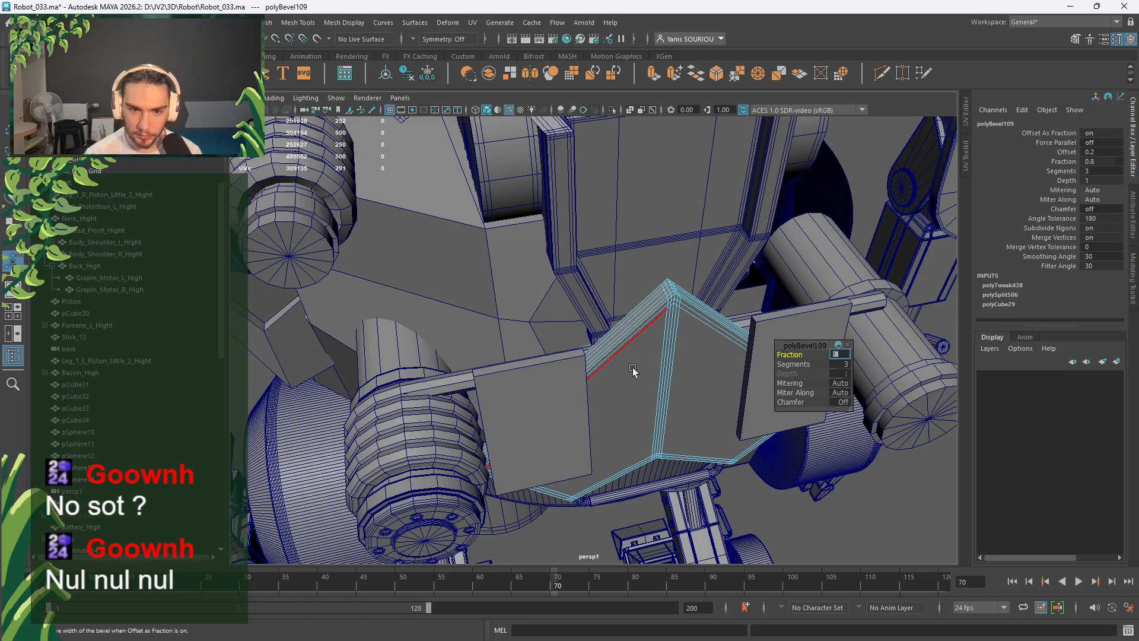
Bevel all edges of pCube37, the rectangular side plate on the far side of the pointed centre plate.
right_drag(633, 369, 694, 301)
click(528, 413)
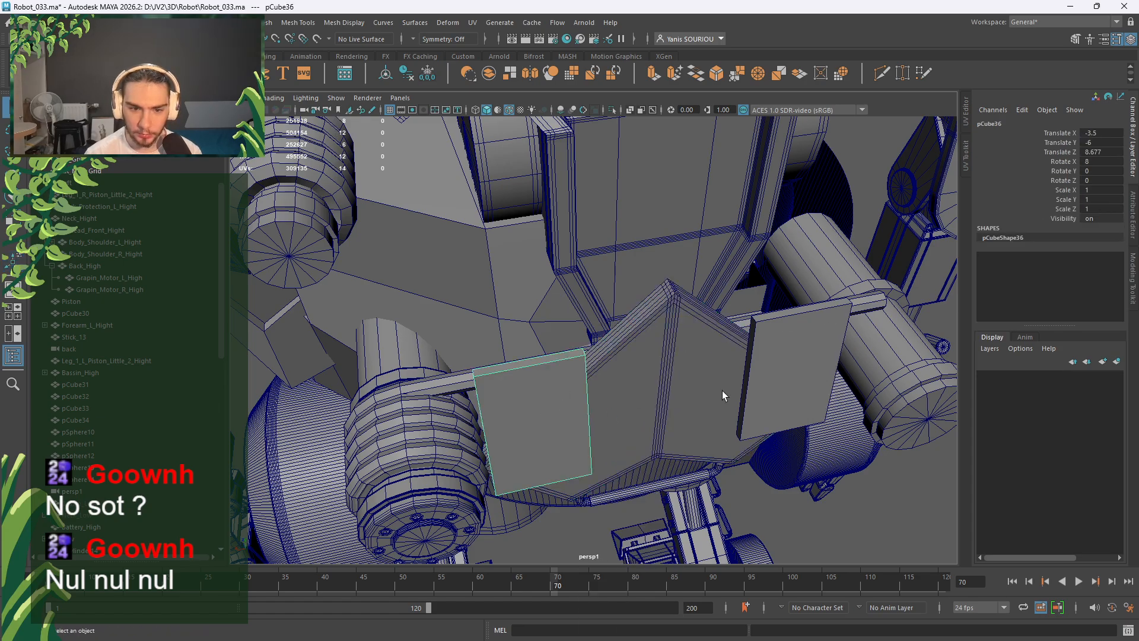
alt+drag(773, 380, 881, 380)
shift+click(689, 339)
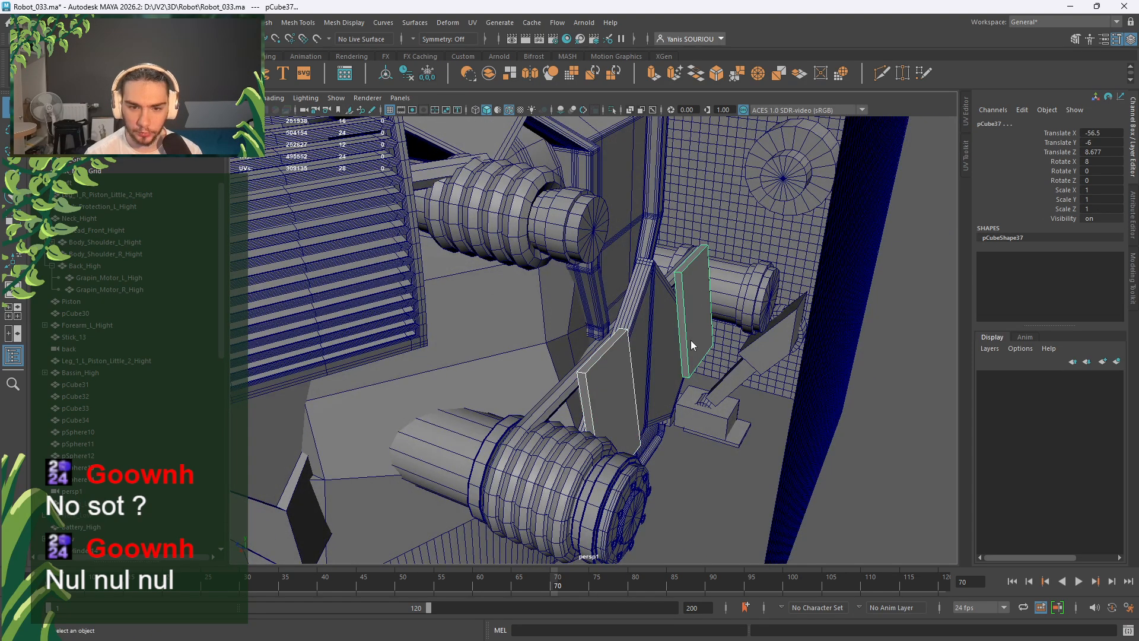
right_drag(691, 340, 691, 269)
scroll(699, 271, down, 5)
drag(751, 260, 440, 515)
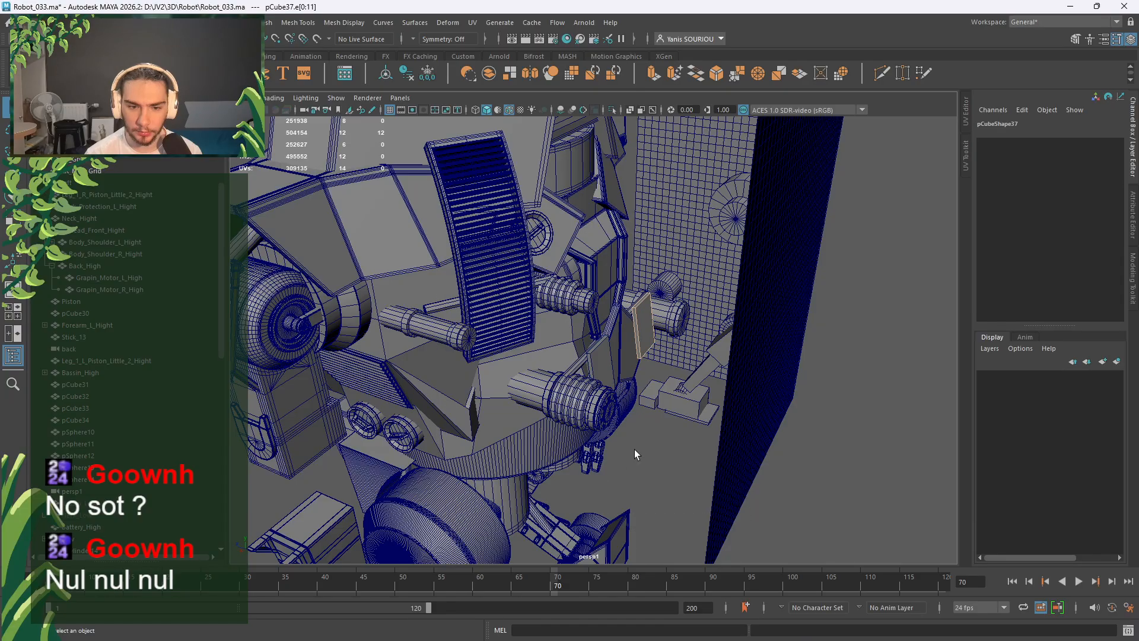
shift+right_drag(665, 455, 712, 407)
scroll(771, 386, up, 5)
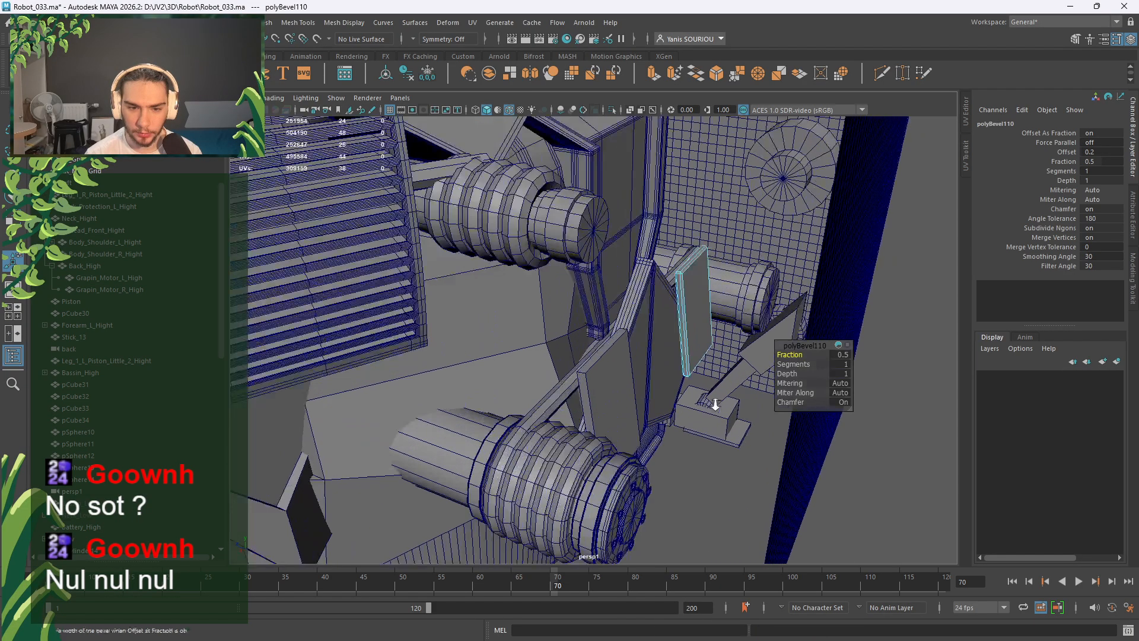
Turn chamfer off for pCube37's bevel and set 3 segments and a fraction of 0.8.
click(843, 402)
click(846, 364)
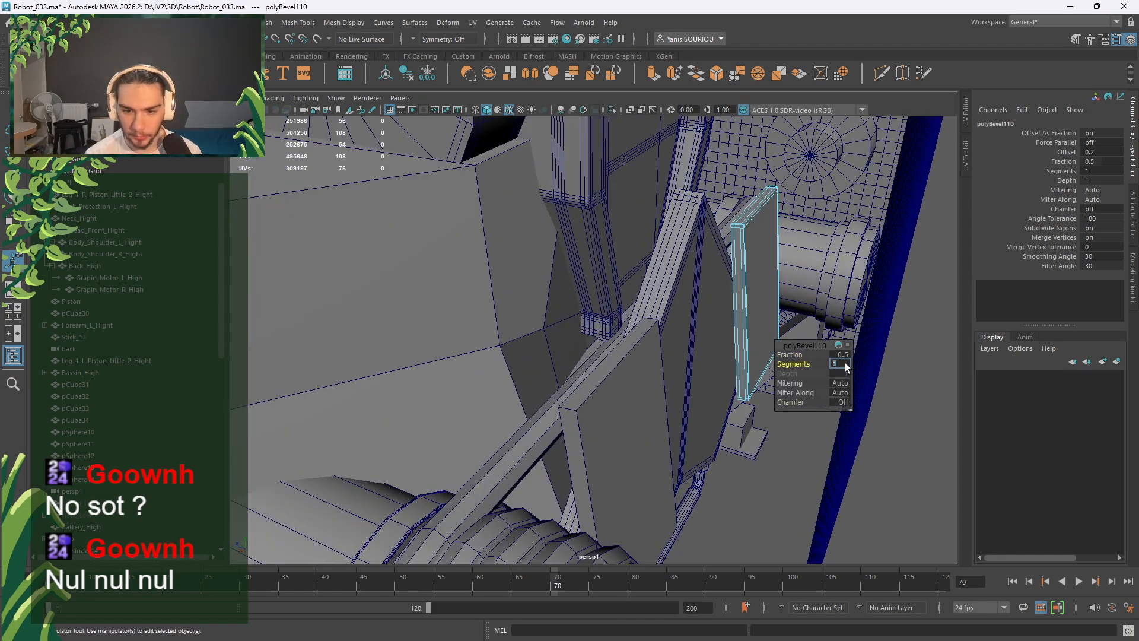
text(3)
click(840, 354)
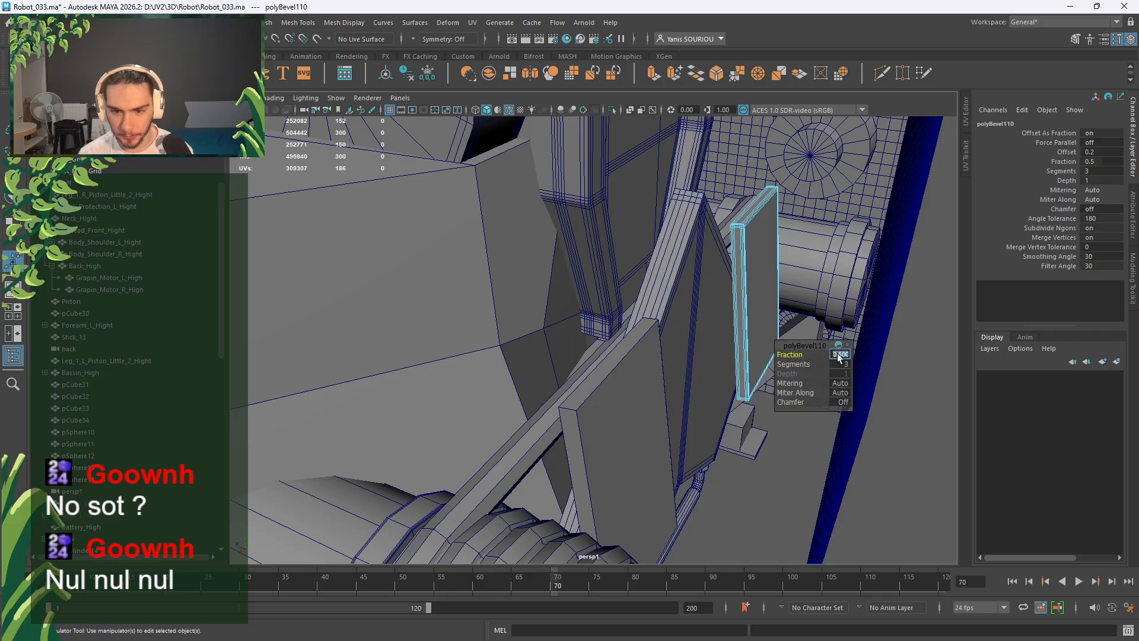
text(0.8)
key(Return)
right_drag(664, 302, 729, 287)
click(607, 440)
right_drag(756, 457, 696, 301)
drag(785, 262, 514, 563)
scroll(690, 498, down, 3)
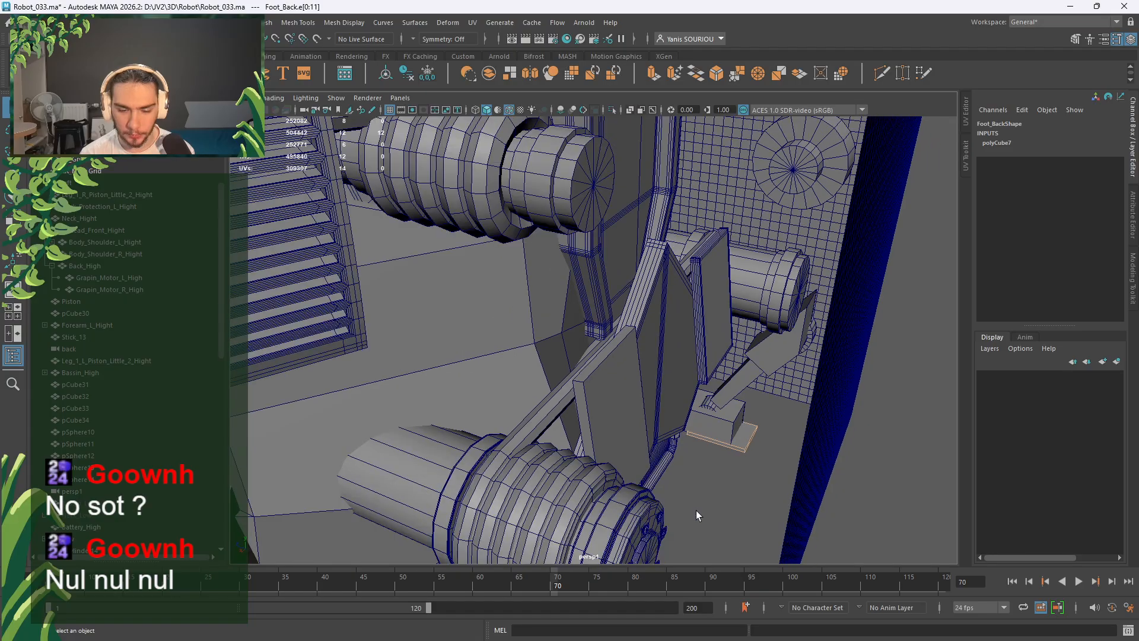
right_drag(822, 237, 770, 271)
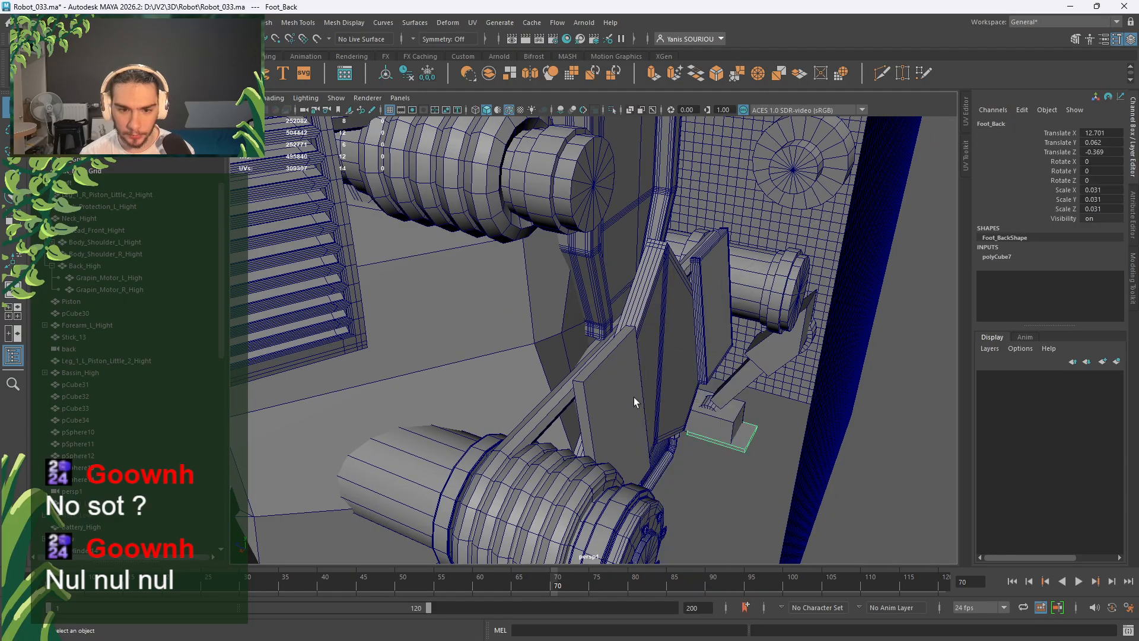
Bevel all edges of pCube36, the other rectangular side plate, with 3 segments, a fraction of 0.8 and chamfer off.
click(634, 397)
right_drag(723, 469, 720, 261)
drag(757, 248, 556, 558)
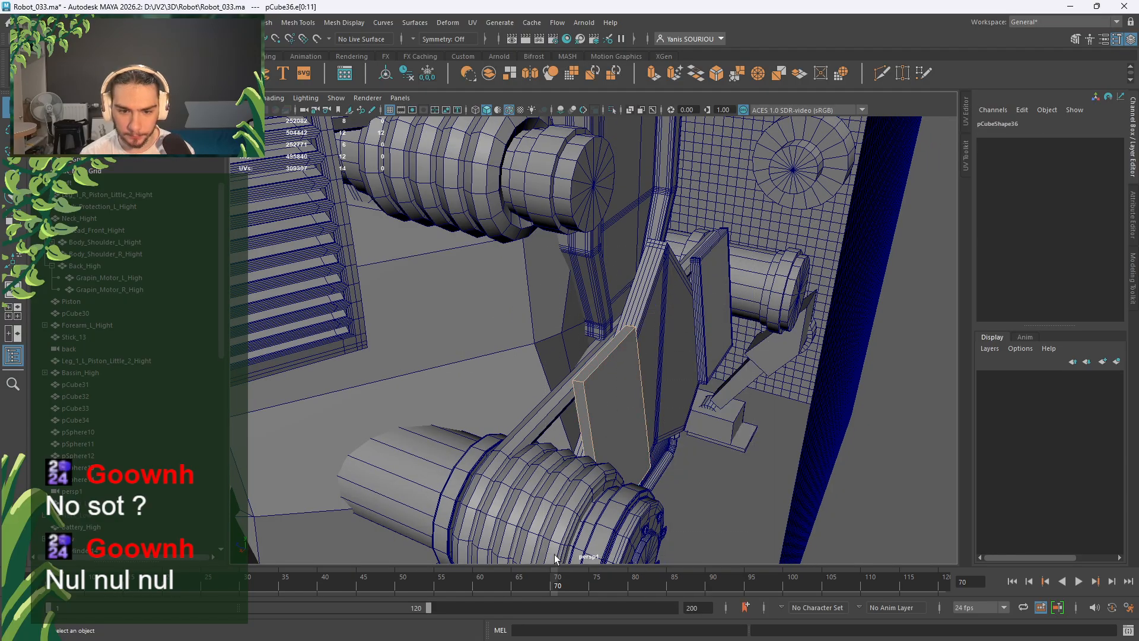
right_drag(690, 483, 731, 319)
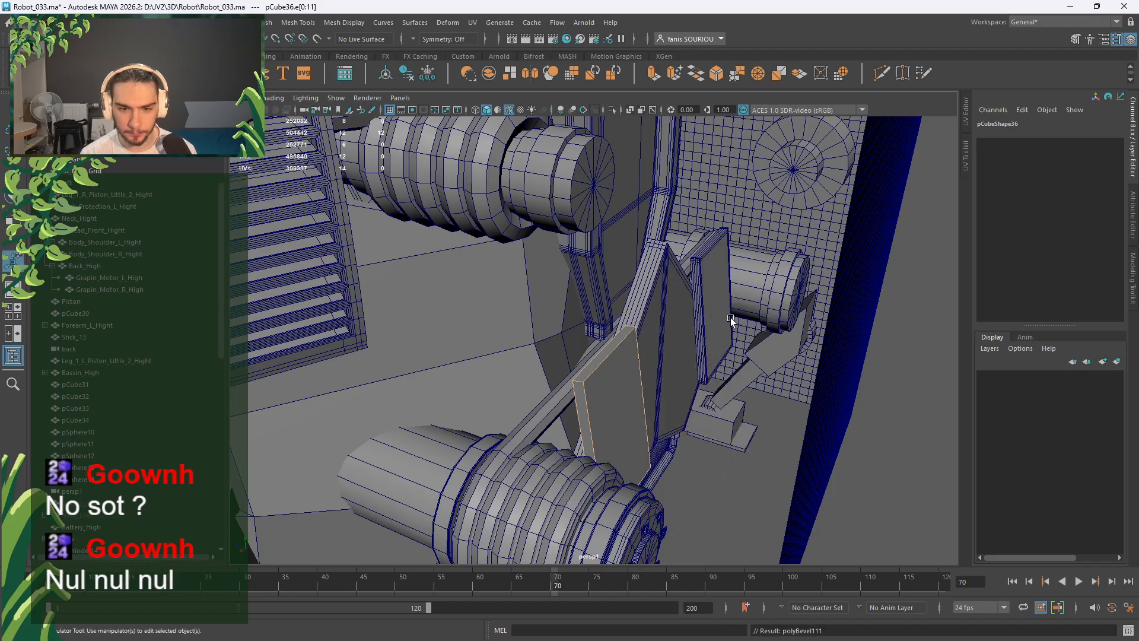
click(840, 355)
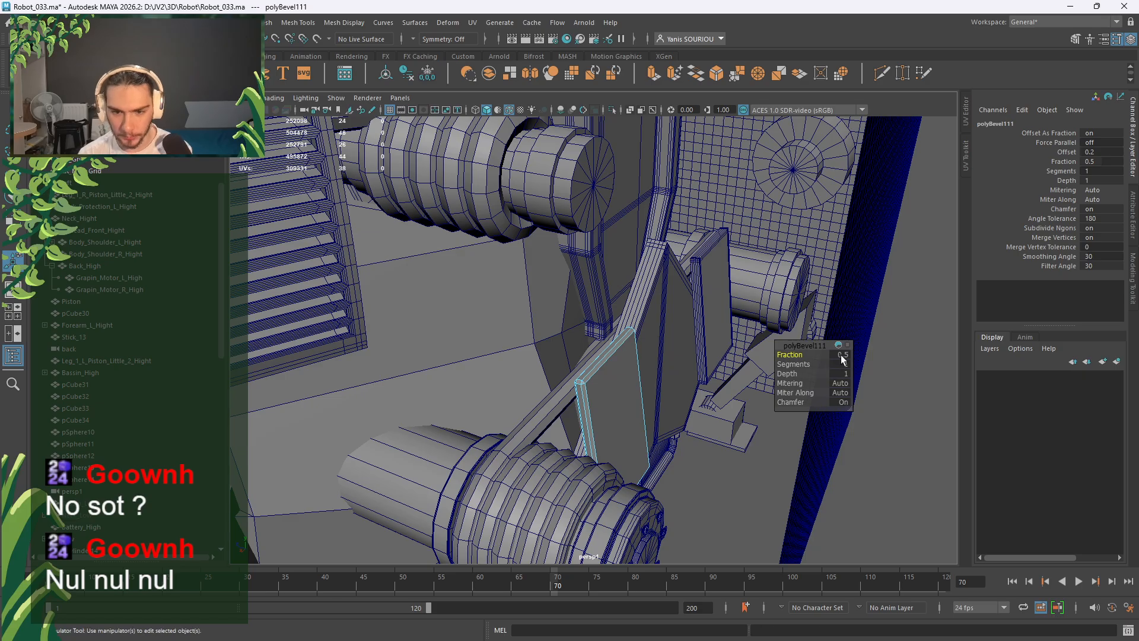
text(0.8)
click(843, 364)
text(3)
key(Return)
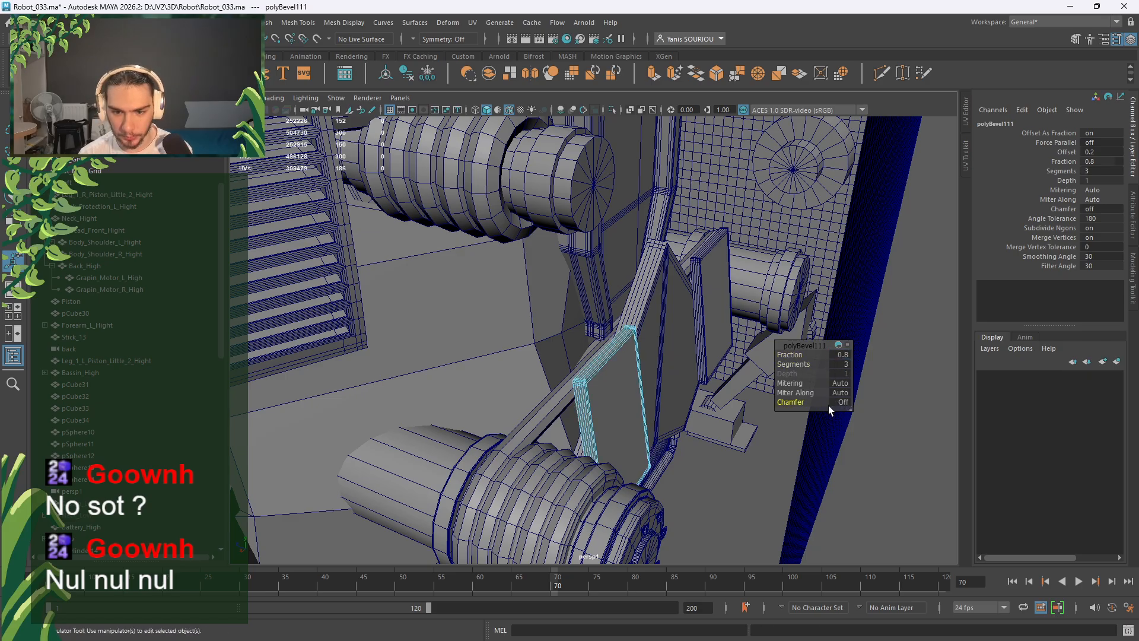
Clear the selection and examine the bevelled plates together with the surrounding body and pelvis from several angles.
right_drag(743, 465, 750, 474)
click(750, 475)
alt+drag(750, 475, 598, 399)
scroll(613, 423, down, 8)
scroll(579, 425, up, 4)
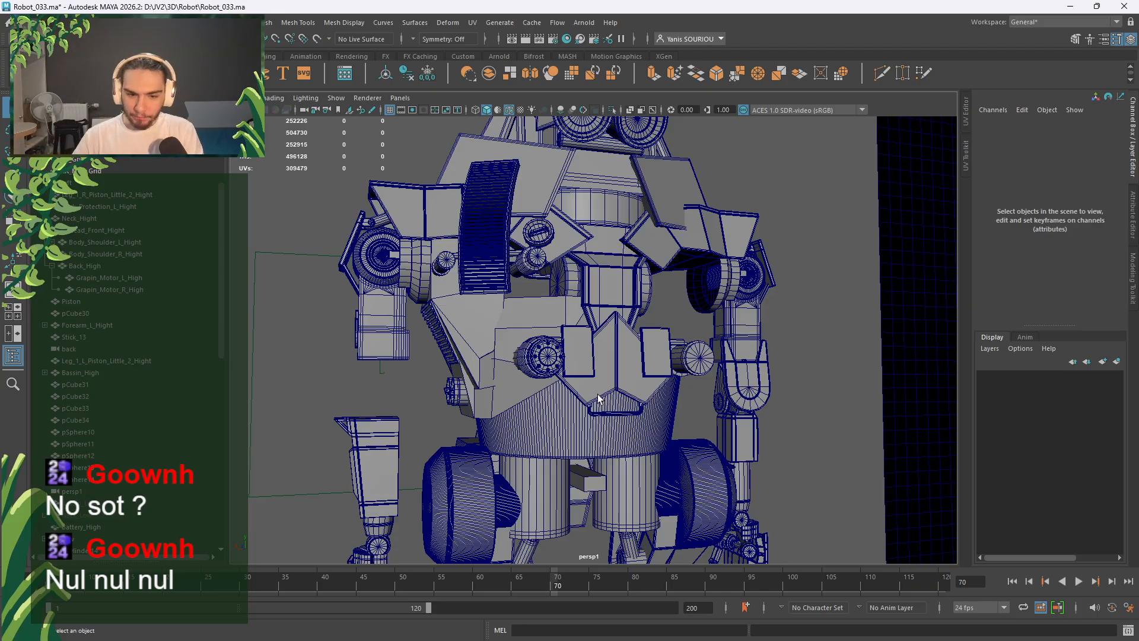
alt+drag(598, 399, 660, 302)
scroll(582, 358, up, 3)
click(687, 326)
right_drag(660, 302, 701, 286)
Delete the two narrow face loops above and below the spoked ring on the inner wall of Bassin_High.
alt+drag(694, 326, 531, 414)
scroll(585, 360, up, 5)
scroll(584, 361, up, 3)
mouse_move(607, 428)
alt+mouse_down()
mouse_move(537, 413)
mouse_move(620, 419)
alt+mouse_up()
click(631, 392)
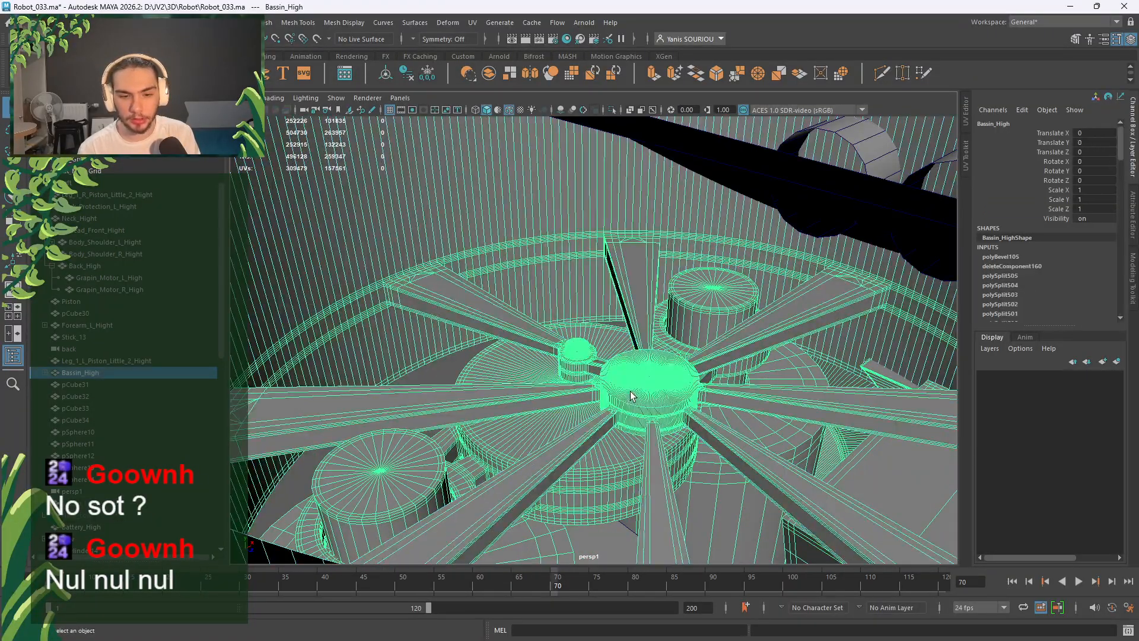
right_drag(646, 301, 634, 282)
scroll(606, 258, up, 5)
alt+middle_drag(574, 165, 573, 159)
scroll(573, 159, up, 5)
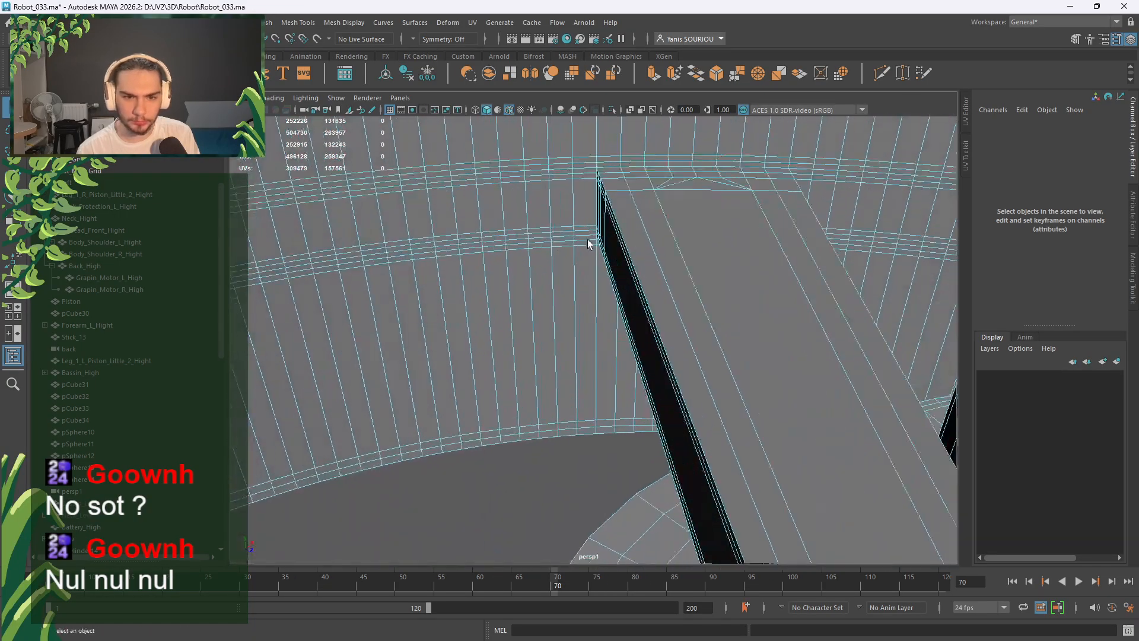
double_click(620, 137)
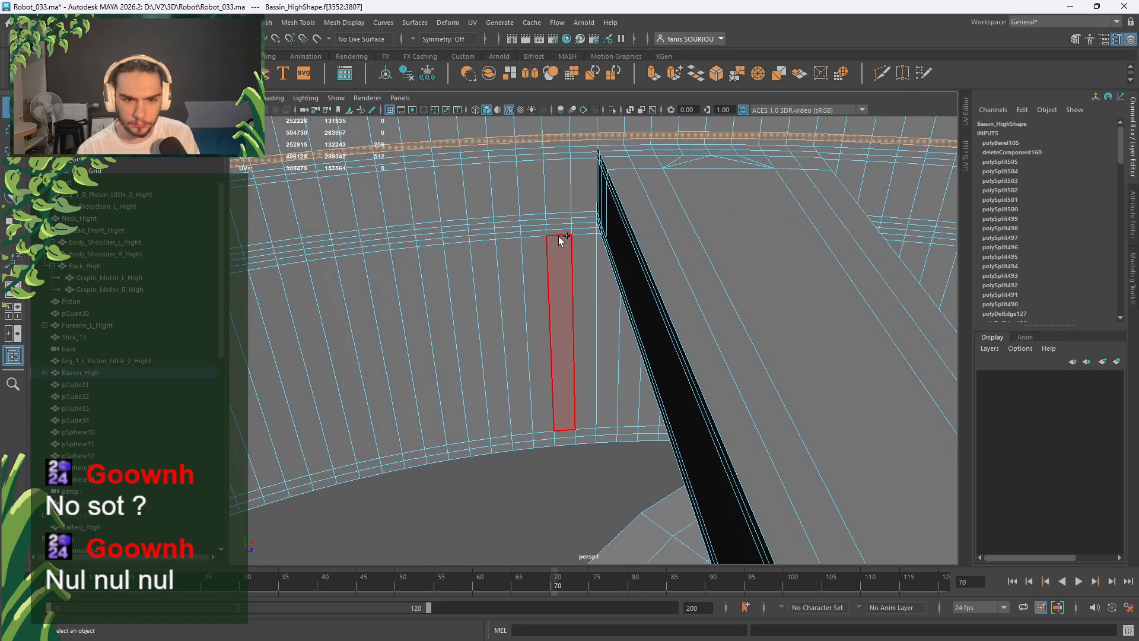
shift+double_click(580, 231)
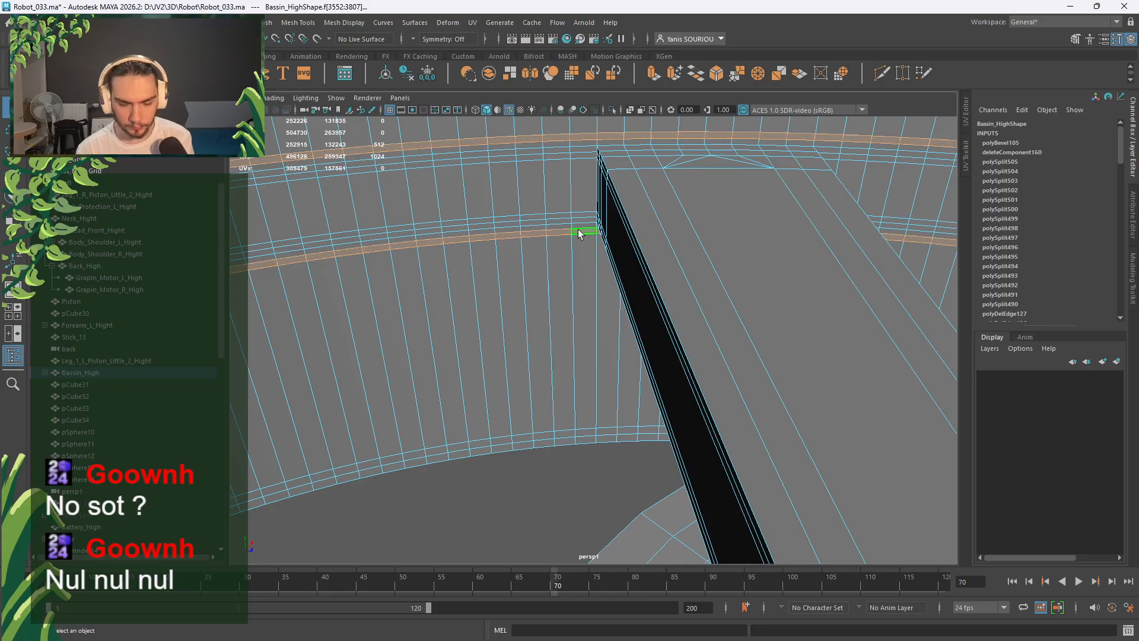
key(Delete)
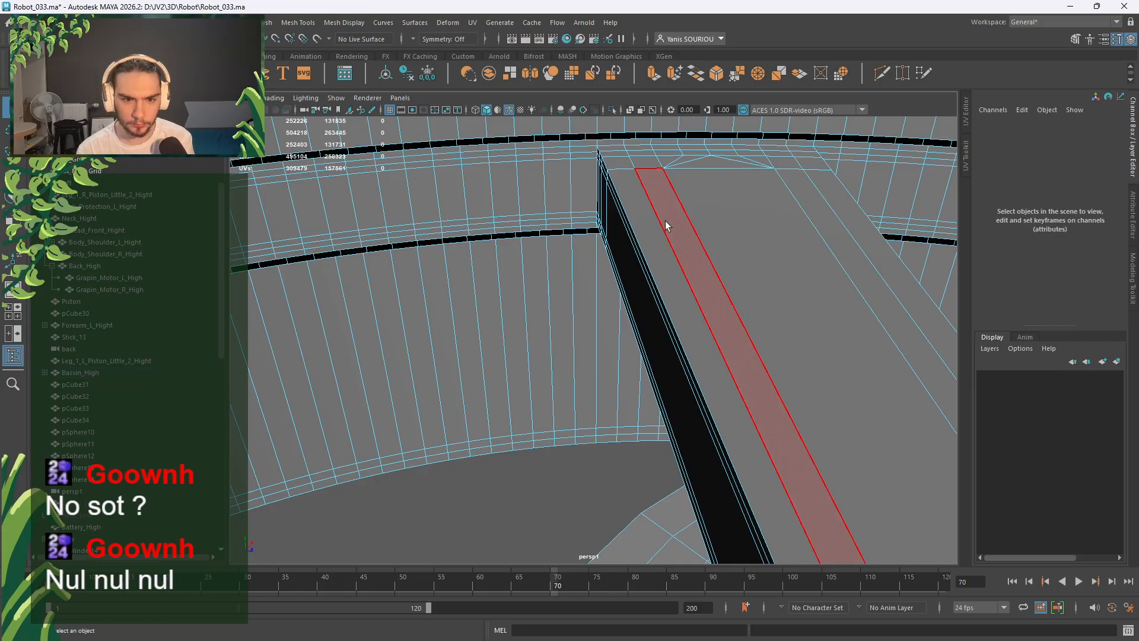
Delete the detached ring with its spokes from inside Bassin_High.
double_click(665, 221)
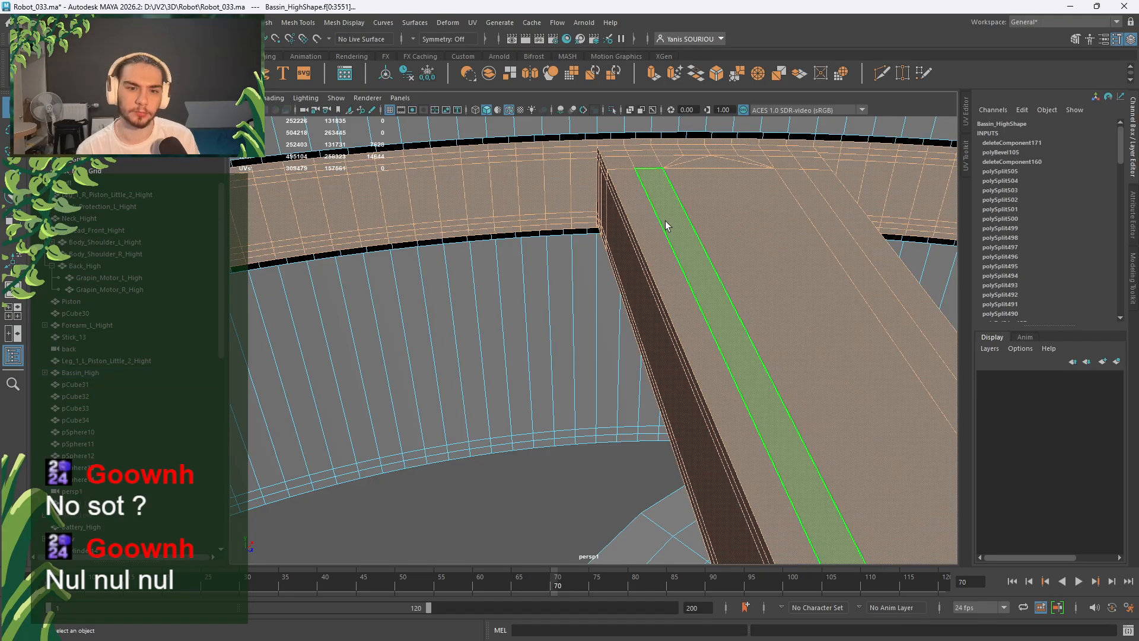
key(Delete)
scroll(665, 221, down, 7)
Bridge the upper and lower border edge loops of the gap in Bassin_High's inner wall.
mouse_move(599, 300)
alt+mouse_down()
mouse_move(637, 298)
mouse_move(601, 301)
alt+mouse_up()
scroll(601, 301, up, 4)
right_drag(613, 287, 610, 243)
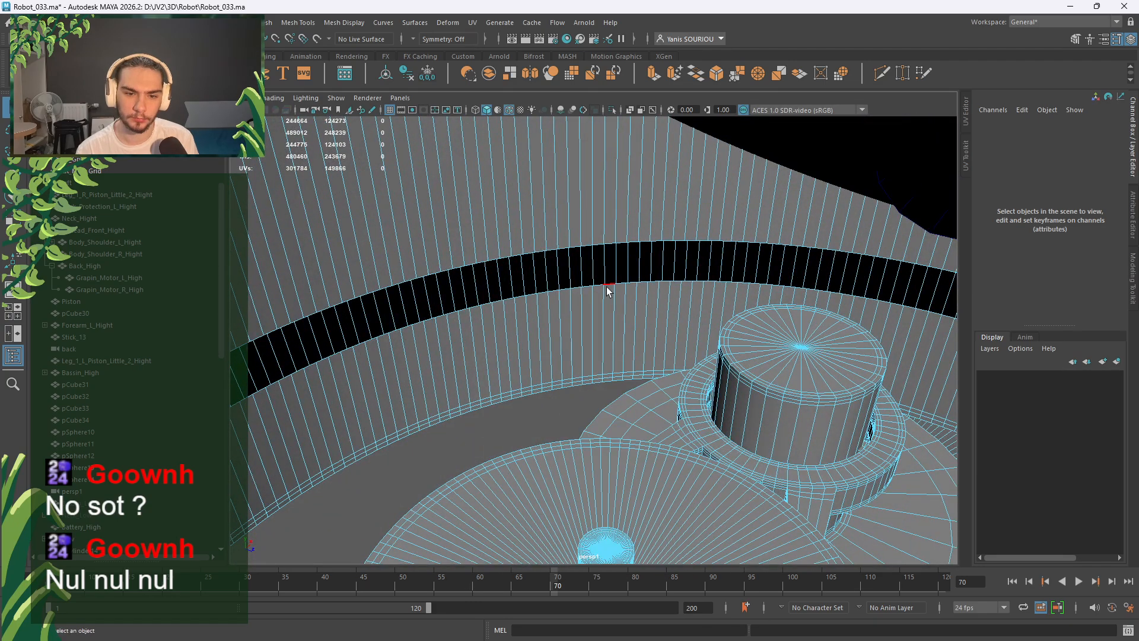
double_click(609, 287)
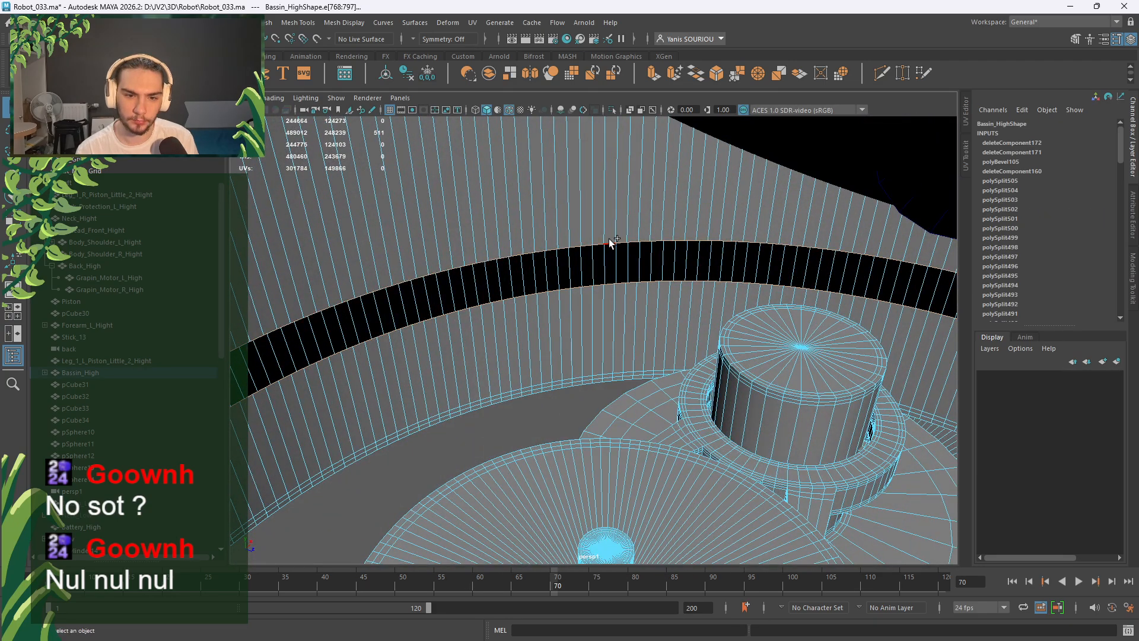
shift+right_drag(613, 229, 594, 371)
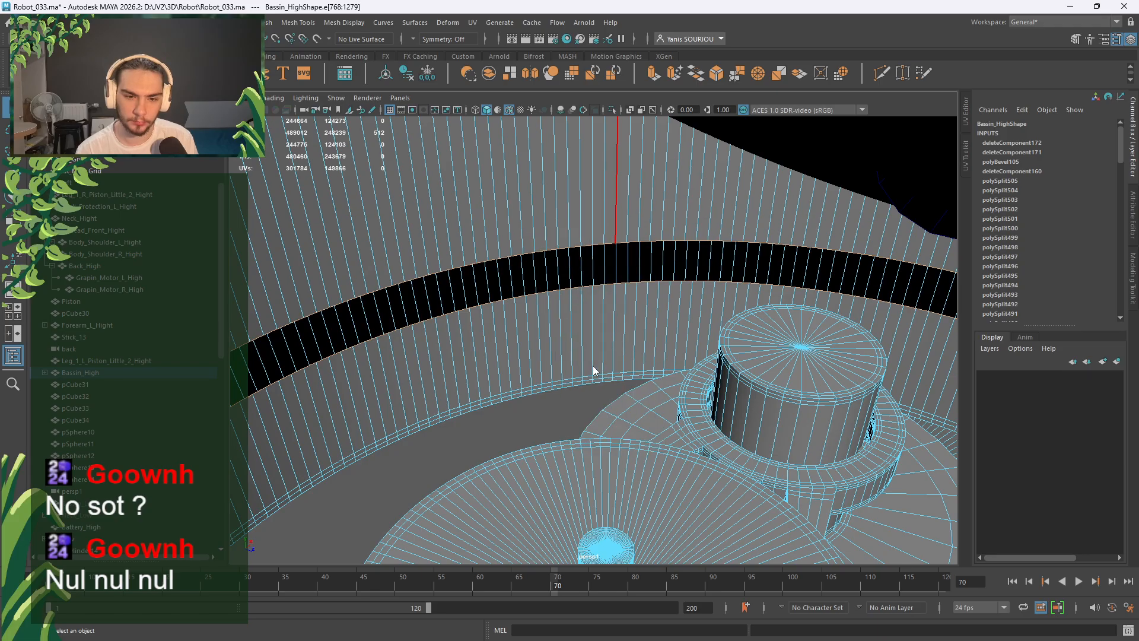
Delete the two horizontal edge loops bordering the bridged band on Bassin_High's inner wall.
double_click(632, 243)
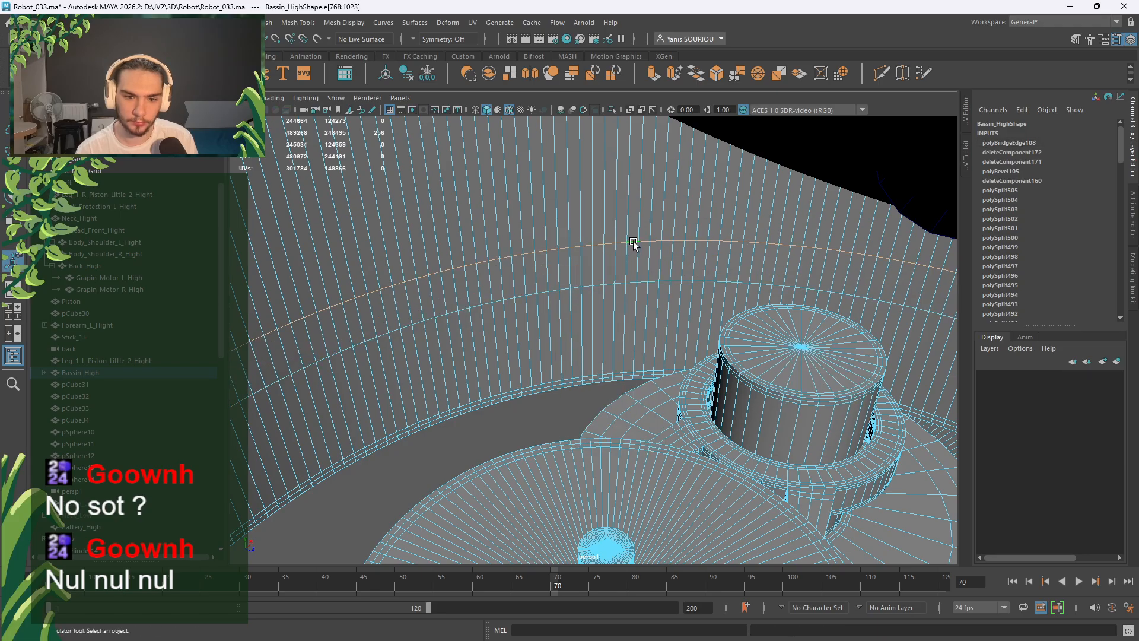
shift+right_drag(632, 245, 597, 294)
scroll(596, 293, down, 4)
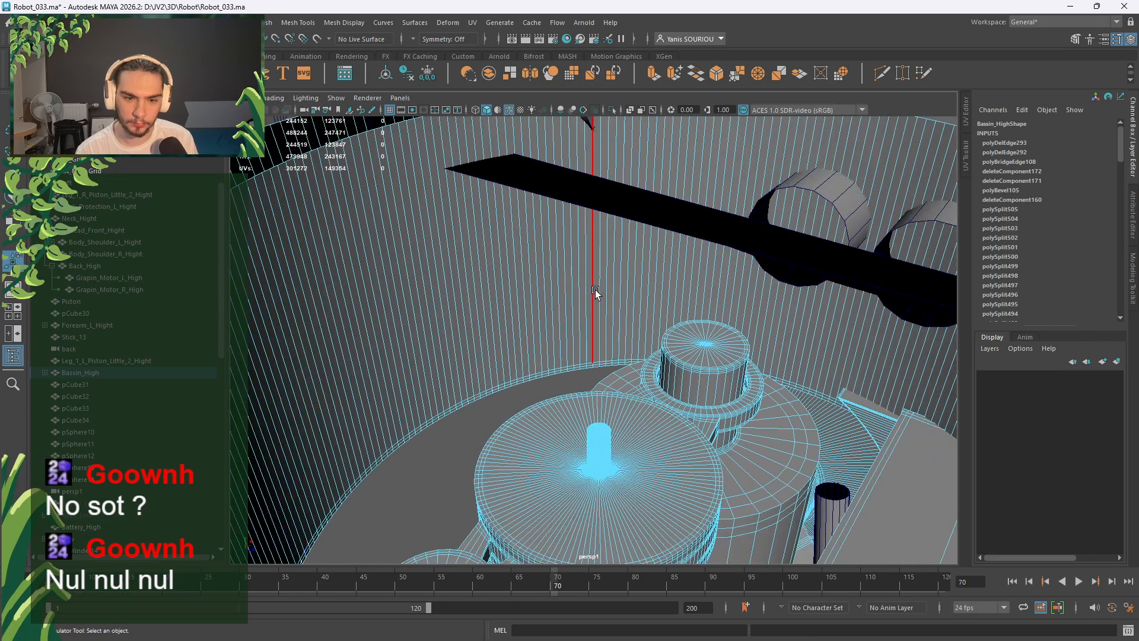
Extrude the upper border edge loop of Bassin_High's inner wall inward and merge it at the centre to cap the opening.
alt+drag(597, 291, 546, 271)
scroll(613, 293, down, 5)
right_click(465, 232)
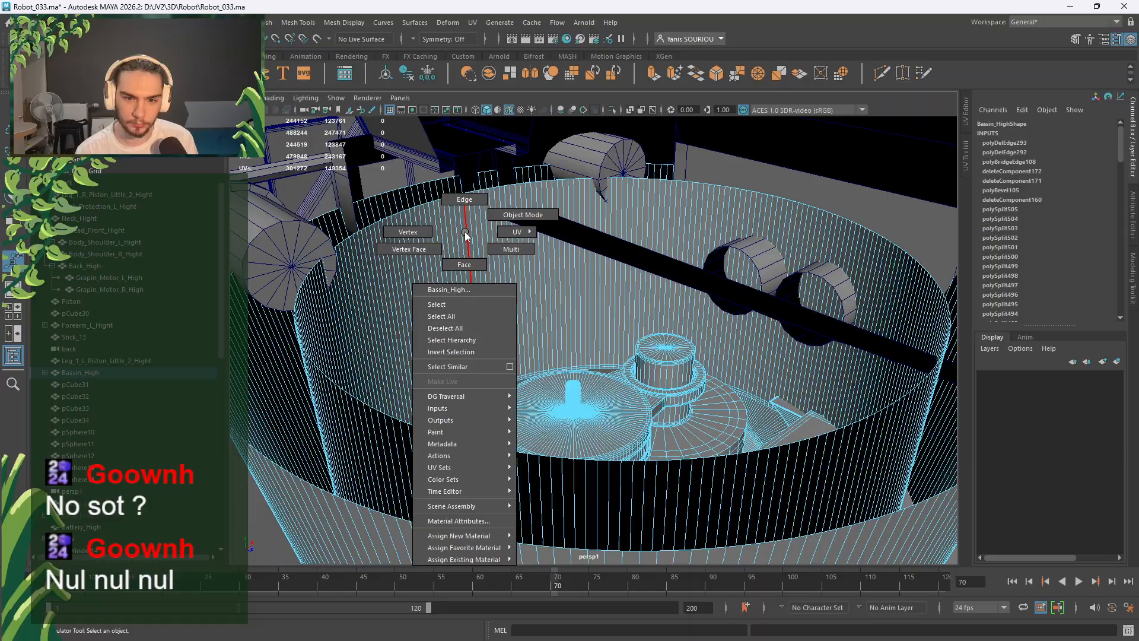
click(471, 199)
key(r)
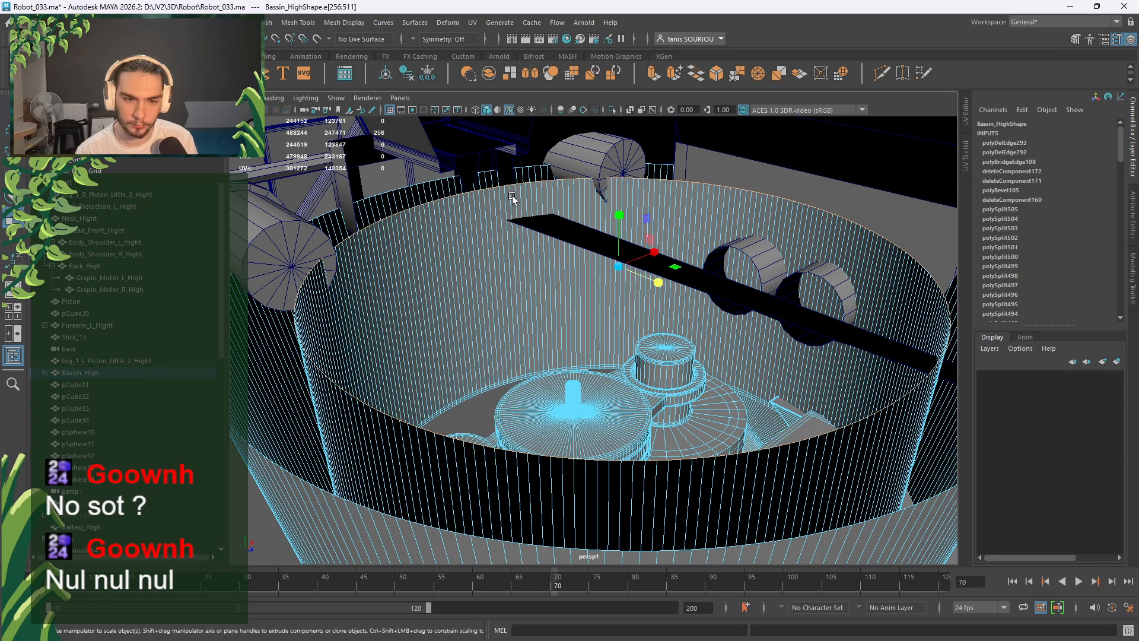
shift+drag(675, 268, 663, 271)
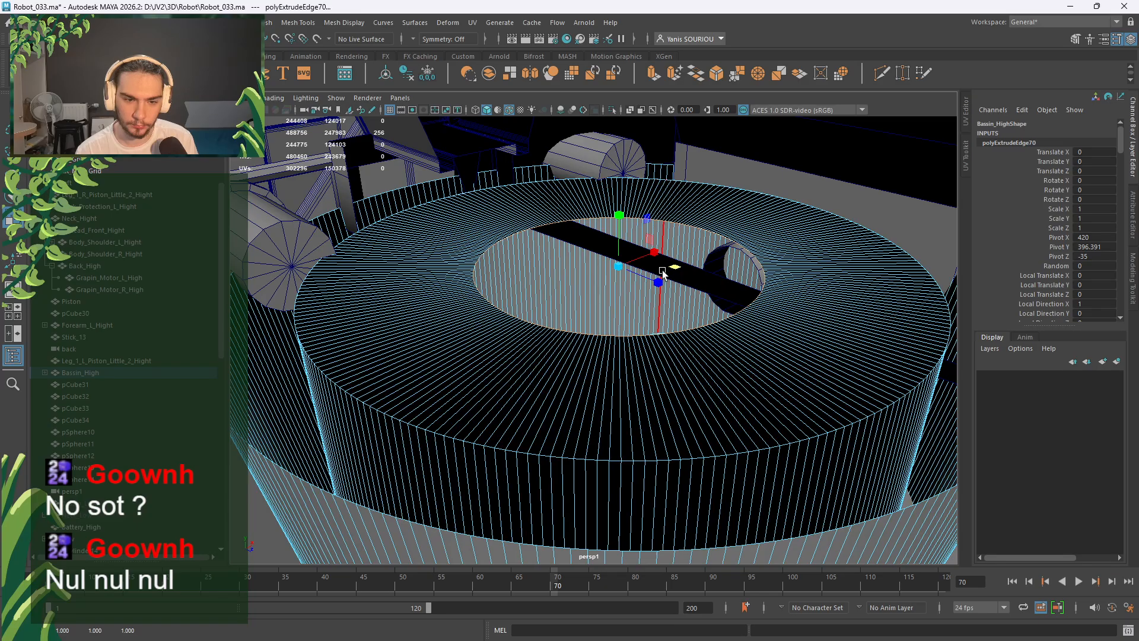
shift+right_drag(779, 255, 777, 185)
right_drag(690, 263, 715, 315)
Lower the cap faces inside Bassin_High until they sit just above the pelvis cylinders.
key(w)
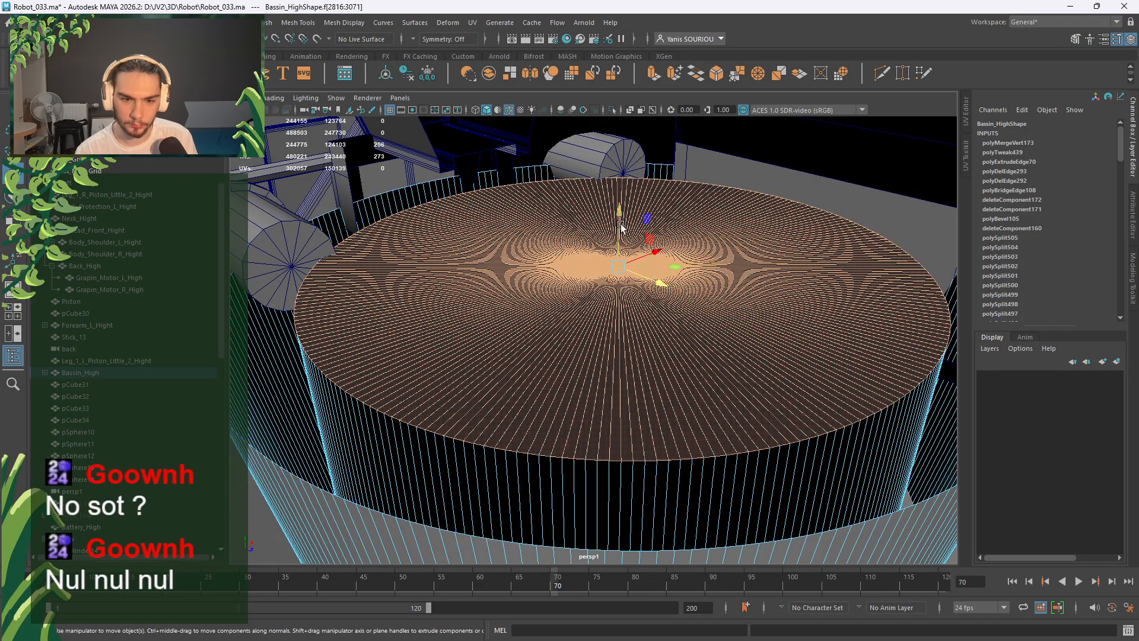
key(f)
drag(617, 356, 698, 317)
scroll(664, 267, down, 6)
alt+drag(680, 319, 599, 340)
right_drag(509, 302, 509, 276)
scroll(478, 289, up, 5)
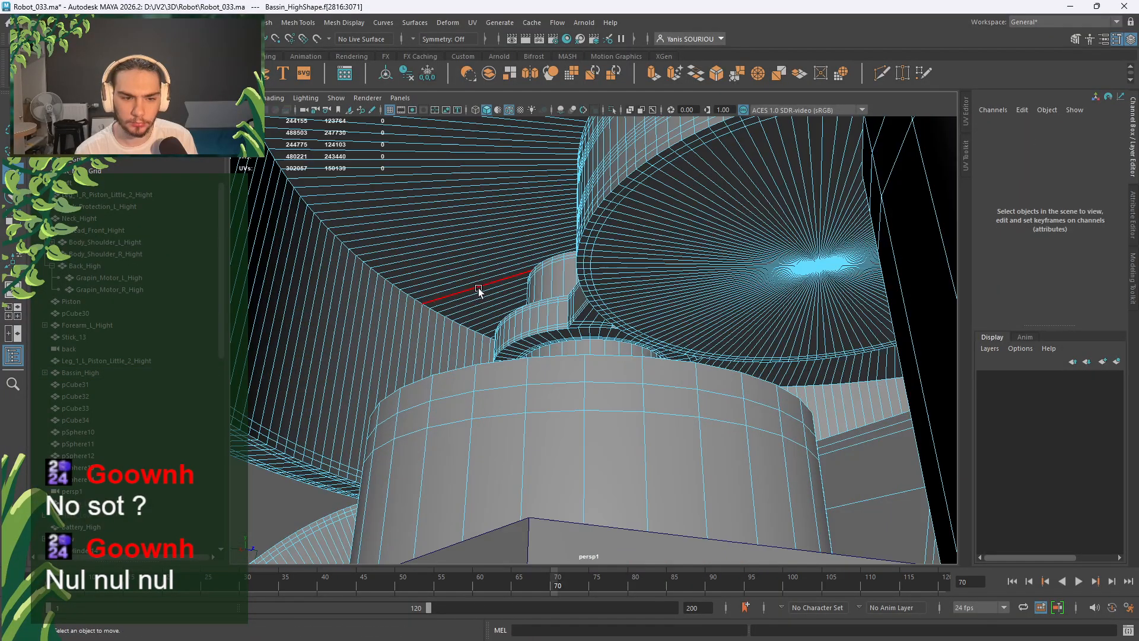
Bevel the edge loop where the cap meets Bassin_High's inner wall with 3 segments and a fraction of 0.3.
click(428, 309)
double_click(428, 308)
shift+right_drag(428, 309, 475, 309)
click(841, 401)
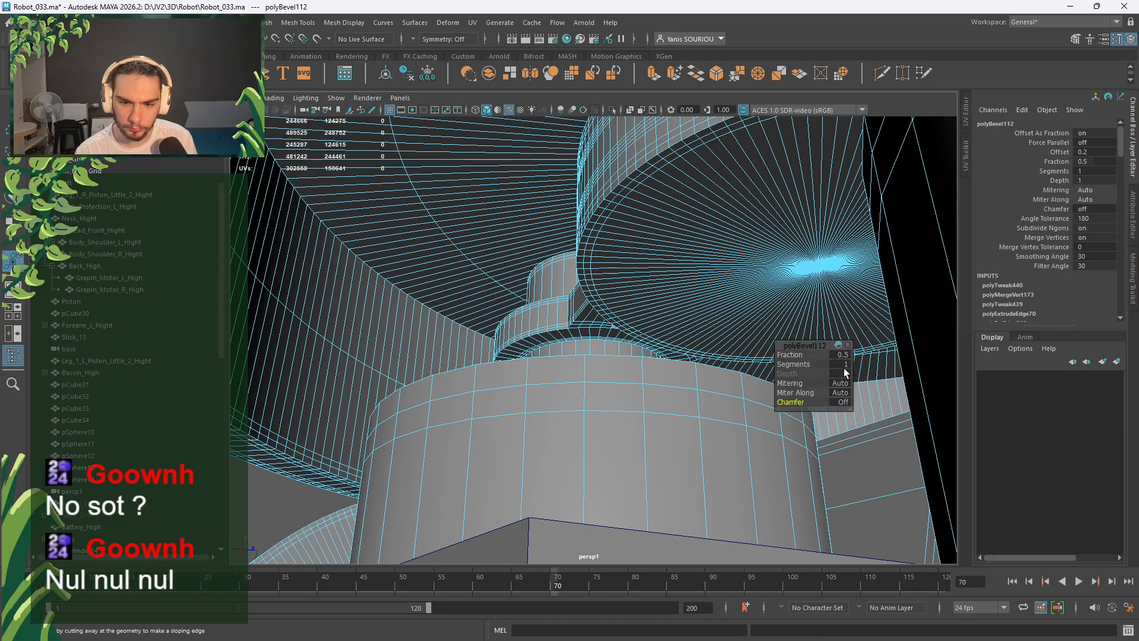
click(839, 363)
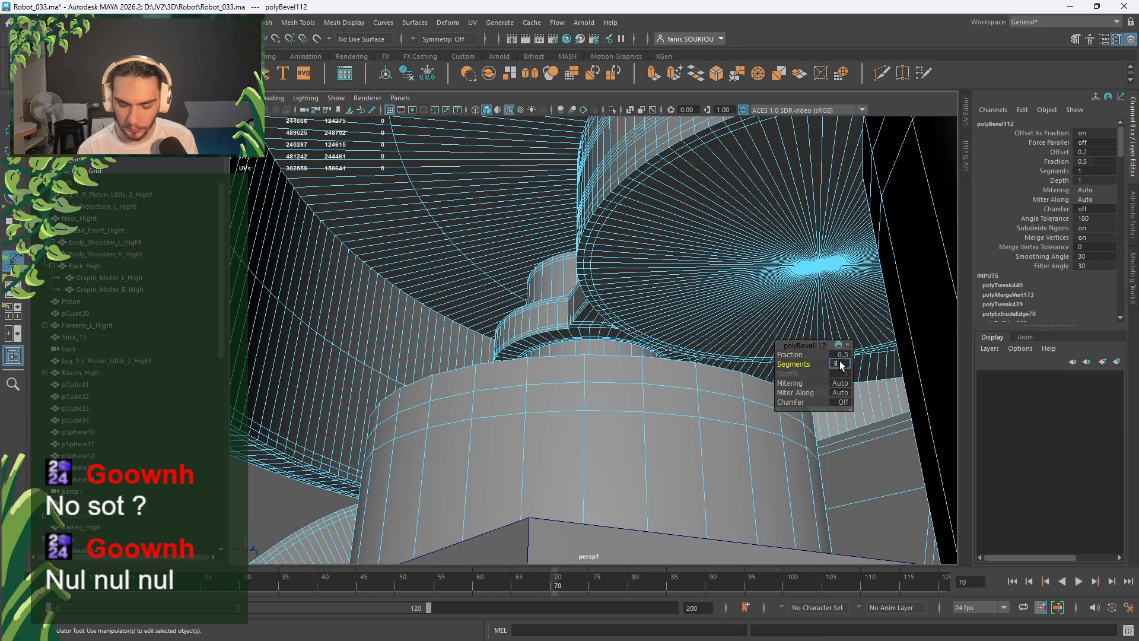
key(Return)
click(841, 355)
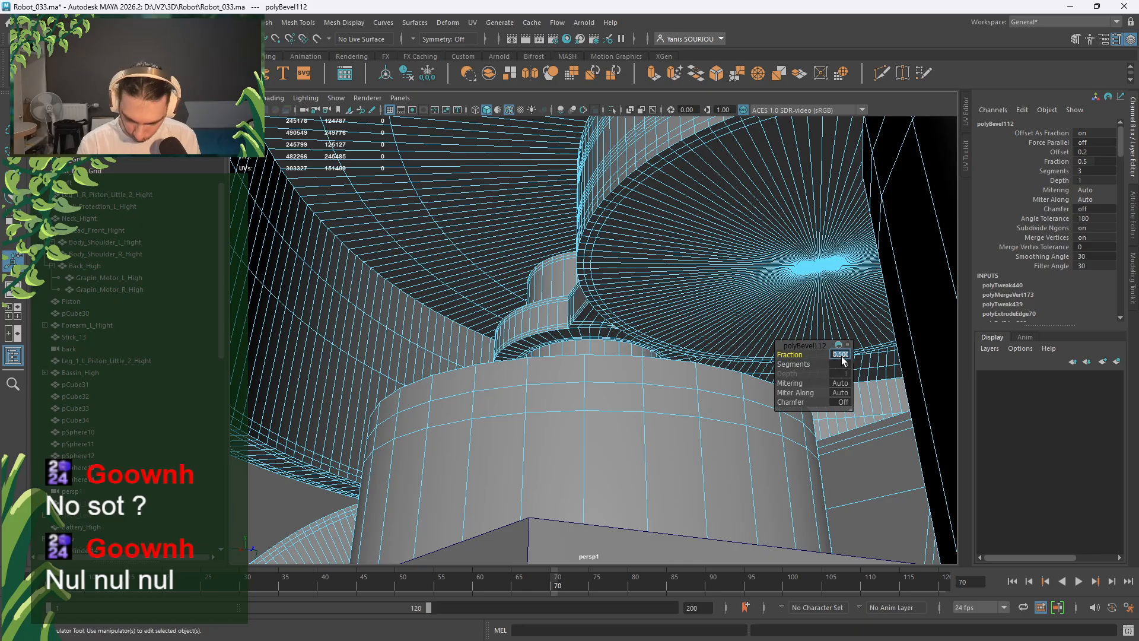
key(Return)
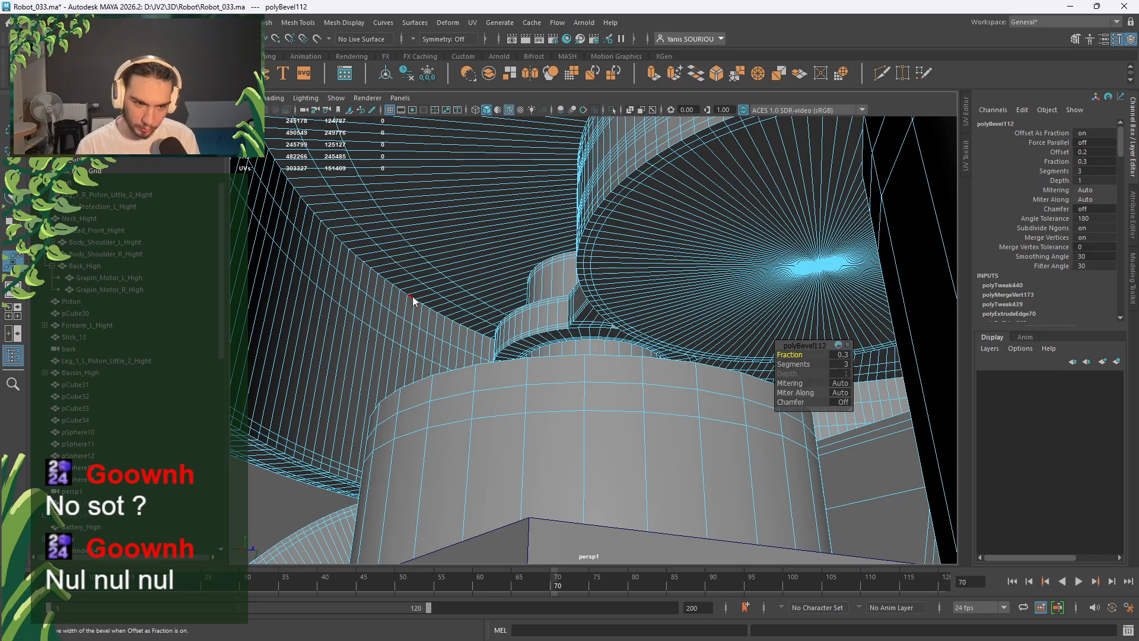
Return to object mode and preview Bassin_High smoothed to examine the bevelled inner edge from below.
right_drag(413, 301, 467, 267)
key(q)
scroll(469, 275, down, 10)
key(3)
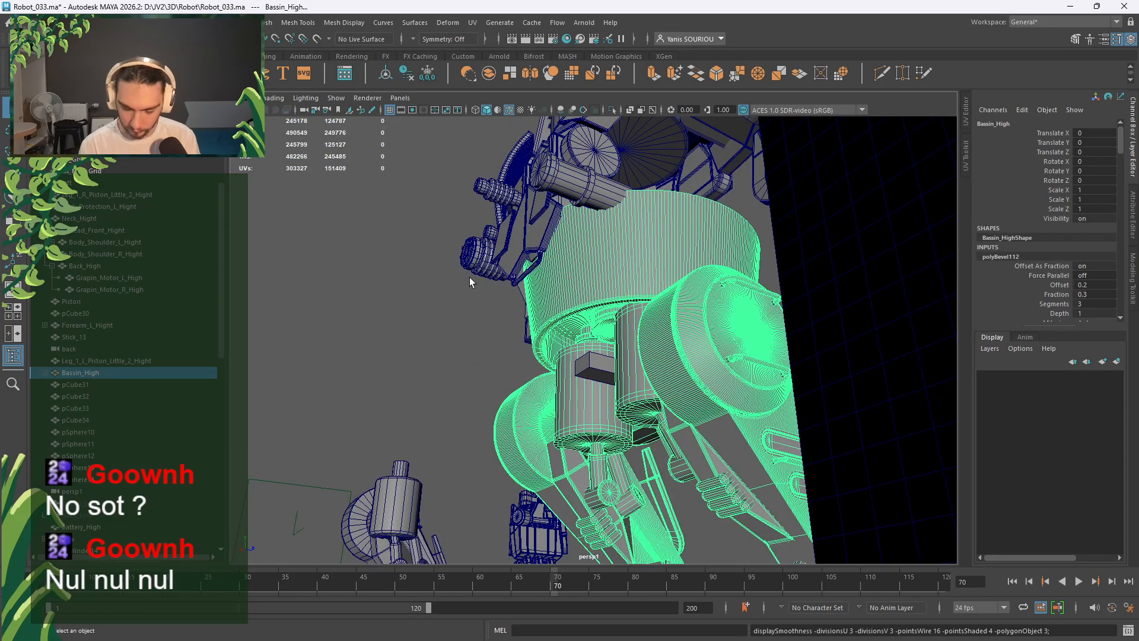
click(416, 326)
scroll(451, 319, up, 10)
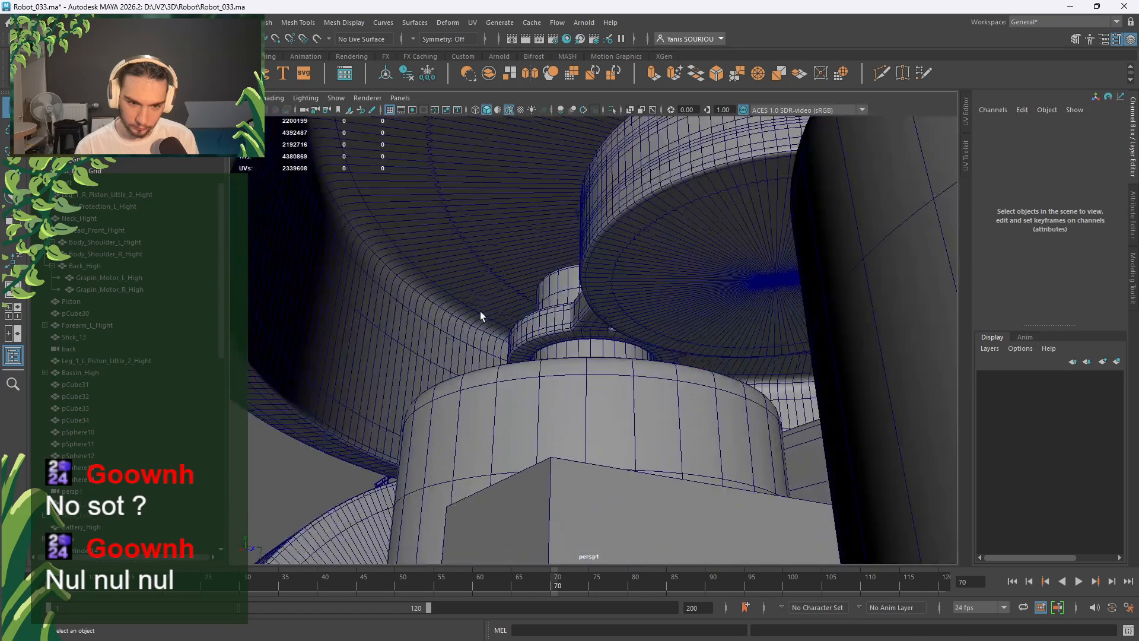
alt+drag(481, 316, 375, 341)
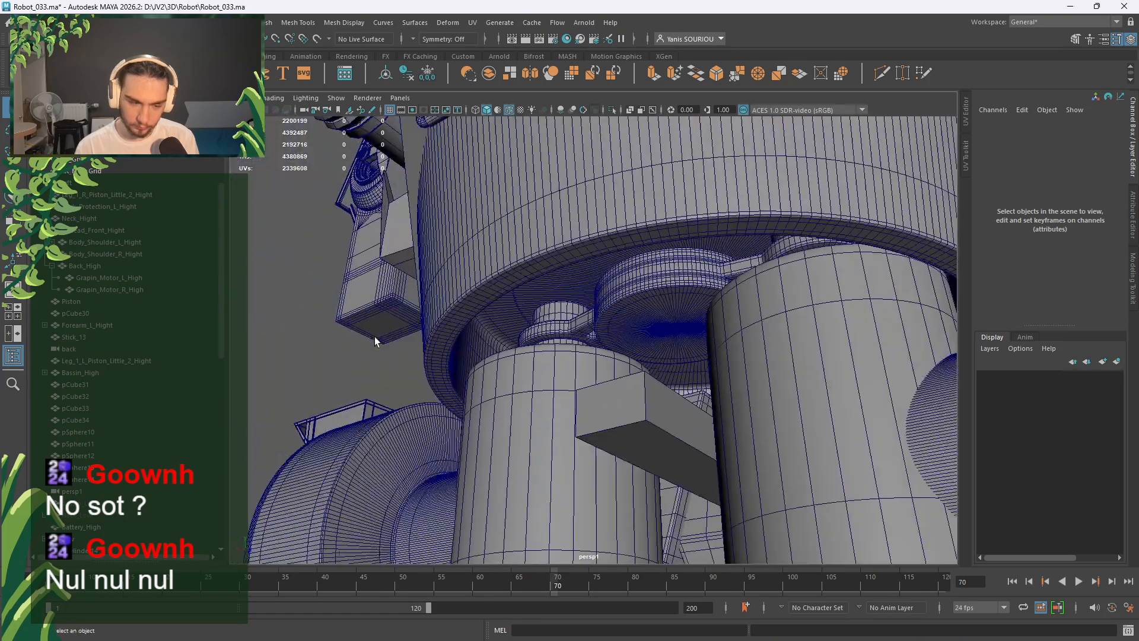
Turn off the wireframe overlay on the shaded view and inspect the capped interior of Bassin_High.
click(509, 110)
scroll(533, 313, up, 5)
mouse_move(493, 318)
alt+mouse_down()
mouse_move(617, 294)
mouse_move(666, 326)
mouse_move(641, 362)
mouse_move(579, 319)
mouse_move(627, 293)
mouse_move(804, 318)
mouse_move(900, 359)
mouse_move(893, 393)
mouse_move(595, 374)
mouse_move(697, 344)
mouse_move(701, 363)
mouse_move(597, 377)
mouse_move(573, 357)
alt+mouse_up()
scroll(617, 294, down, 6)
scroll(666, 330, down, 5)
click(573, 357)
scroll(492, 352, up, 8)
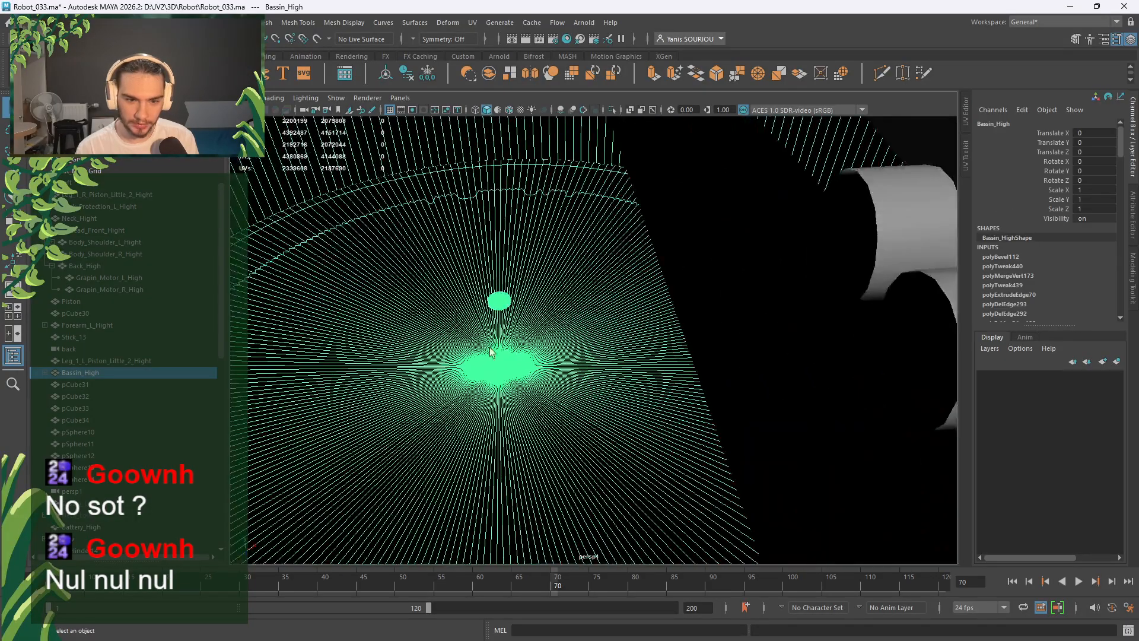
Inspect the small Pelvis_High disc inside the basin and return Bassin_High to its unsmoothed display.
scroll(491, 351, down, 10)
click(454, 323)
scroll(454, 323, up, 10)
alt+middle_drag(457, 323, 544, 301)
click(544, 301)
right_drag(544, 301, 556, 268)
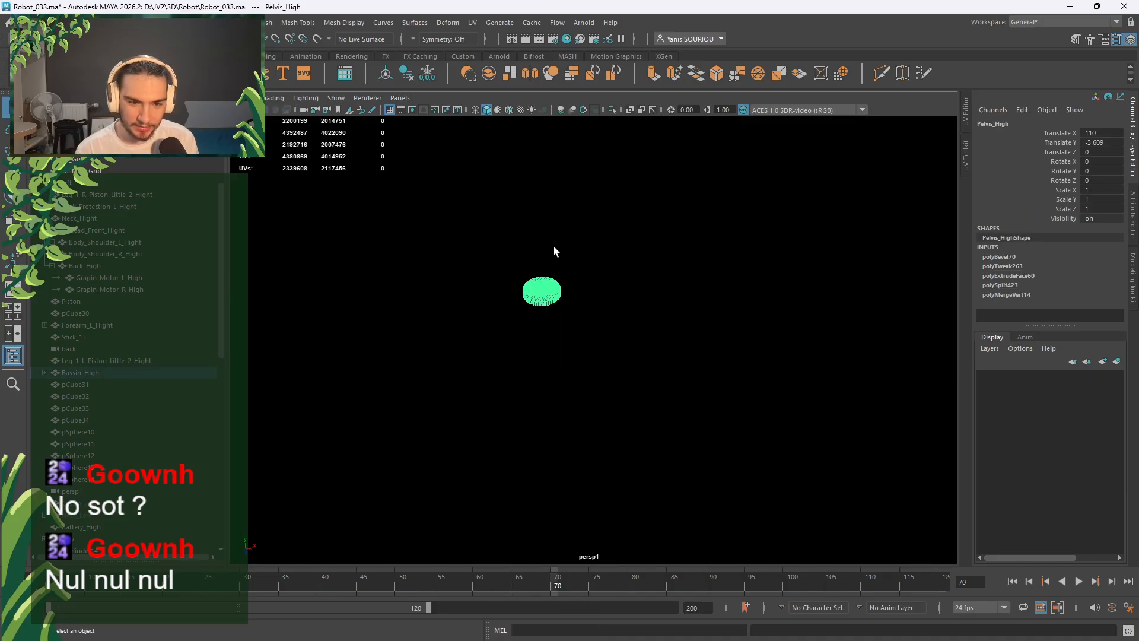
scroll(554, 247, down, 3)
click(651, 315)
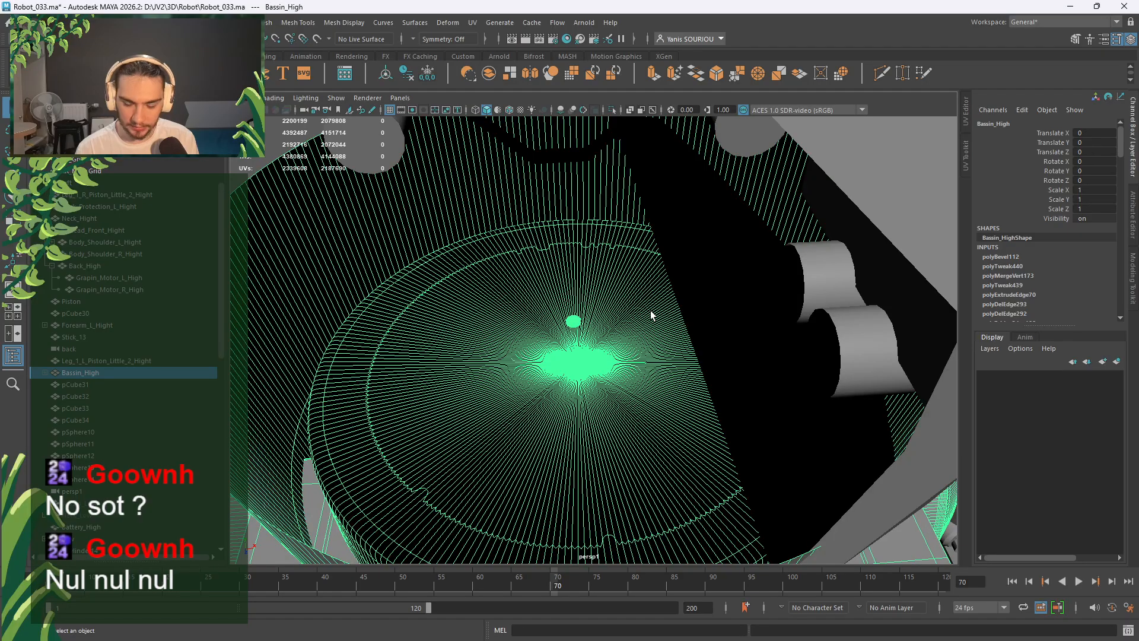
key(1)
Delete the side face loop of the Pelvis_High disc and its detached top portion, keeping only the lower ring.
scroll(582, 267, up, 4)
click(521, 253)
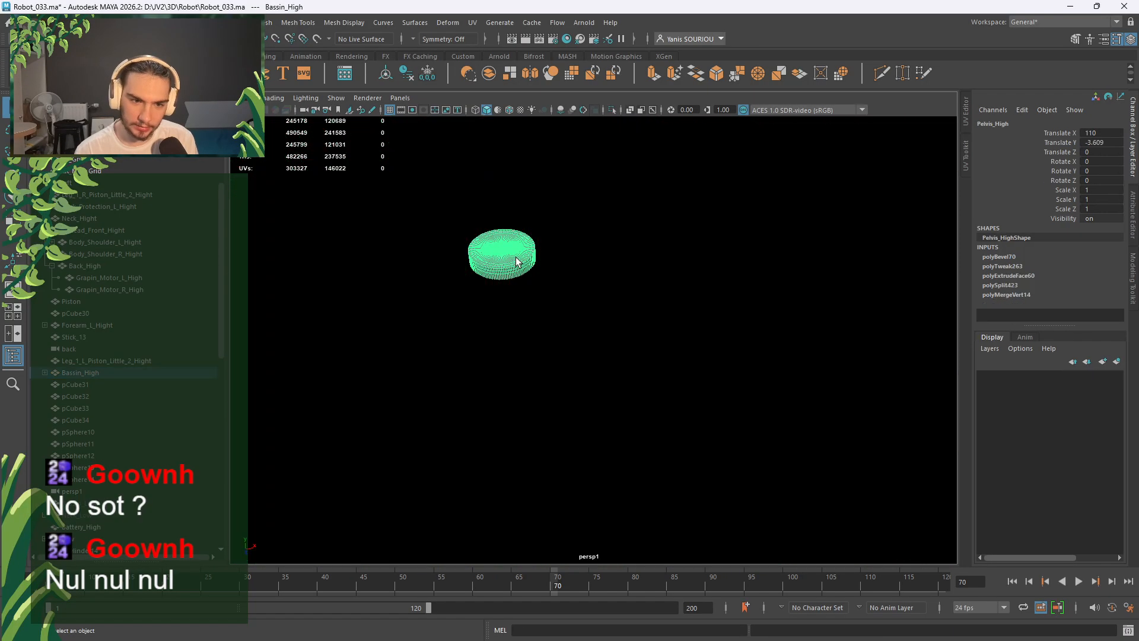
right_drag(516, 257, 494, 277)
scroll(482, 261, up, 5)
alt+middle_drag(430, 202, 522, 291)
click(519, 321)
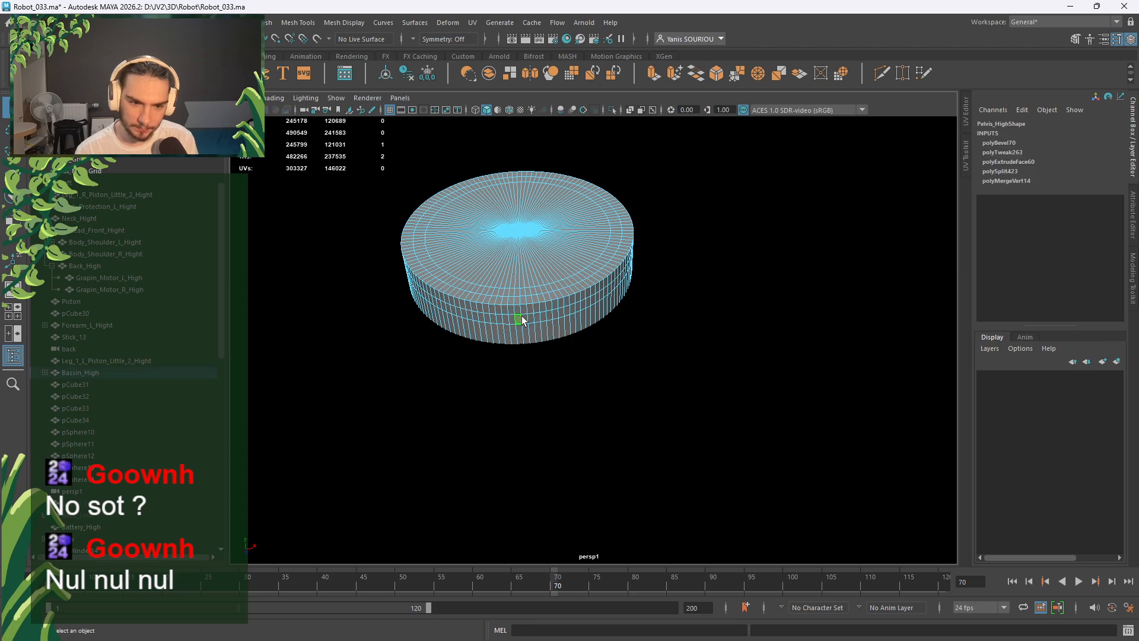
double_click(523, 320)
key(Delete)
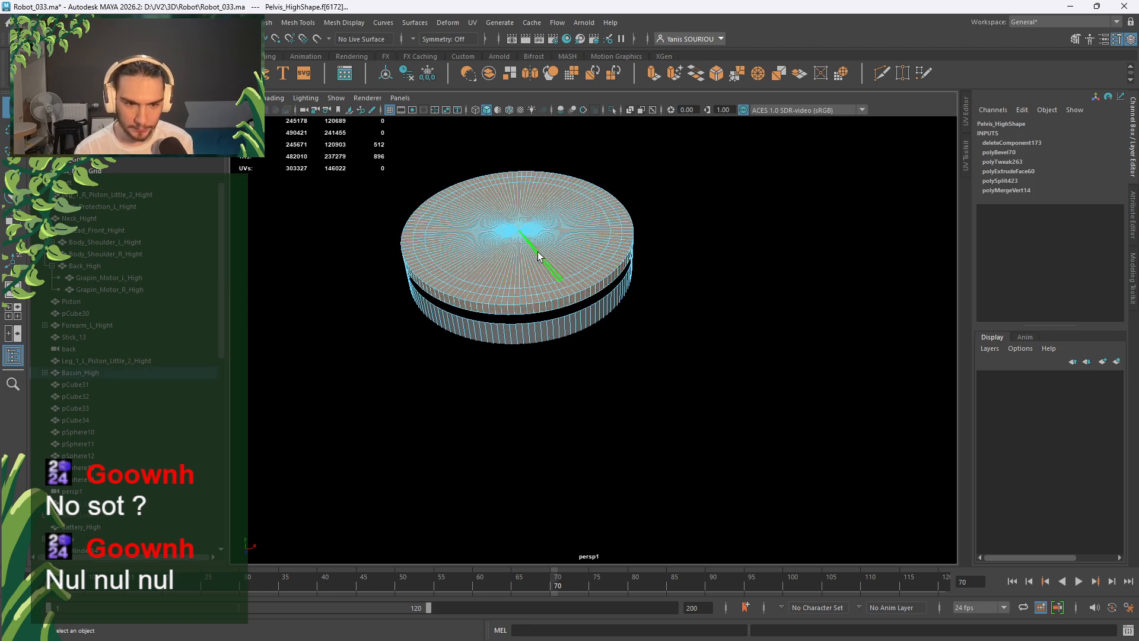
key(Delete)
right_drag(595, 220, 643, 192)
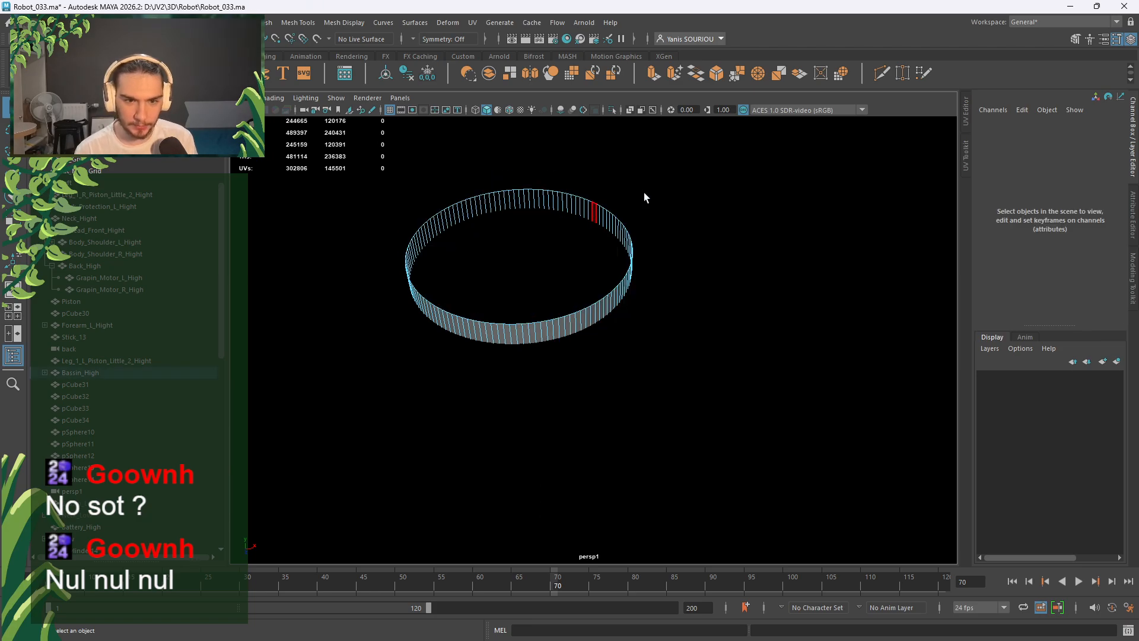
Examine the whole robot's torso and pelvis from several angles in object mode.
scroll(643, 192, down, 12)
alt+drag(600, 341, 752, 276)
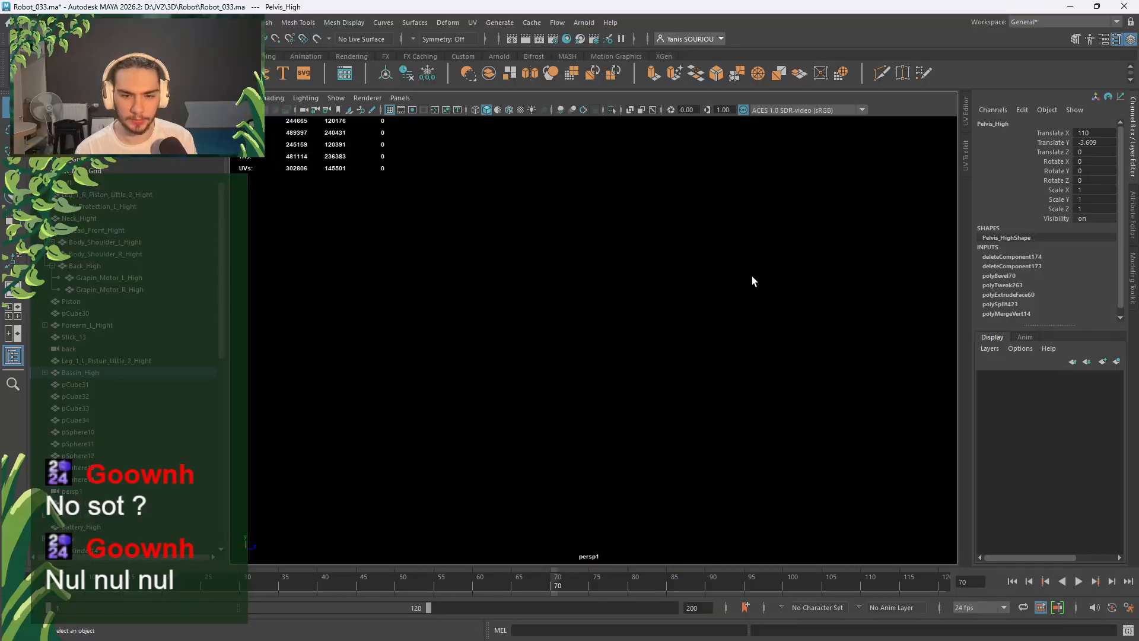
click(785, 265)
right_drag(786, 265, 842, 234)
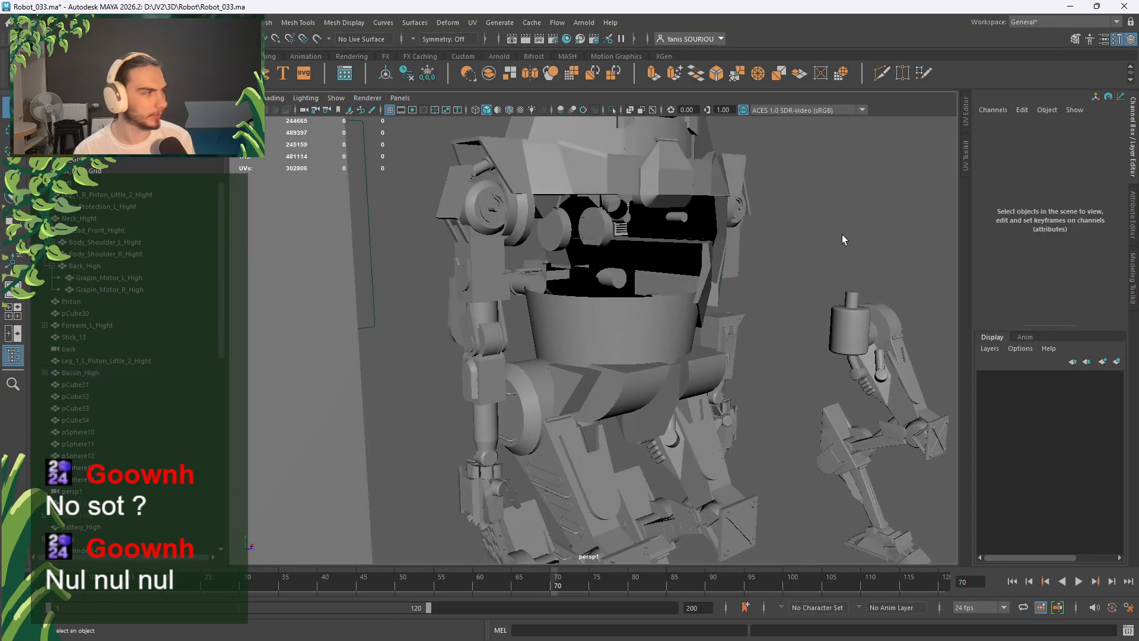
alt+drag(842, 233, 524, 286)
scroll(447, 286, up, 3)
click(486, 307)
alt+drag(641, 303, 606, 411)
click(429, 179)
alt+drag(659, 387, 598, 340)
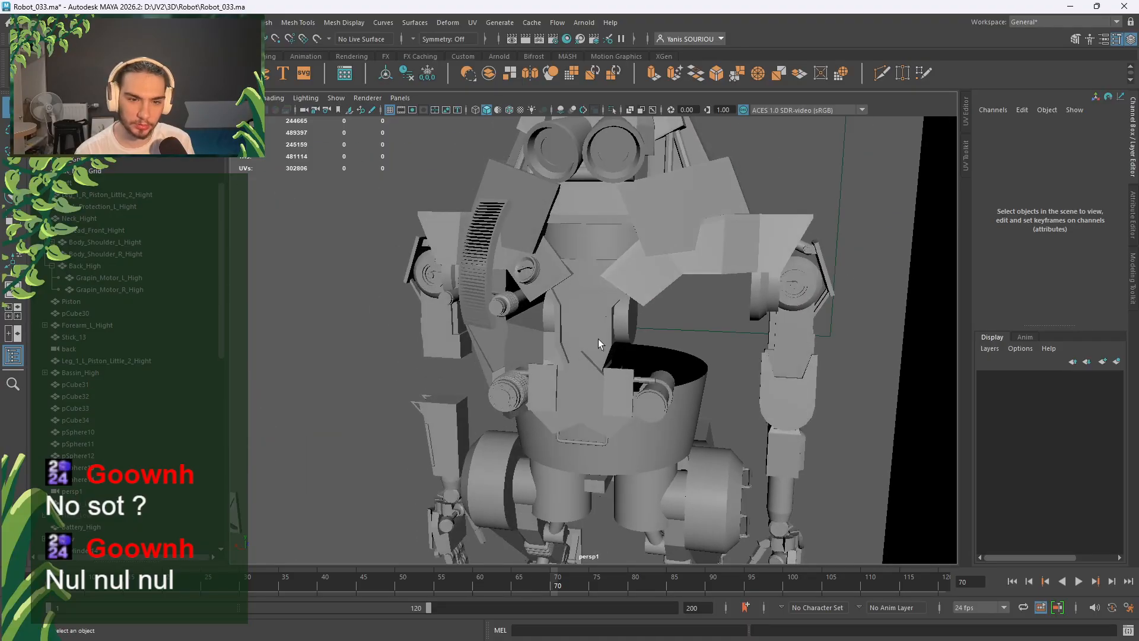
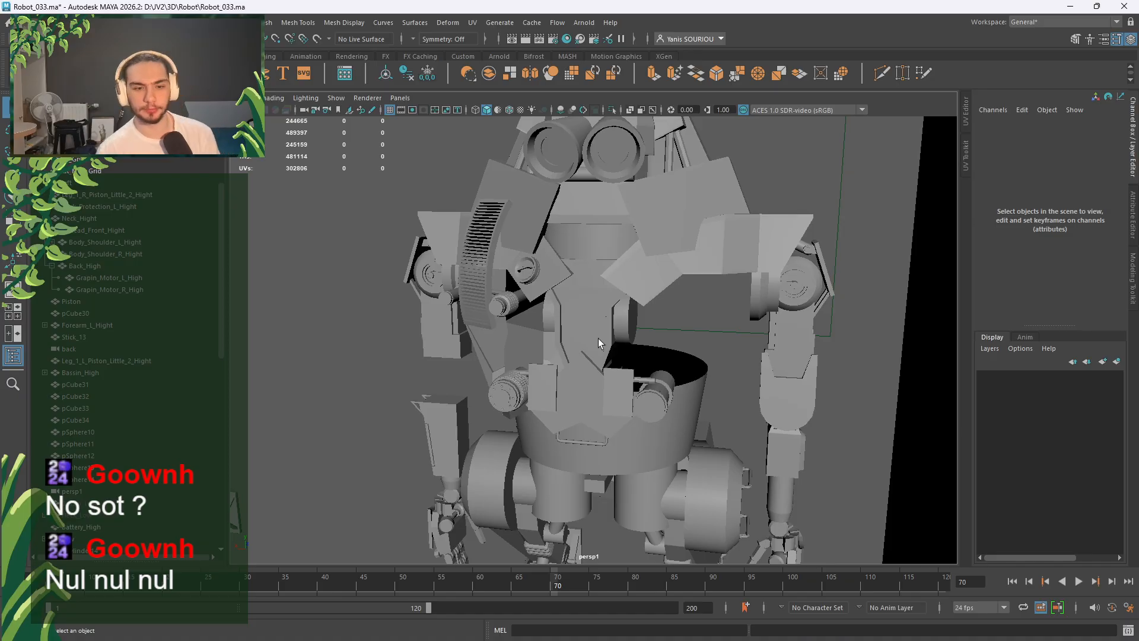
Select the slatted Back_Protection_L_Hight plate and isolate it in the viewport.
alt+drag(598, 339, 533, 437)
click(615, 357)
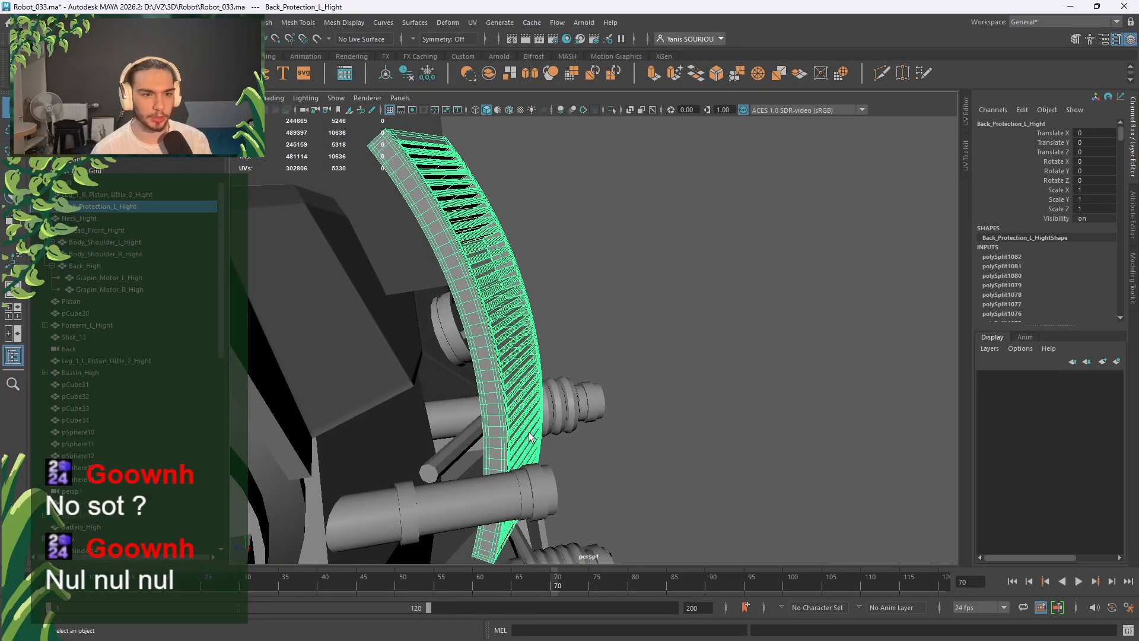
scroll(517, 429, down, 3)
alt+drag(504, 383, 487, 415)
alt+middle_drag(503, 469, 517, 378)
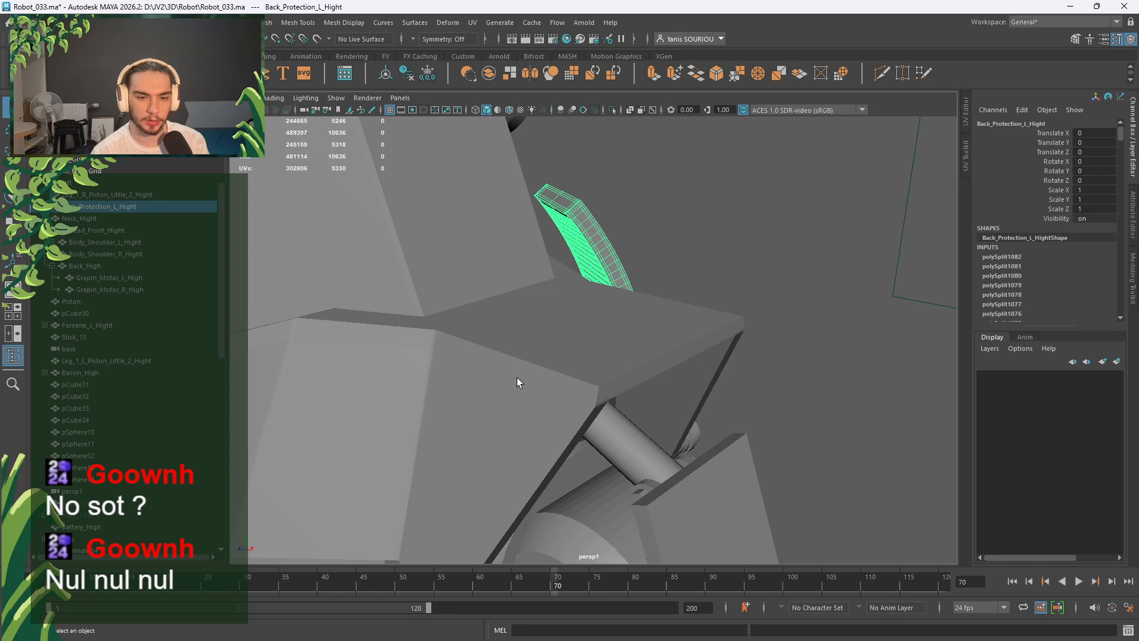
click(612, 110)
alt+drag(561, 261, 641, 225)
scroll(641, 223, up, 4)
alt+middle_drag(641, 225, 561, 375)
alt+drag(560, 375, 529, 318)
scroll(528, 318, up, 3)
alt+middle_drag(529, 318, 458, 386)
alt+drag(458, 385, 601, 340)
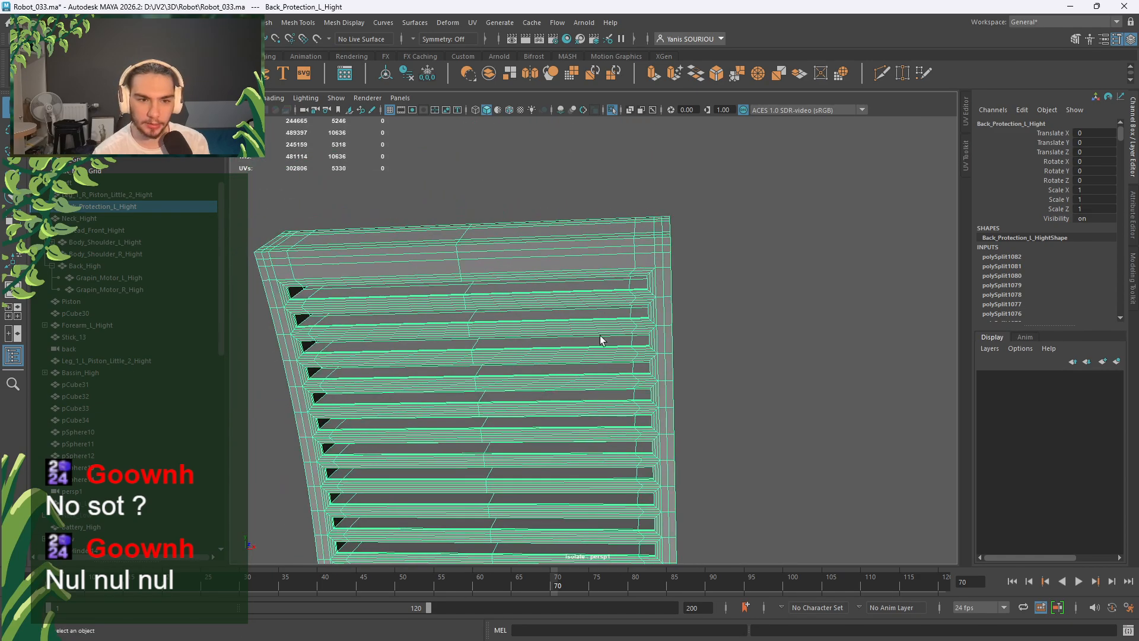
Select the inner face strips at the upper and lower ends of the isolated Back_Protection_L_Hight plate.
right_drag(674, 251, 682, 267)
scroll(682, 266, up, 3)
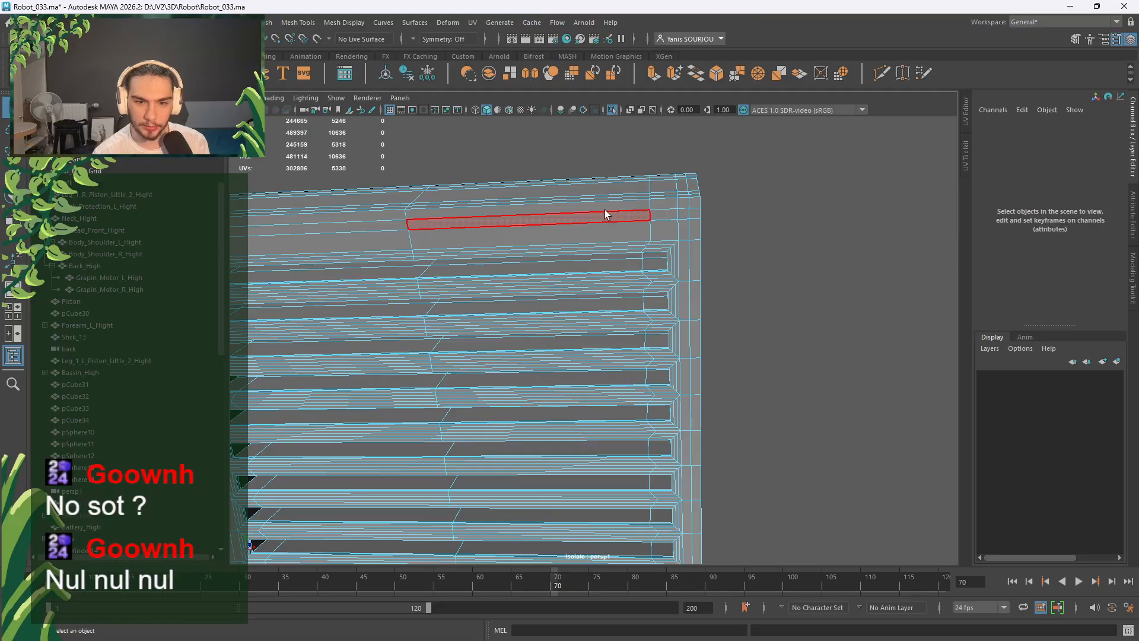
click(534, 221)
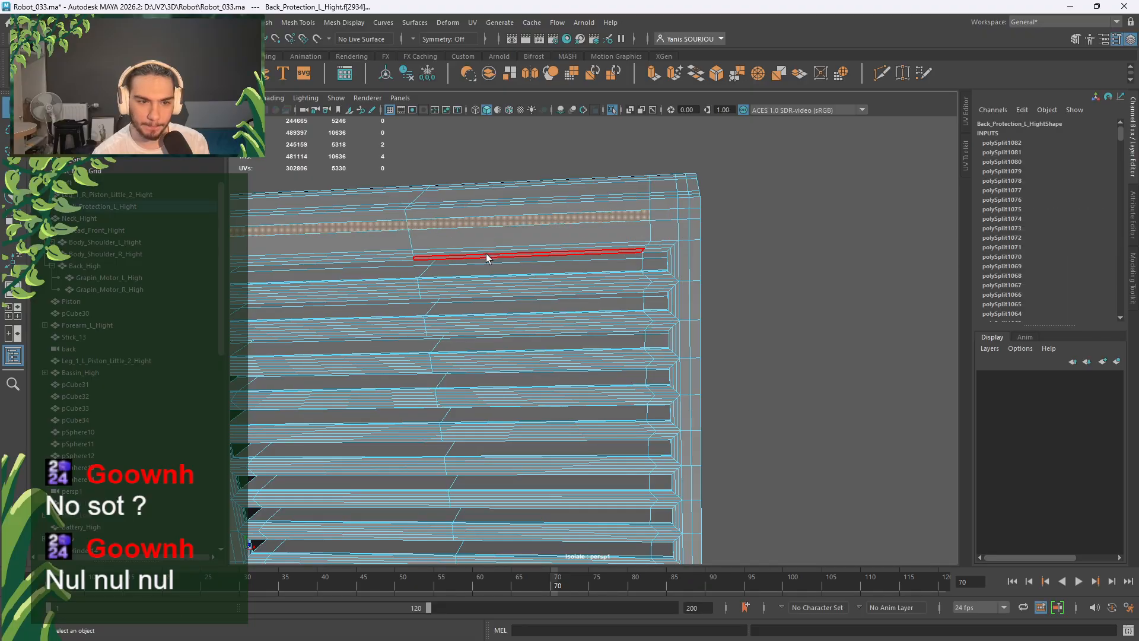
alt+drag(486, 254, 516, 250)
shift+click(512, 246)
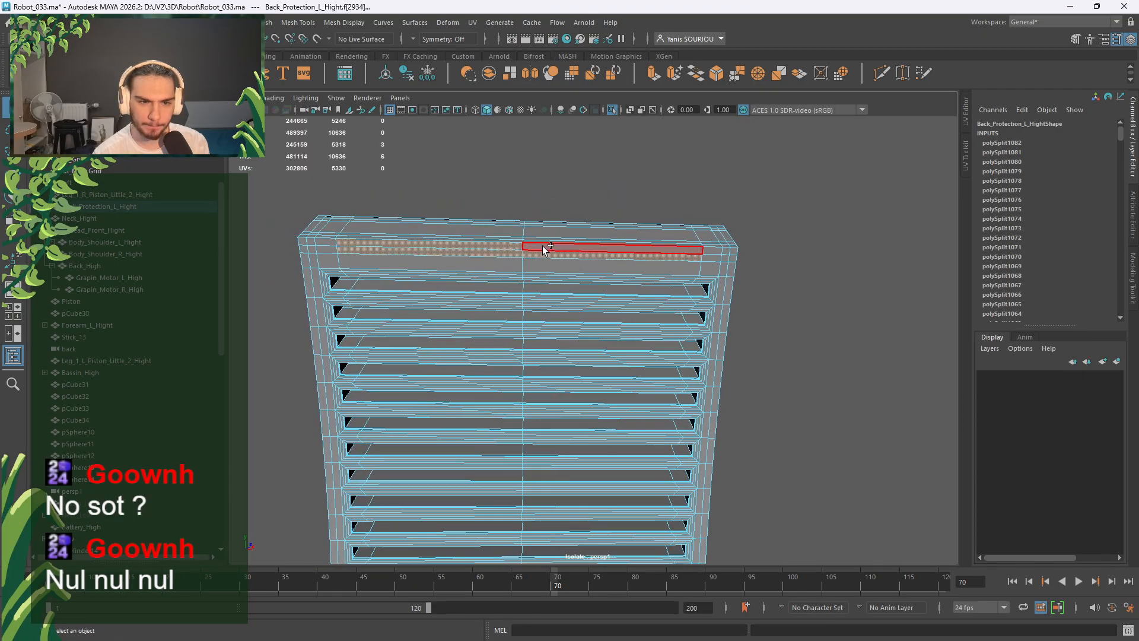
shift+click(542, 247)
alt+drag(594, 290, 537, 201)
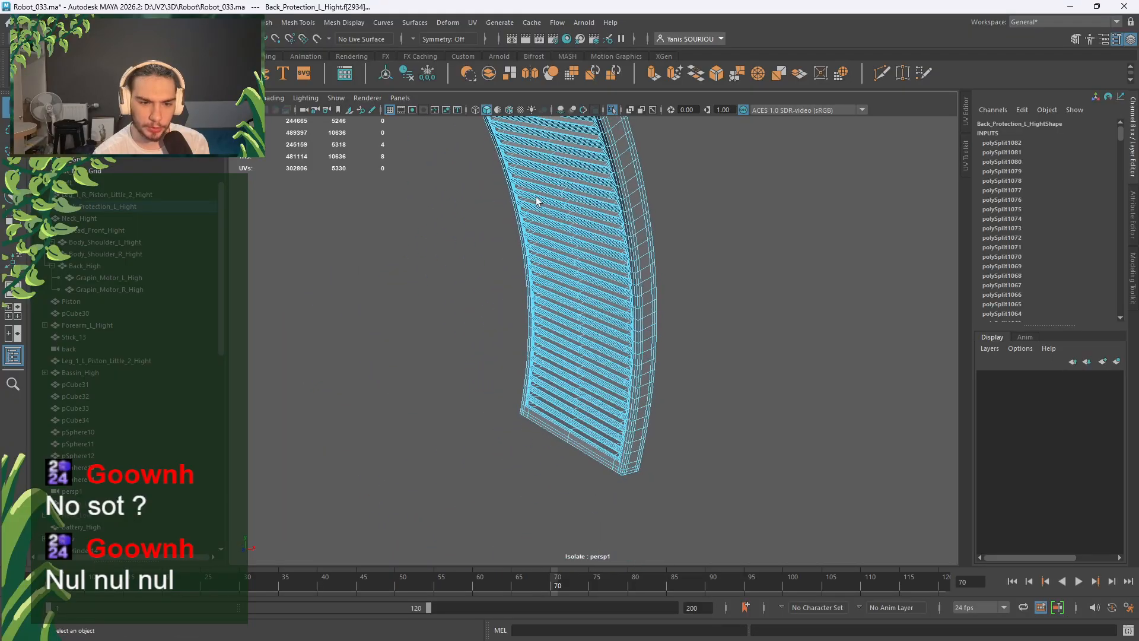
shift+click(579, 445)
shift+click(561, 440)
shift+click(565, 434)
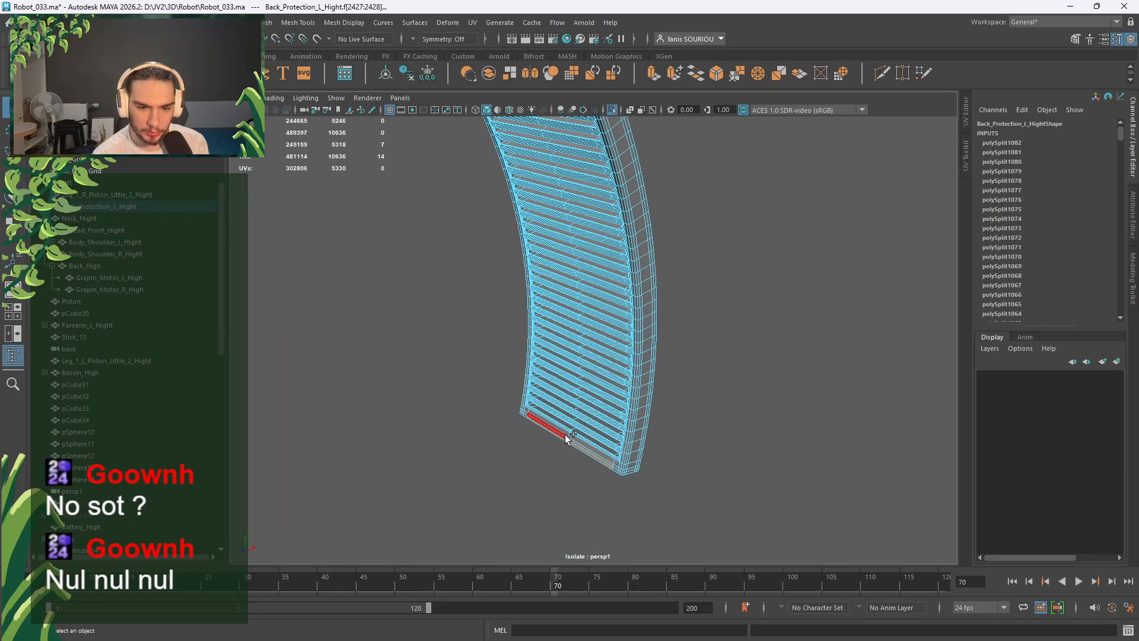
alt+middle_drag(598, 382, 622, 465)
key(w)
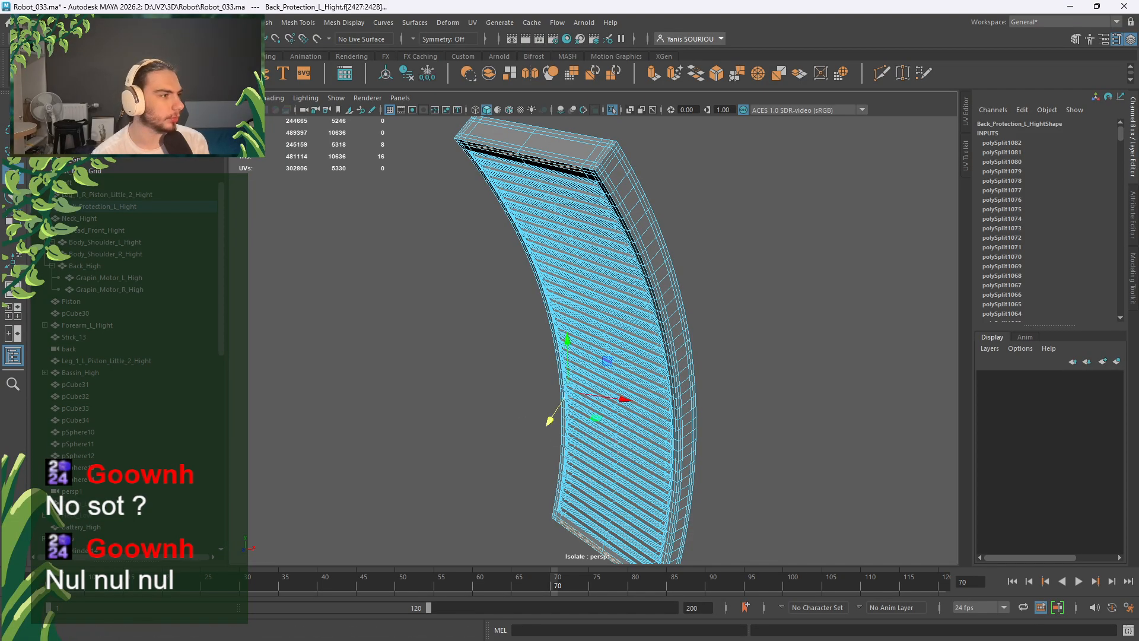
Extrude the selected end faces inward as brackets towards the robot's body and show the whole robot again.
alt+middle_drag(418, 278, 468, 333)
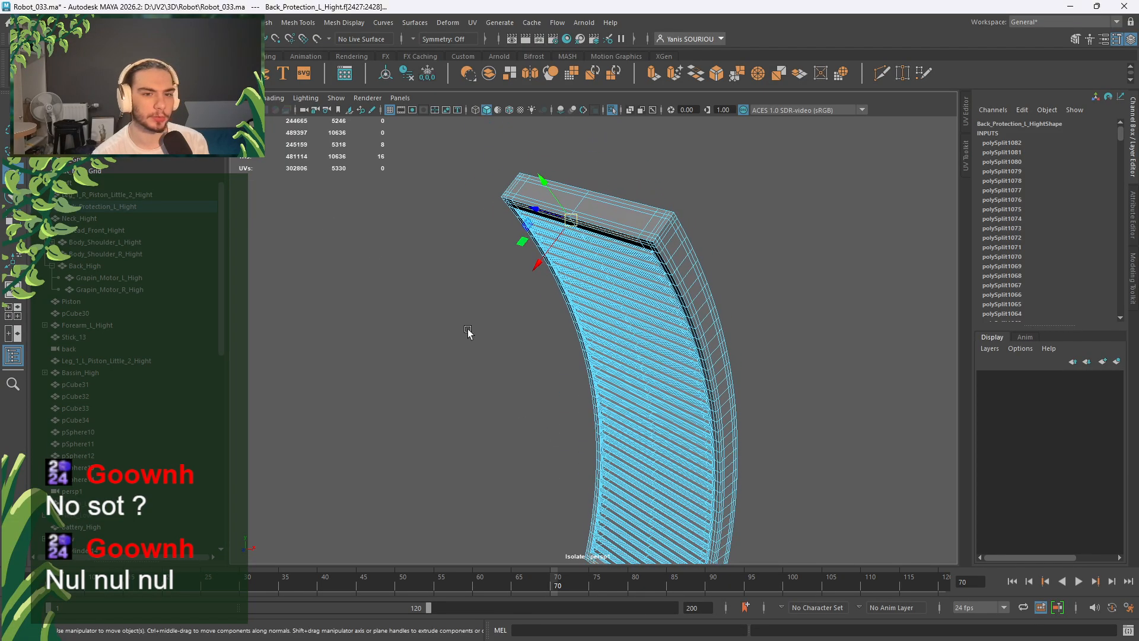
alt+drag(468, 333, 440, 301)
shift+drag(509, 224, 362, 328)
alt+drag(379, 341, 458, 383)
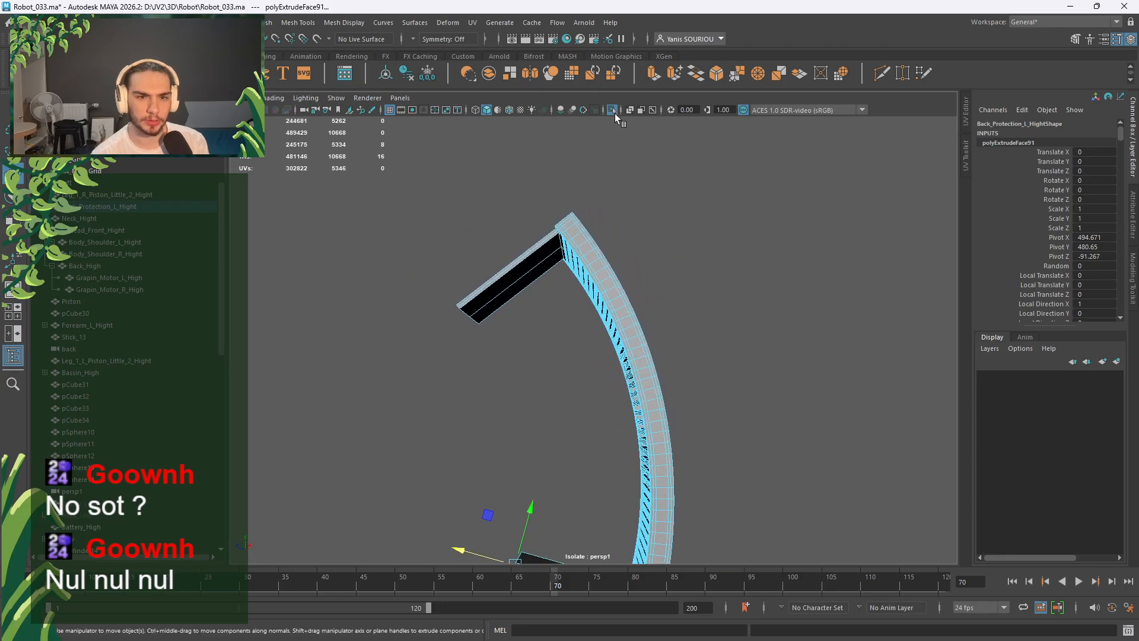
click(612, 110)
alt+drag(559, 246, 514, 434)
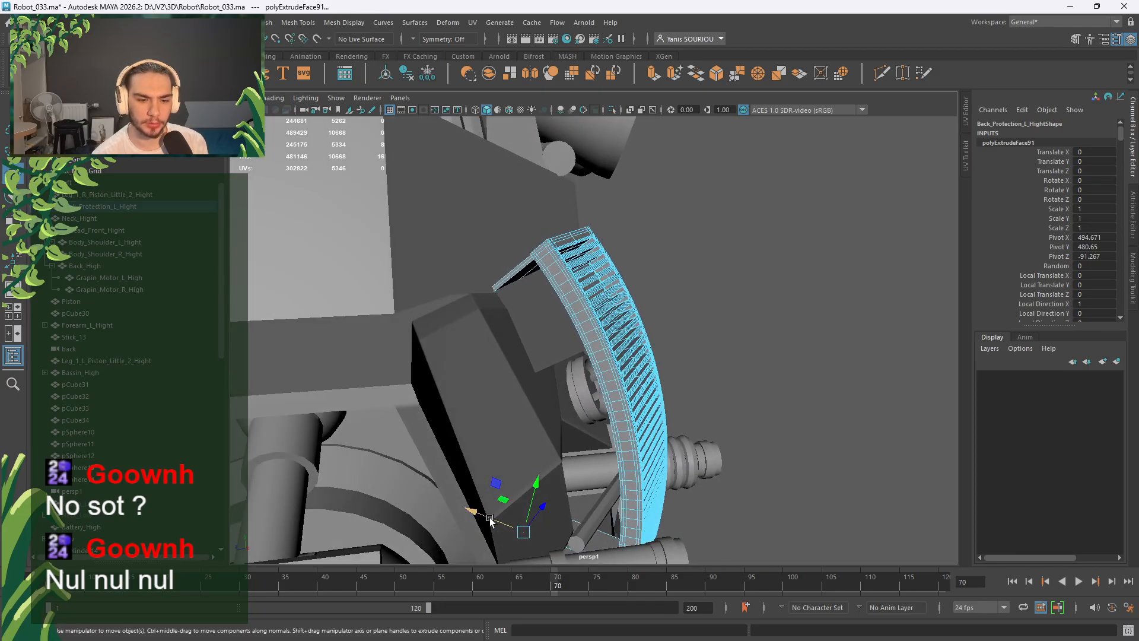
alt+drag(520, 529, 518, 391)
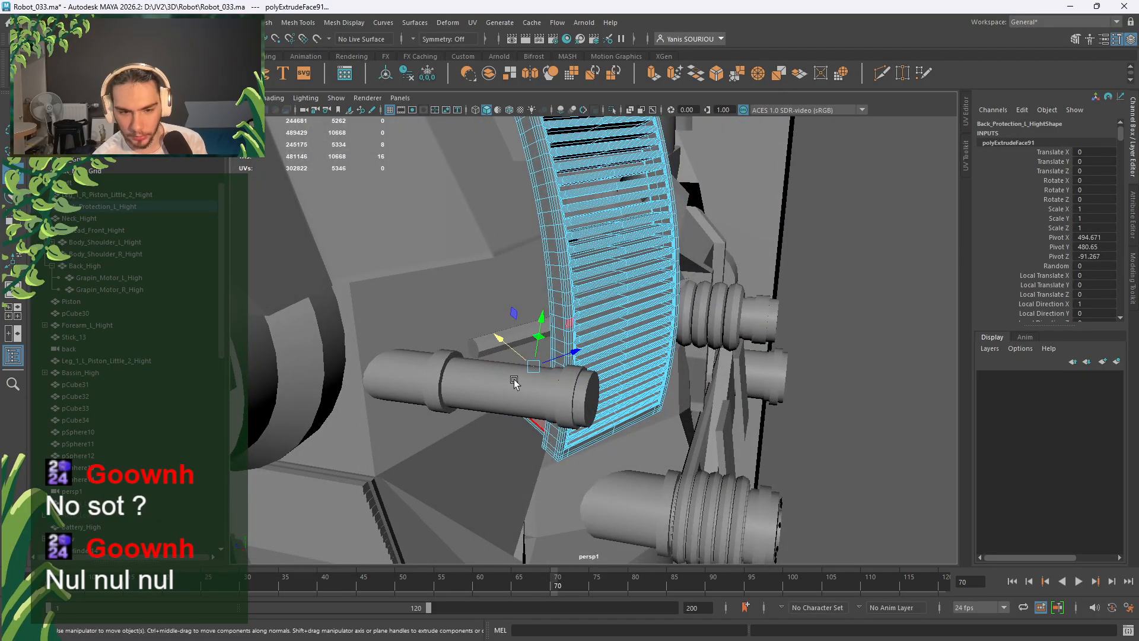
Delete the selected end faces of the extruded brackets and check Back_Protection_L_Hight in smoothed display before returning it to unsmoothed.
key(Delete)
right_drag(536, 347, 623, 275)
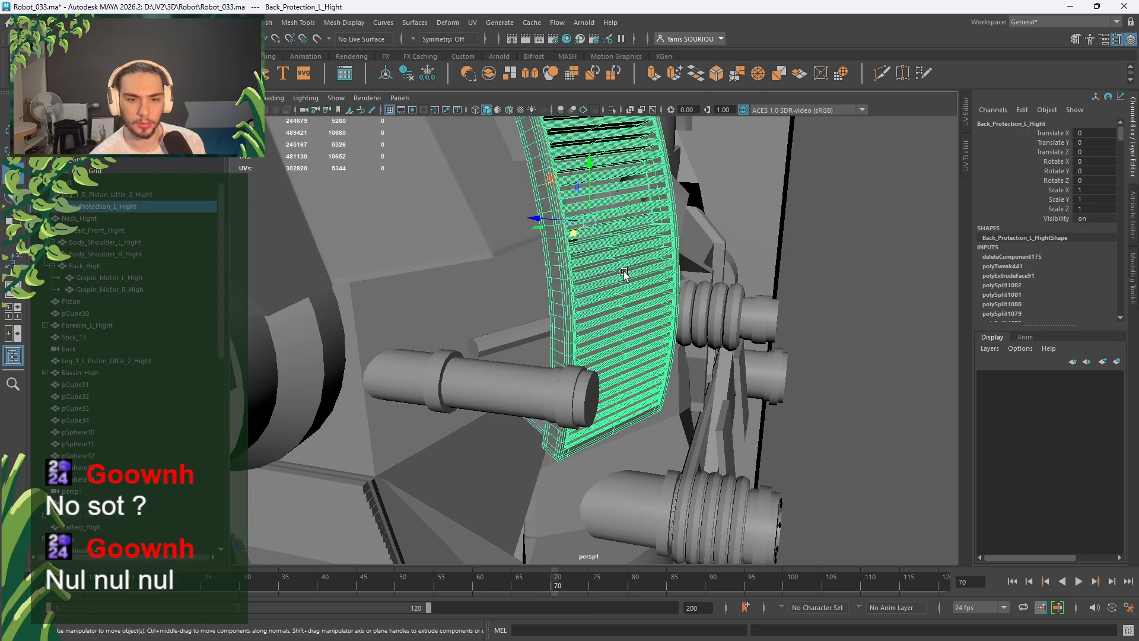
key(3)
click(915, 299)
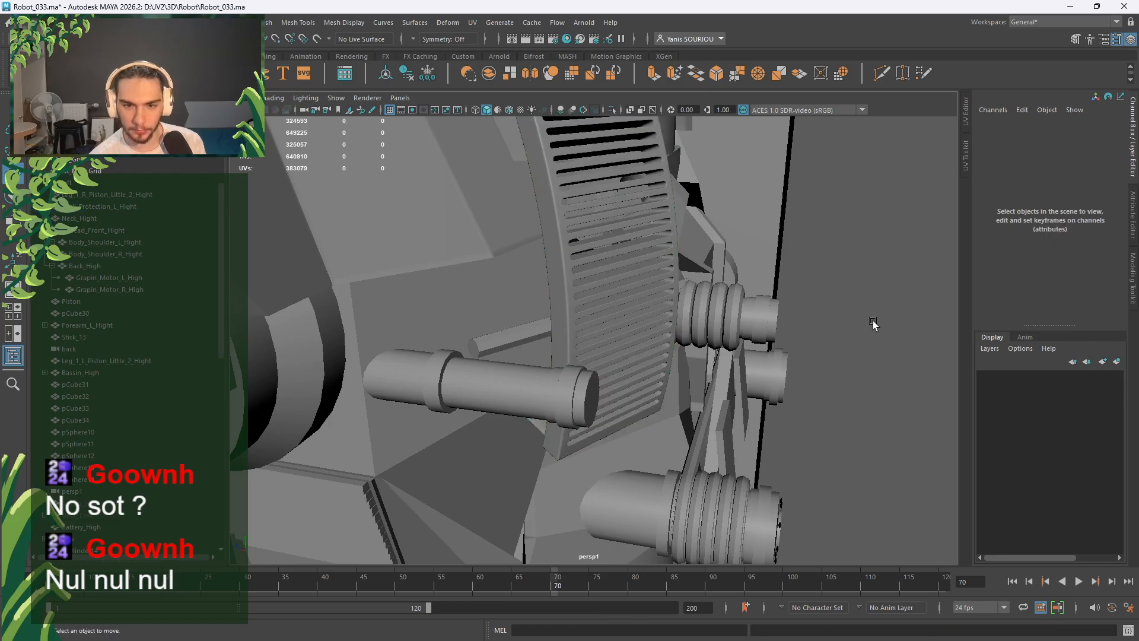
alt+drag(620, 409, 639, 387)
scroll(600, 380, up, 5)
click(611, 380)
key(1)
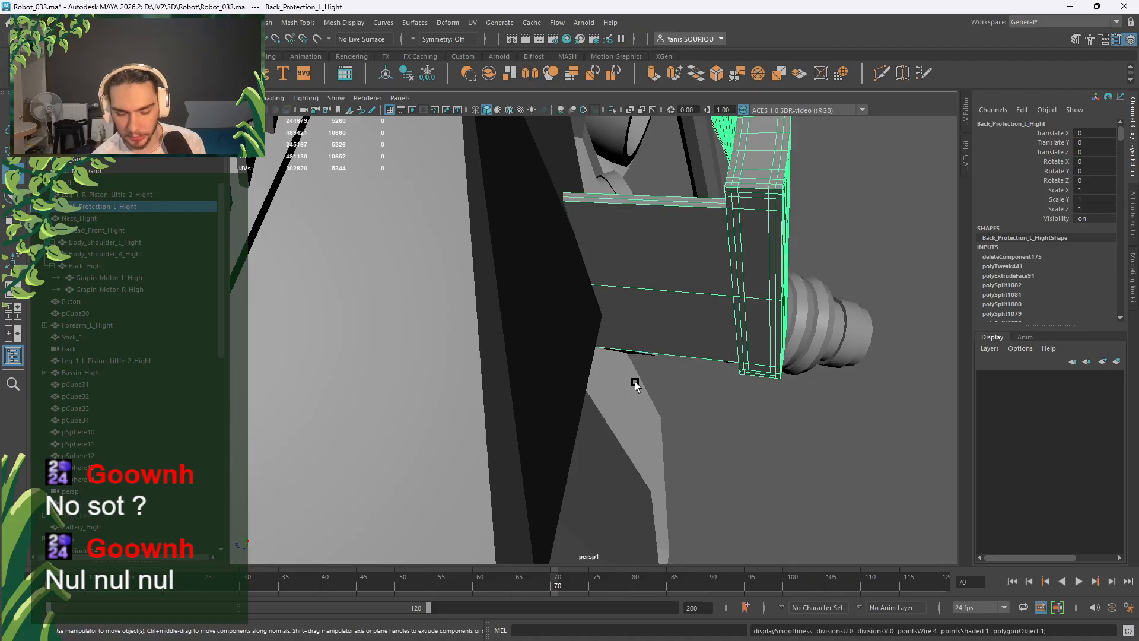
Try to cut a new edge with the Multi-Cut tool where the lower bracket meets the Back_Protection_L_Hight plate.
alt+drag(663, 227, 613, 328)
scroll(548, 338, up, 5)
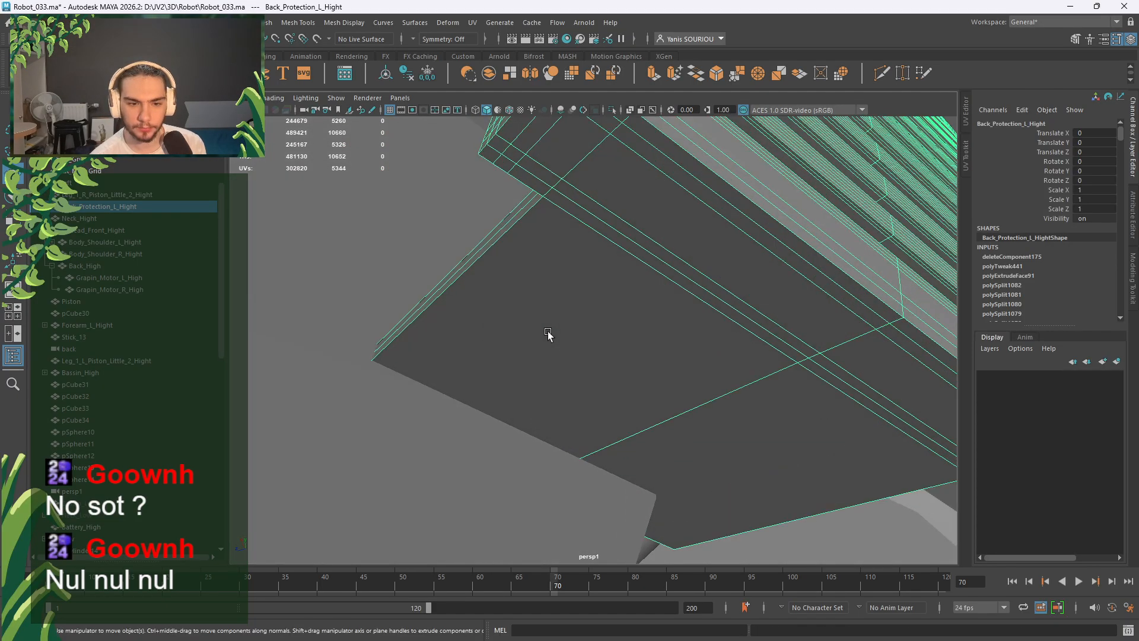
alt+middle_drag(548, 335, 564, 371)
alt+drag(564, 371, 579, 386)
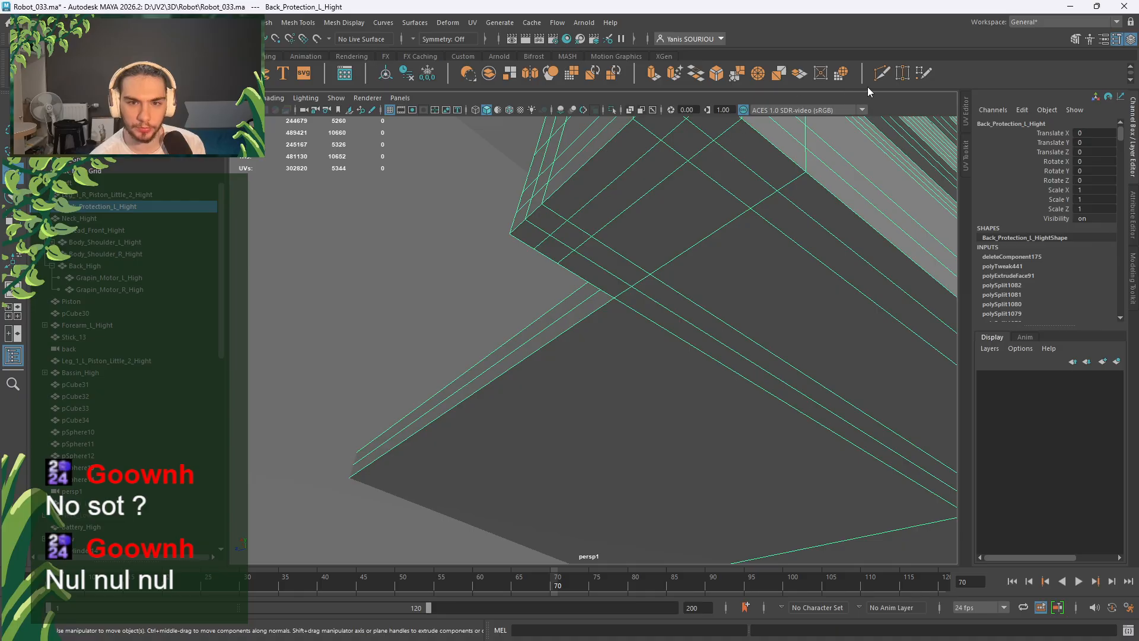
click(882, 73)
click(611, 301)
alt+drag(694, 380, 712, 264)
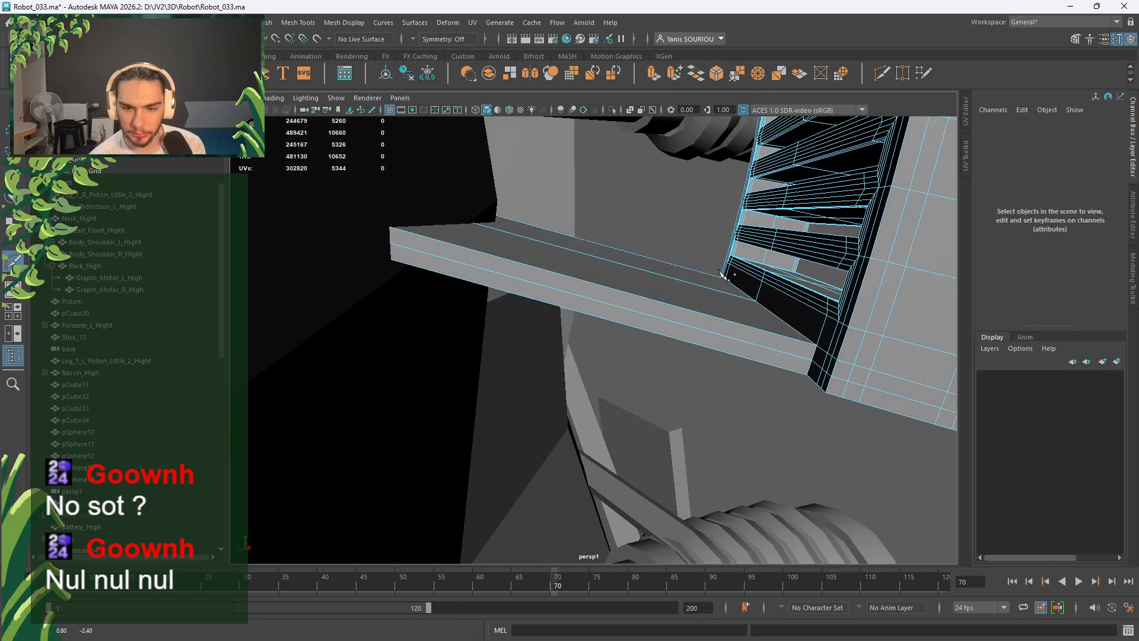
click(714, 271)
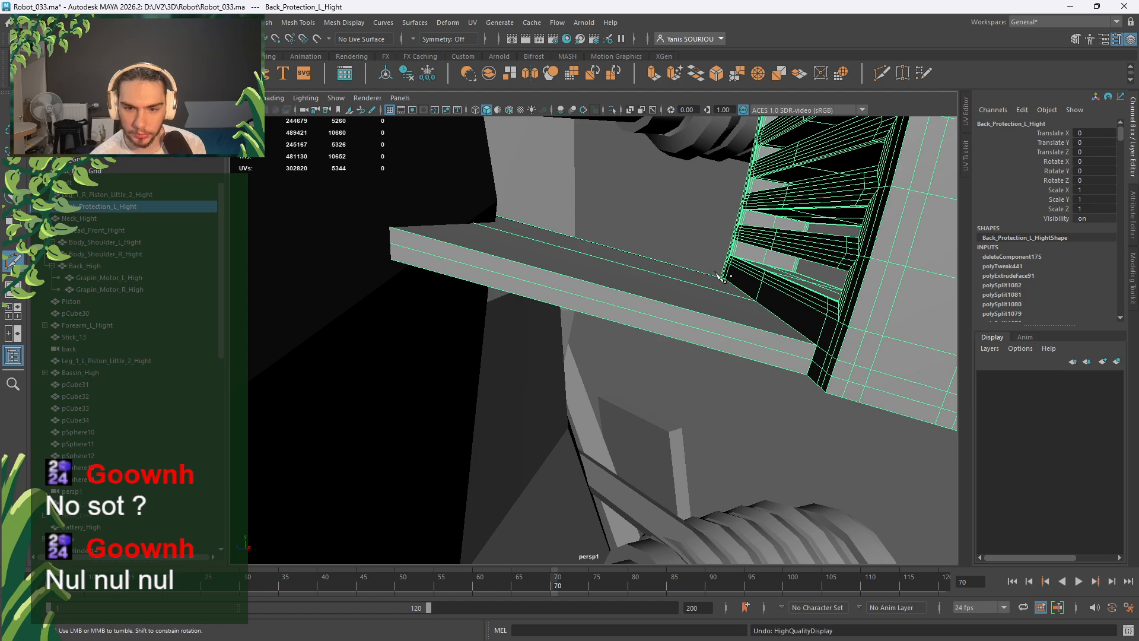
Undo the bracket extrusion on Back_Protection_L_Hight, deselect the plate and bring the whole robot back into view.
key(ctrl+z)
key(ctrl+z)
key(ctrl+z)
key(ctrl+z)
key(ctrl+z)
key(ctrl+z)
key(ctrl+z)
key(ctrl+z)
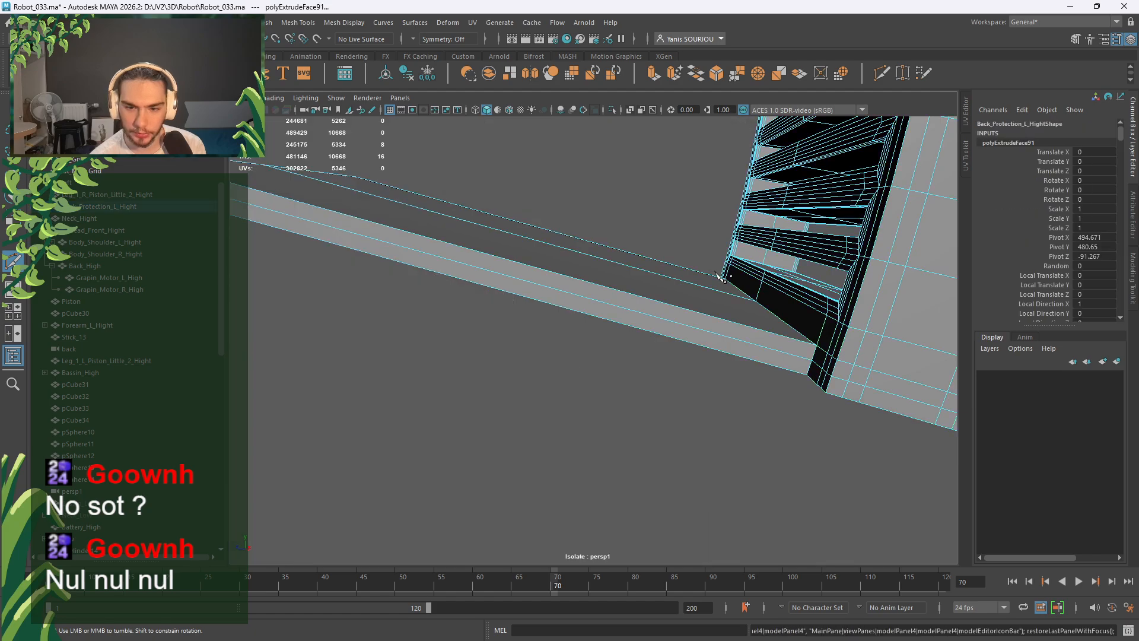
key(ctrl+z)
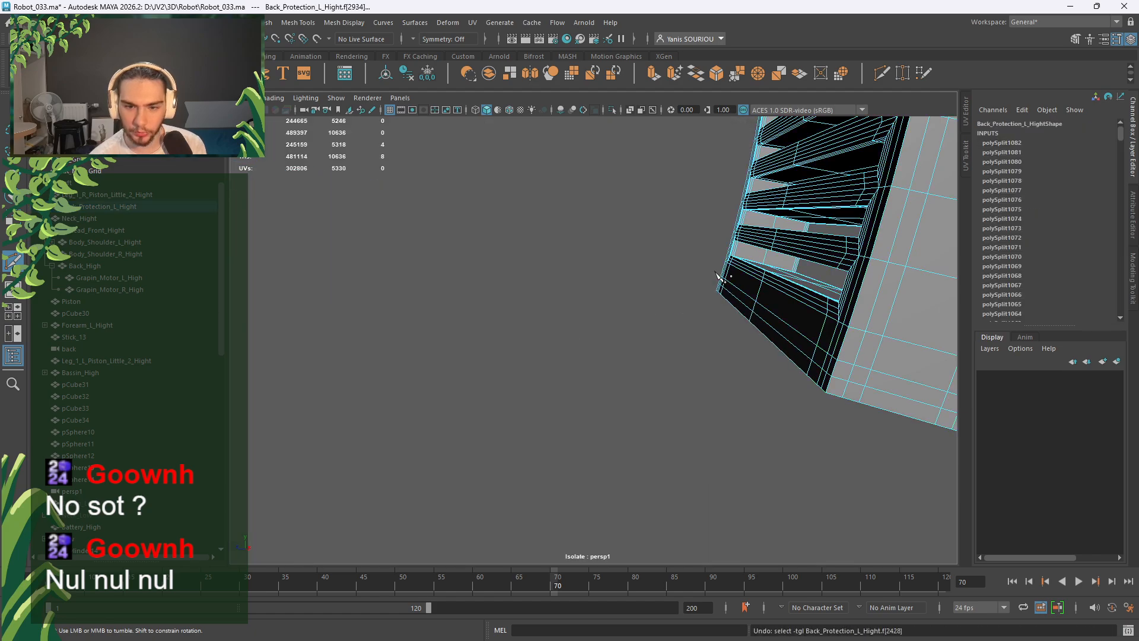
key(w)
scroll(715, 272, down, 8)
right_drag(799, 314, 882, 232)
click(882, 235)
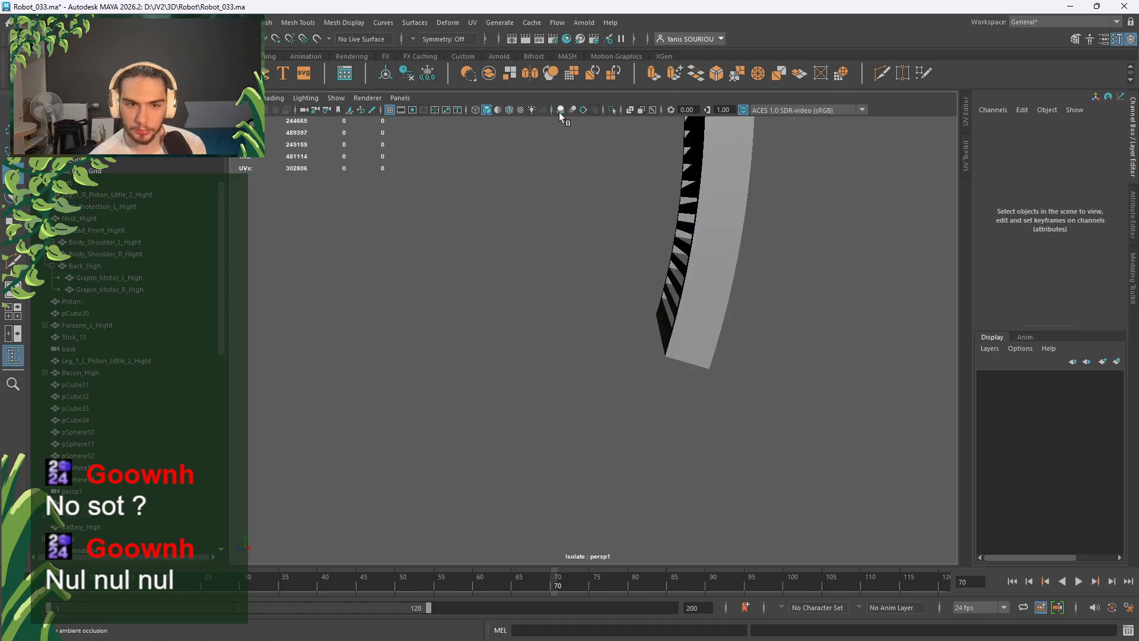
click(613, 111)
click(612, 111)
scroll(764, 252, down, 5)
alt+drag(766, 262, 421, 181)
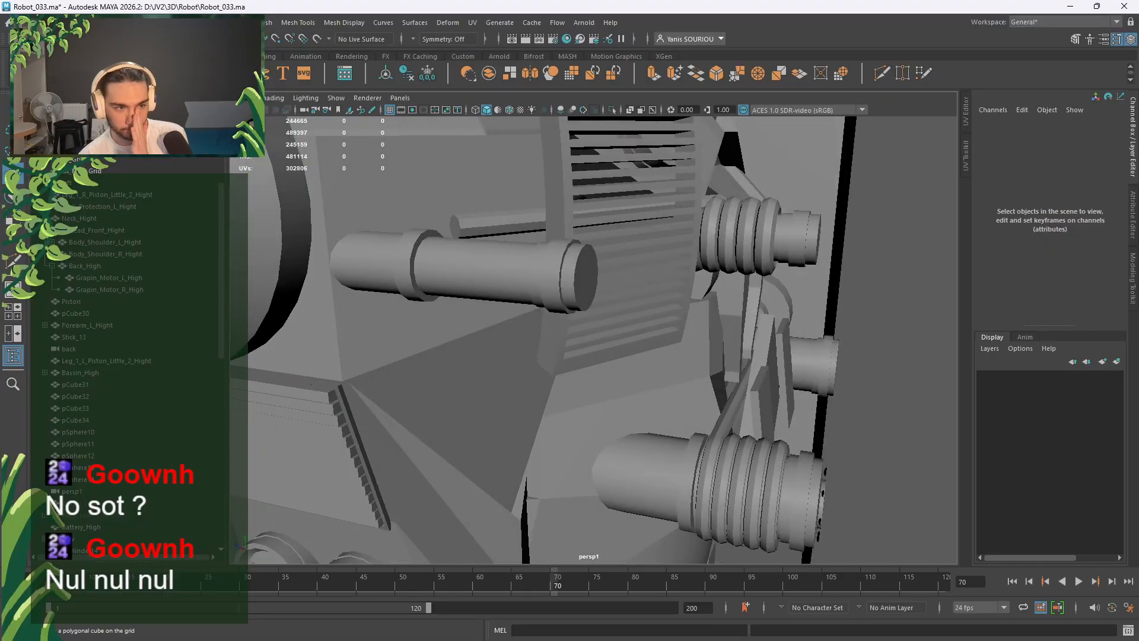
Create a polygon cube, turn on the wireframe overlay and place the cube at the middle of the slatted plate's lower edge.
click(75, 73)
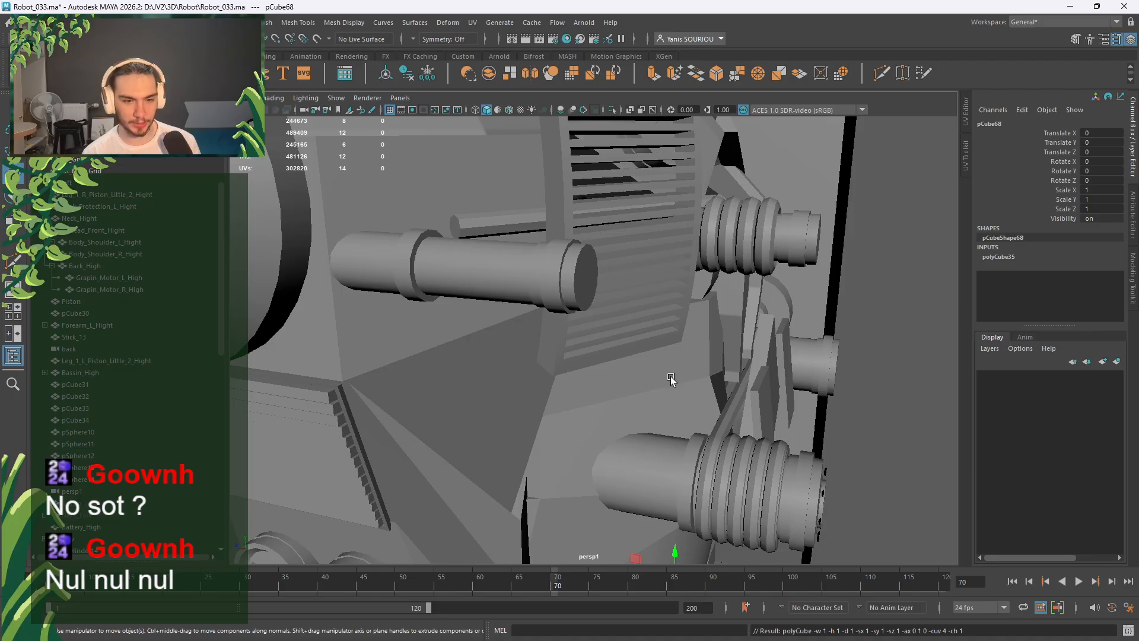
alt+drag(671, 379, 603, 290)
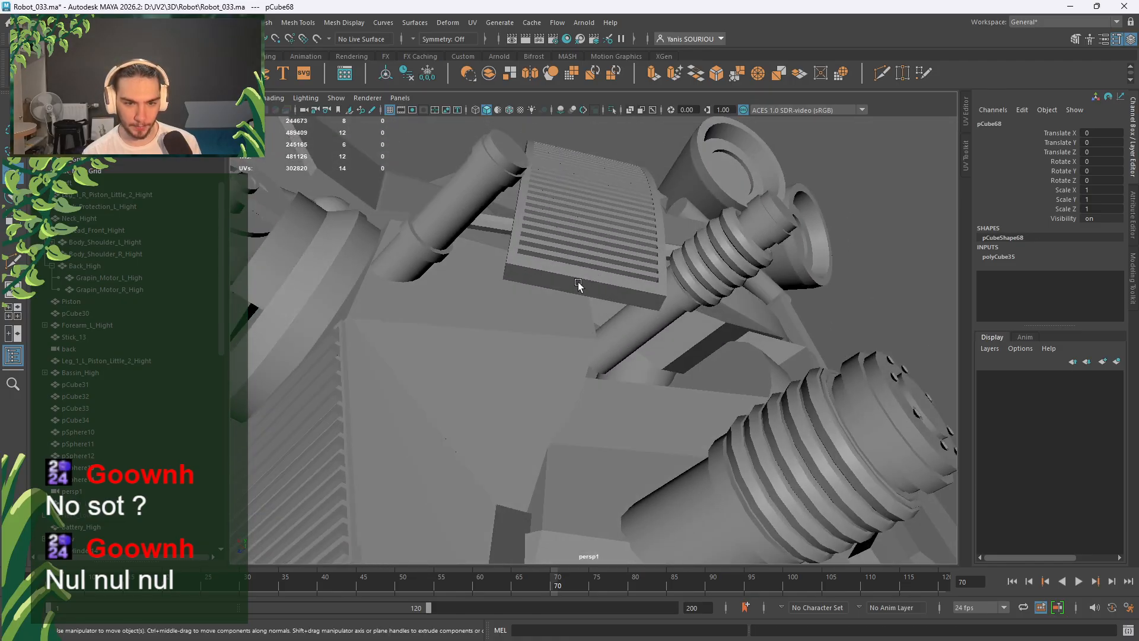
click(509, 110)
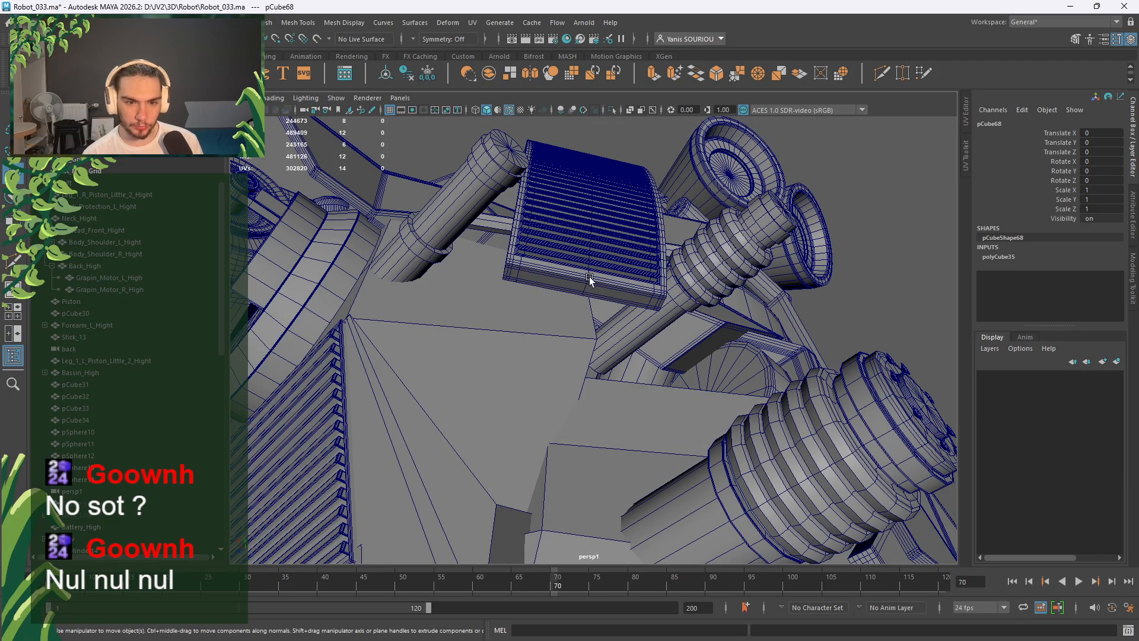
middle_drag(584, 292, 584, 282)
alt+drag(602, 307, 592, 354)
scroll(592, 329, up, 4)
scroll(593, 355, up, 3)
Set the new cube's width to 20, height to 2 and depth to 50, and check its fit under the slatted plate.
click(1017, 257)
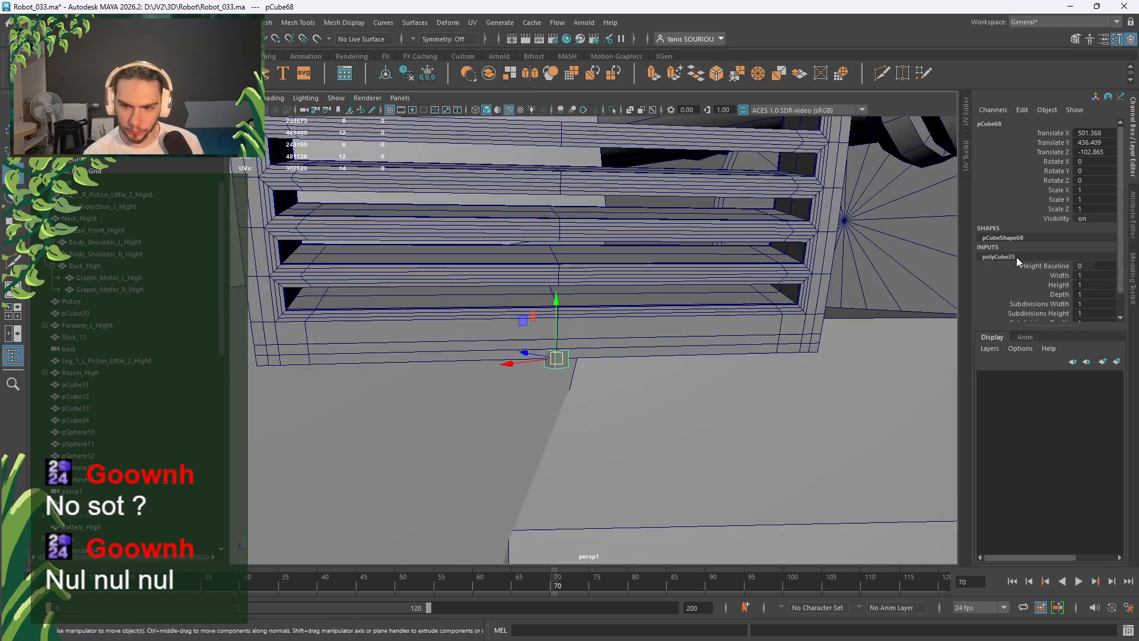
click(1085, 277)
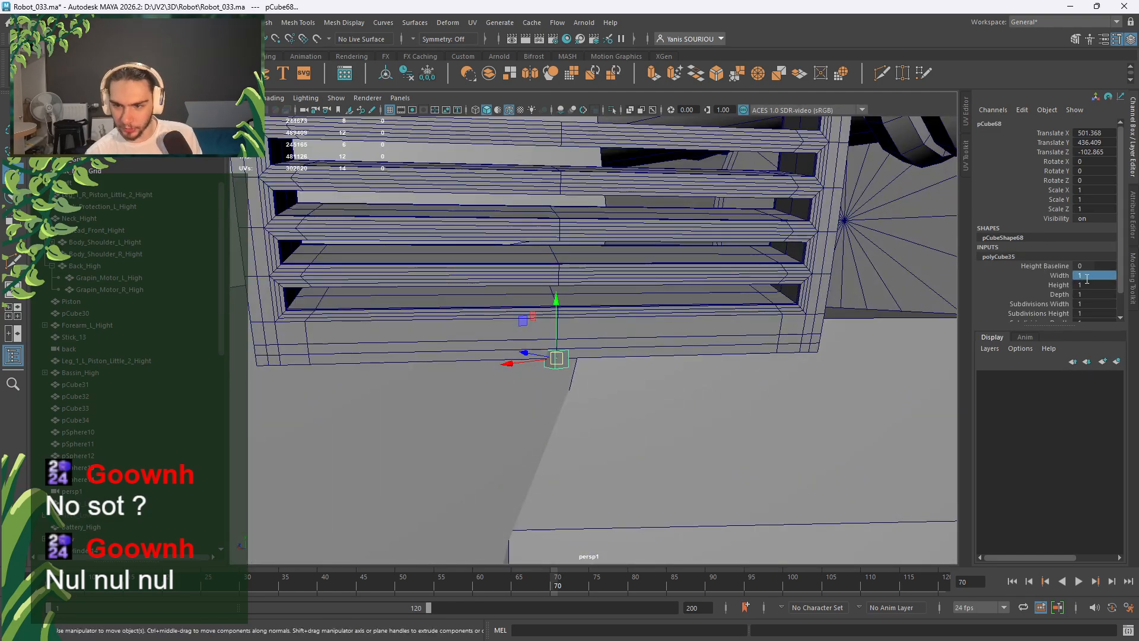
text(20)
key(Return)
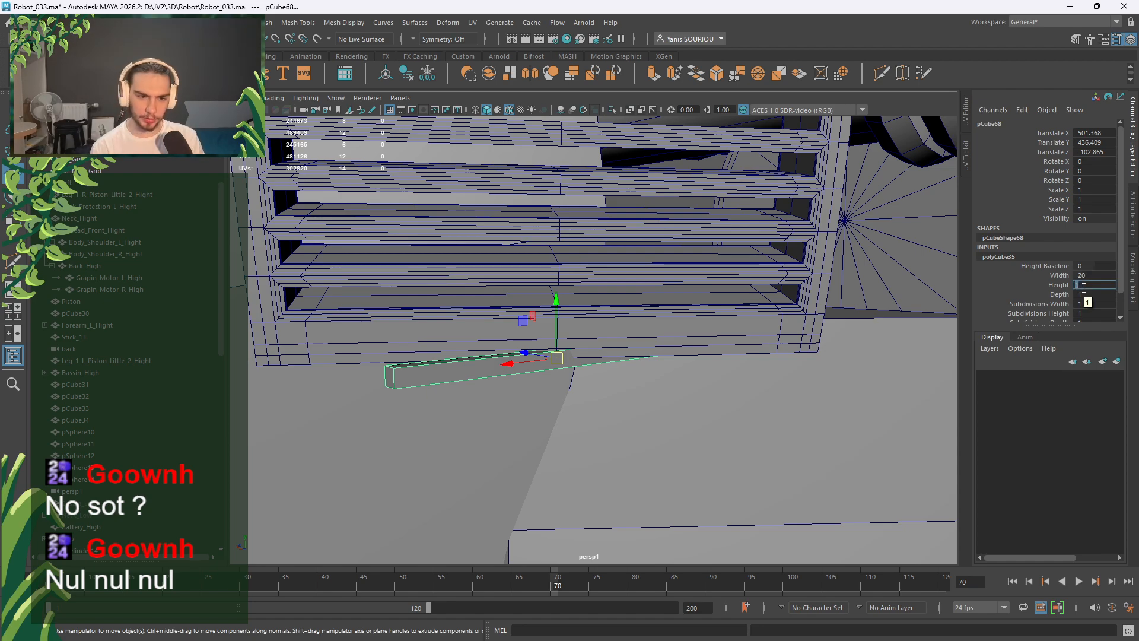
text(2)
key(Return)
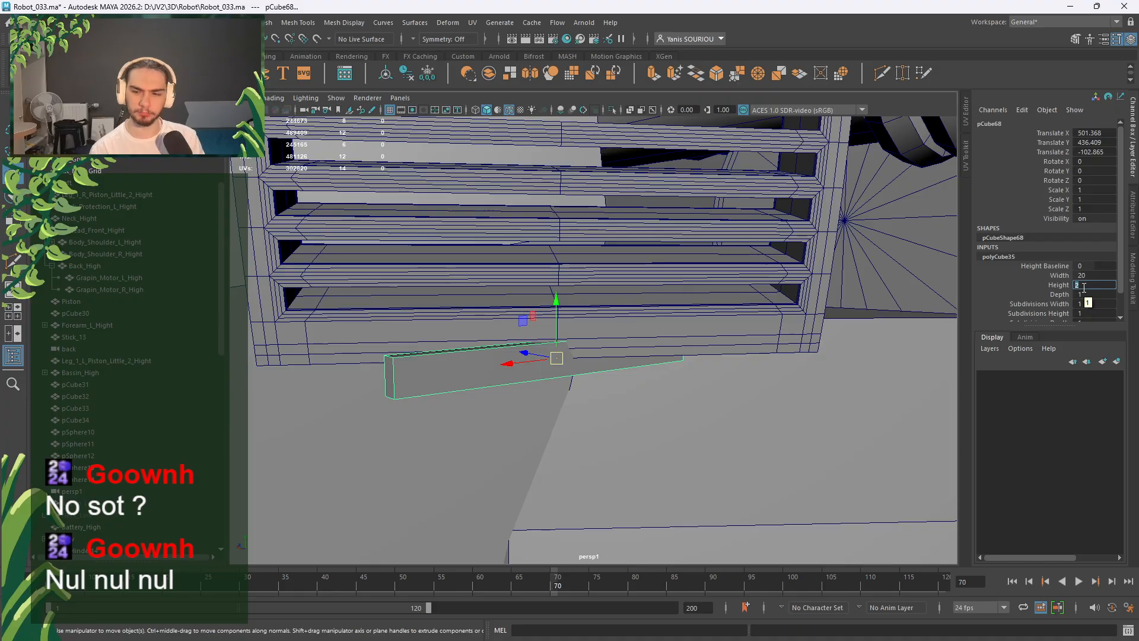
click(1094, 294)
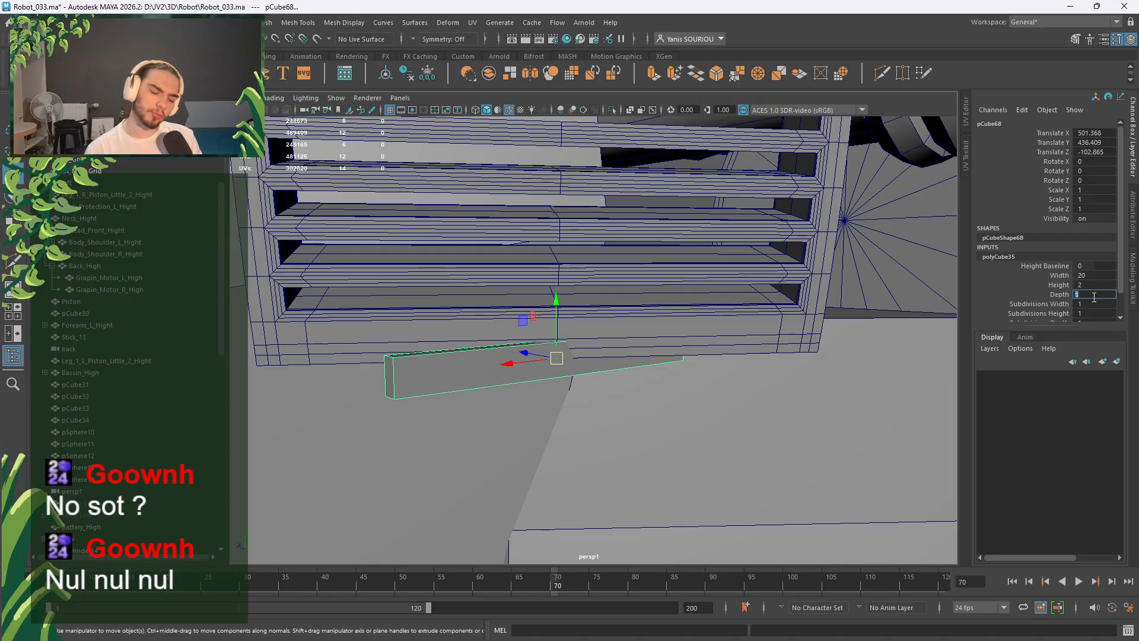
key(Return)
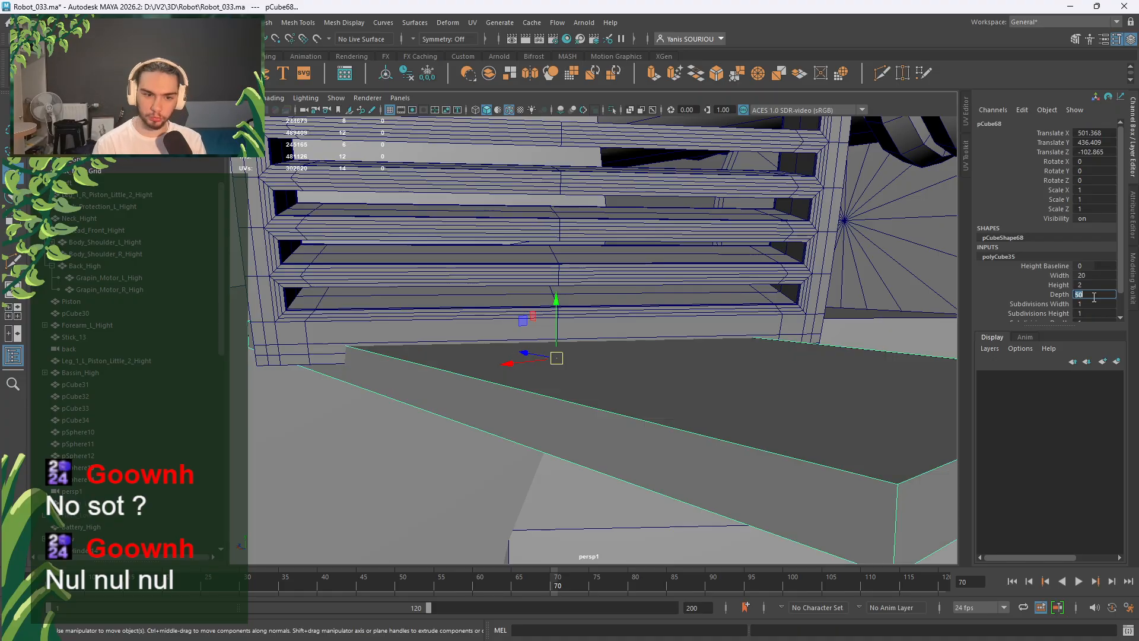
alt+drag(611, 343, 681, 379)
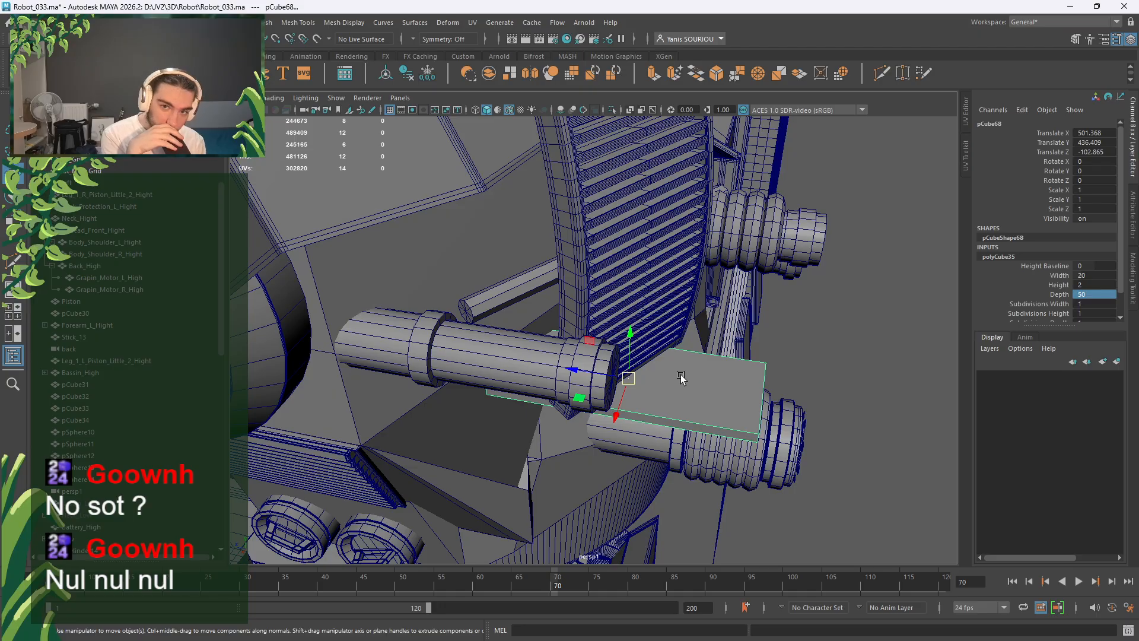
alt+drag(618, 291, 651, 387)
right_drag(652, 301, 651, 336)
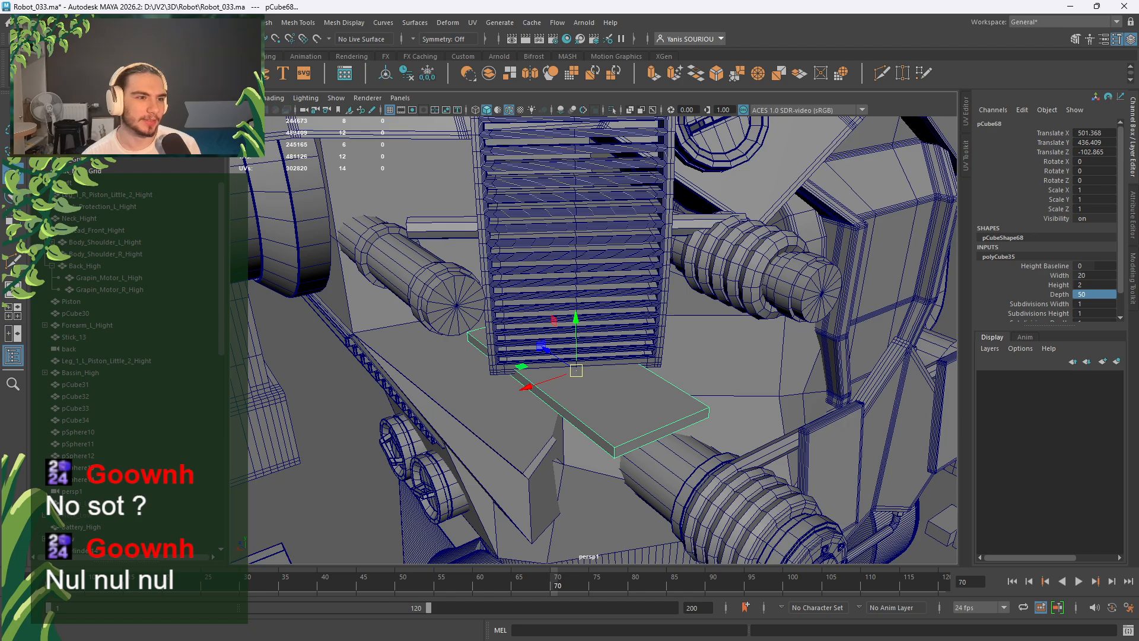
Try to align the cube to the slatted plate's lower edge with the Snap Together tool.
click(137, 22)
click(169, 180)
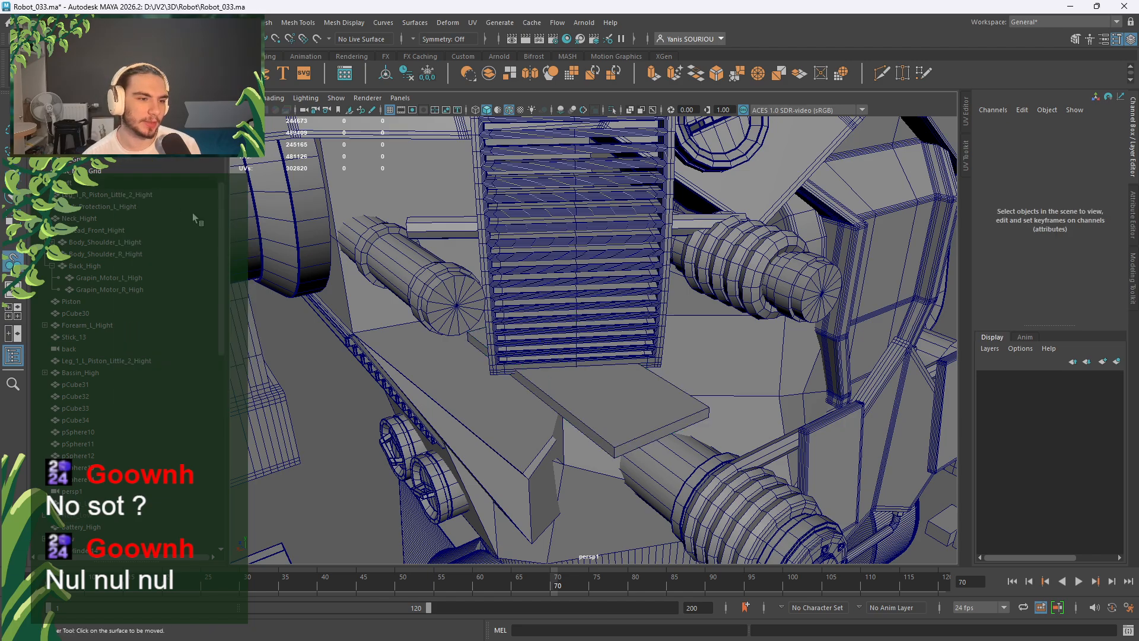
alt+drag(545, 365, 524, 345)
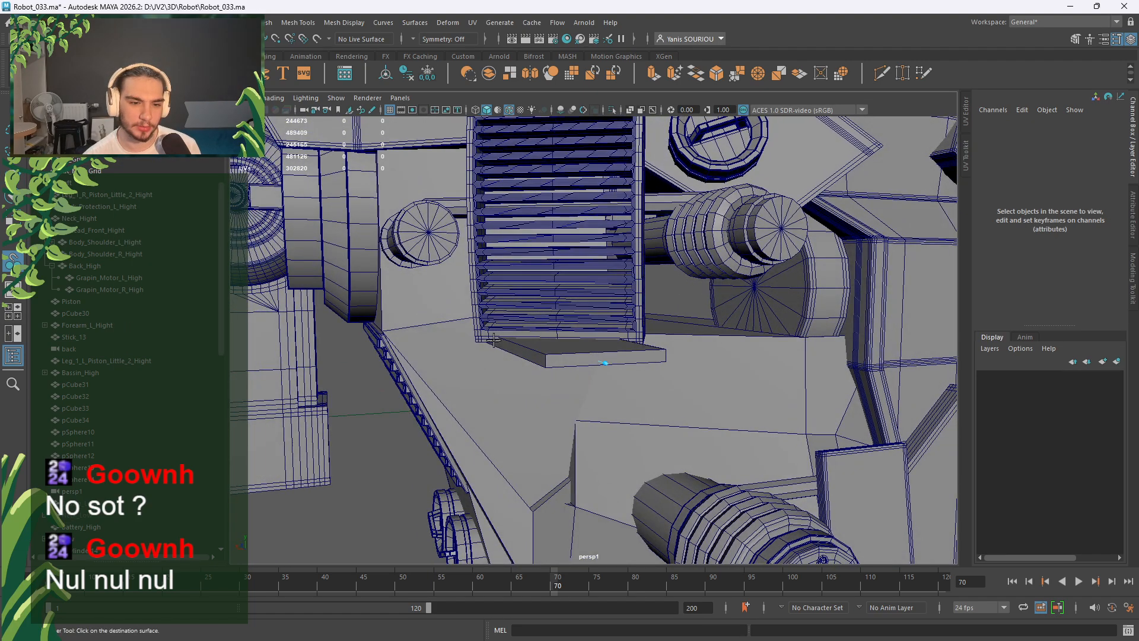
scroll(531, 339, up, 4)
click(534, 334)
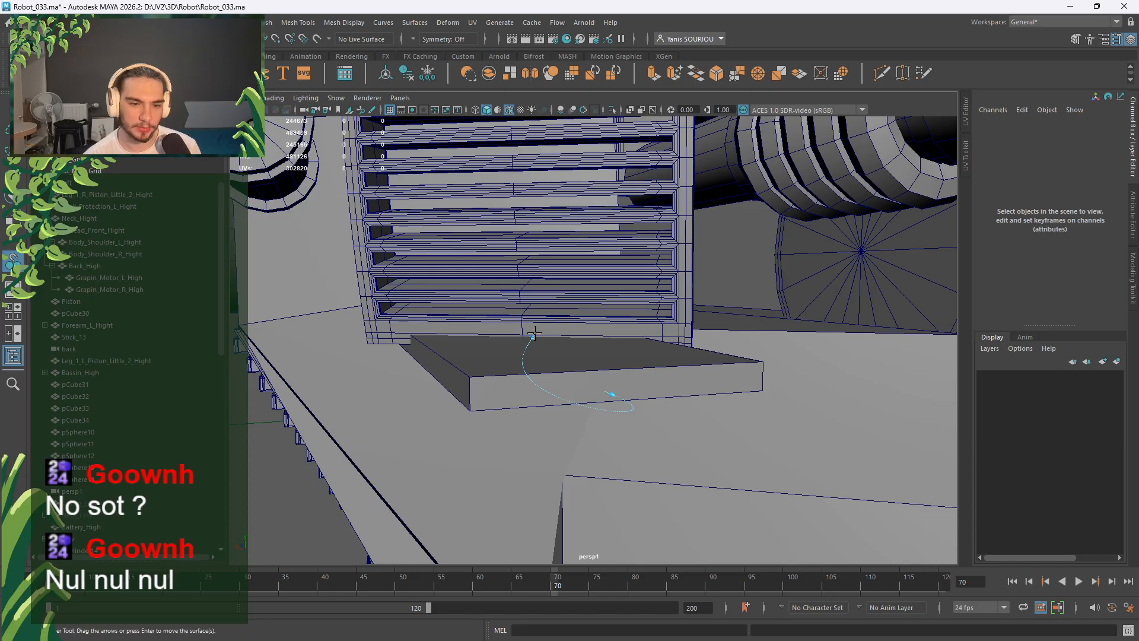
key(Return)
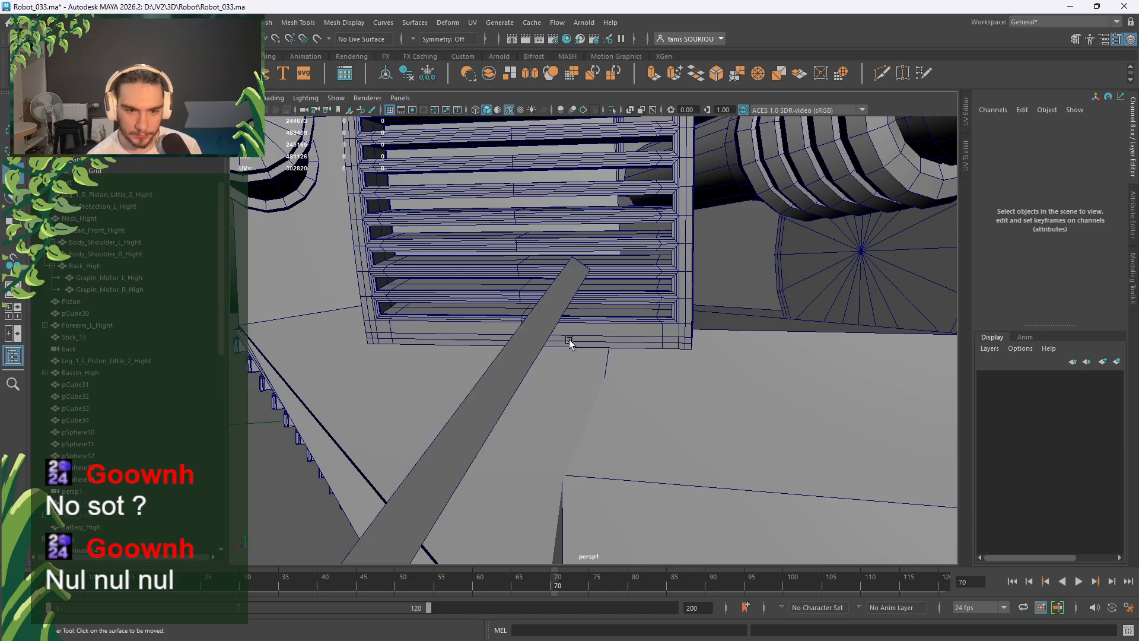
Try to rotate and reposition the snapped cube by hand so it lines up with the slatted plate's lower edge.
scroll(572, 343, down, 5)
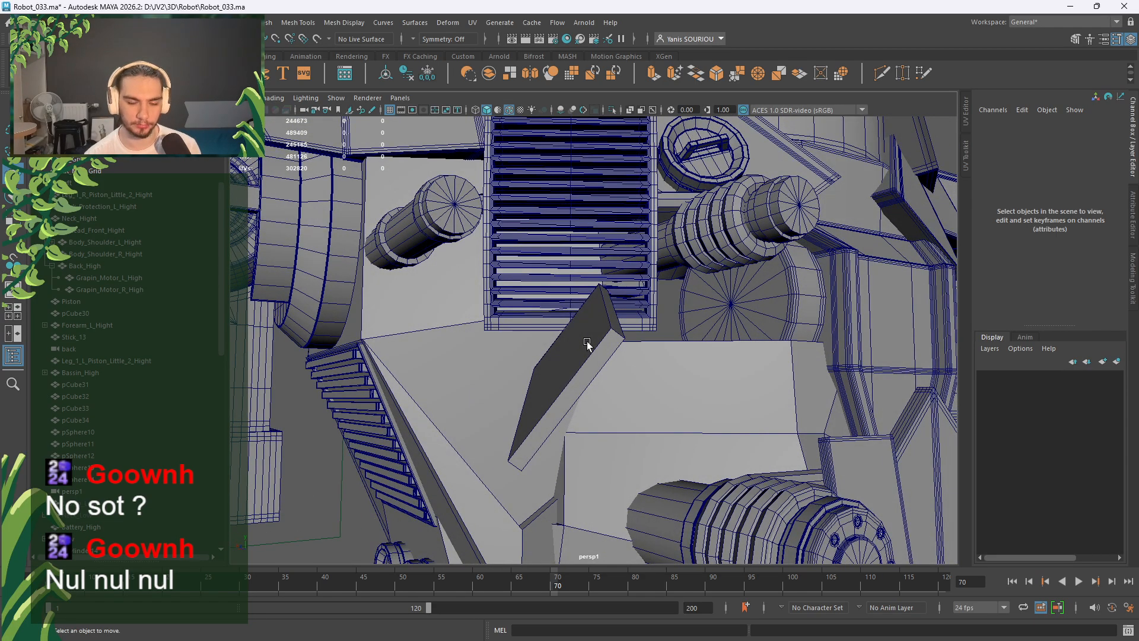
click(587, 344)
key(e)
drag(588, 320, 630, 371)
scroll(556, 339, up, 5)
alt+drag(679, 462, 665, 467)
key(w)
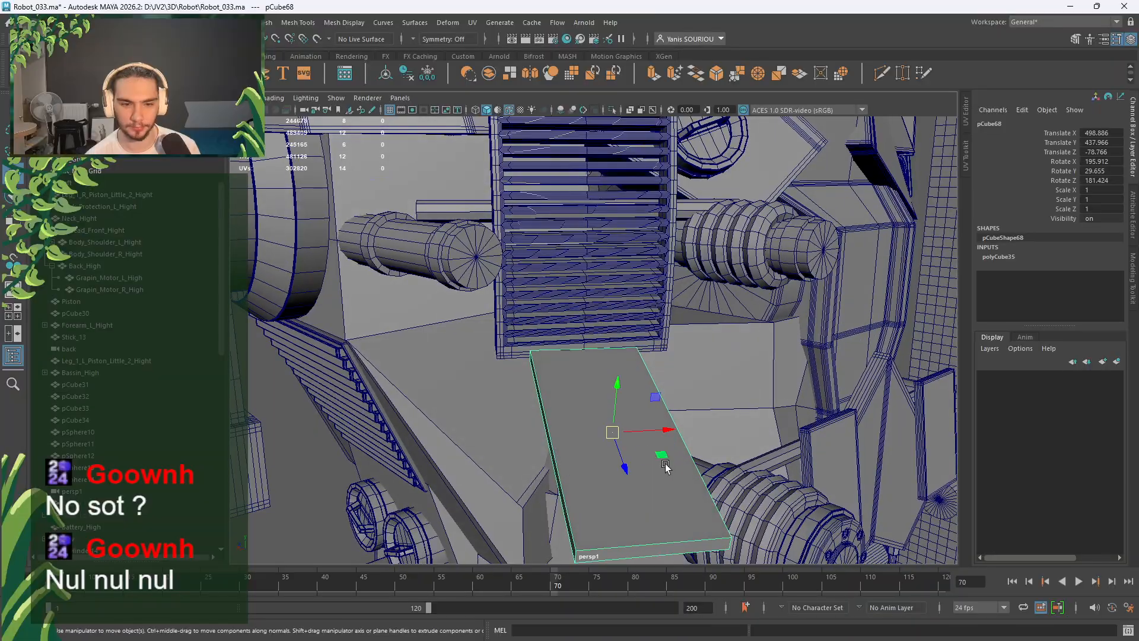
Undo the manual rotation and the snapping of the cube.
key(Delete)
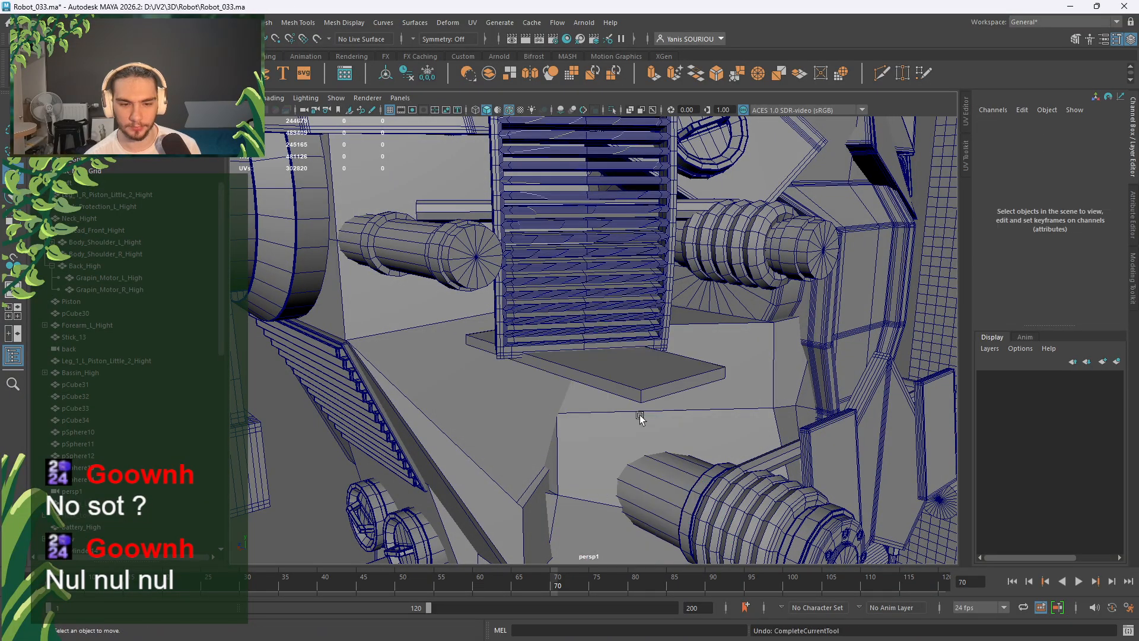
alt+drag(639, 415, 581, 411)
key(ctrl+z)
Rotate the cube around its vertical axis to line up with the slatted plate, setting Rotate Y to -30.
key(e)
double_click(1111, 171)
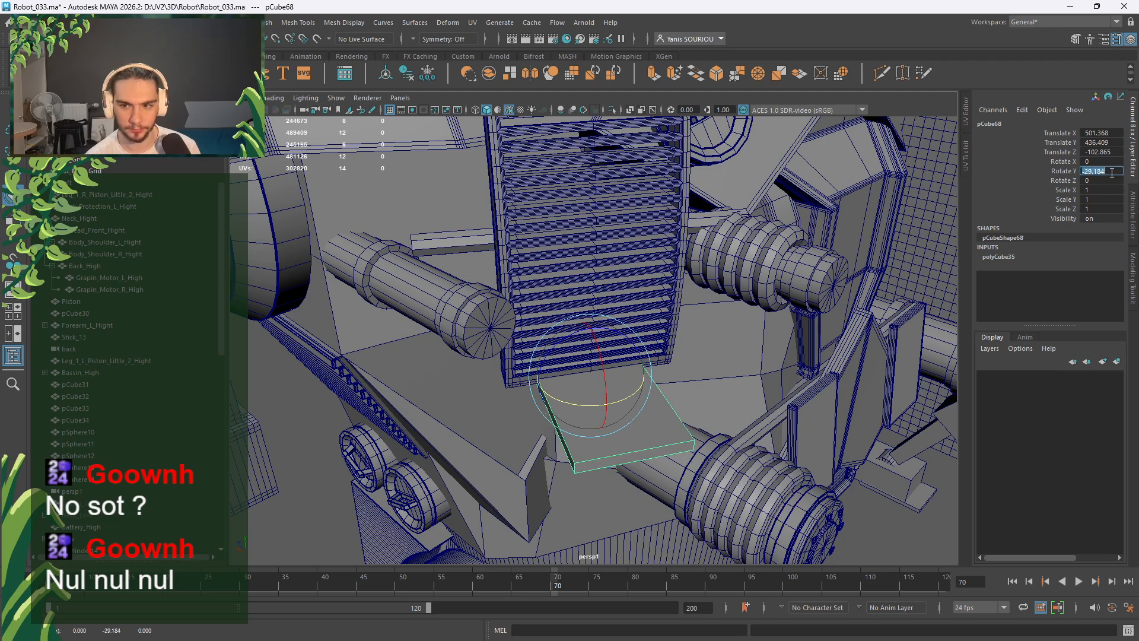
text(-30)
key(Return)
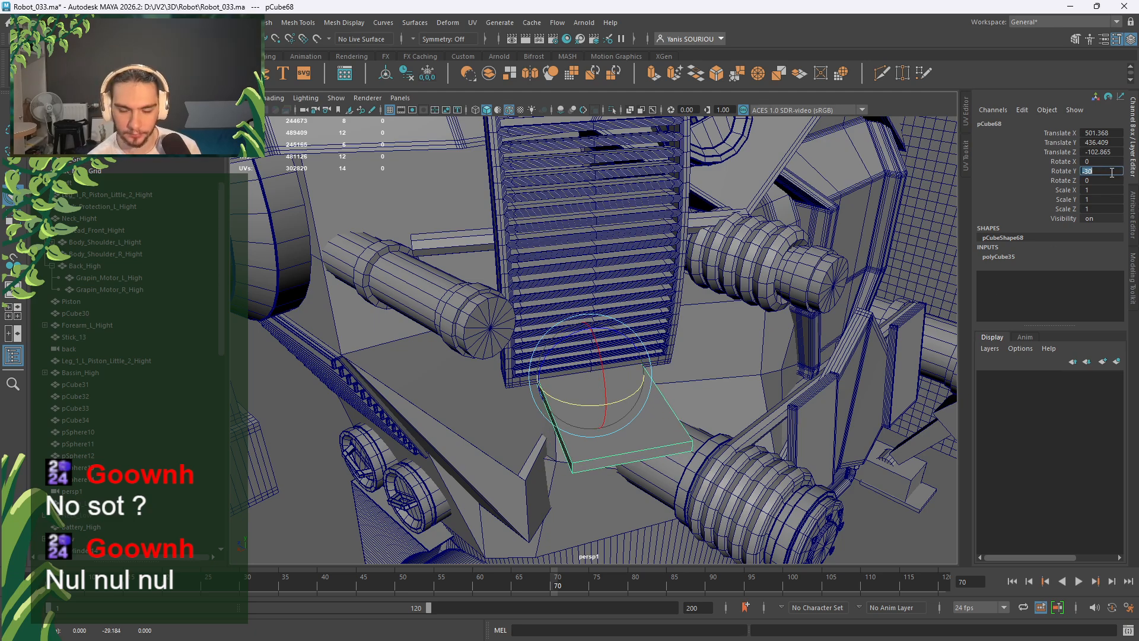
alt+drag(640, 443, 651, 410)
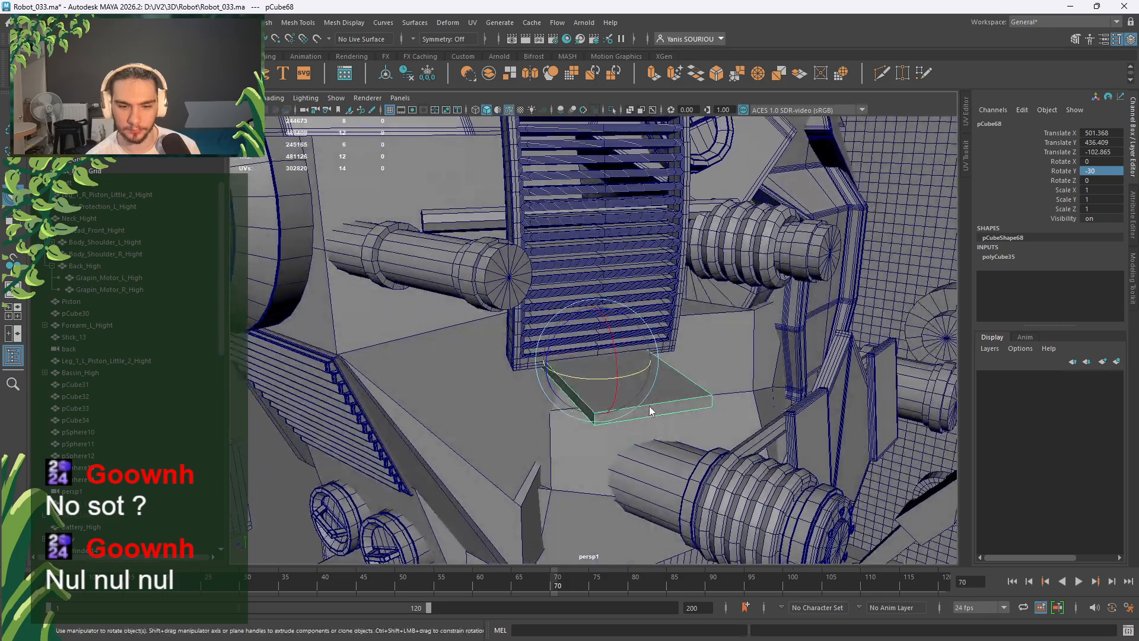
Select the two end faces of the cube, on the outer side and inside the body, and delete them.
right_drag(656, 339, 651, 393)
click(652, 394)
alt+drag(675, 415, 497, 413)
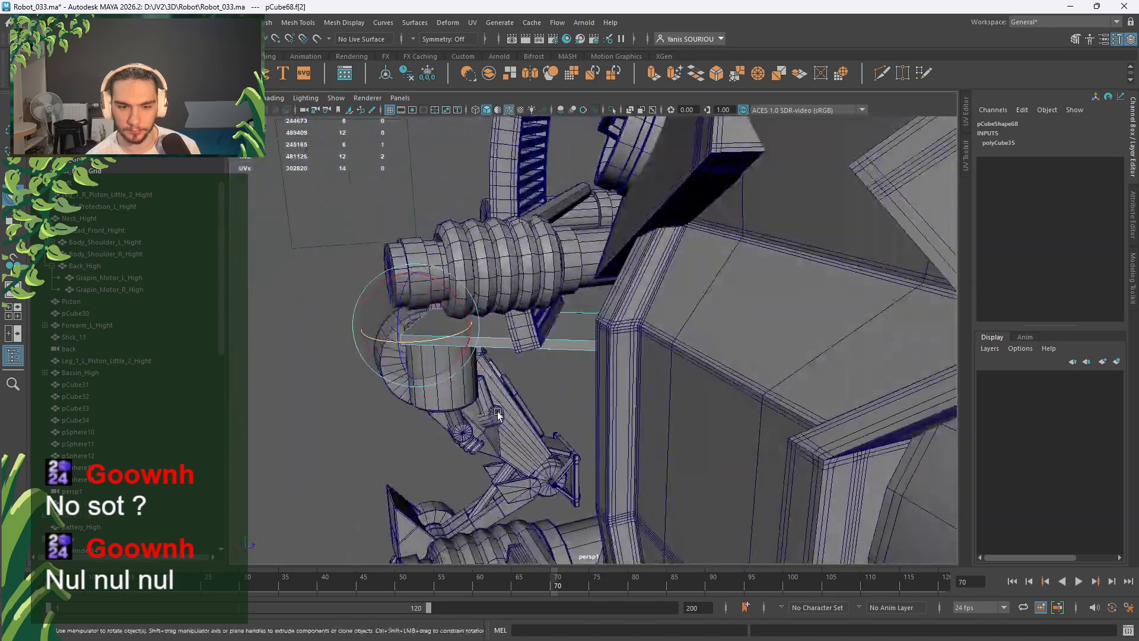
alt+right_drag(497, 414, 613, 394)
mouse_move(613, 394)
alt+mouse_down()
mouse_move(537, 394)
mouse_move(623, 386)
alt+mouse_up()
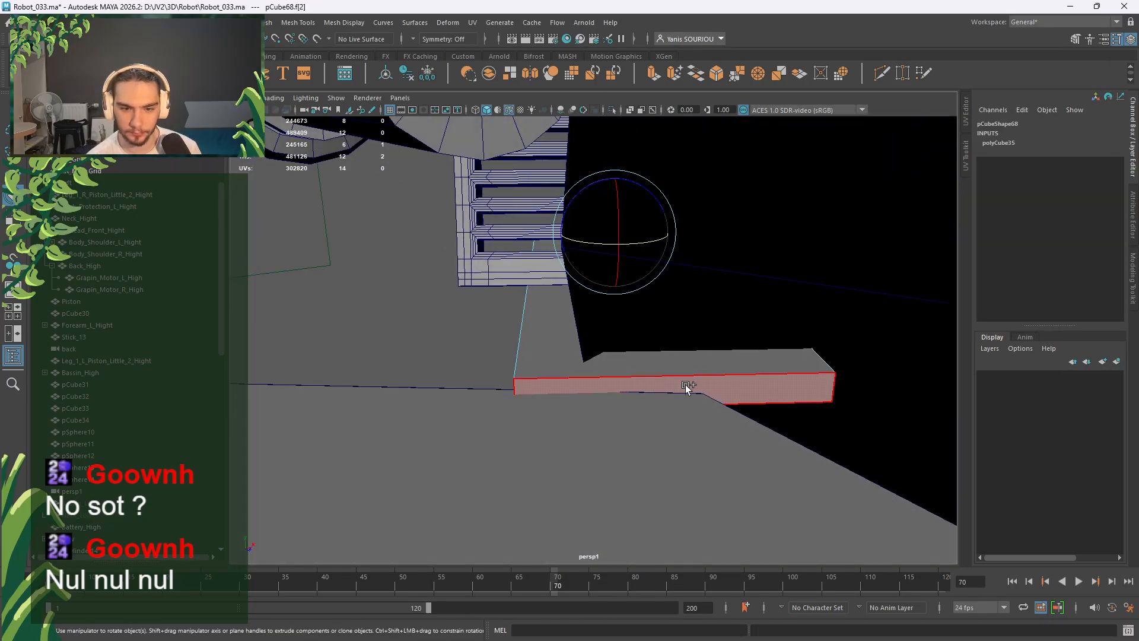
shift+click(777, 393)
key(Delete)
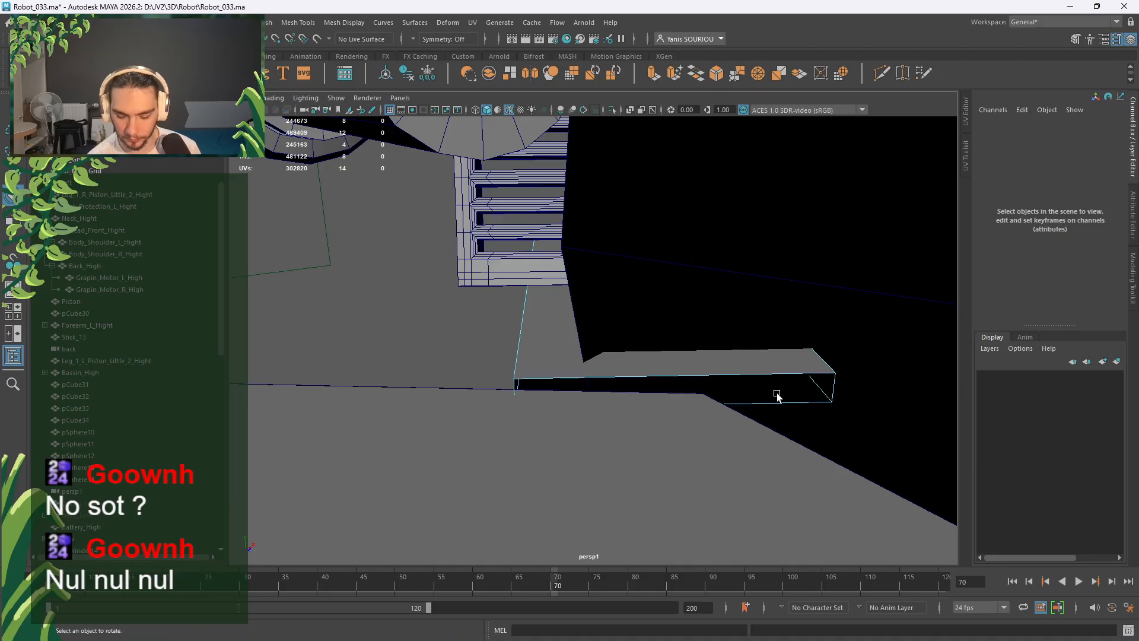
Move the open-ended cube into the body beneath the slatted plate, to about X 490.4 and Z -83.9.
key(w)
alt+drag(529, 357, 546, 305)
right_drag(546, 305, 590, 288)
key(f)
drag(569, 332, 640, 340)
alt+drag(636, 383, 635, 368)
Tilt the bracket under the slatted plate by setting its Rotate X to -15.
key(e)
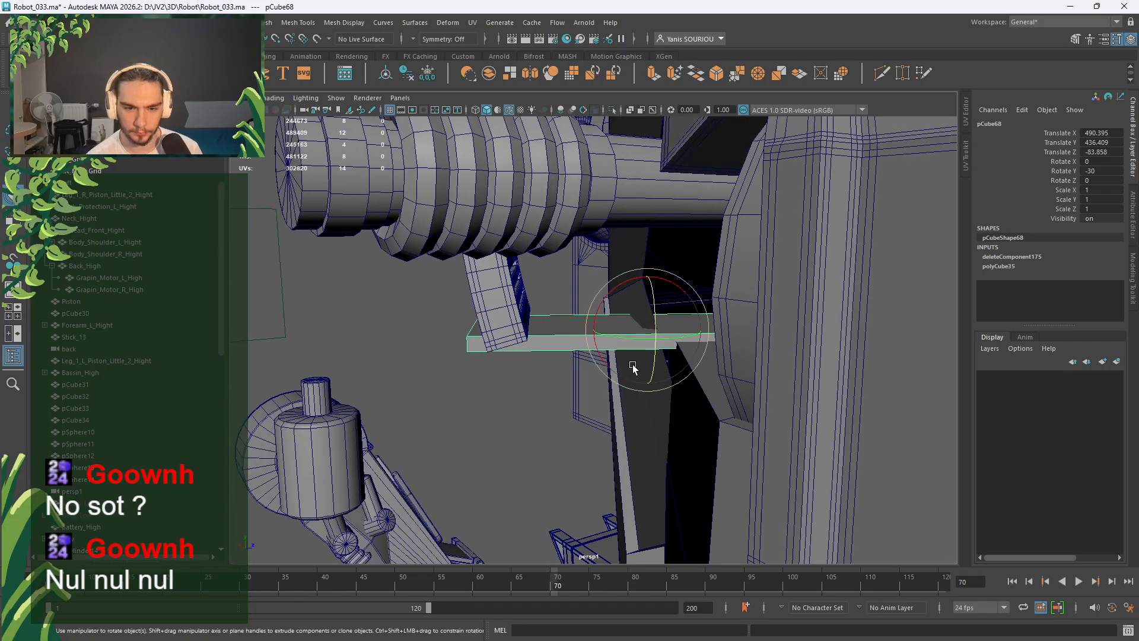
drag(617, 299, 955, 188)
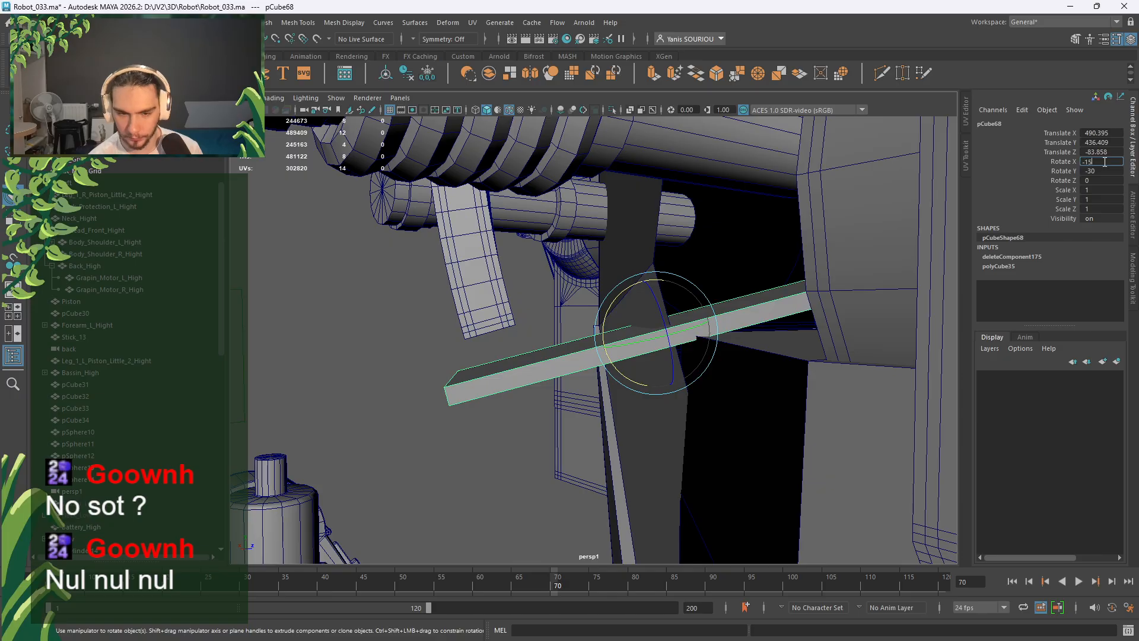
key(Return)
Move the tilted bracket so it joins the slatted plate's lower end to the body, and check the fit from several sides.
key(w)
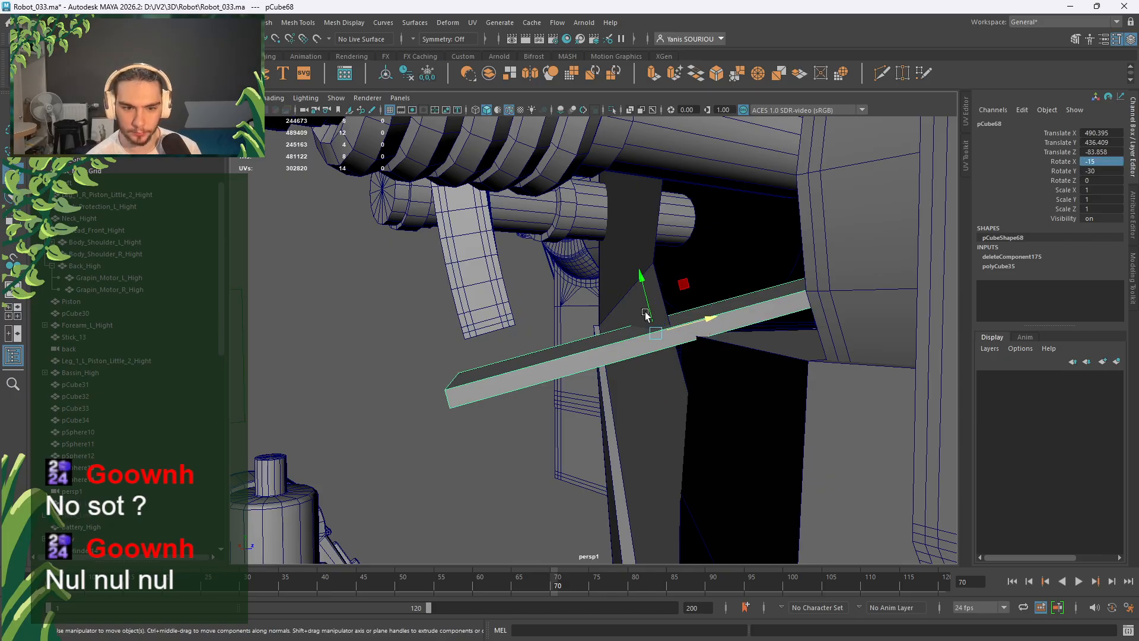
drag(642, 313, 733, 319)
scroll(712, 273, up, 3)
alt+drag(718, 269, 745, 262)
drag(794, 155, 812, 180)
alt+drag(735, 198, 858, 237)
scroll(798, 247, down, 3)
alt+drag(736, 267, 605, 274)
drag(469, 262, 579, 301)
scroll(577, 265, down, 3)
Duplicate the bracket, raise the copy to about Y 475 behind the slatted plate and set its Rotate X to 15.
key(ctrl+d)
drag(613, 255, 603, 207)
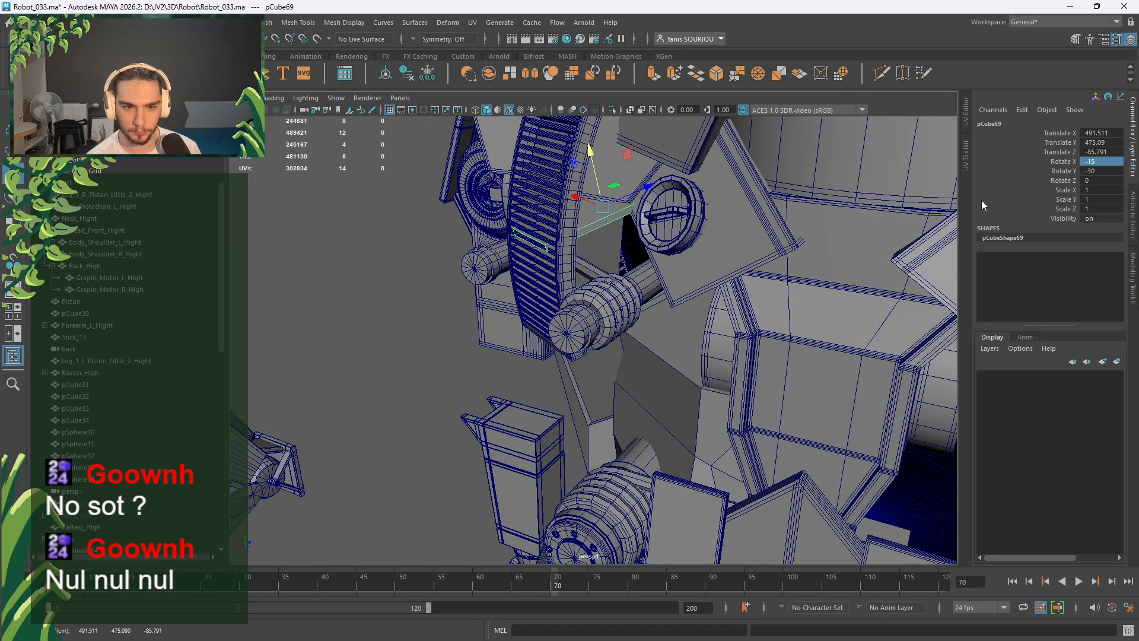
click(1100, 160)
text(15)
key(Return)
Move the bracket copy up to the slatted plate's upper end, at about X 485.5, Y 520.1, Z -75.3.
alt+drag(648, 298, 632, 376)
alt+middle_drag(636, 292, 577, 367)
drag(563, 370, 597, 174)
alt+drag(597, 175, 659, 249)
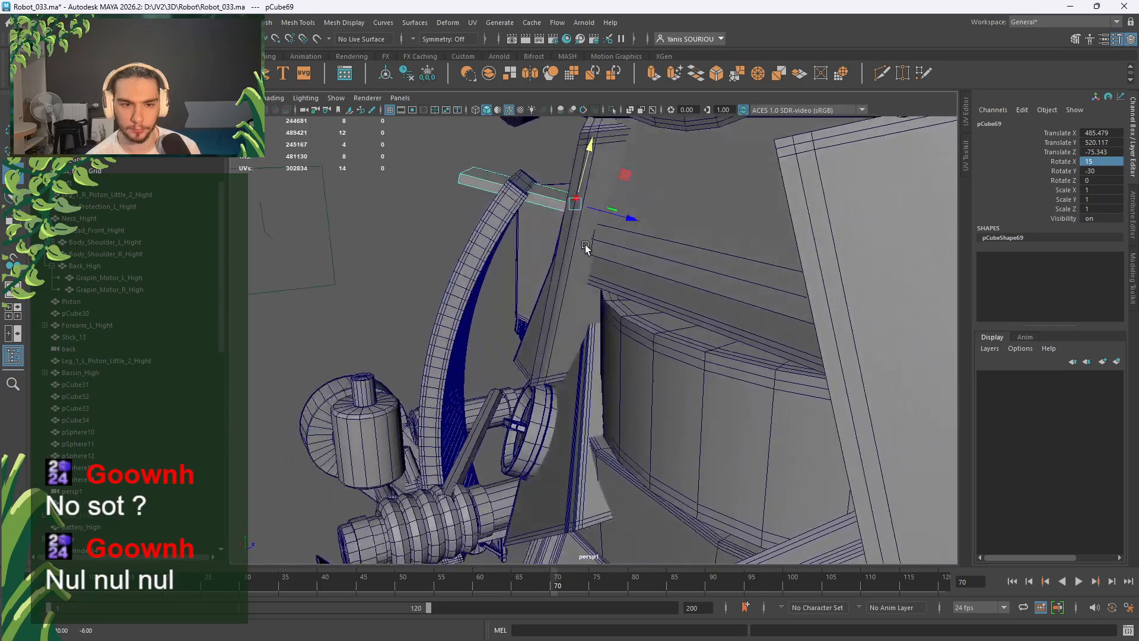
Try tilts of 30 and 45 on the upper bracket, and set its Rotate X to 40.
click(1092, 162)
text(30)
key(Return)
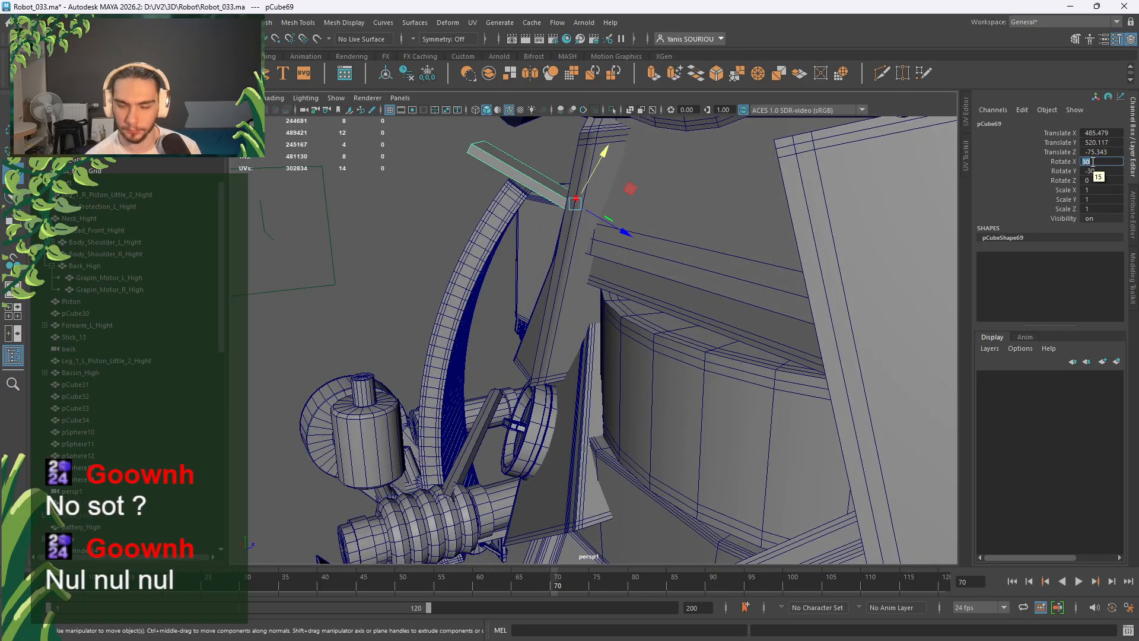
text(45)
key(Return)
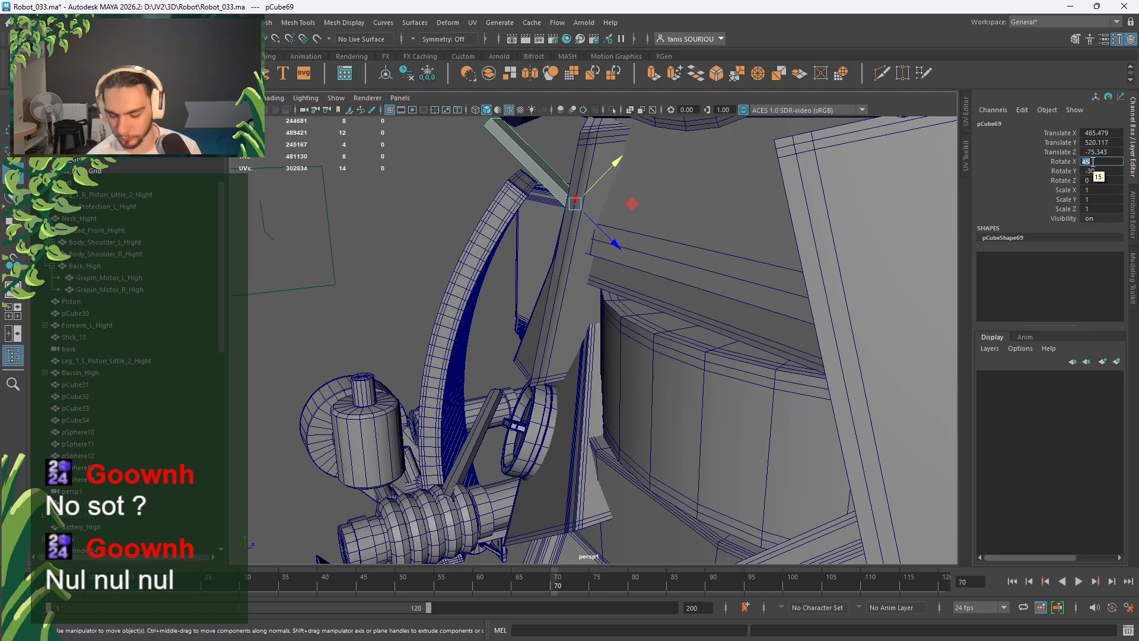
text(40)
key(Return)
Move the upper bracket to about X 482.5, Y 508.7, Z -70.2 so it joins the plate's upper end to the body.
alt+middle_drag(601, 155, 623, 249)
scroll(620, 267, up, 5)
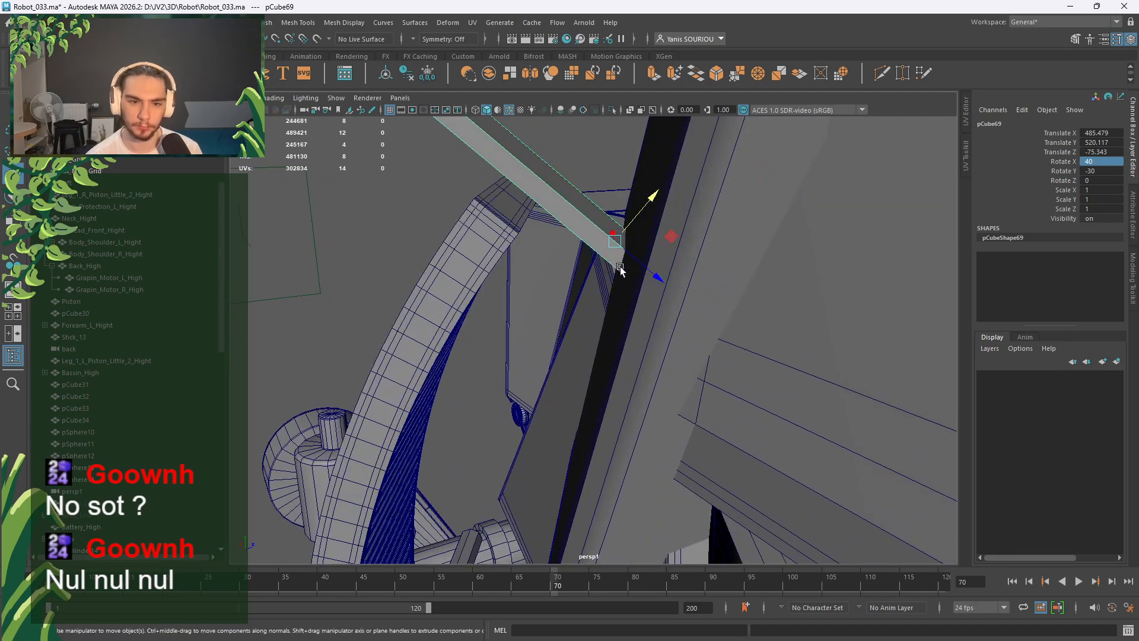
drag(641, 208, 601, 256)
alt+drag(543, 266, 614, 292)
alt+drag(648, 306, 528, 403)
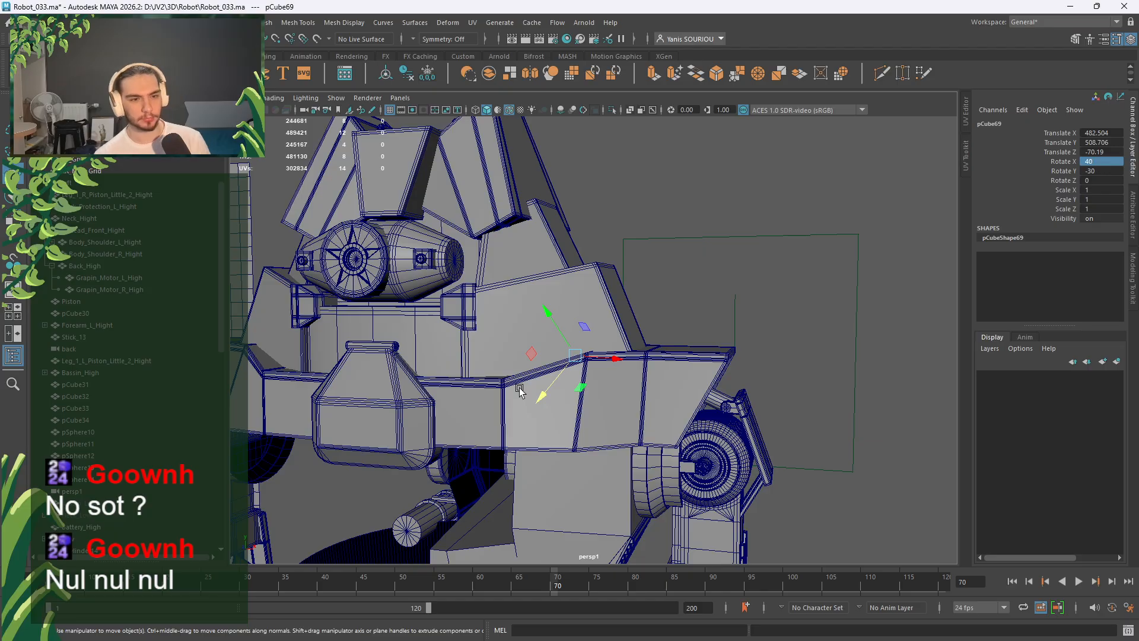
Examine the whole robot from the front, and the thumb and finger segments of its right hand up close.
scroll(519, 389, down, 5)
alt+middle_drag(412, 388, 854, 380)
alt+middle_drag(720, 393, 644, 387)
scroll(644, 387, down, 1)
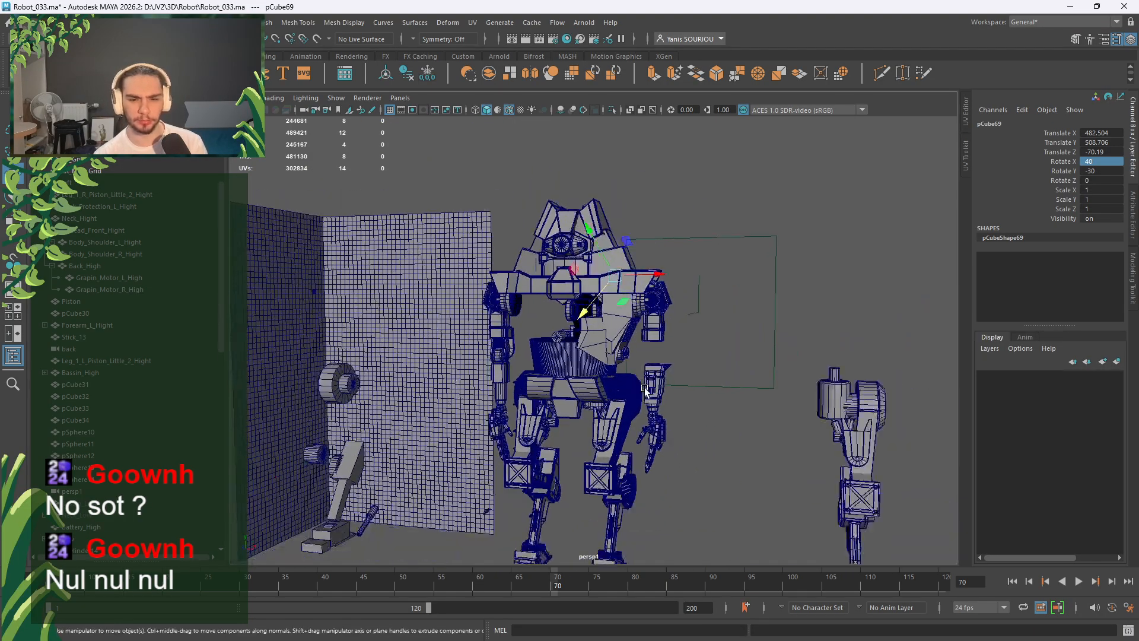
scroll(646, 389, down, 2)
scroll(631, 360, up, 5)
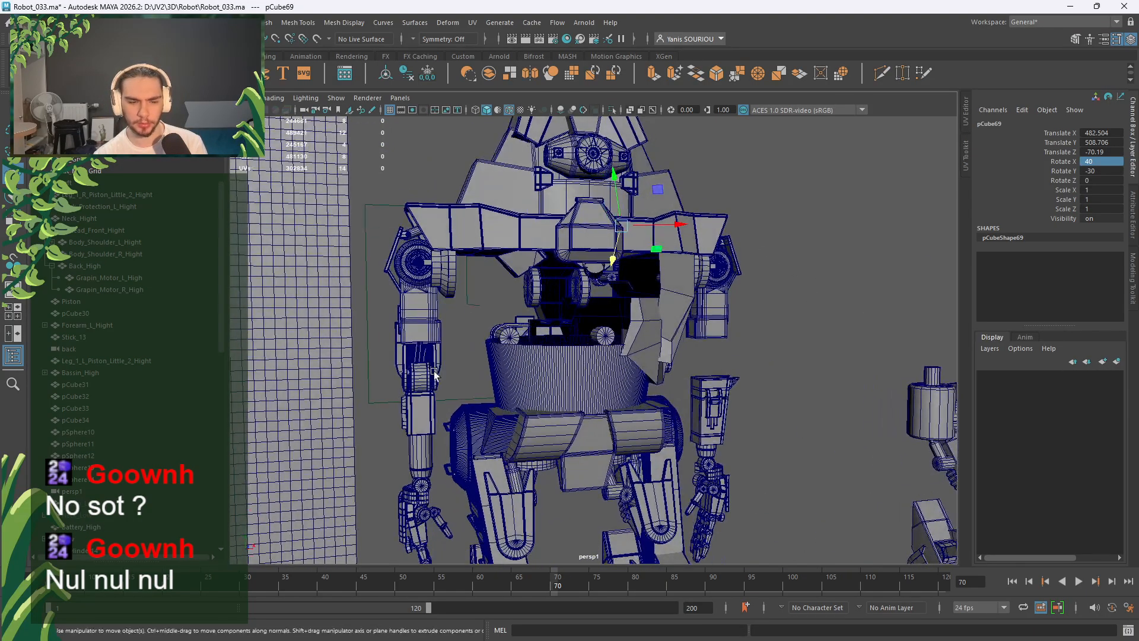
alt+drag(411, 440, 460, 391)
scroll(500, 426, up, 4)
scroll(534, 407, up, 3)
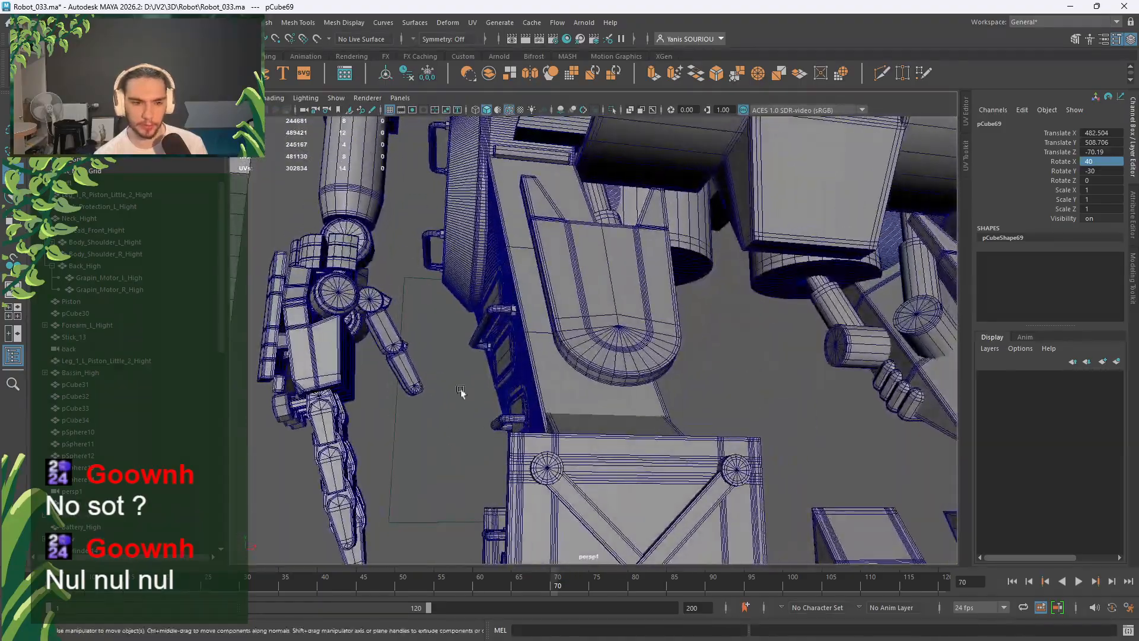
alt+drag(383, 388, 564, 408)
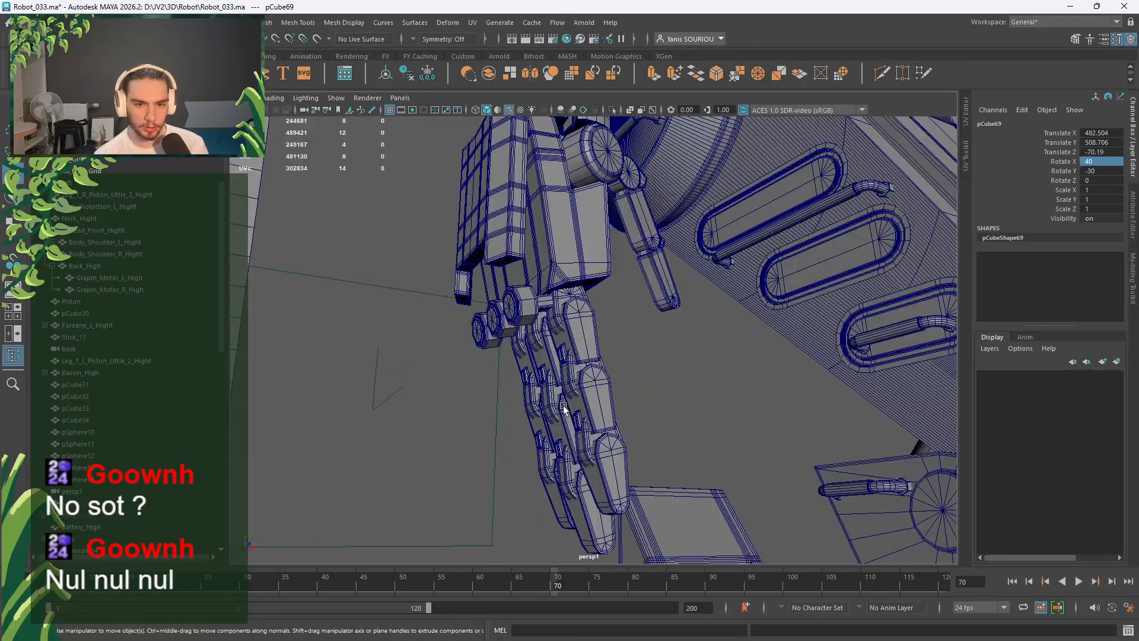
alt+drag(637, 383, 628, 331)
alt+drag(581, 374, 622, 341)
scroll(622, 340, up, 3)
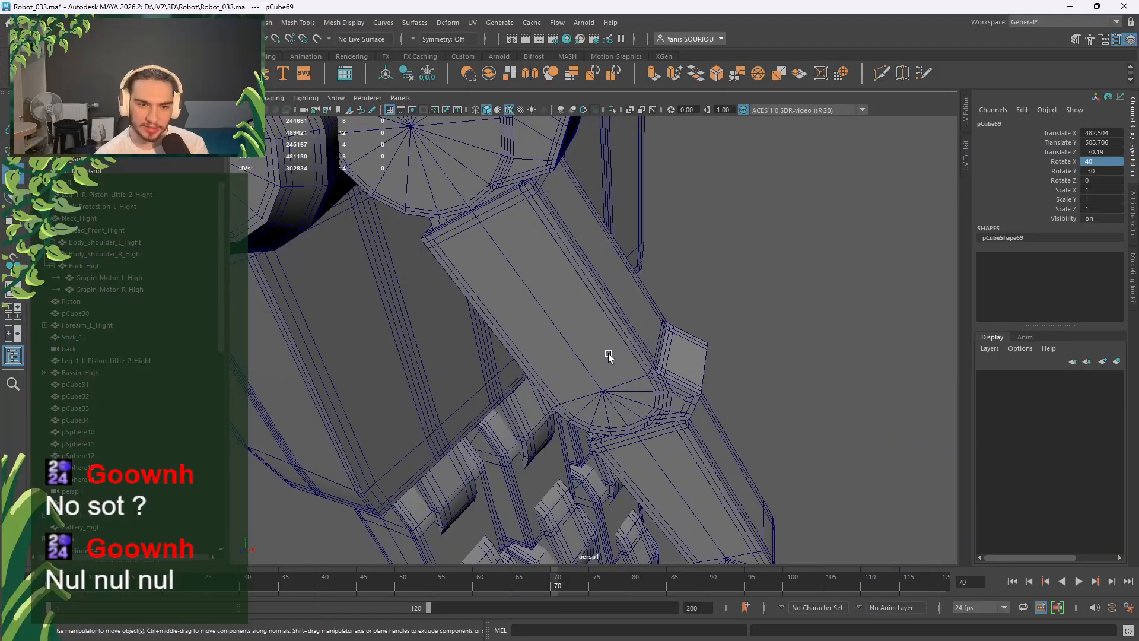
Select the right hand's thumb, Thumb_1_R_High, and set its Rotate Z to 0.
click(459, 190)
key(f)
key(r)
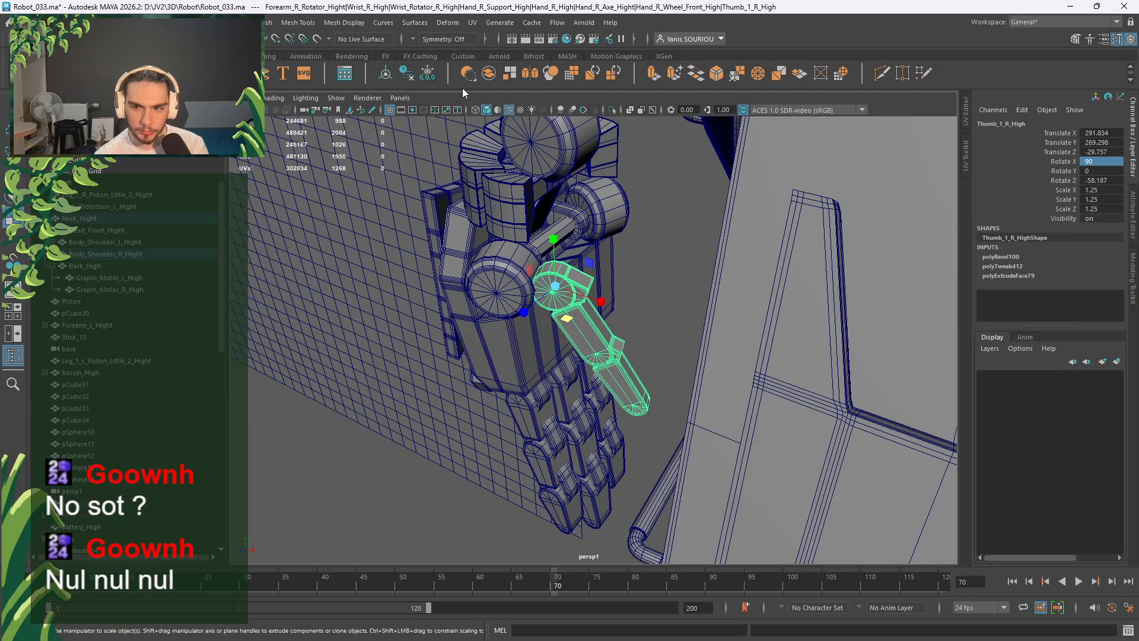
click(1090, 180)
text(0)
key(Return)
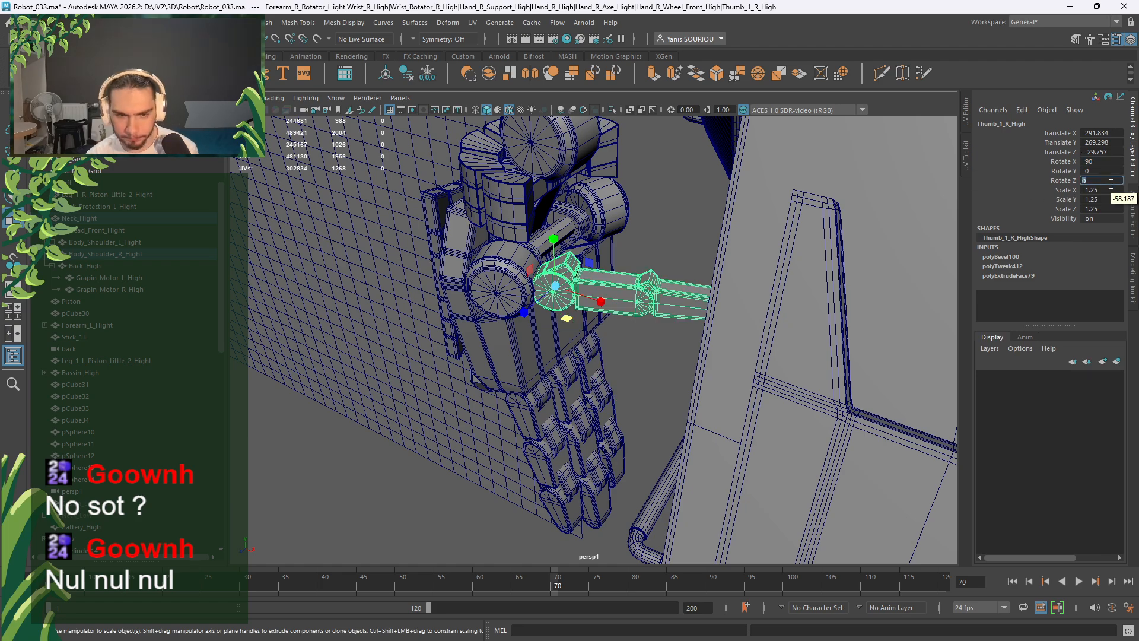
Try a Rotate X of 0 on the right thumb and restore it to 90.
click(1106, 162)
text(0)
key(Return)
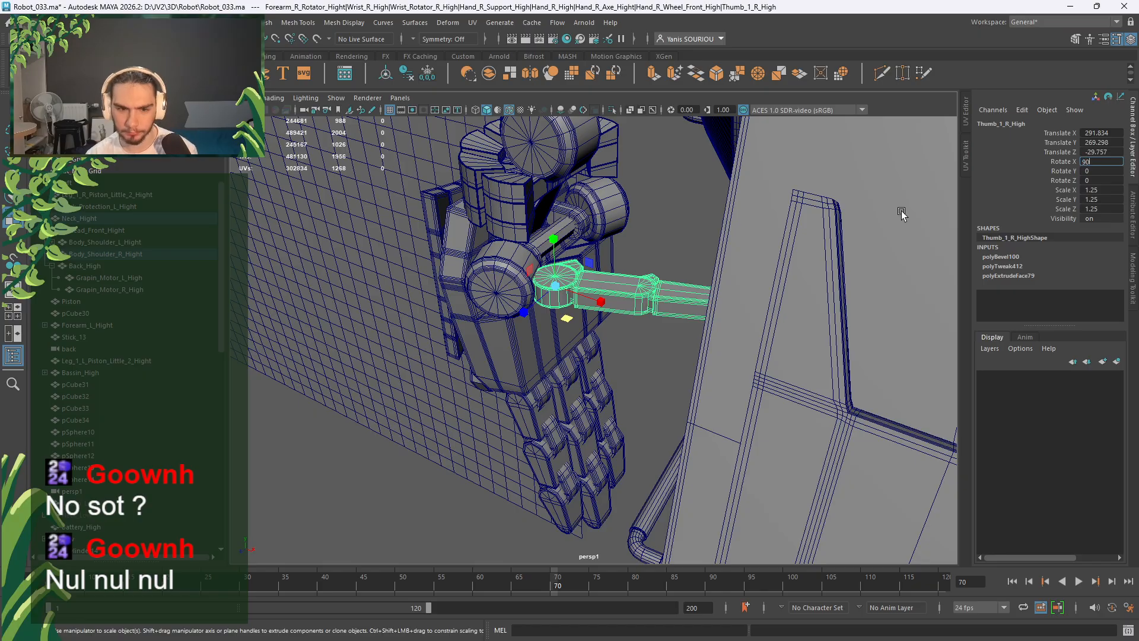
text(90)
key(Return)
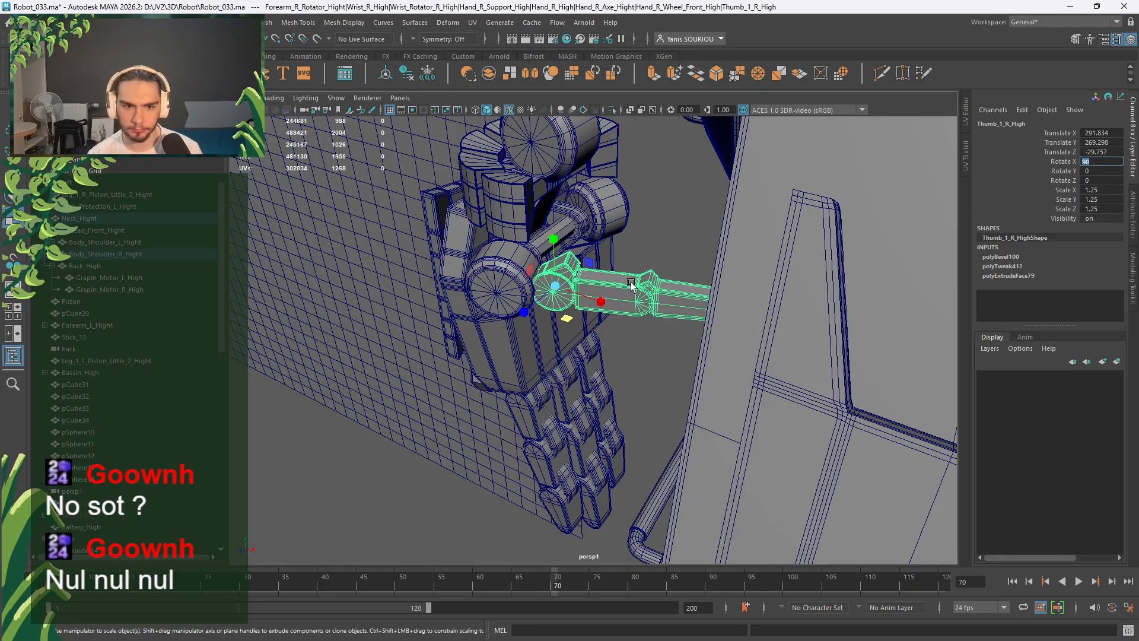
Rotate the right thumb around its Y axis, setting Rotate Y to -20.
alt+drag(631, 285, 628, 251)
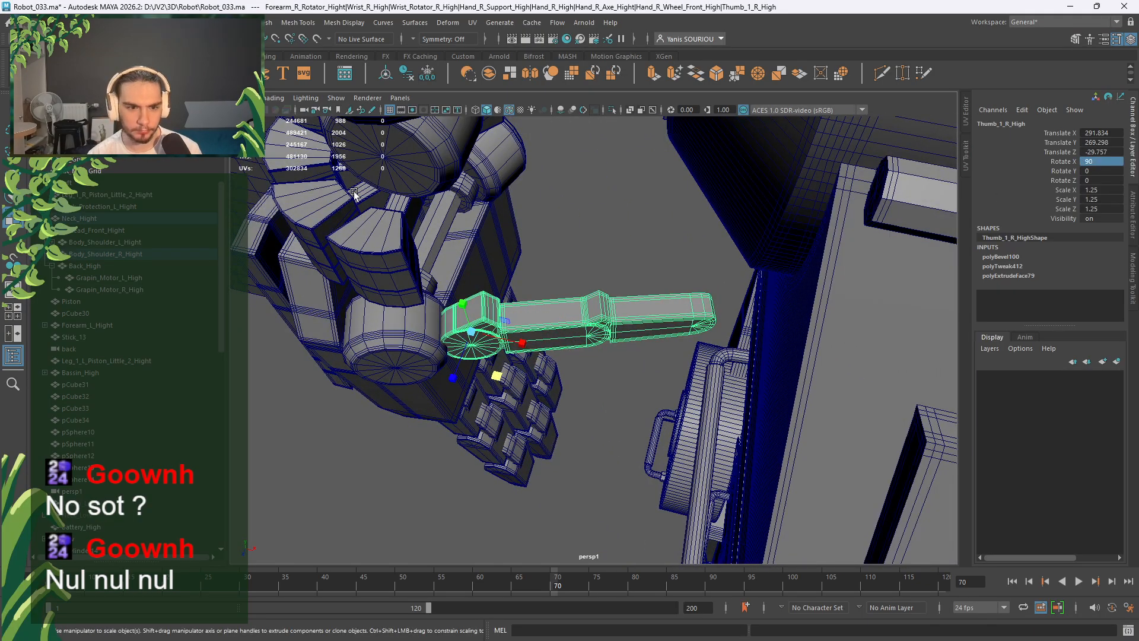
key(e)
drag(522, 318, 801, 283)
double_click(1108, 170)
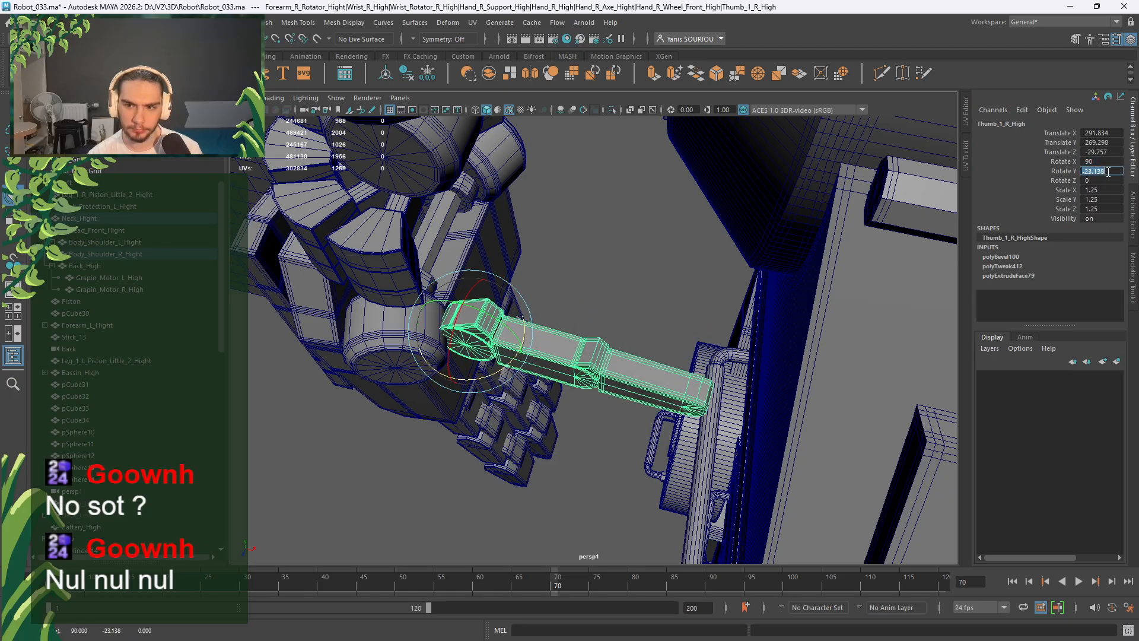
key(Return)
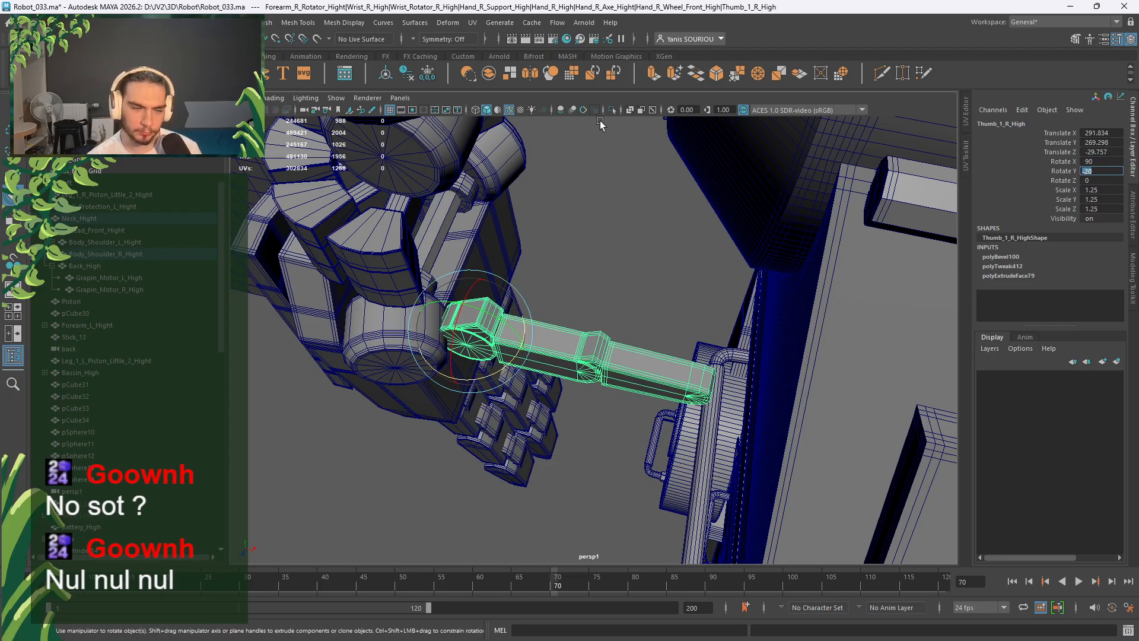
Delete the right thumb's construction history and freeze its transformations.
click(428, 80)
click(407, 82)
key(w)
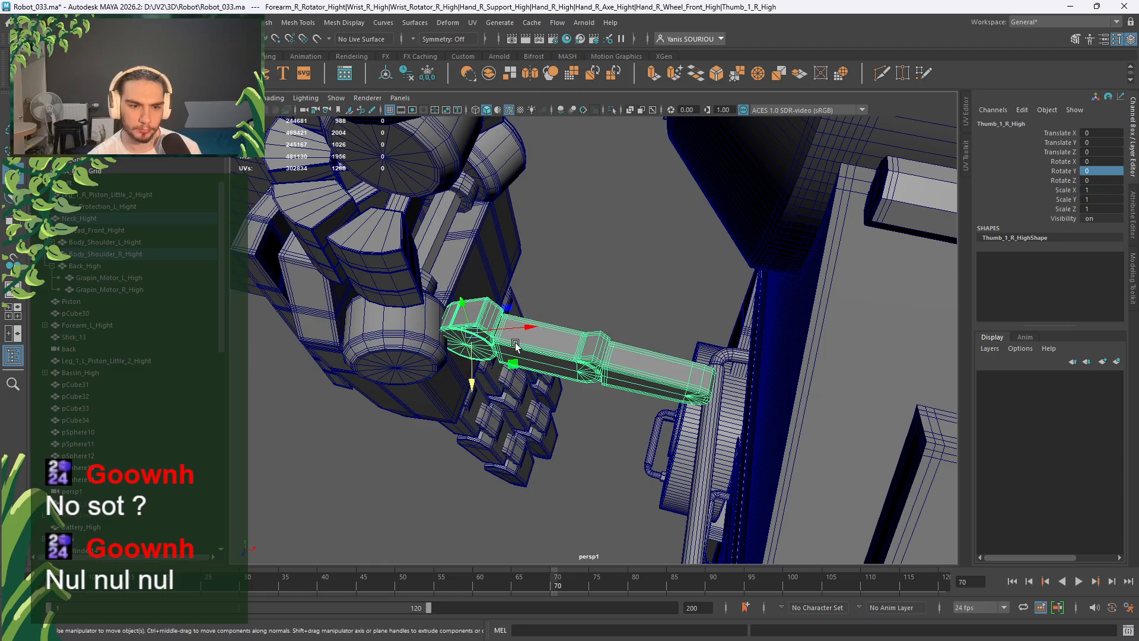
Center the right thumb's pivot, freeze its transformations and delete its construction history.
click(385, 74)
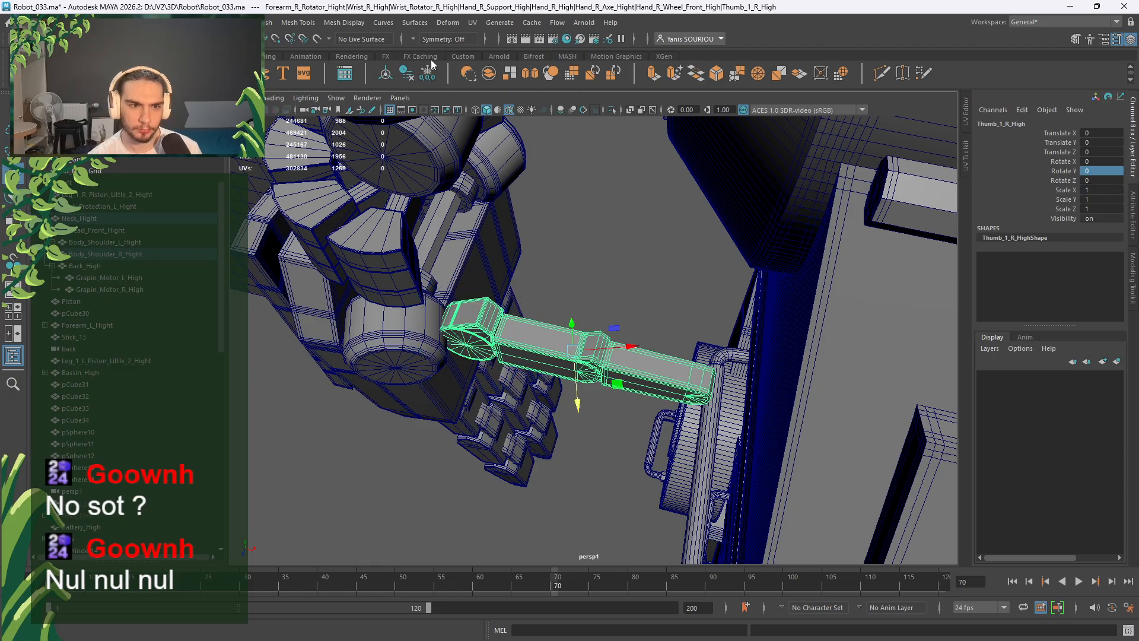
click(427, 76)
click(408, 79)
alt+drag(564, 278, 629, 266)
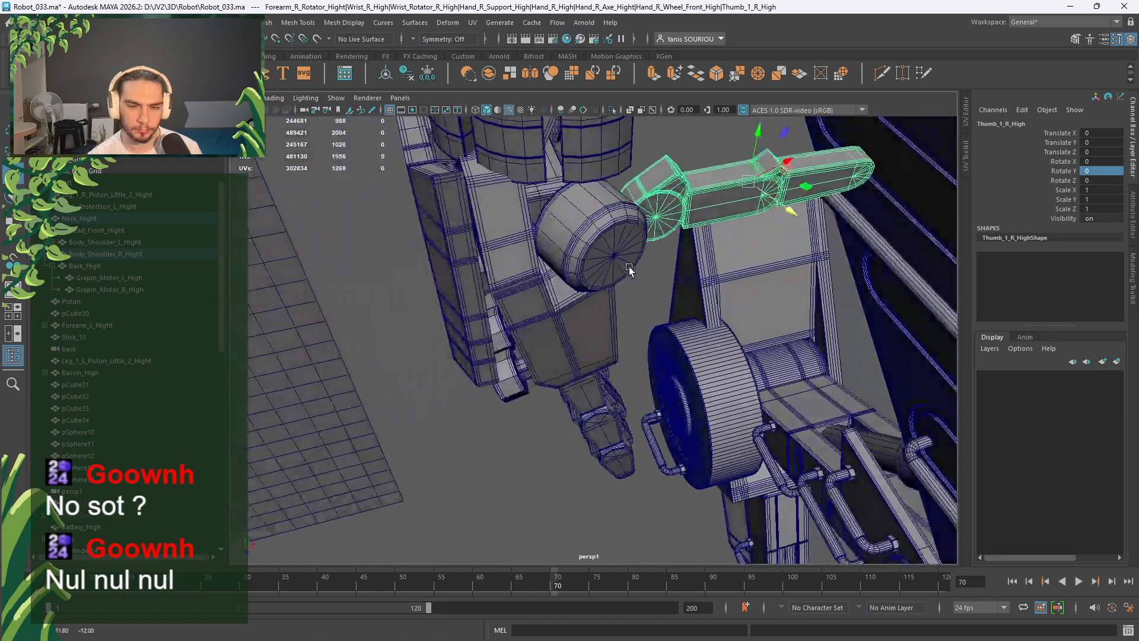
alt+middle_drag(629, 266, 640, 285)
scroll(641, 285, up, 5)
alt+drag(623, 326, 656, 332)
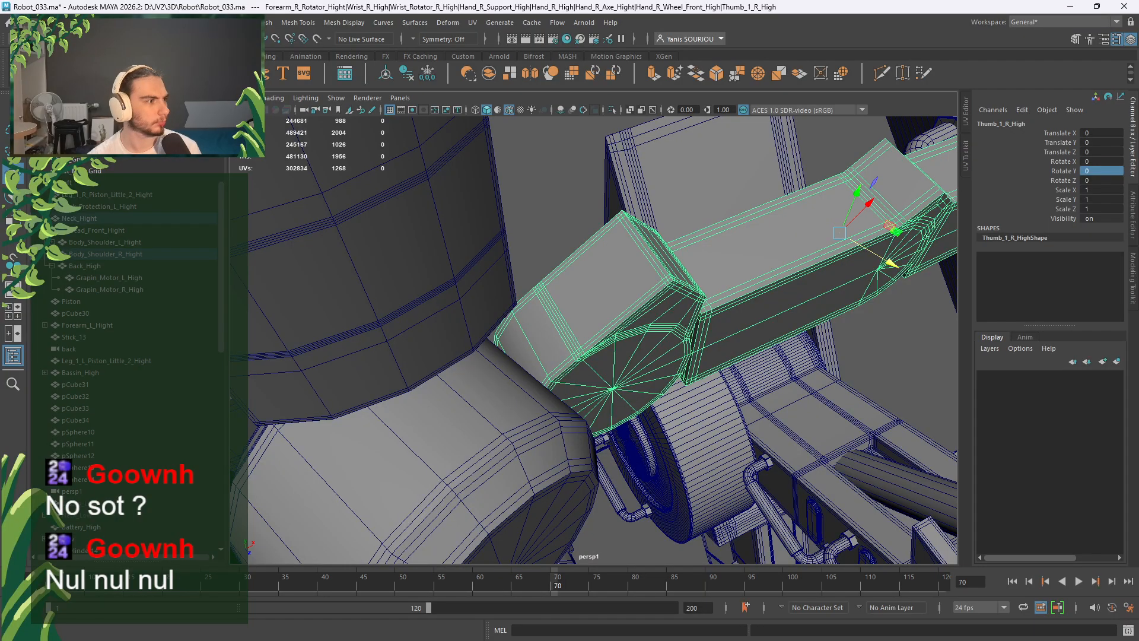
scroll(233, 299, down, 3)
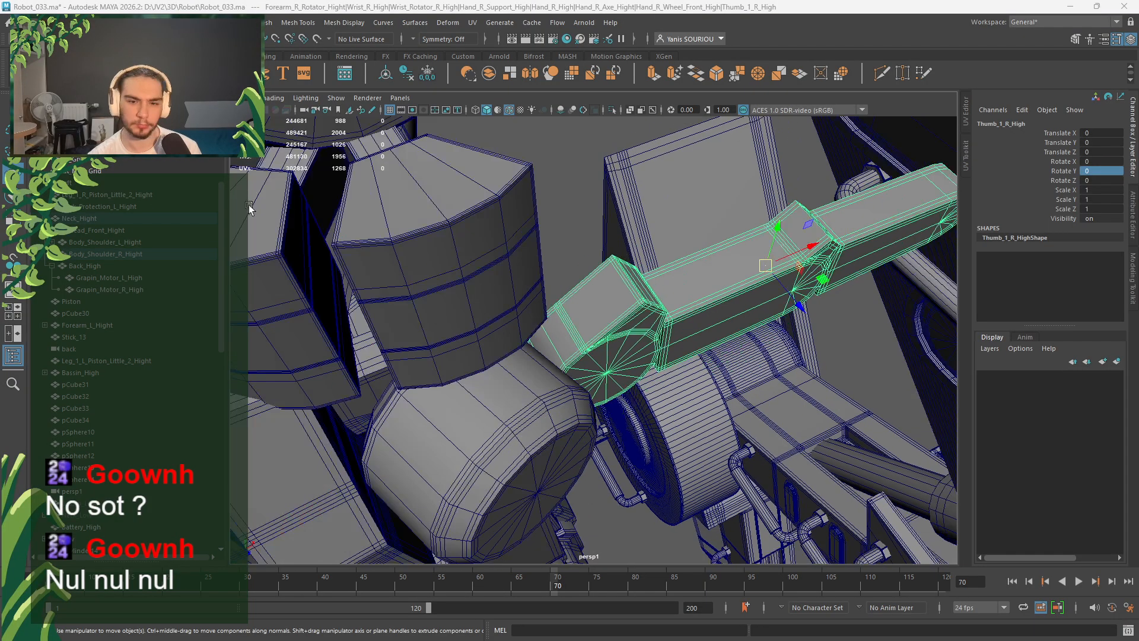
Try stretching the right thumb with a Scale Z of 2 and restore it to 1.
alt+drag(234, 299, 272, 286)
key(f)
key(r)
alt+drag(538, 364, 561, 345)
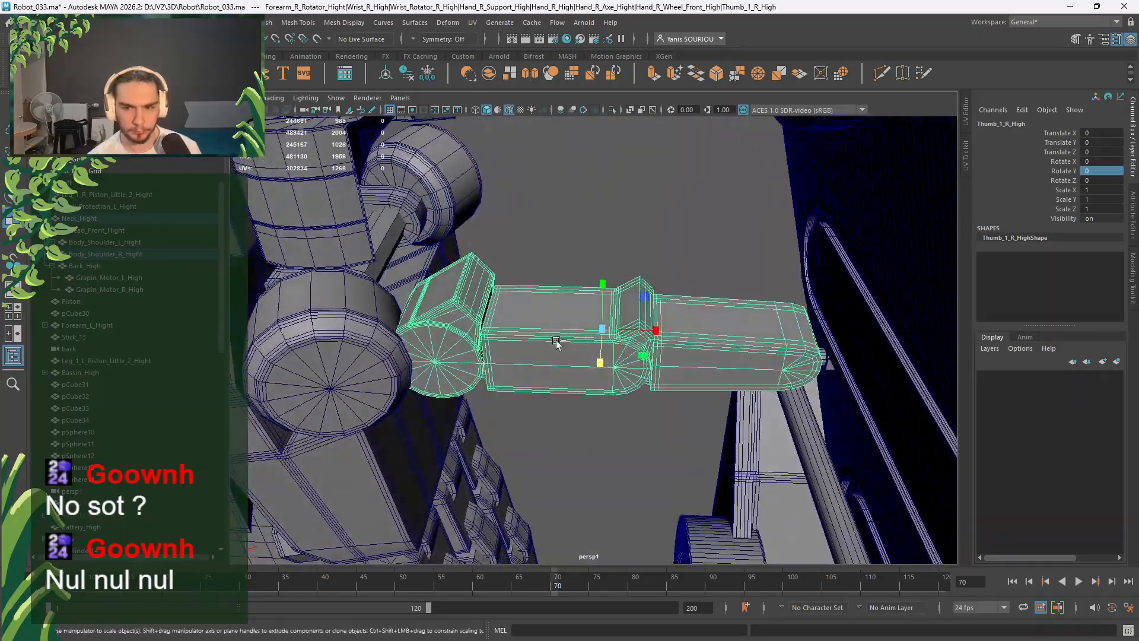
key(ctrl+z)
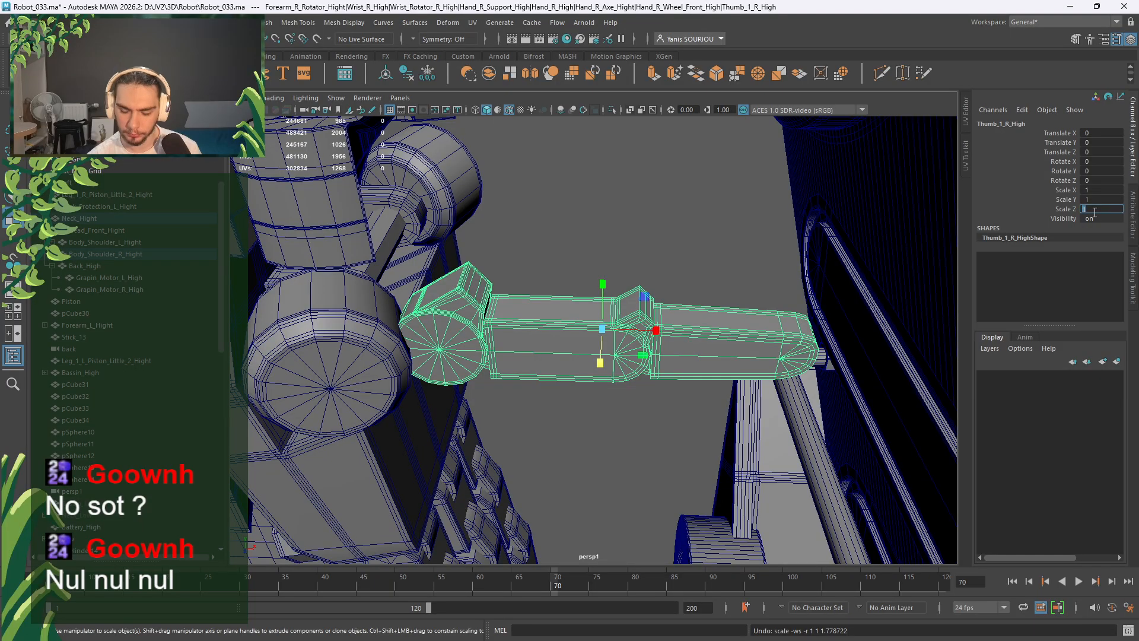
text(2)
key(Return)
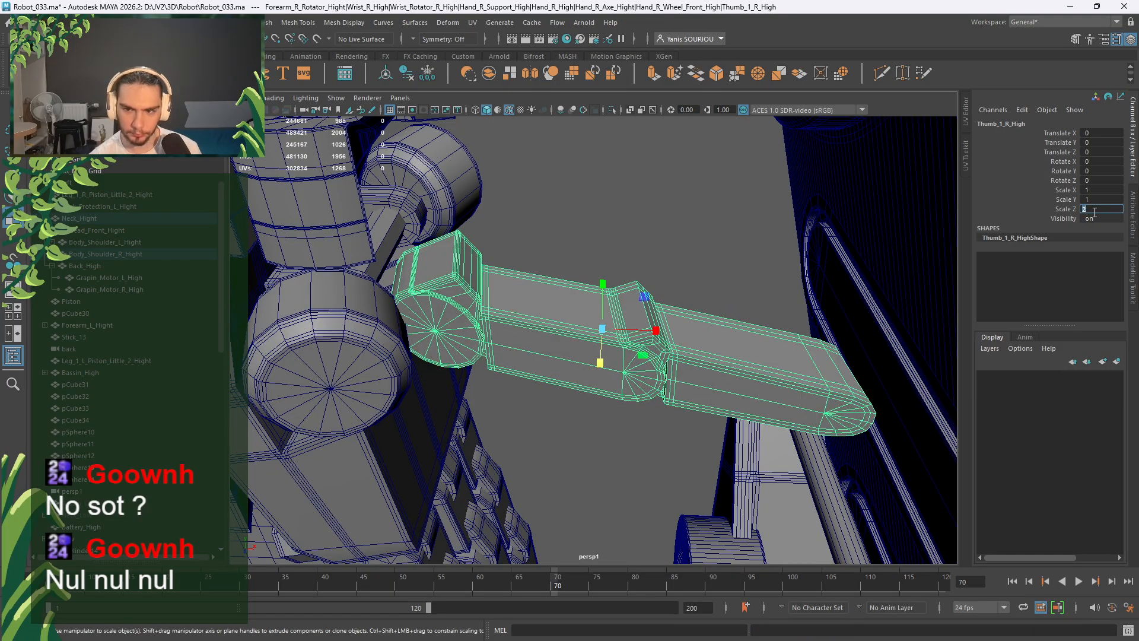
alt+drag(722, 386, 755, 428)
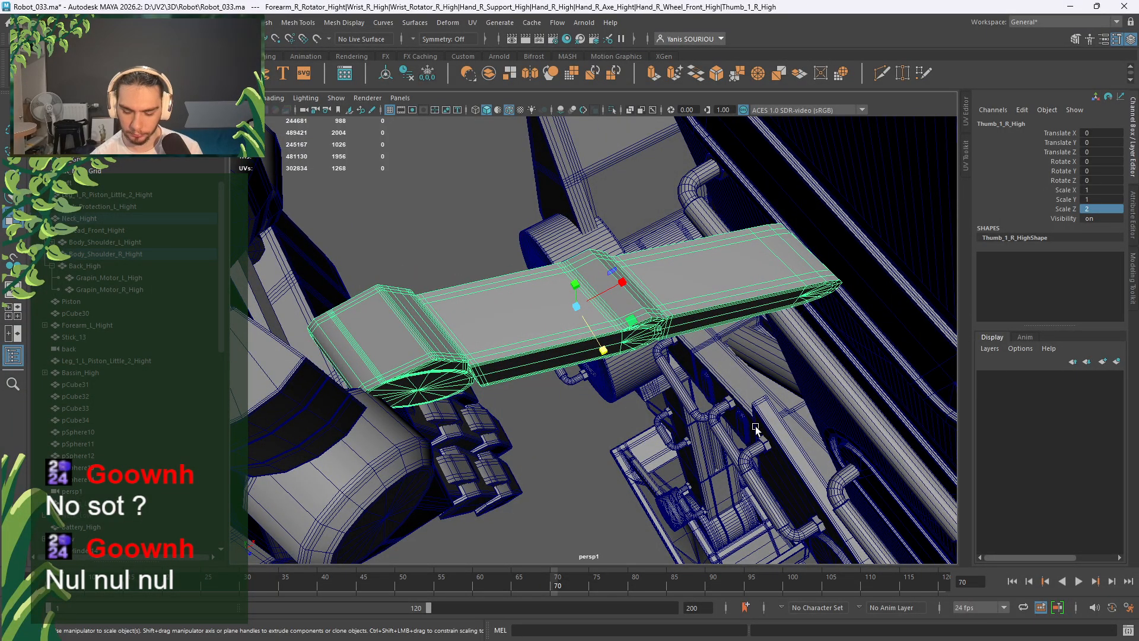
key(1)
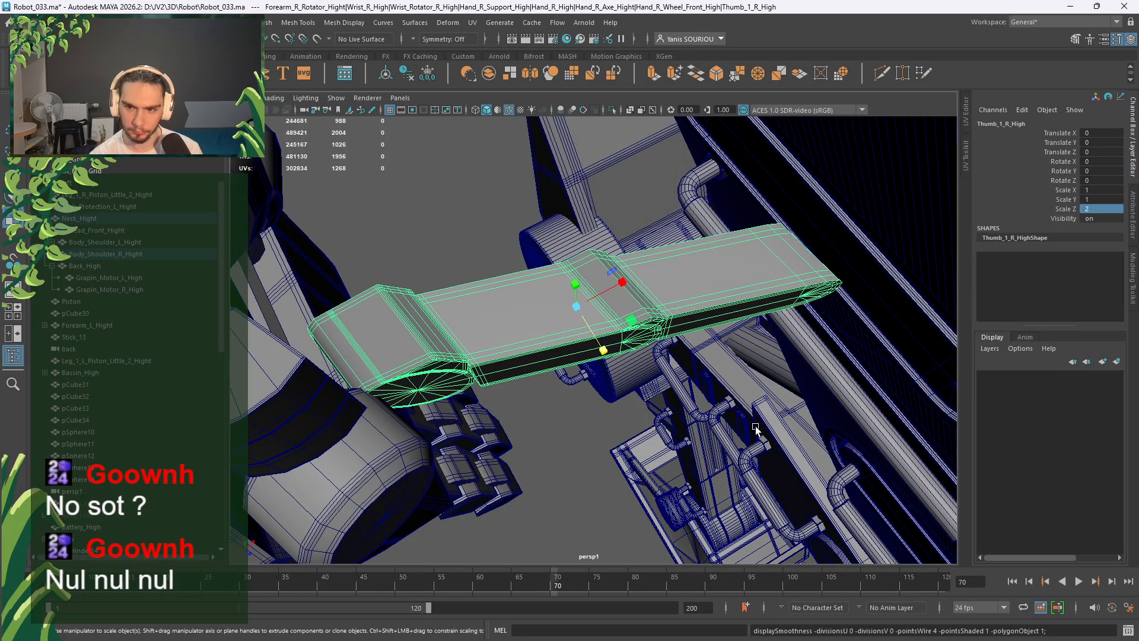
click(1087, 208)
text(-1)
key(Return)
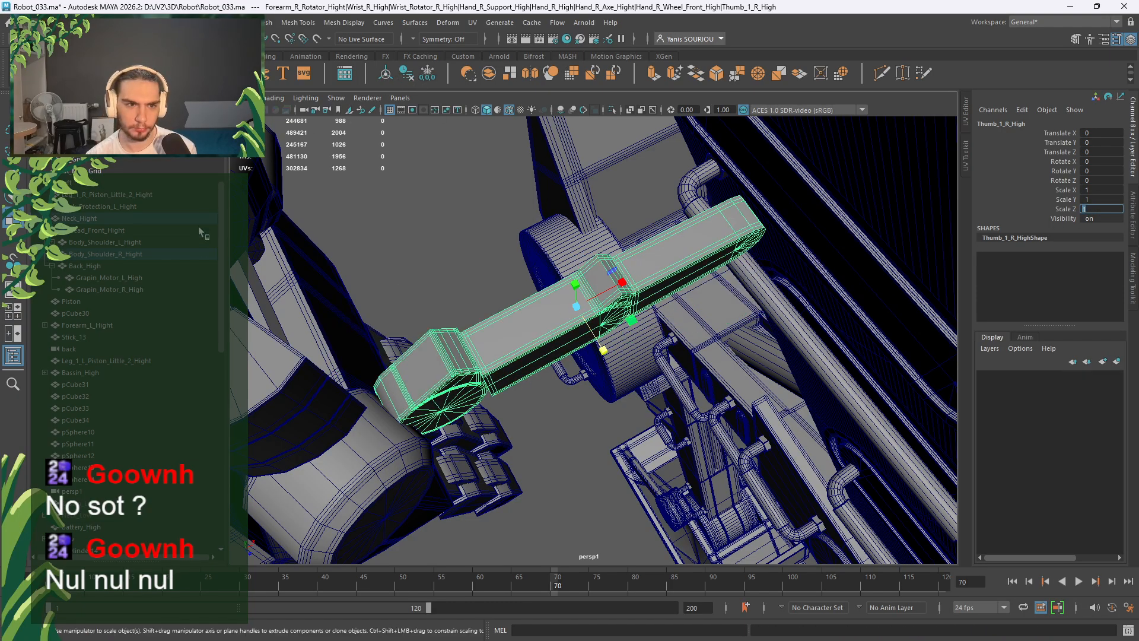
Try a Scale Z of 2 on the thumb's tip segment, Thumb_5_R_High, and restore it to 1.
click(510, 360)
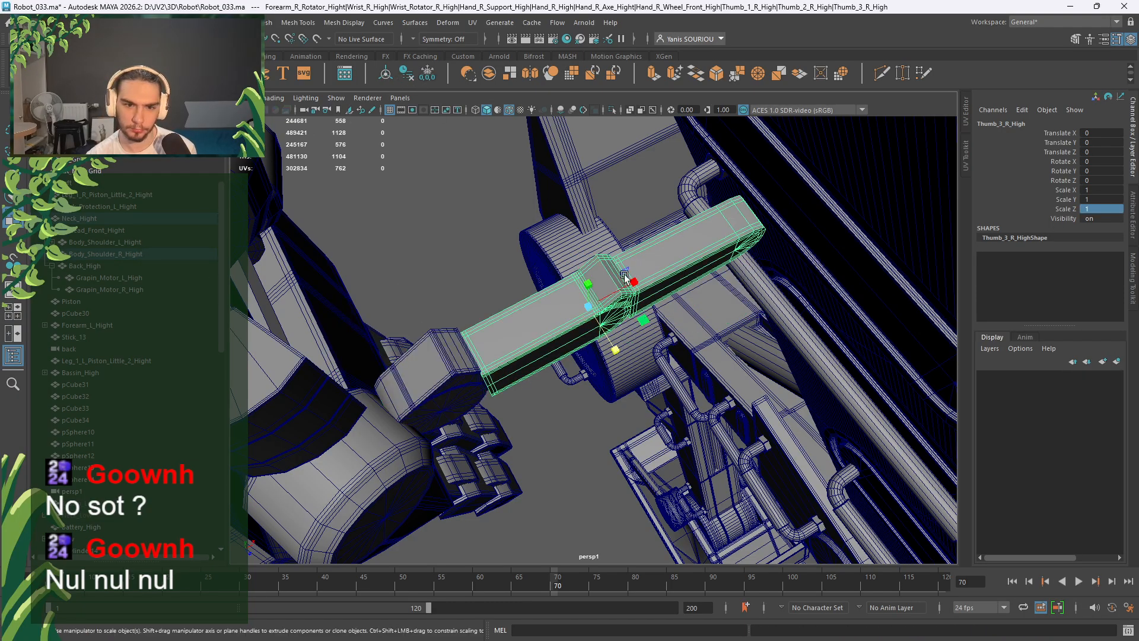
click(684, 253)
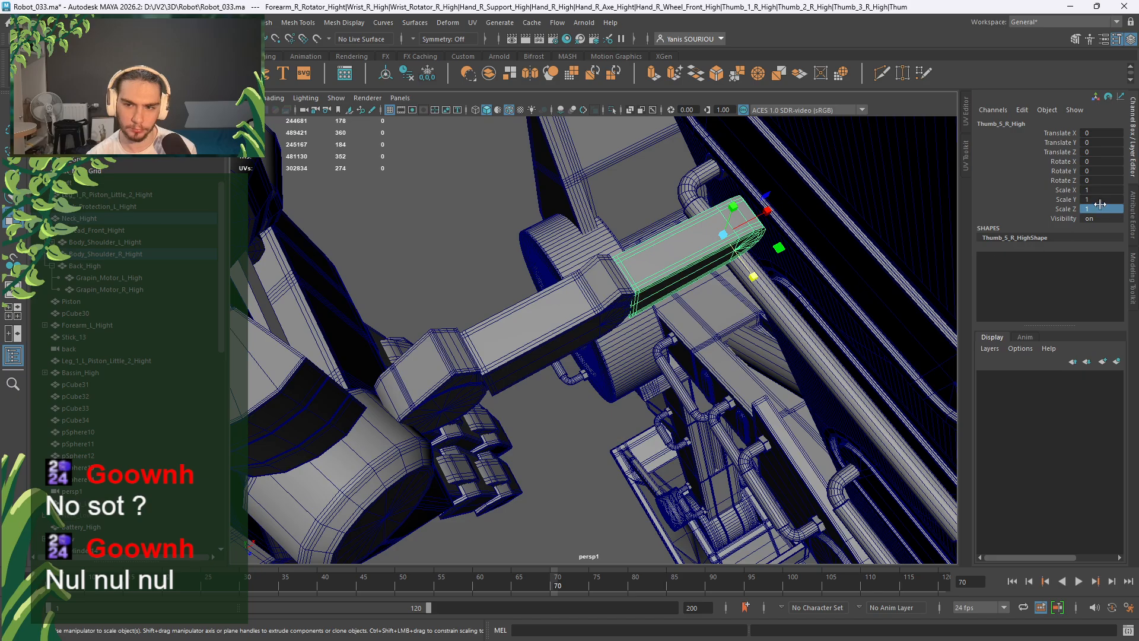
text(2)
key(Return)
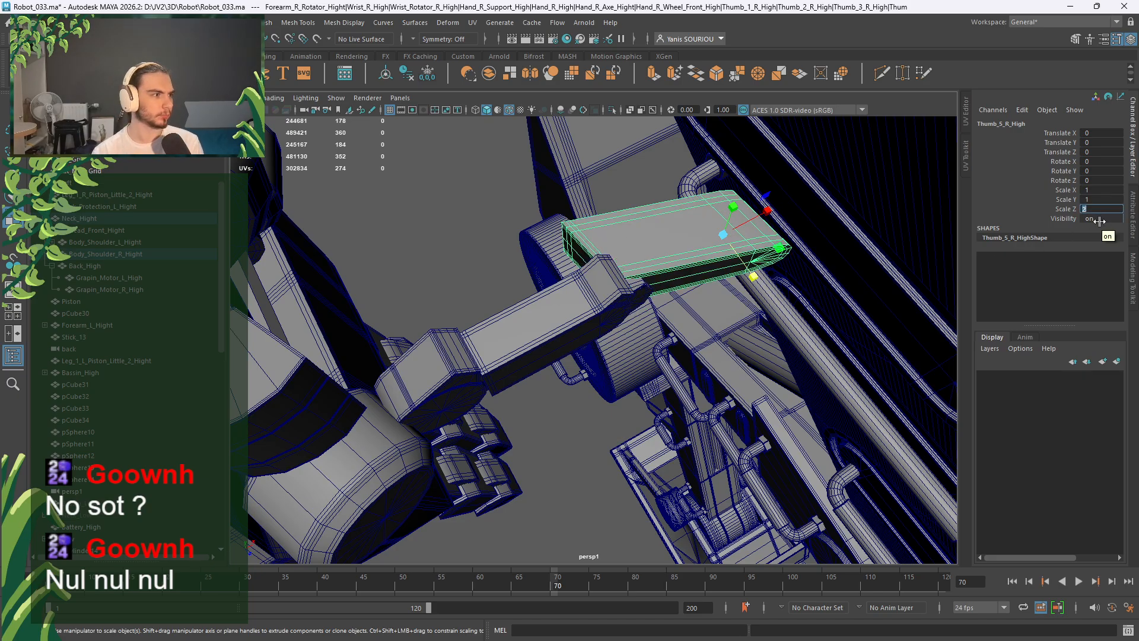
text(1)
key(Return)
alt+drag(650, 198, 574, 217)
Rotate the whole right thumb, Thumb_1_R_High, around its Y axis, setting Rotate Y to 20.
click(456, 320)
alt+drag(608, 334, 626, 372)
scroll(611, 438, down, 5)
key(e)
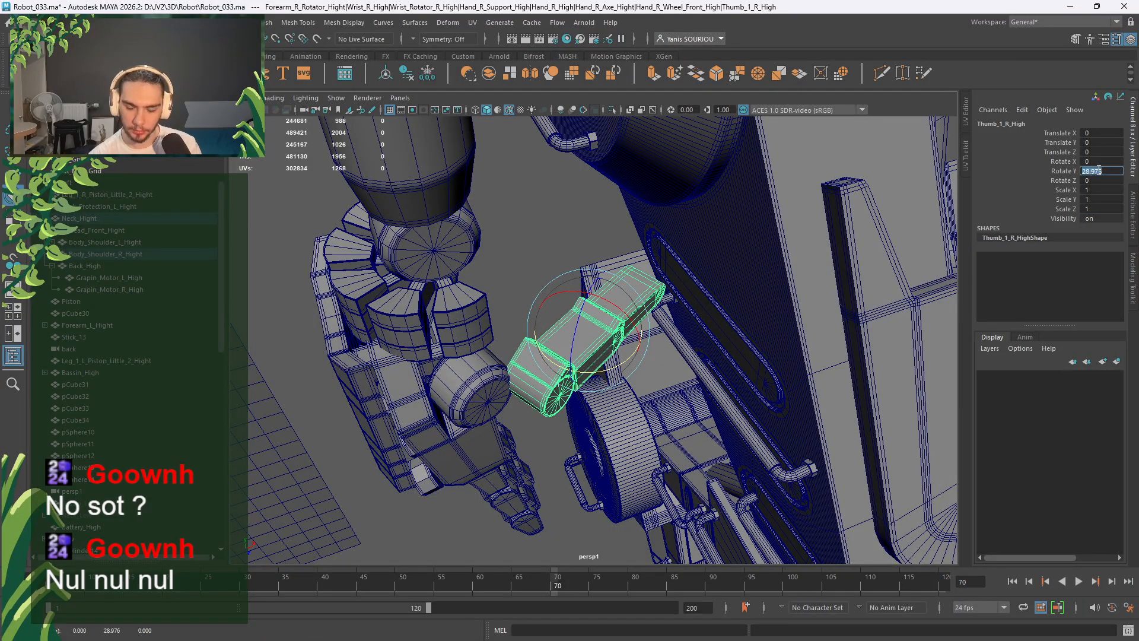
click(1099, 170)
text(20)
key(Return)
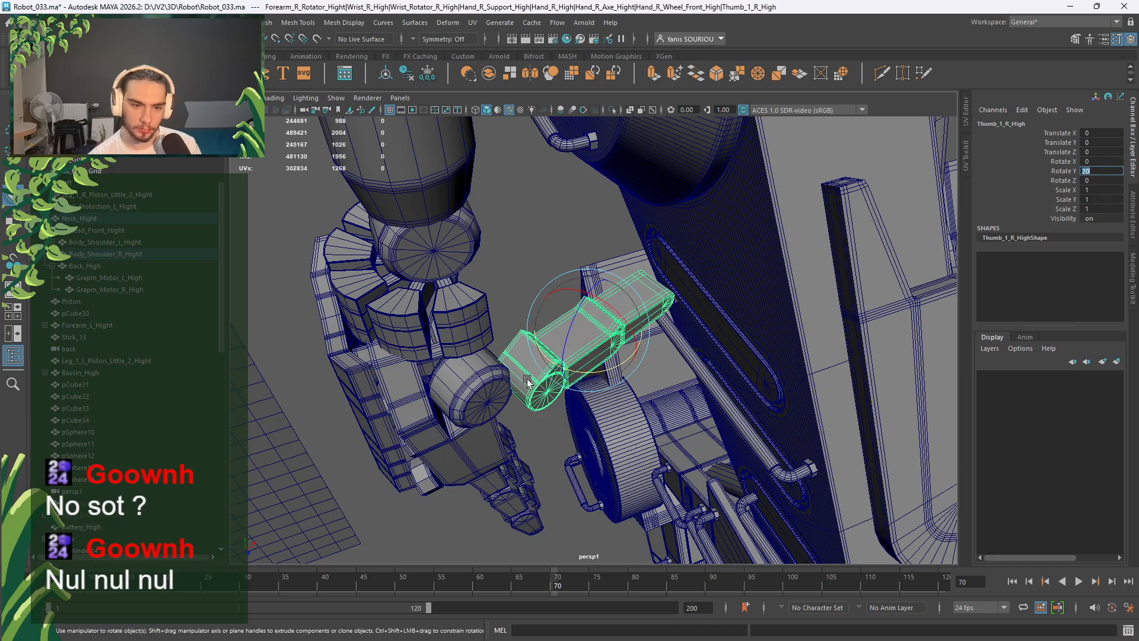
Move the right thumb against the hand's front wheel, at about Translate X 0.846 and Translate Z -7.592.
key(w)
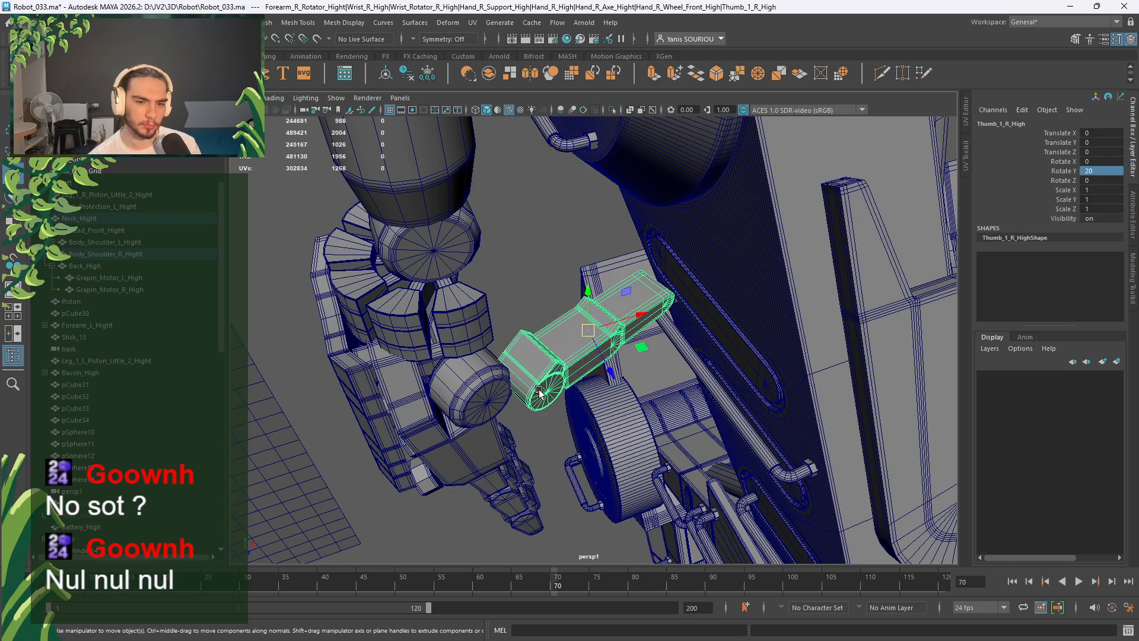
alt+drag(530, 385, 534, 353)
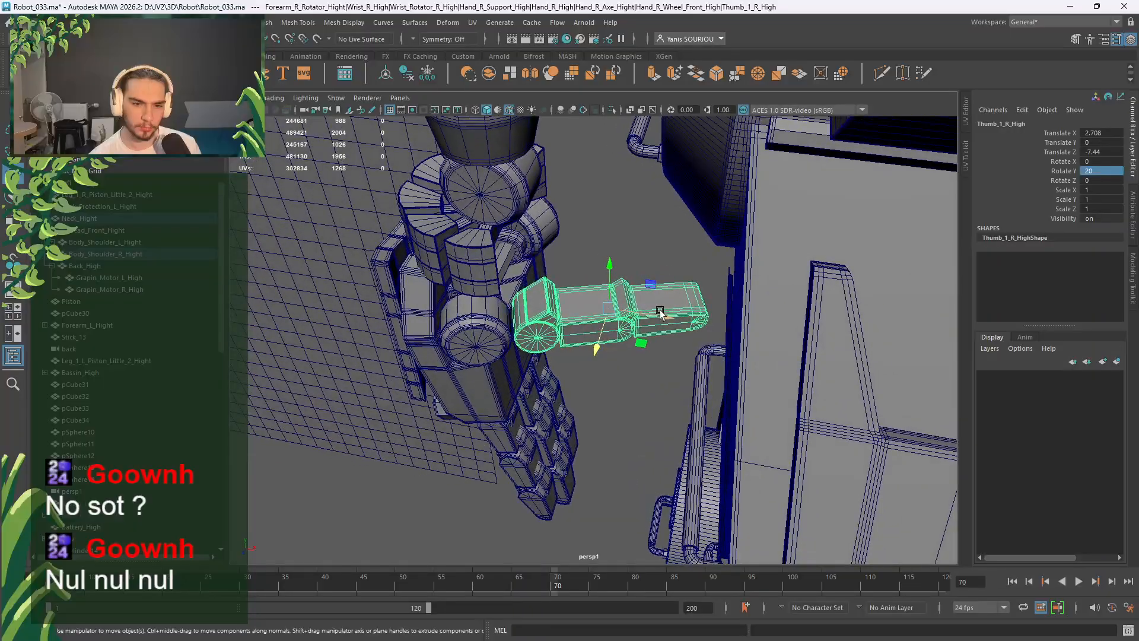
drag(658, 313, 649, 313)
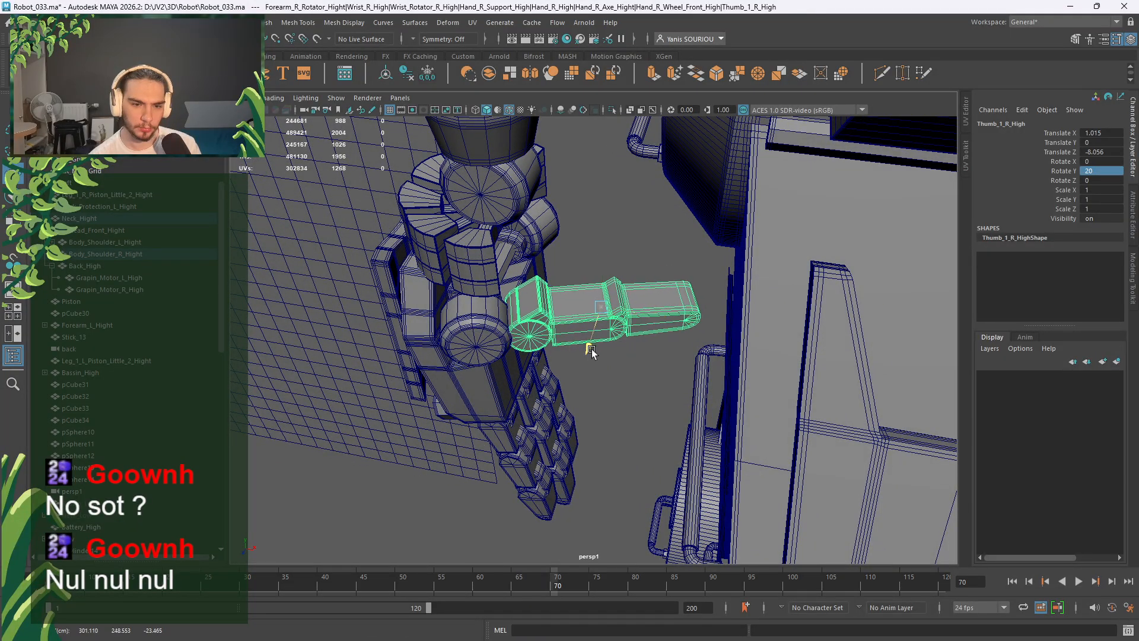
drag(591, 352, 584, 256)
key(e)
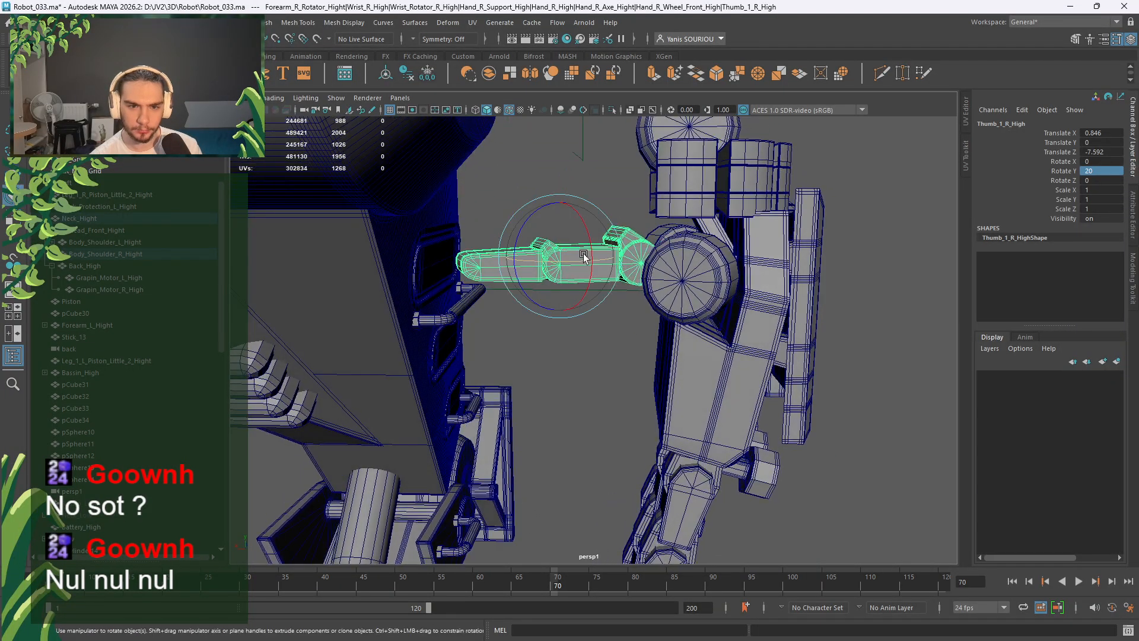
drag(531, 205, 522, 255)
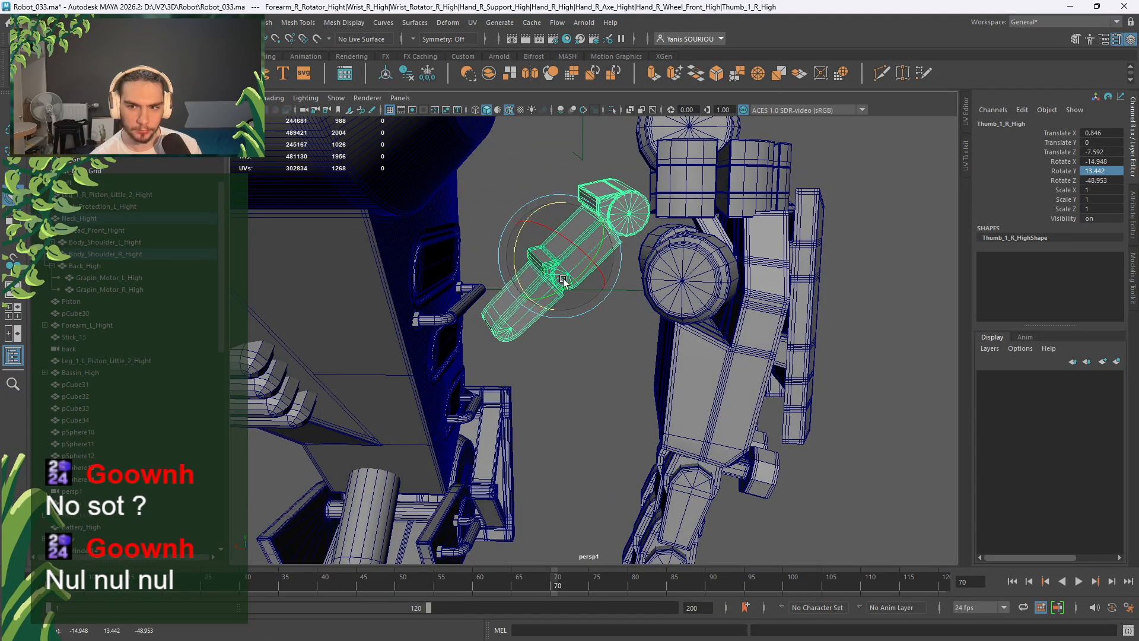
key(ctrl+z)
Freeze the repositioned right thumb's transformations and delete its construction history.
alt+drag(575, 311, 839, 329)
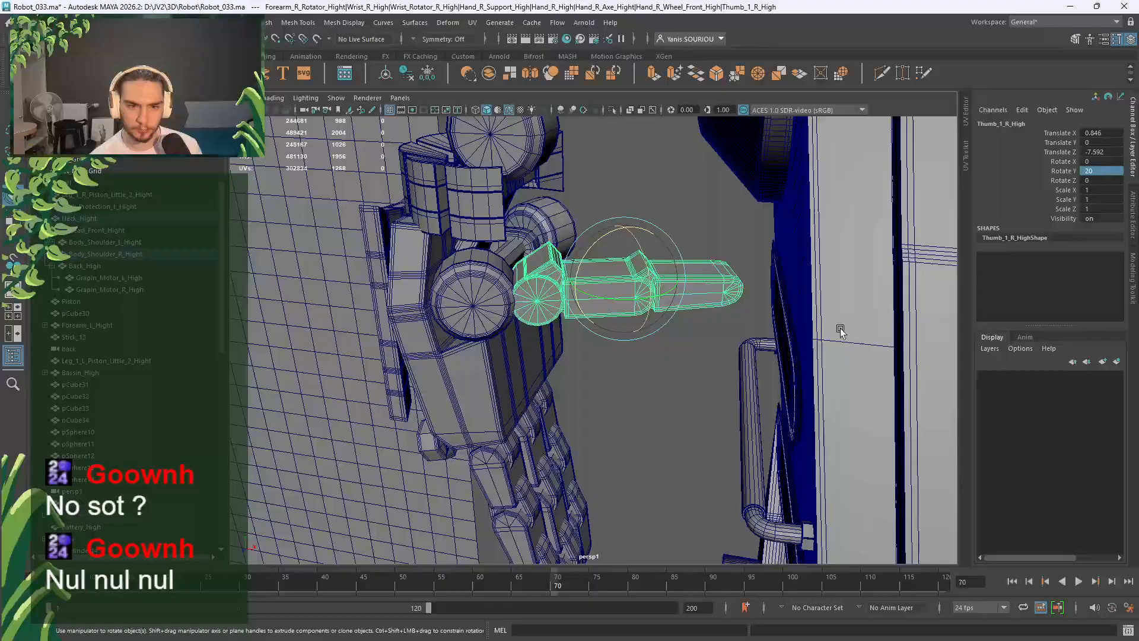
click(426, 75)
click(409, 77)
Tilt the right thumb downward with a Rotate Z of -50 and freeze its transformations.
alt+drag(648, 274, 651, 292)
drag(631, 248, 673, 256)
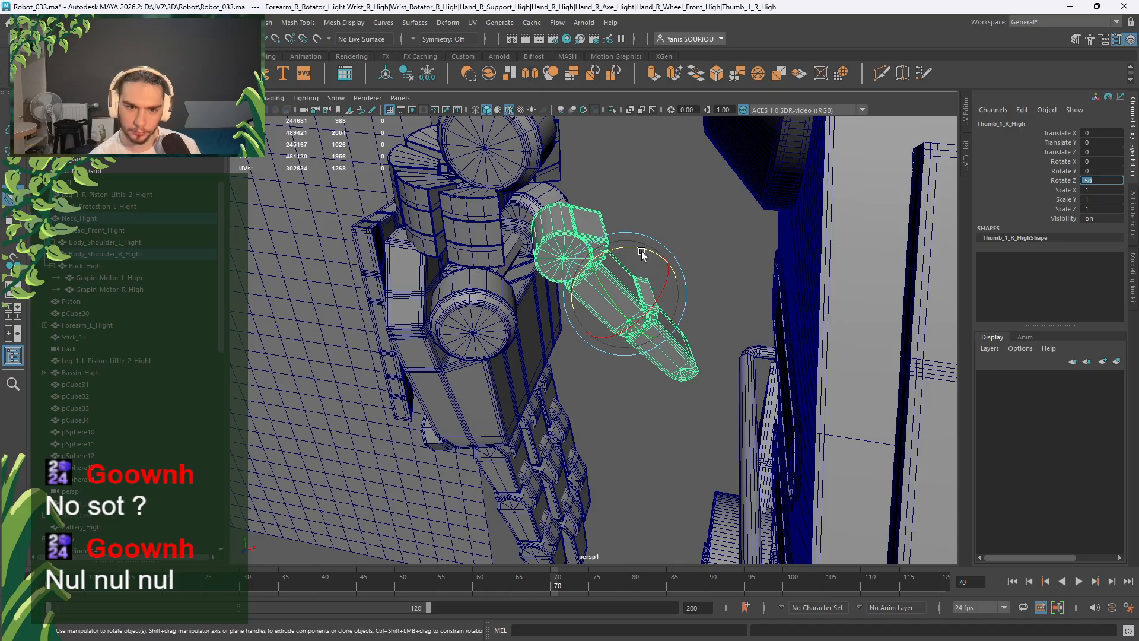
click(423, 78)
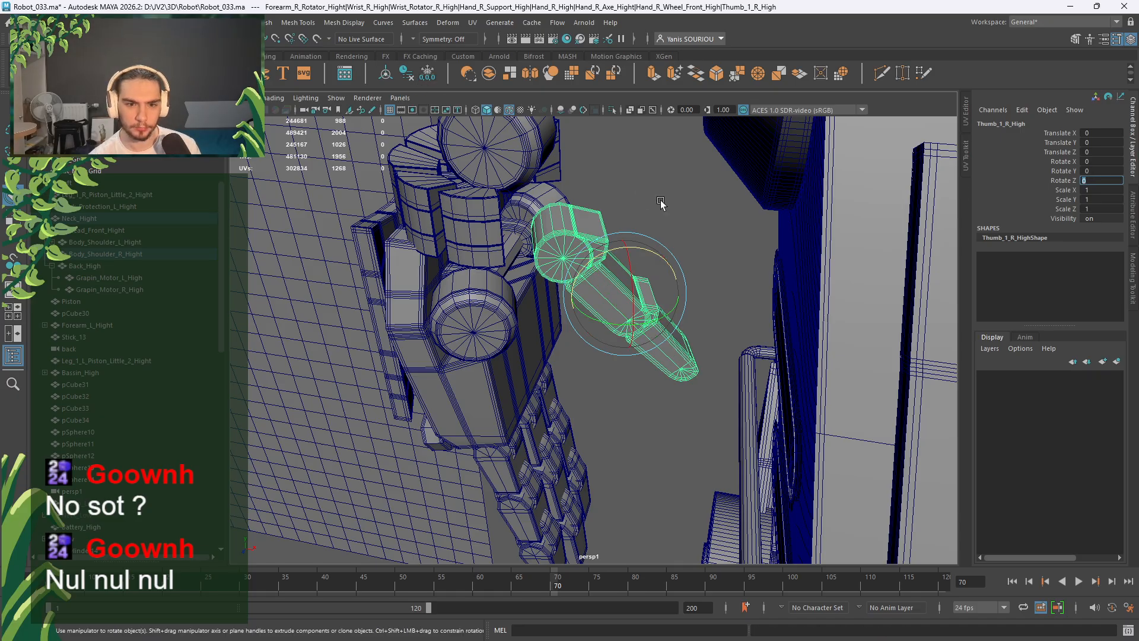
text(w)
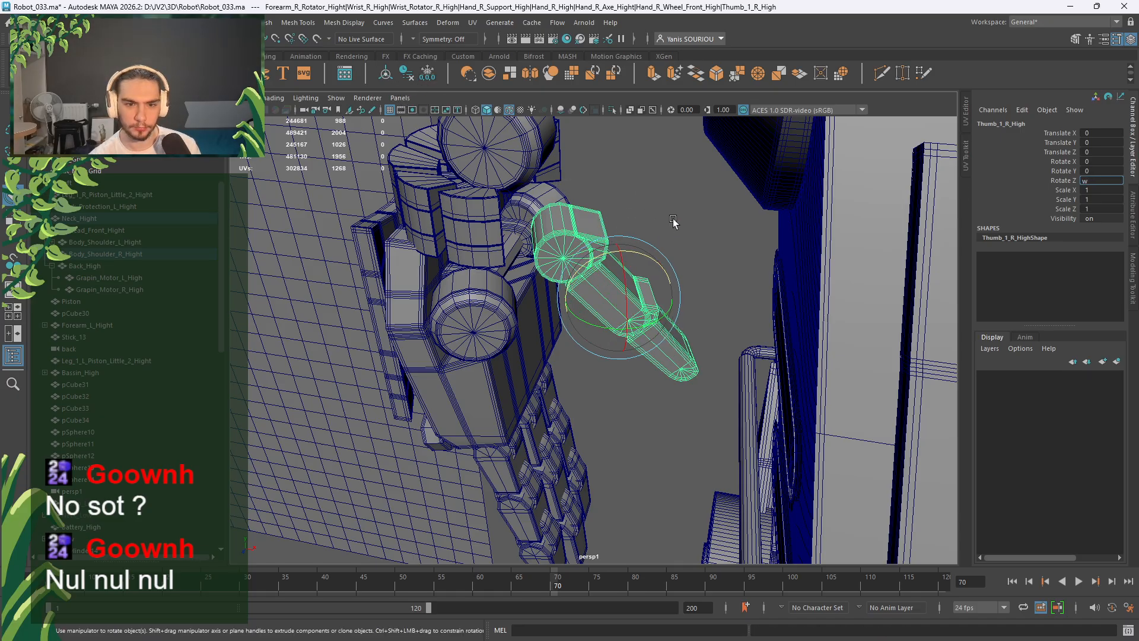
click(674, 219)
Lower the right thumb to the level of the hand's front wheel, to about Translate Y -14.873, and shift it toward the wheel.
click(596, 235)
key(w)
drag(616, 257, 613, 321)
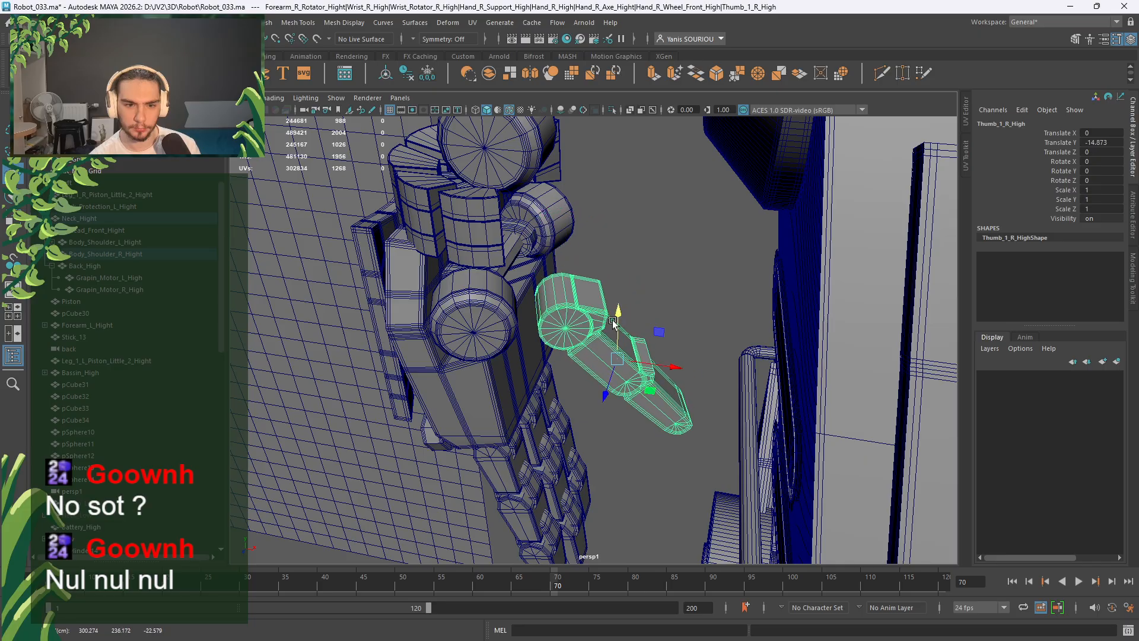
drag(661, 365, 564, 399)
Fit the thumb's base closely against the hand's front wheel, at about Translate X -4.5 and Translate Z 1.253.
scroll(562, 406, up, 5)
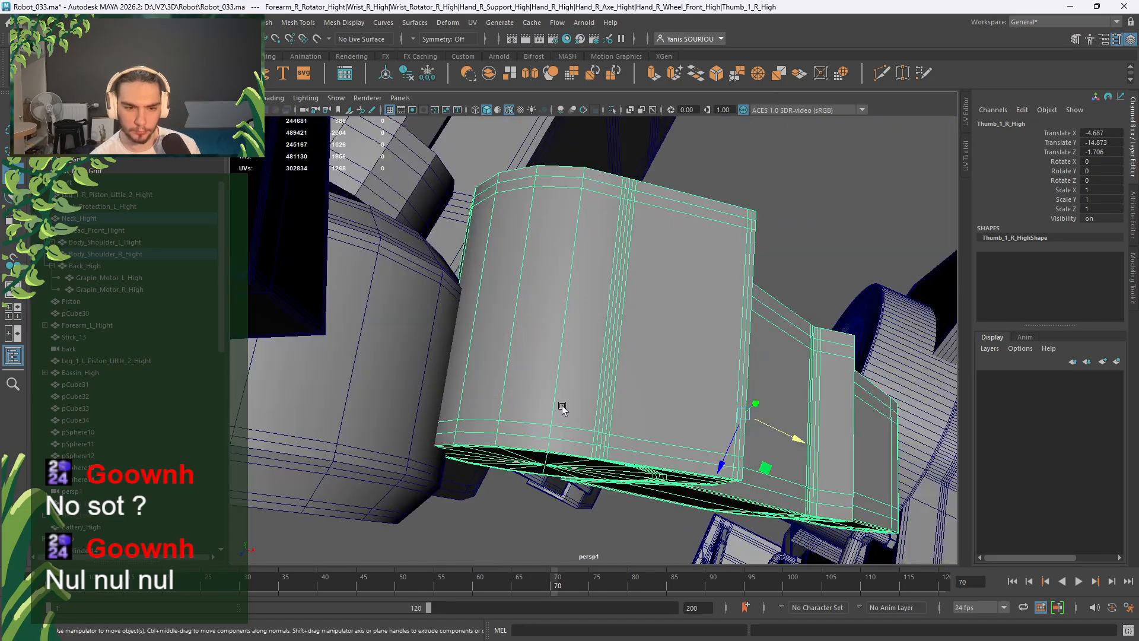
scroll(686, 455, down, 1)
mouse_move(687, 455)
alt+mouse_down()
mouse_move(692, 437)
mouse_move(688, 472)
alt+mouse_up()
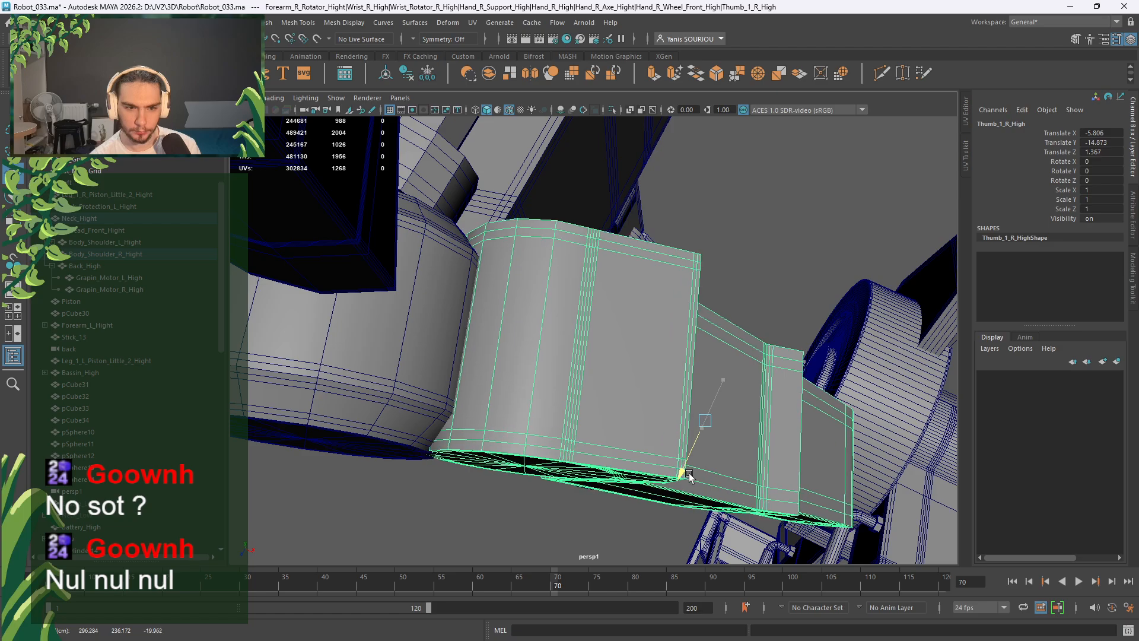
drag(749, 443, 761, 447)
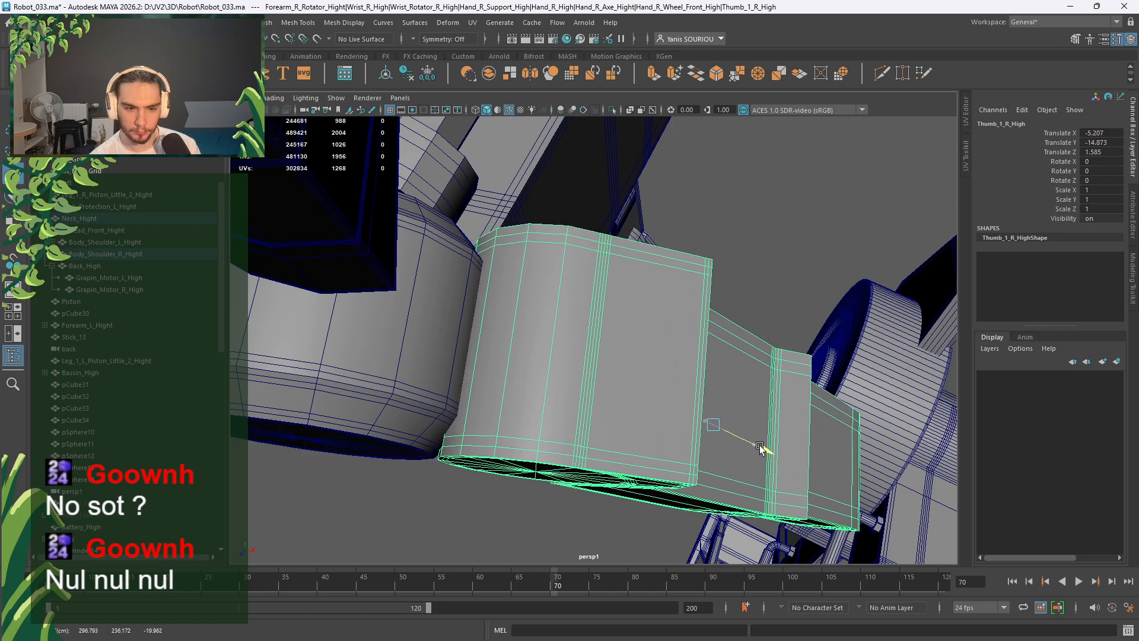
drag(690, 477, 710, 495)
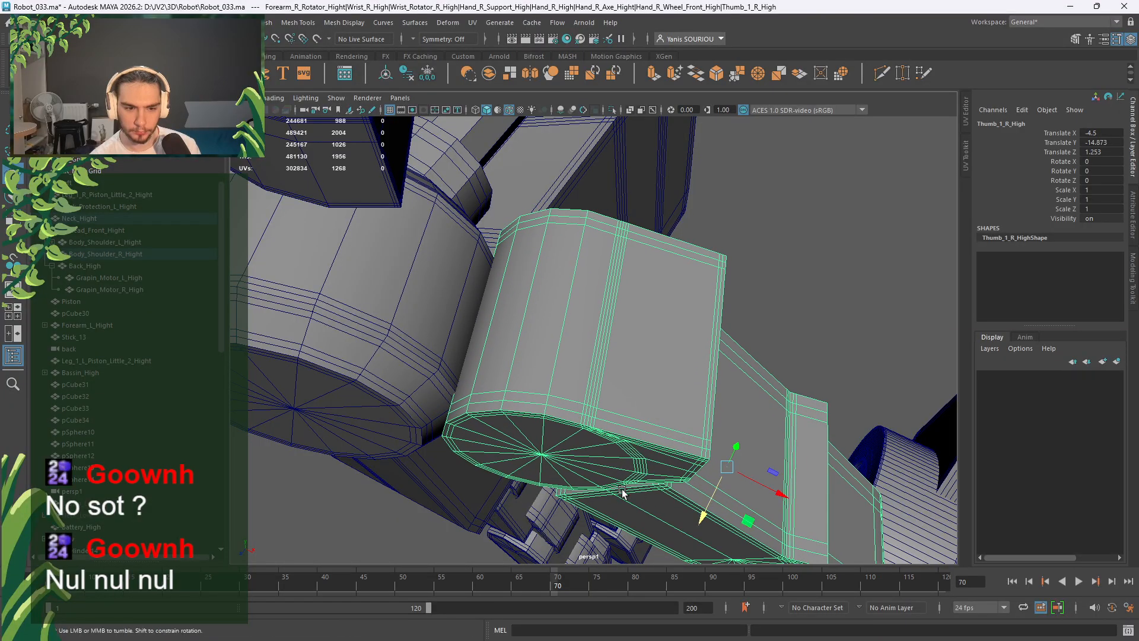
alt+drag(621, 492, 667, 501)
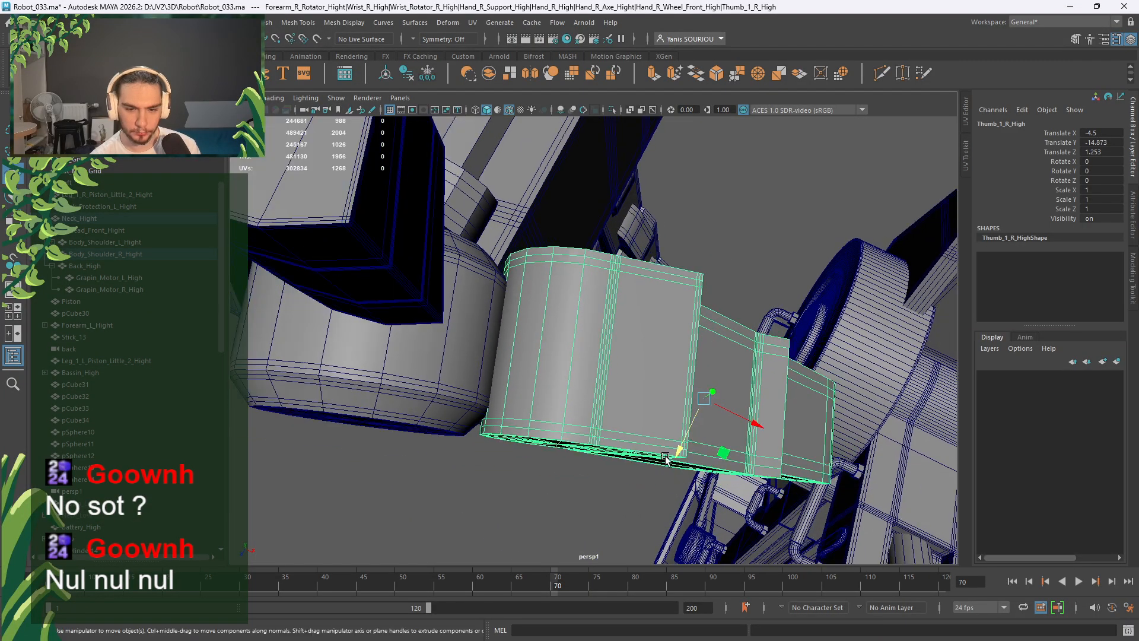
alt+right_drag(666, 457, 585, 419)
alt+drag(585, 420, 646, 450)
click(658, 458)
alt+right_drag(676, 463, 642, 463)
alt+drag(642, 463, 636, 405)
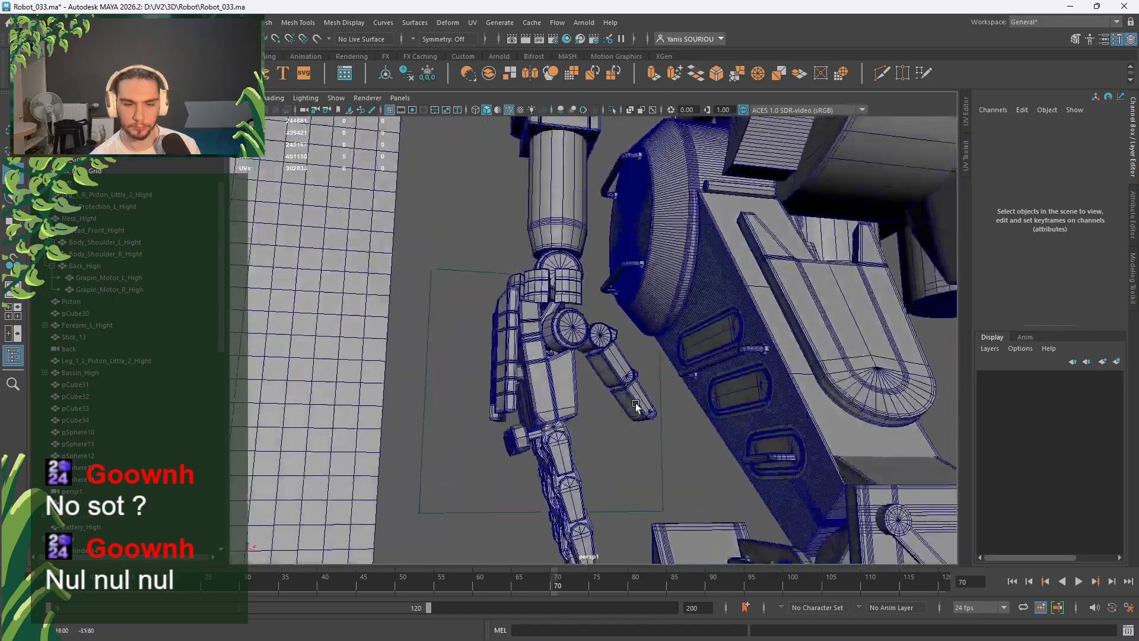
Delete the outdated thumb, Thumb_1_R_High, from the hand under Forearm_L_Rotator_Hight1.
alt+right_drag(636, 404, 602, 380)
alt+drag(602, 379, 519, 396)
alt+right_drag(519, 396, 600, 338)
click(595, 310)
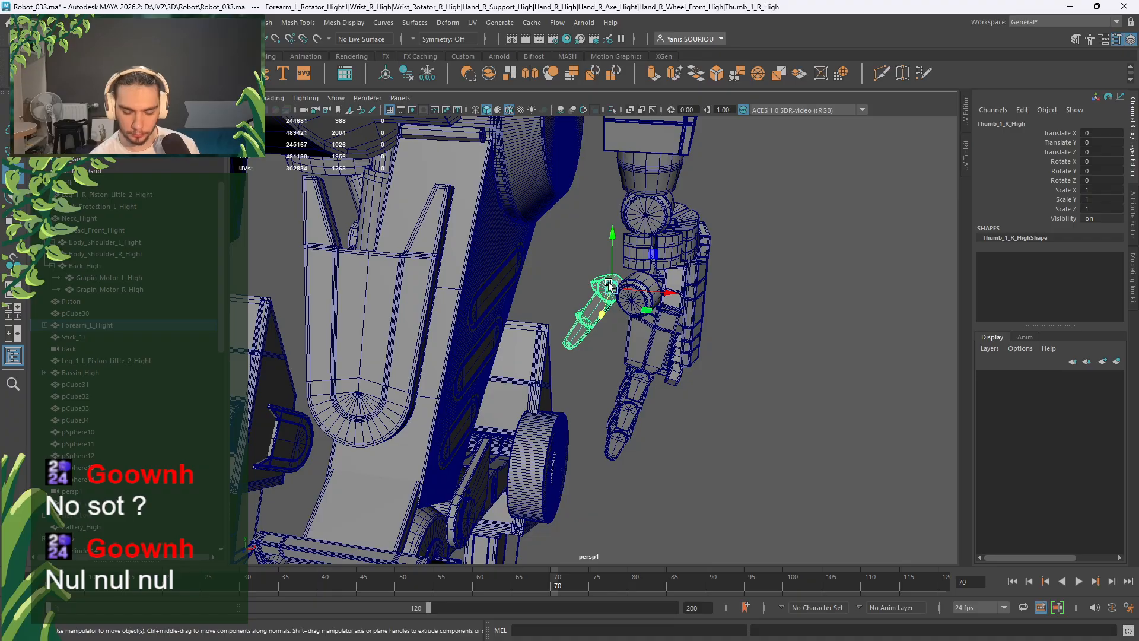
key(Delete)
Delete the rest of the hand under Forearm_L_Rotator_Hight1, starting from its wrist, Wrist_R_High.
alt+right_drag(607, 282, 595, 315)
alt+drag(605, 296, 652, 291)
alt+middle_drag(651, 291, 849, 225)
right_drag(477, 224, 474, 223)
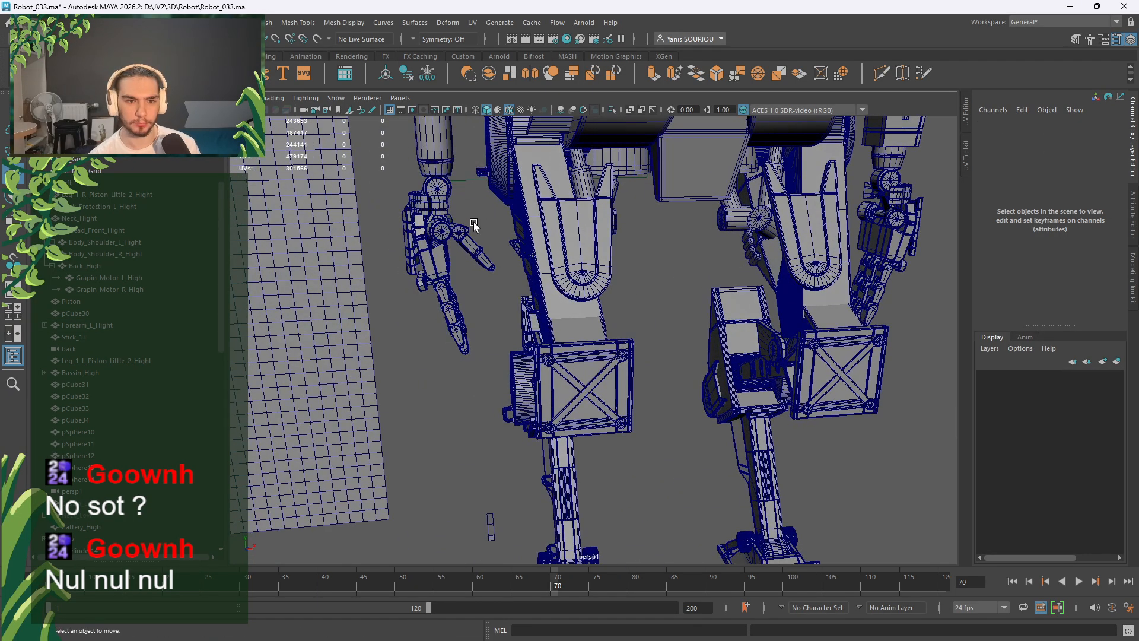
scroll(474, 225, down, 3)
click(793, 242)
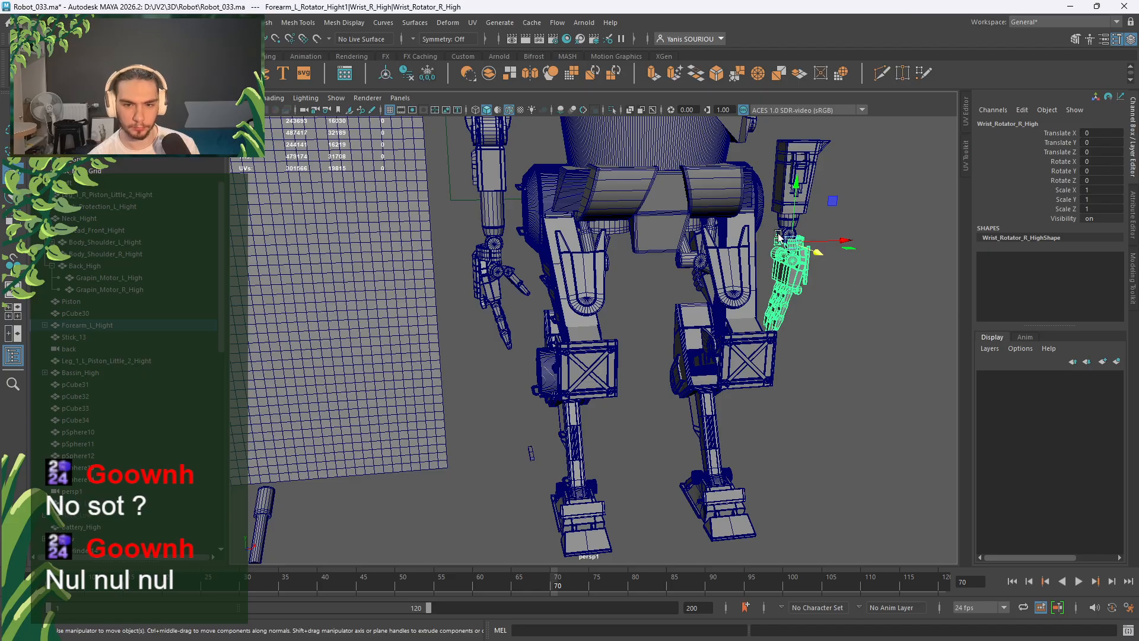
key(Up)
key(Delete)
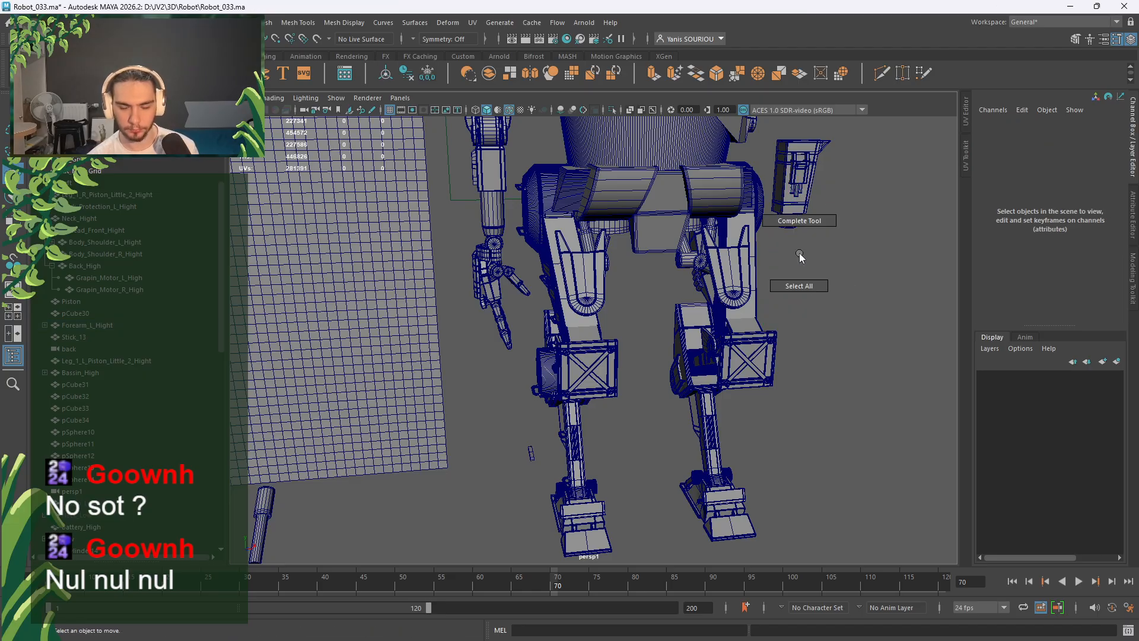
right_drag(835, 232, 837, 235)
scroll(835, 235, down, 5)
alt+middle_drag(751, 256, 714, 347)
alt+drag(714, 347, 707, 337)
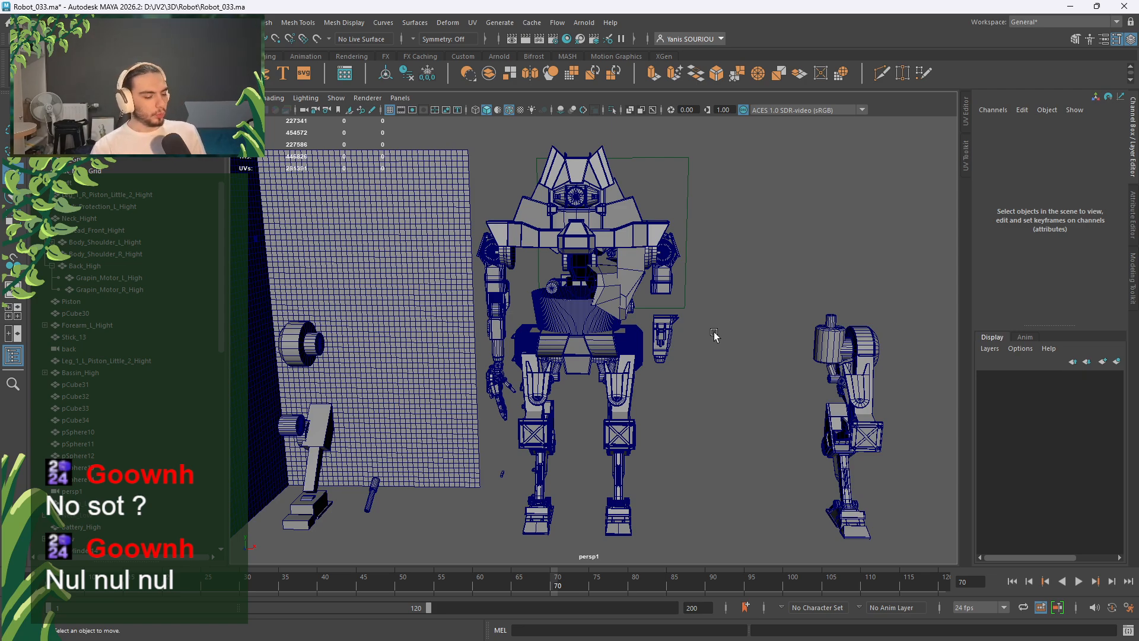
alt+drag(714, 335, 465, 318)
alt+right_drag(465, 318, 580, 386)
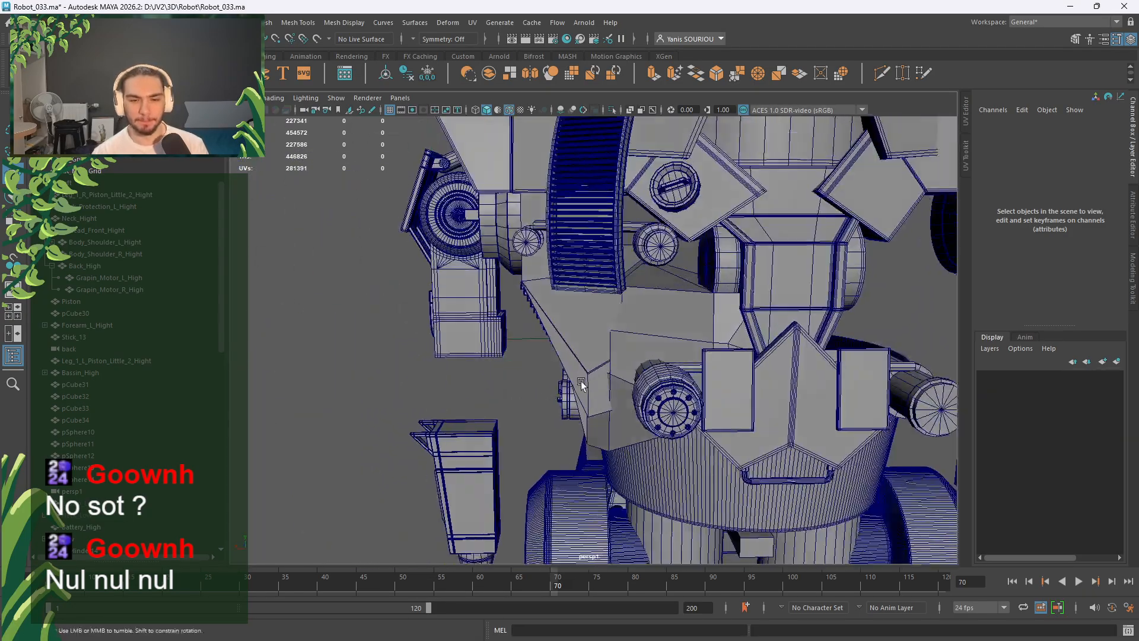
alt+drag(581, 385, 575, 415)
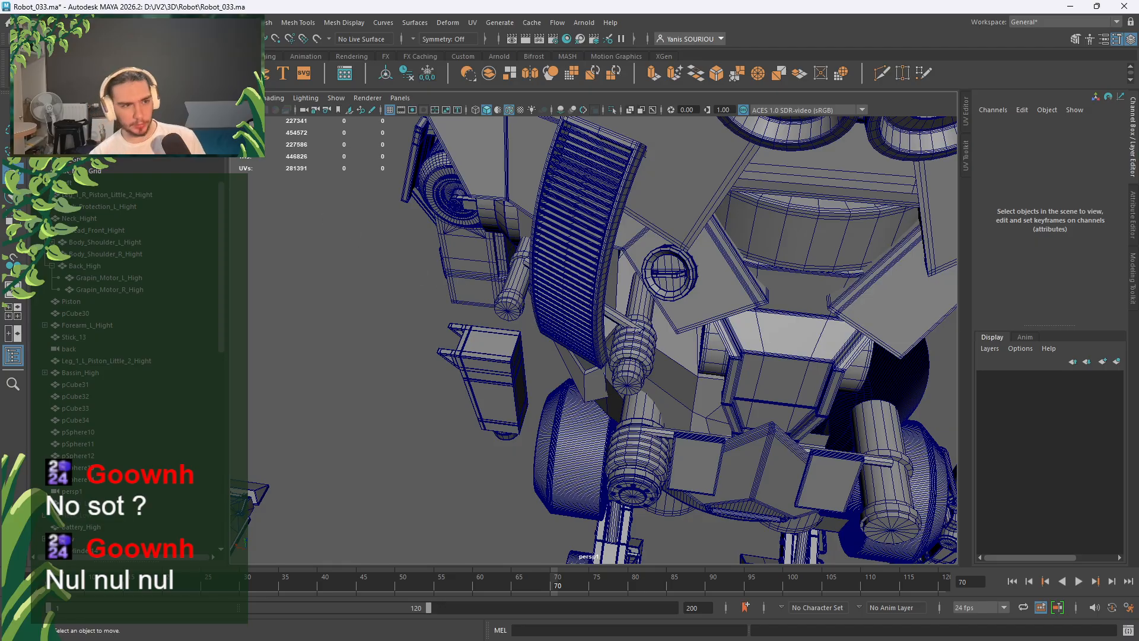
click(55, 74)
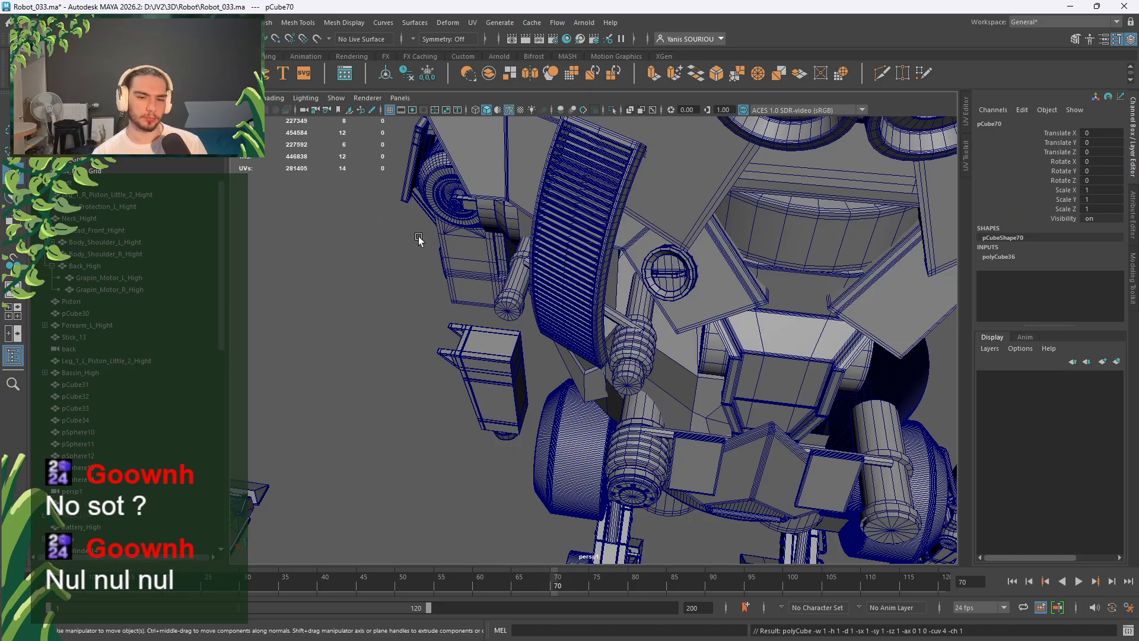
alt+drag(691, 409, 713, 363)
key(f)
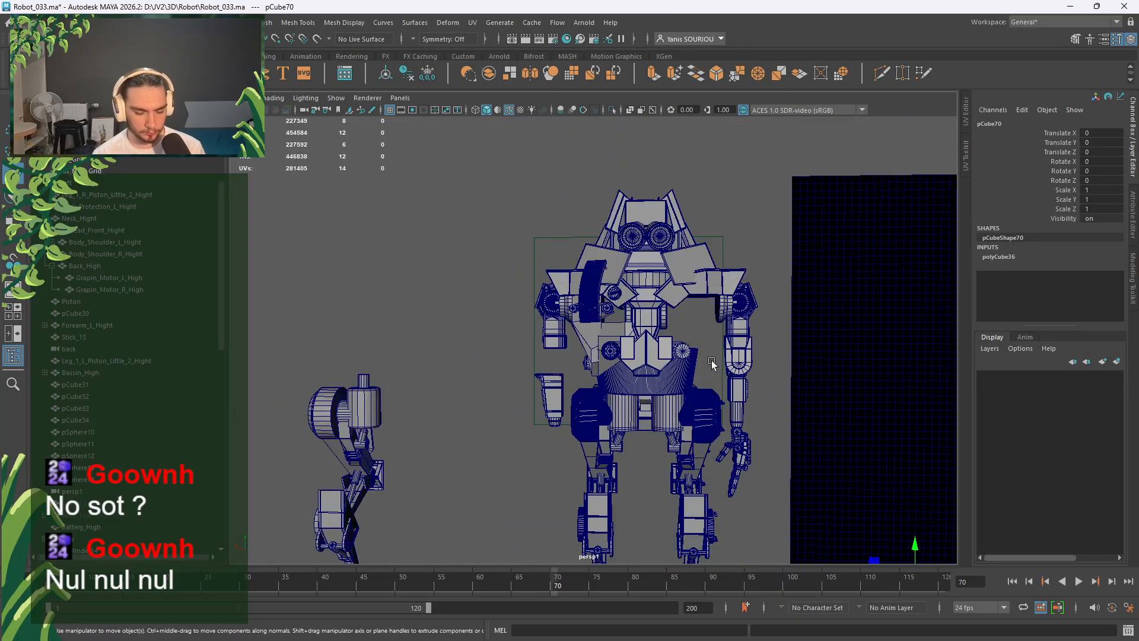
key(f)
key(Delete)
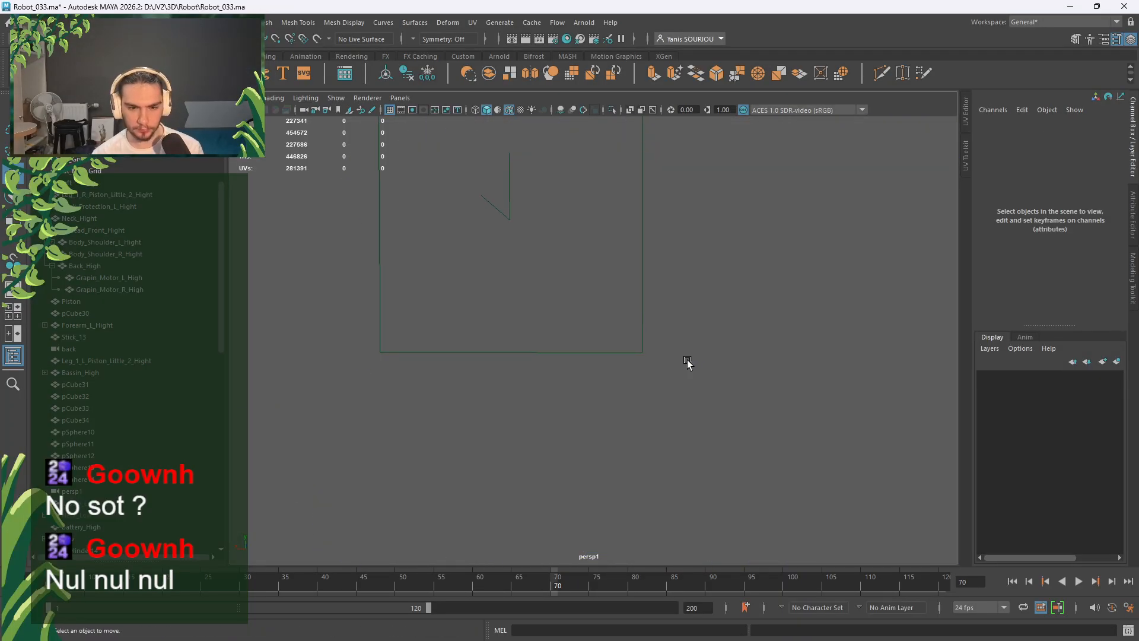
Extrude the upper face of the torso panel pCube32 upward toward the shoulder plate.
scroll(621, 354, down, 5)
scroll(621, 354, down, 5)
alt+middle_drag(436, 278, 560, 358)
scroll(559, 359, up, 5)
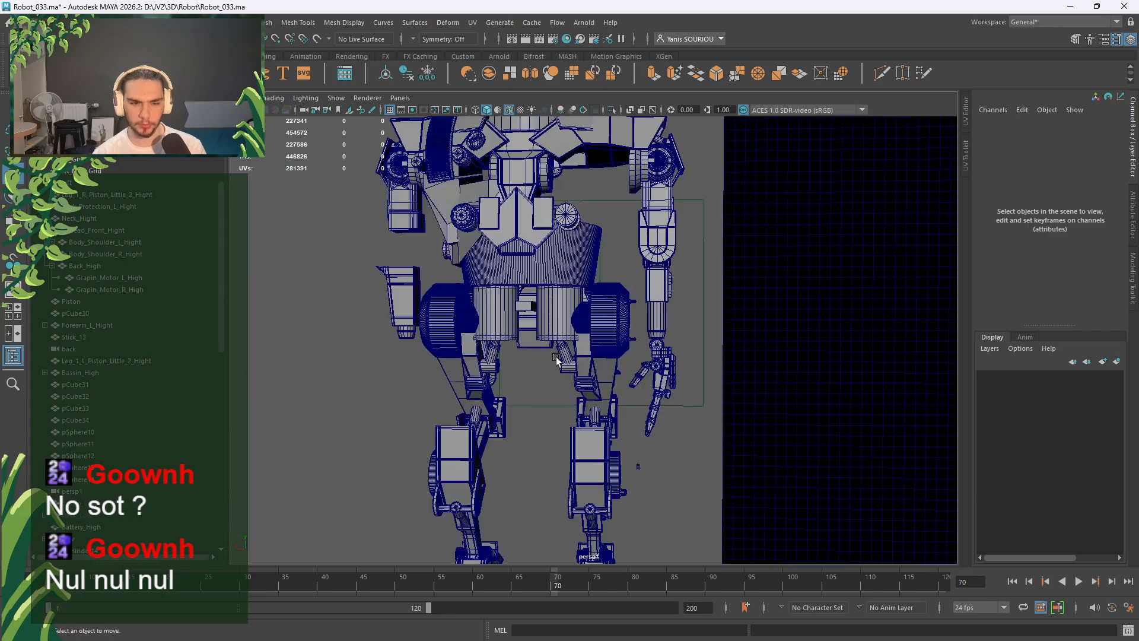
scroll(611, 379, up, 4)
alt+drag(559, 358, 634, 449)
scroll(634, 450, up, 4)
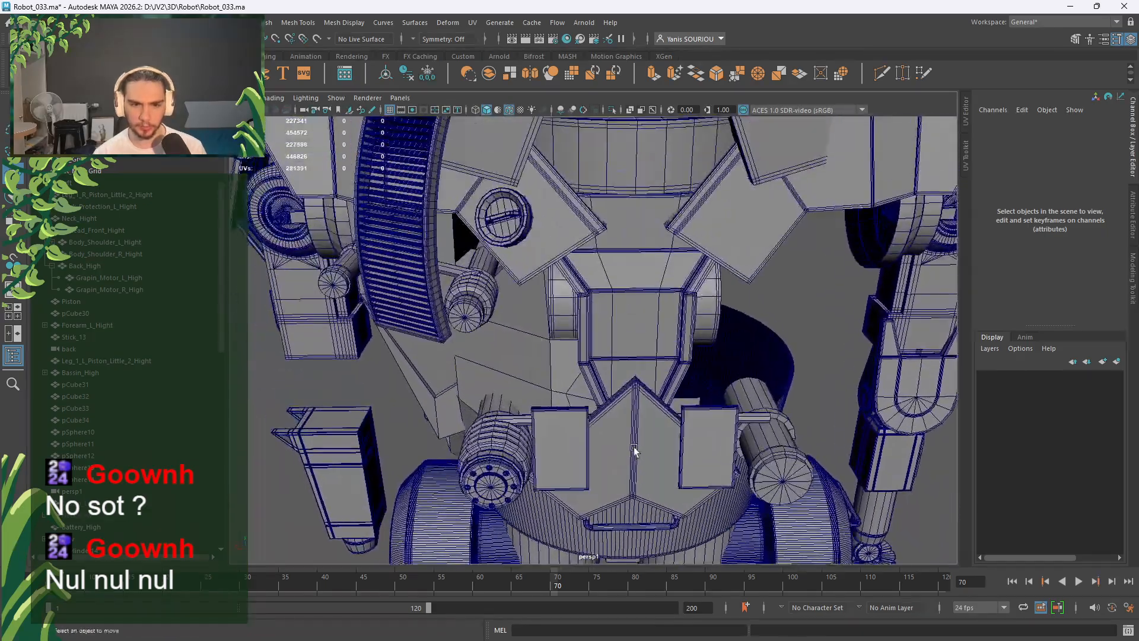
click(523, 321)
right_drag(525, 303, 528, 324)
click(529, 323)
alt+drag(529, 324, 572, 375)
scroll(573, 385, up, 3)
scroll(487, 319, up, 3)
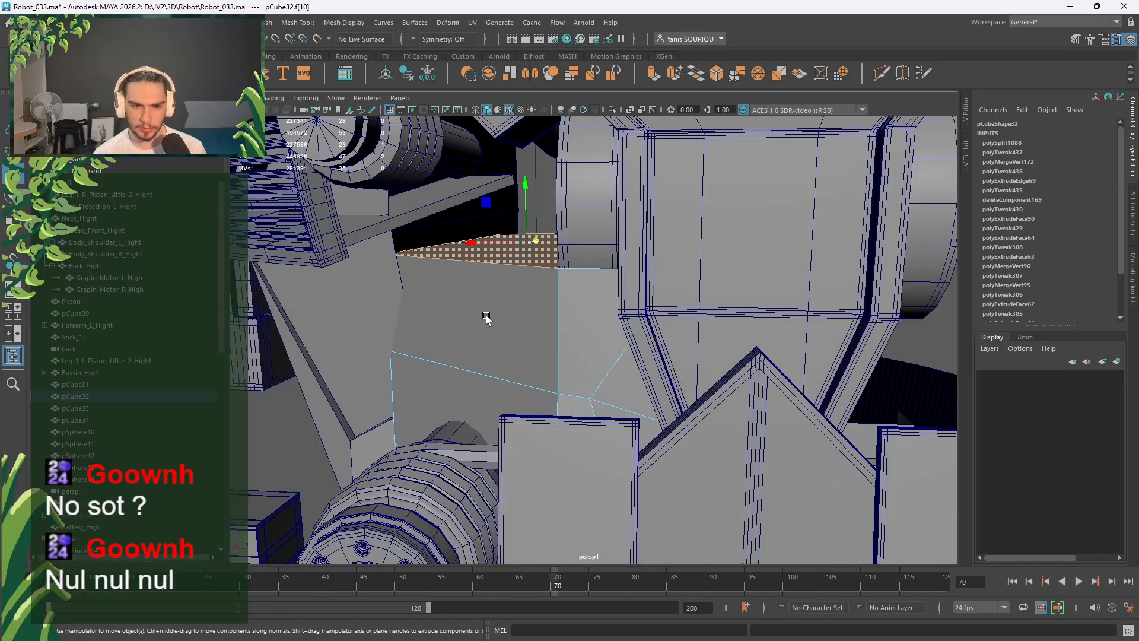
alt+drag(486, 315, 487, 321)
right_drag(419, 313, 385, 305)
click(385, 304)
drag(399, 296, 515, 302)
right_drag(515, 301, 515, 335)
alt+drag(516, 365, 537, 249)
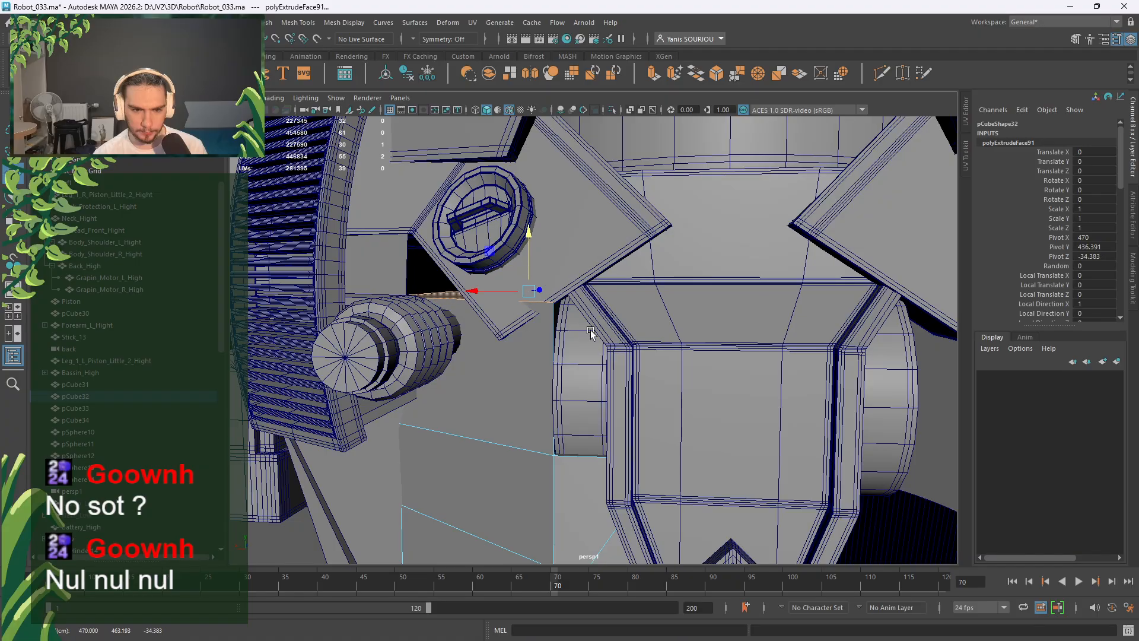
In the back view, lower the extruded upper face of the panel to the level of the nearby small cylinder.
alt+drag(591, 332, 627, 343)
key(space)
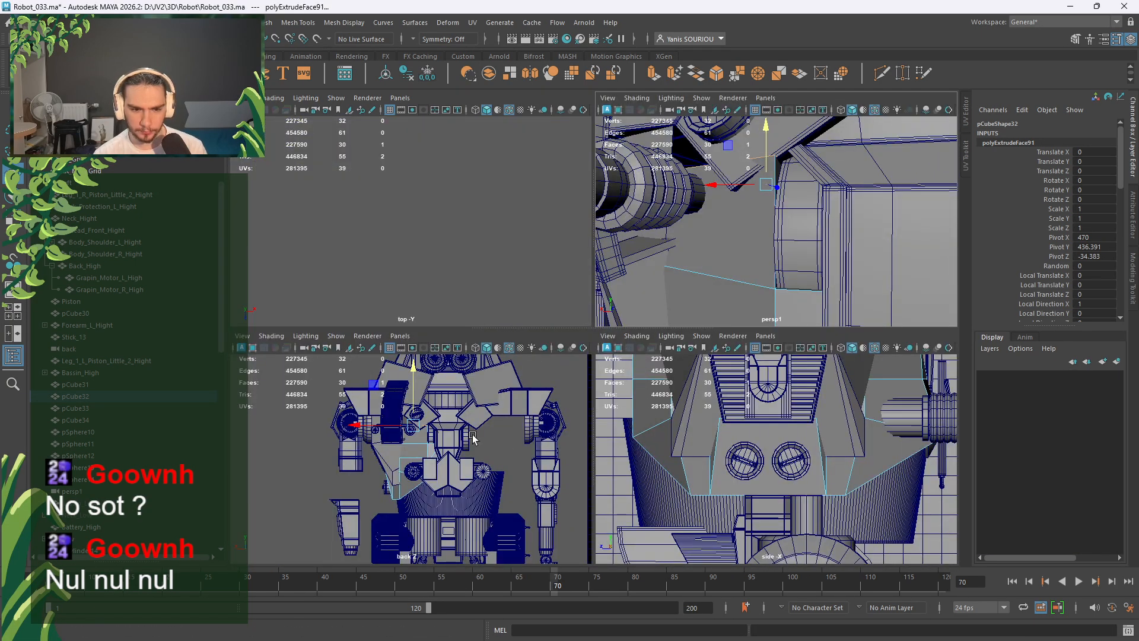
key(space)
scroll(398, 439, up, 10)
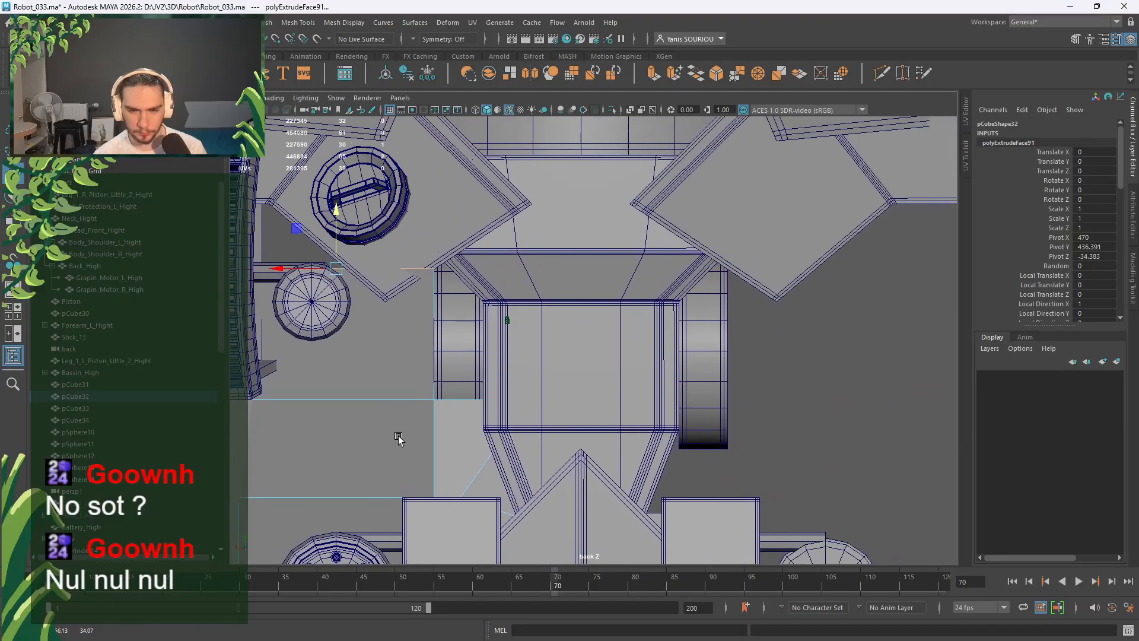
scroll(398, 439, down, 3)
drag(366, 295, 482, 372)
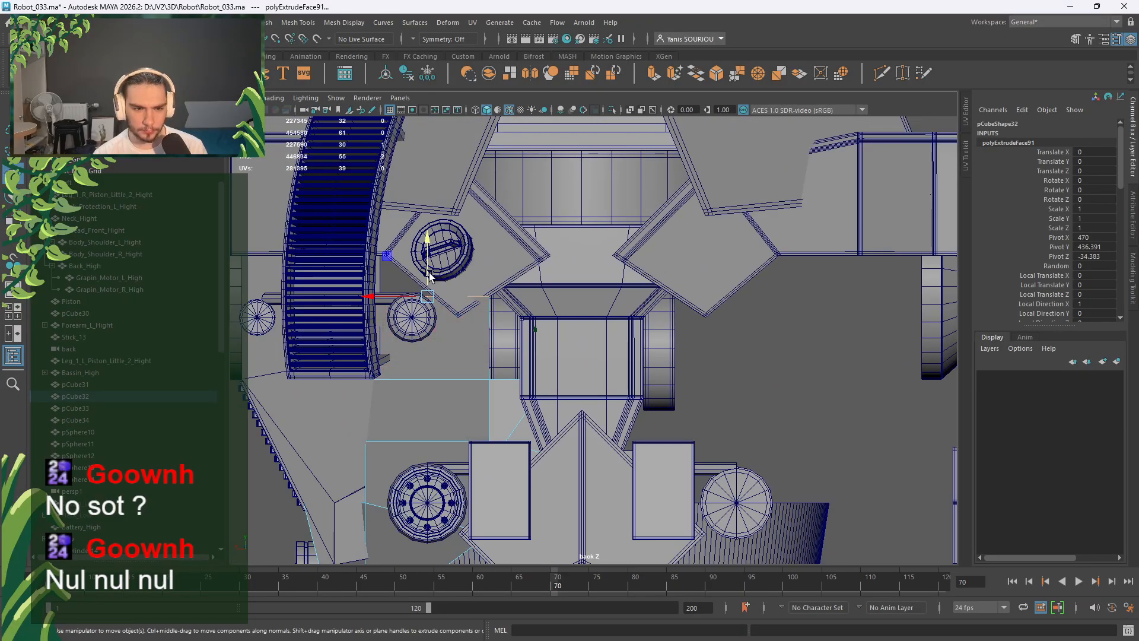
drag(433, 309, 432, 297)
drag(424, 237, 426, 260)
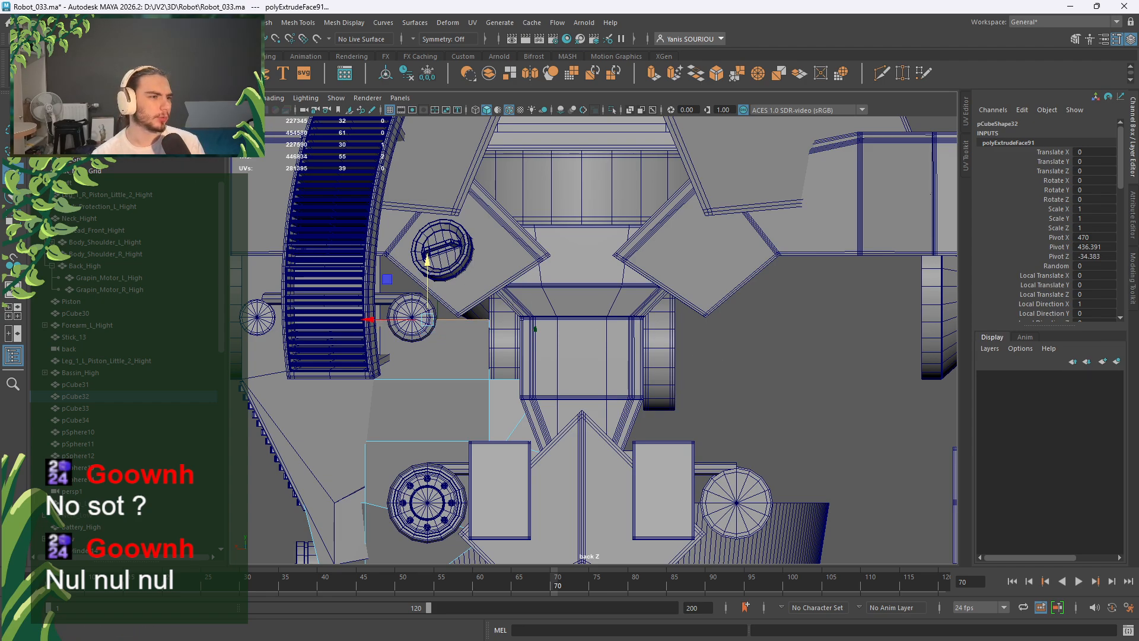
Show the BF_Grid reference grid and snap the panel's extruded upper face to its grid line at about Y 456.391.
scroll(97, 215, up, 3)
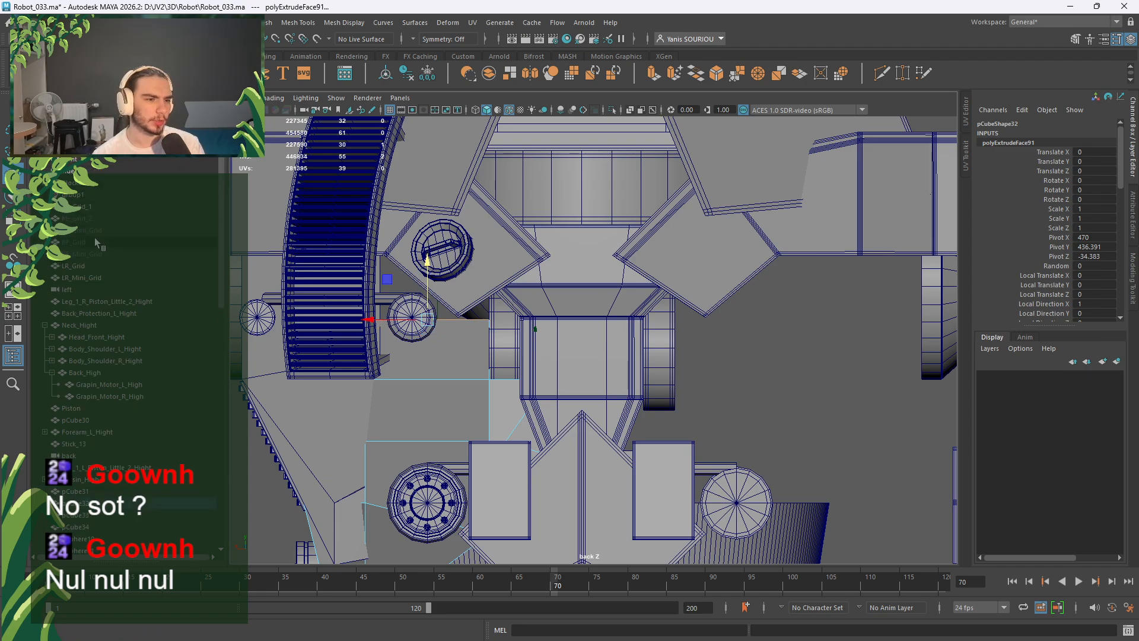
click(96, 241)
key(h)
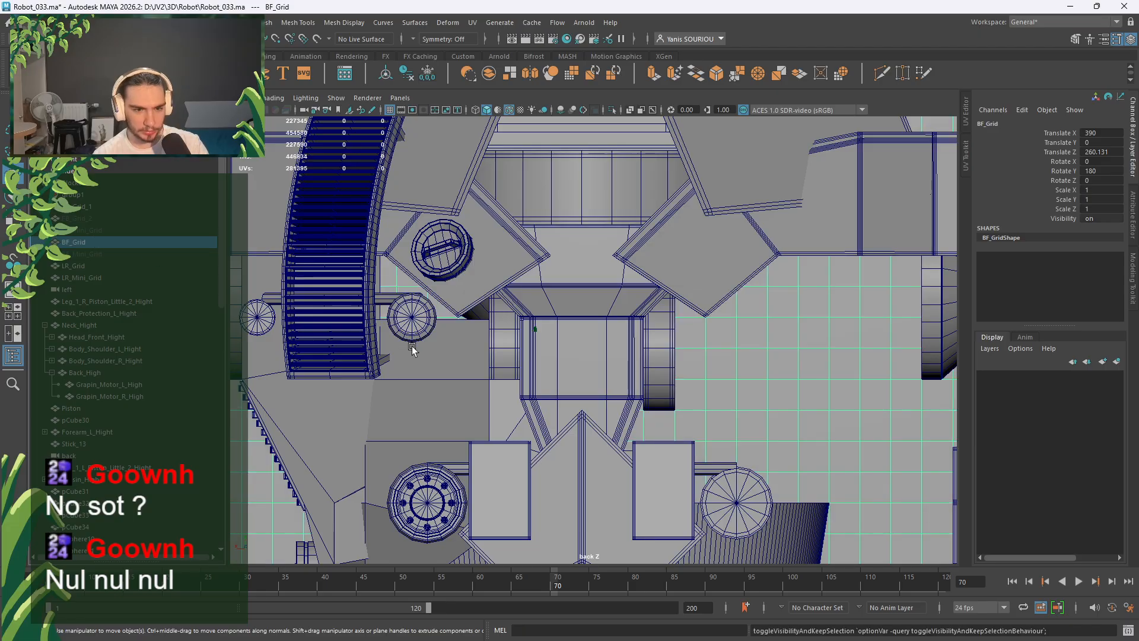
click(462, 348)
right_drag(463, 349, 465, 334)
key(x)
middle_drag(775, 322, 773, 321)
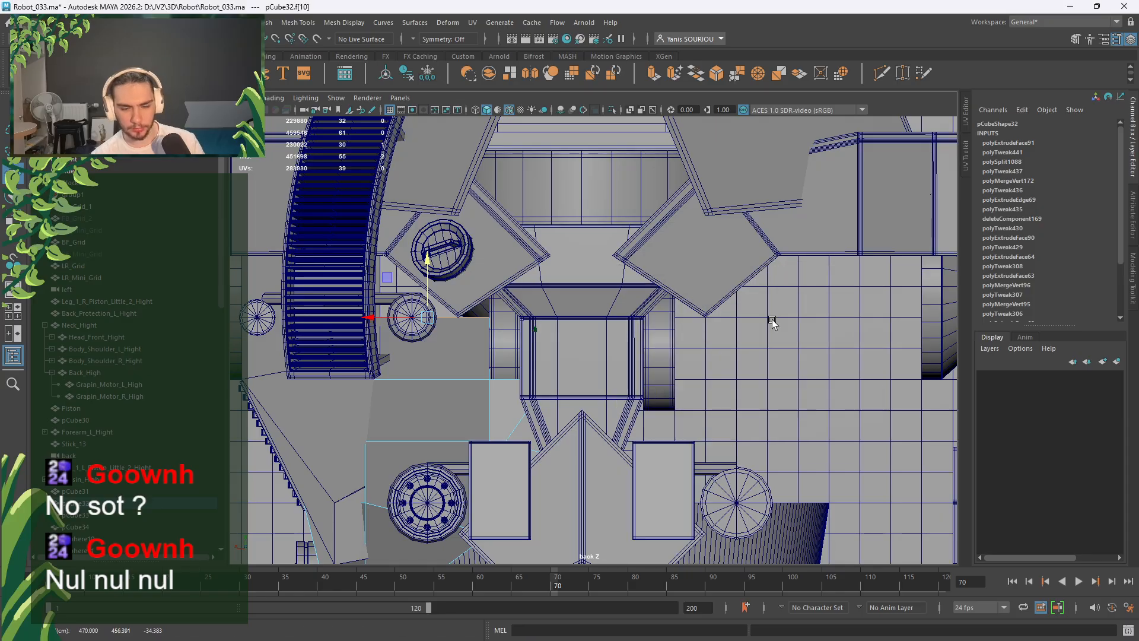
In the perspective view, extrude the panel's upper face upward a second time, to about Y 463.219.
key(space)
key(space)
mouse_move(795, 264)
alt+mouse_down()
mouse_move(741, 301)
mouse_move(715, 302)
mouse_move(756, 314)
mouse_move(730, 308)
alt+mouse_up()
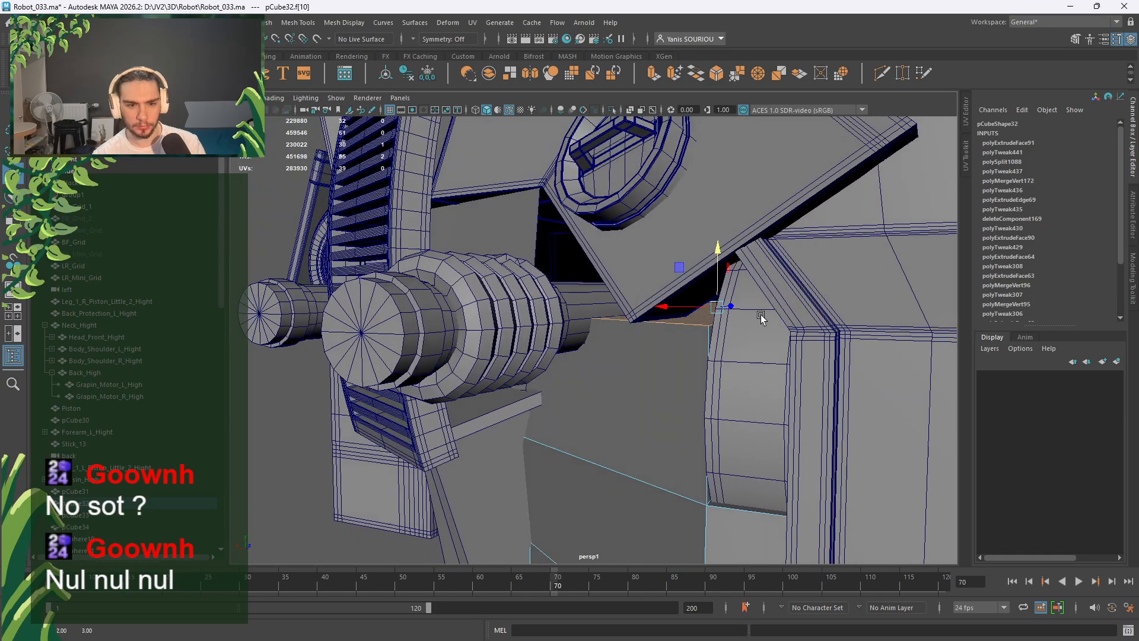
mouse_move(763, 351)
alt+mouse_down()
mouse_move(732, 386)
mouse_move(672, 392)
alt+mouse_up()
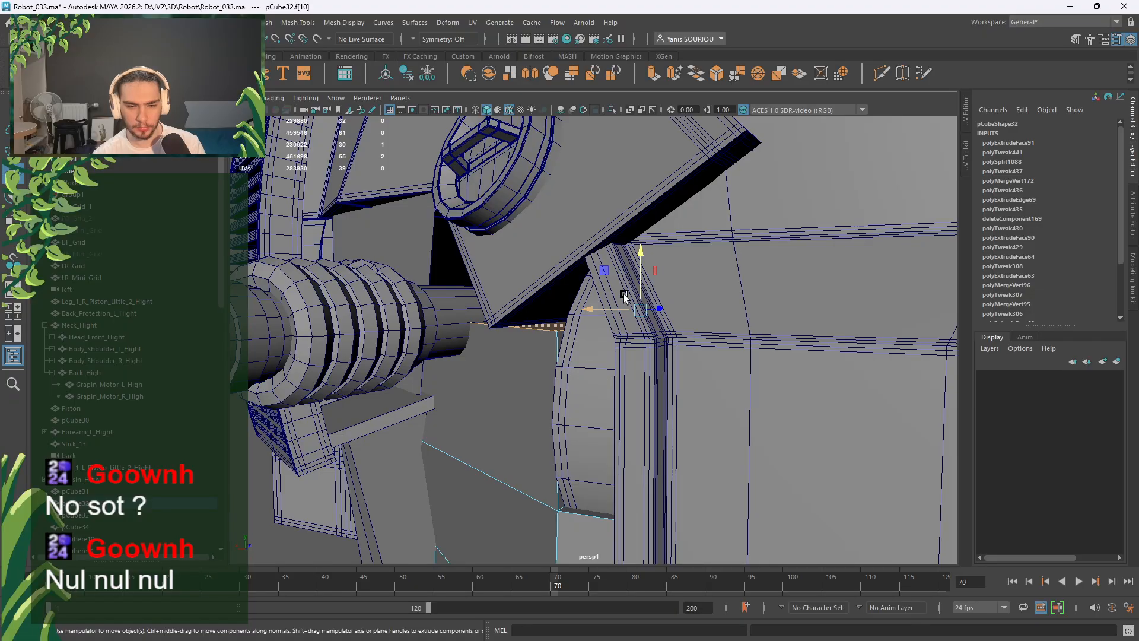
shift+drag(642, 273, 643, 242)
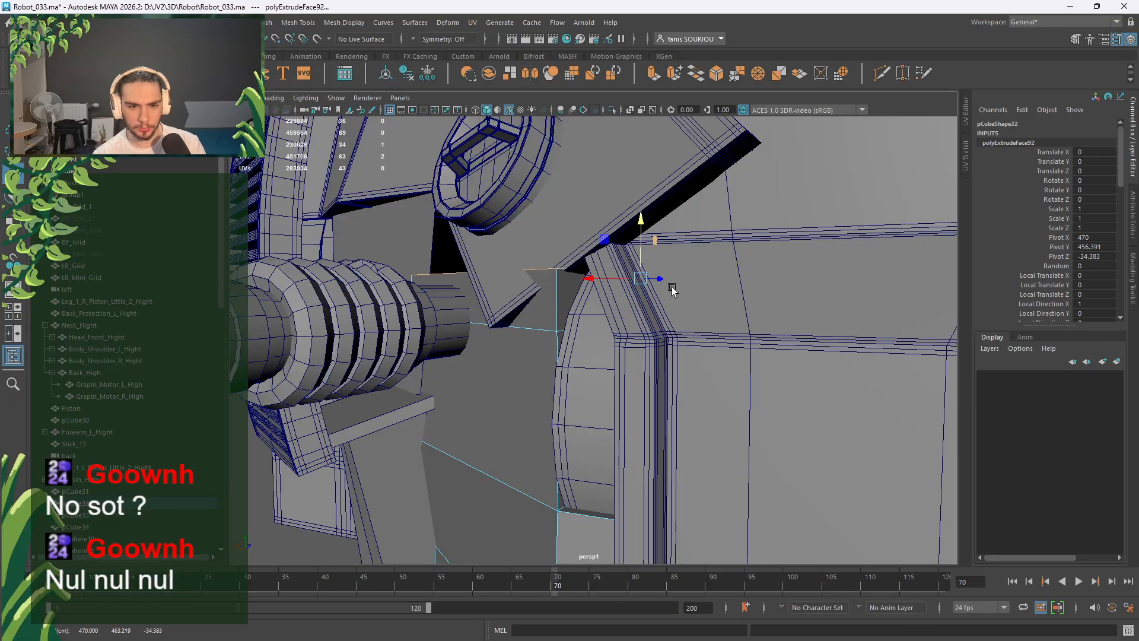
mouse_move(670, 286)
alt+mouse_down()
mouse_move(736, 326)
mouse_move(643, 272)
mouse_move(643, 292)
mouse_move(543, 267)
alt+mouse_up()
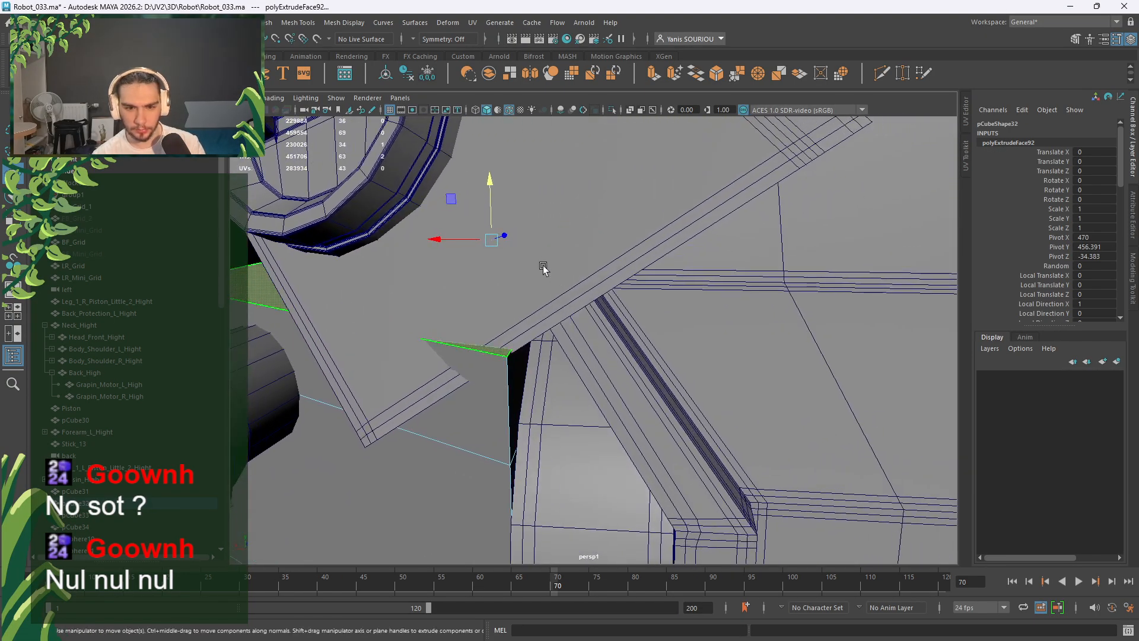
Raise the newly extruded upper face of pCube32 further, past the lower edge of the shoulder plate.
click(497, 193)
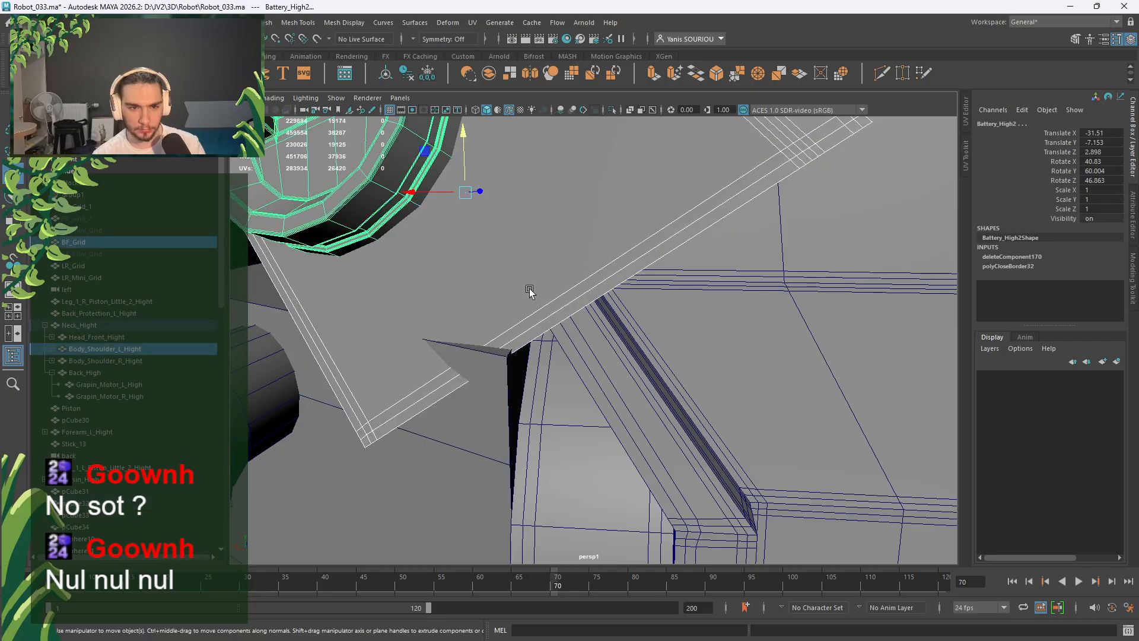
click(489, 393)
right_drag(483, 301, 500, 336)
shift+drag(490, 202, 490, 148)
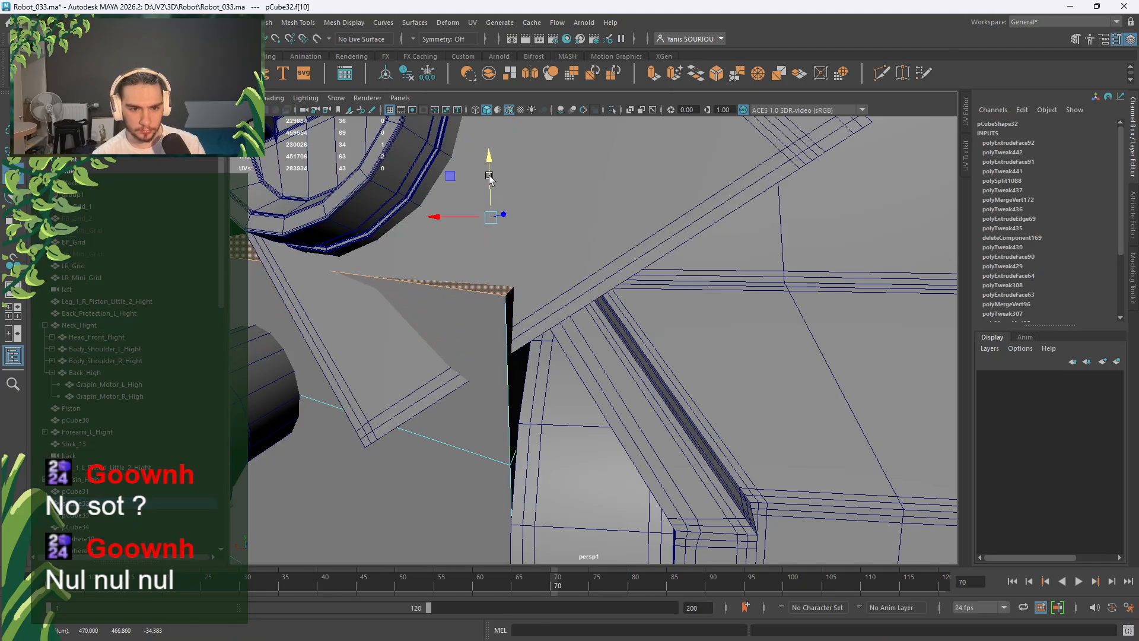
Extrude the raised section's inner side face toward the middle of the torso, and delete the extension's end face and the top face.
click(513, 362)
shift+drag(546, 255, 558, 348)
alt+middle_drag(558, 349, 523, 345)
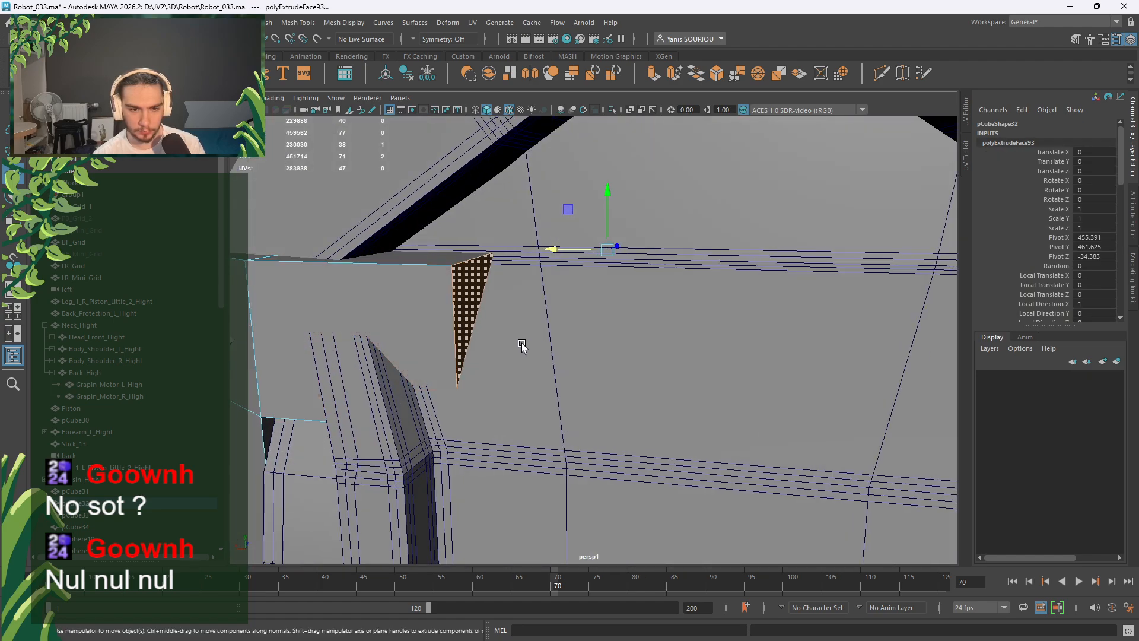
key(Delete)
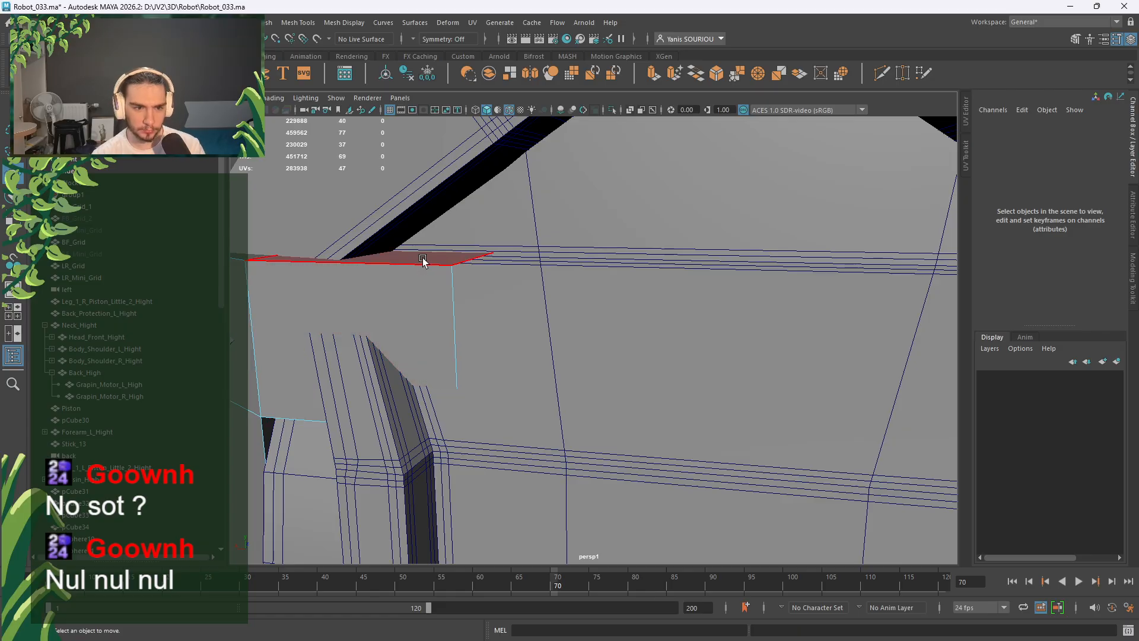
click(409, 259)
key(Delete)
Shift the vertex at the outer end of the panel's middle horizontal edge along the Z axis.
right_drag(405, 284, 407, 248)
click(407, 264)
drag(375, 261, 400, 395)
scroll(598, 351, up, 4)
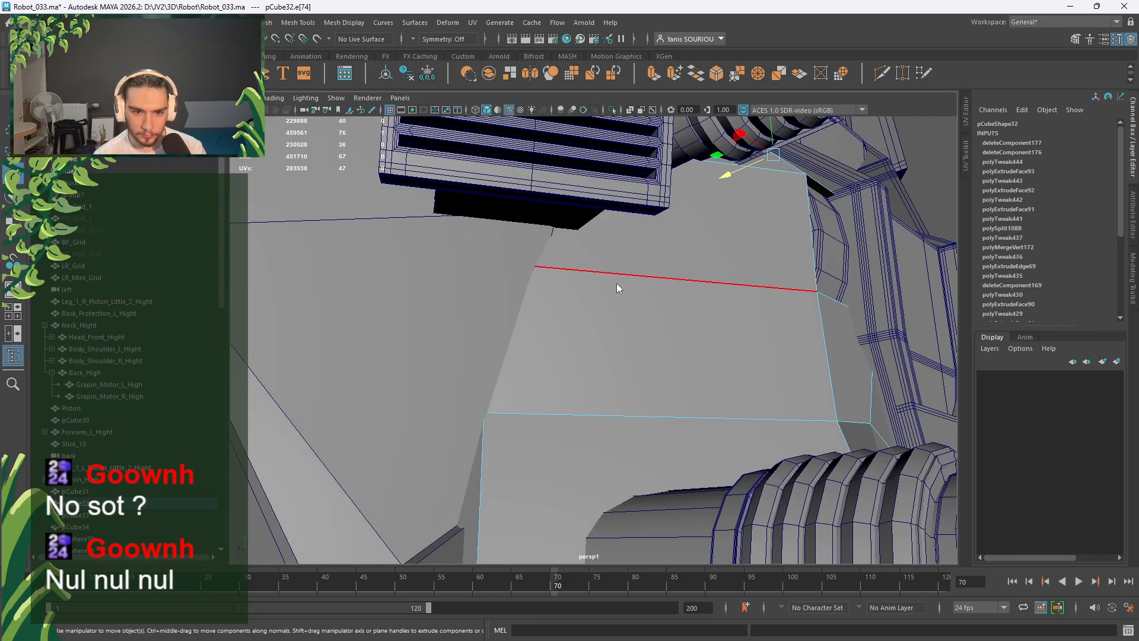
right_drag(617, 283, 565, 273)
click(511, 273)
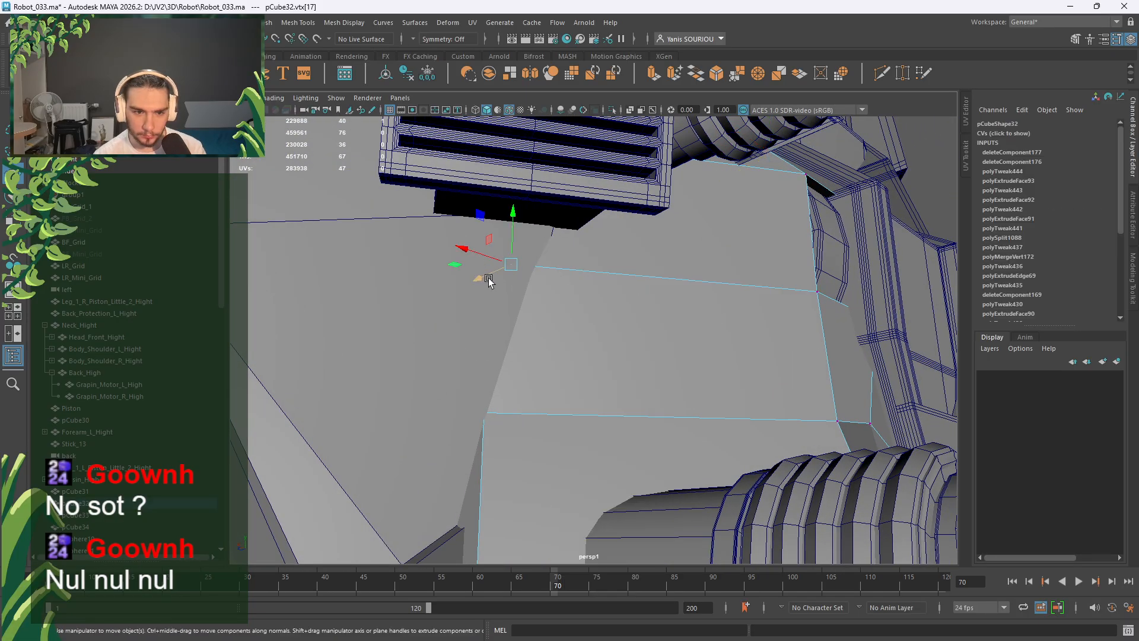
drag(482, 275, 509, 284)
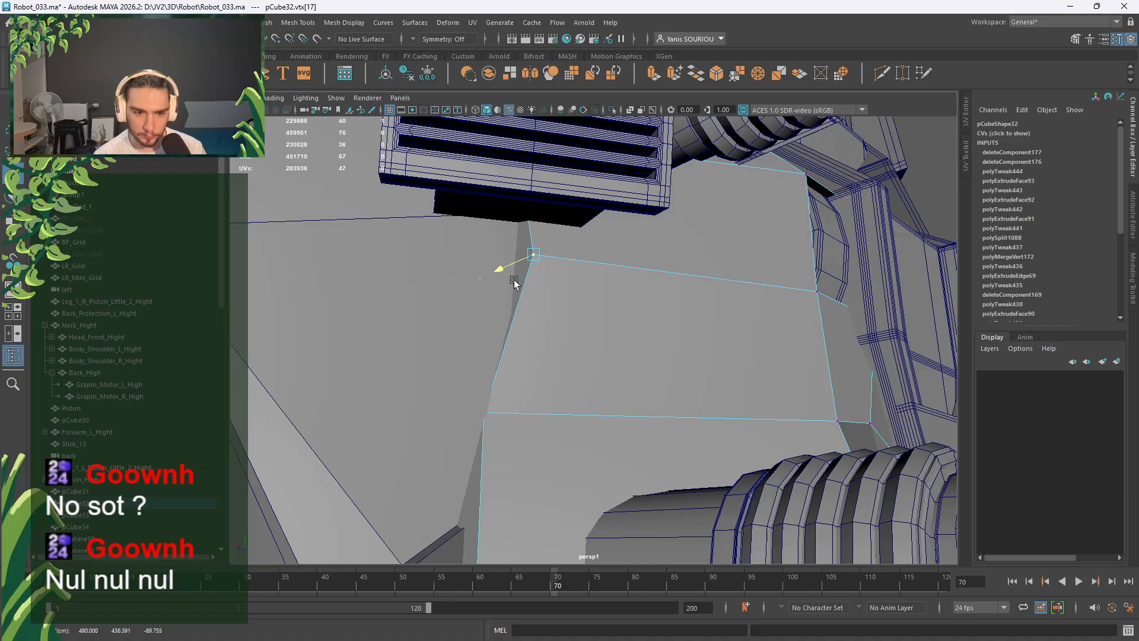
Move the next outer vertex down on pCube32 along the Z axis to about Z -82.776.
click(480, 411)
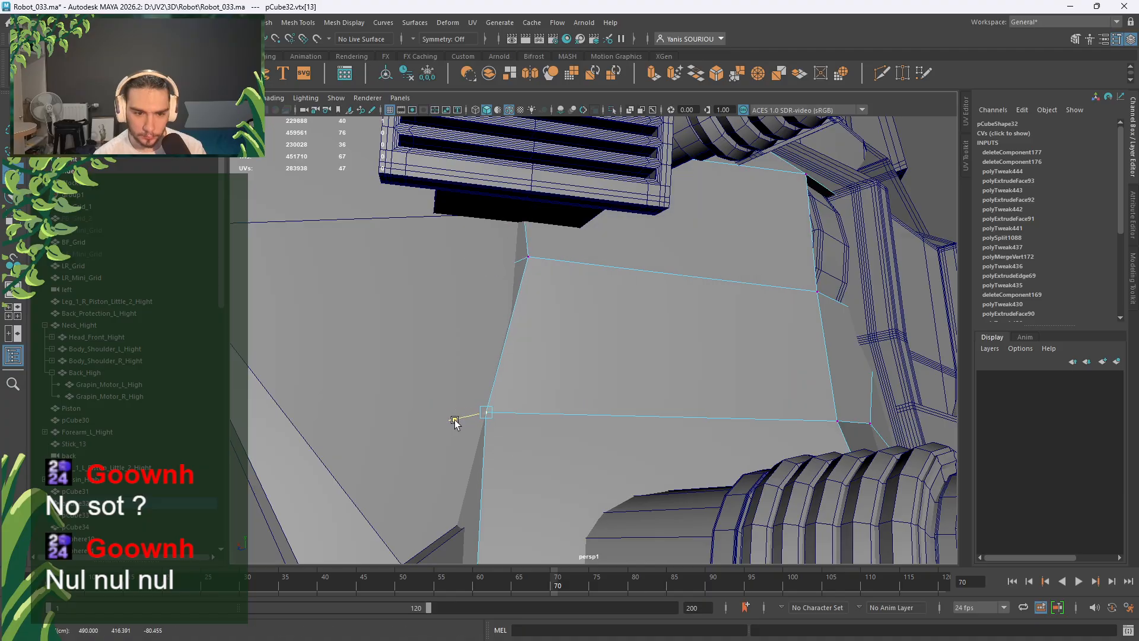
alt+drag(458, 419, 526, 429)
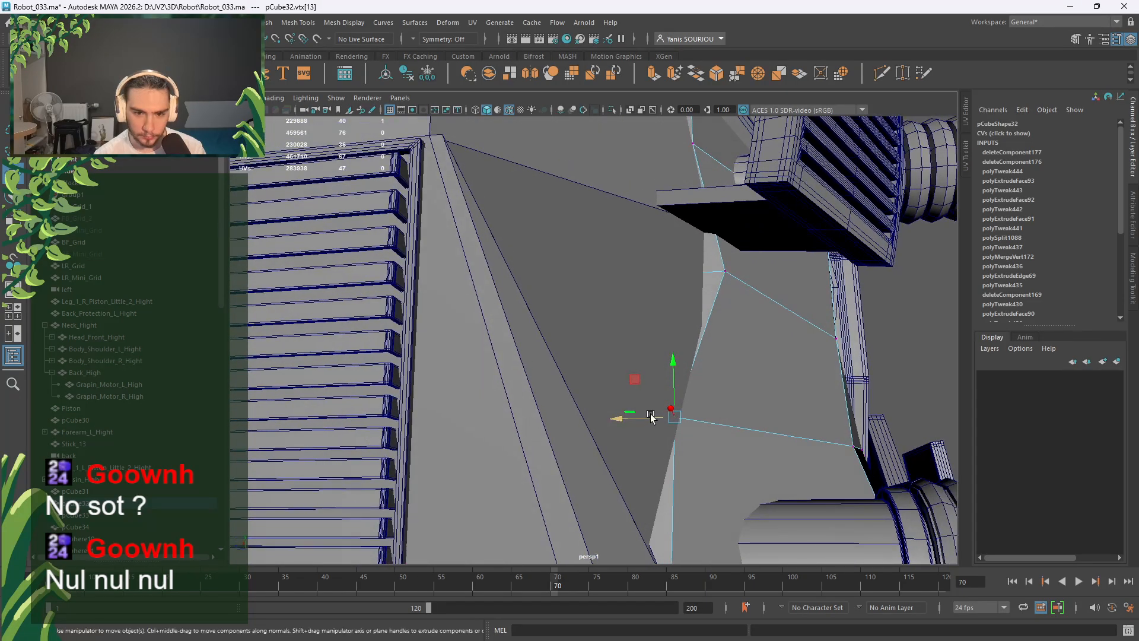
drag(652, 417, 661, 417)
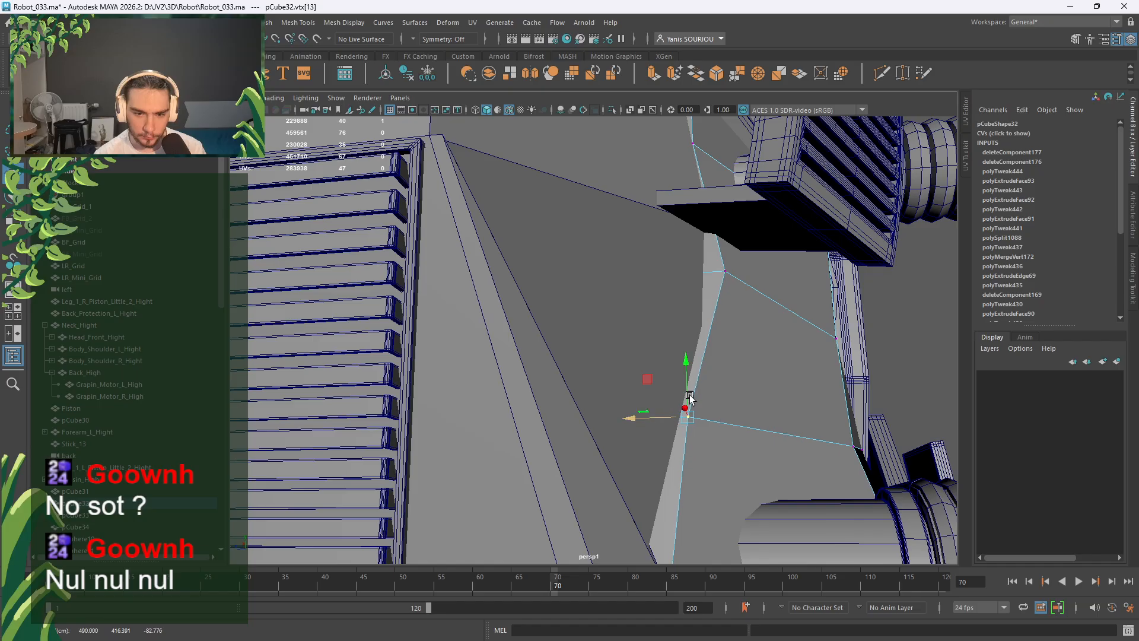
Readjust the outer vertex of the middle horizontal edge along Z to even out the panel's side profile.
drag(698, 277, 689, 276)
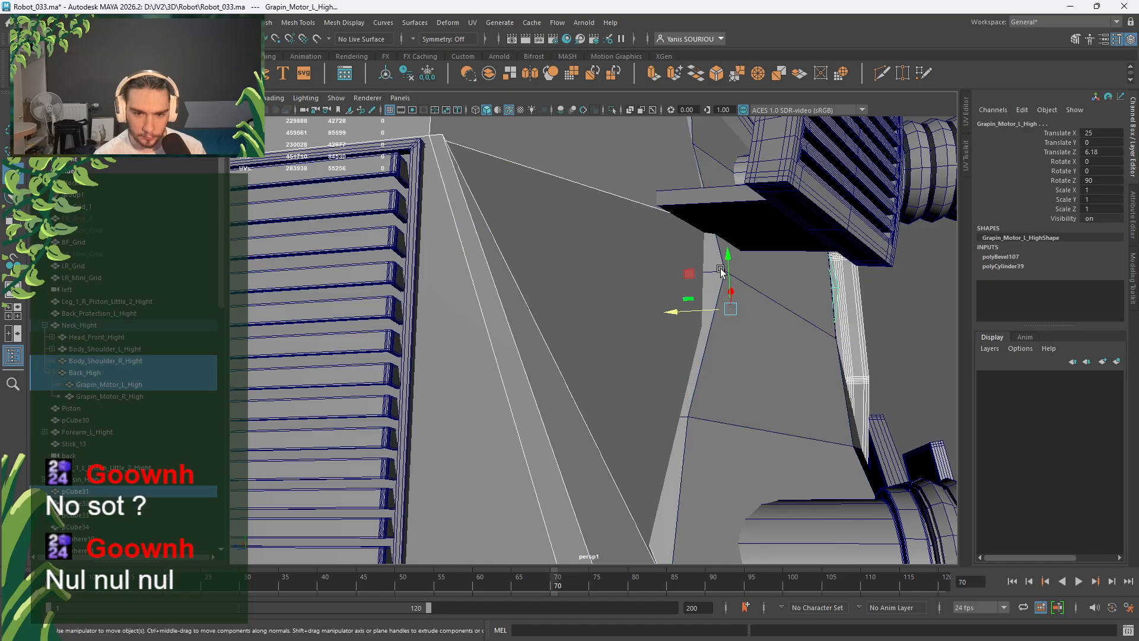
click(760, 304)
right_drag(762, 301, 727, 295)
click(724, 269)
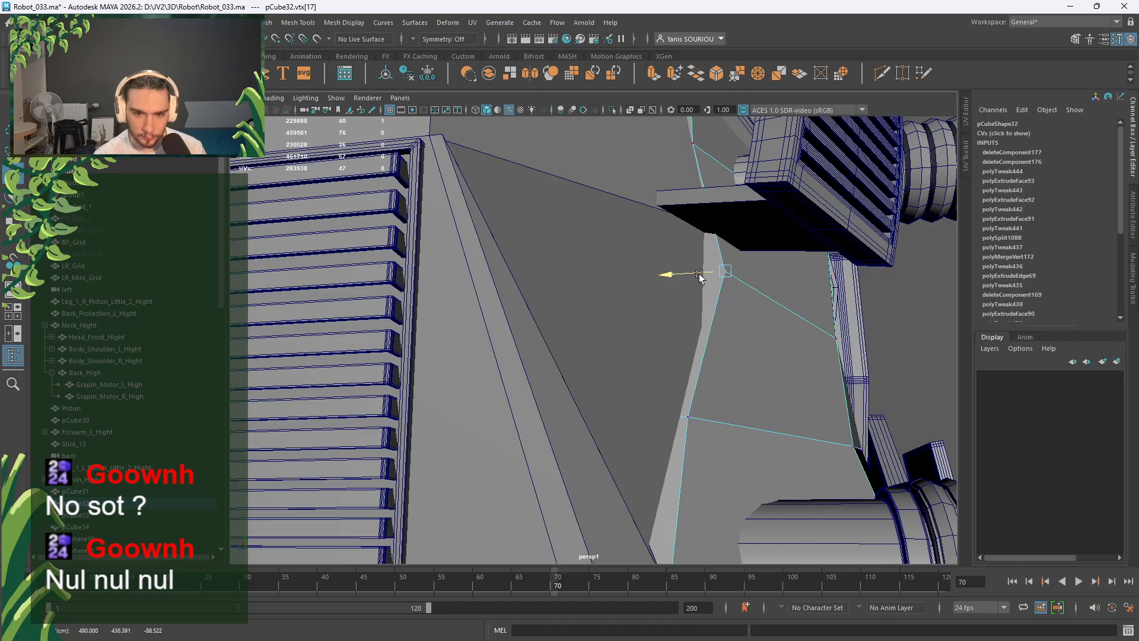
alt+drag(697, 276, 580, 308)
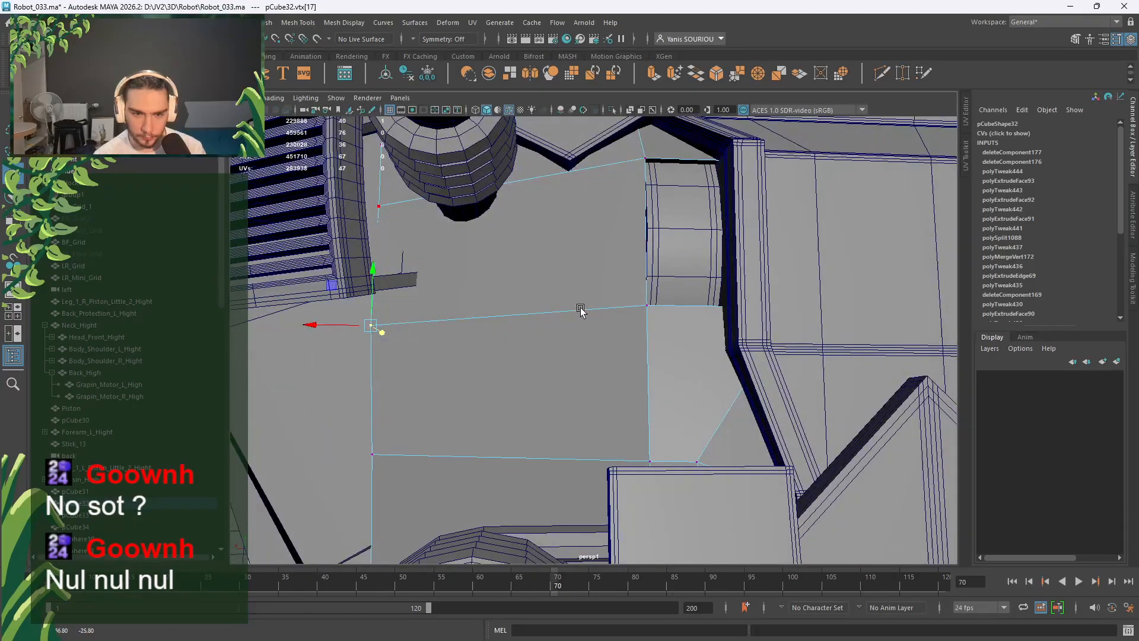
Snap the upper outer vertex of pCube32 along Z into line with the outer vertex directly below it.
click(376, 207)
alt+drag(380, 211, 540, 351)
click(547, 266)
key(v)
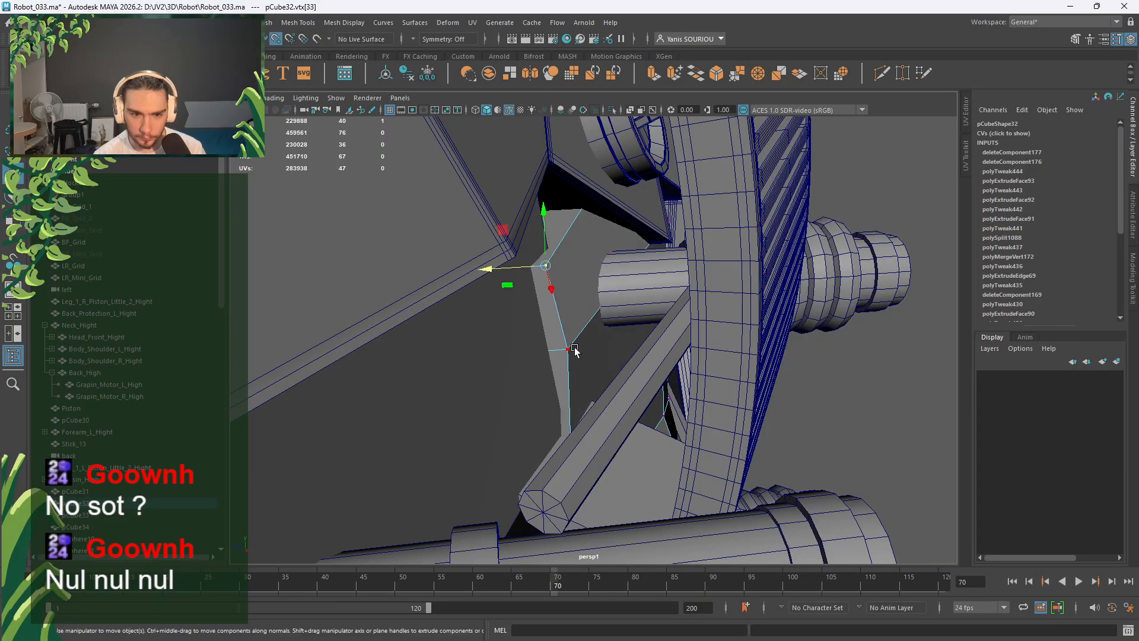
middle_drag(574, 352, 581, 351)
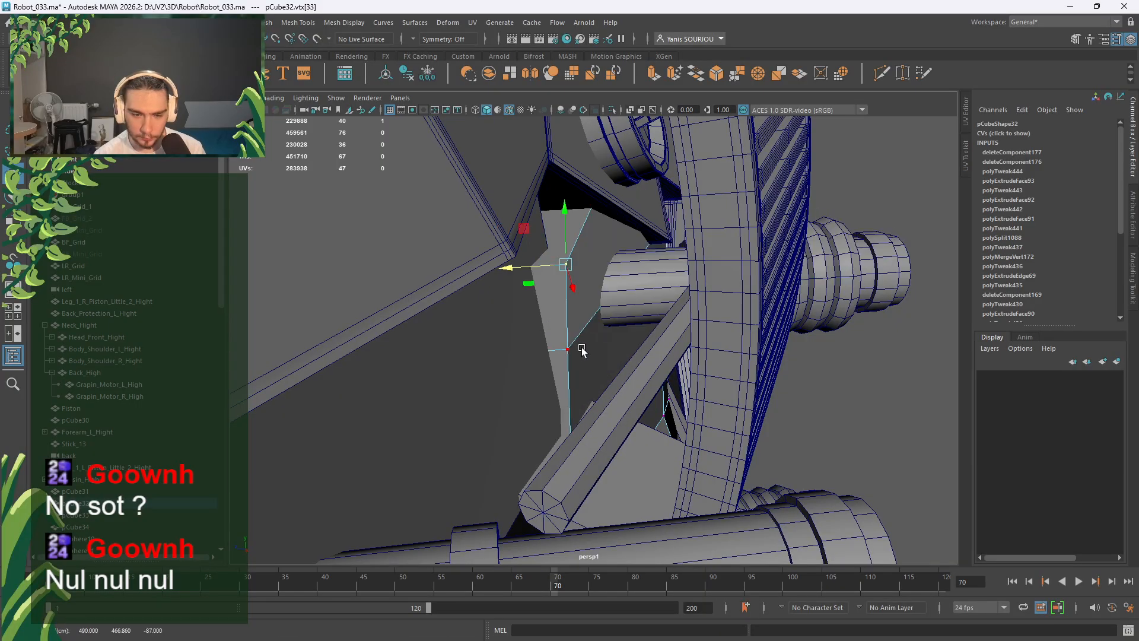
mouse_move(582, 351)
alt+mouse_down()
mouse_move(565, 324)
mouse_move(592, 347)
mouse_move(589, 359)
mouse_move(485, 337)
mouse_move(501, 369)
alt+mouse_up()
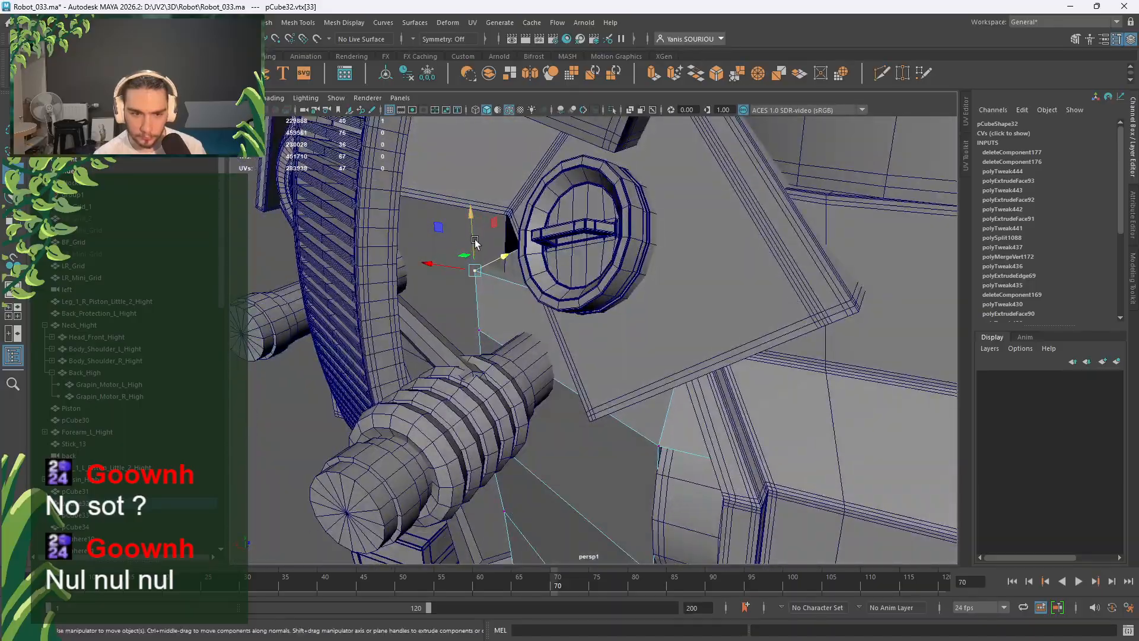
Raise the upper outer vertex of pCube32 along the Y axis and inspect the panel's fit against its neighbours.
drag(475, 240, 475, 169)
alt+drag(509, 233, 708, 256)
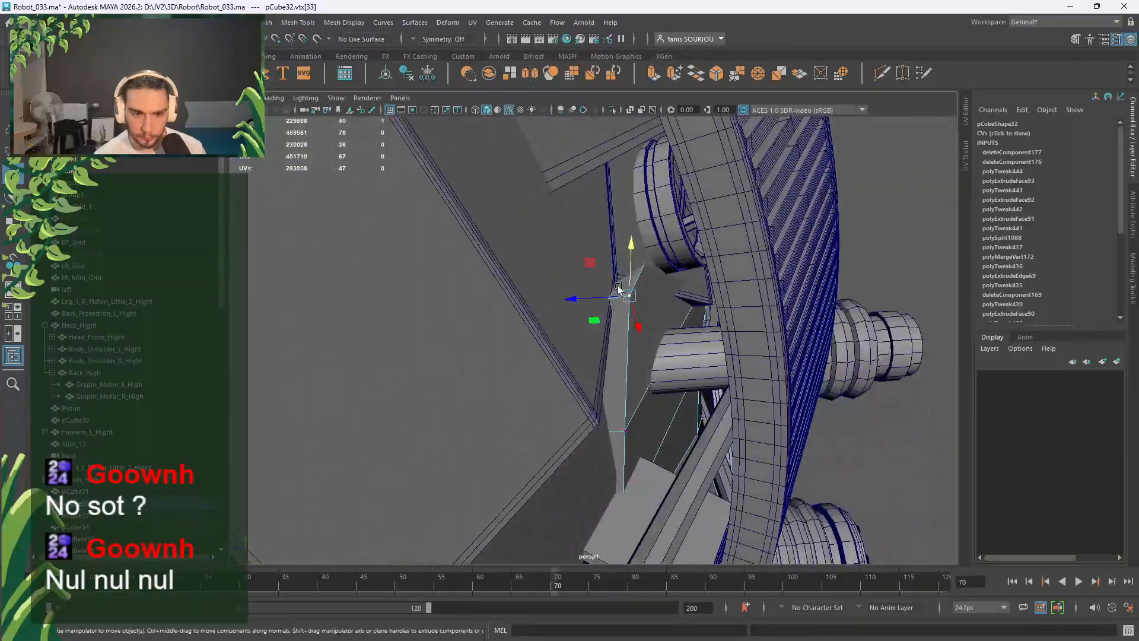
alt+drag(618, 289, 451, 241)
right_drag(451, 241, 493, 177)
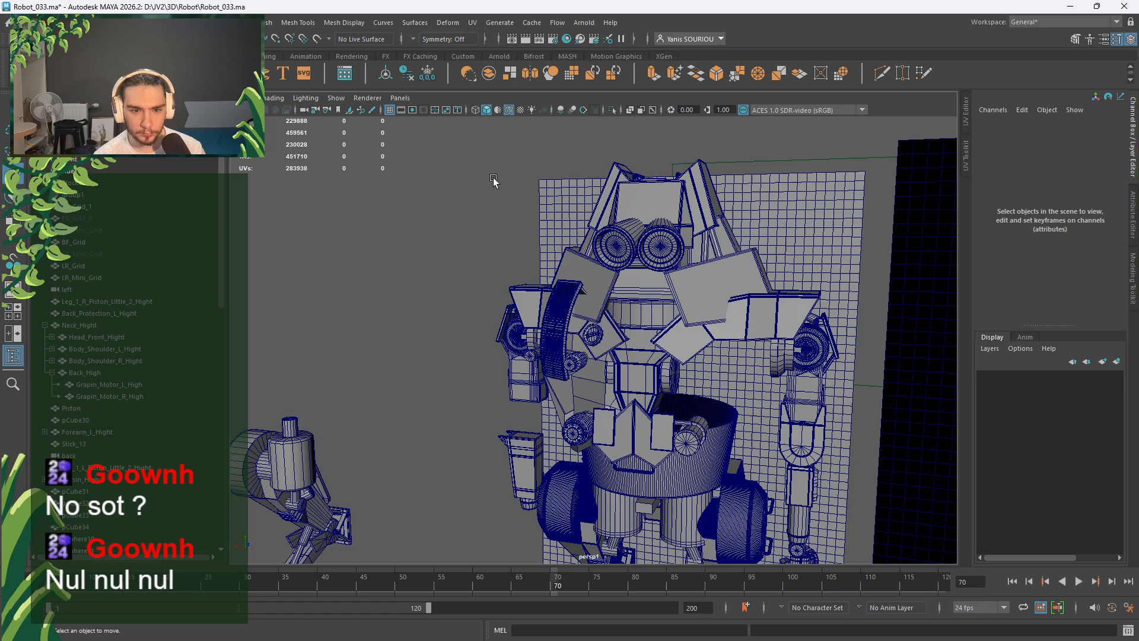
Turn off the wireframe overlay on the shaded models and select the torso panel pCube32.
click(507, 109)
mouse_move(581, 279)
alt+mouse_down()
mouse_move(650, 329)
mouse_move(560, 348)
mouse_move(592, 421)
mouse_move(631, 425)
alt+mouse_up()
click(631, 425)
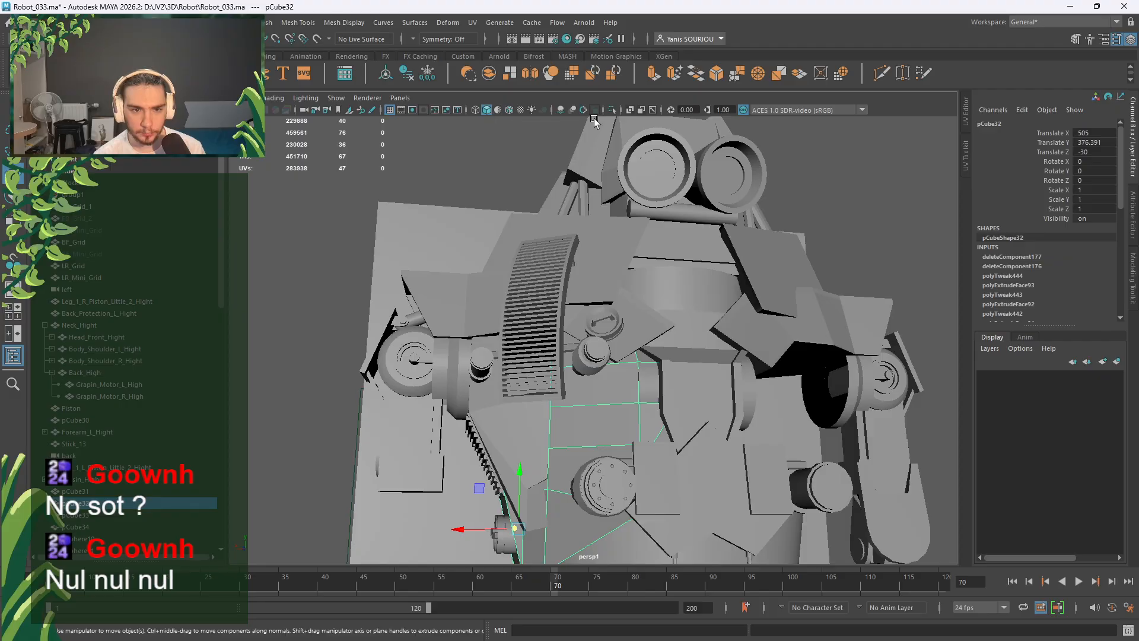
Hide the large grid plane standing behind the robot and clear the selection.
alt+drag(613, 116, 586, 392)
click(559, 288)
click(469, 379)
click(388, 407)
key(ctrl+h)
click(725, 389)
alt+drag(725, 390, 736, 389)
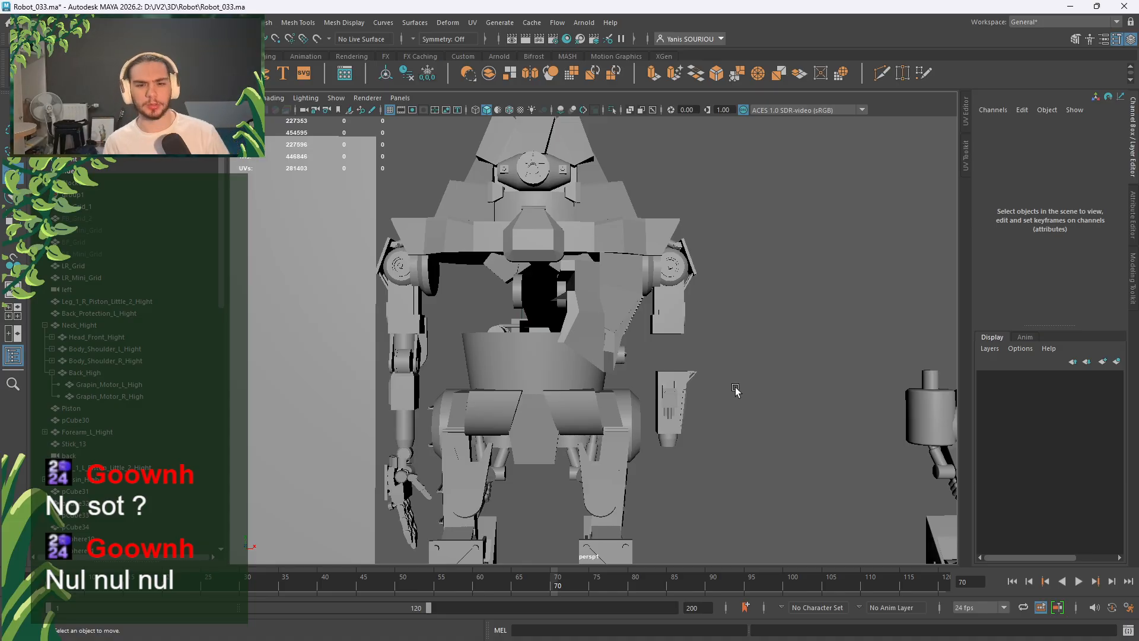
Examine the whole robot from the back, sides and front to judge its overall shape and parts.
scroll(724, 393, down, 5)
alt+drag(542, 389, 677, 308)
scroll(582, 410, up, 5)
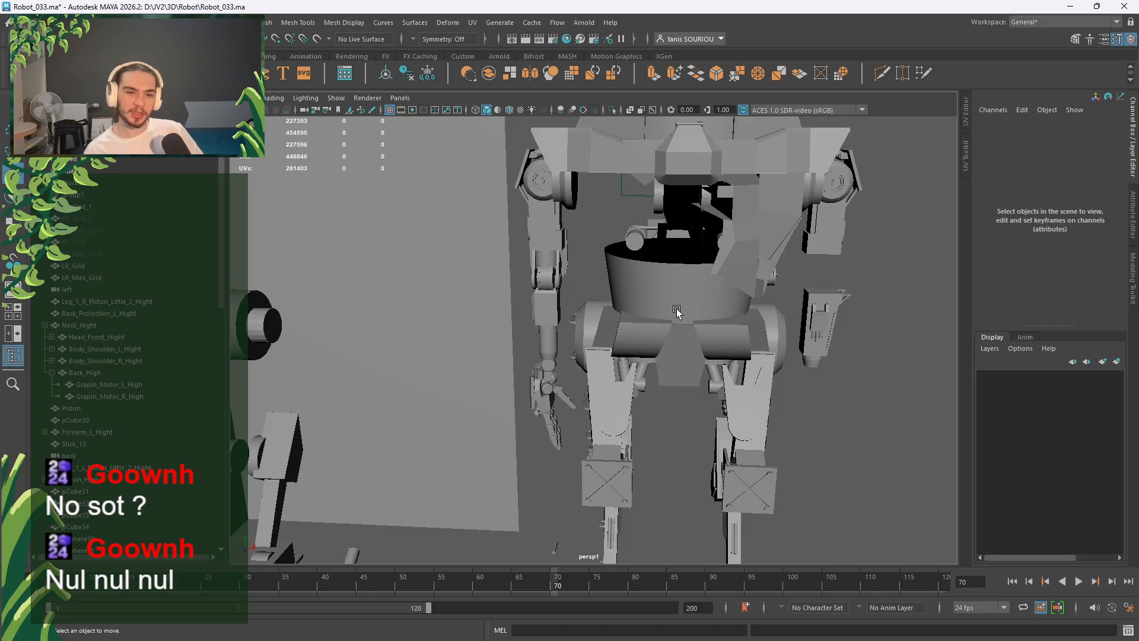
scroll(667, 308, down, 5)
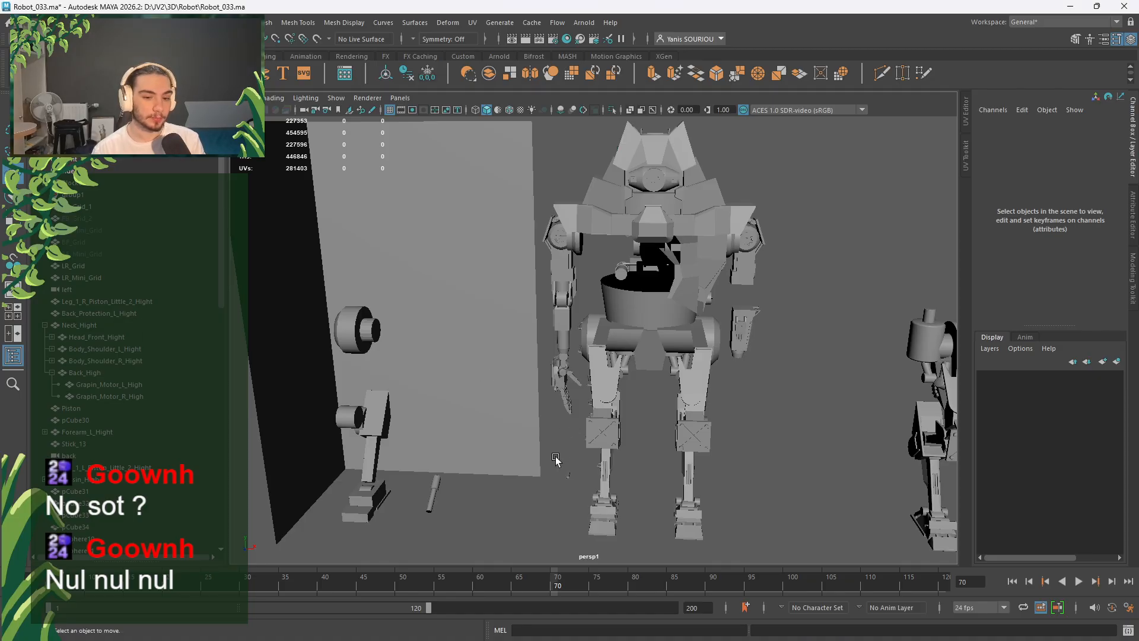
alt+drag(367, 186, 492, 235)
alt+drag(422, 245, 534, 405)
scroll(534, 406, up, 5)
alt+middle_drag(534, 406, 544, 275)
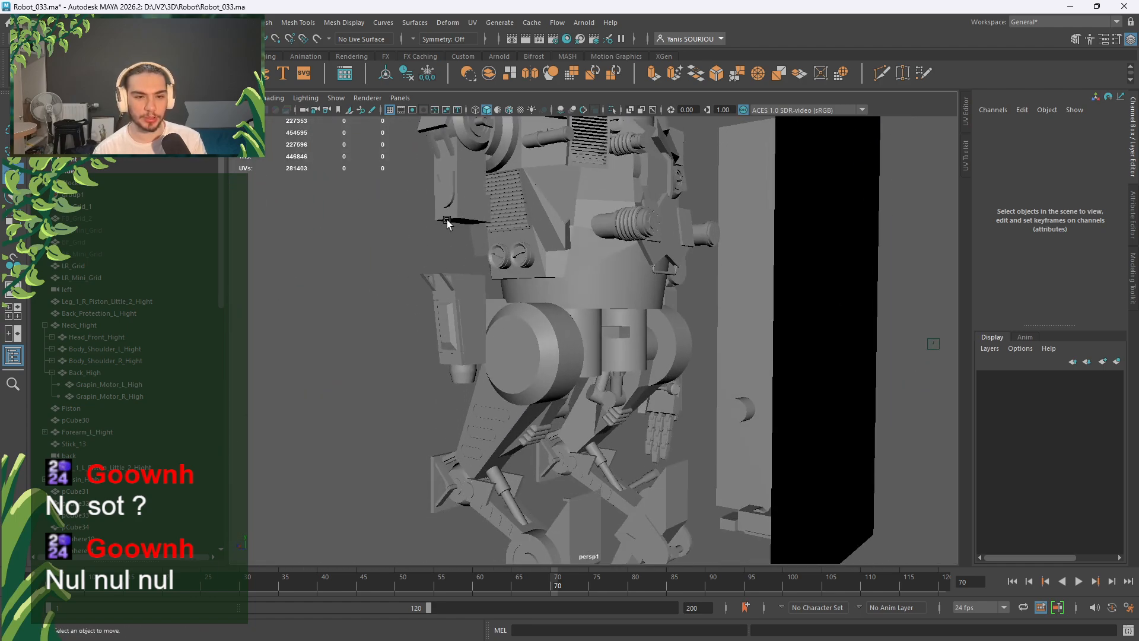
alt+drag(440, 240, 418, 256)
alt+drag(438, 303, 739, 283)
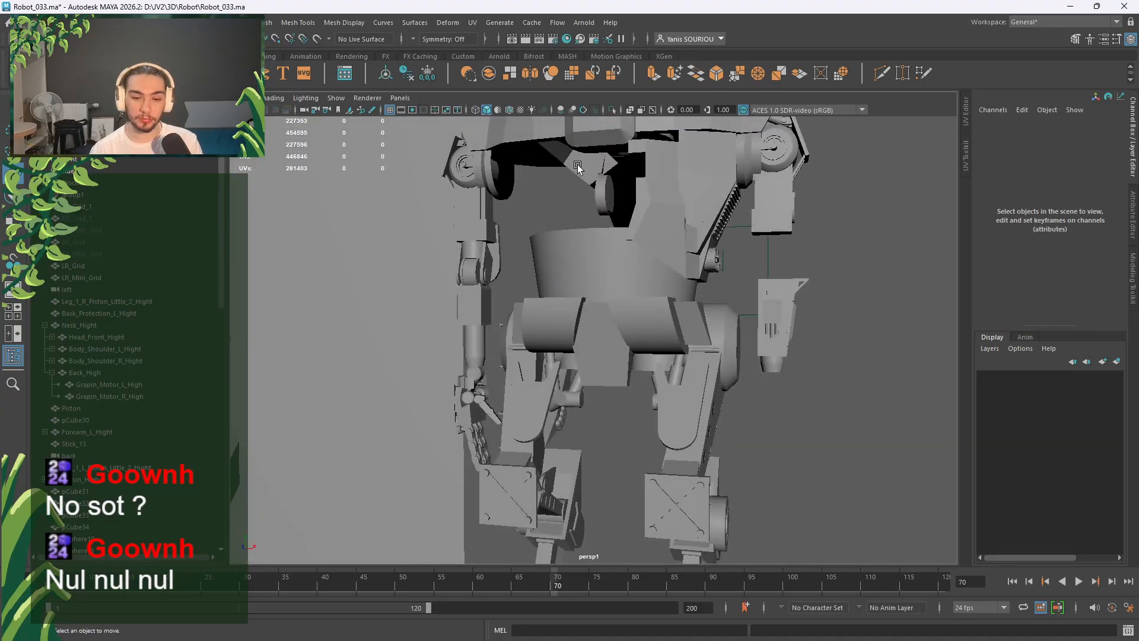
alt+drag(795, 249, 550, 345)
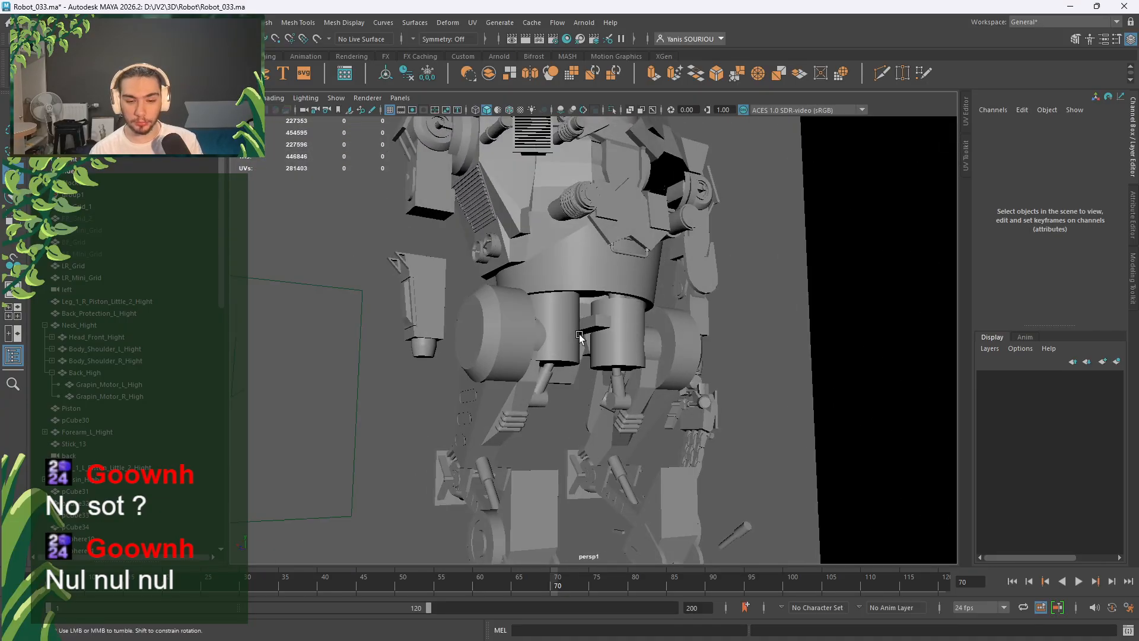
alt+drag(579, 285, 702, 386)
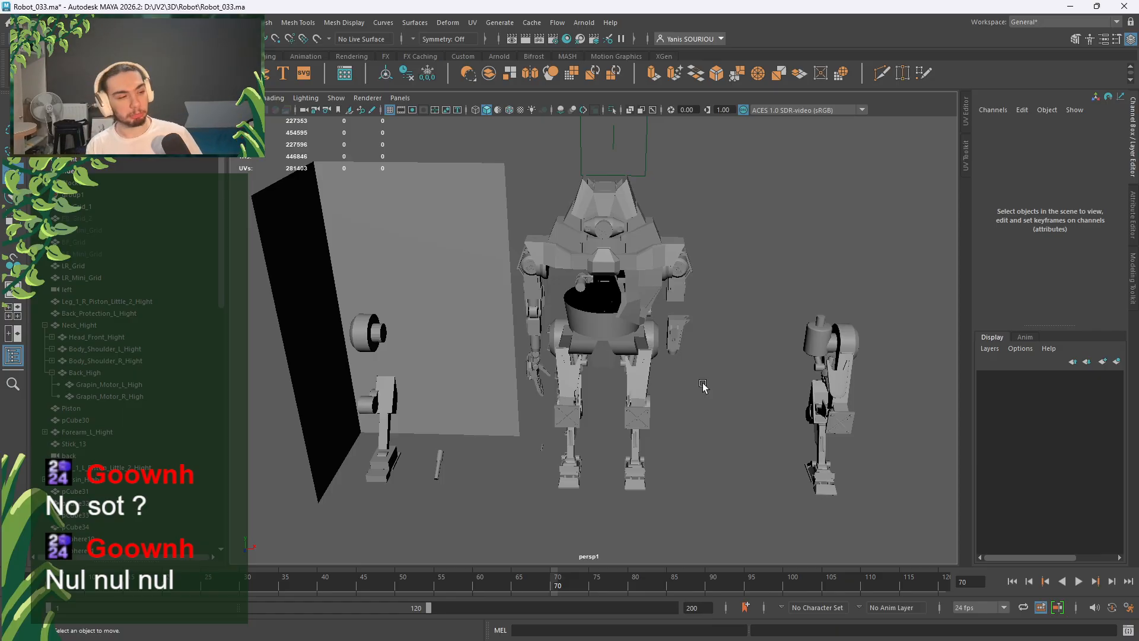
alt+drag(756, 247, 518, 254)
alt+right_drag(519, 254, 547, 362)
alt+drag(547, 362, 529, 360)
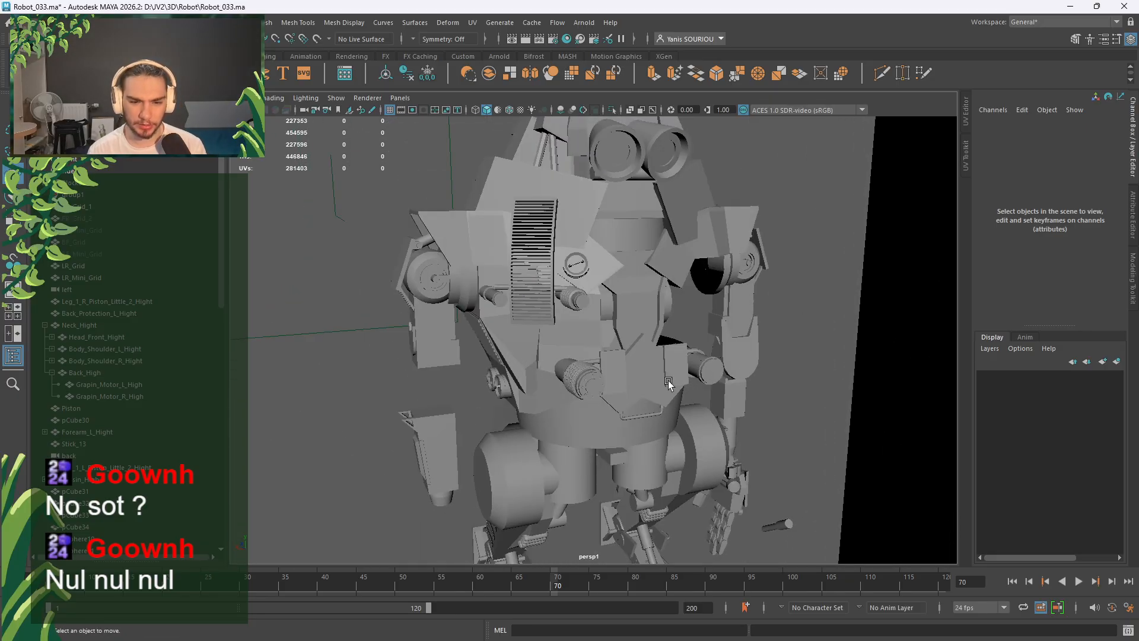
alt+drag(492, 303, 518, 350)
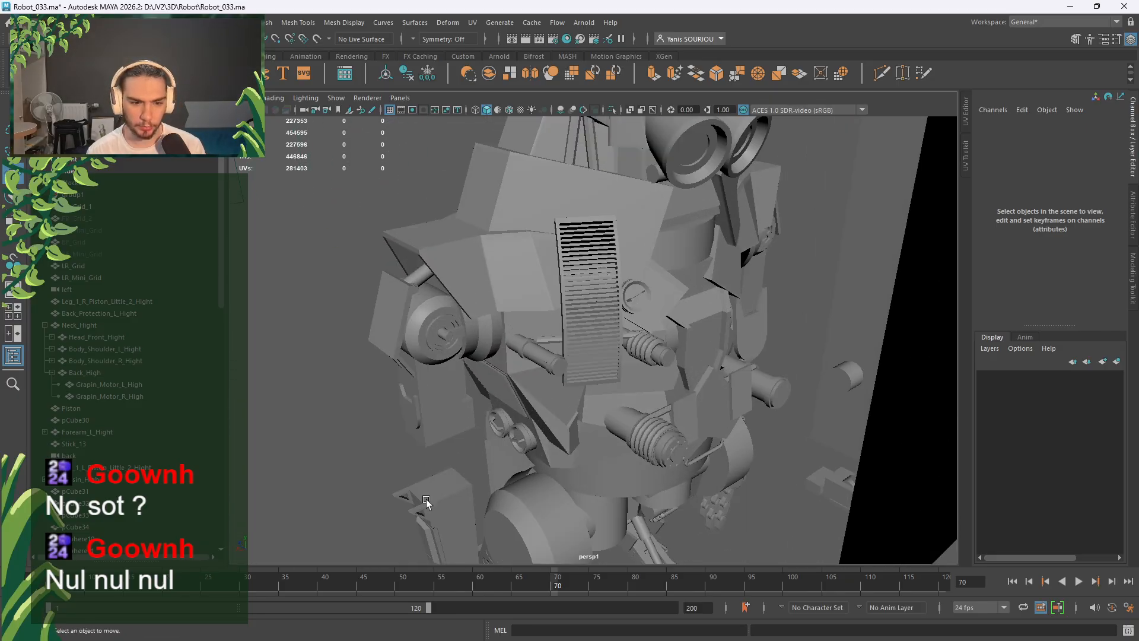
Identify the object names of the protruding pillar cylinders on the robot's front by selecting each one.
click(553, 354)
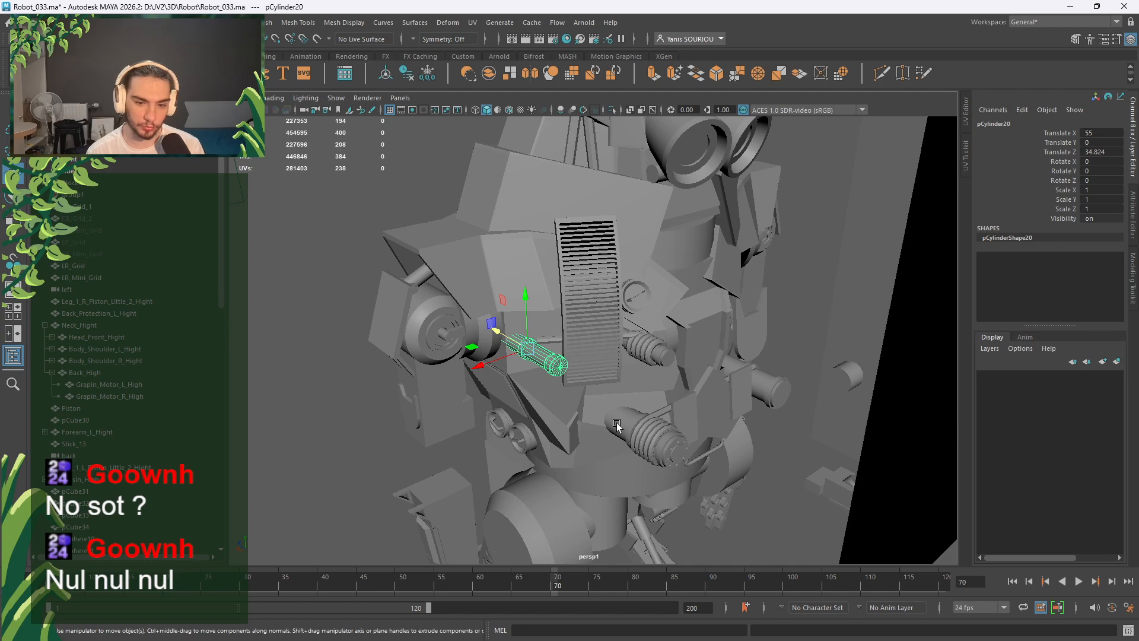
click(632, 431)
click(623, 431)
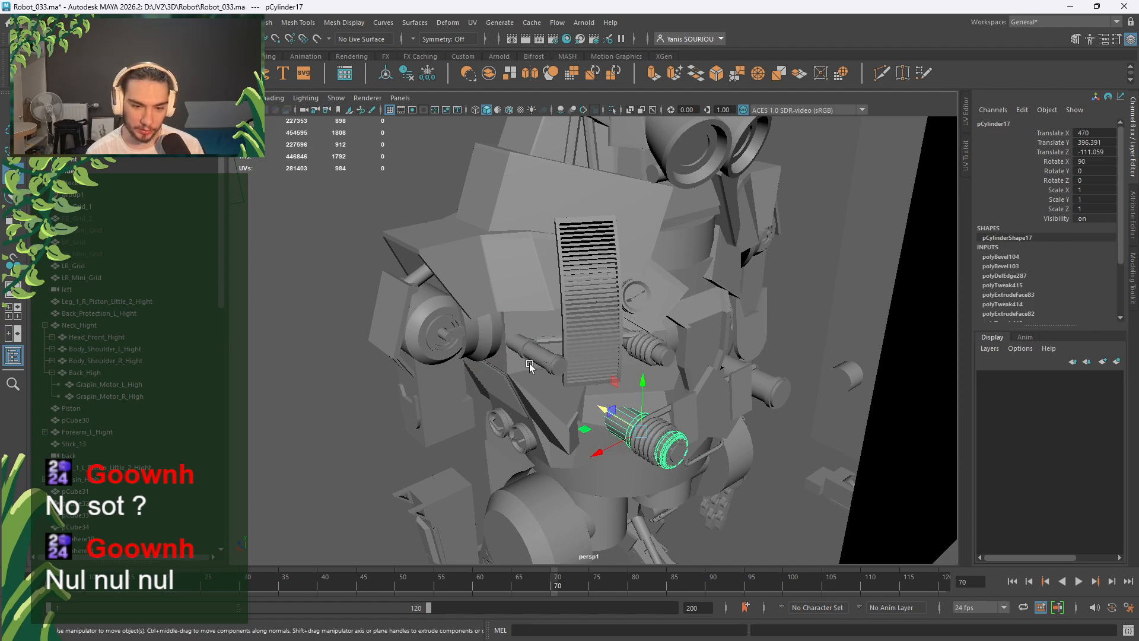
click(546, 360)
scroll(525, 368, up, 4)
alt+middle_drag(413, 358, 500, 360)
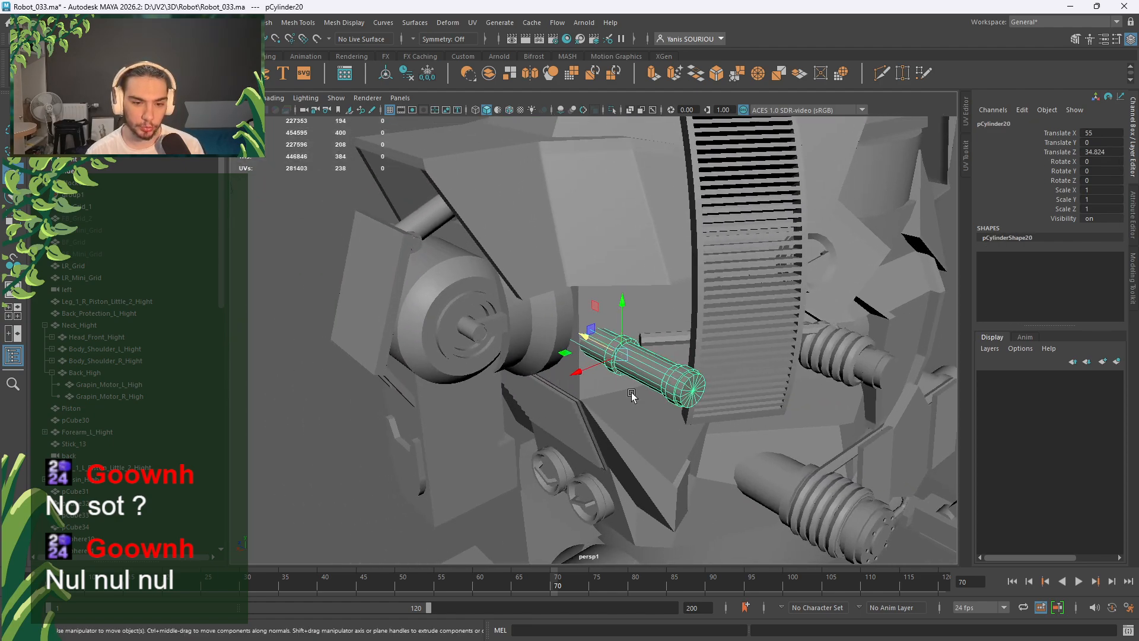
click(772, 475)
key(f)
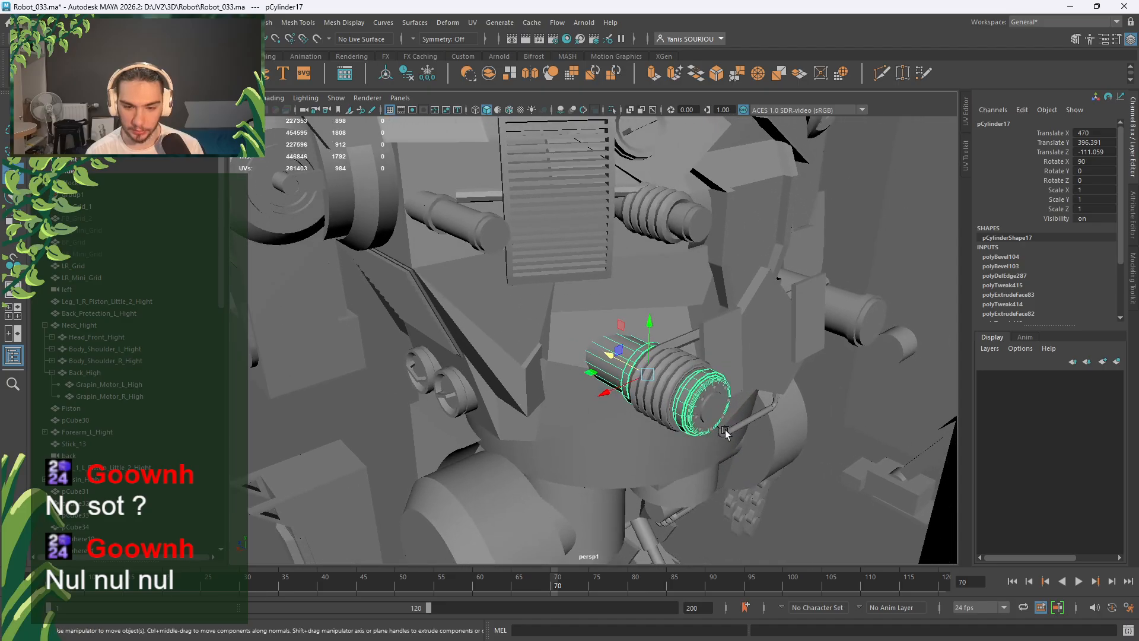
key(f)
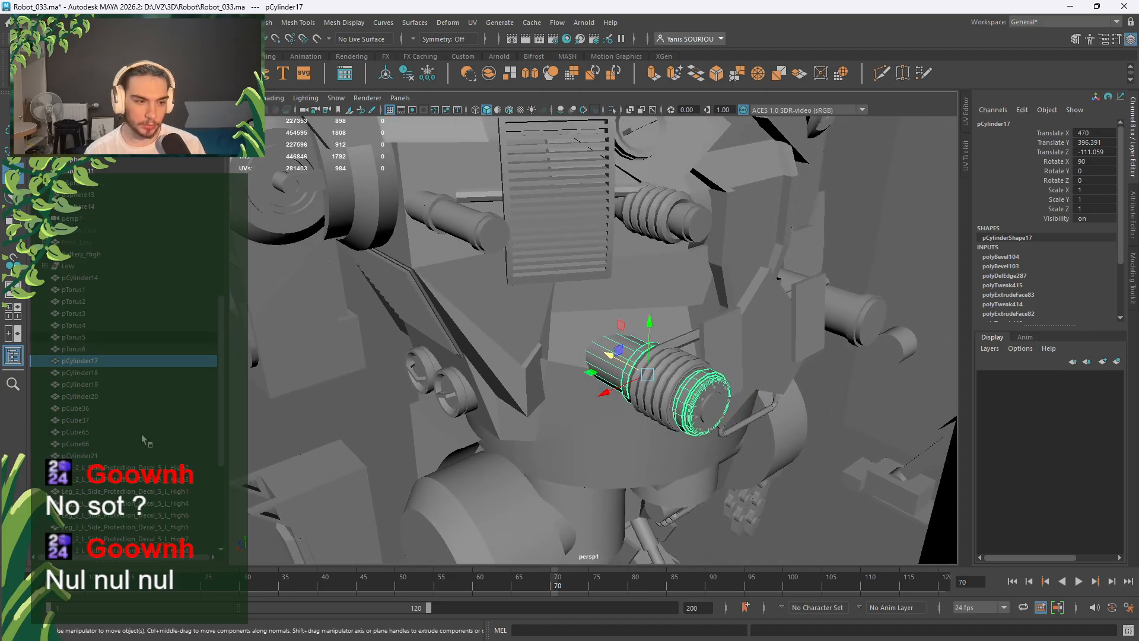
click(441, 219)
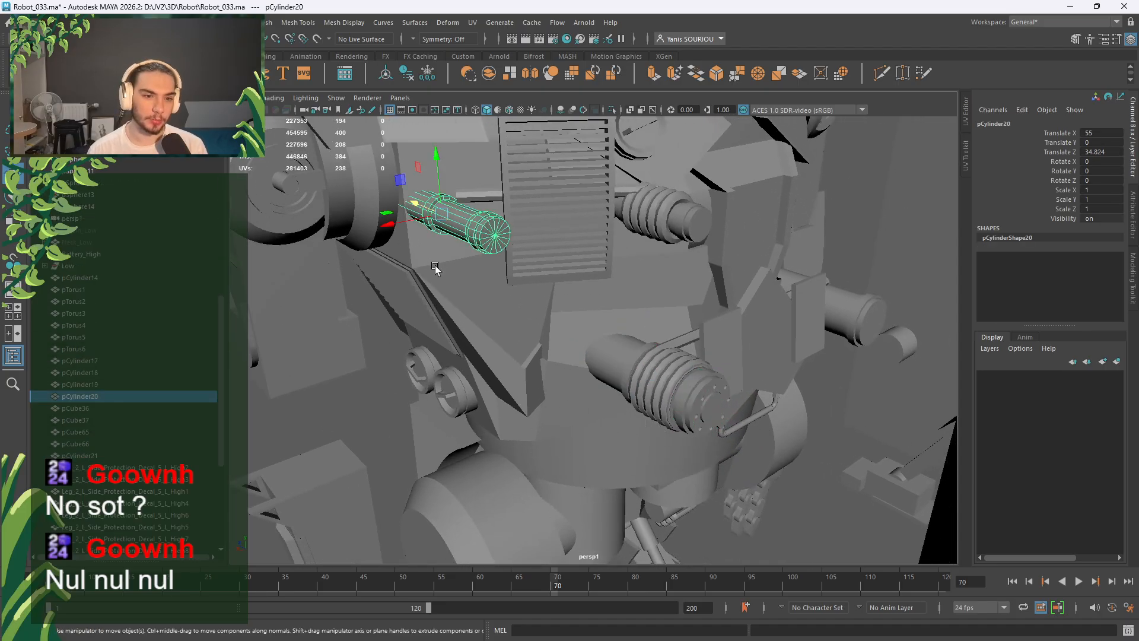
alt+drag(646, 400, 610, 399)
click(821, 340)
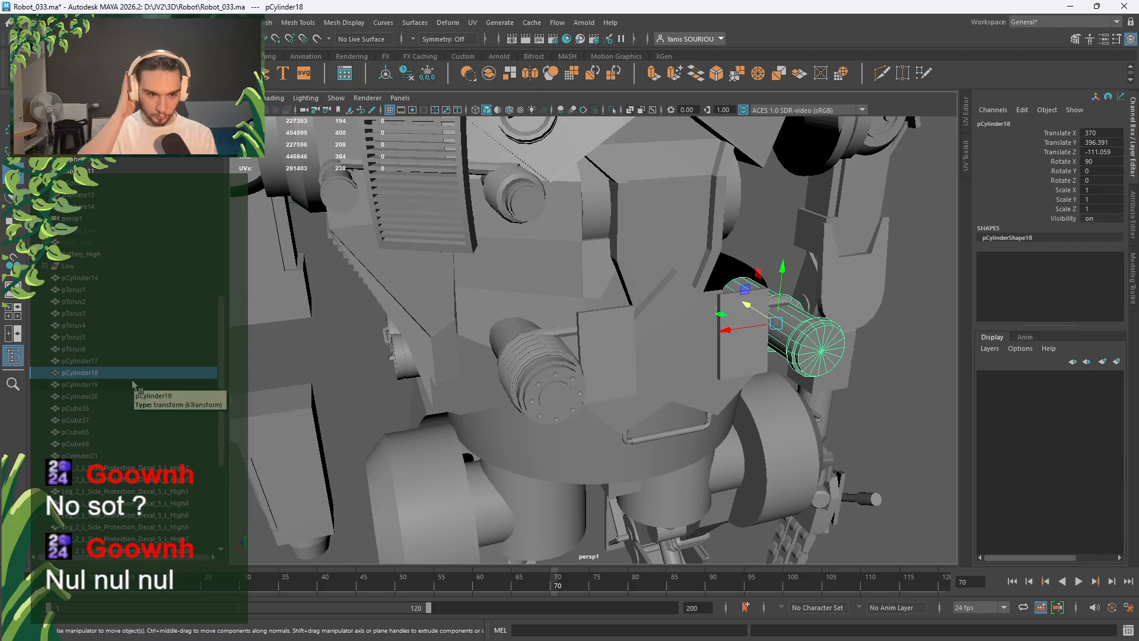
Rename pCylinder17, the large ribbed pillar on the lower torso, as Grapin_Pillar_Big_4_High.
click(130, 362)
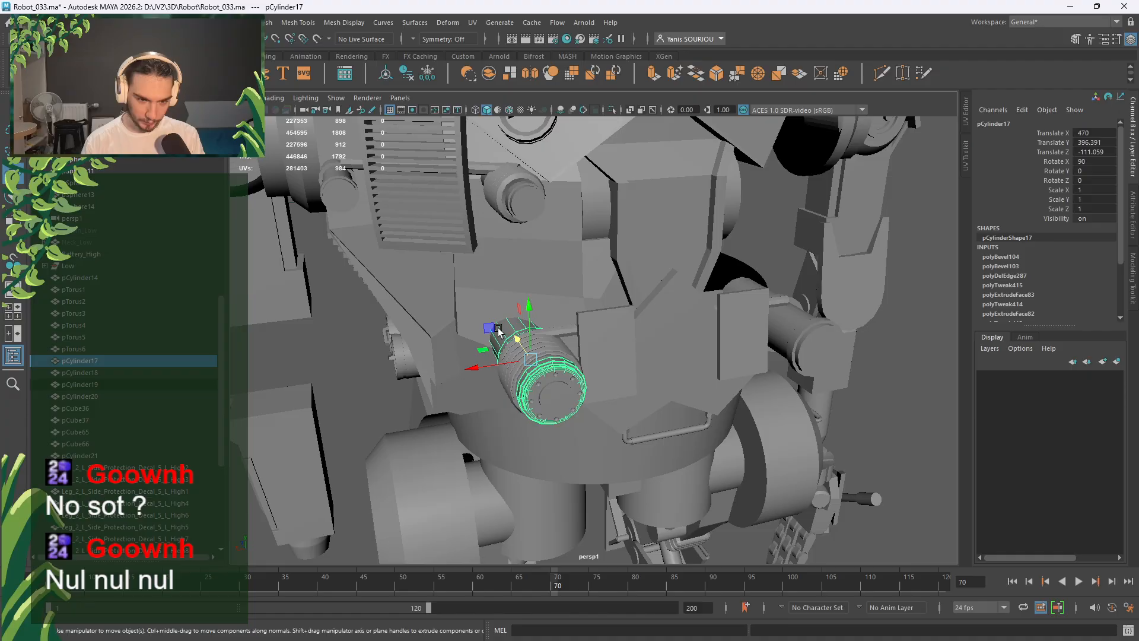
double_click(114, 363)
text(G)
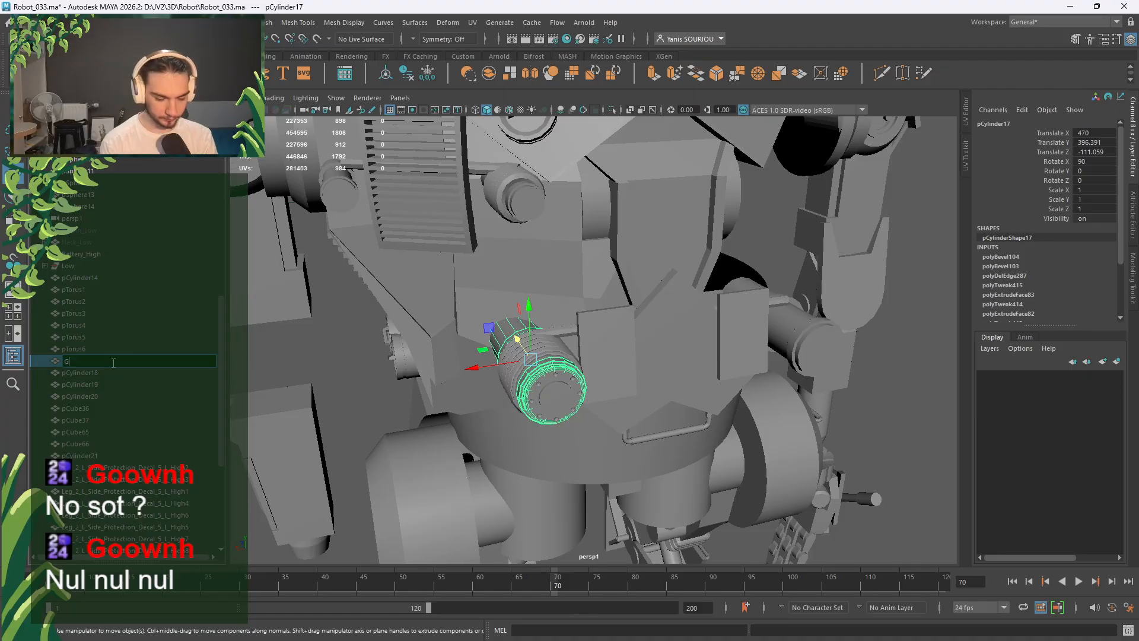
text(rapin_)
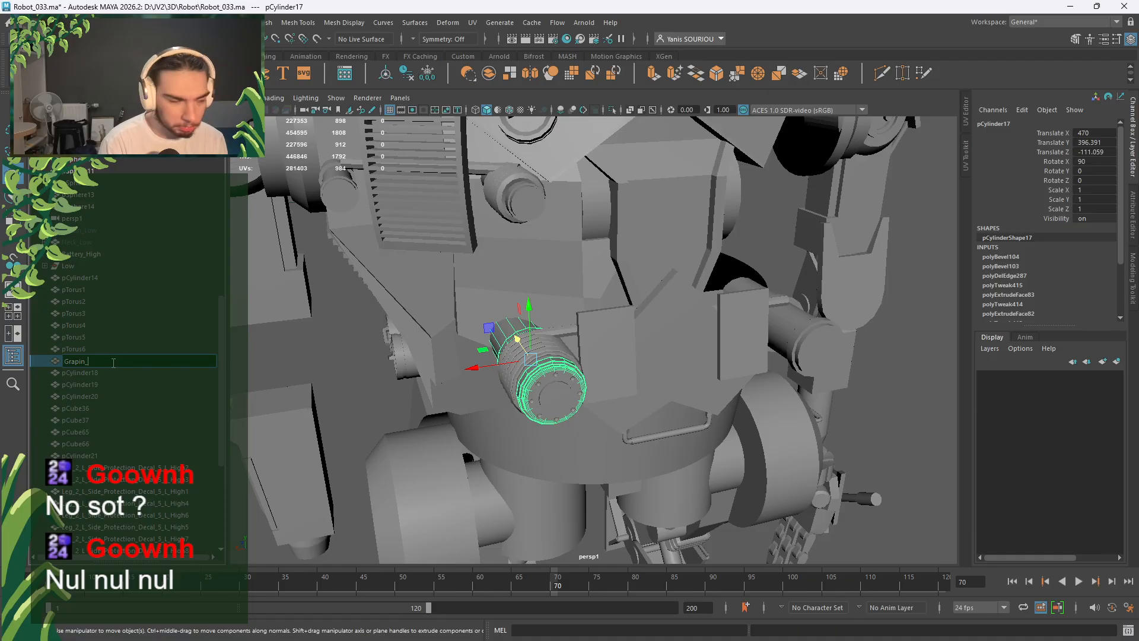
text(Pillar_)
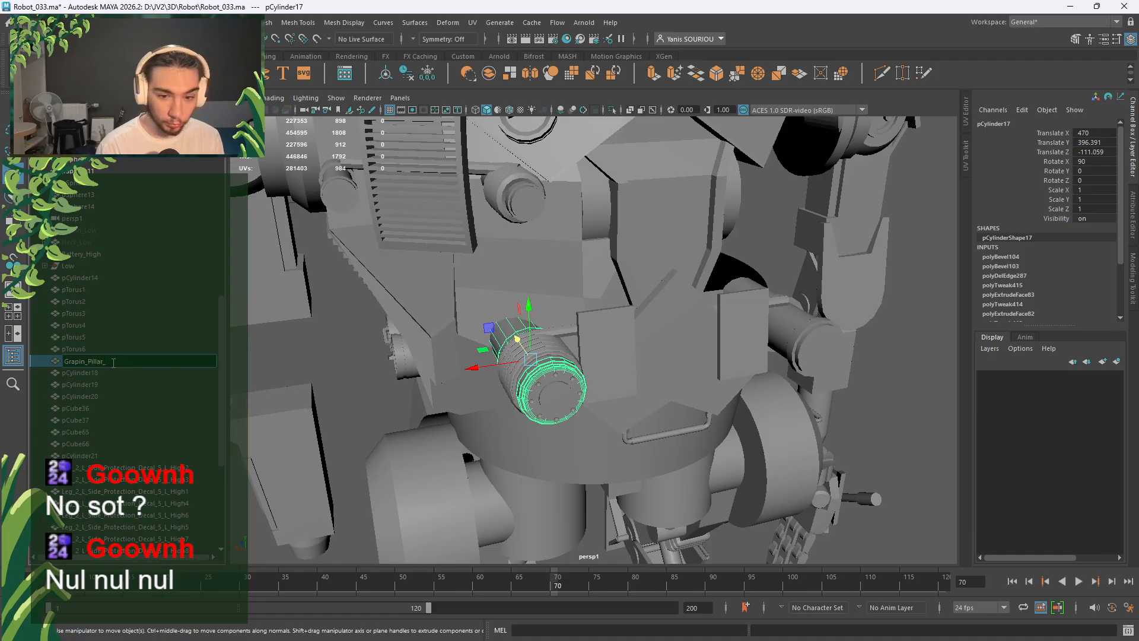
text(Big)
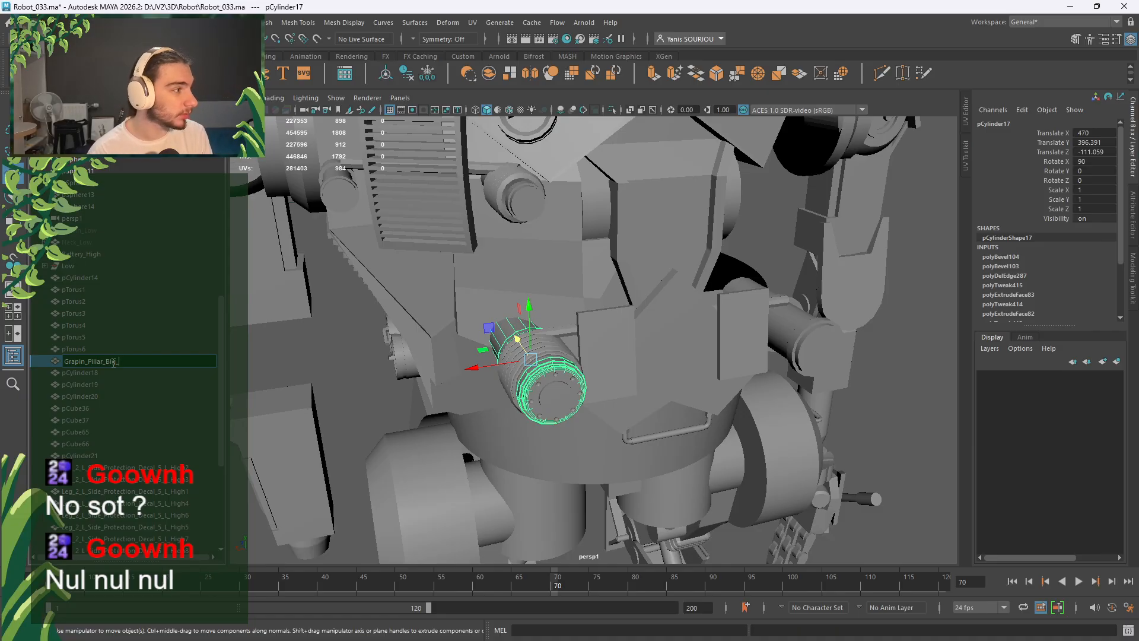
text(_4)
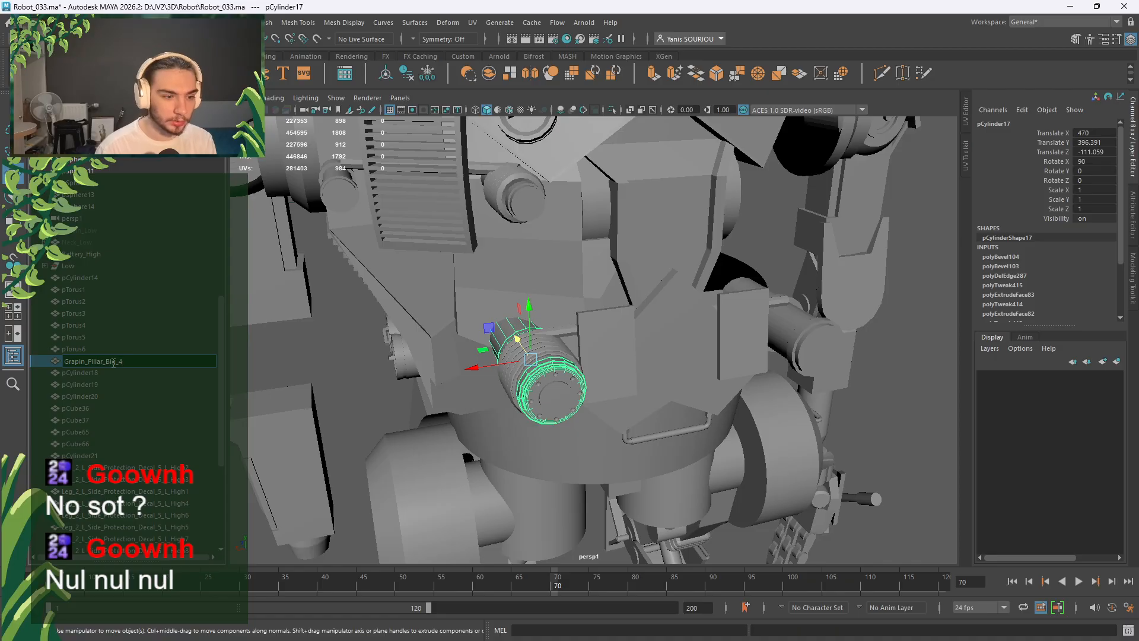
text(_High)
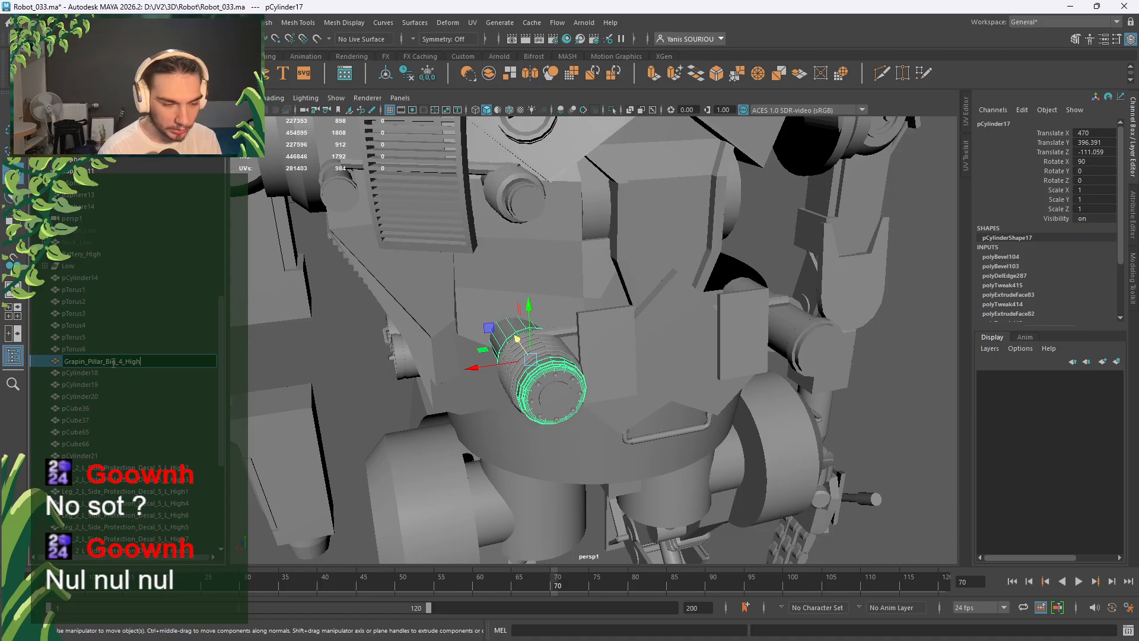
key(Return)
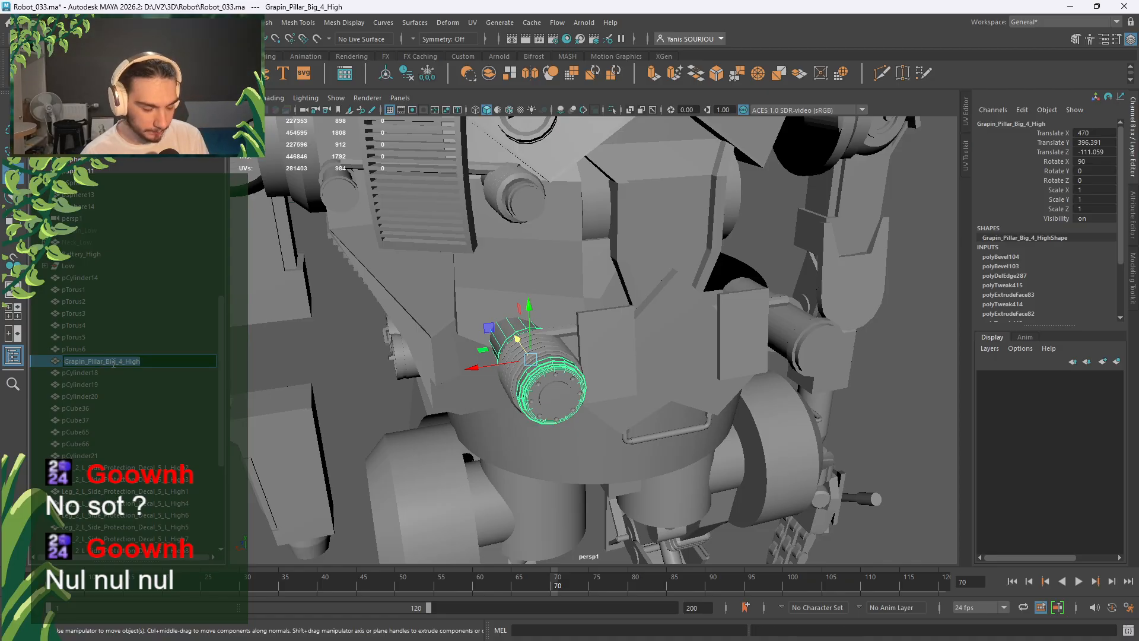
Rename pCylinder21, the round cap detail on the end of the large ribbed pillar, as Grapin_Pillar_Big_Decal_1_High.
click(547, 380)
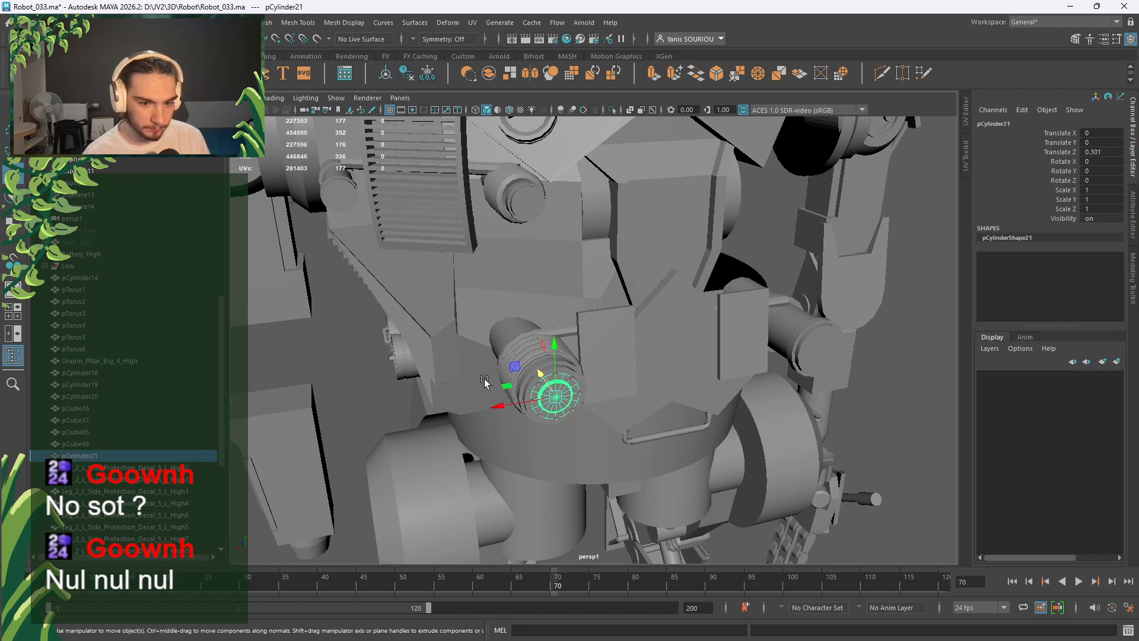
alt+right_drag(421, 458, 498, 449)
double_click(79, 454)
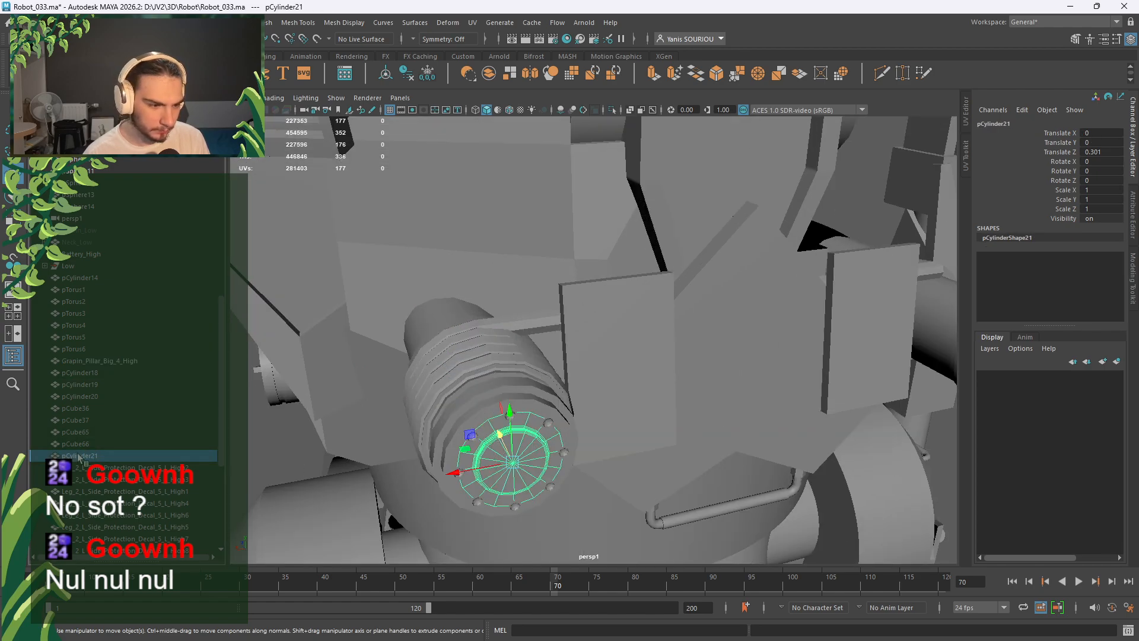
text(Grapin_Pillar_Big_4_High)
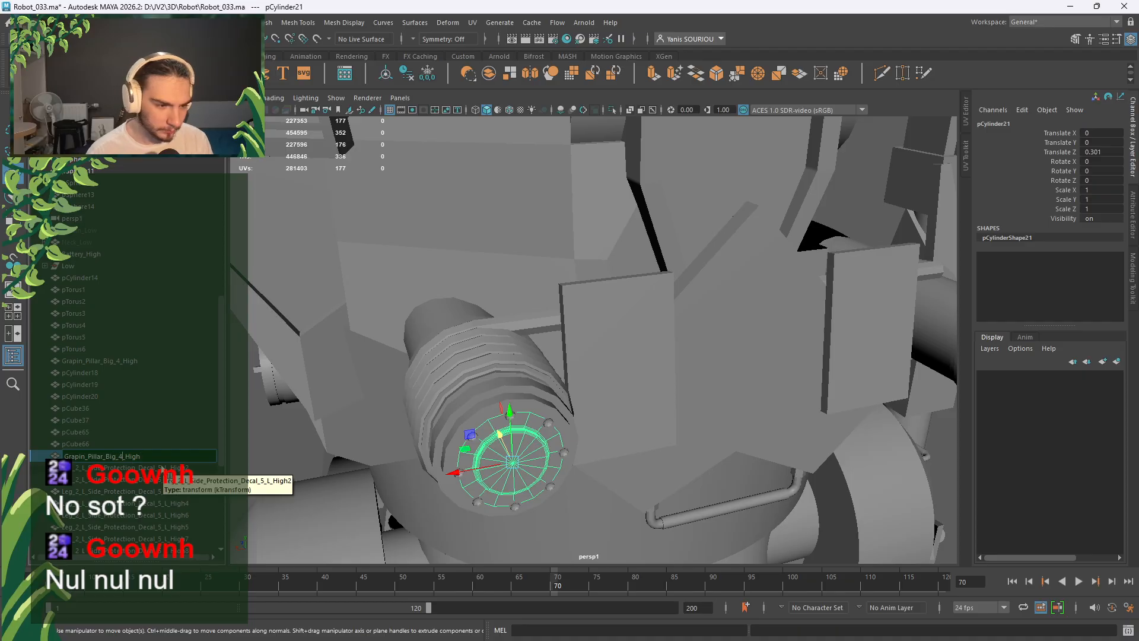
key(BackSpace)
text(Decal)
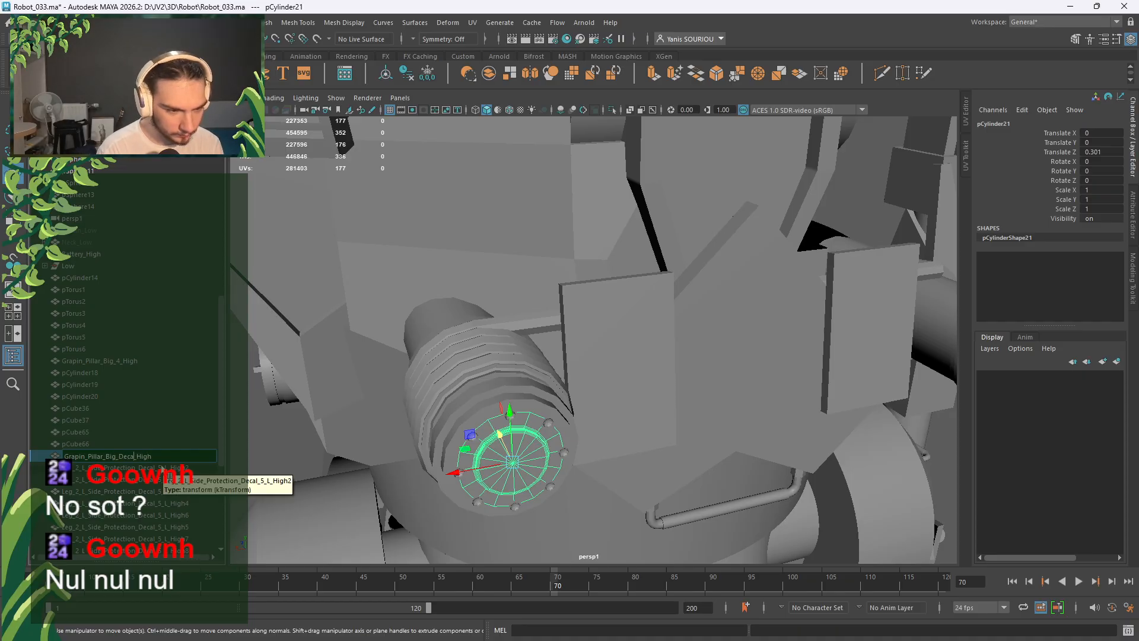
text(l1)
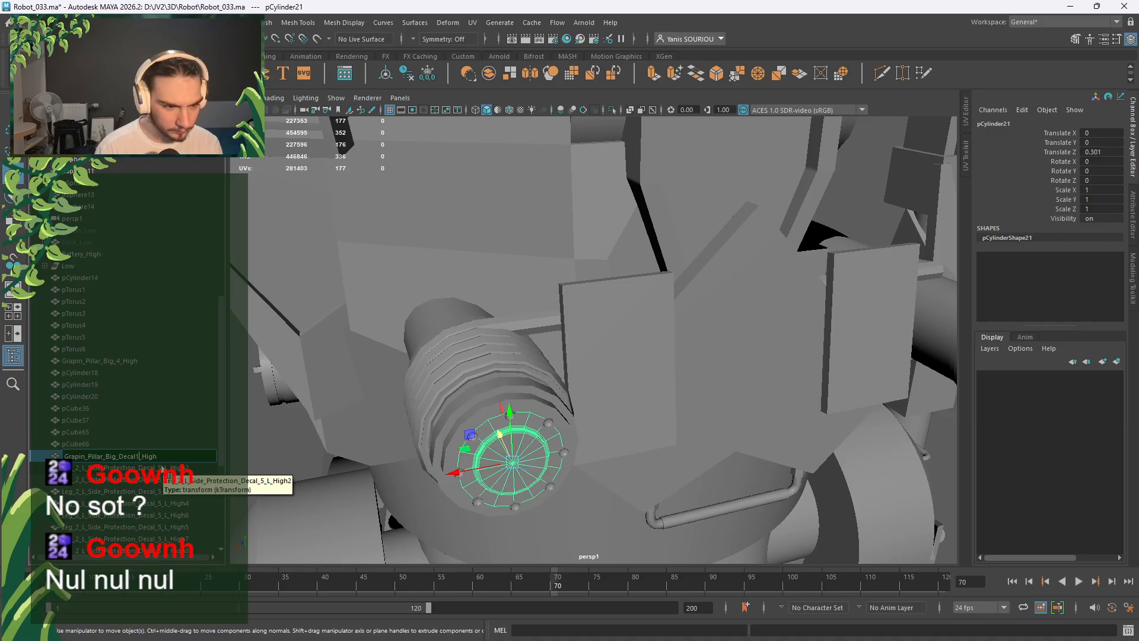
key(BackSpace)
text(_1)
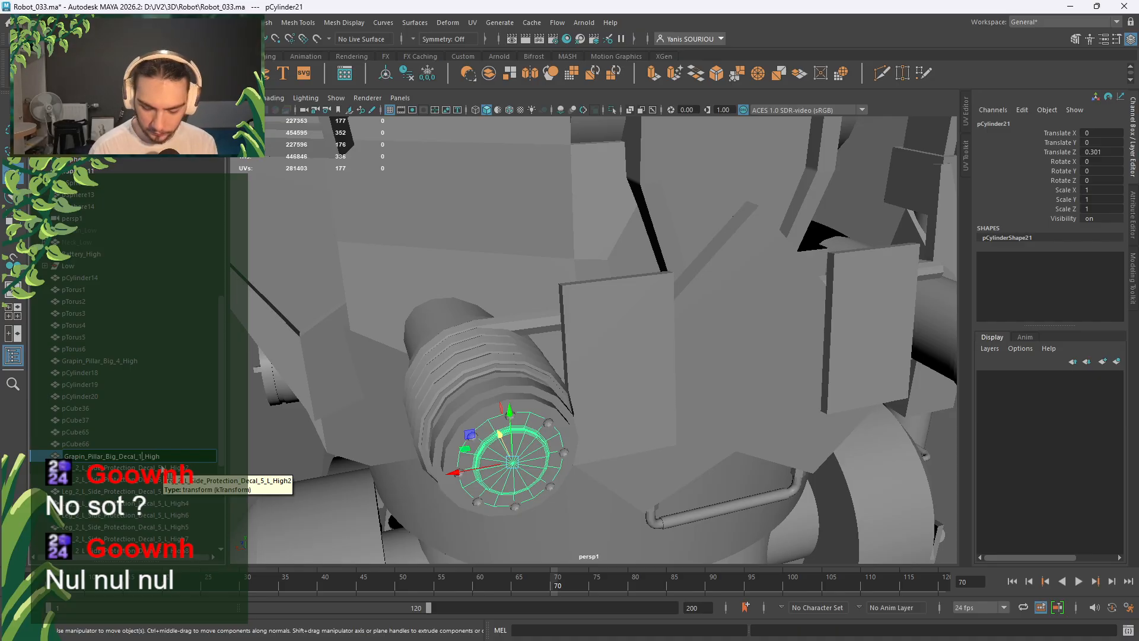
key(Return)
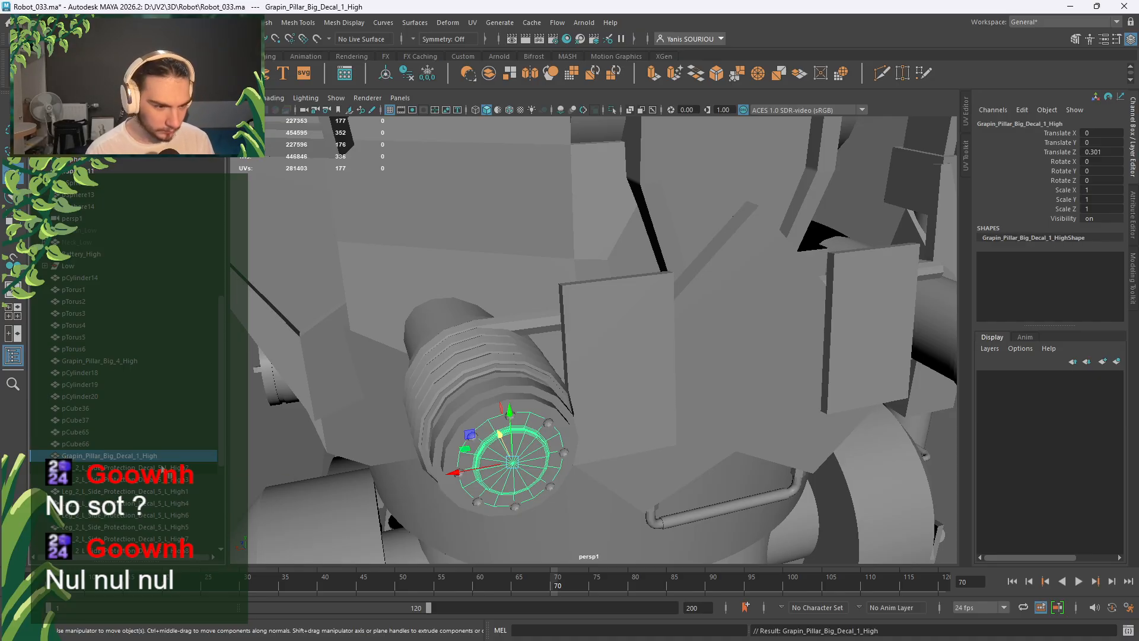
Rename the pillar cap bolts Leg_2_L_Side_Protection_Decal_5_L_High2 and Leg_2_L_Side_Protection_Decal_5_L_High3 as Grapin_Pillar_Big_Decal_2_High and Grapin_Pillar_Big_Decal_3_High.
double_click(162, 469)
text(Grapin_Pillar_Big_Decal_1_High)
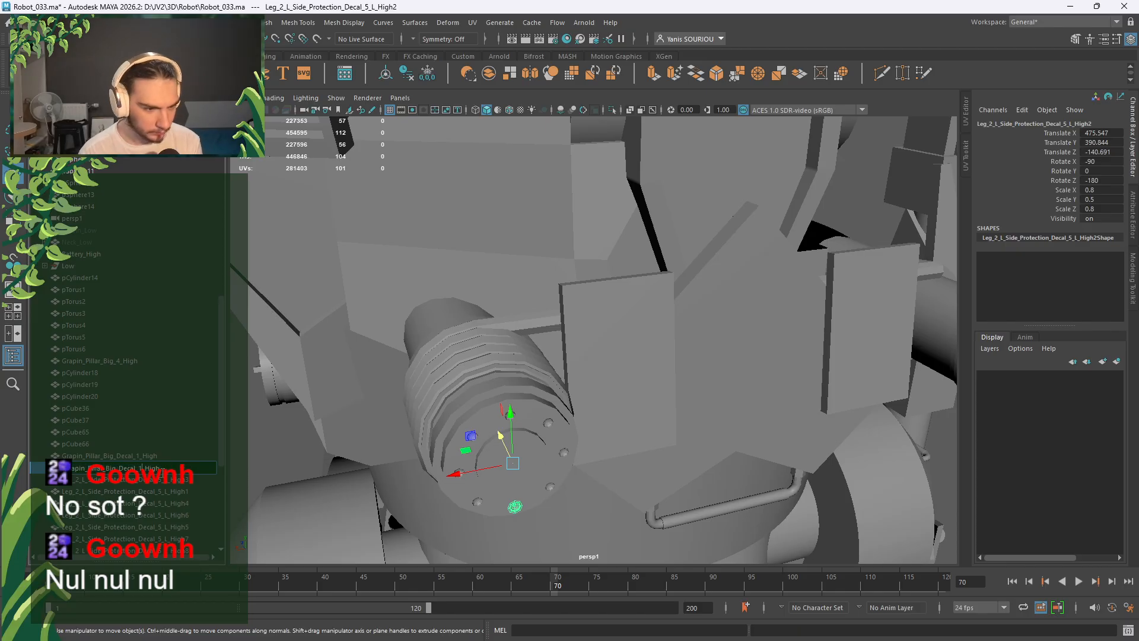
key(BackSpace)
text(2)
key(Return)
click(154, 480)
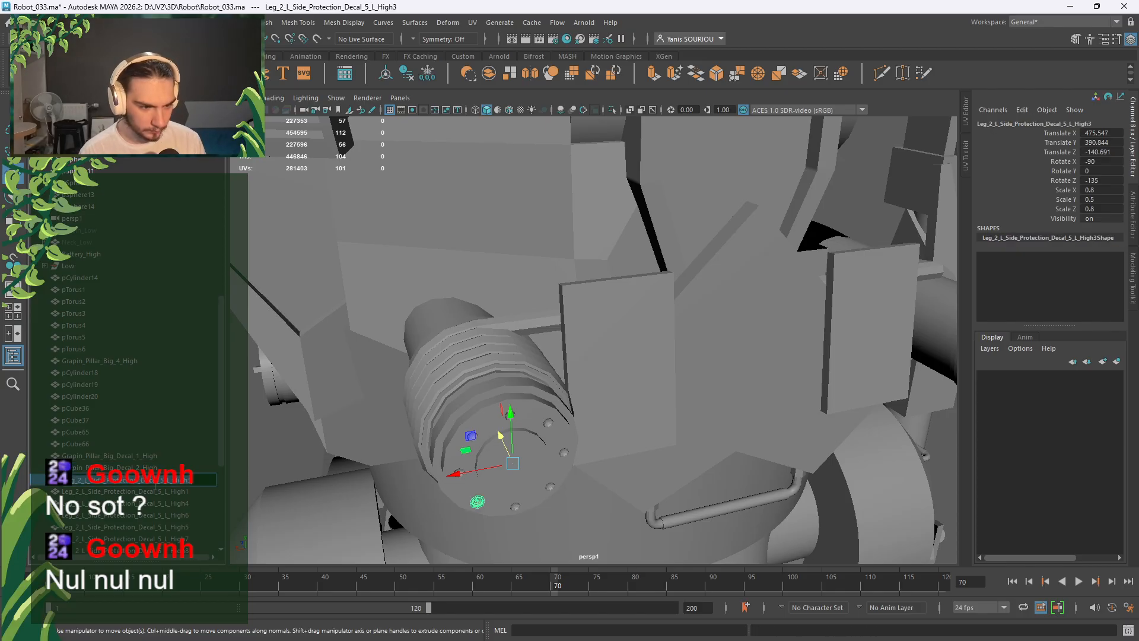
text(Grapin_Pillar_Big_Decal_1_High)
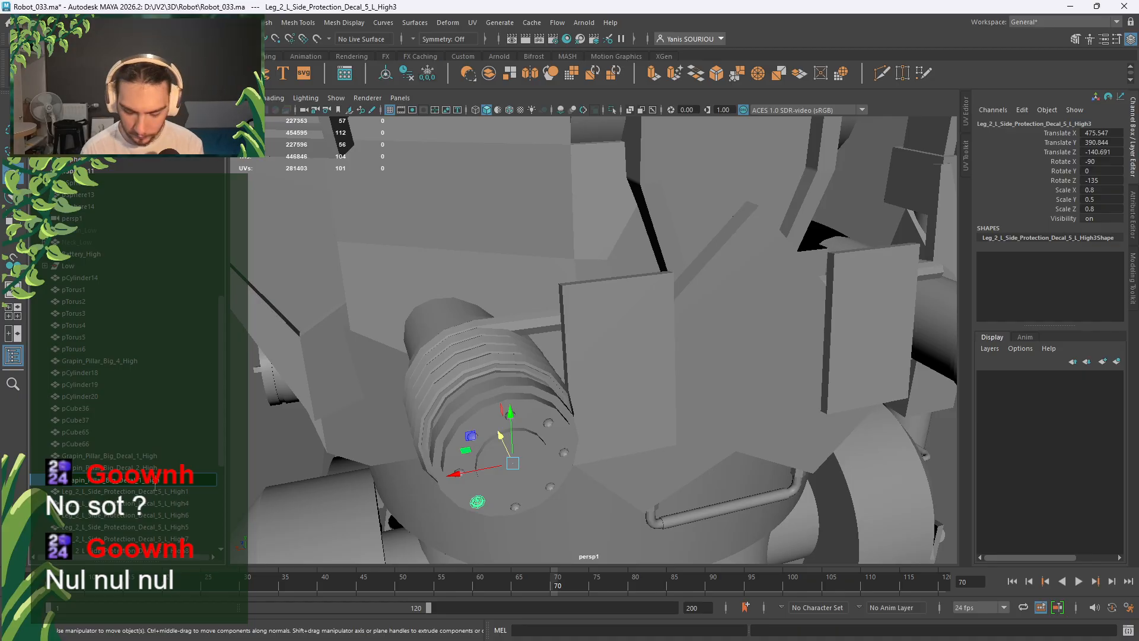
key(Return)
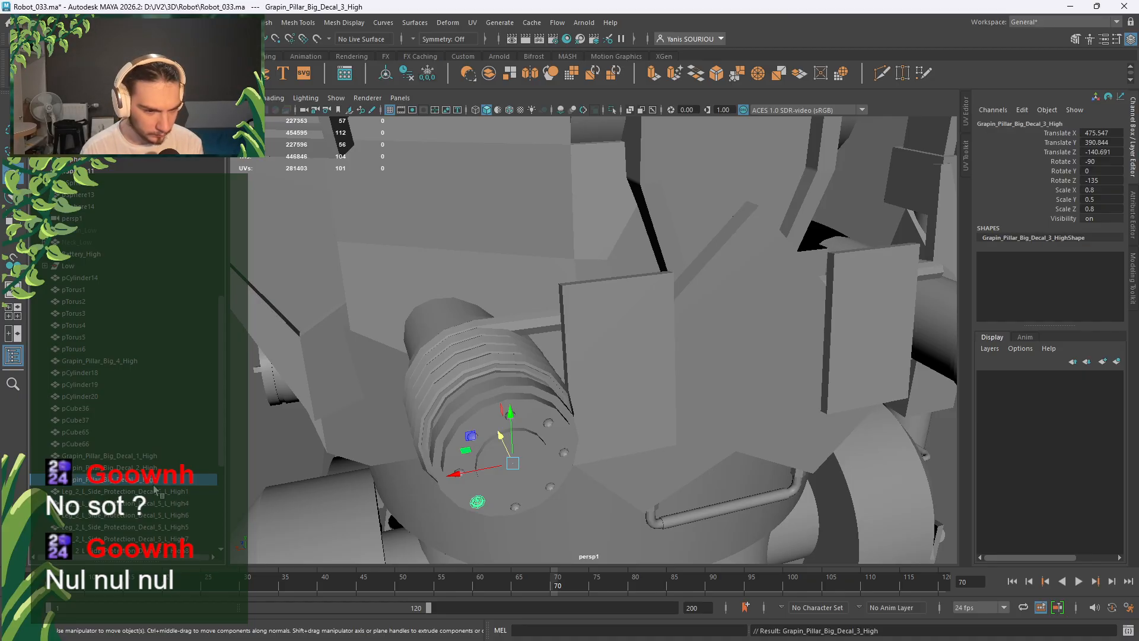
Rename the cap bolt Leg_2_L_Side_Protection_Decal_5_L_High1 as Grapin_Pillar_Big_Decal_4_High.
click(157, 493)
double_click(156, 493)
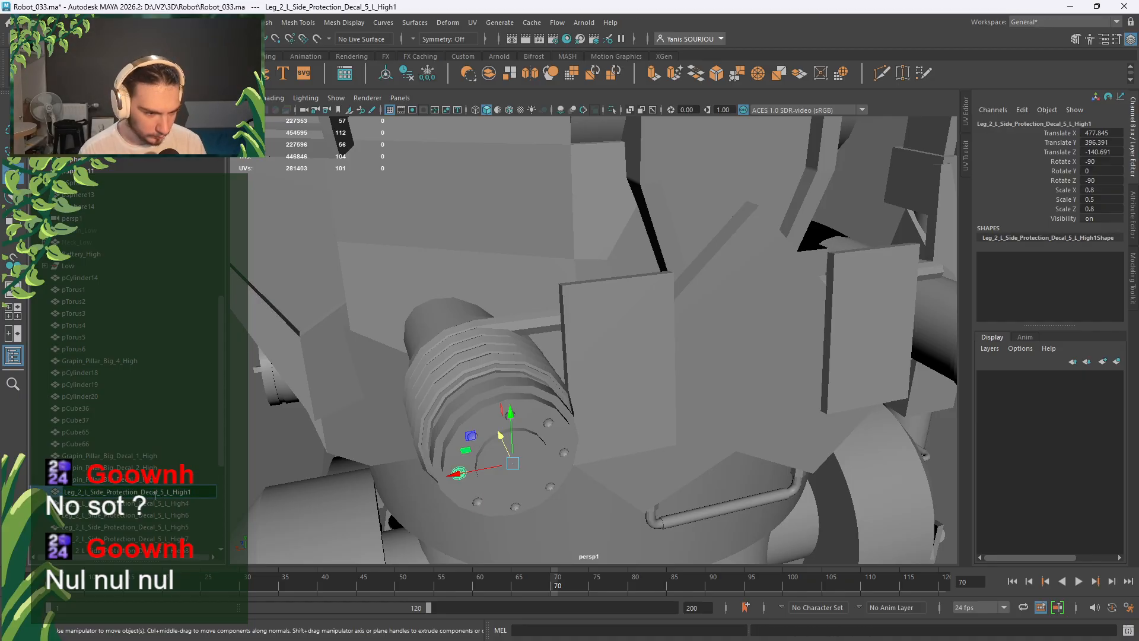
text(Grapin_Pillar_Big_Decal_1_High)
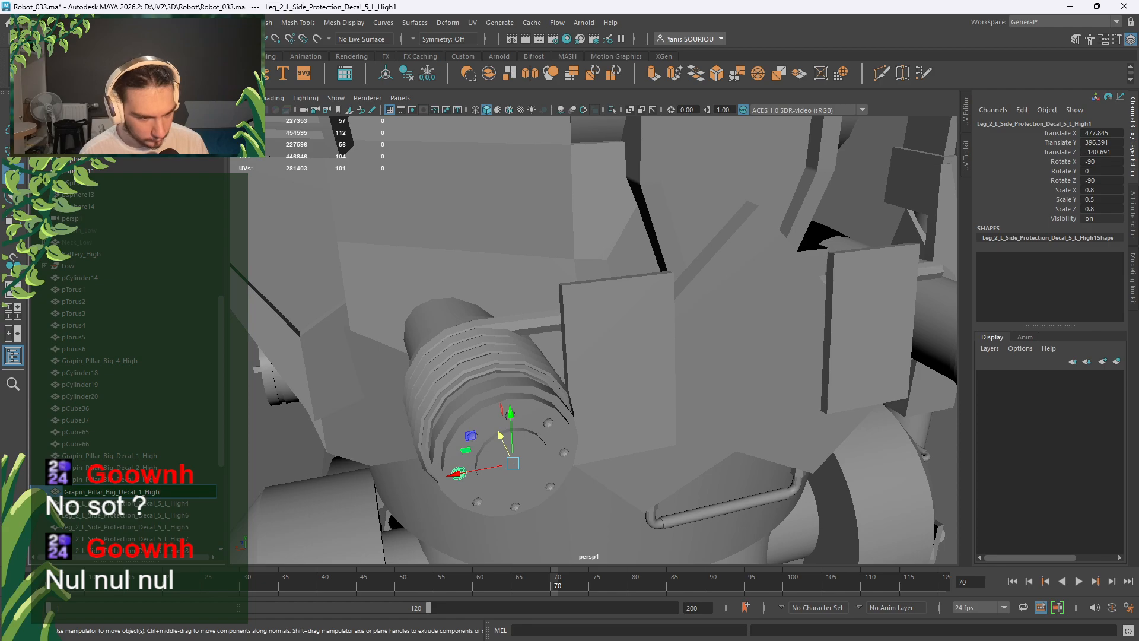
key(Left)
key(Left)
key(Left)
key(Left)
key(Left)
key(BackSpace)
text(4)
key(Return)
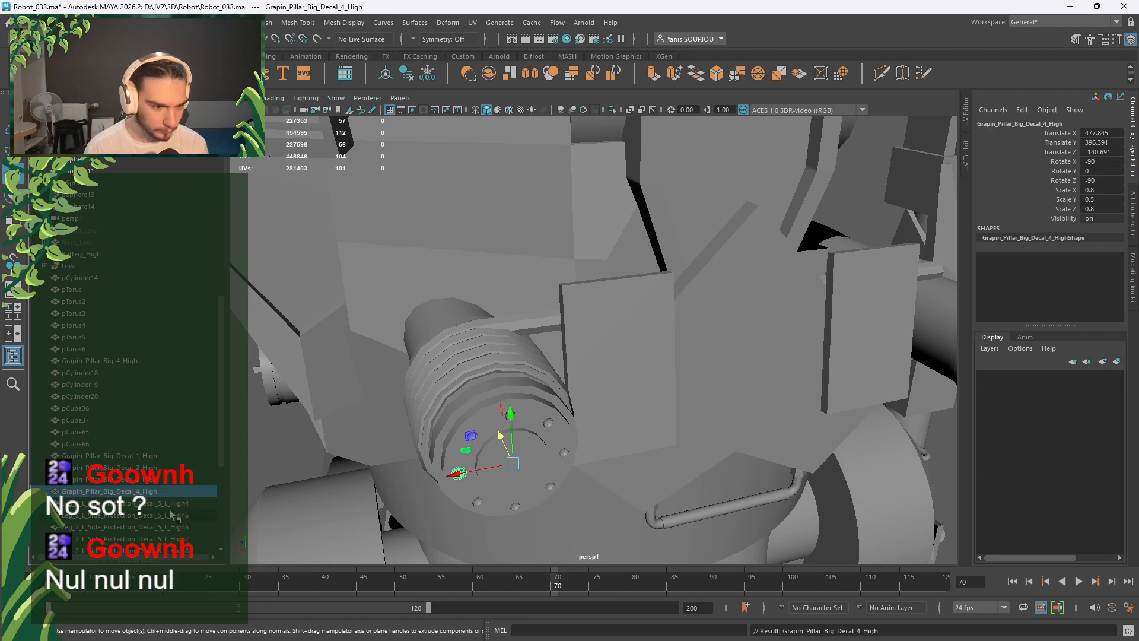
Move the cap bolt Leg_2_L_Side_Protection_Decal_5_L_High8 above the High4 bolt in the object order and rename it as Grapin_Pillar_Big_Decal_5_High.
click(183, 502)
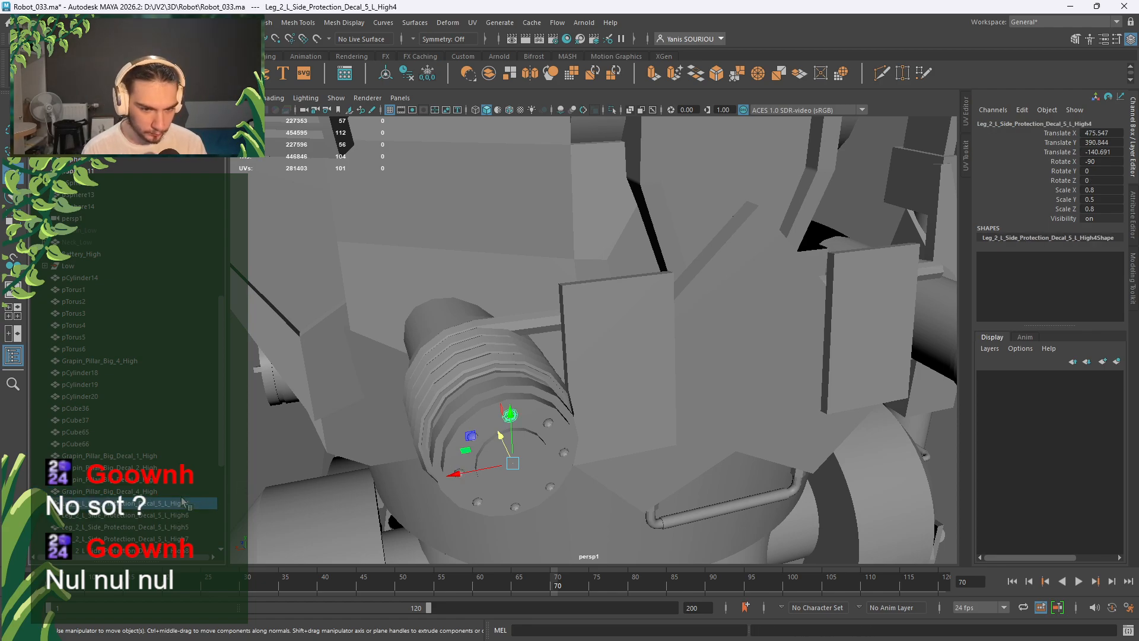
key(f)
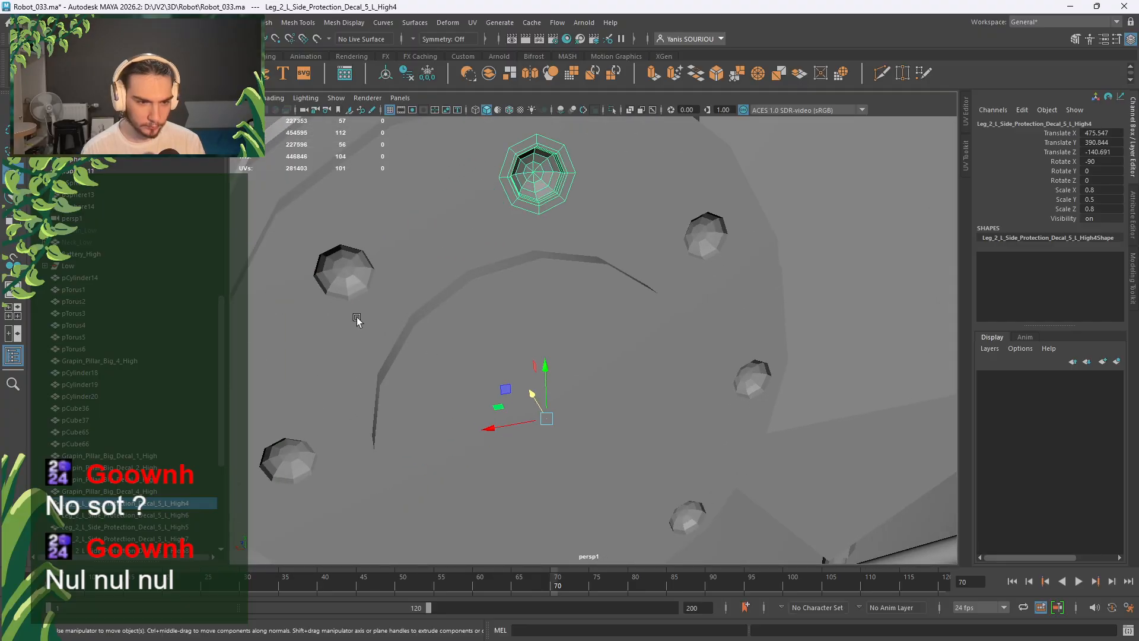
click(354, 281)
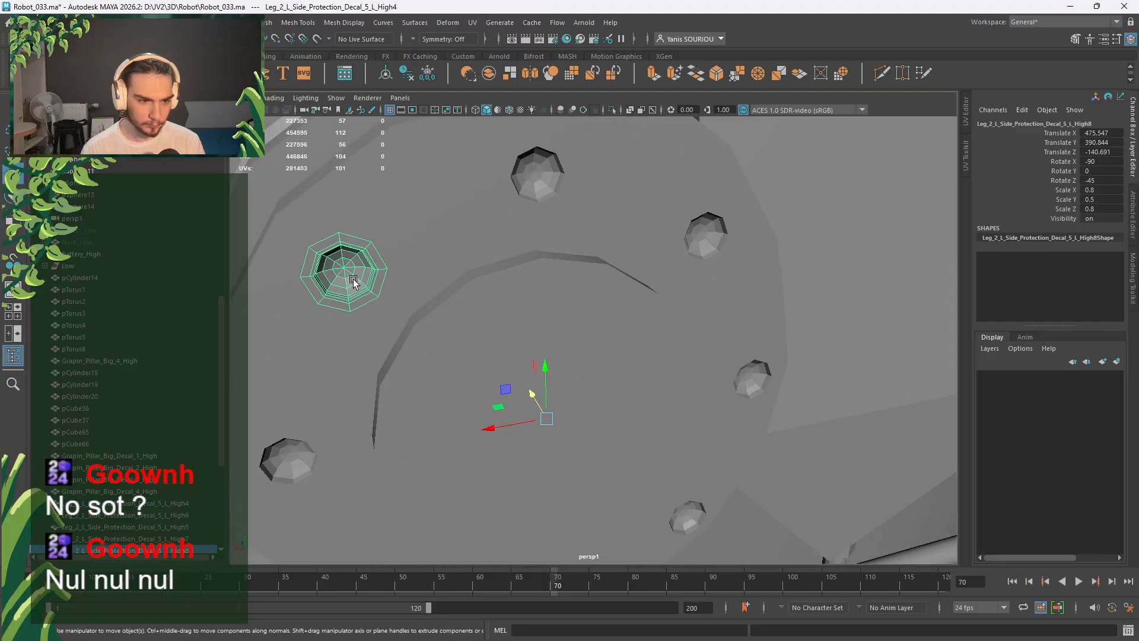
double_click(178, 504)
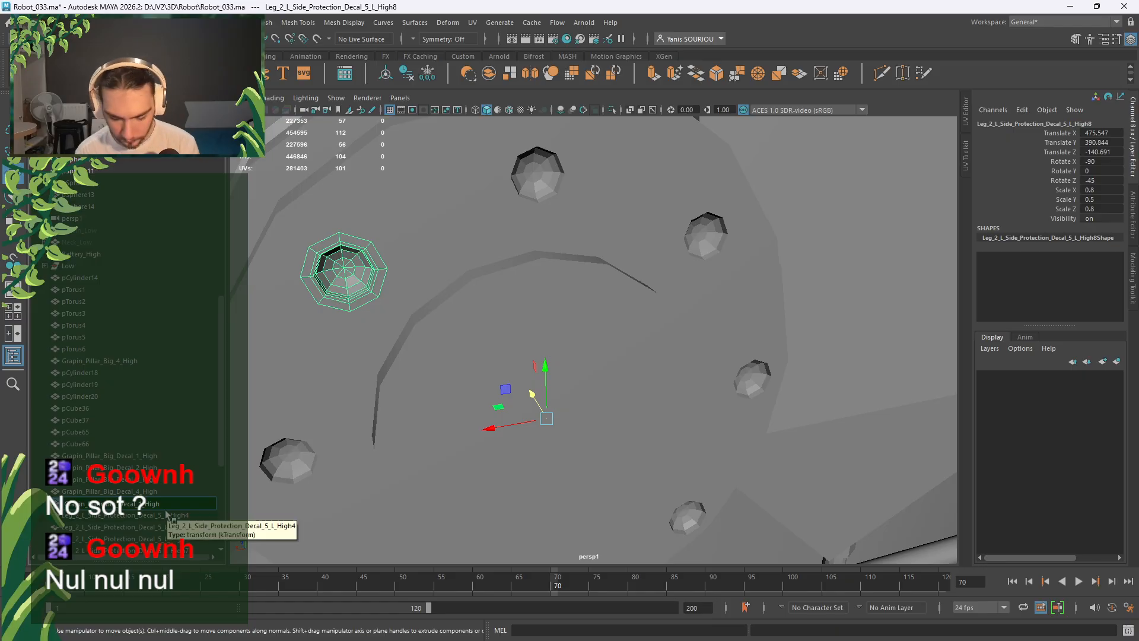
key(Return)
Rename the cap bolts ending in High4 and High6 as Grapin_Pillar_Big_Decal_6_High and Grapin_Pillar_Big_Decal_7_High.
double_click(167, 515)
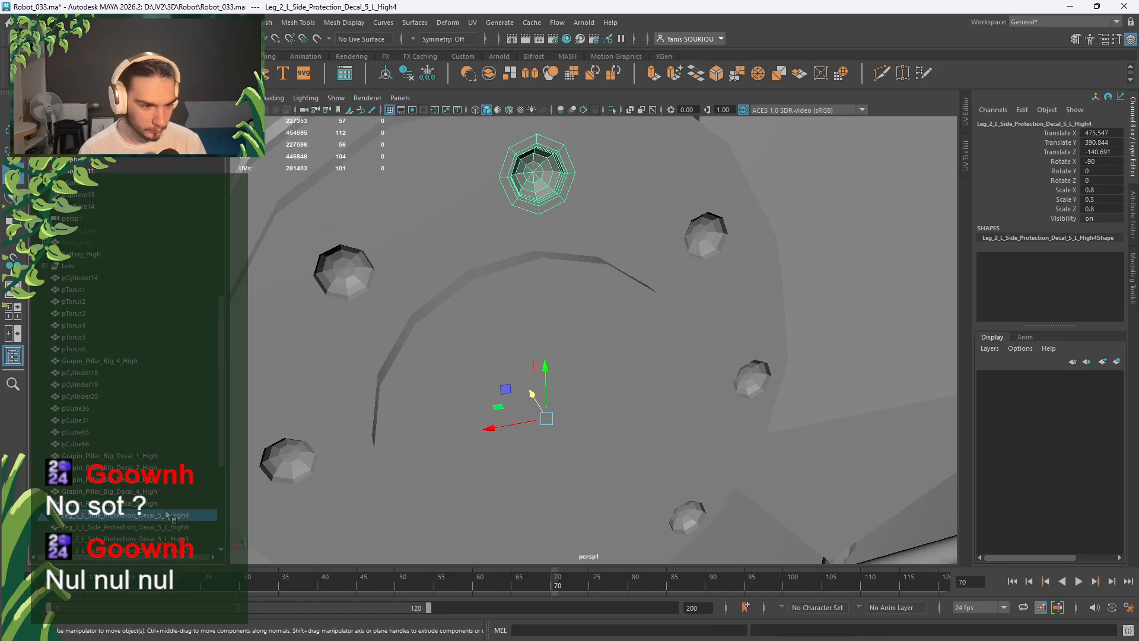
text(Grapin_Pillar_Big_Decal_1_High)
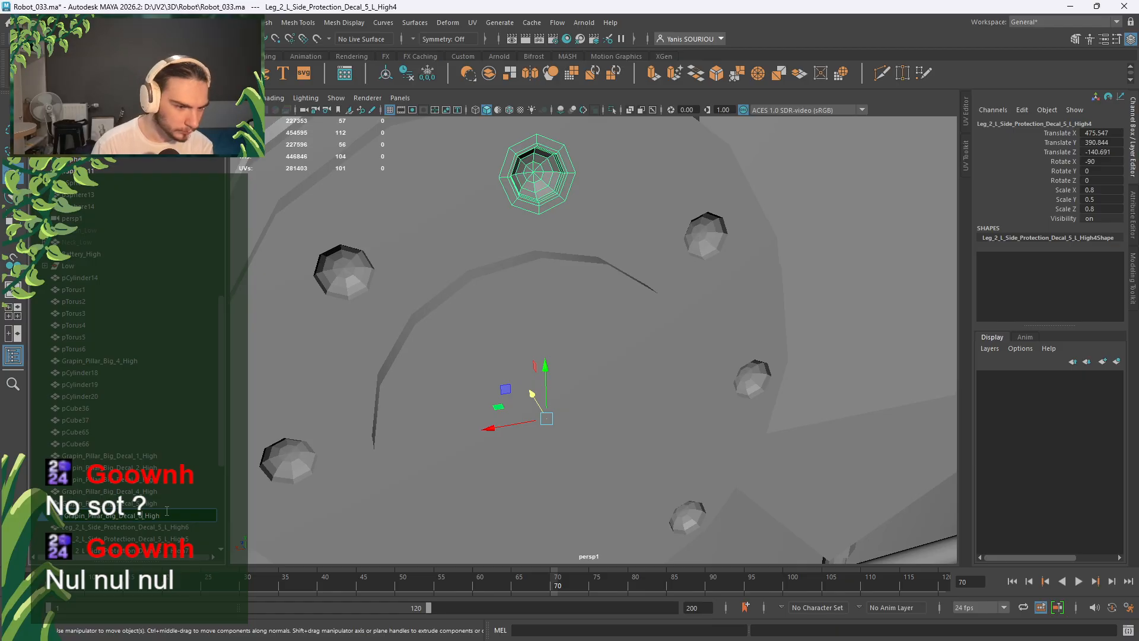
key(Return)
click(159, 528)
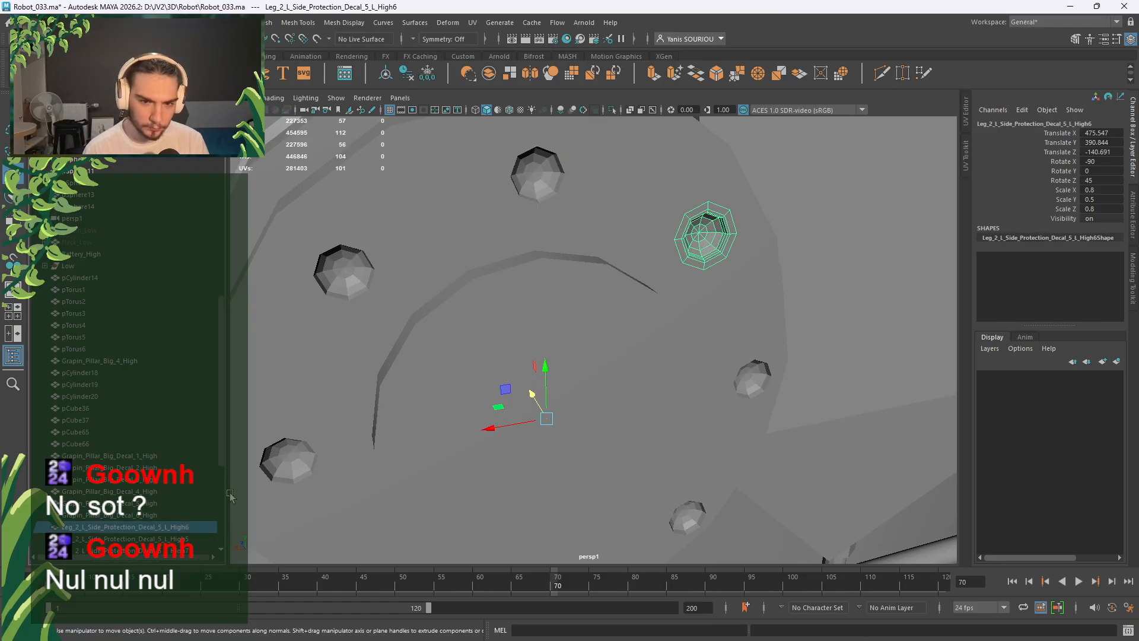
double_click(175, 528)
text(Grapin_Pillar_Big_Decal_1_High)
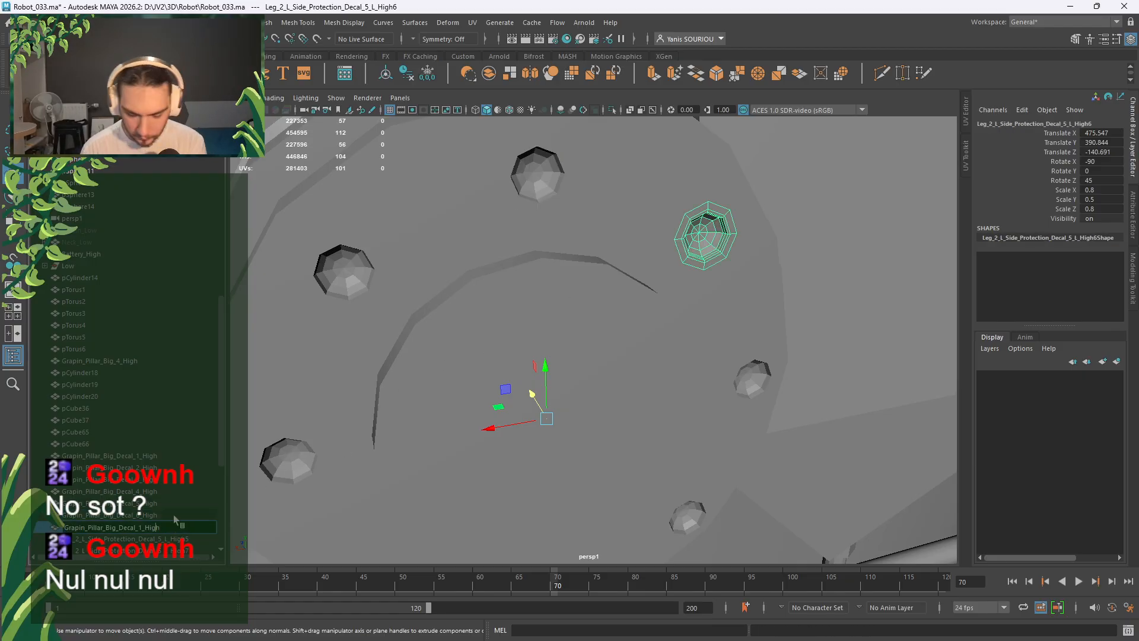
key(BackSpace)
text(7)
key(Return)
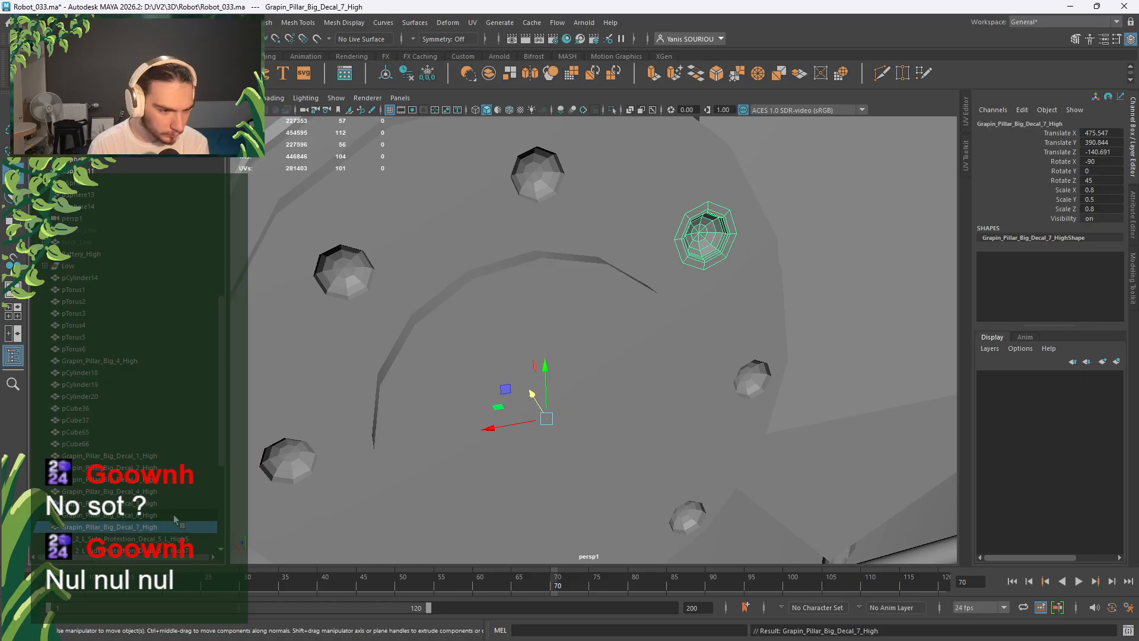
Rename the remaining cap bolts ending in High5 and High7 as Grapin_Pillar_Big_Decal_8_High and Grapin_Pillar_Big_Decal_9_High.
scroll(171, 522, down, 3)
double_click(181, 444)
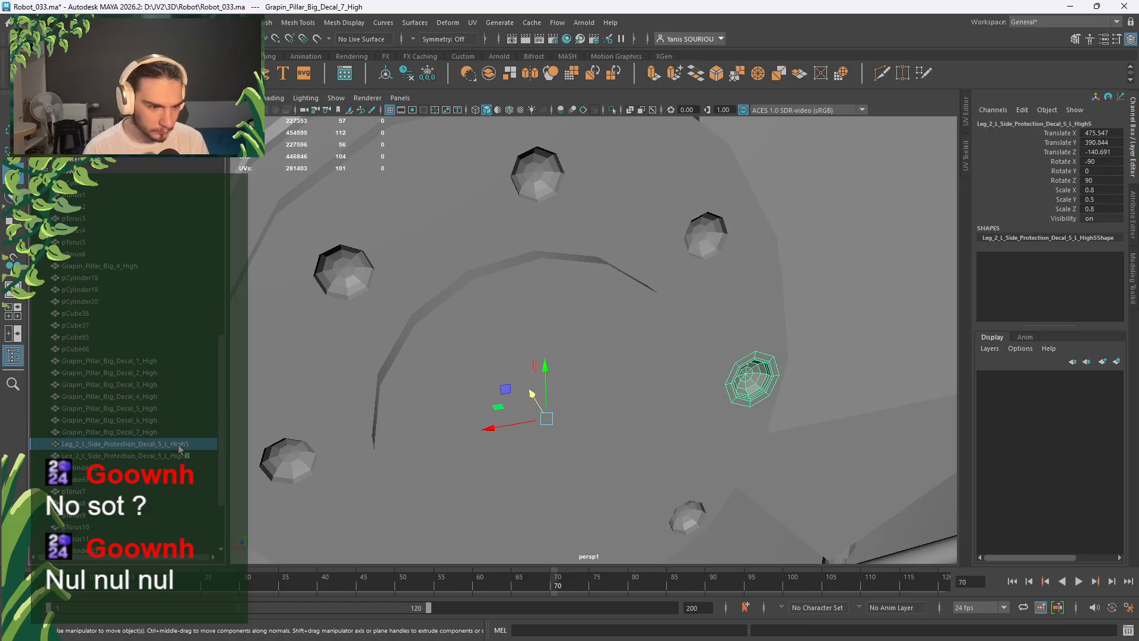
text(Grapin_Pillar_Big_Decal_1_High)
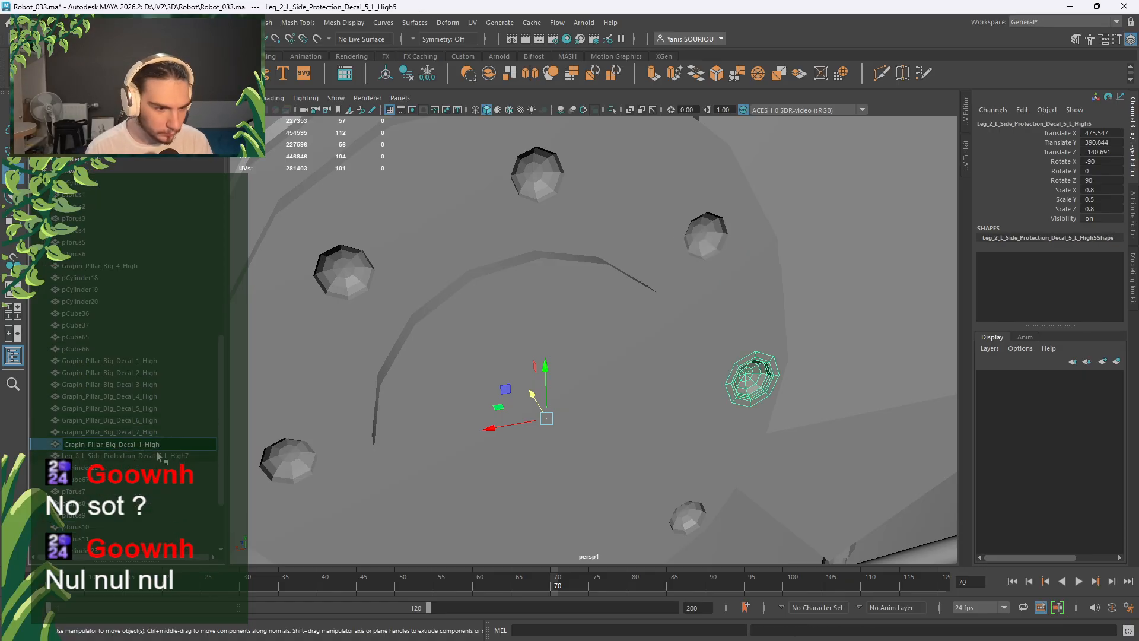
key(Return)
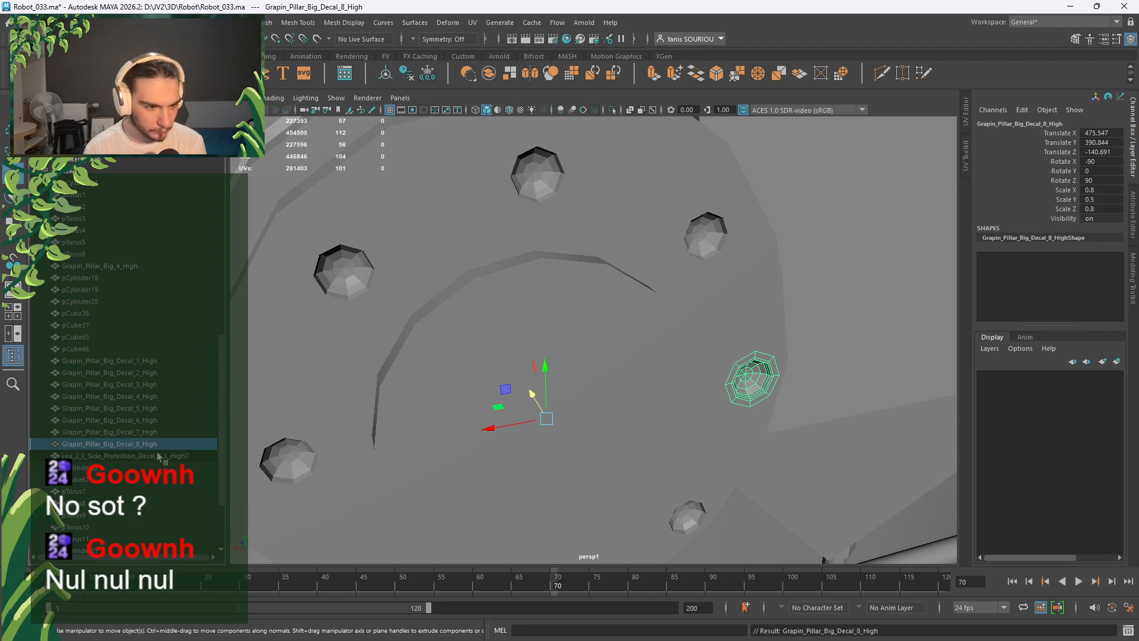
double_click(159, 456)
text(Grapin_Pillar_Big_Decal_1_High)
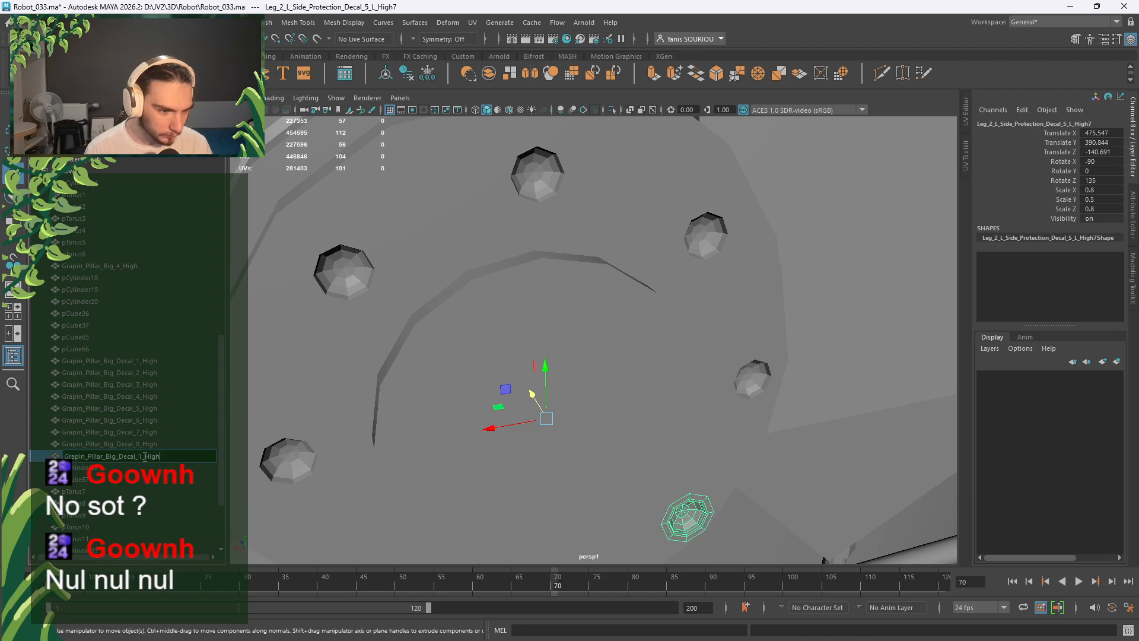
key(BackSpace)
text(9)
key(Return)
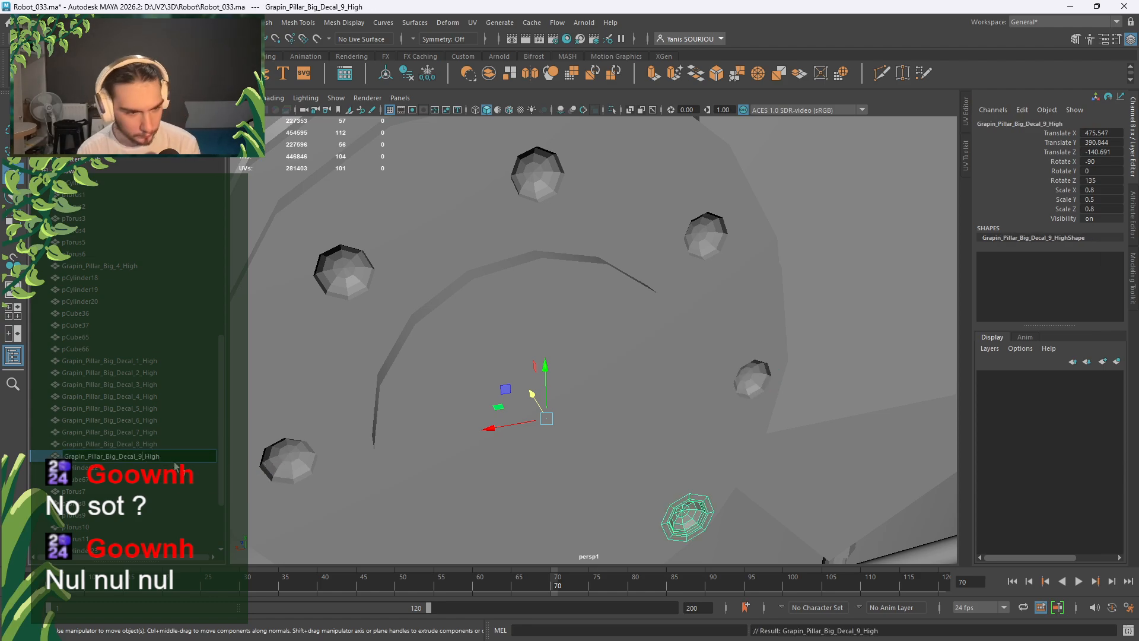
Parent bolts Grapin_Pillar_Big_Decal_2_High to Grapin_Pillar_Big_Decal_9_High under Grapin_Pillar_Big_Decal_1_High, and that cap under Grapin_Pillar_Big_4_High.
shift+click(138, 374)
drag(137, 378, 143, 363)
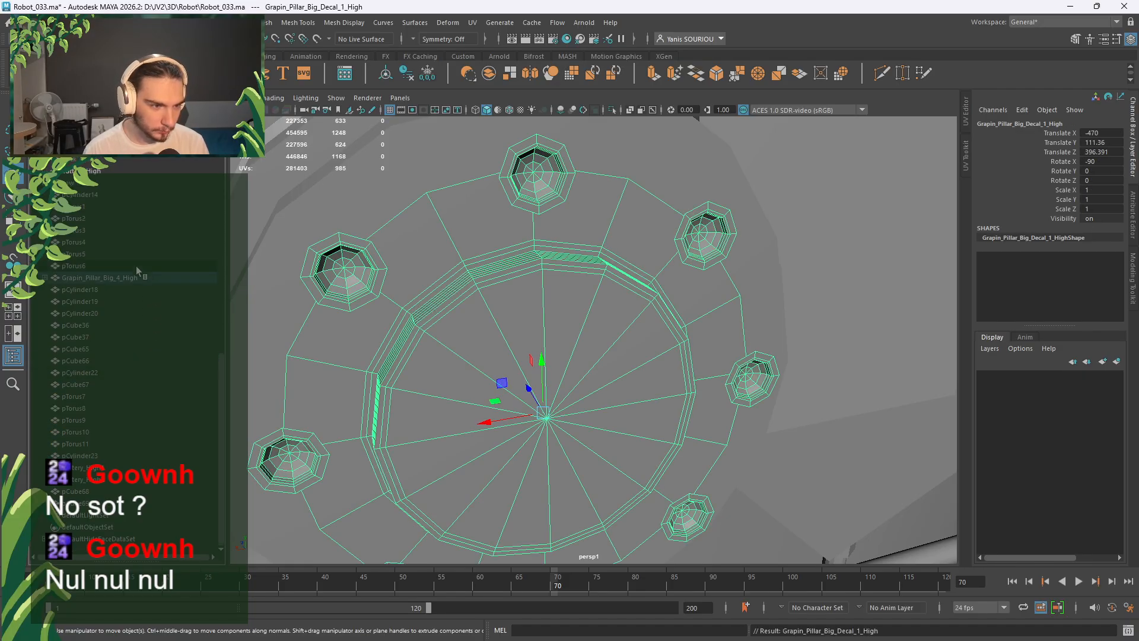
click(136, 266)
key(f)
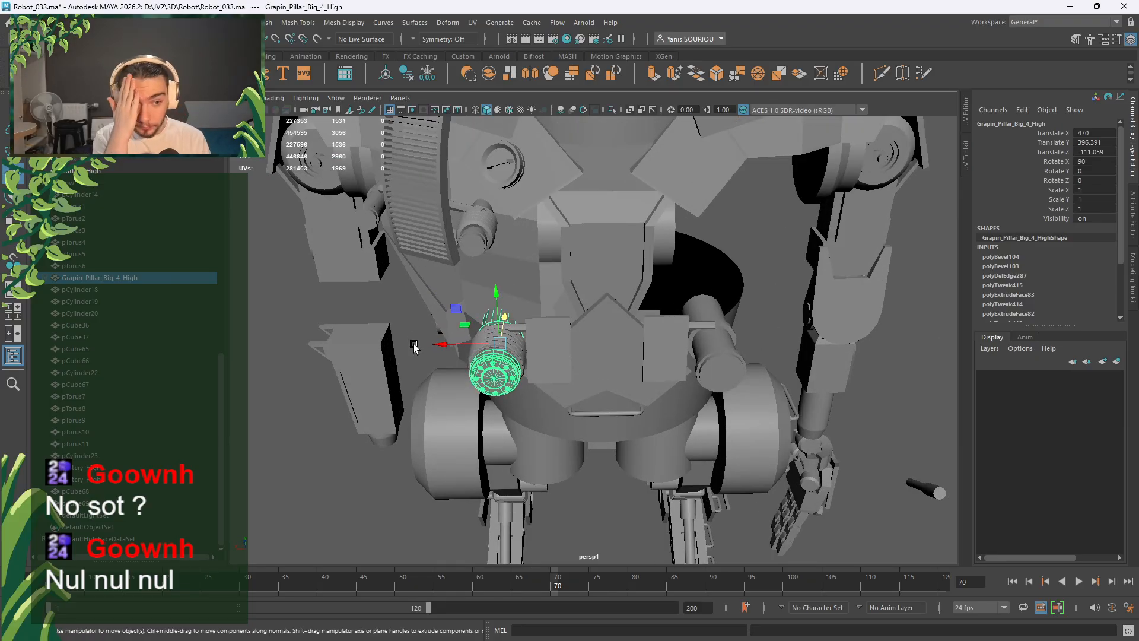
Combine the rings pTorus1 and pTorus3 to pTorus6 into one mesh without history and name it Grapin_Rope_4_High.
alt+drag(438, 320, 639, 375)
click(650, 399)
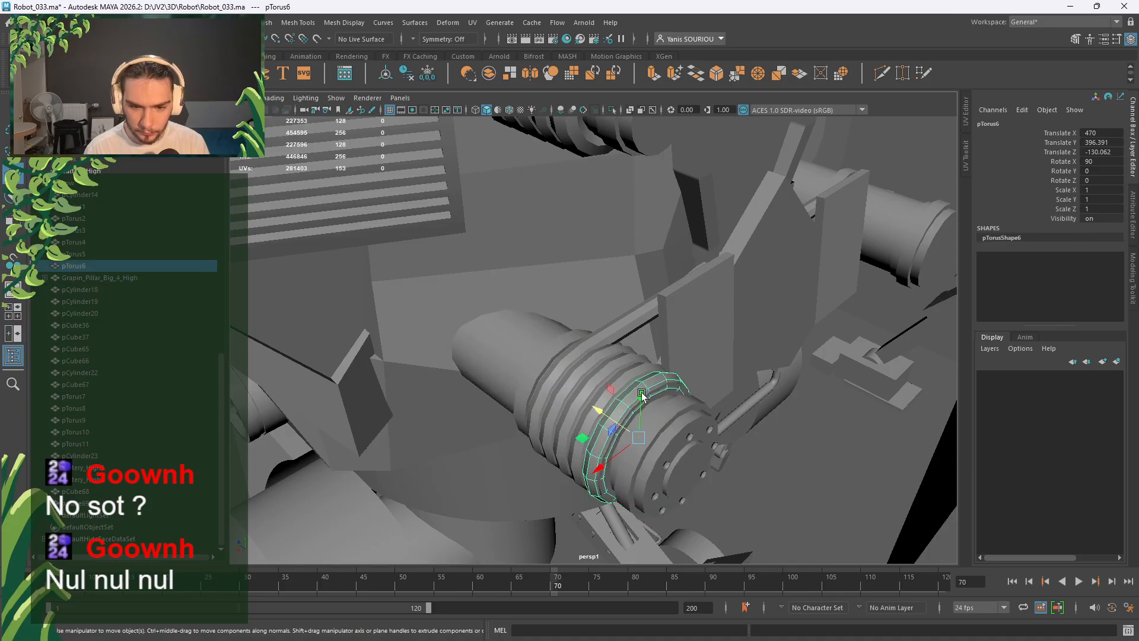
click(98, 254)
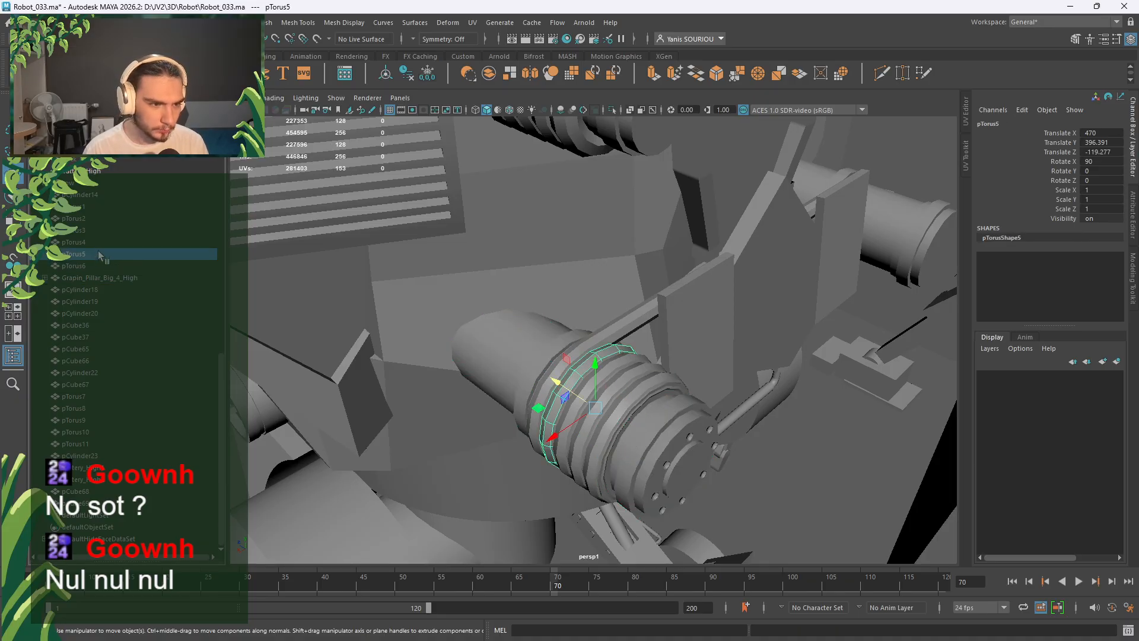
click(104, 241)
click(95, 207)
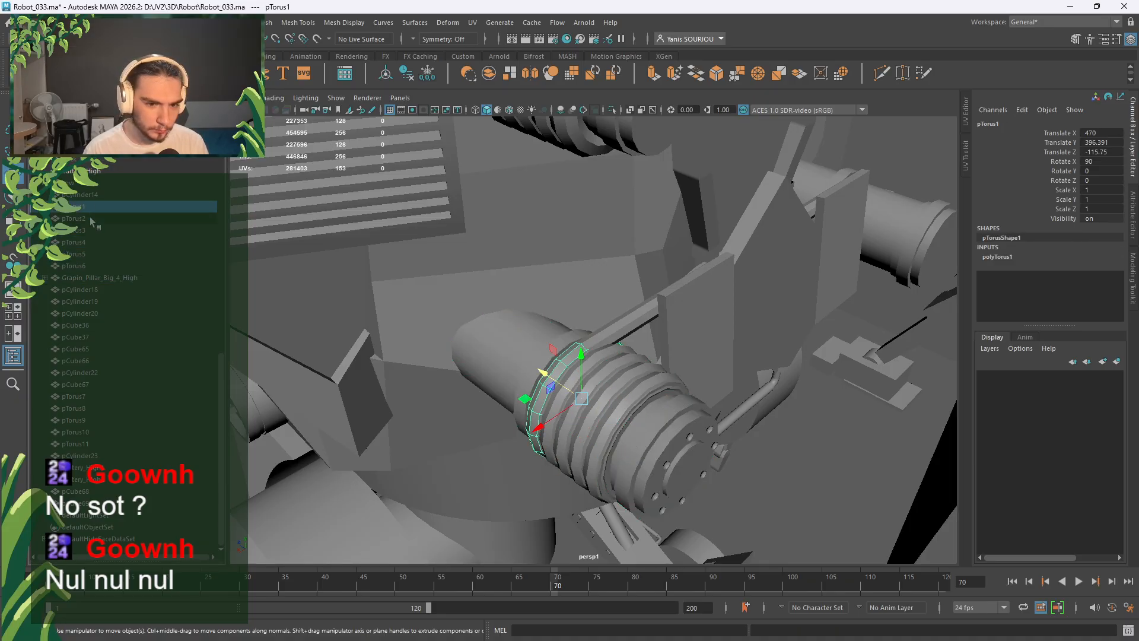
shift+click(89, 220)
ctrl+click(89, 232)
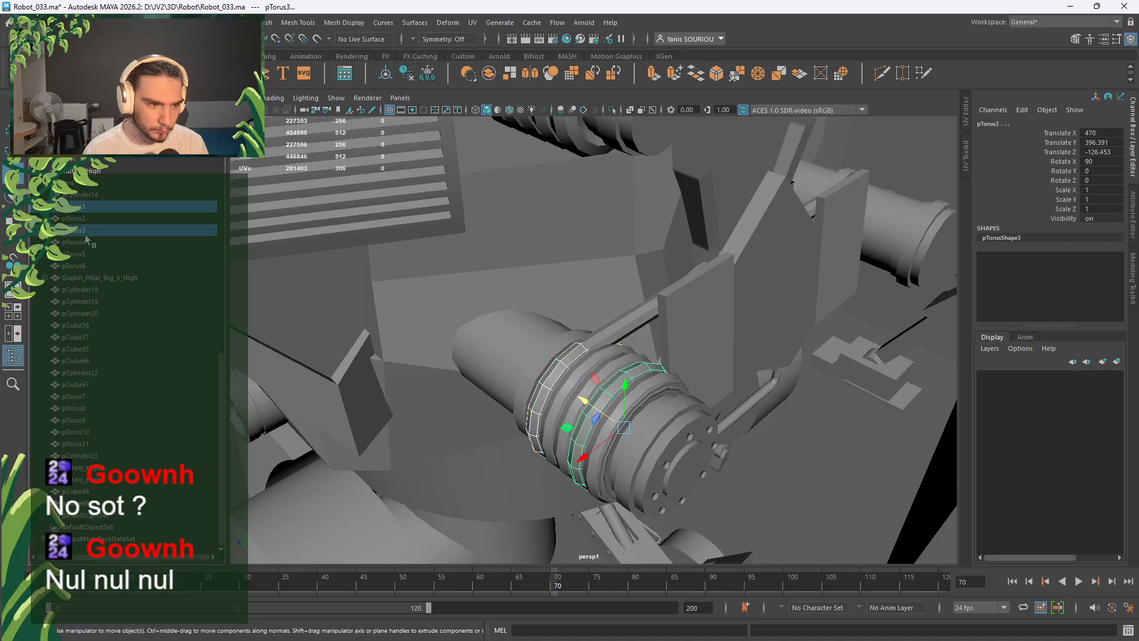
ctrl+click(87, 242)
ctrl+click(86, 252)
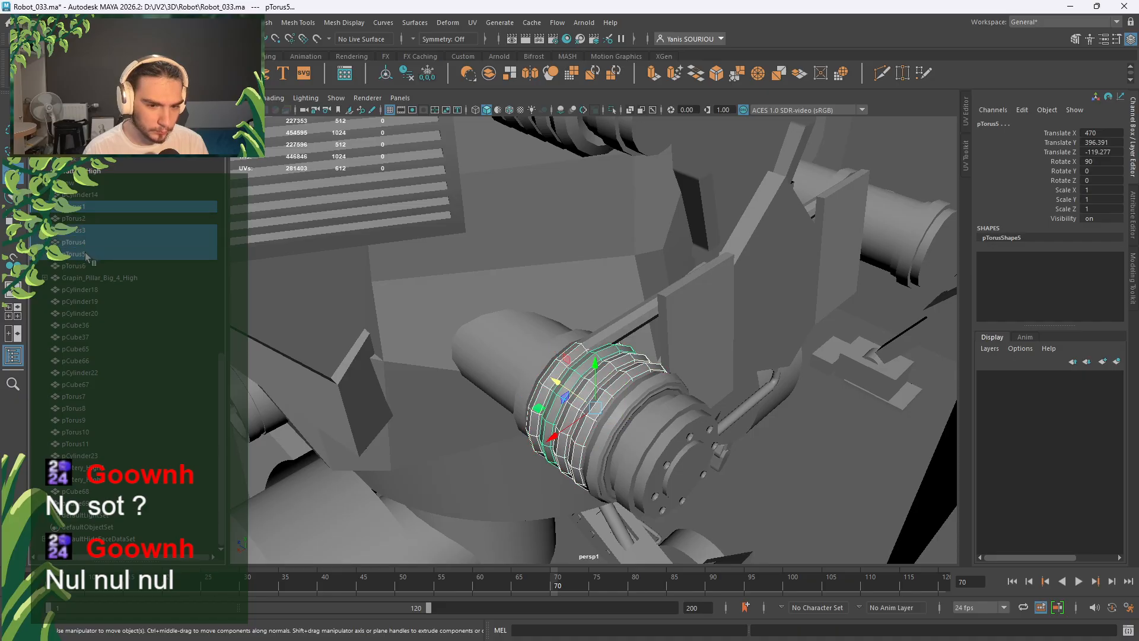
ctrl+click(85, 265)
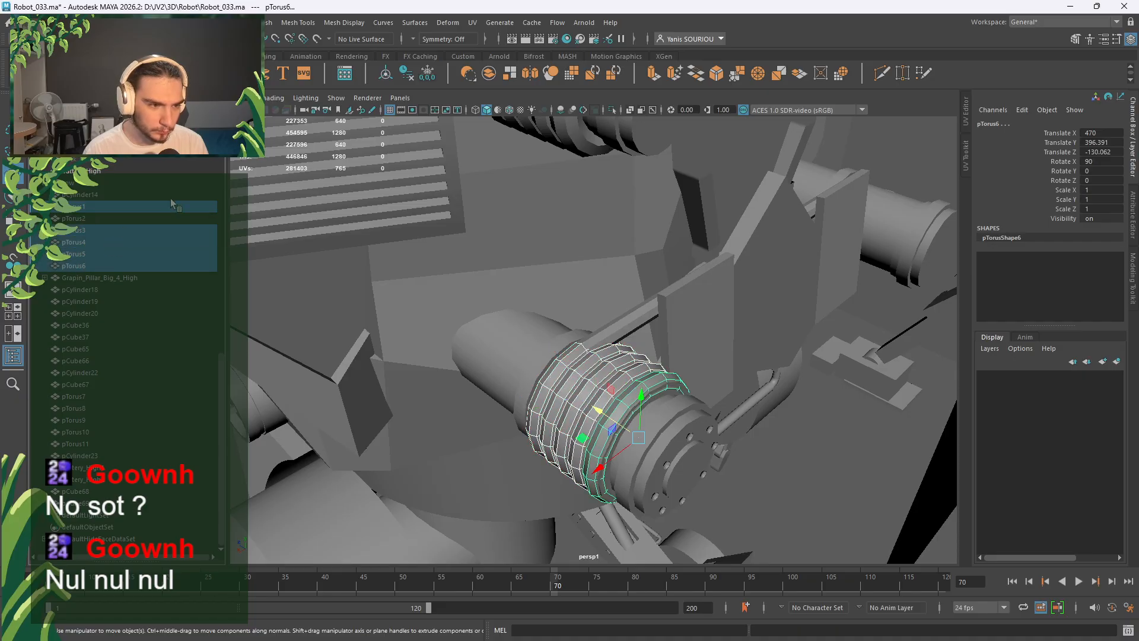
click(482, 76)
click(408, 75)
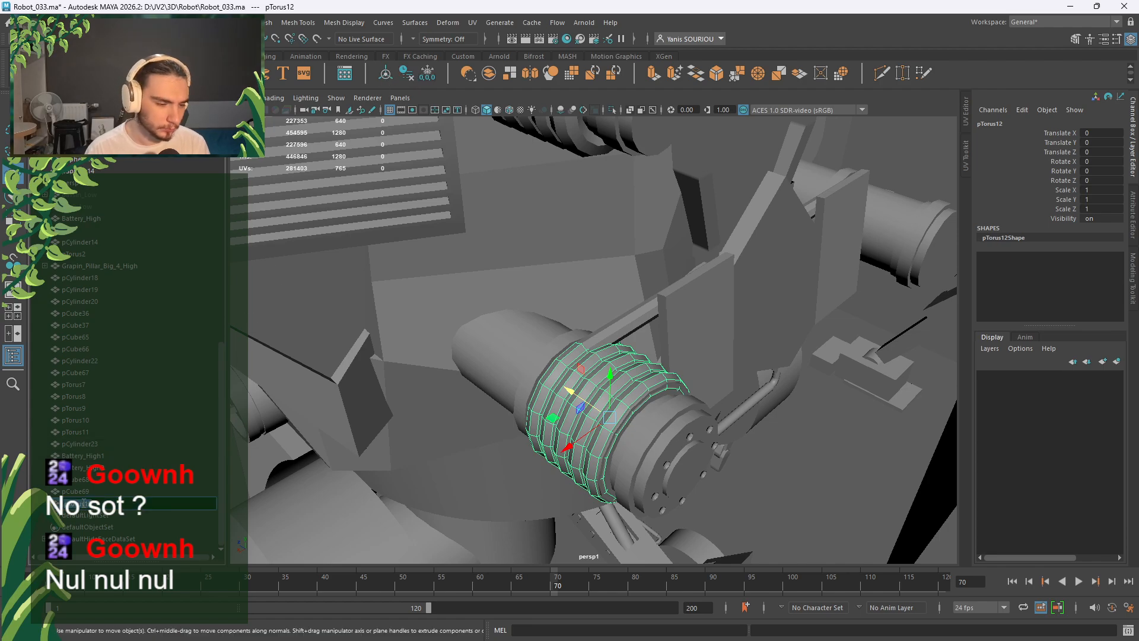
click(85, 505)
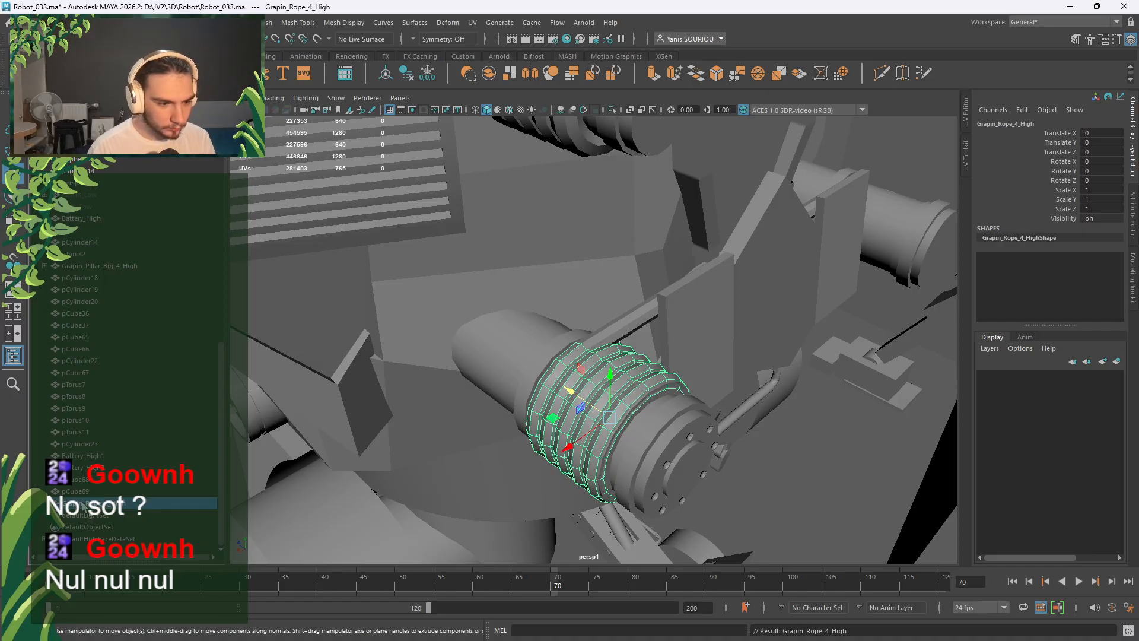
Rename pCylinder14, the thin cylinder beneath the combined rope rings, as Grapin_Rope_4_Low.
scroll(499, 416, up, 5)
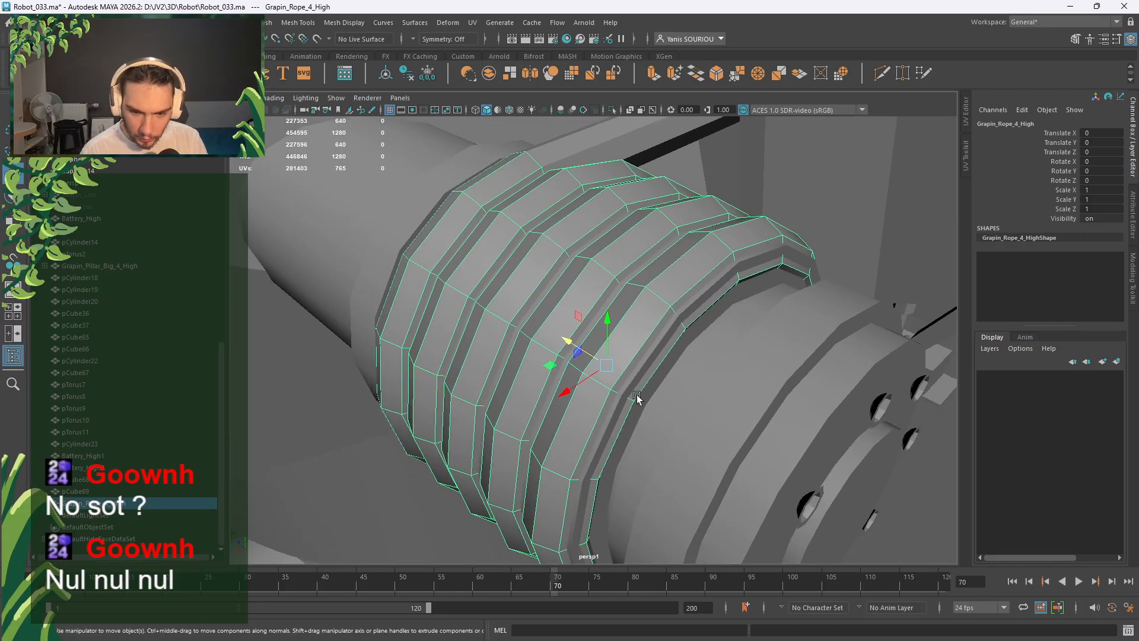
click(645, 397)
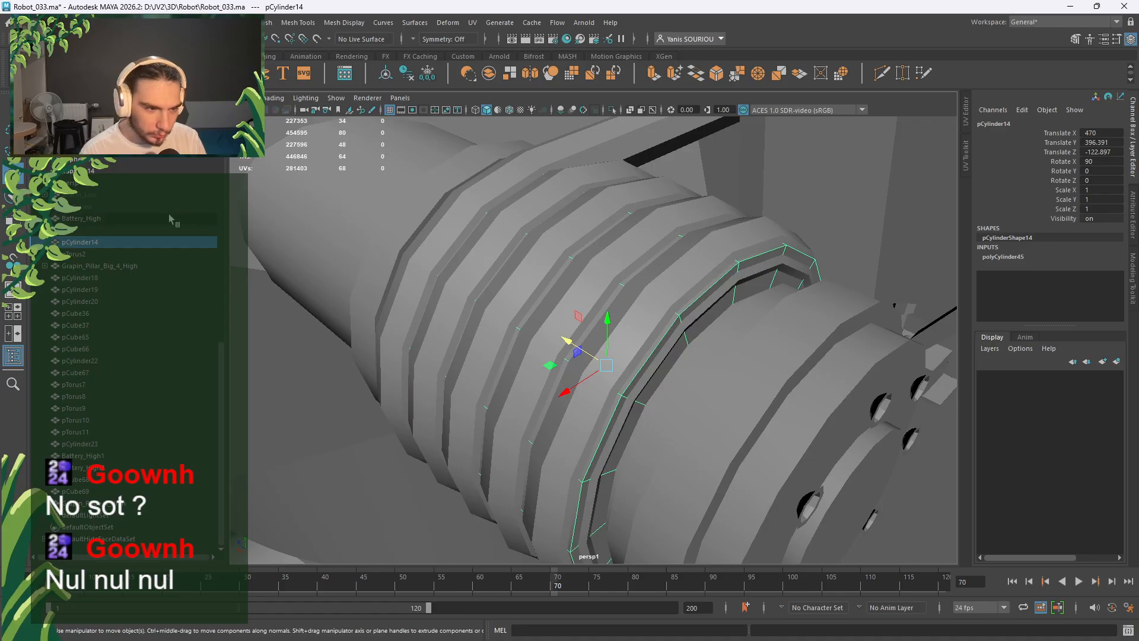
double_click(93, 242)
text(Grapin_R)
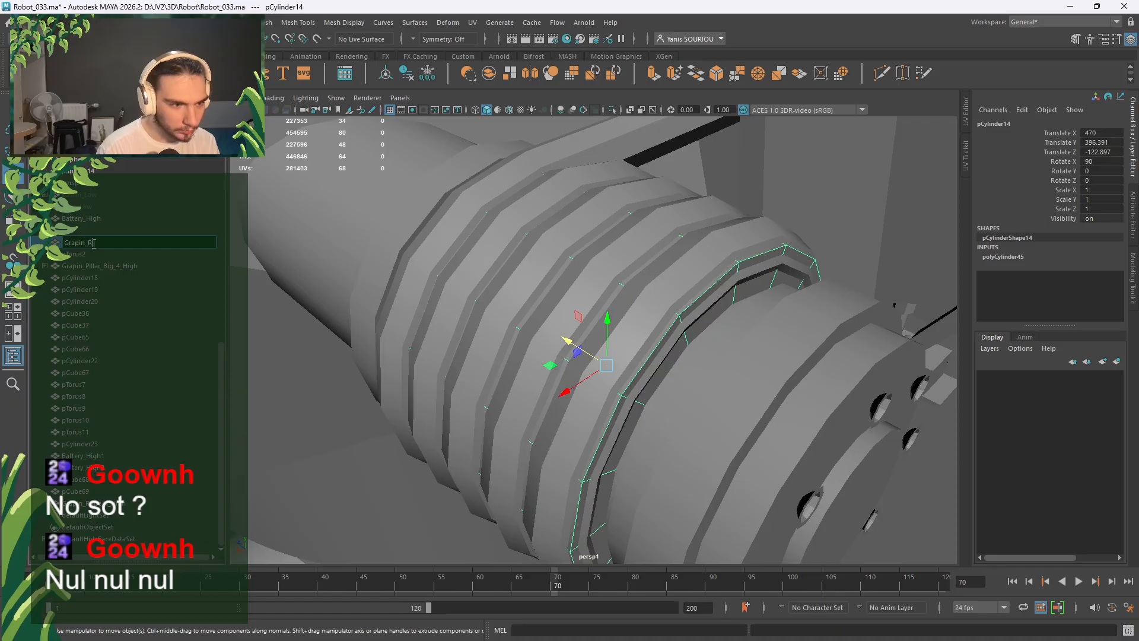
text(ope_4)
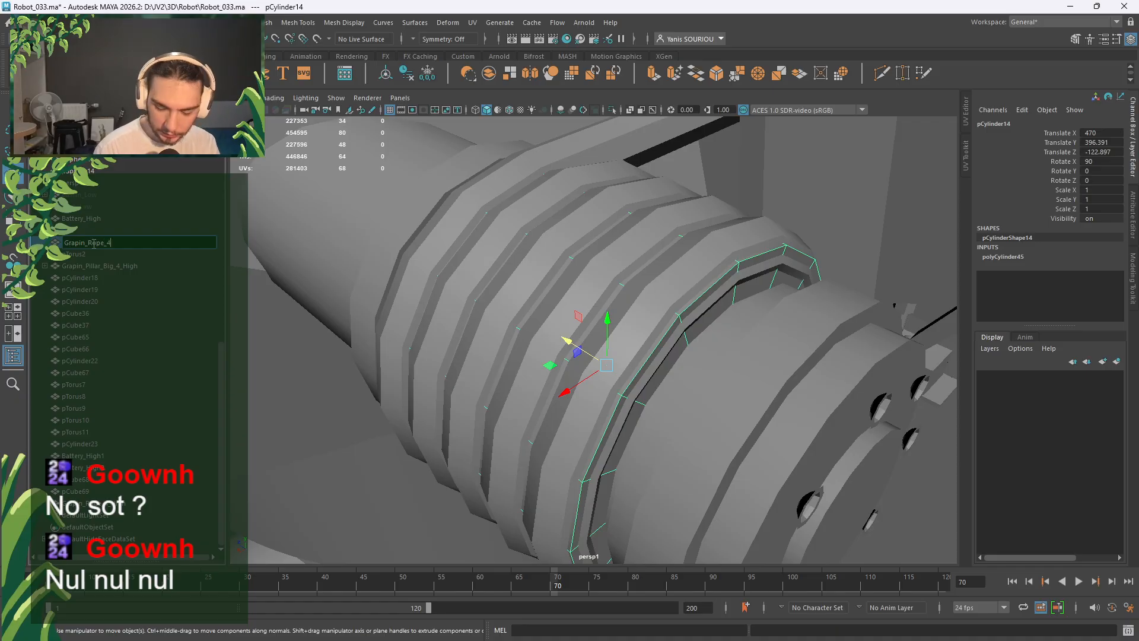
text(_Low)
key(Return)
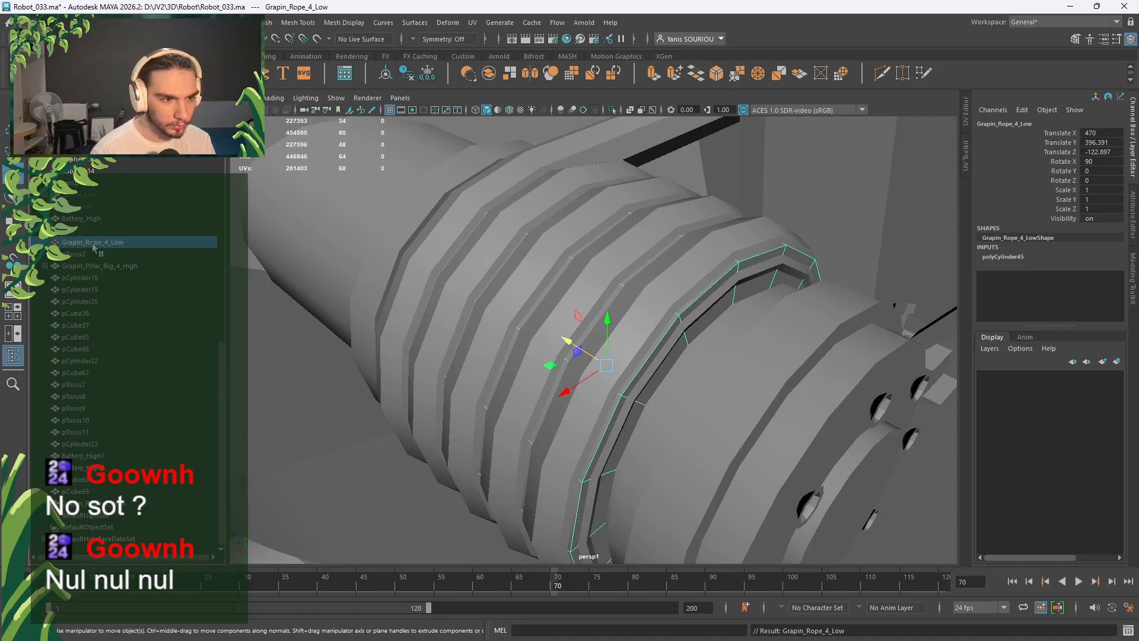
Parent Grapin_Rope_4_High under Grapin_Pillar_Big_4_High.
click(89, 503)
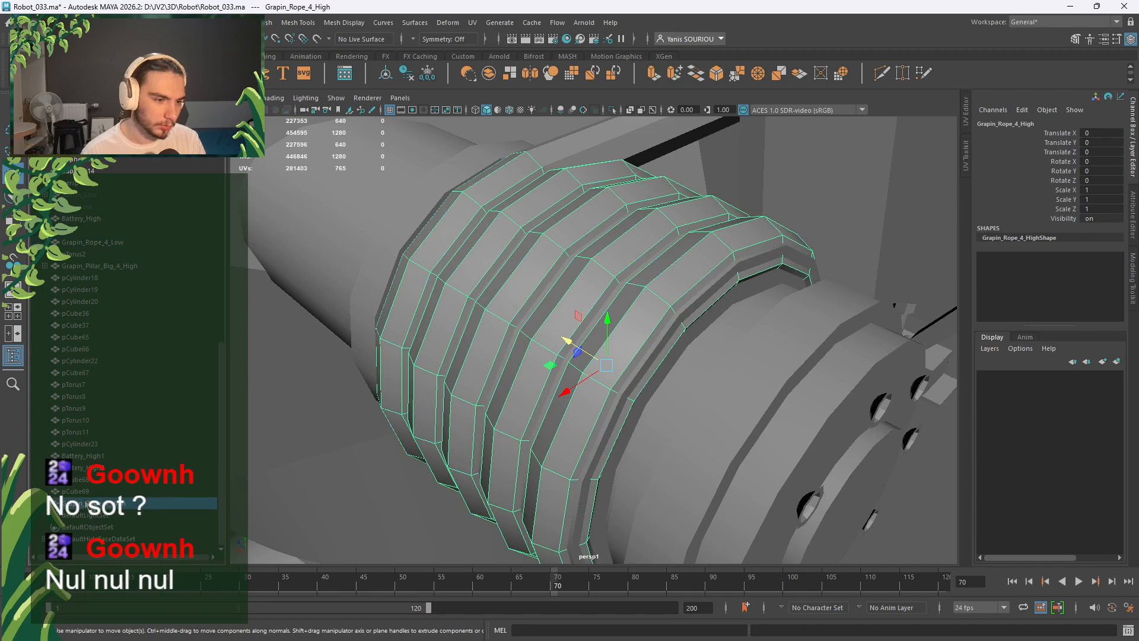
drag(102, 467, 132, 270)
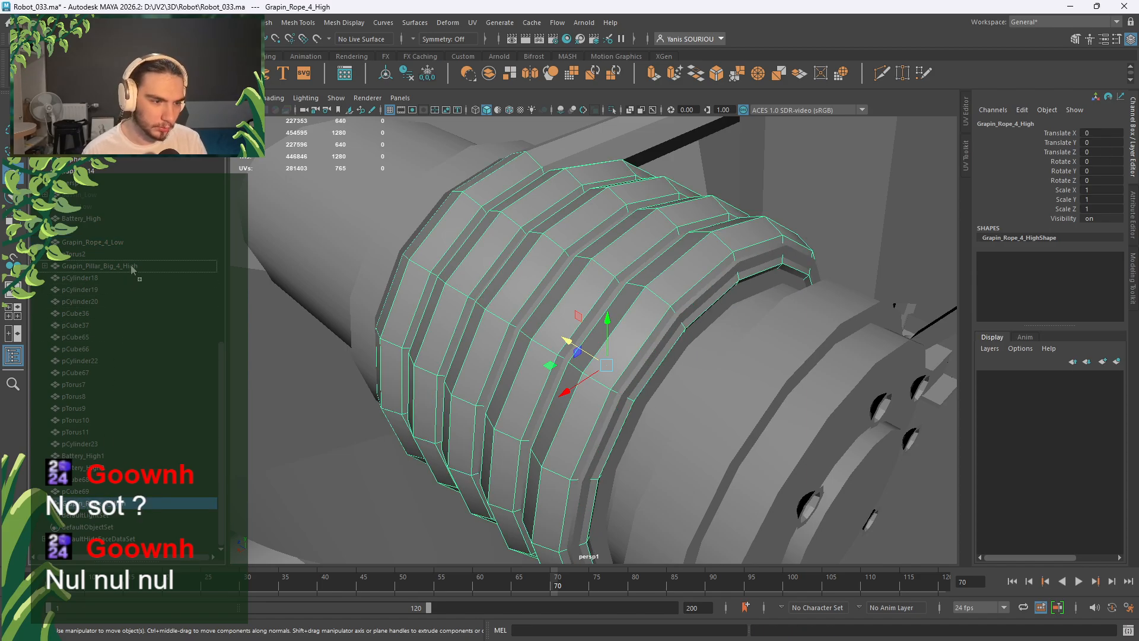
middle_drag(131, 266, 131, 267)
Duplicate the Grapin_Pillar_Big_4_High assembly and move the copy along X to 370, onto the plain pillar on the robot's other side.
click(76, 280)
scroll(482, 283, down, 10)
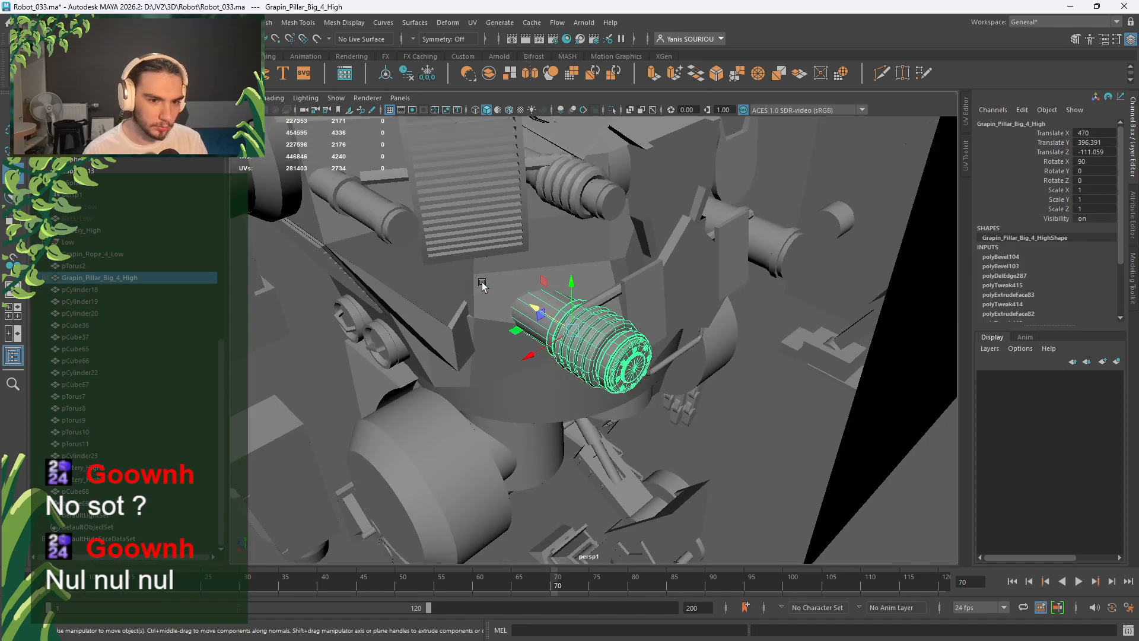
alt+drag(591, 306, 577, 386)
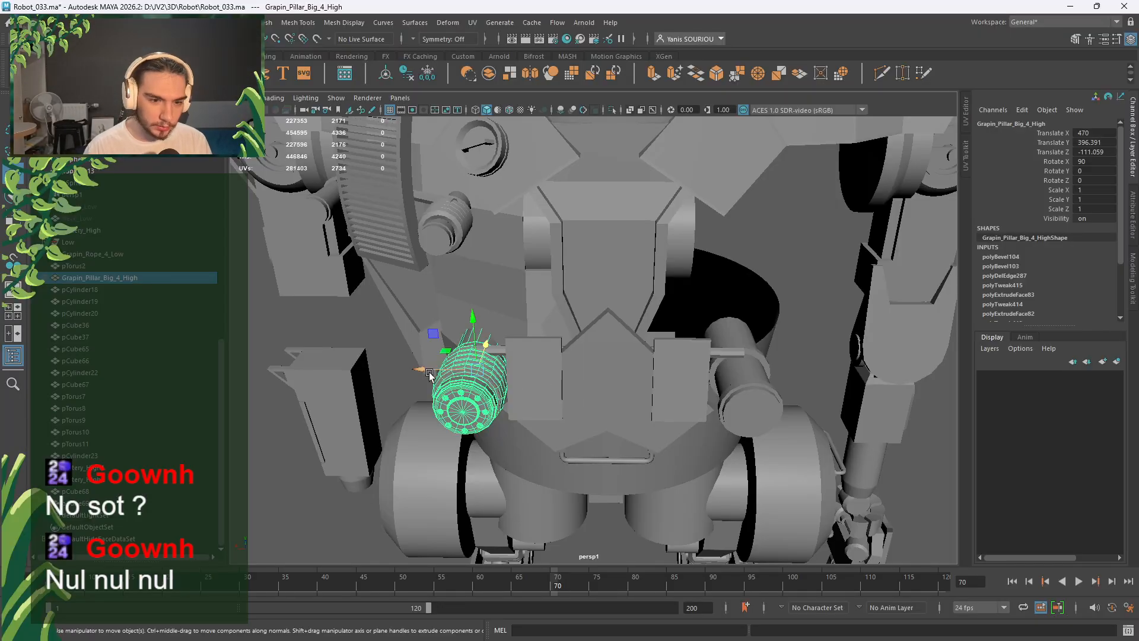
shift+drag(424, 371, 647, 373)
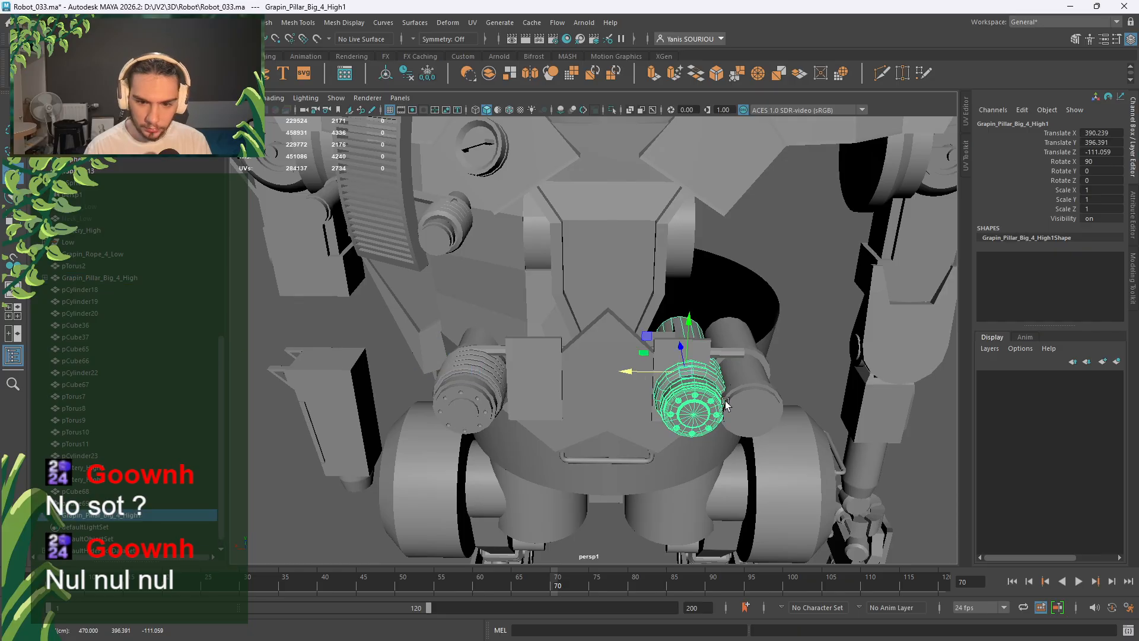
middle_drag(755, 413, 754, 413)
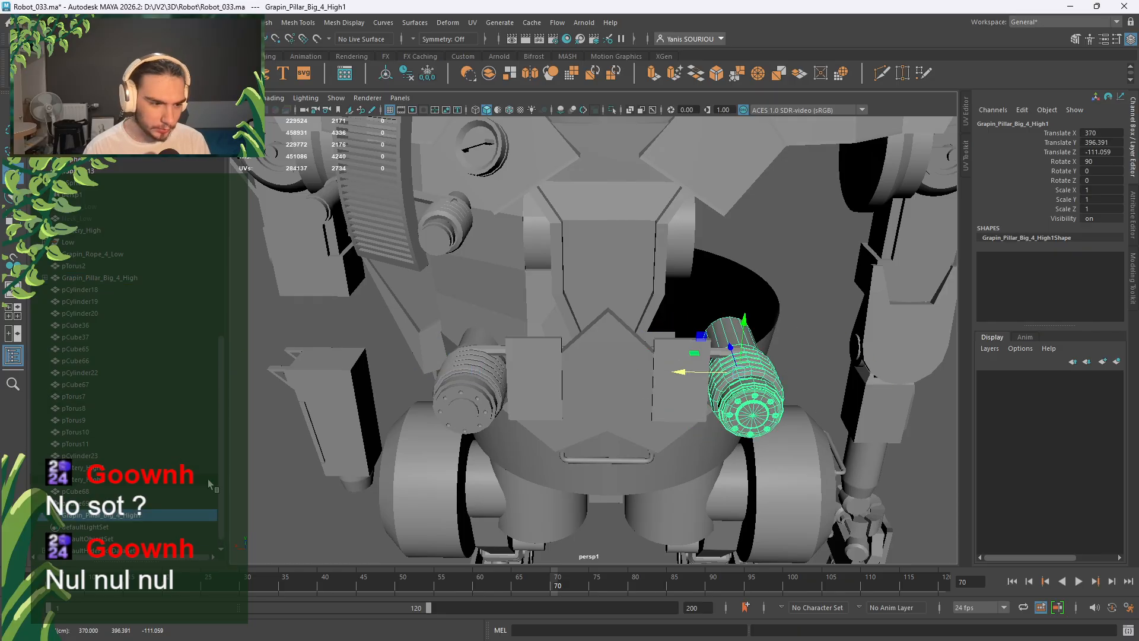
Delete the old plain pillar pCylinder18 that overlaps the duplicated pillar assembly.
mouse_move(729, 410)
alt+mouse_down()
mouse_move(690, 424)
mouse_move(623, 415)
mouse_move(795, 439)
mouse_move(720, 394)
mouse_move(641, 424)
alt+mouse_up()
click(738, 391)
click(667, 393)
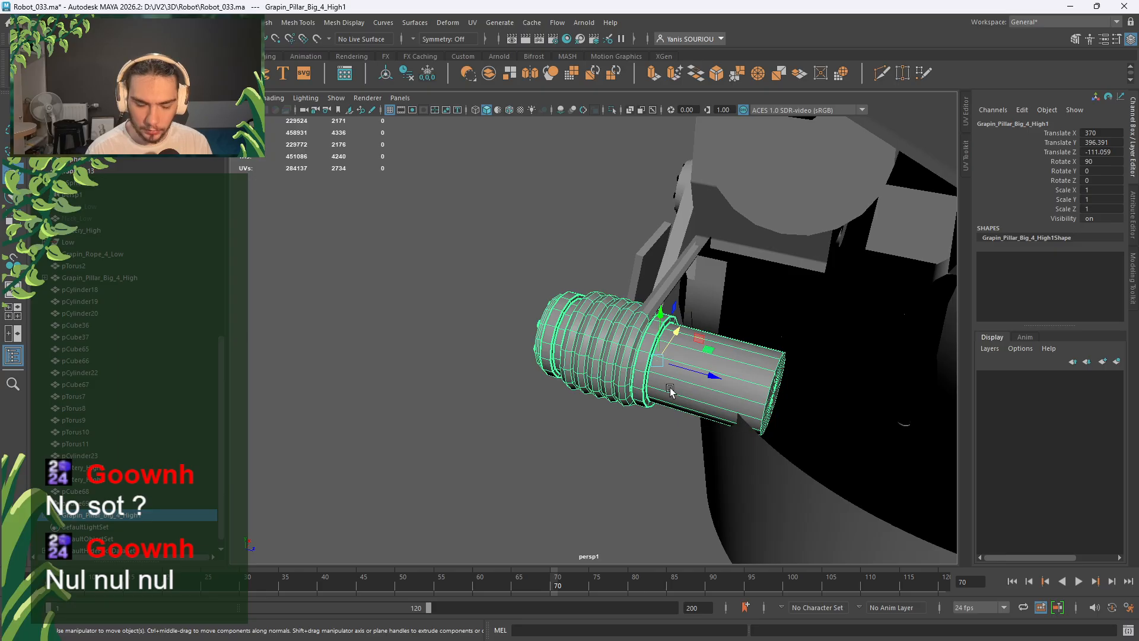
key(Down)
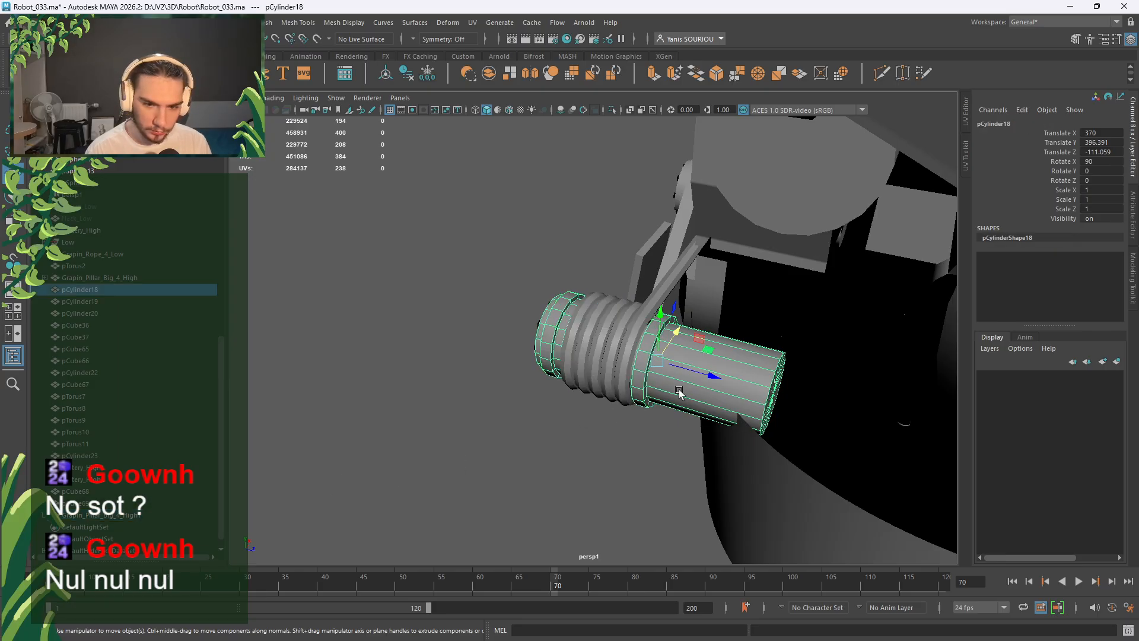
key(Delete)
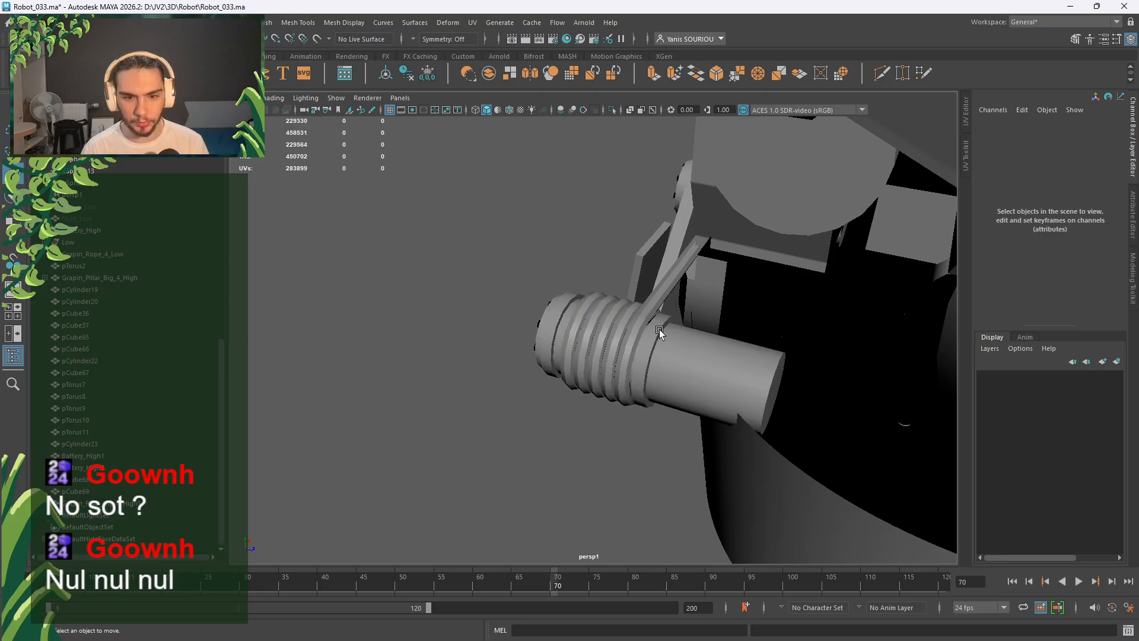
Rename pCylinder22, the thin horizontal cylinder running between the two lower pillars, as Rope_3.
click(671, 296)
alt+drag(670, 297, 741, 436)
alt+drag(516, 416, 552, 407)
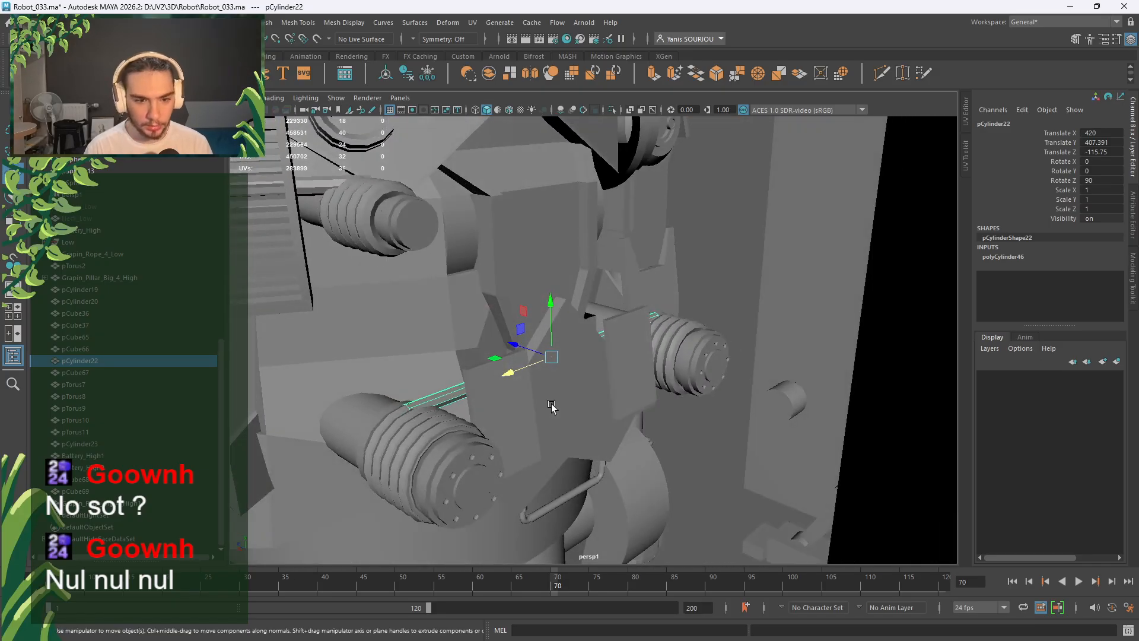
double_click(97, 361)
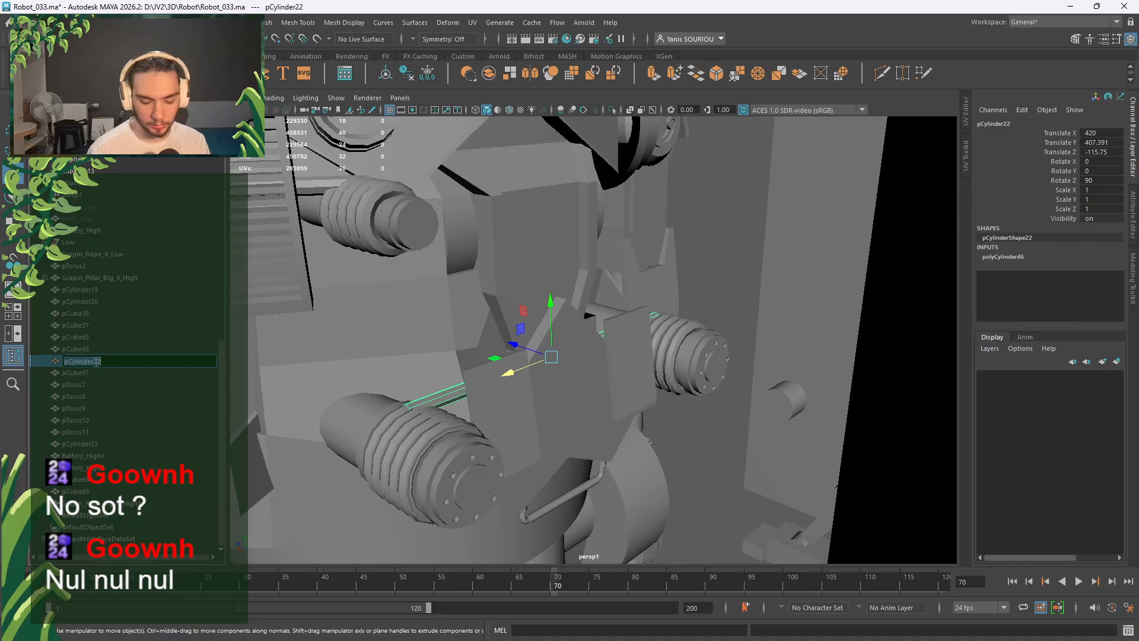
text(Rope_3)
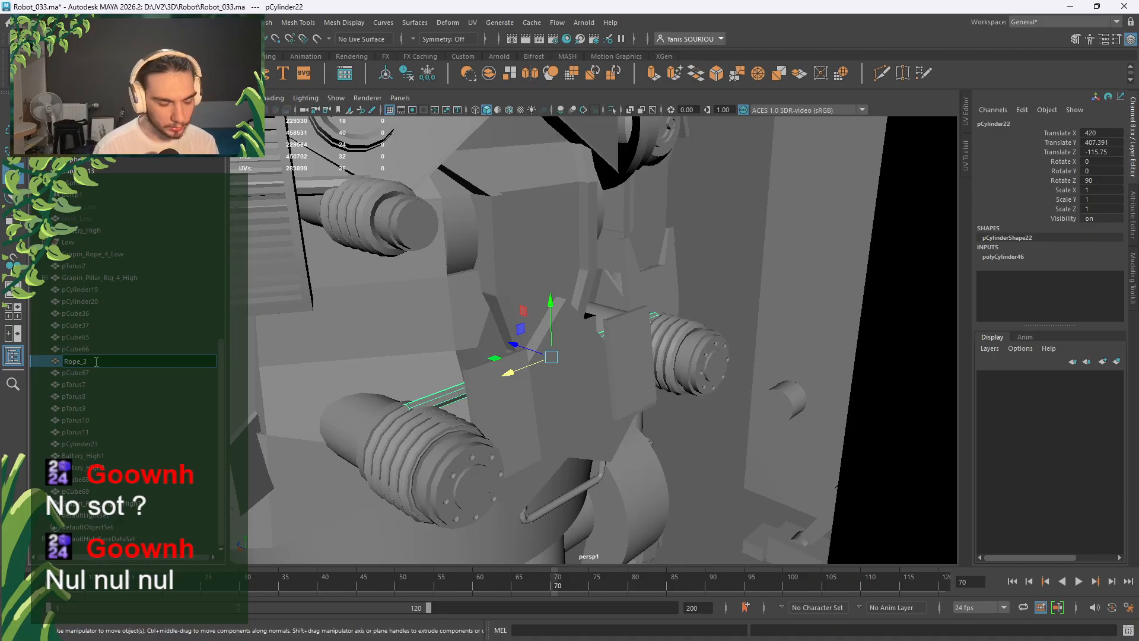
text(_H)
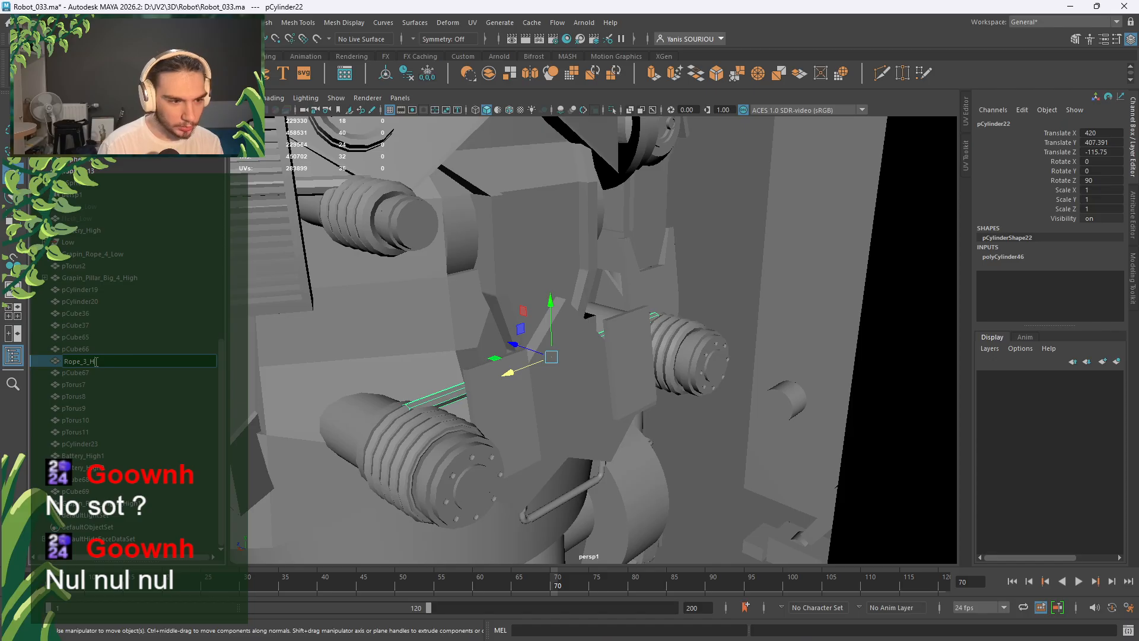
text(igh)
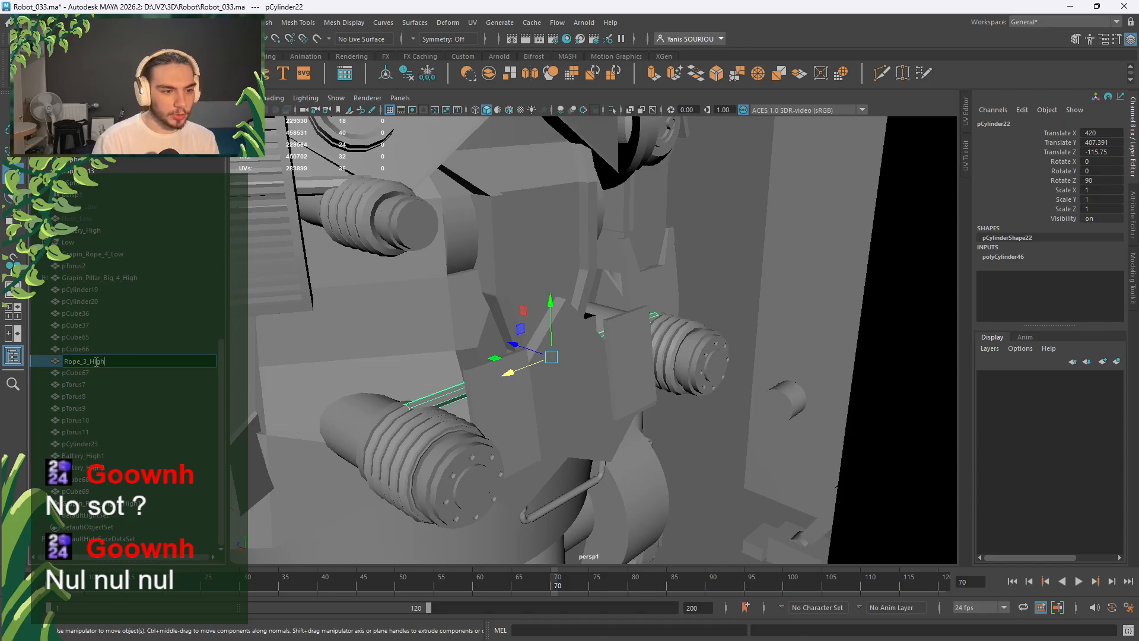
key(BackSpace)
key(BackSpace)
key(BackSpace)
key(BackSpace)
key(BackSpace)
key(Return)
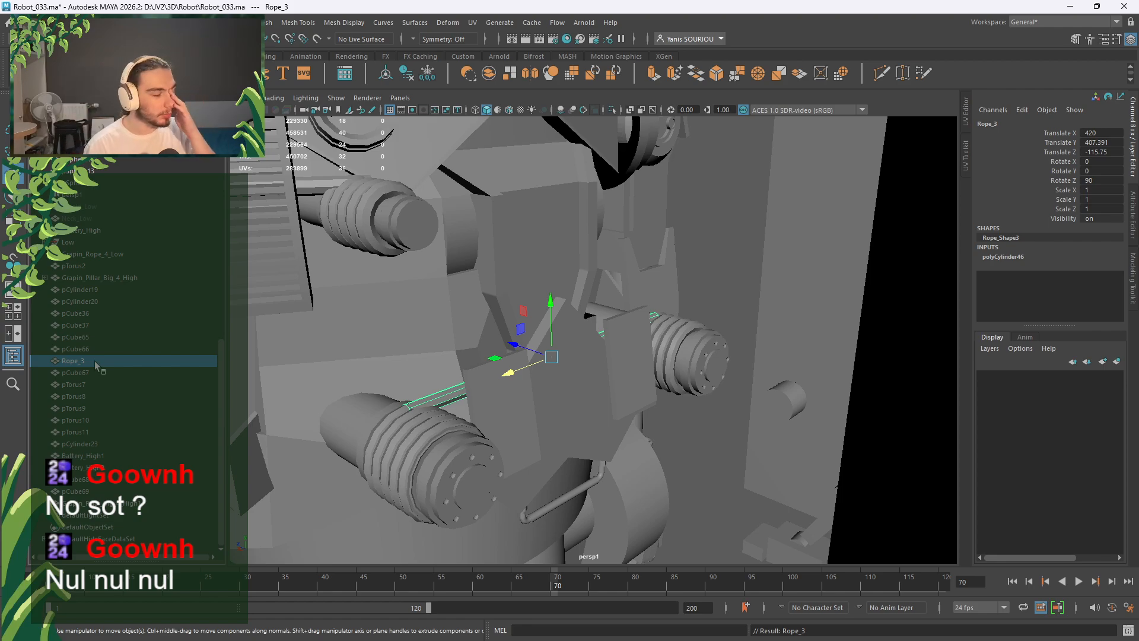
scroll(417, 358, down, 8)
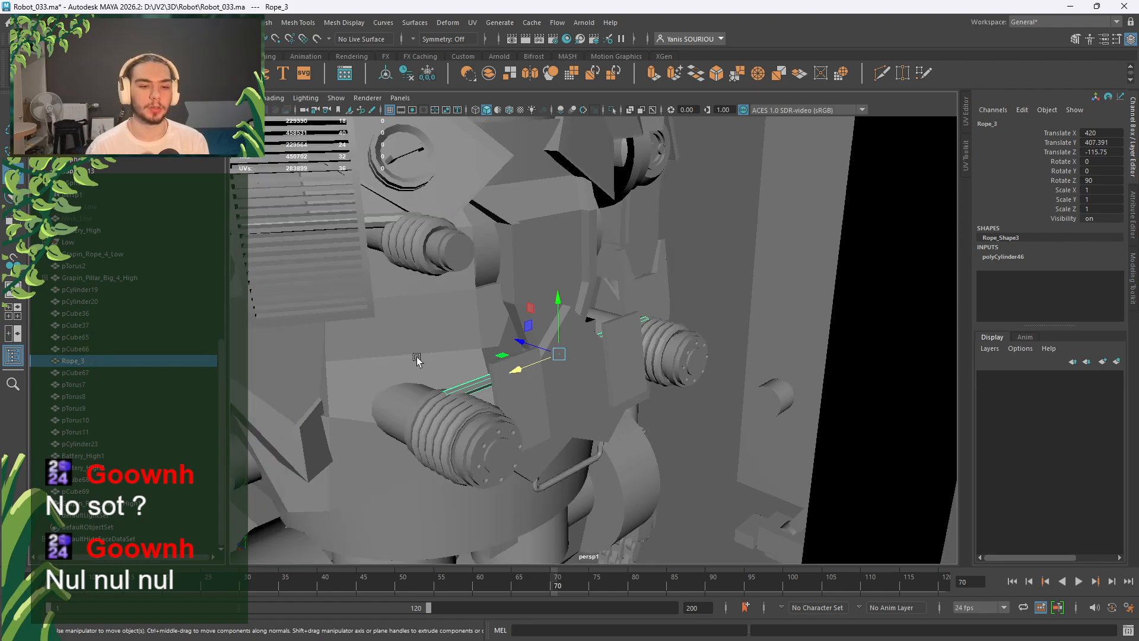
alt+drag(514, 367, 485, 370)
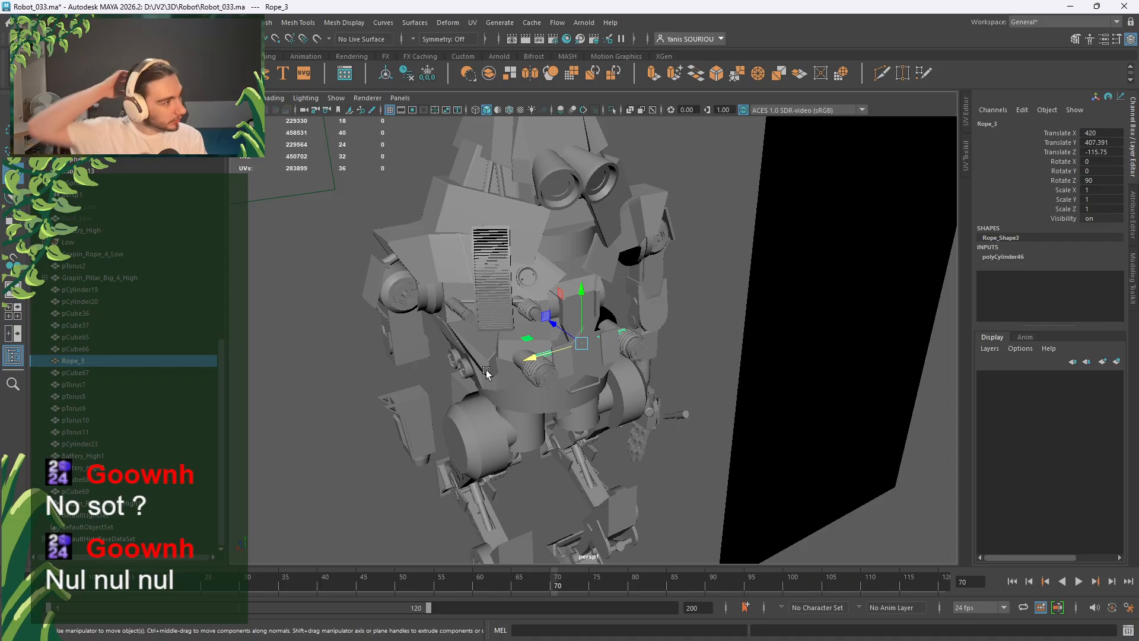
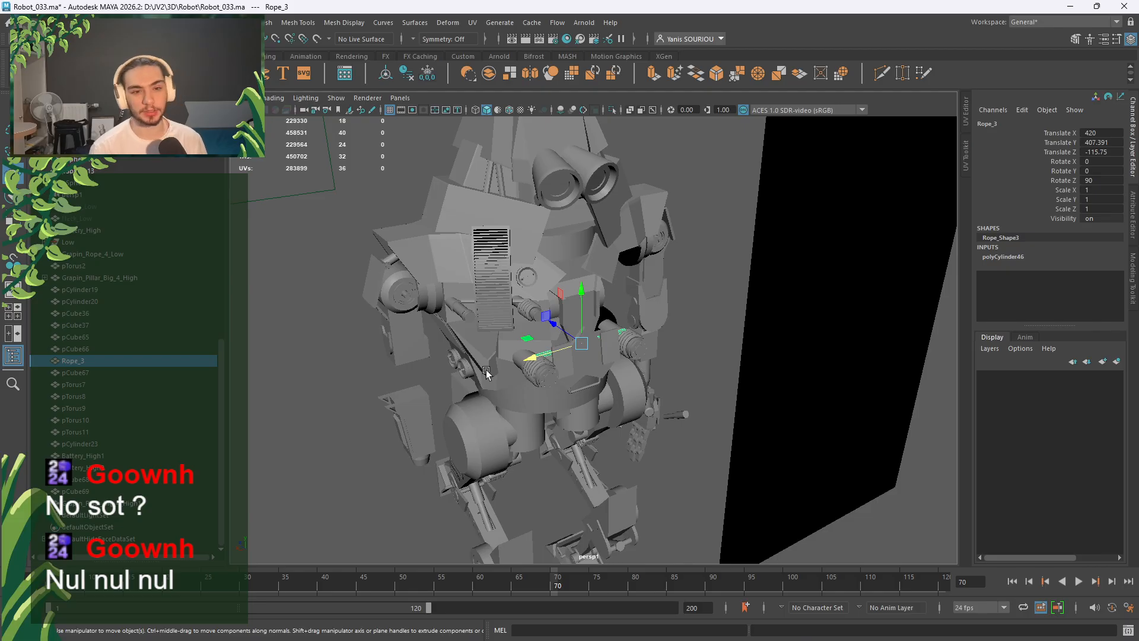
Collapse the Neck_Hight hierarchy and inspect where the unnamed pCube30 sits in the scene.
alt+right_drag(477, 341, 522, 352)
alt+drag(522, 351, 513, 385)
alt+right_drag(513, 386, 573, 372)
alt+drag(741, 320, 522, 356)
scroll(137, 320, up, 10)
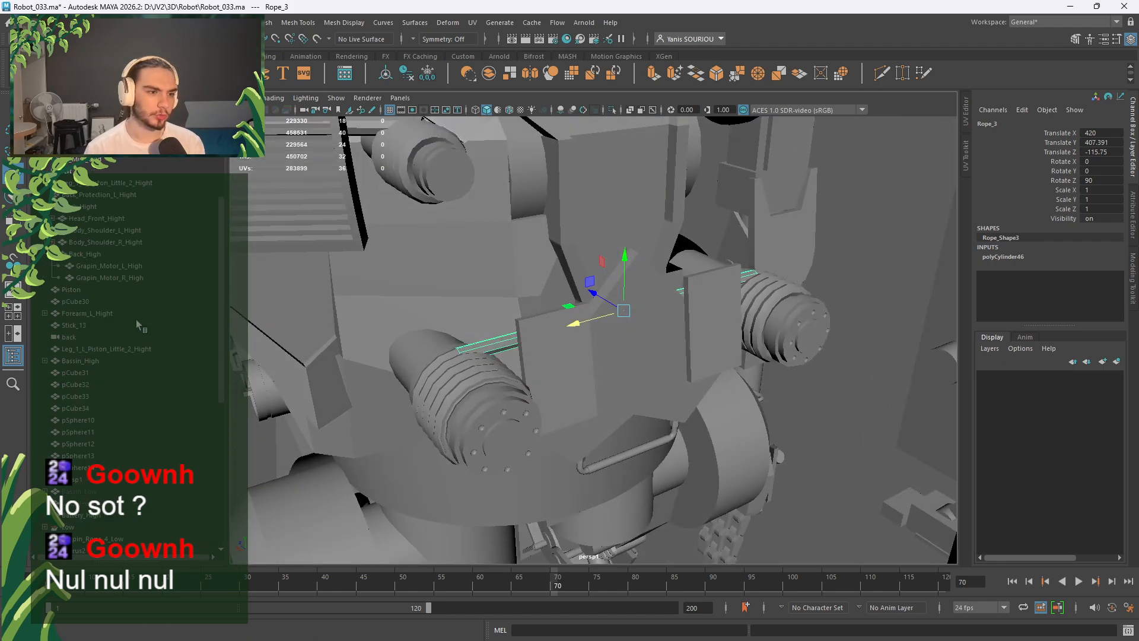
click(44, 325)
click(45, 325)
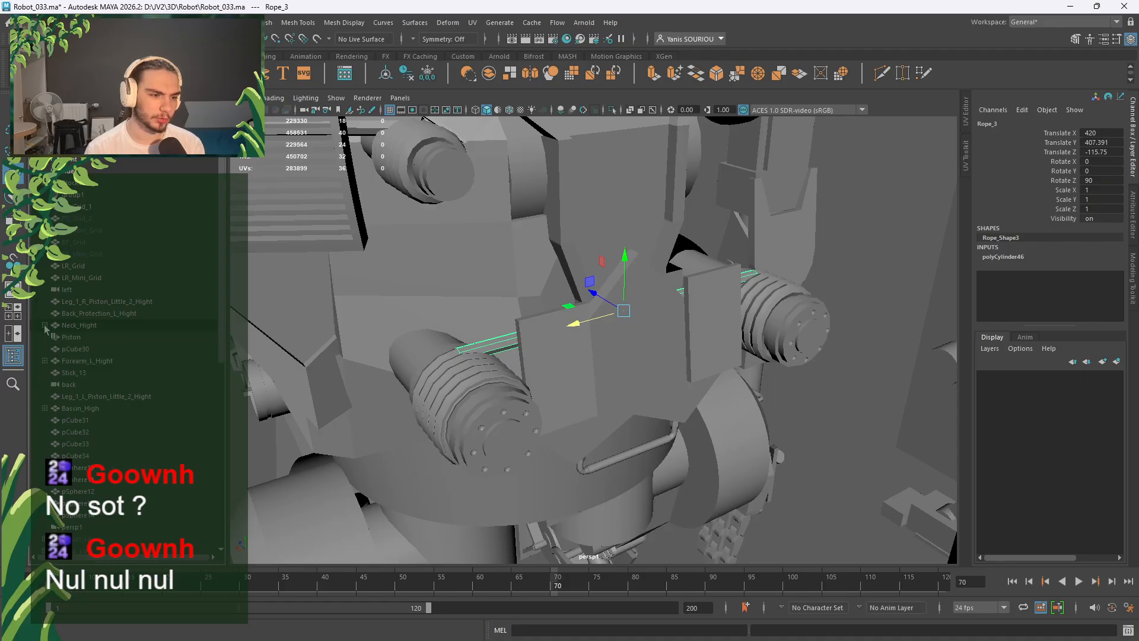
click(84, 336)
click(89, 348)
key(f)
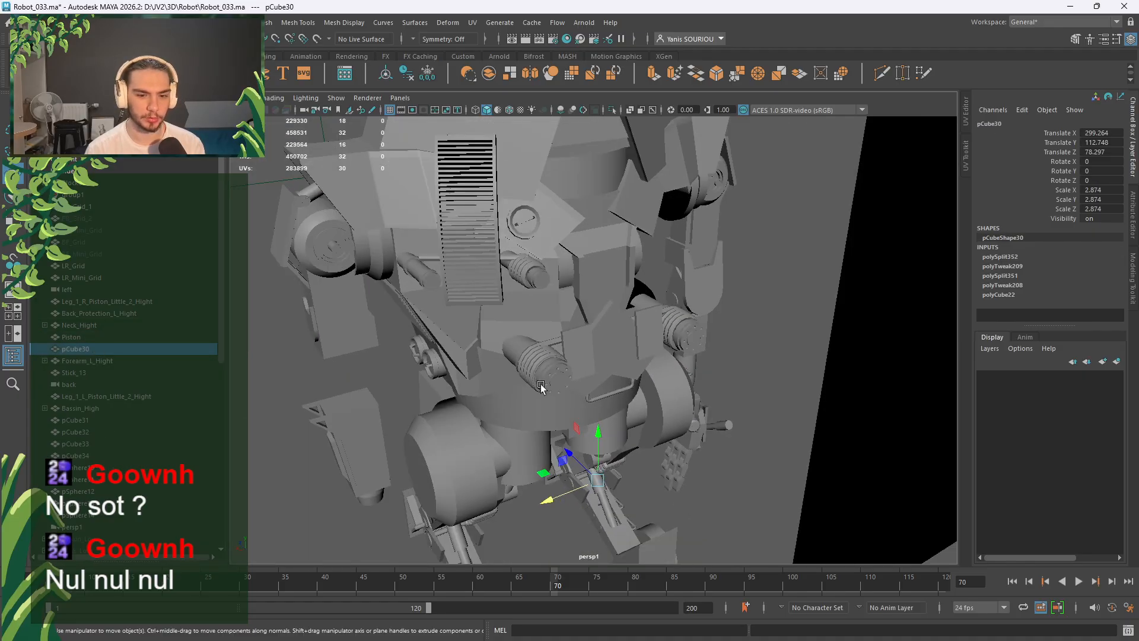
key(ctrl+1)
alt+drag(593, 425, 653, 414)
scroll(653, 414, down, 15)
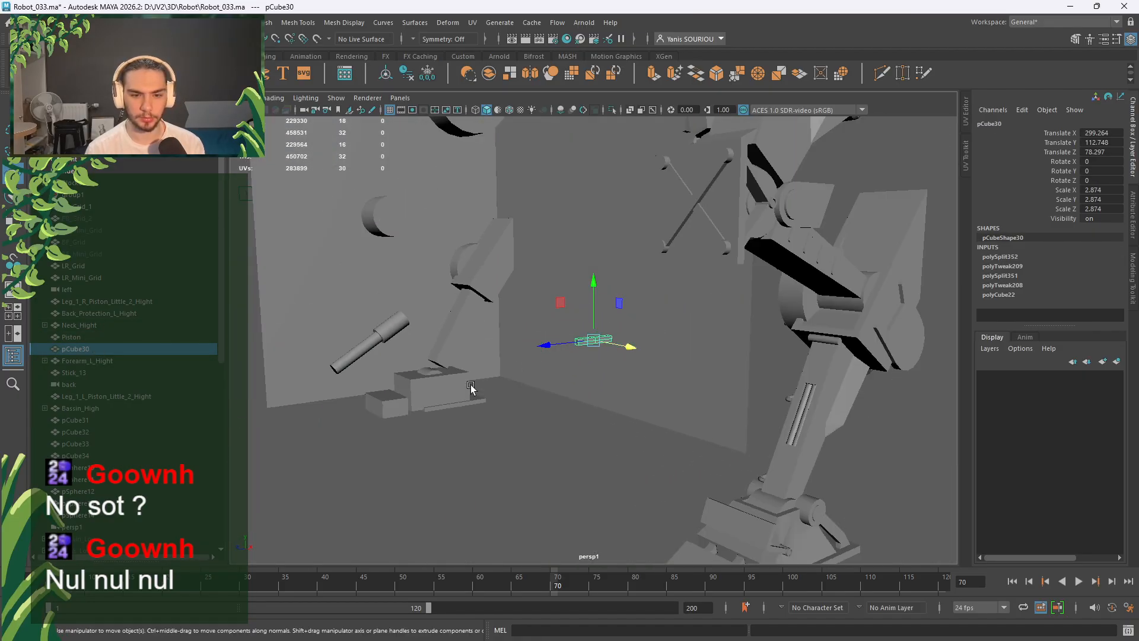
Inspect Stick_13, Leg_1_L_Piston_Little_2_Hight and pCube31 to identify which robot part each one is.
click(117, 374)
key(f)
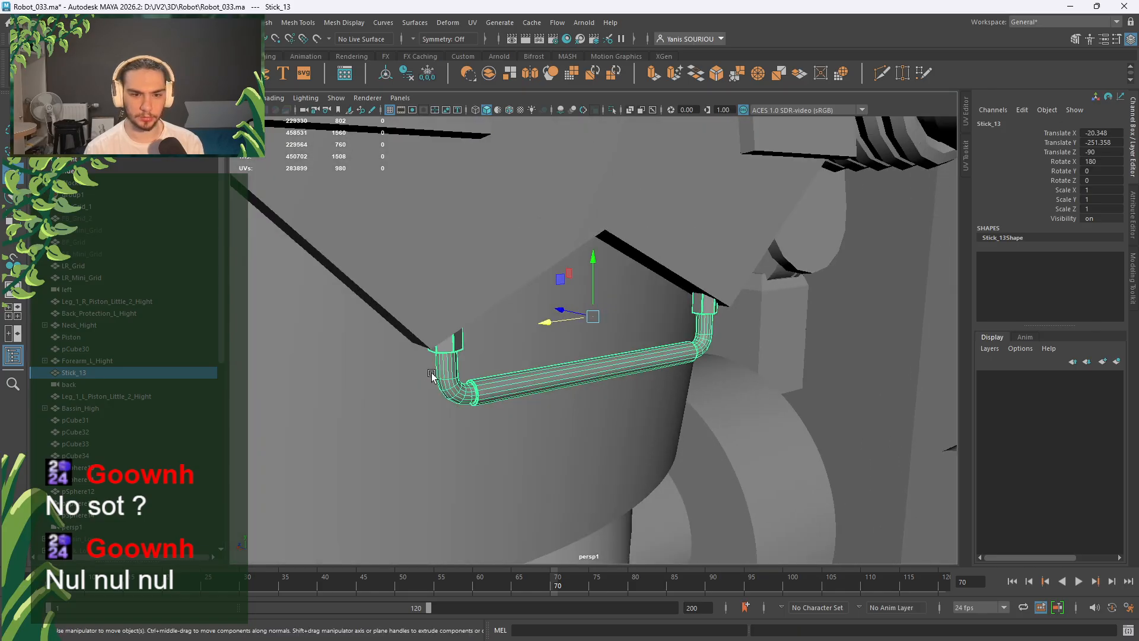
click(105, 397)
key(f)
scroll(368, 386, down, 15)
alt+drag(384, 388, 645, 381)
click(106, 412)
click(106, 418)
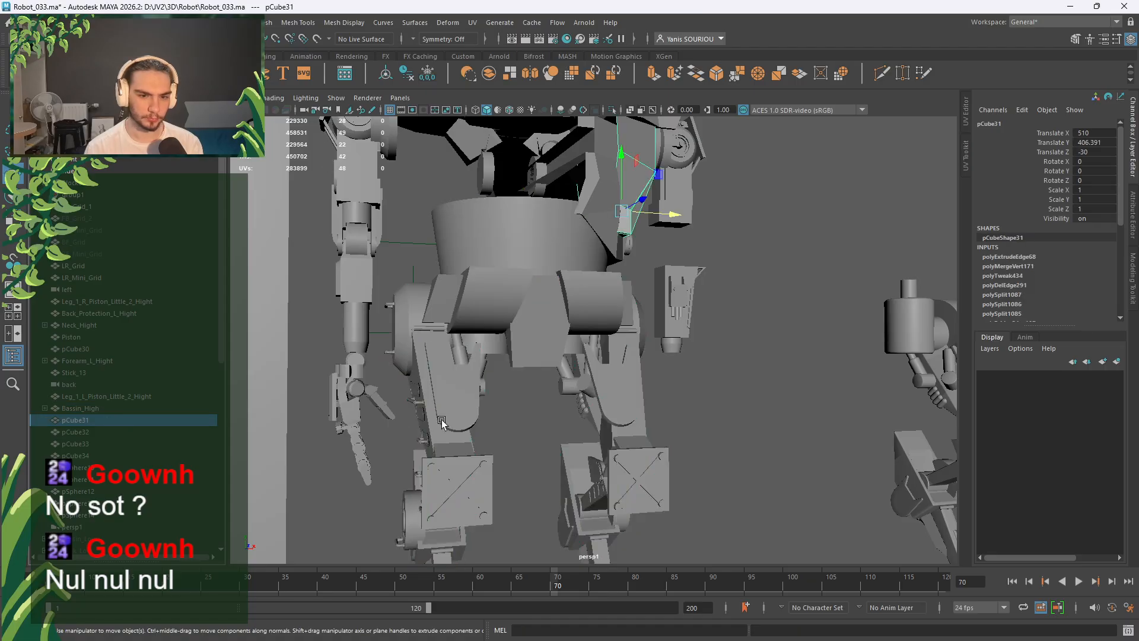
key(f)
alt+drag(477, 414, 819, 446)
scroll(518, 461, up, 6)
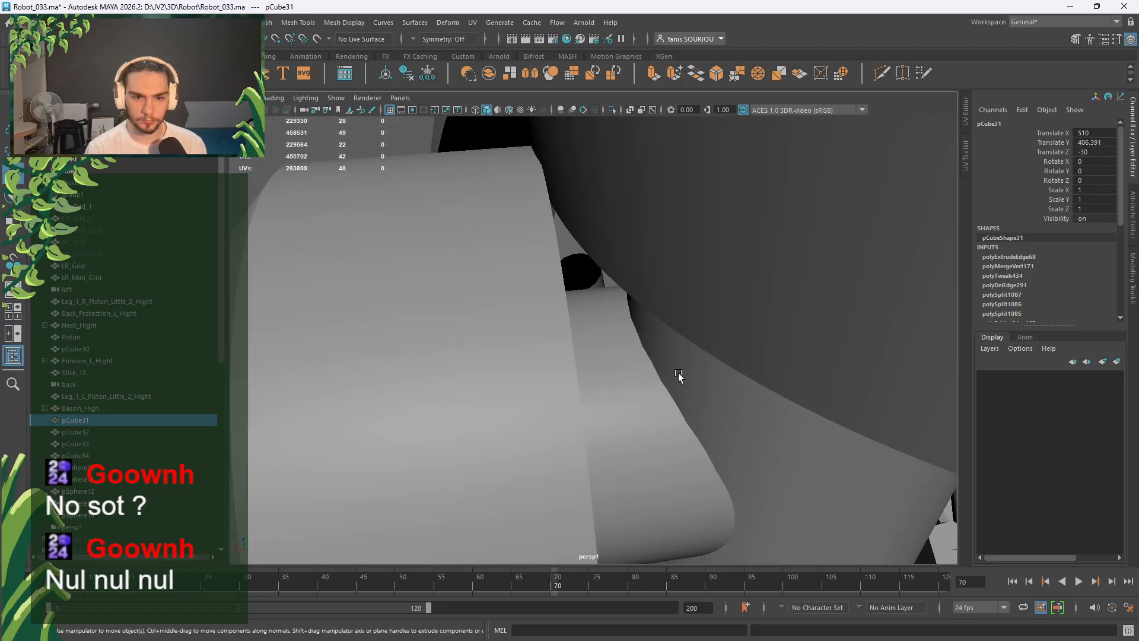
Examine the robot's lower body, including the small block pCube34 between the leg cylinders, and pSphere10.
alt+drag(564, 324, 629, 282)
click(594, 222)
alt+drag(603, 352, 688, 337)
scroll(576, 319, down, 5)
click(531, 276)
scroll(532, 277, down, 4)
alt+drag(535, 290, 521, 292)
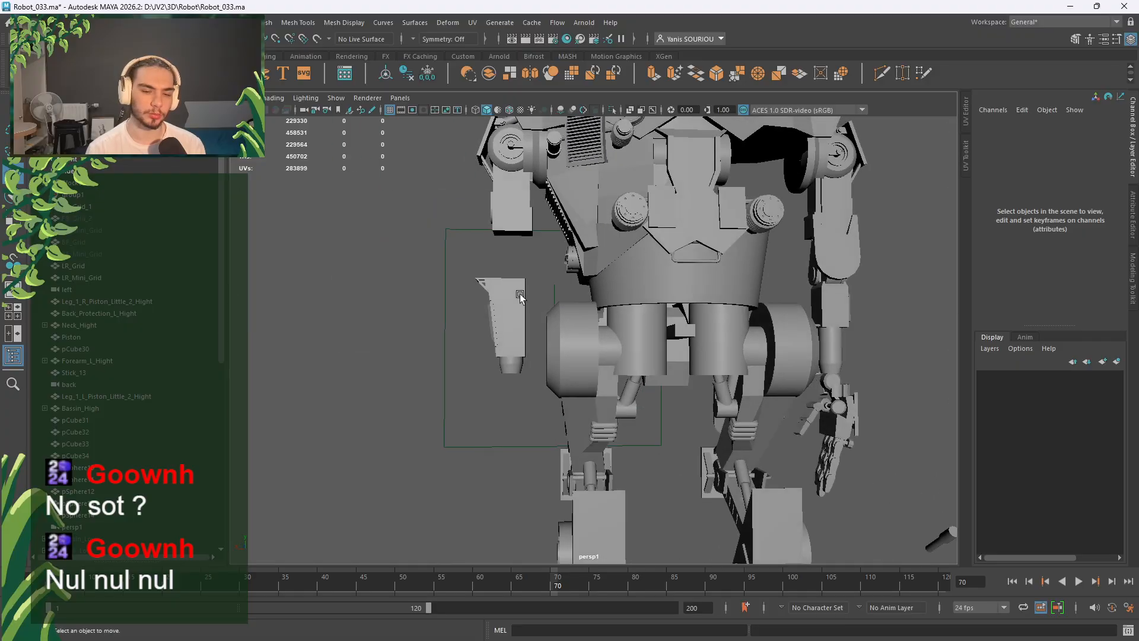
scroll(518, 290, up, 5)
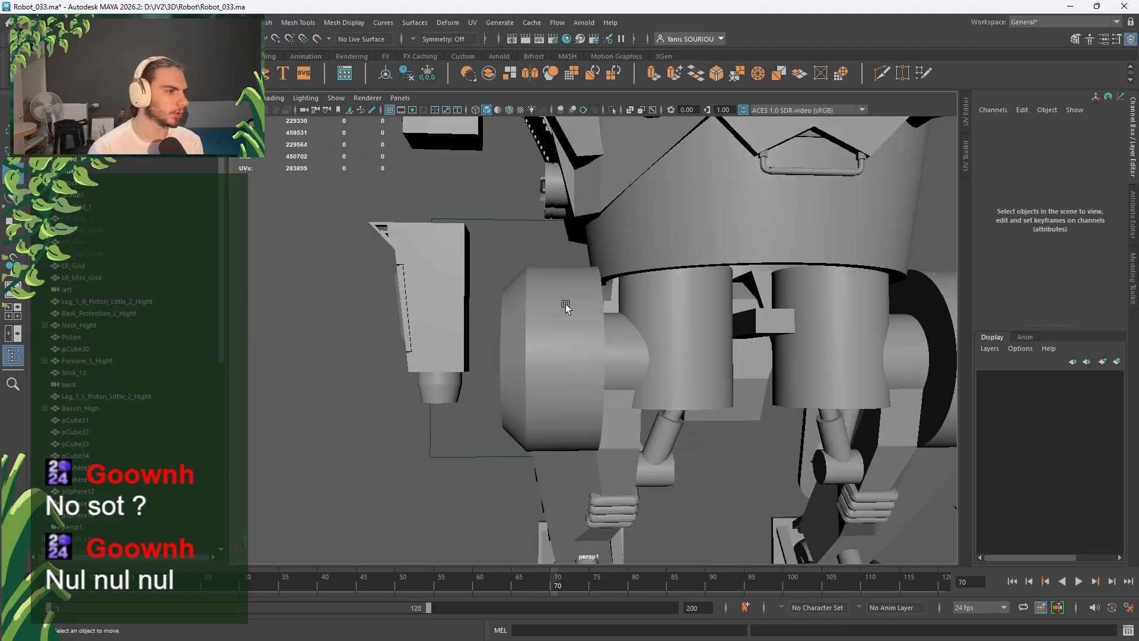
click(783, 325)
alt+drag(783, 373, 629, 437)
alt+drag(557, 285, 547, 306)
click(108, 464)
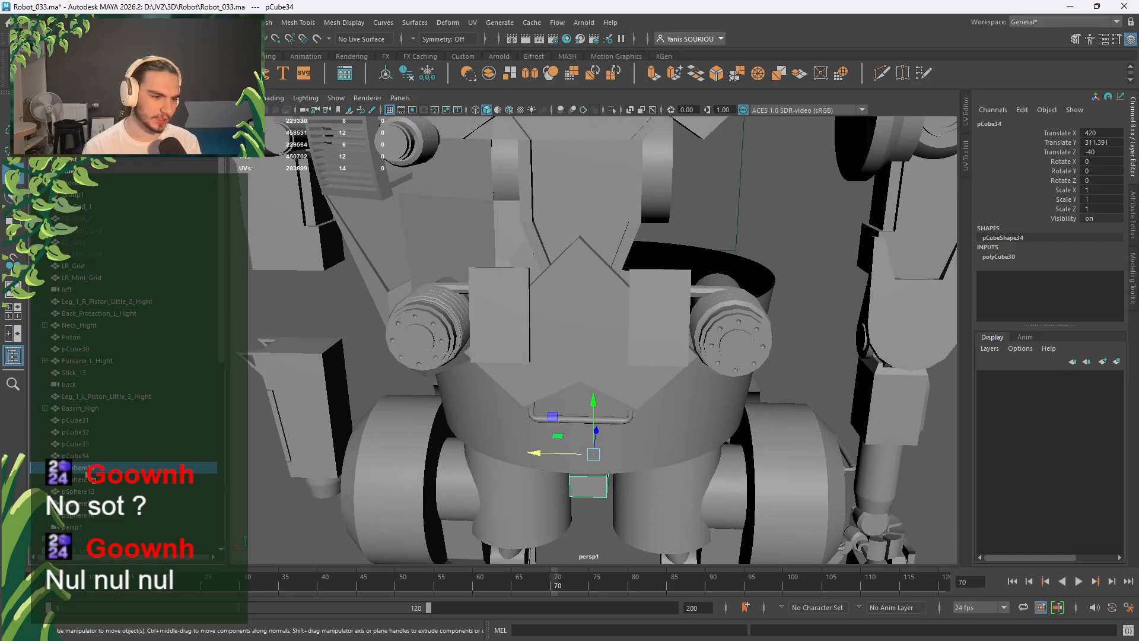
scroll(483, 323, down, 3)
scroll(473, 389, down, 5)
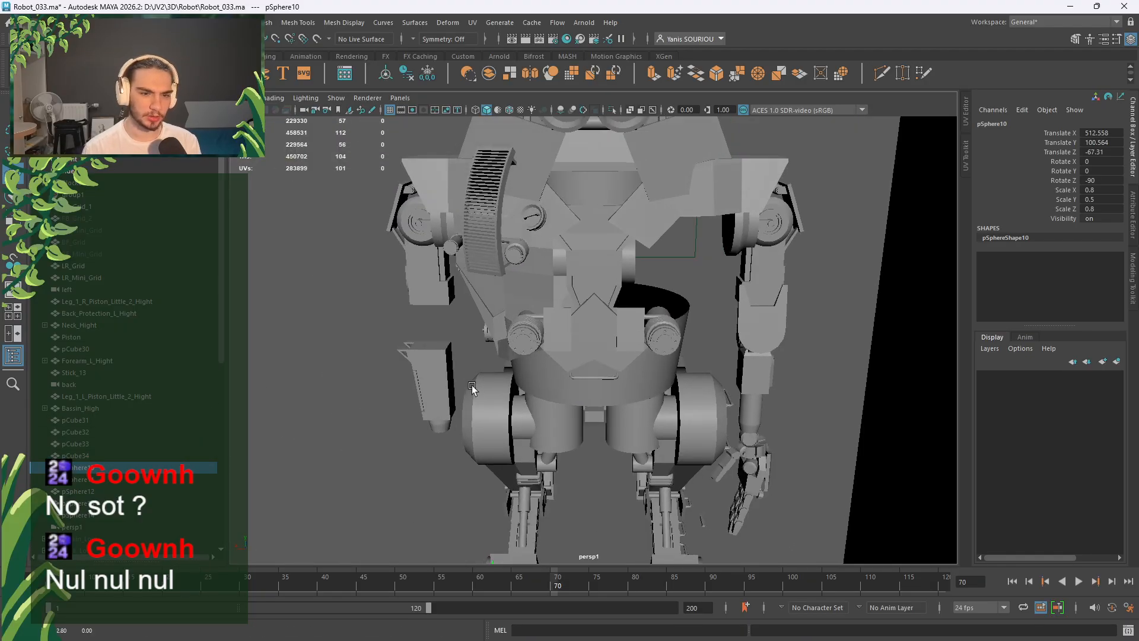
alt+drag(473, 389, 510, 354)
Rename pCylinder19, the small pillar beside the curved slatted grille, as Grapin_Pillar_Little_1_High.
click(556, 256)
scroll(541, 299, up, 5)
key(f)
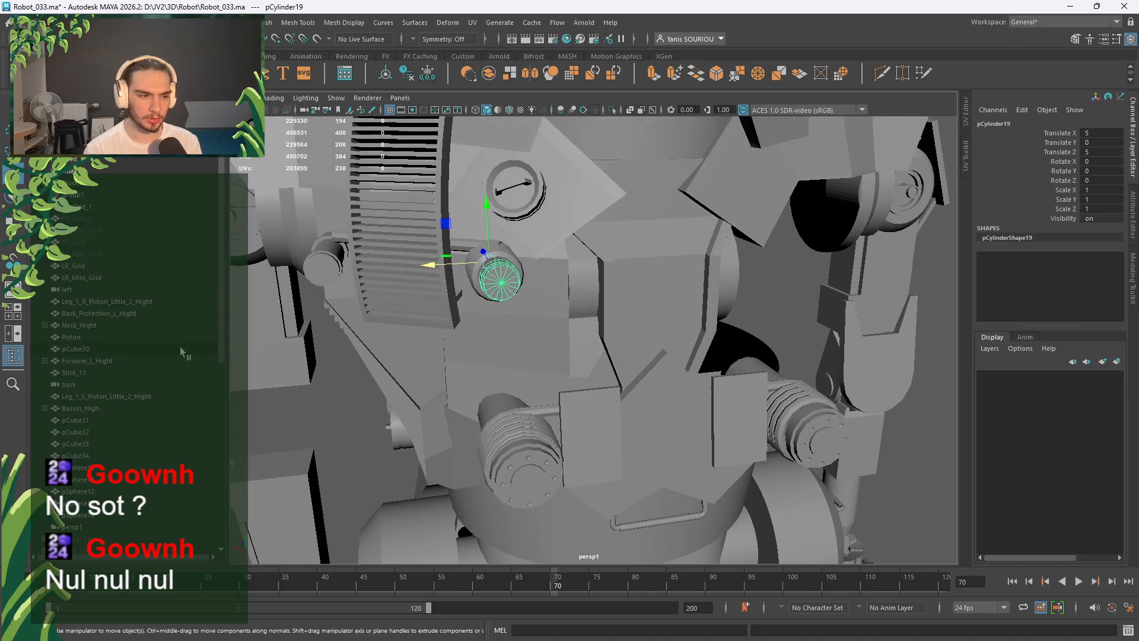
key(f)
double_click(83, 289)
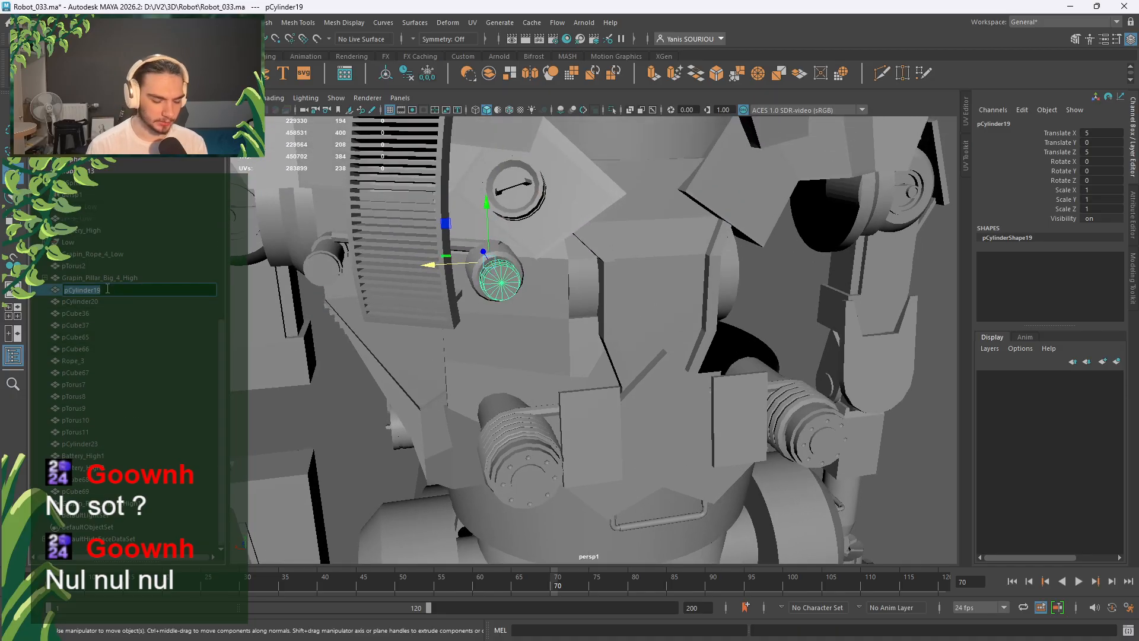
text(Grapin)
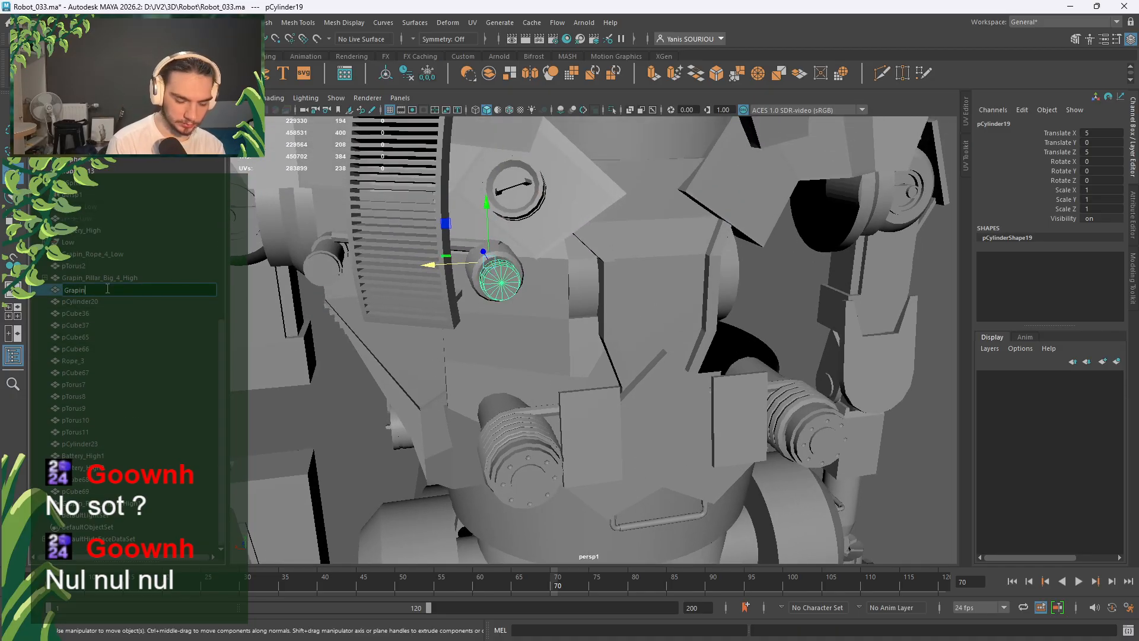
text(_Pillar)
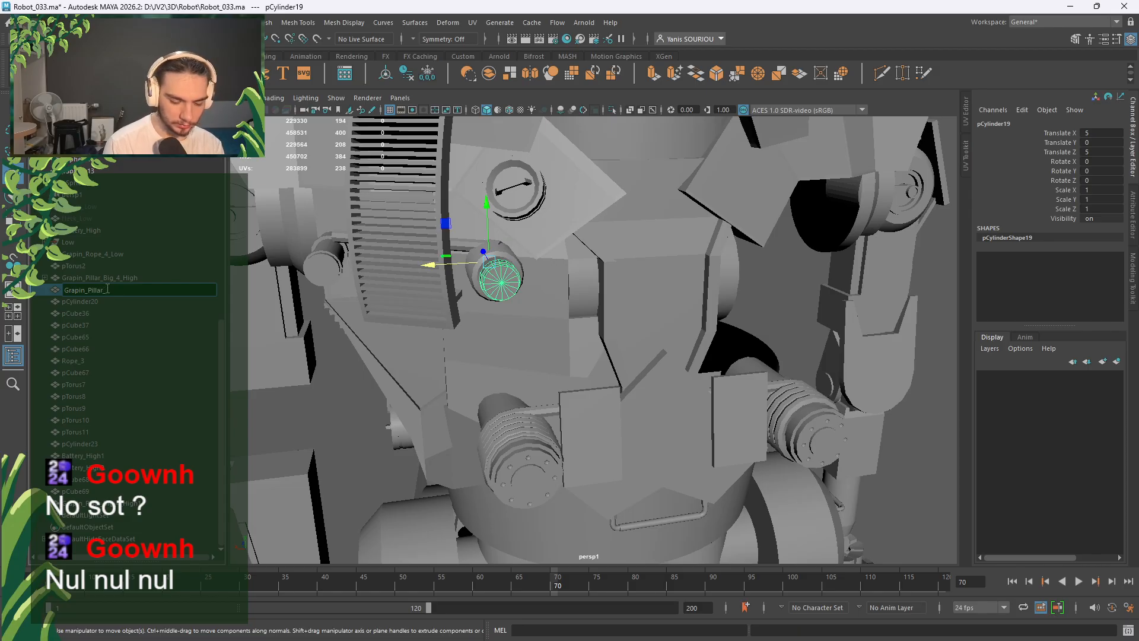
text(_Littl)
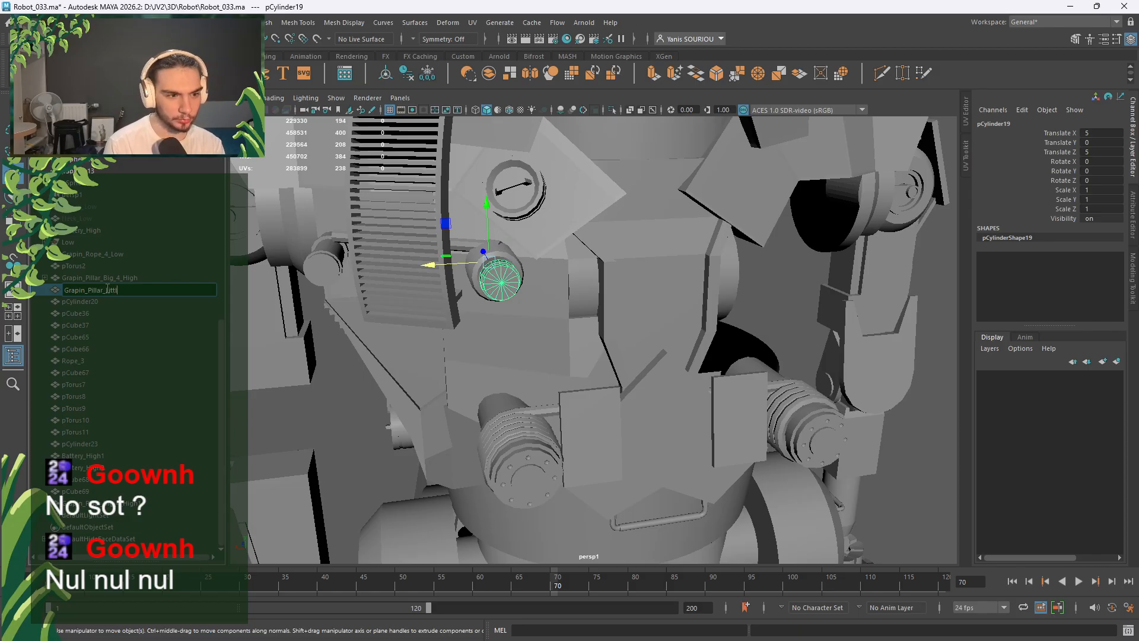
text(e_)
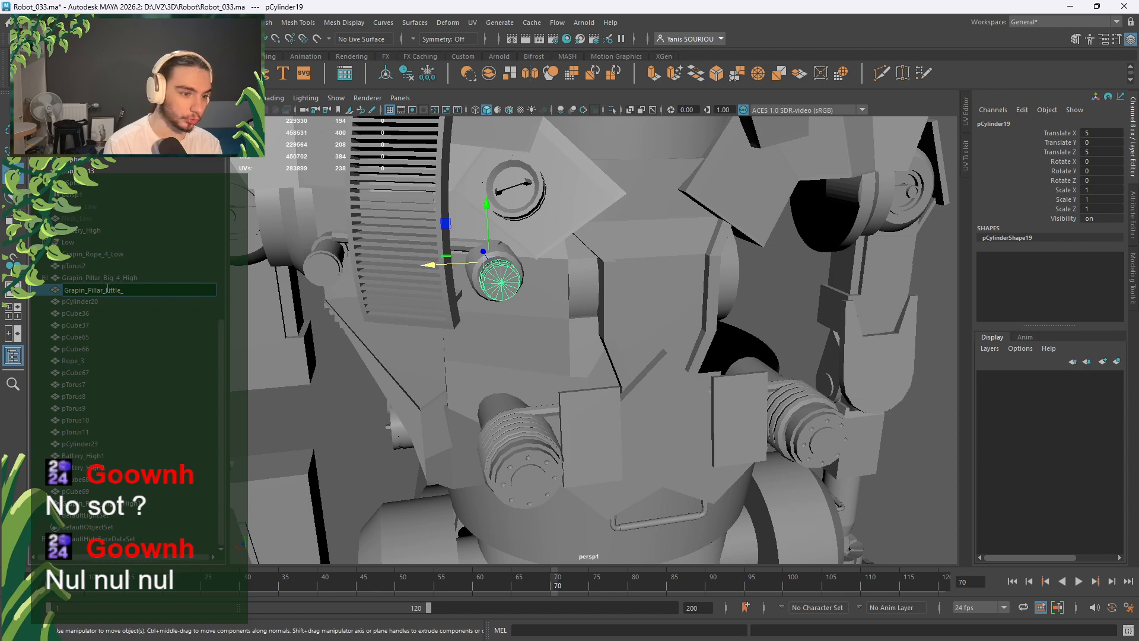
text(1_Hi)
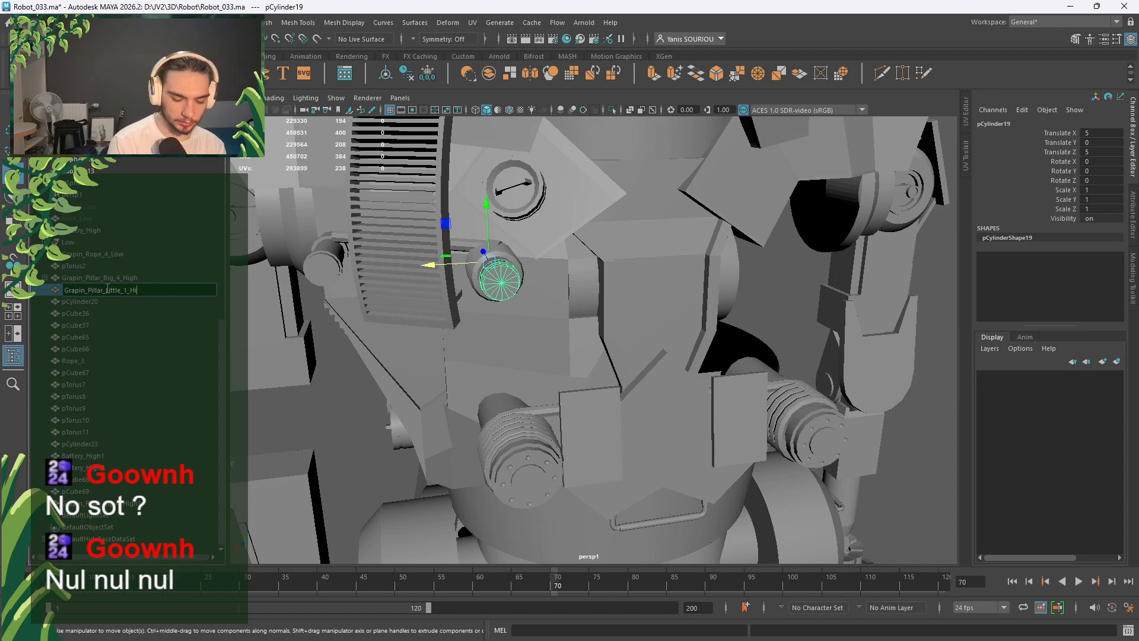
text(gh)
key(Return)
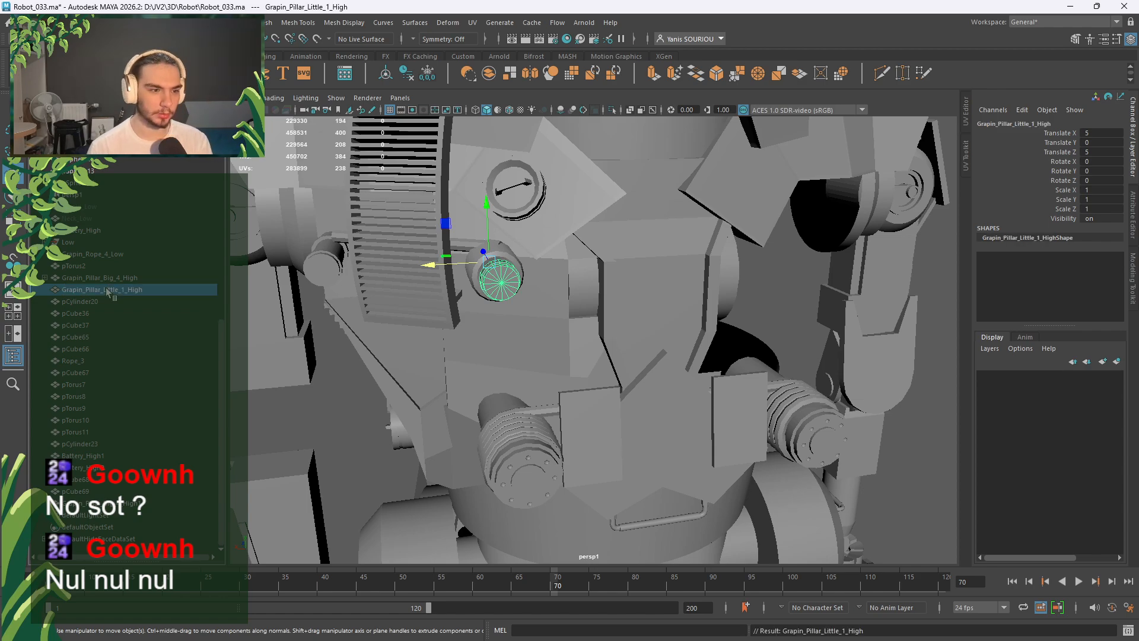
Reuse that name for pCylinder20, the small pillar on the grille's other side, numbering it Grapin_Pillar_Little_2_High.
double_click(107, 290)
key(ctrl+c)
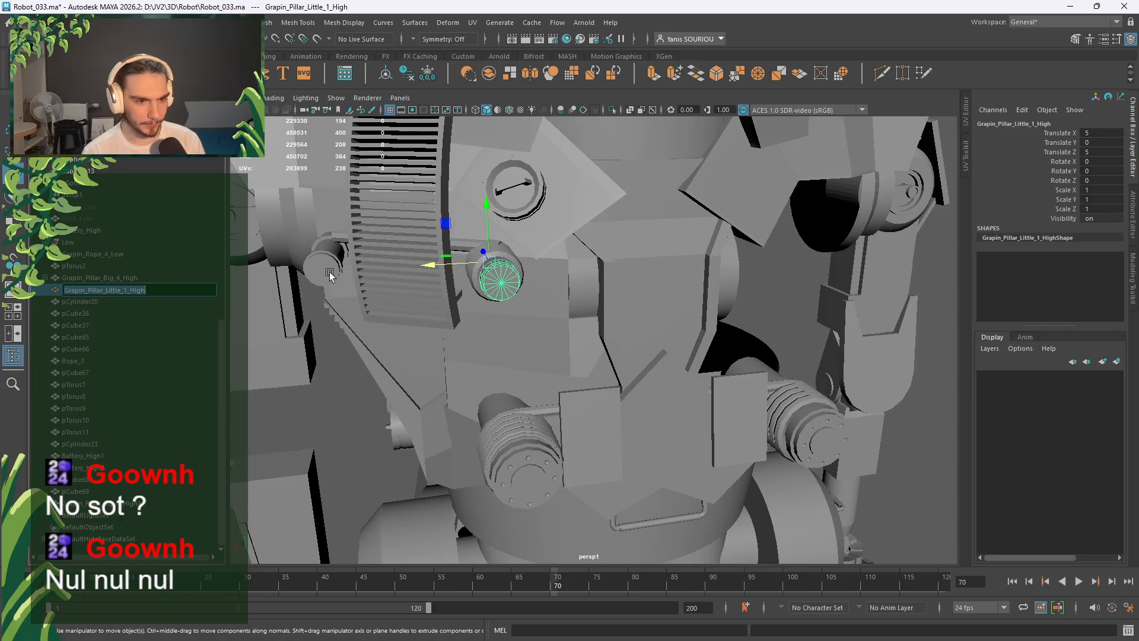
click(119, 302)
double_click(113, 302)
key(ctrl+v)
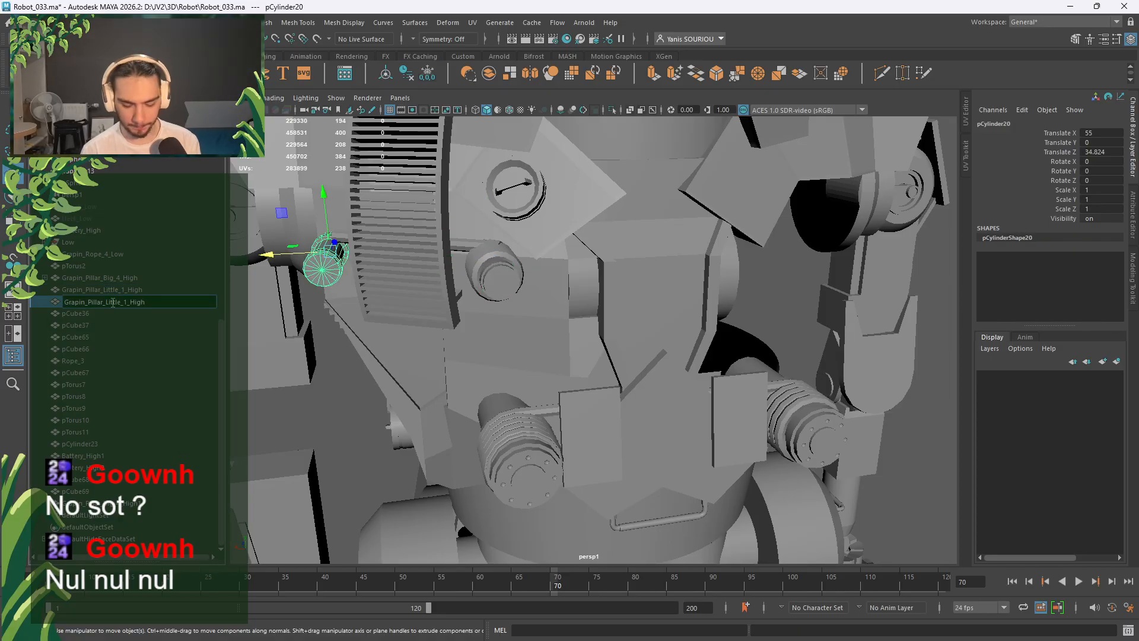
key(BackSpace)
key(BackSpace)
text(2_)
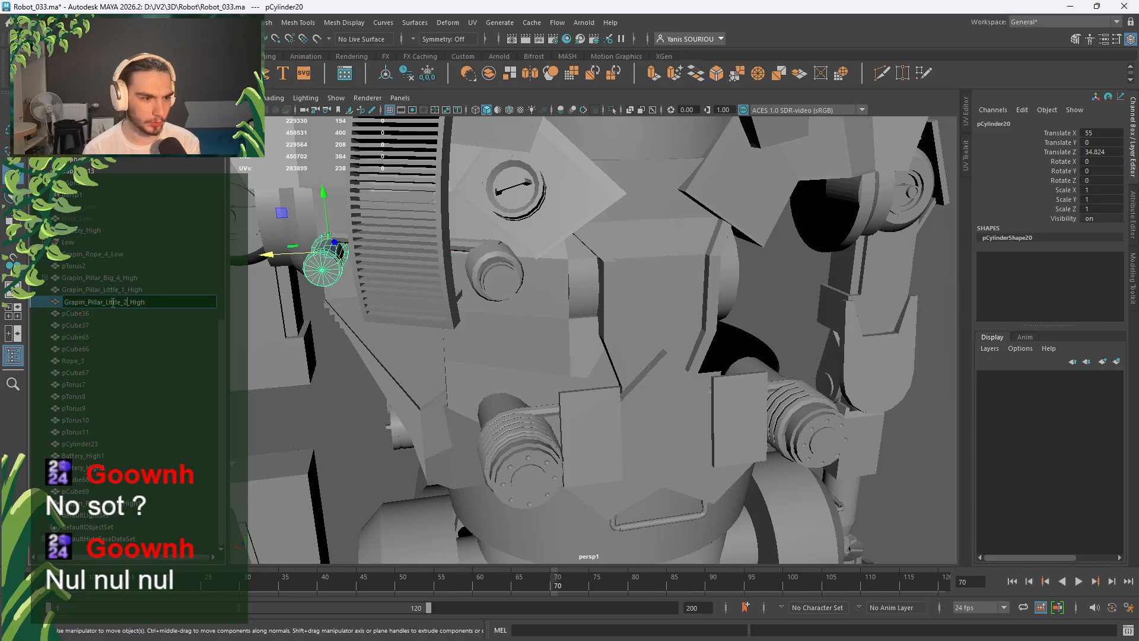
key(Return)
Rename pCube36, the rectangular back plate beside the lower ribbed pillar, as Back_Protection_L_High and copy the name.
click(113, 313)
alt+middle_drag(428, 344, 467, 382)
double_click(98, 316)
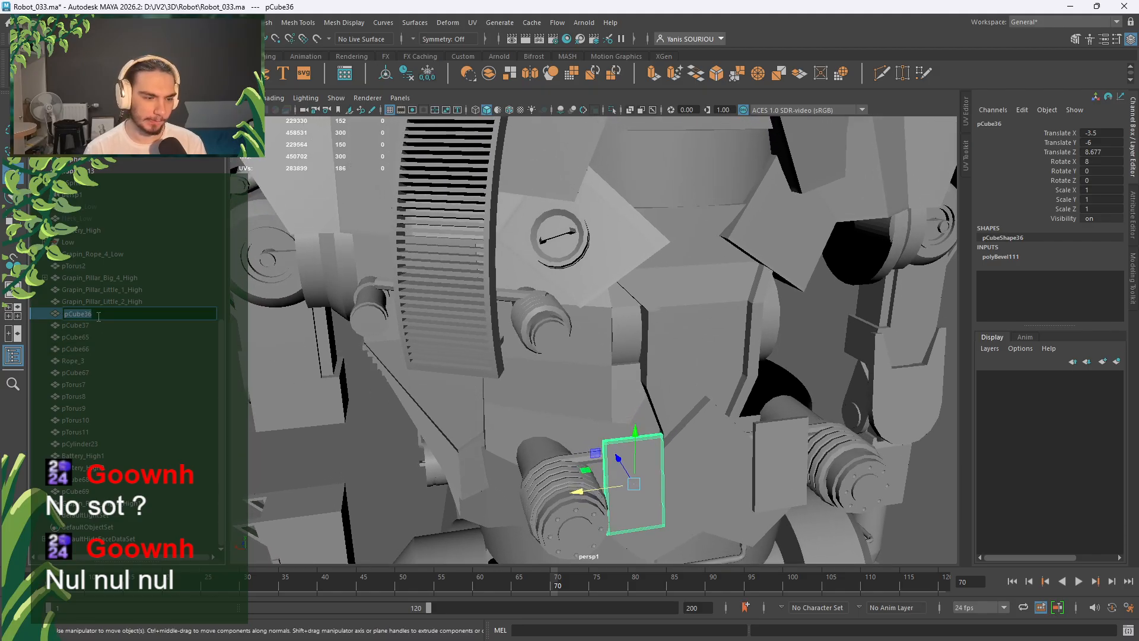
text(Ba)
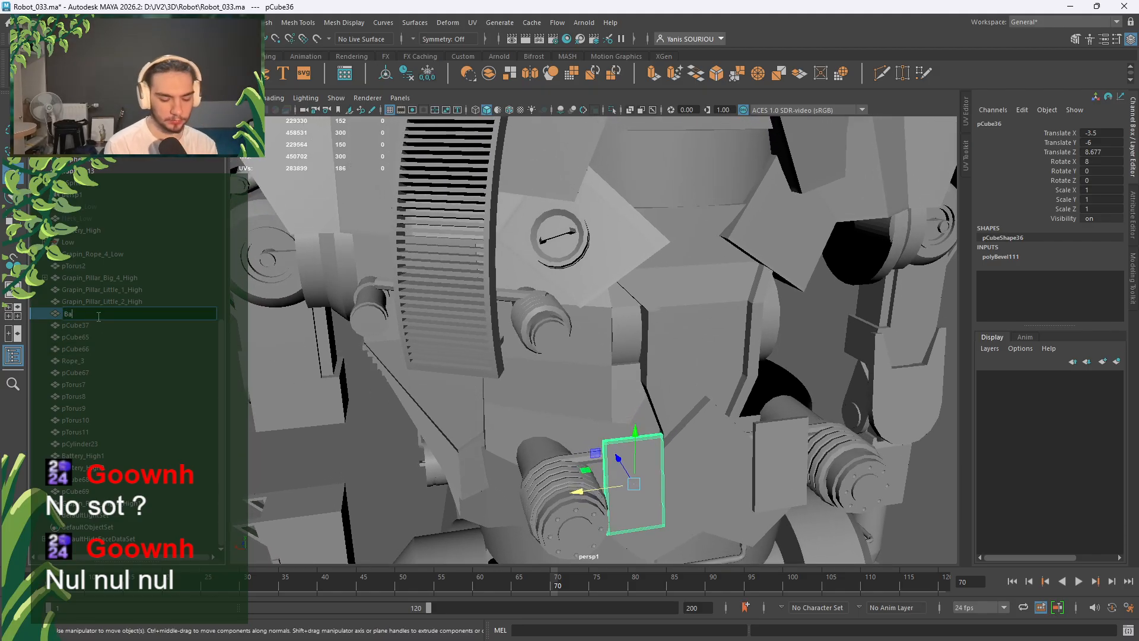
text(ck_Prote)
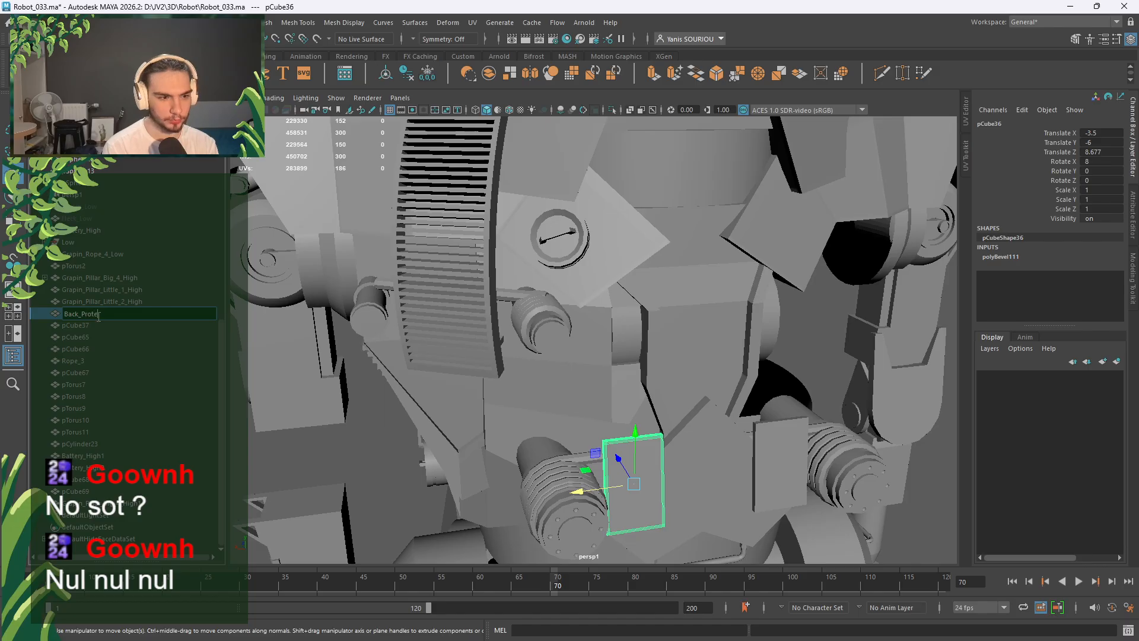
text(ction_L_Hi)
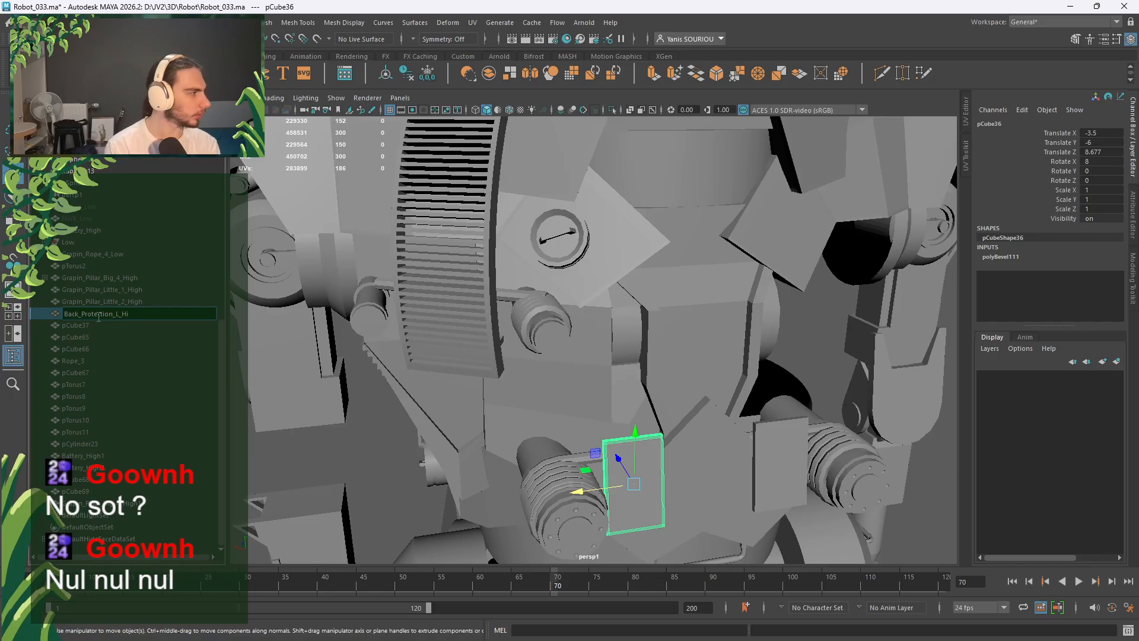
text(gh)
key(ctrl+a)
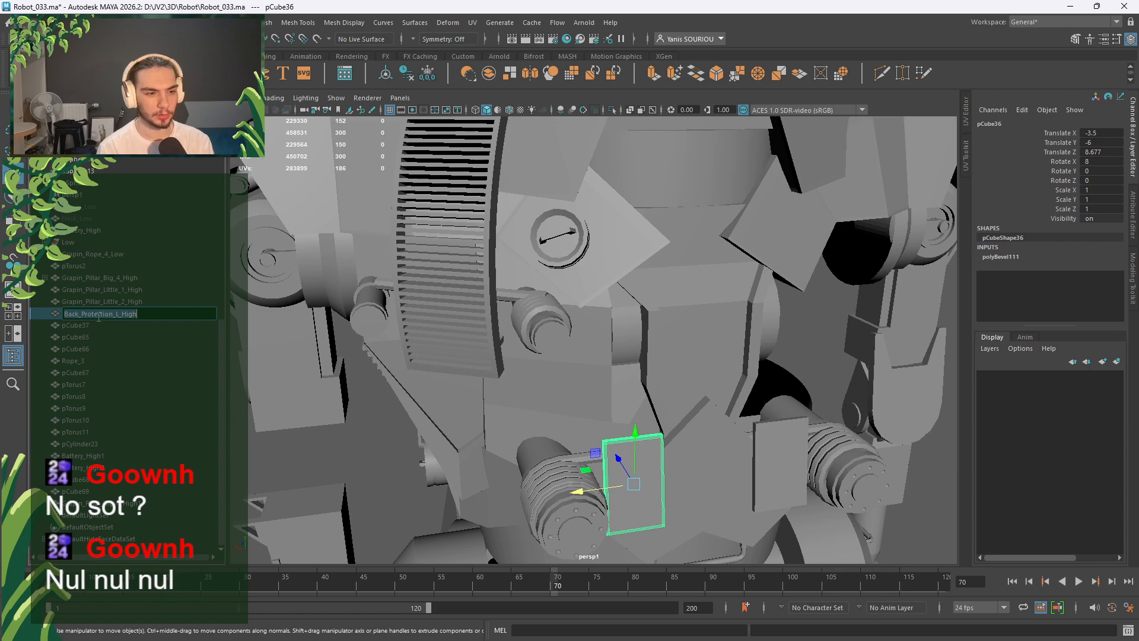
key(Return)
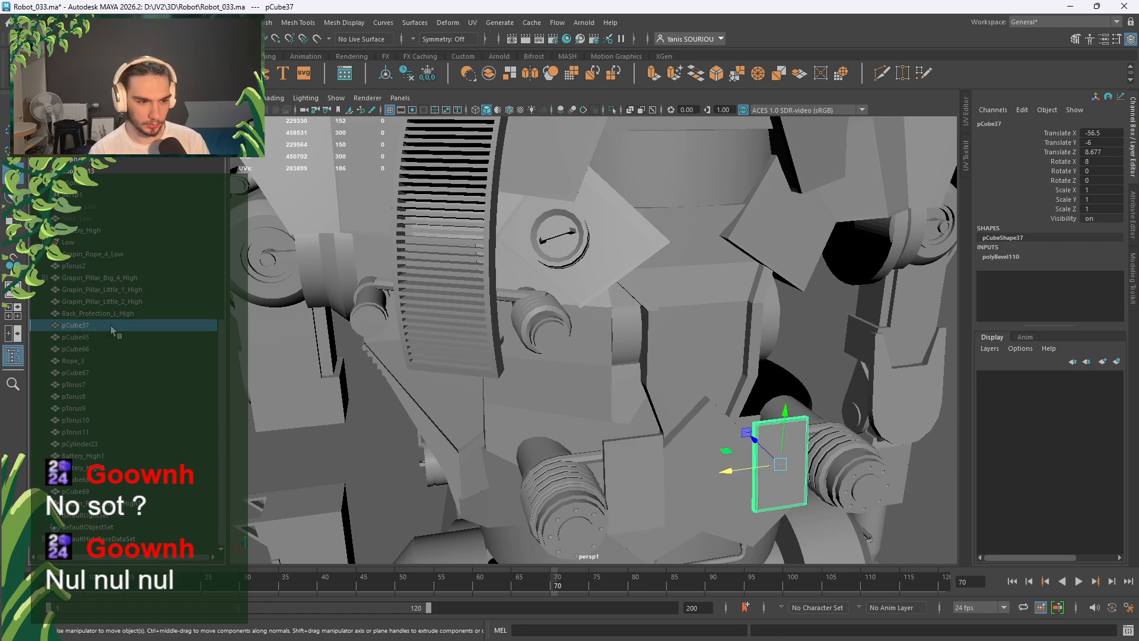
Rename pCube37, the matching back plate on the opposite side, as Back_Protection_R_High.
click(112, 328)
double_click(112, 327)
key(ctrl+v)
click(120, 325)
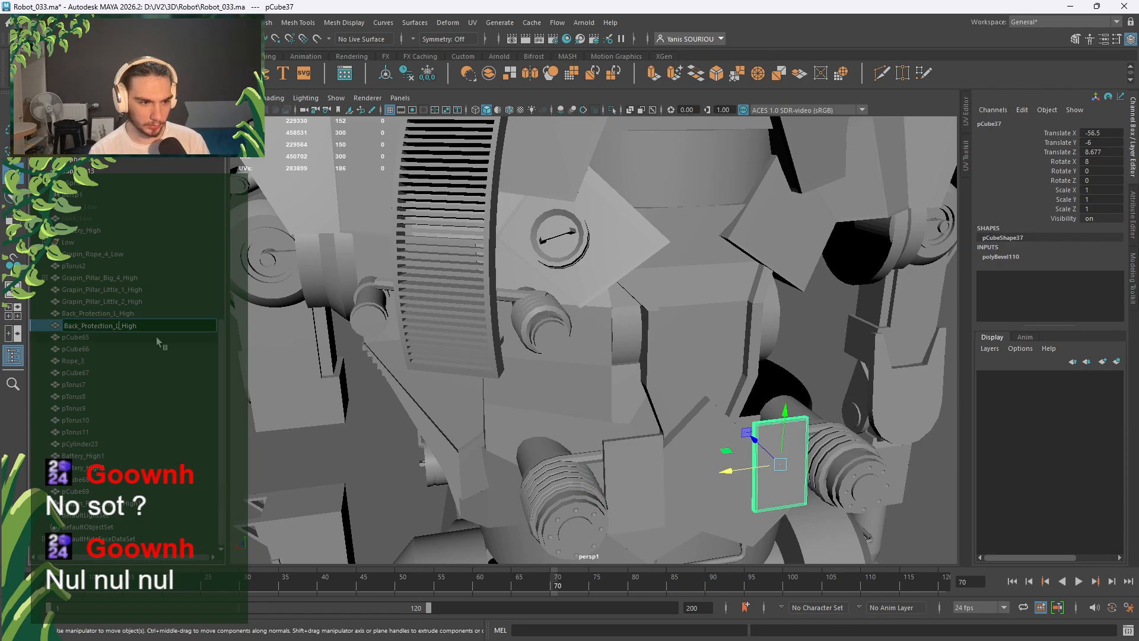
key(BackSpace)
text(R)
key(Return)
Rename pCube65, the set of horizontal vent slats on the robot's side, as Vacum_L_High.
click(160, 338)
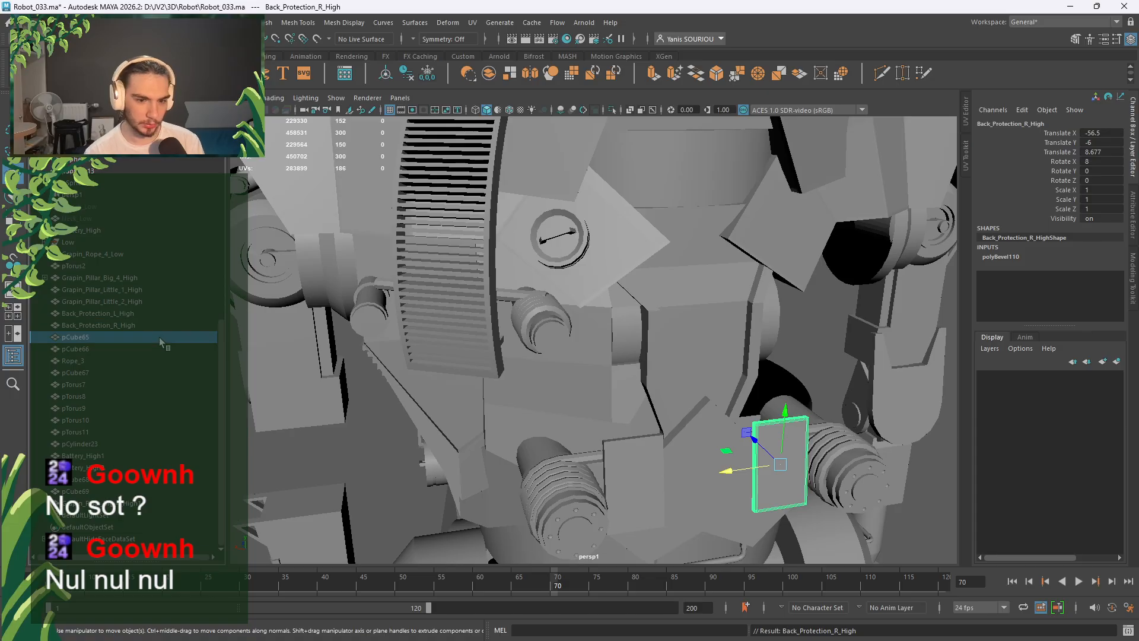
double_click(164, 338)
alt+drag(387, 410, 444, 380)
double_click(102, 337)
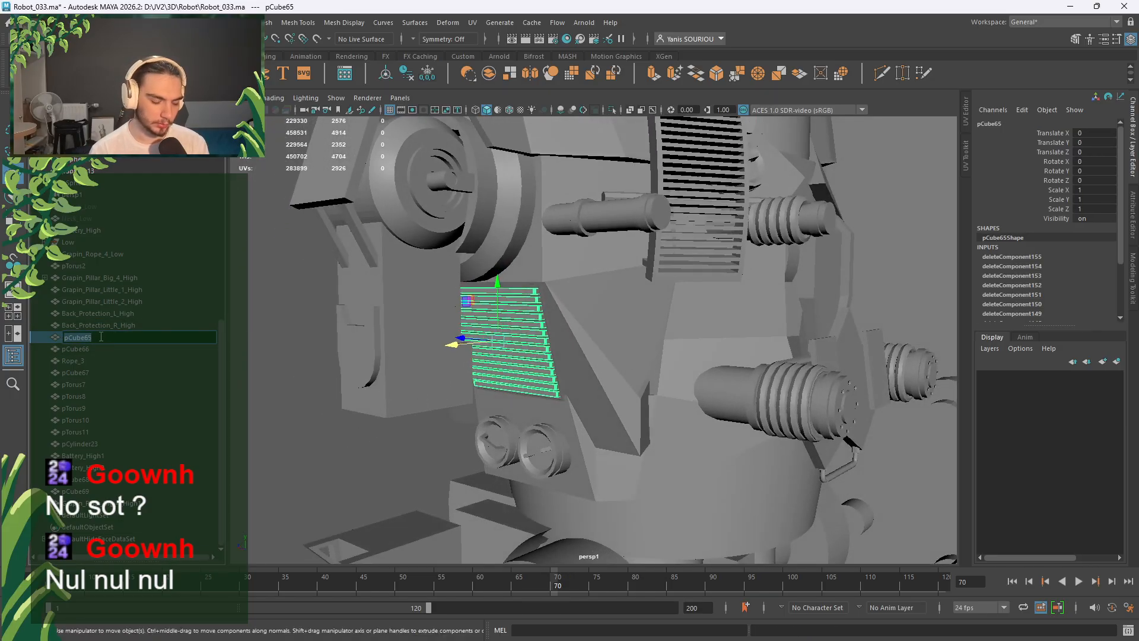
text(cum_L_H)
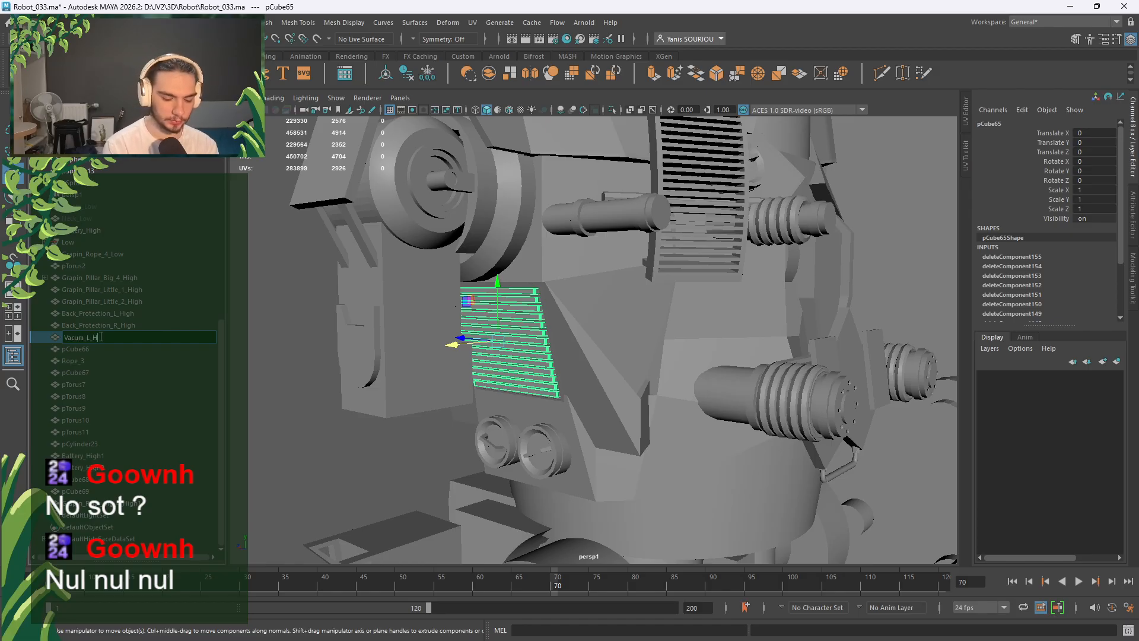
text(igh)
key(Return)
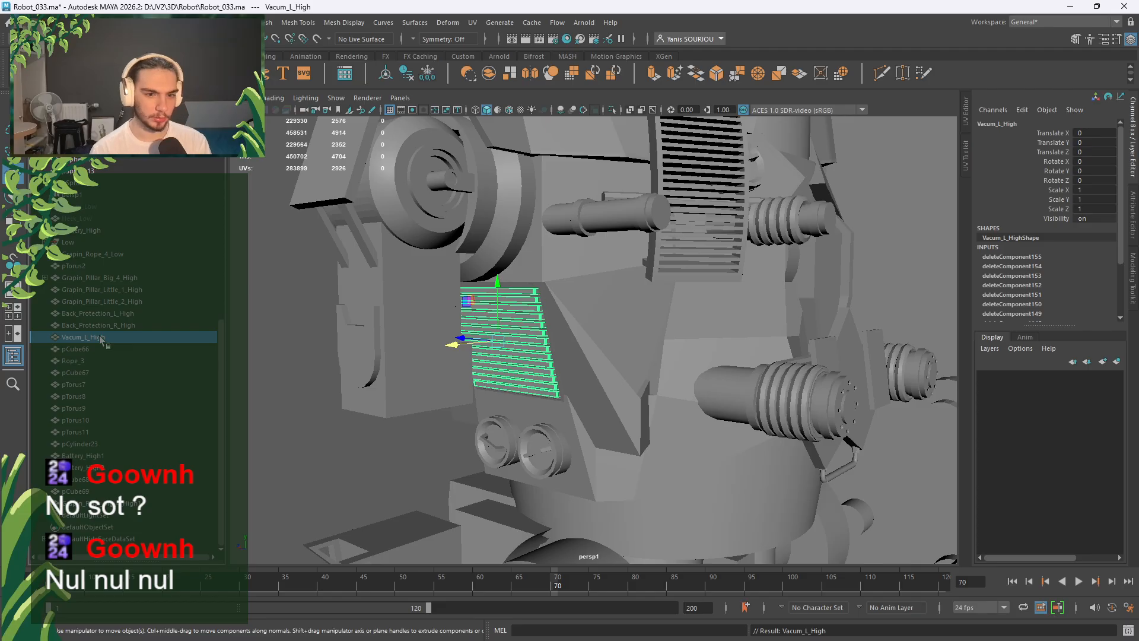
Rename pCube66, the frame around the vent slats on the robot's side, as Vacum_Border_L_High.
double_click(87, 349)
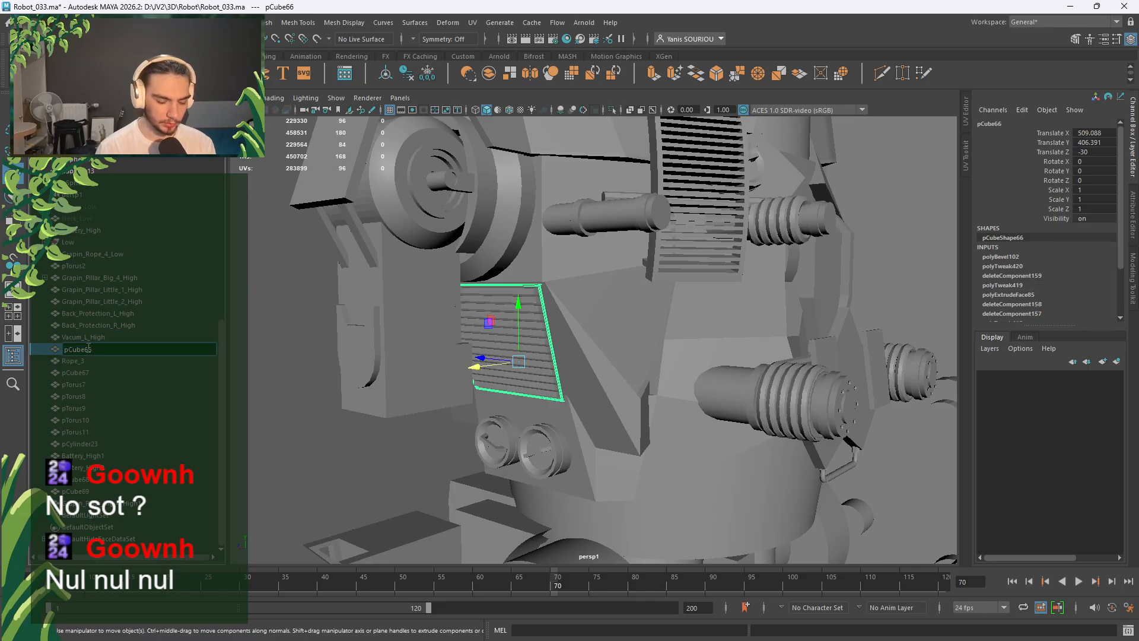
text(V)
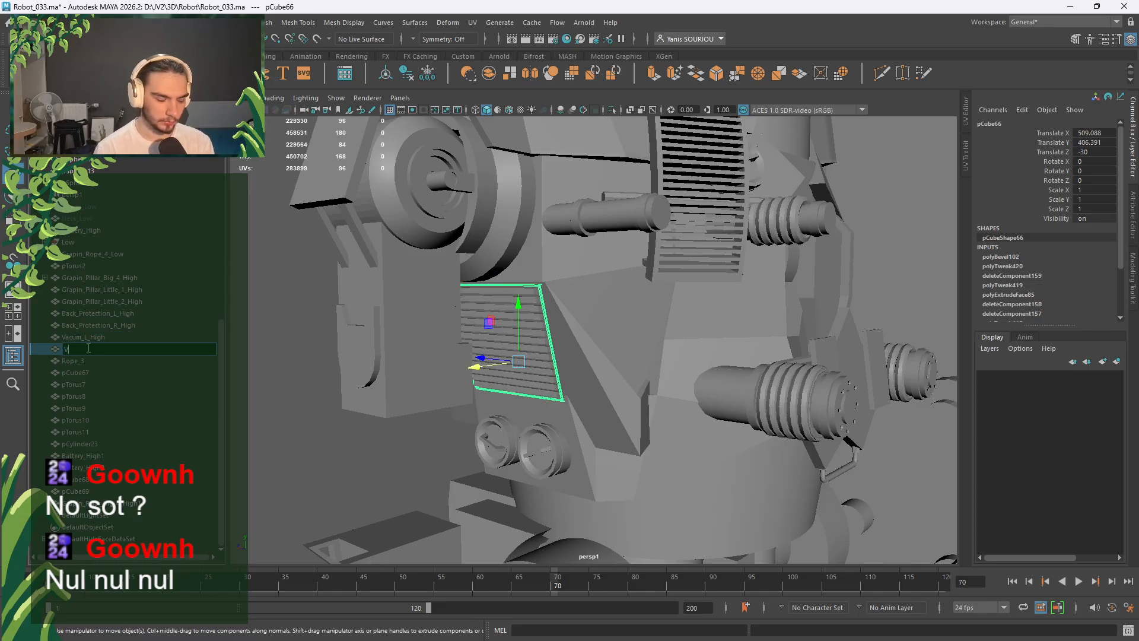
text(acum)
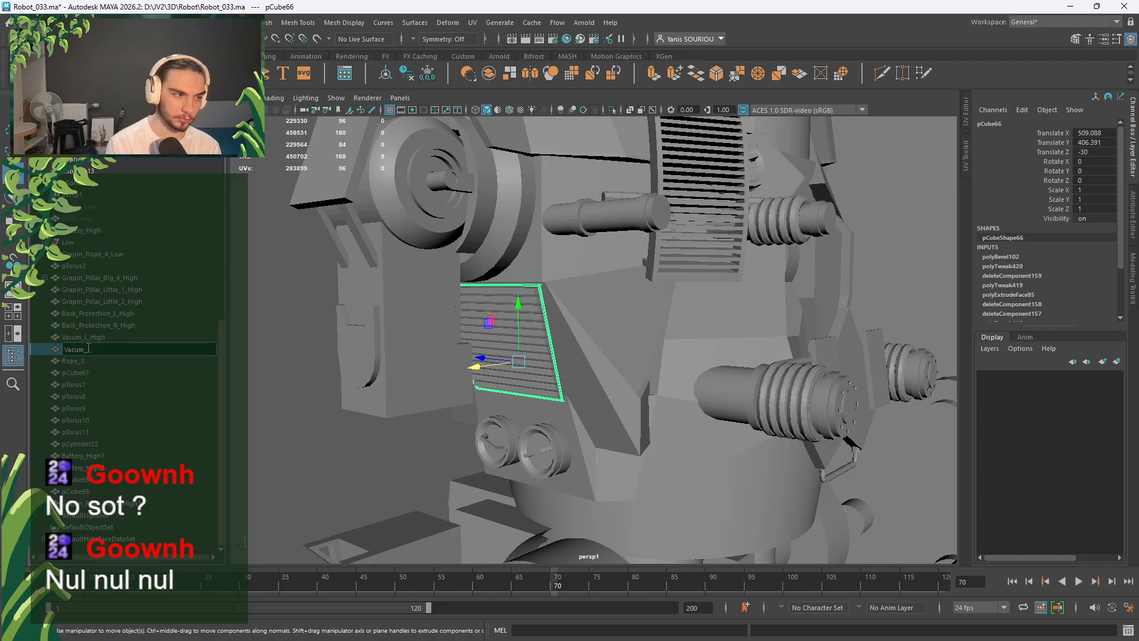
text(_Bo)
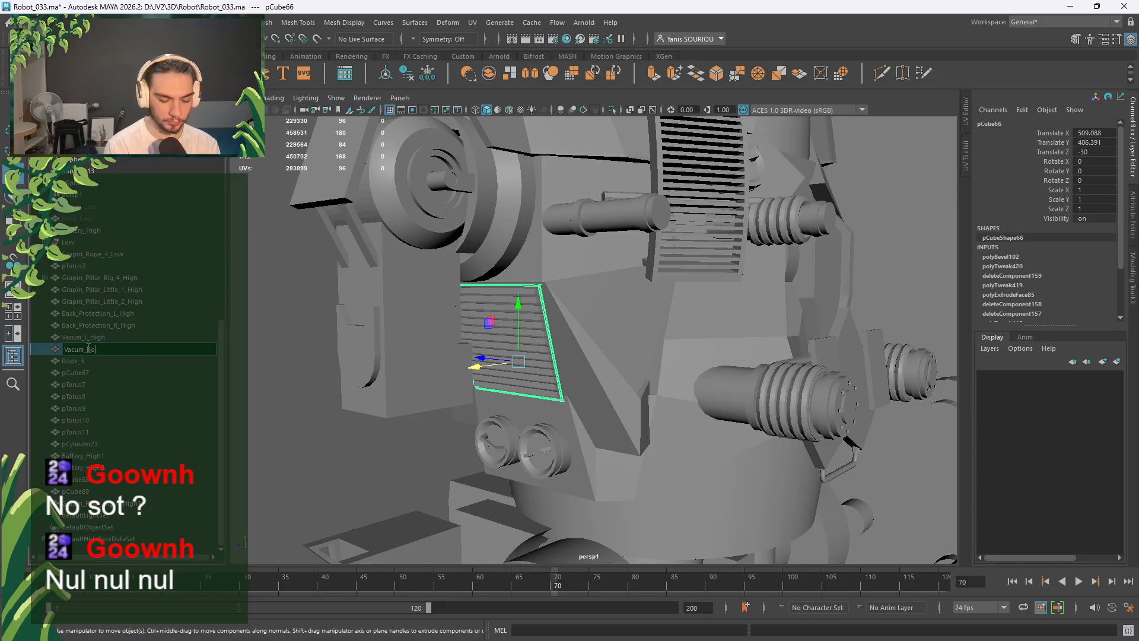
text(rder_L)
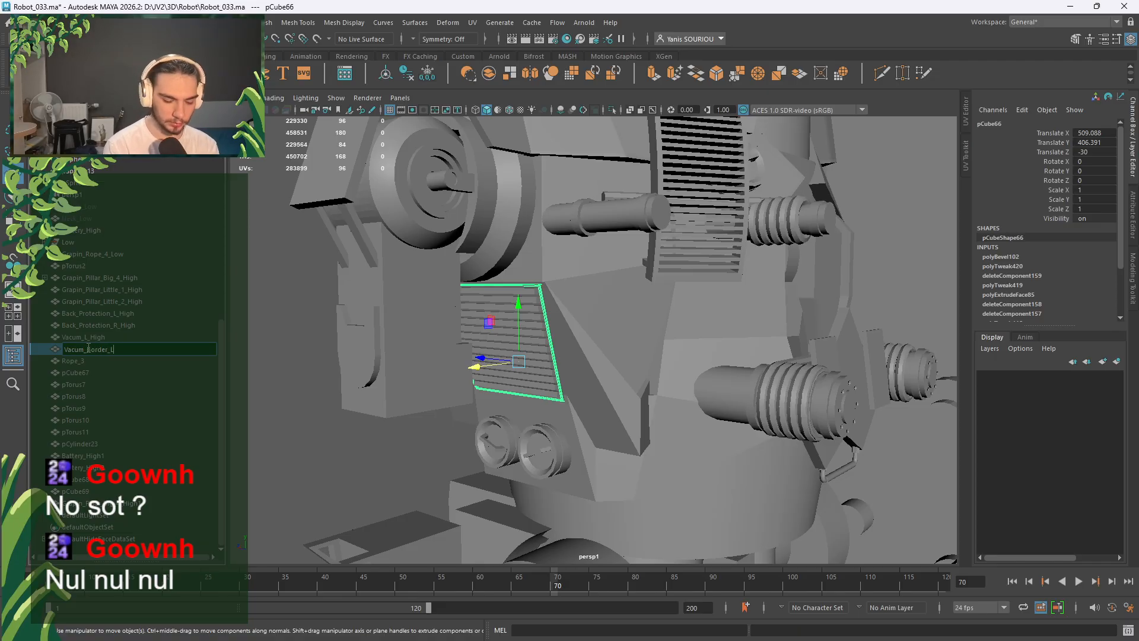
text(_High)
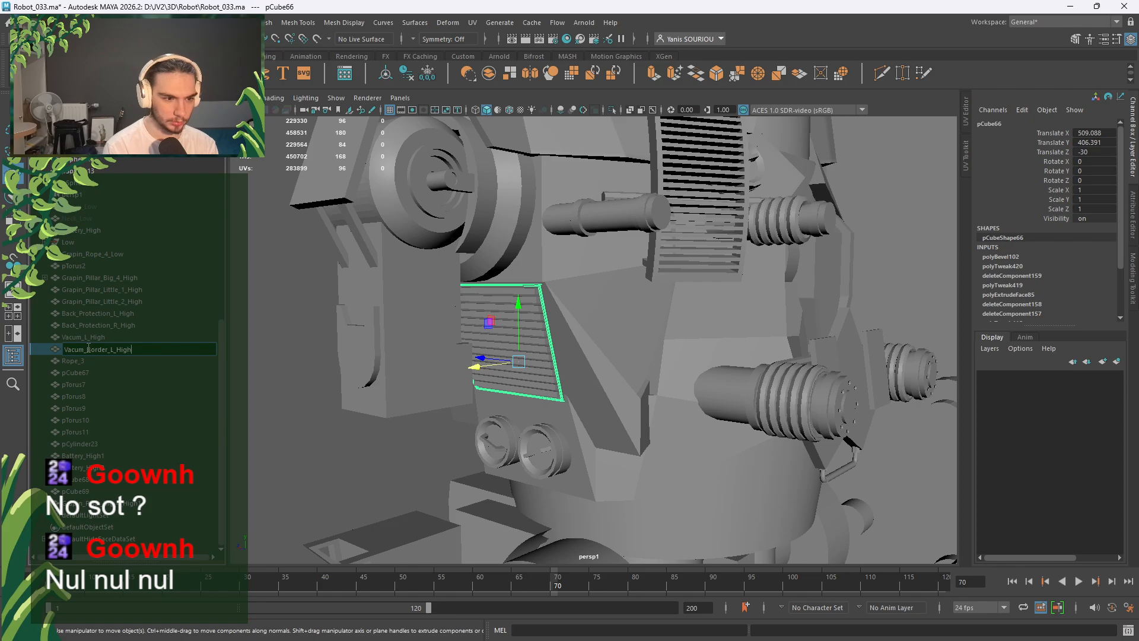
key(Return)
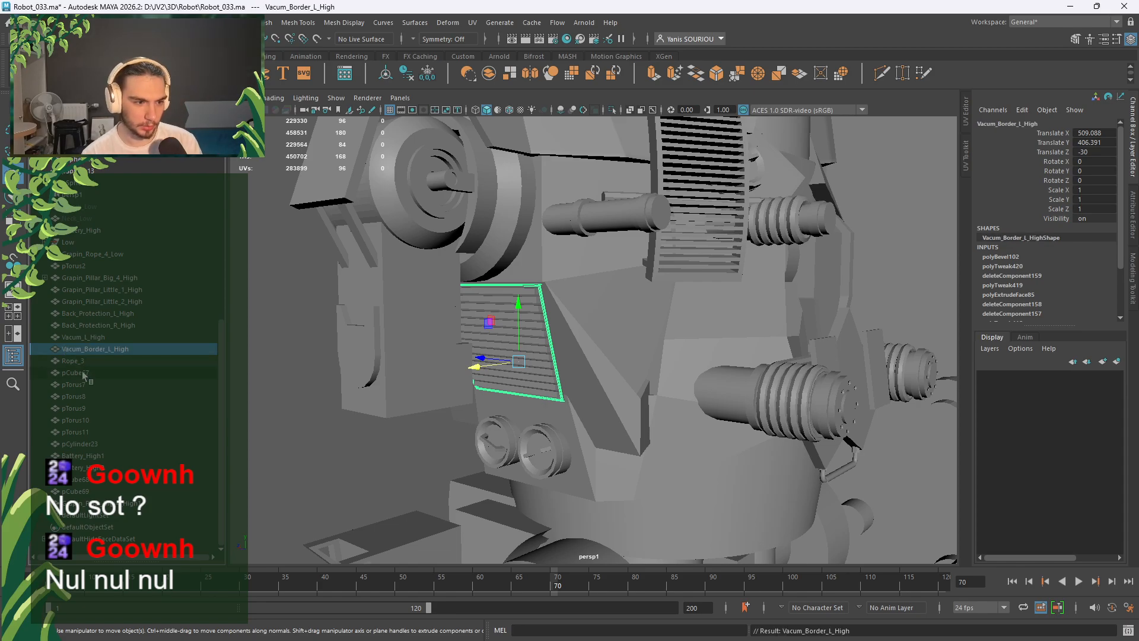
Rename pCube67, the small block low on the robot's back, as Back_Bottom_High.
click(82, 372)
alt+drag(766, 403, 515, 444)
scroll(599, 428, up, 5)
alt+middle_drag(515, 444, 647, 397)
alt+drag(647, 397, 561, 411)
double_click(108, 375)
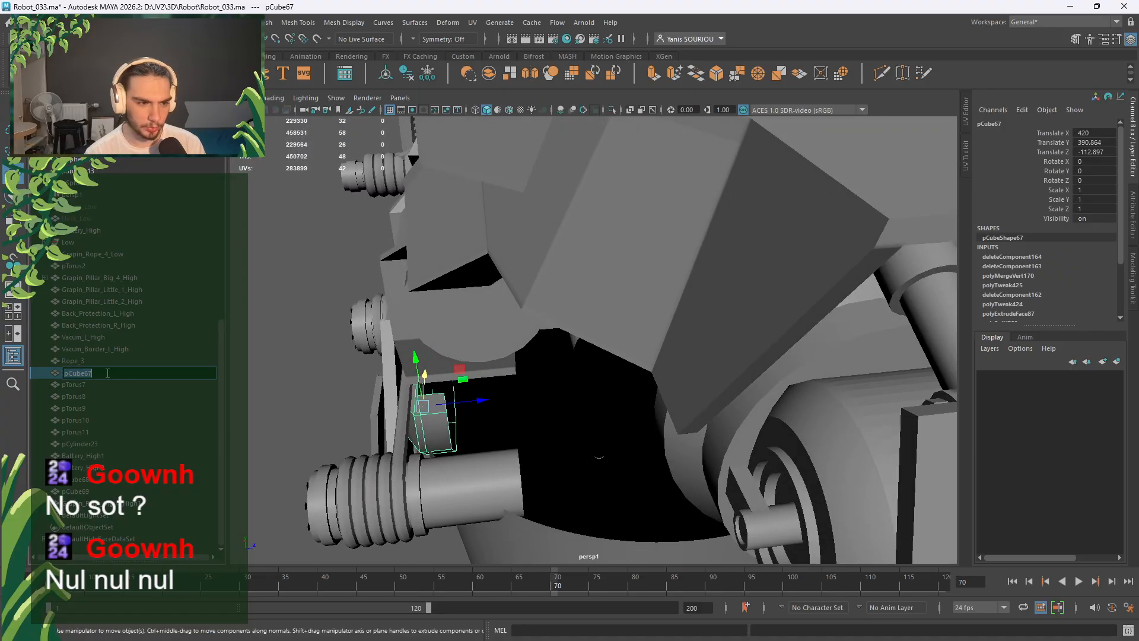
text(Back)
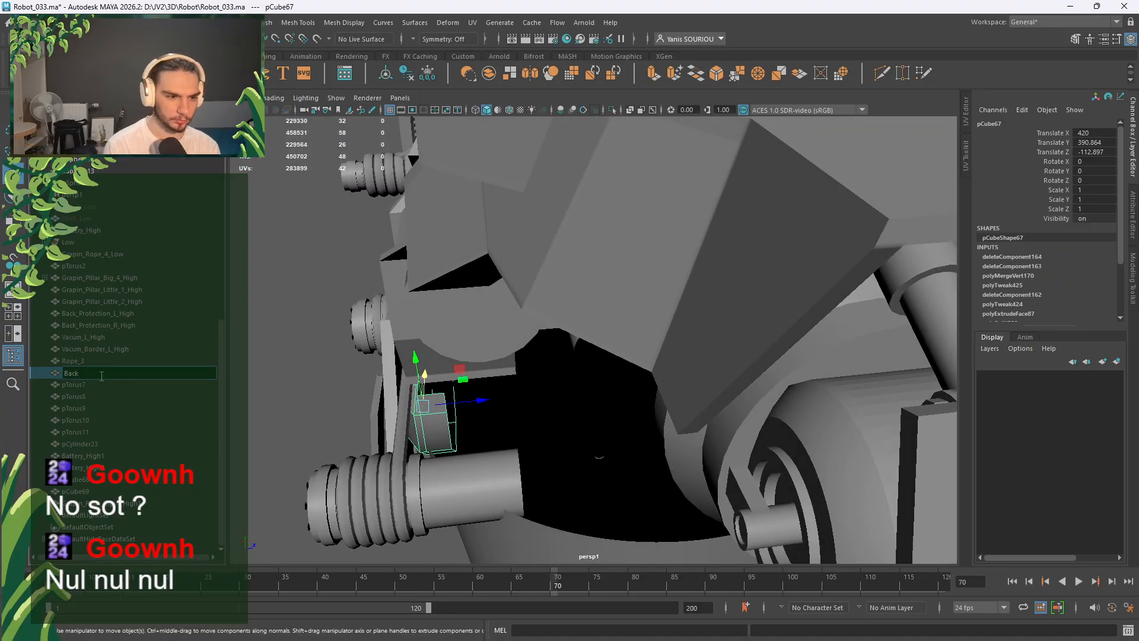
text(_Bo)
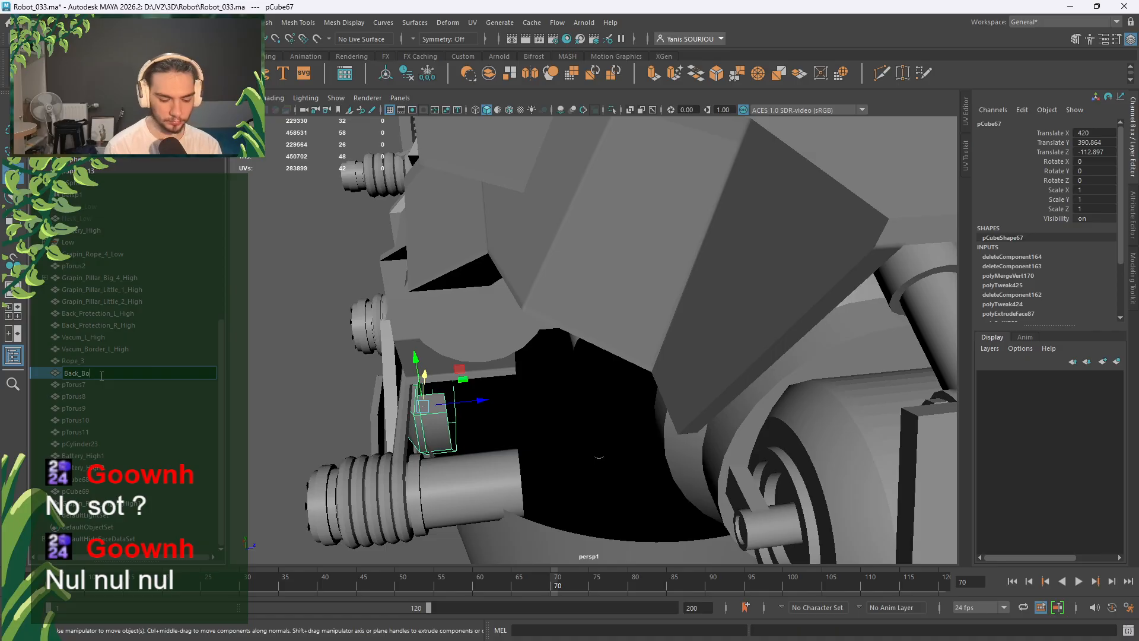
text(ttom_High)
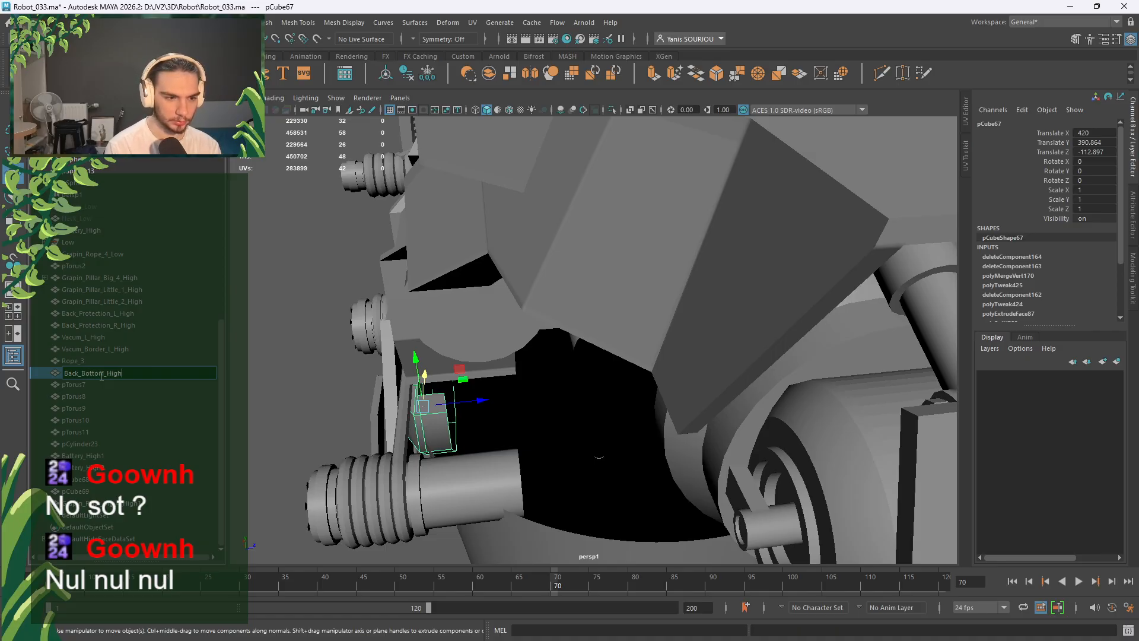
key(Return)
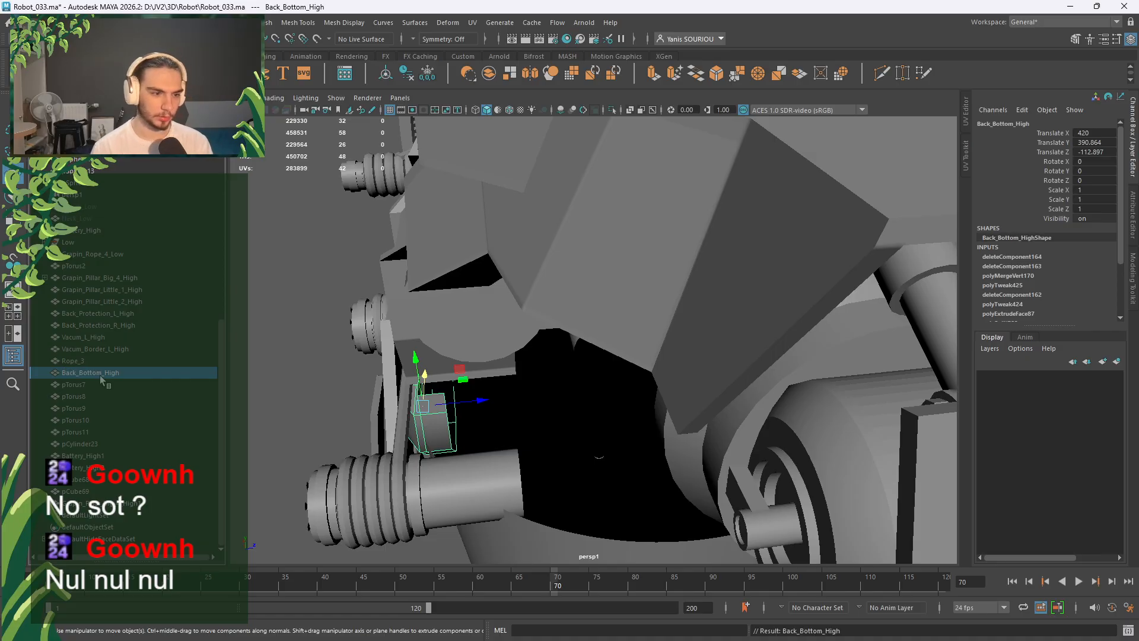
Combine the rings pTorus7 to pTorus11 around the small pillar into one mesh, delete its history and name it Grapin_Rope_5_High.
click(91, 383)
alt+drag(379, 384, 511, 387)
scroll(510, 387, up, 3)
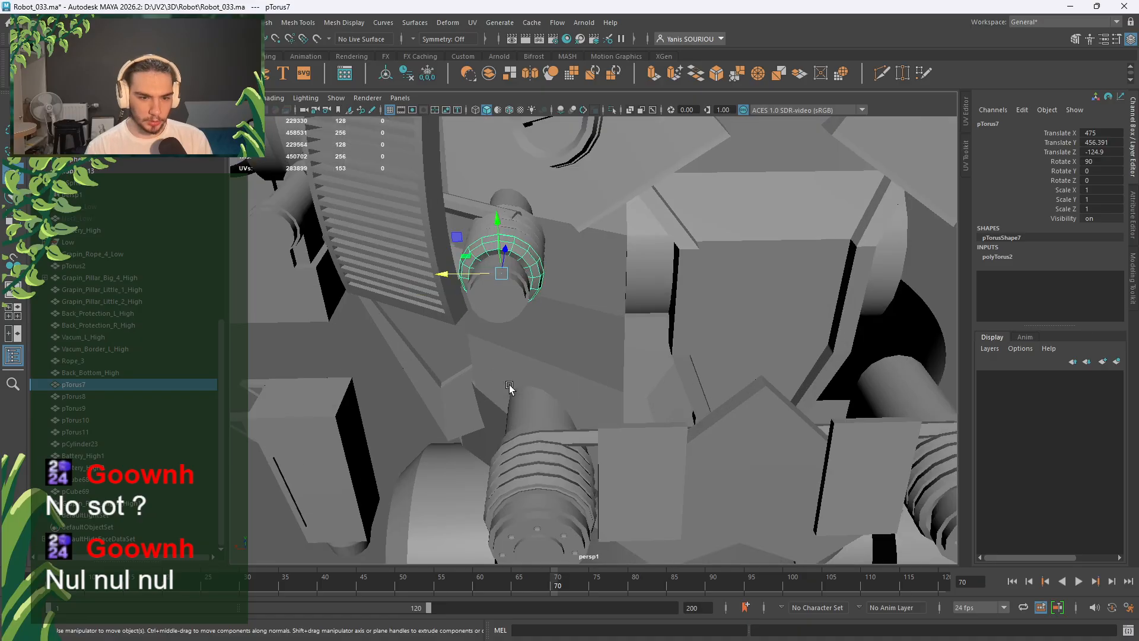
click(102, 399)
click(101, 408)
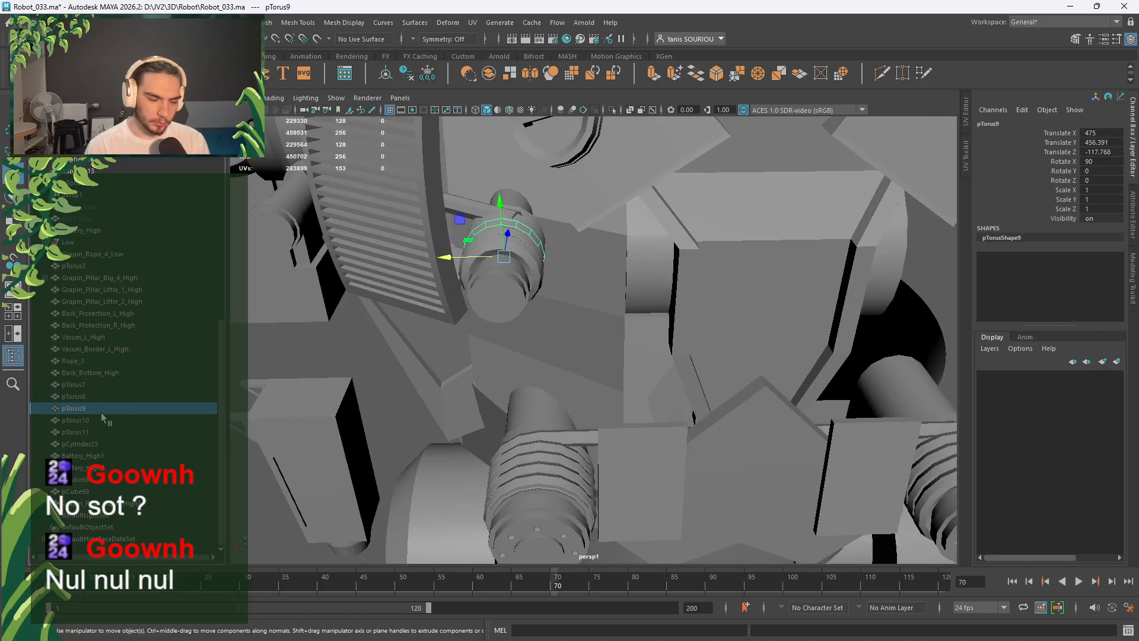
click(99, 420)
click(99, 431)
drag(99, 431, 114, 382)
alt+drag(427, 383, 357, 397)
scroll(358, 397, up, 3)
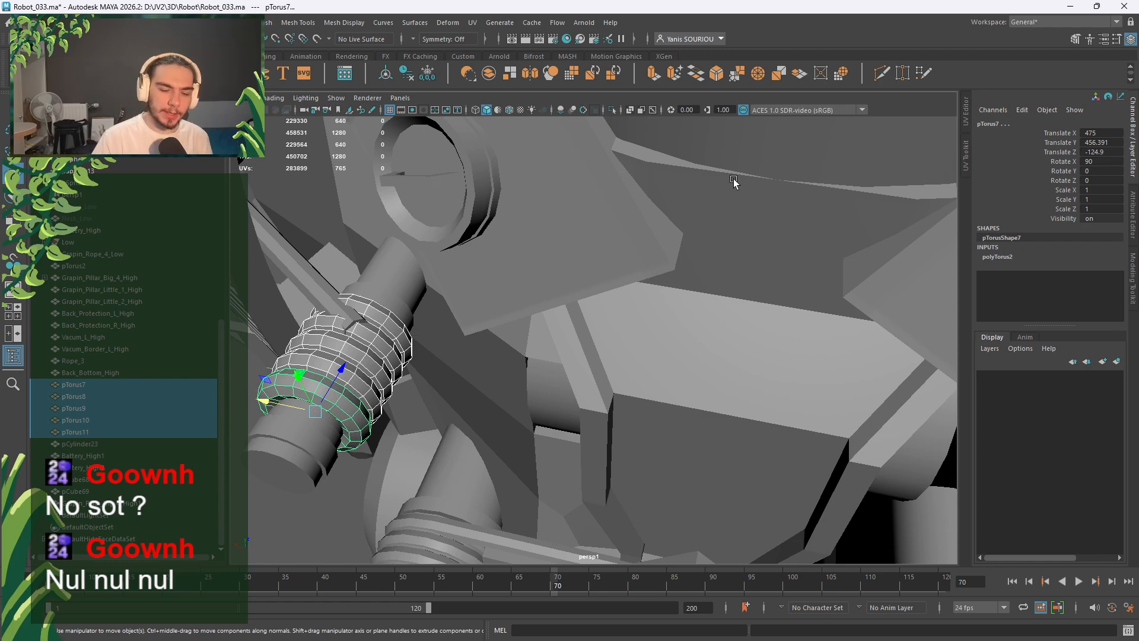
click(489, 73)
click(407, 74)
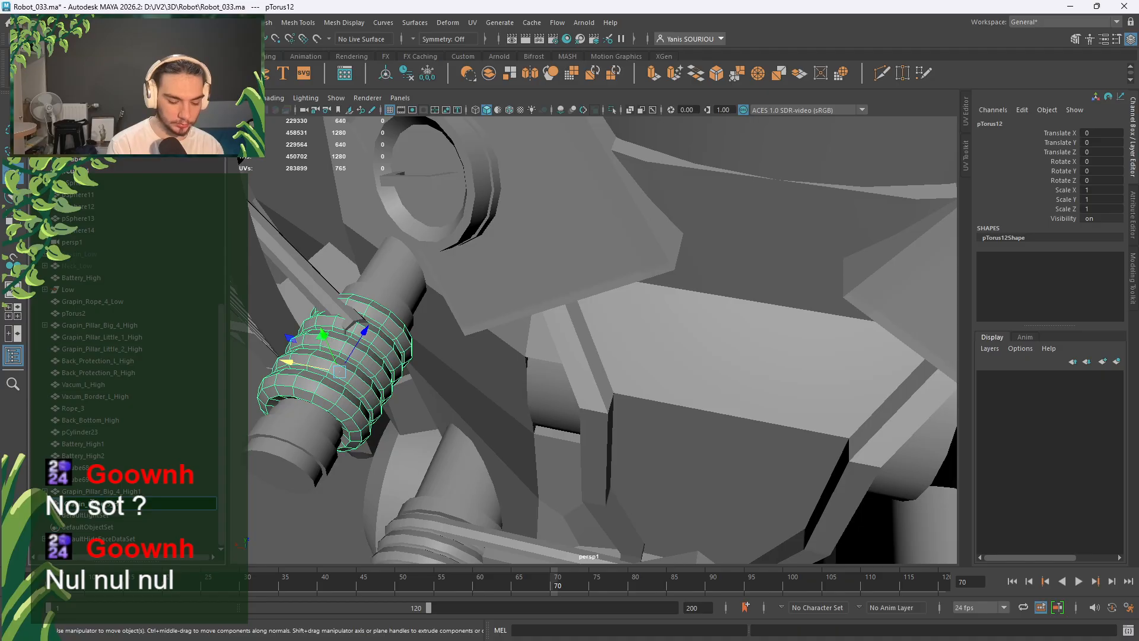
key(Return)
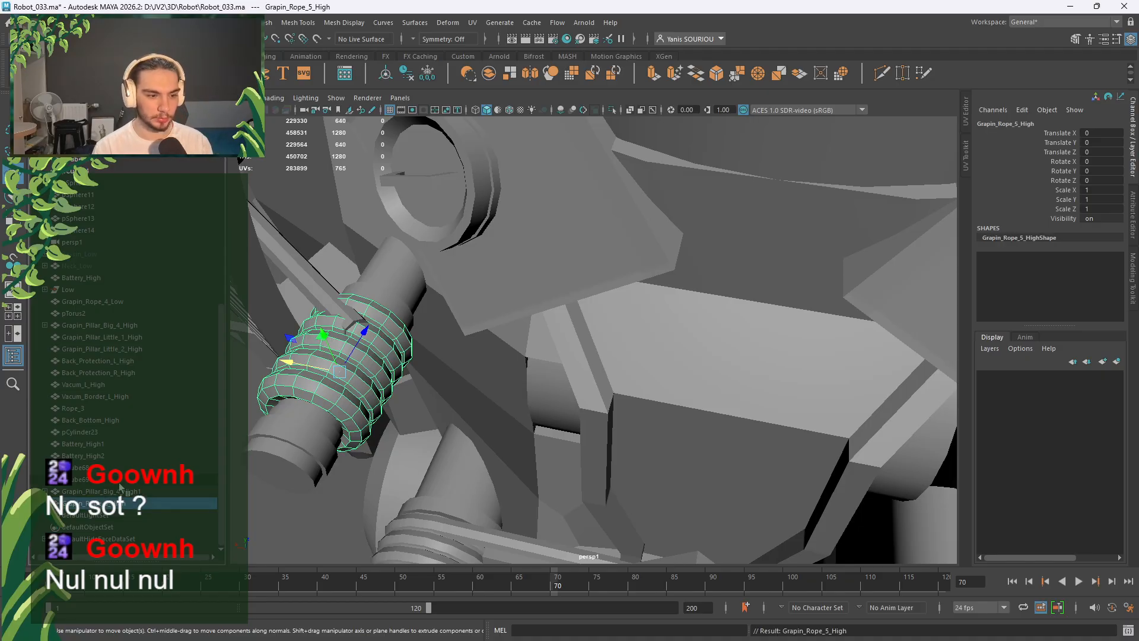
Rename Grapin_Pillar_Big_4_High1, the duplicate of the large ribbed pillar, as Grapin_Pillar_Big_3_High.
click(142, 492)
key(f)
double_click(143, 491)
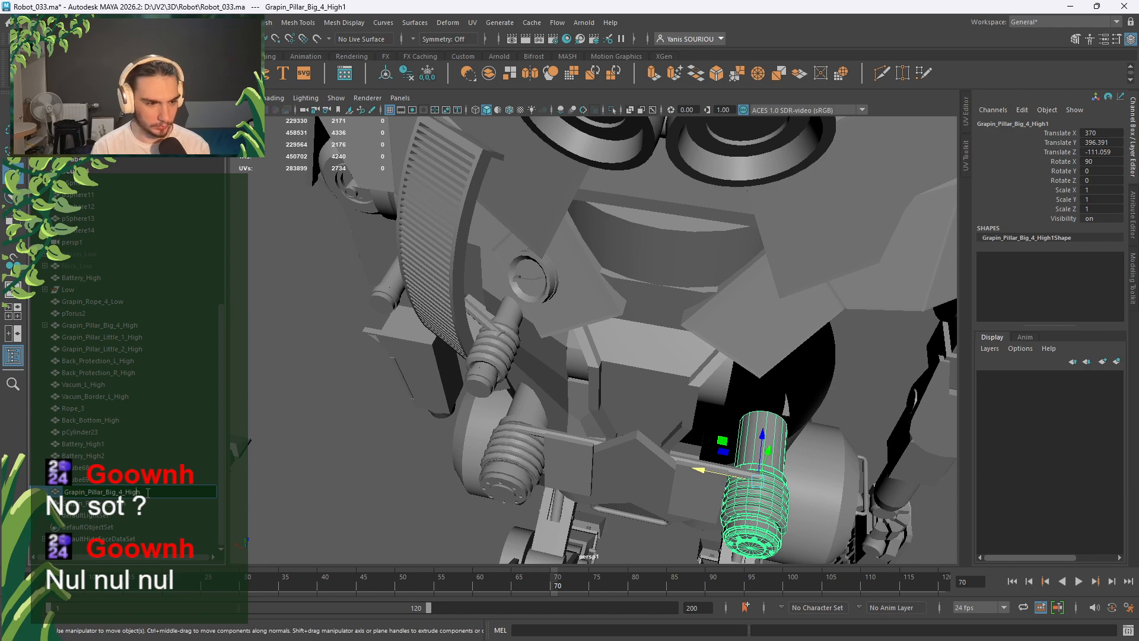
key(BackSpace)
text(3)
key(Return)
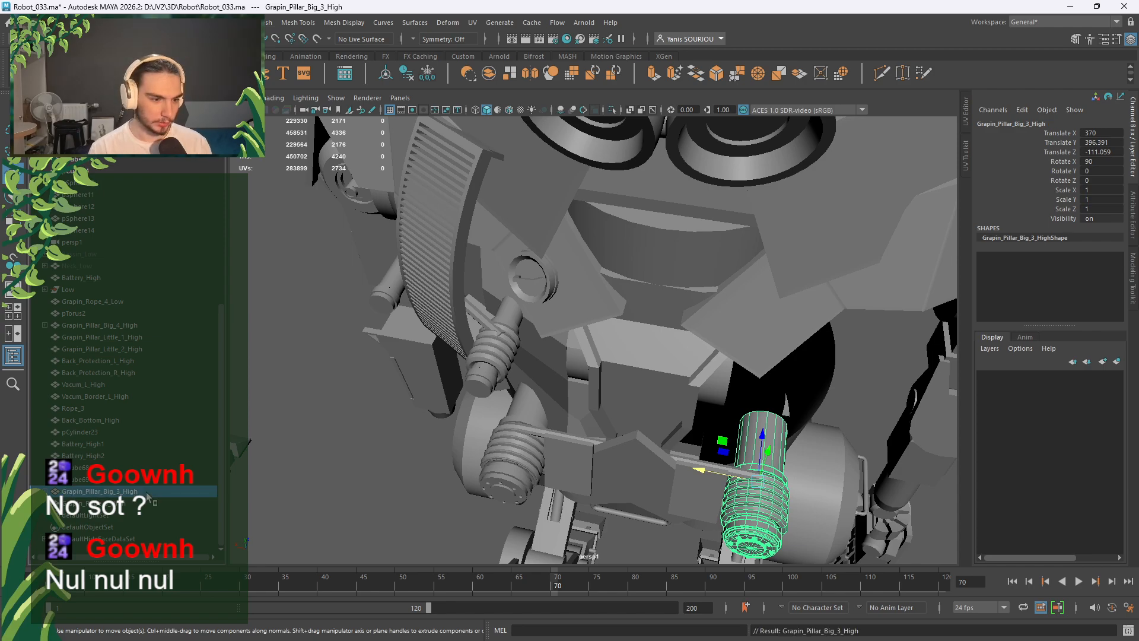
Rename the rope rings parented under Grapin_Pillar_Big_3_High as Grapin_Rope_3_High and collapse that pillar's hierarchy.
key(Down)
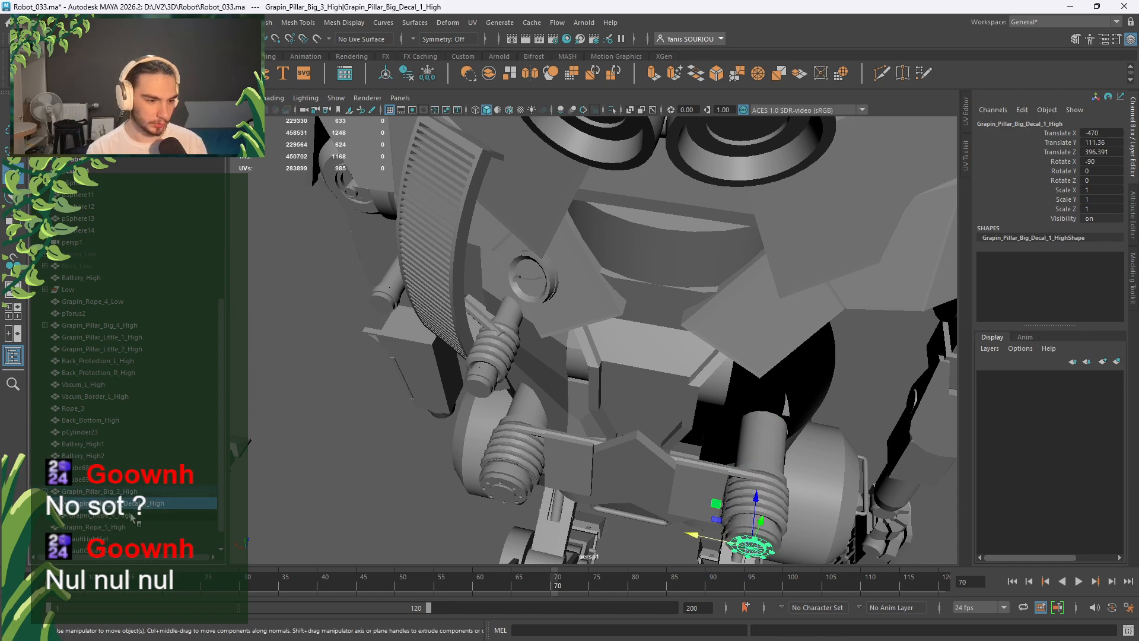
click(127, 515)
double_click(118, 517)
click(118, 516)
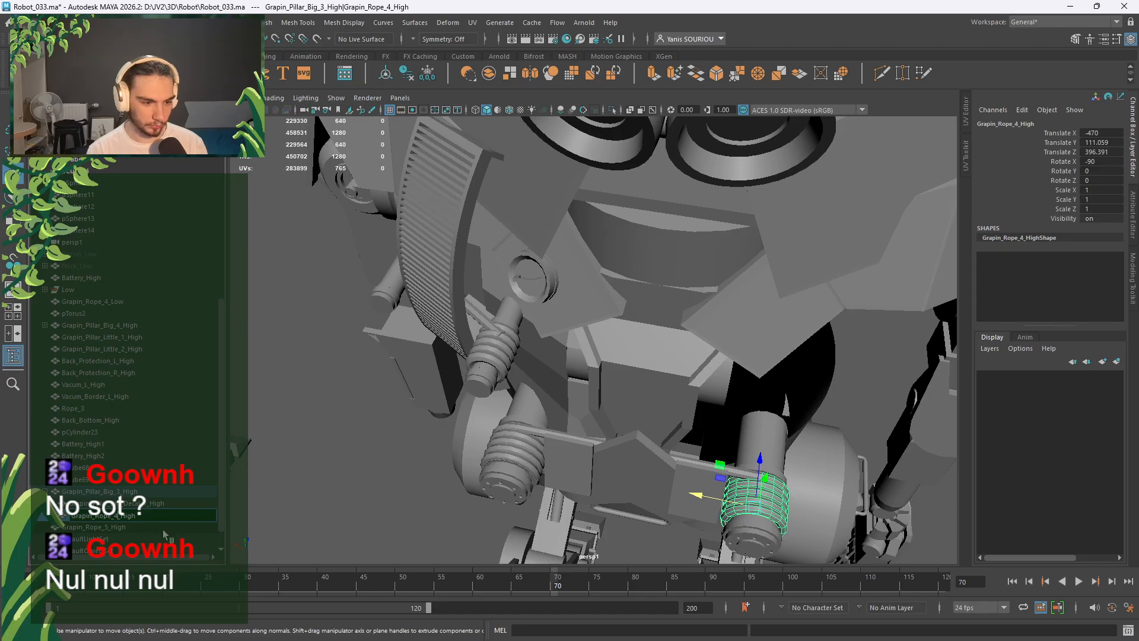
key(BackSpace)
text(3)
key(Return)
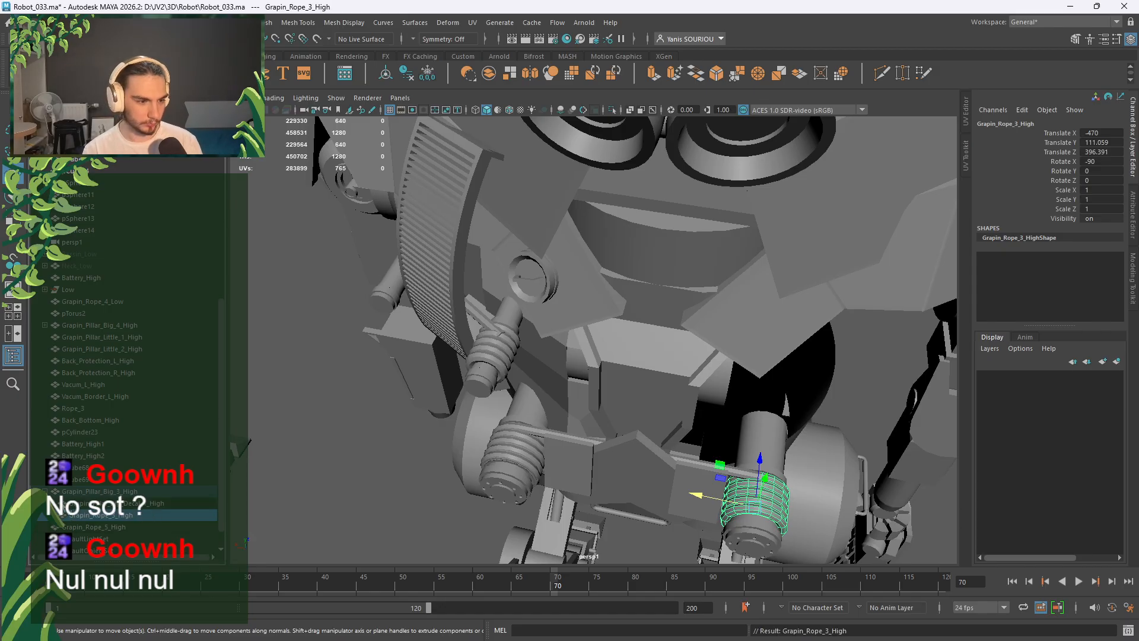
click(45, 492)
Rename pCylinder23, the thin rod between the curved grille and the small ribbed pillar, as Rop_5.
alt+drag(448, 474, 503, 394)
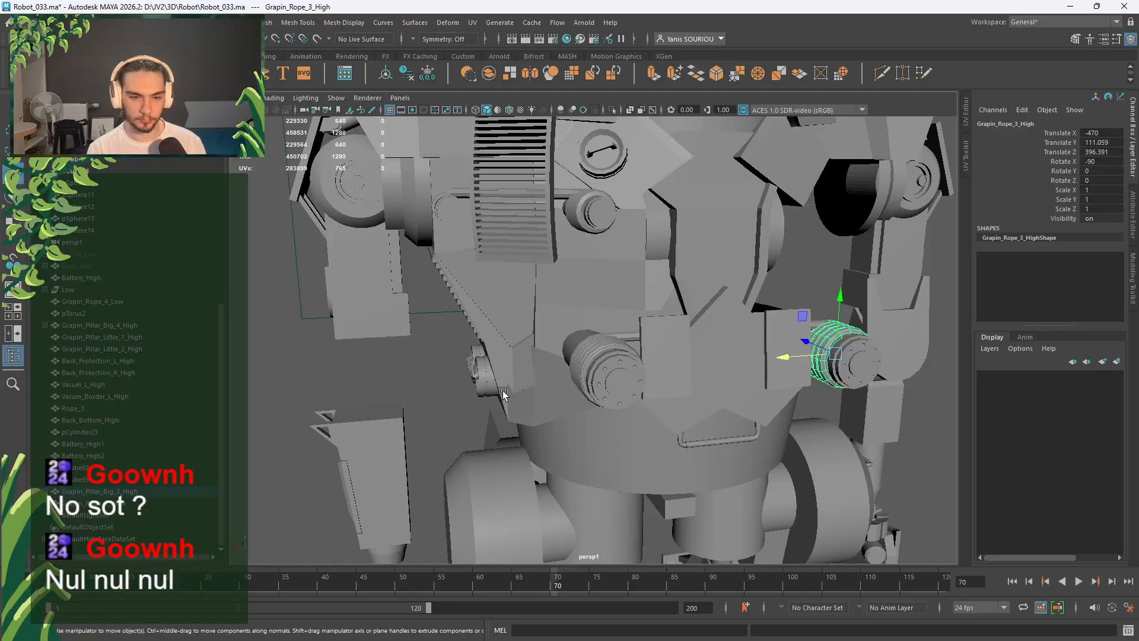
click(117, 437)
alt+drag(356, 409, 377, 424)
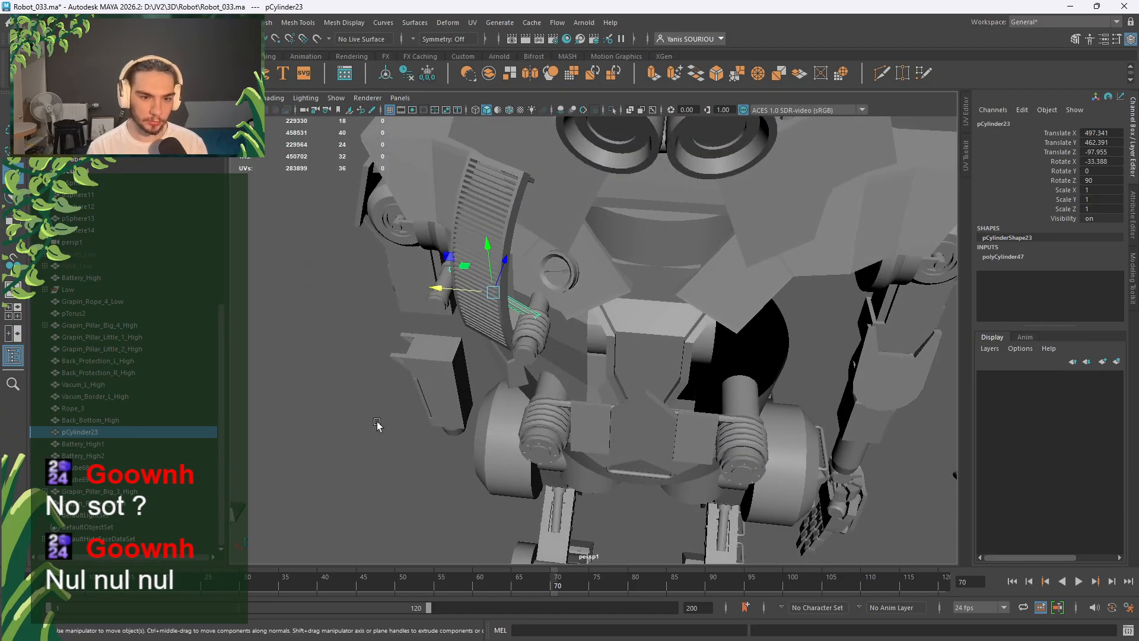
double_click(115, 435)
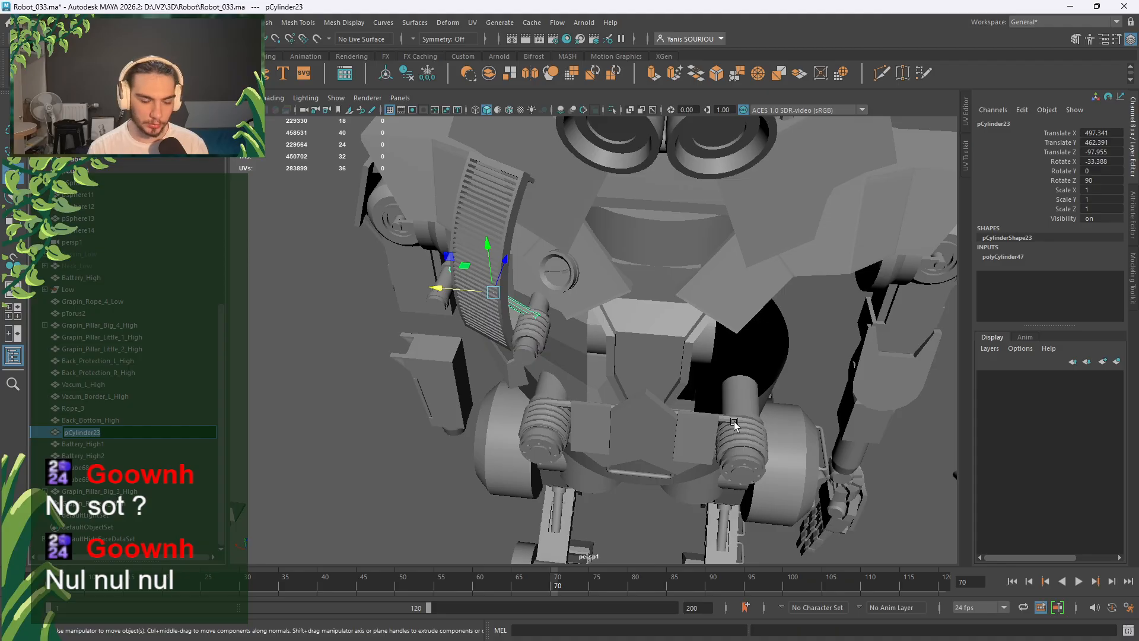
text(R)
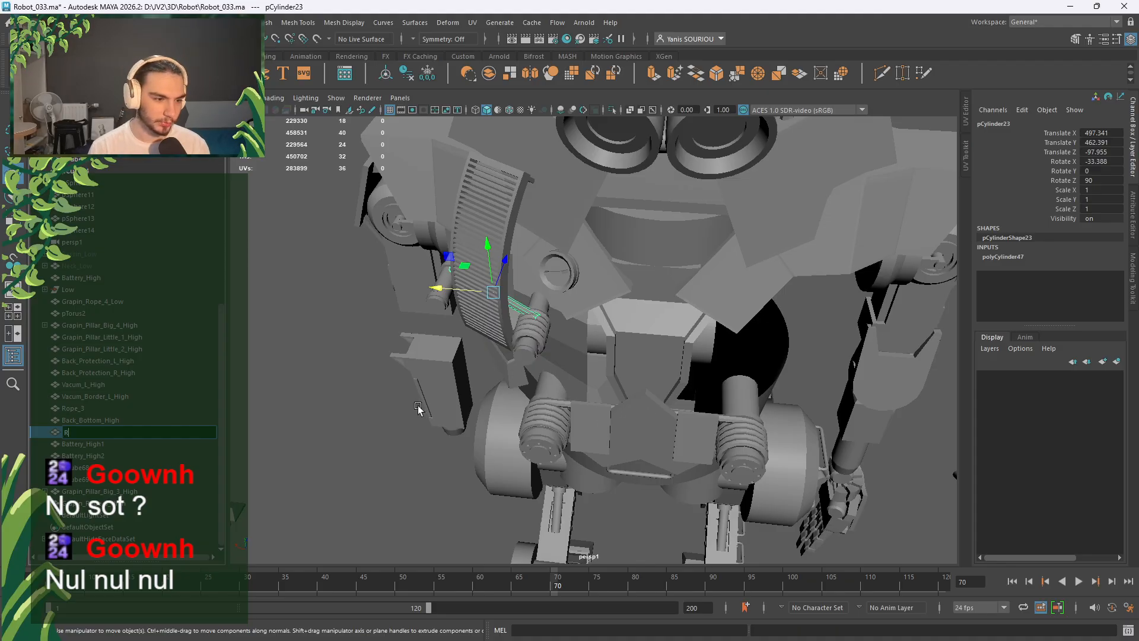
text(op_5)
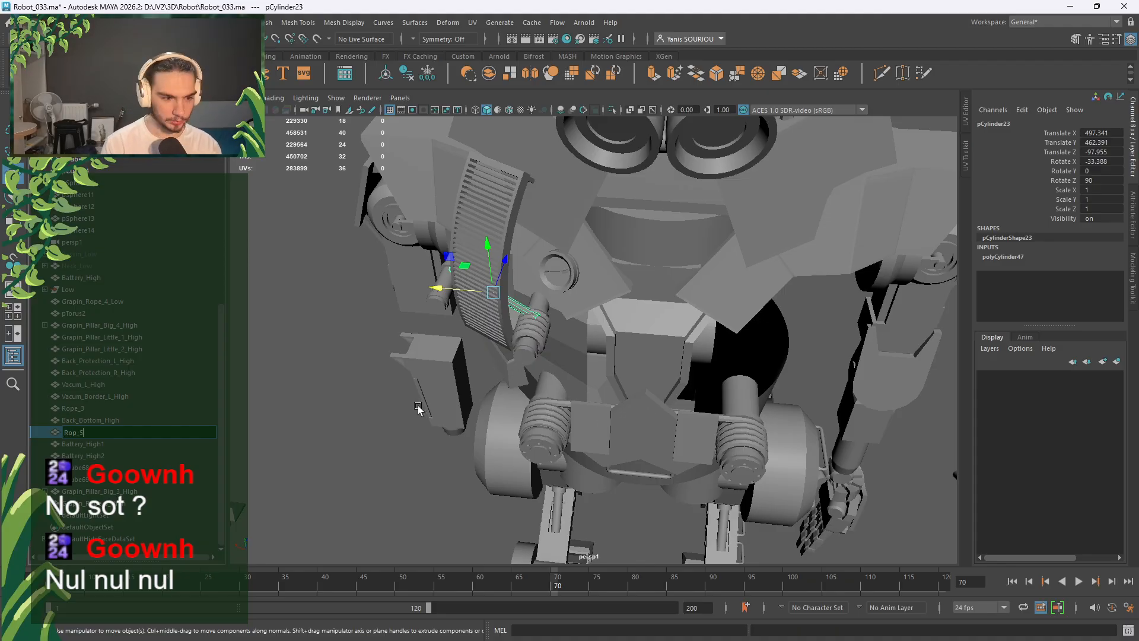
key(Return)
Identify the two numbered battery meshes and rename Battery_High2, the round one beside the tall grille, as Battery_L_1_High.
click(152, 445)
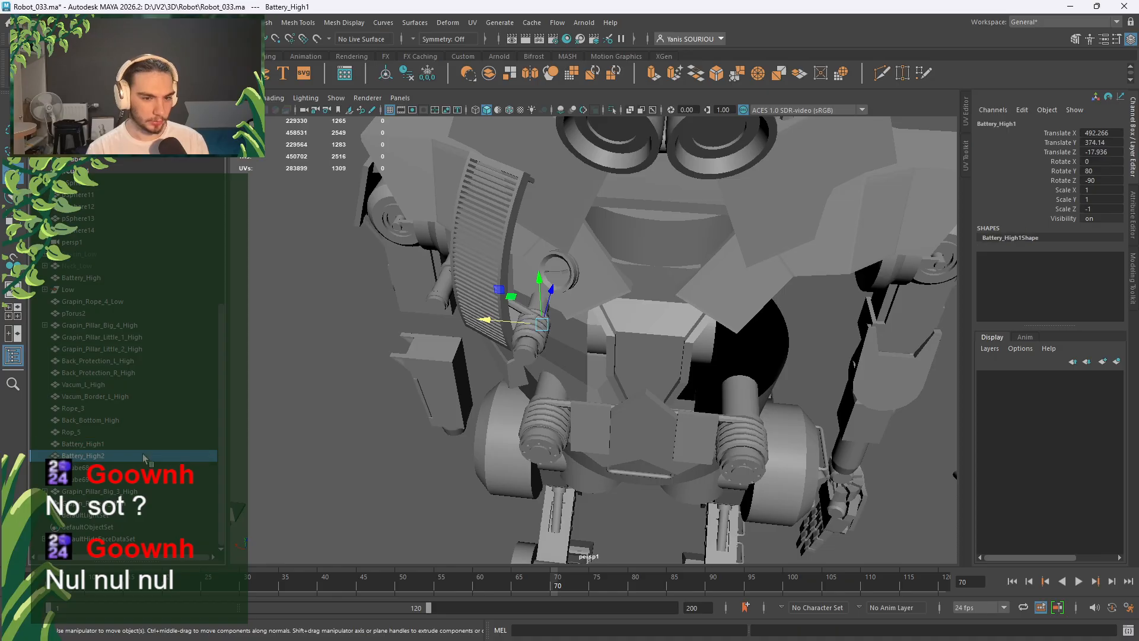
click(149, 456)
alt+drag(498, 333, 569, 439)
click(137, 442)
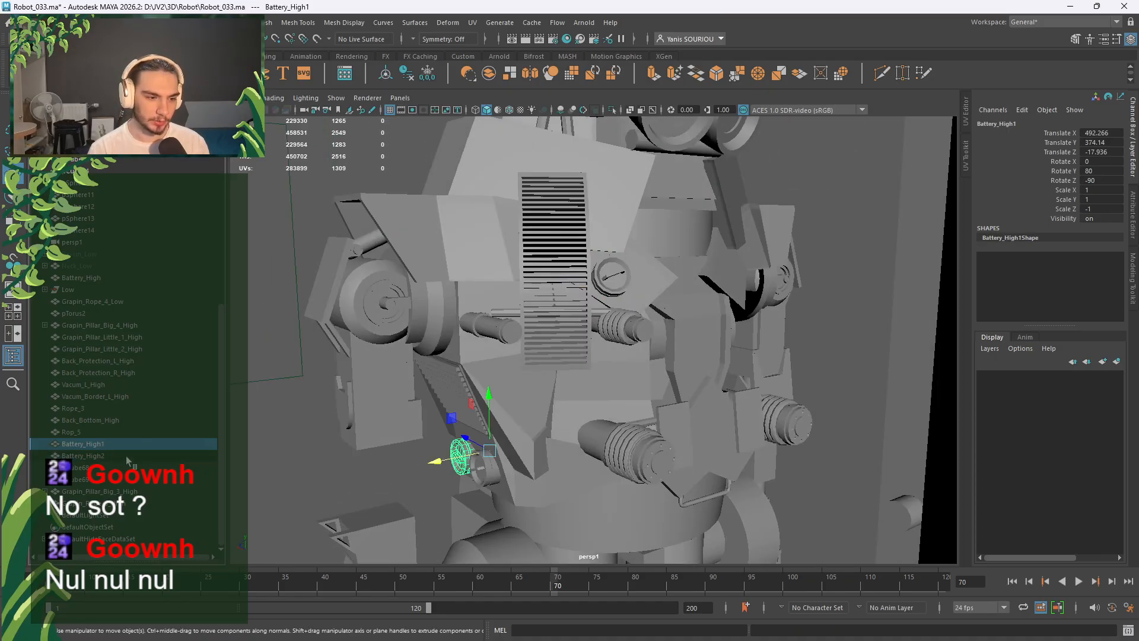
click(127, 457)
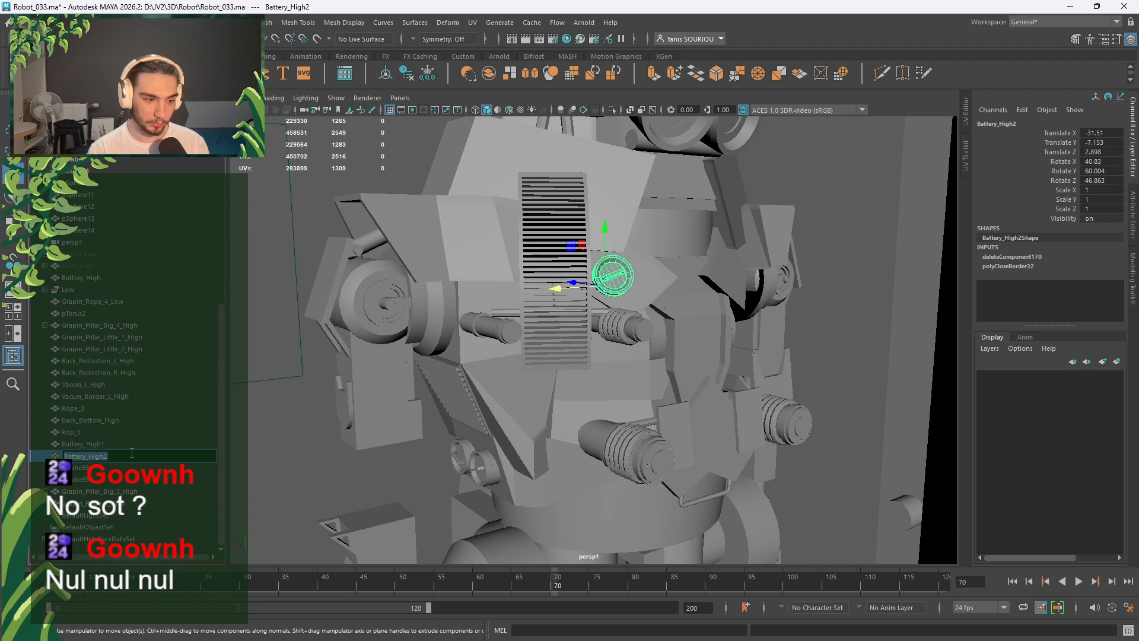
double_click(135, 444)
double_click(126, 456)
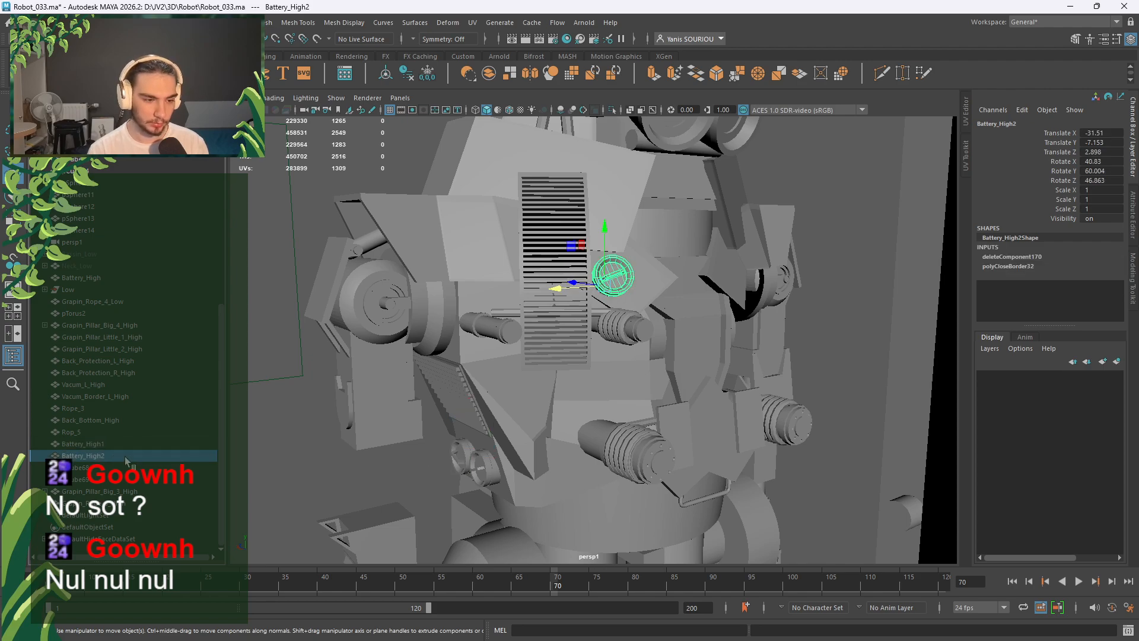
key(Right)
key(BackSpace)
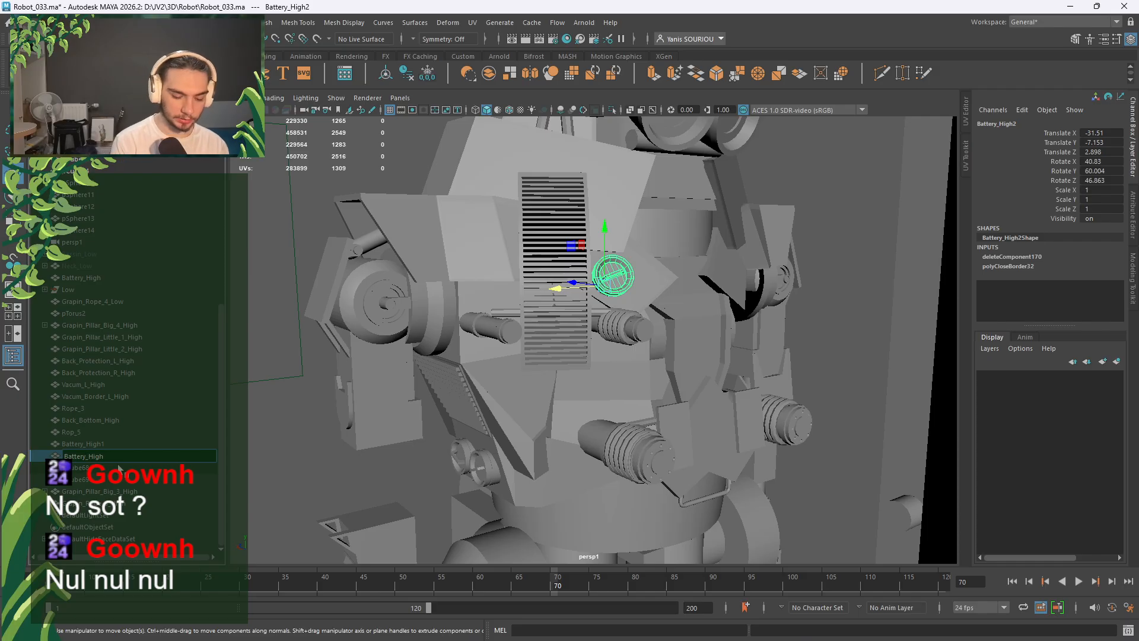
text(L_)
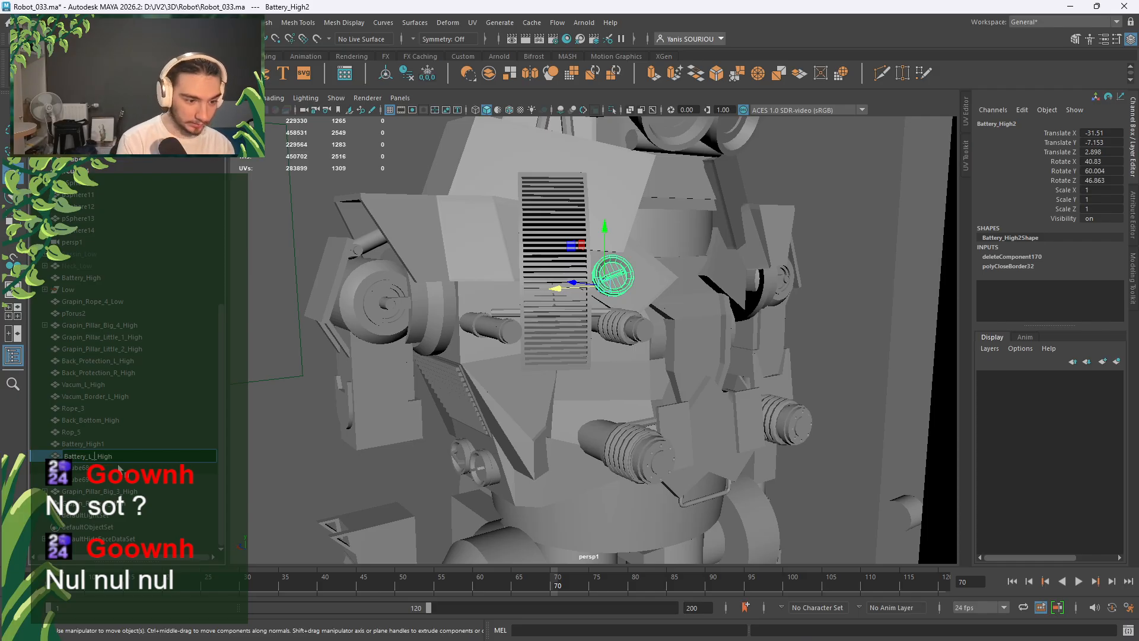
text(1_)
key(Return)
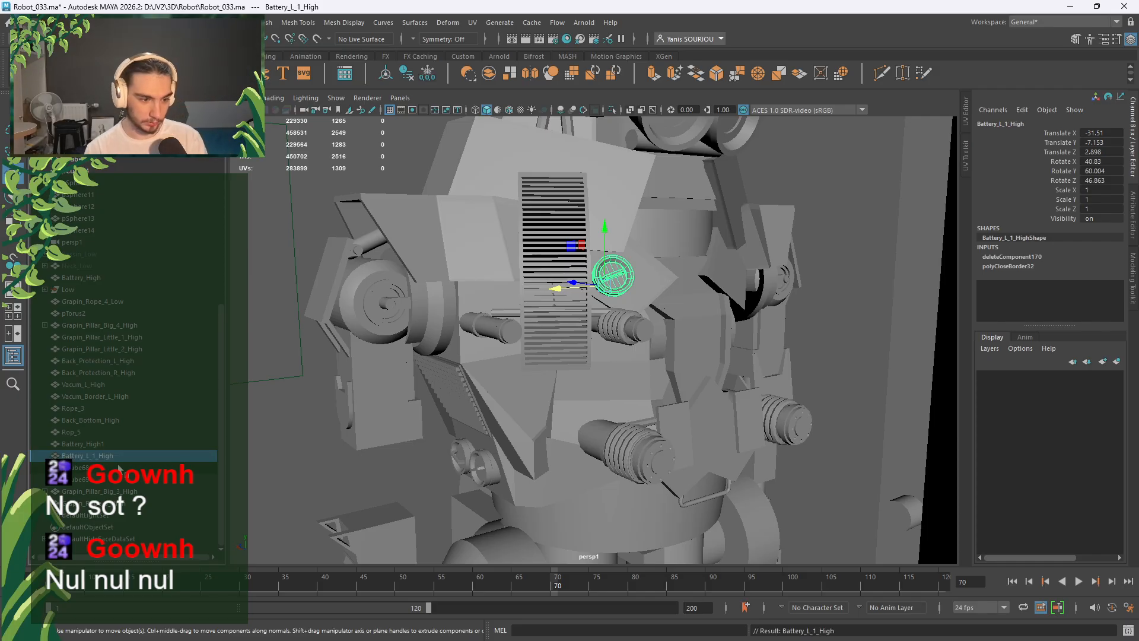
Place Battery_High, the nearer battery of the lower pair, beside Battery_L_1_High in the hierarchy and rename it Battery_L_2_High.
click(490, 473)
middle_drag(92, 280, 102, 456)
double_click(104, 444)
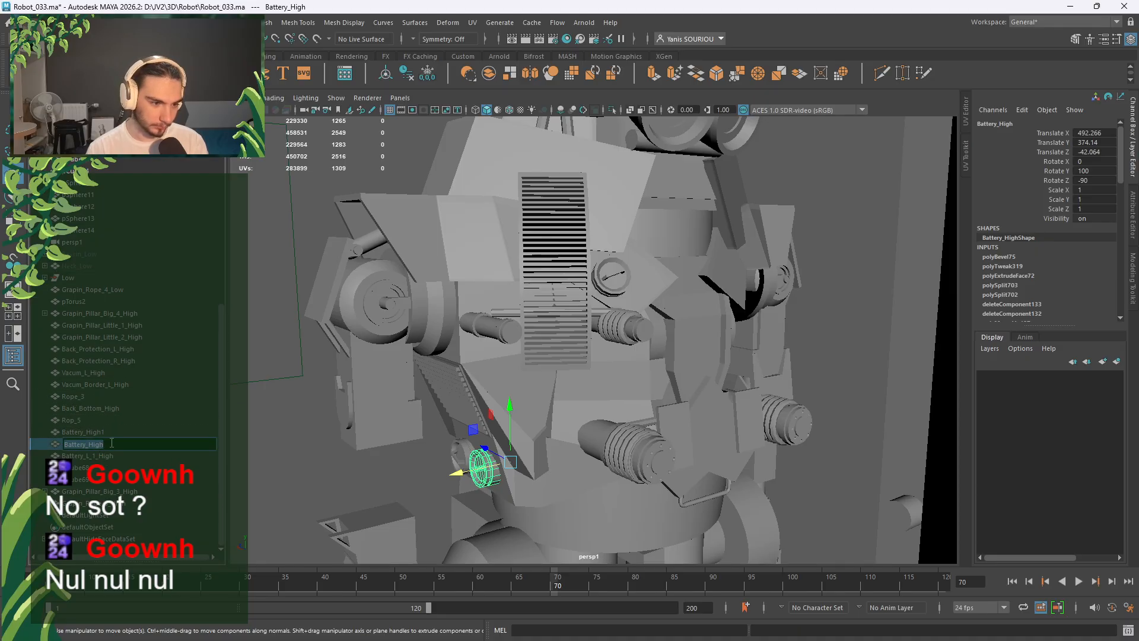
click(88, 444)
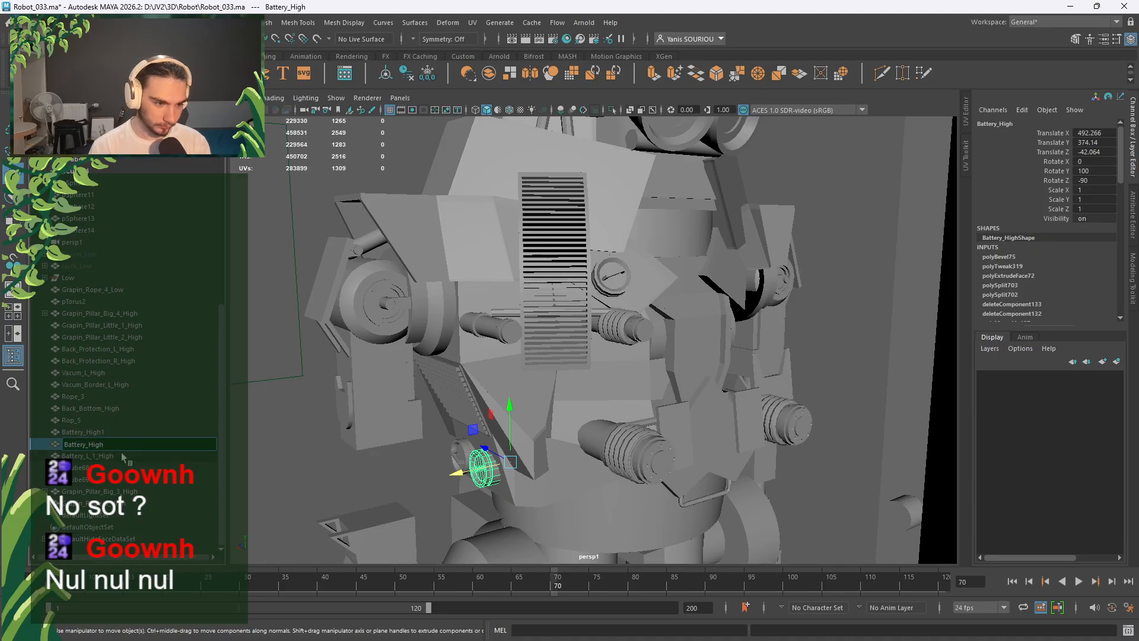
text(L_2)
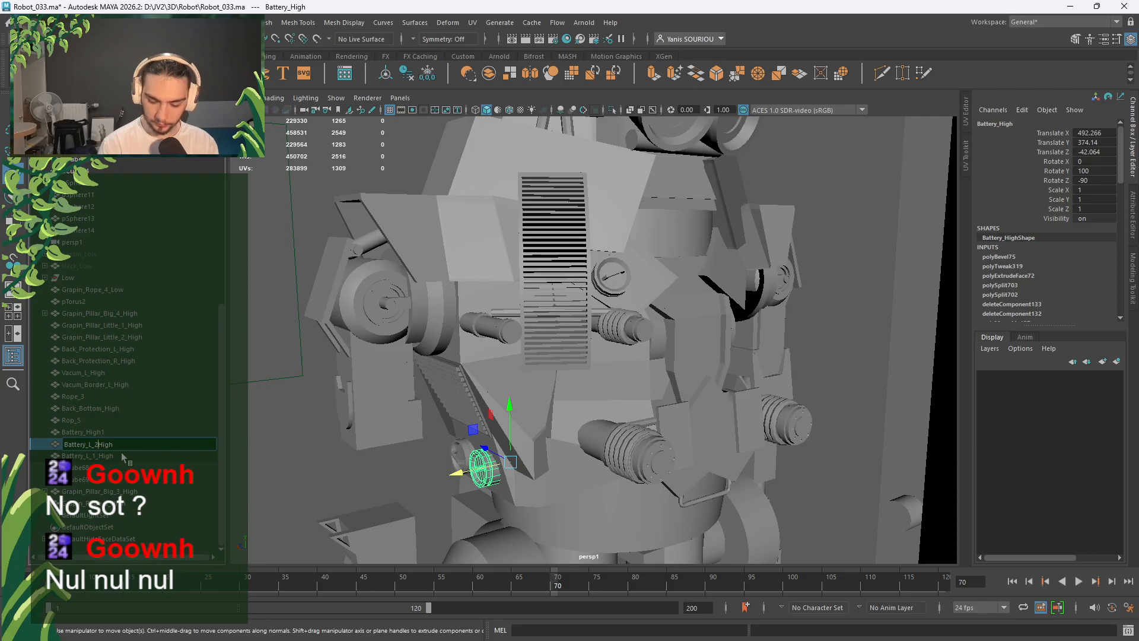
text(_)
key(Return)
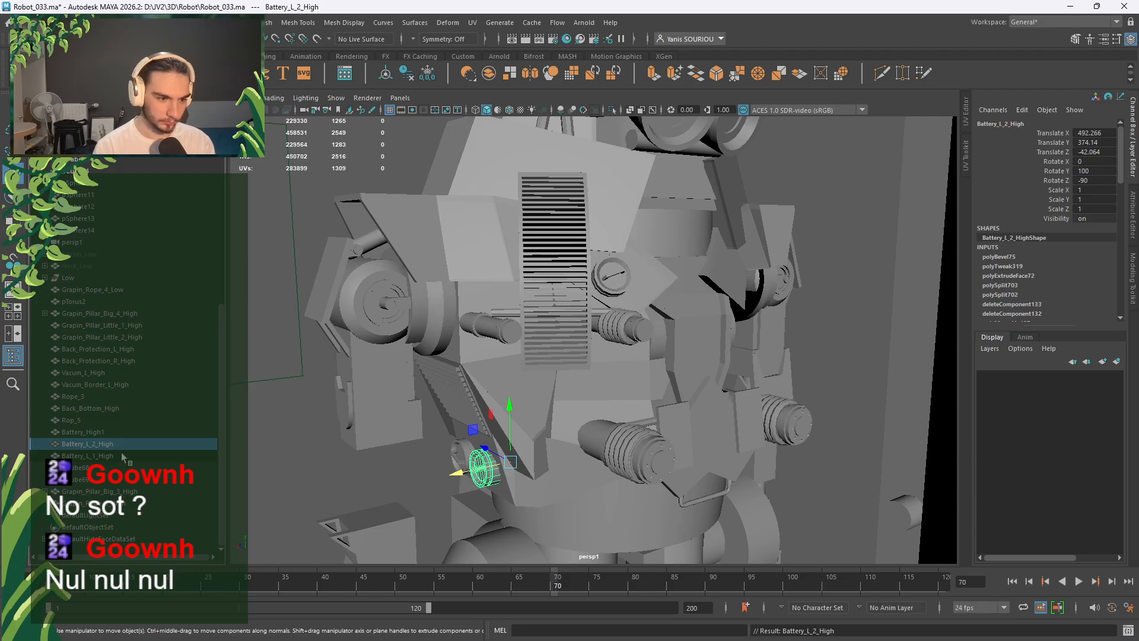
Arrange the battery meshes in numerical order and rename Battery_High1, the other lower battery, as Battery_L_3_High.
middle_drag(127, 445, 122, 460)
click(128, 433)
double_click(122, 457)
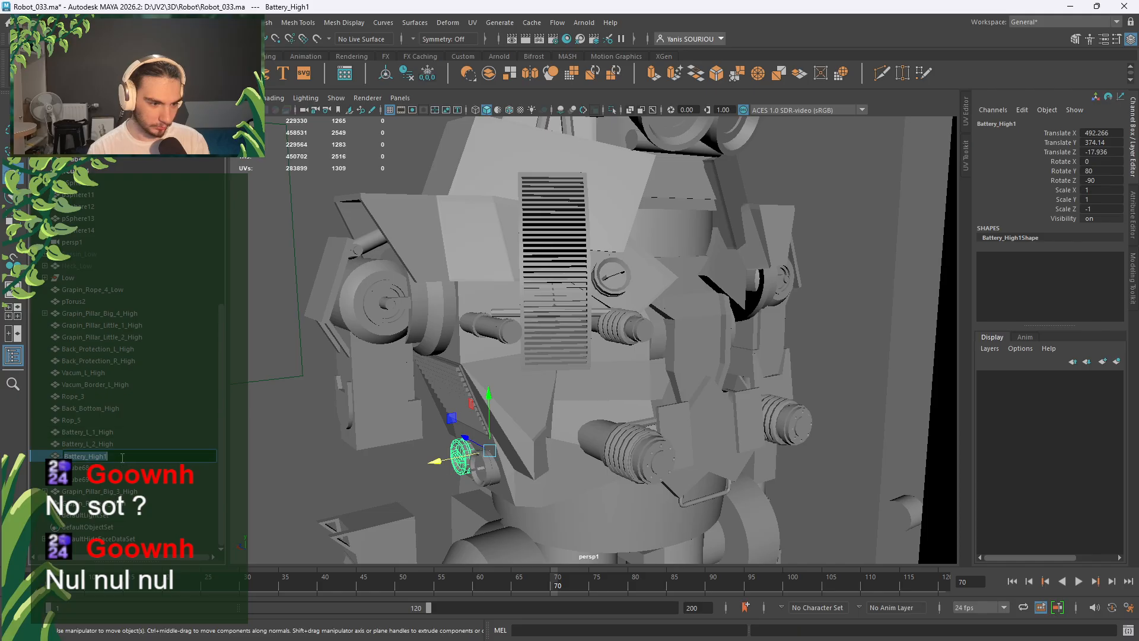
key(End)
key(BackSpace)
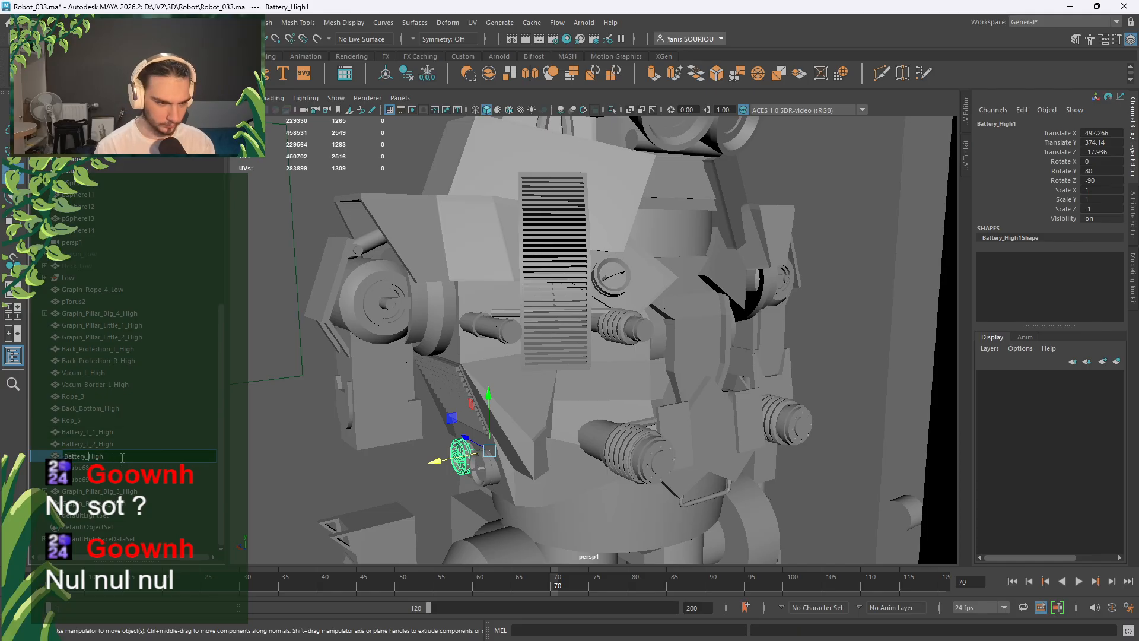
text(L_3_)
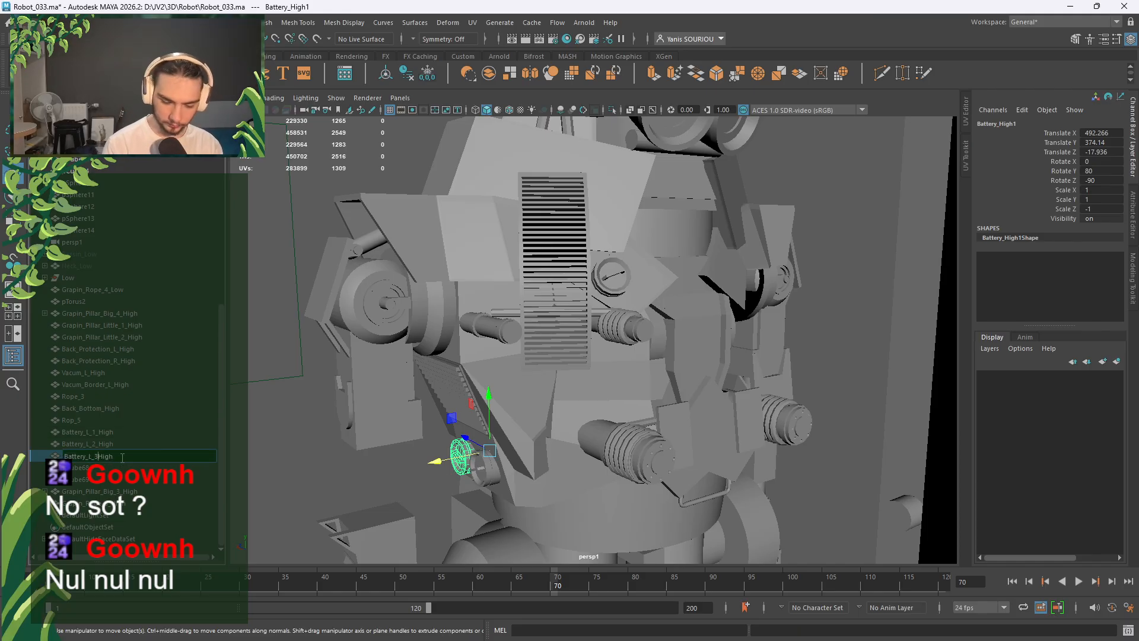
key(Return)
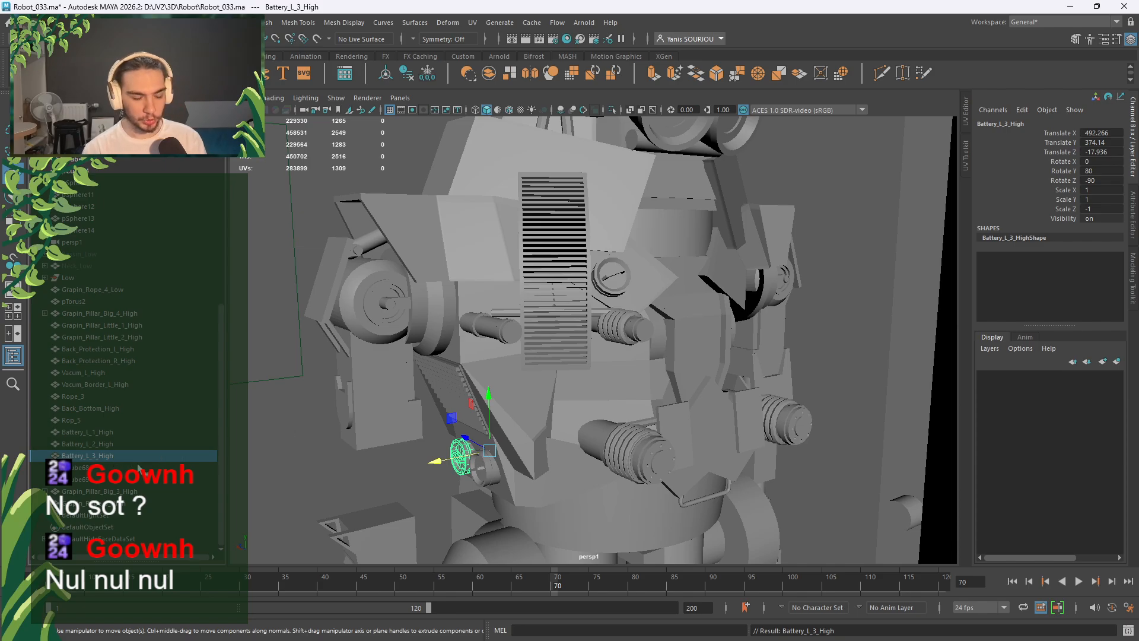
Rename pCube68, the small support at the lower end of the curved grille, as Protection_L_Support_Bottom_High.
click(139, 468)
alt+drag(569, 386, 640, 380)
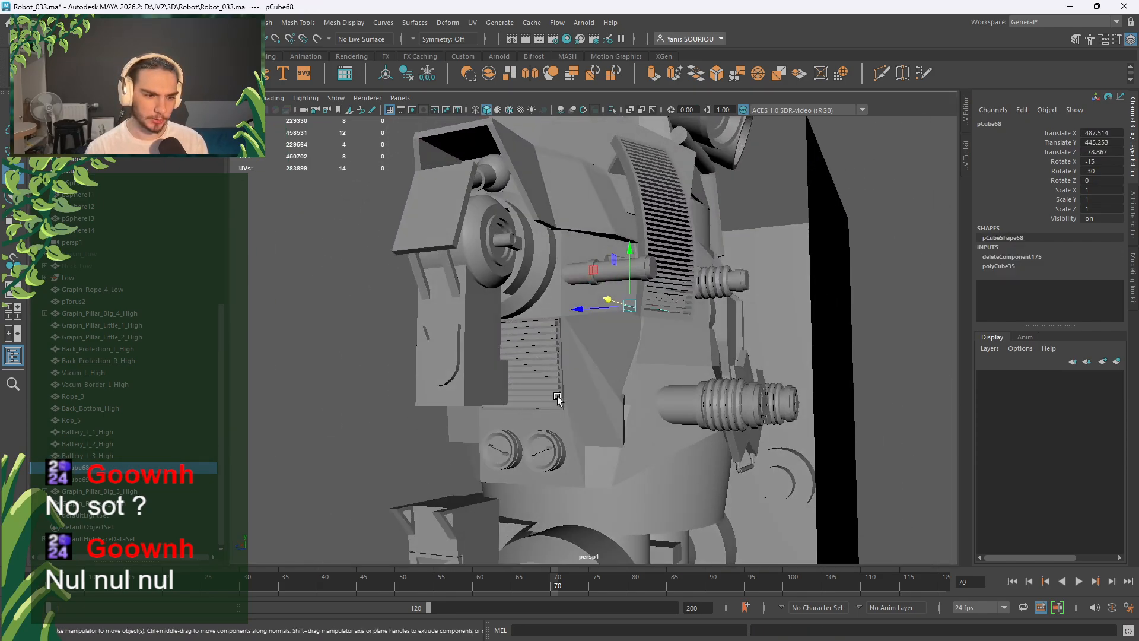
alt+drag(560, 399, 601, 398)
double_click(130, 468)
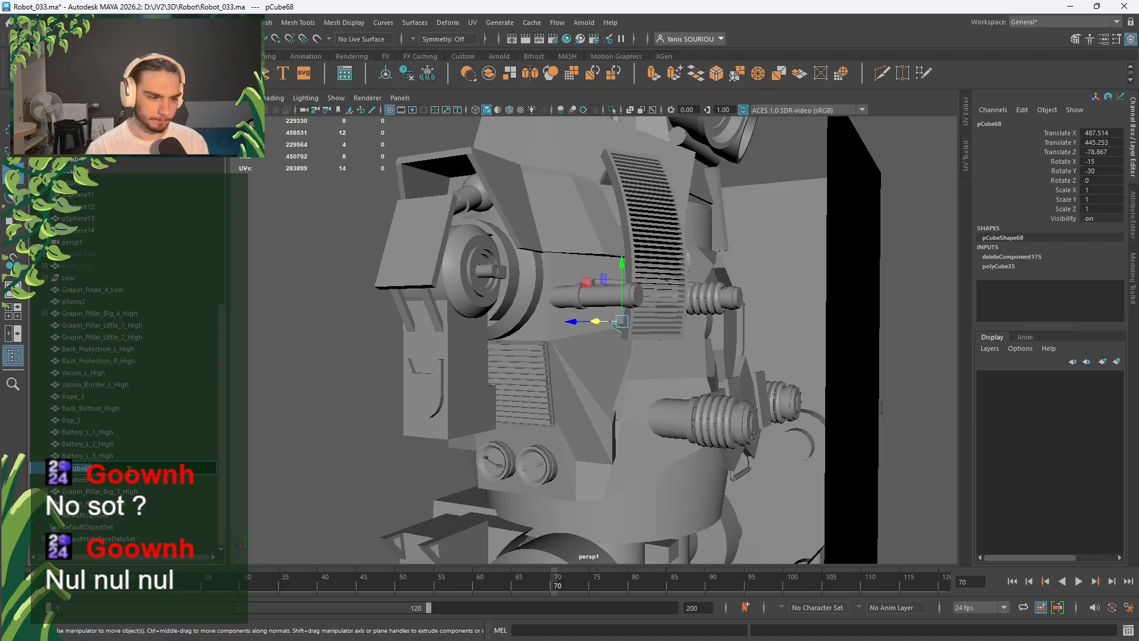
text(Met)
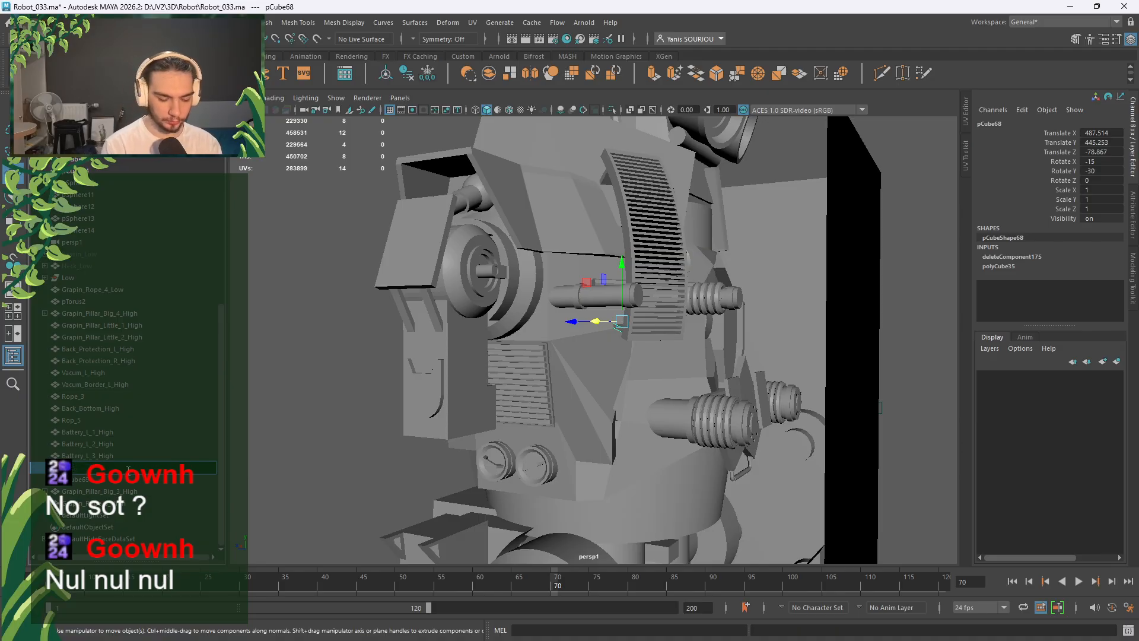
text(Protecti)
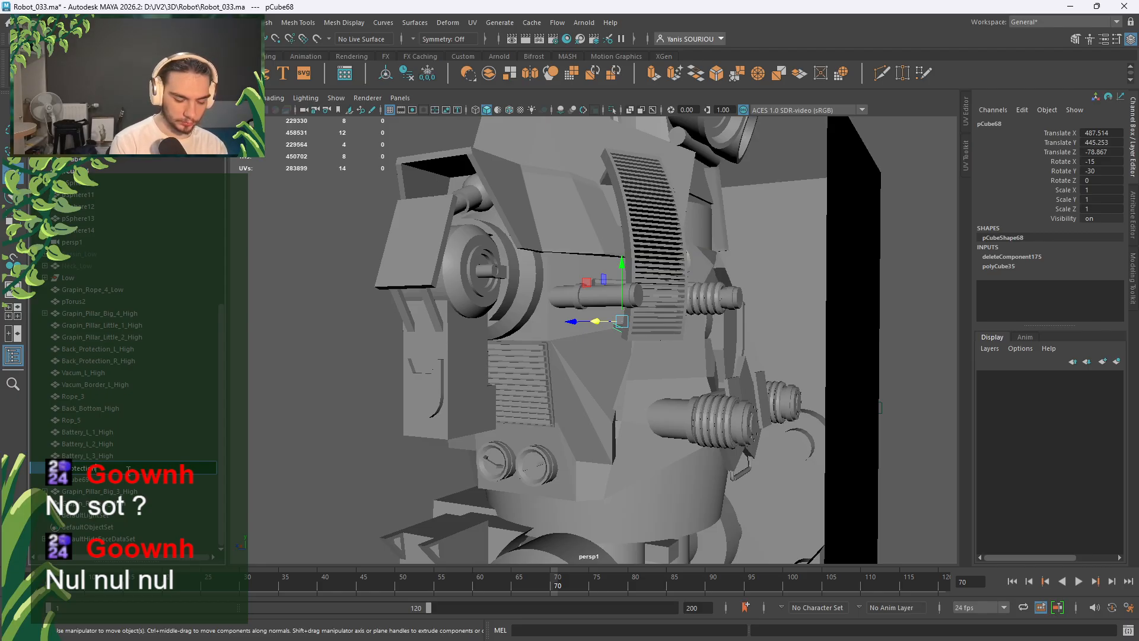
text(on_L_Support)
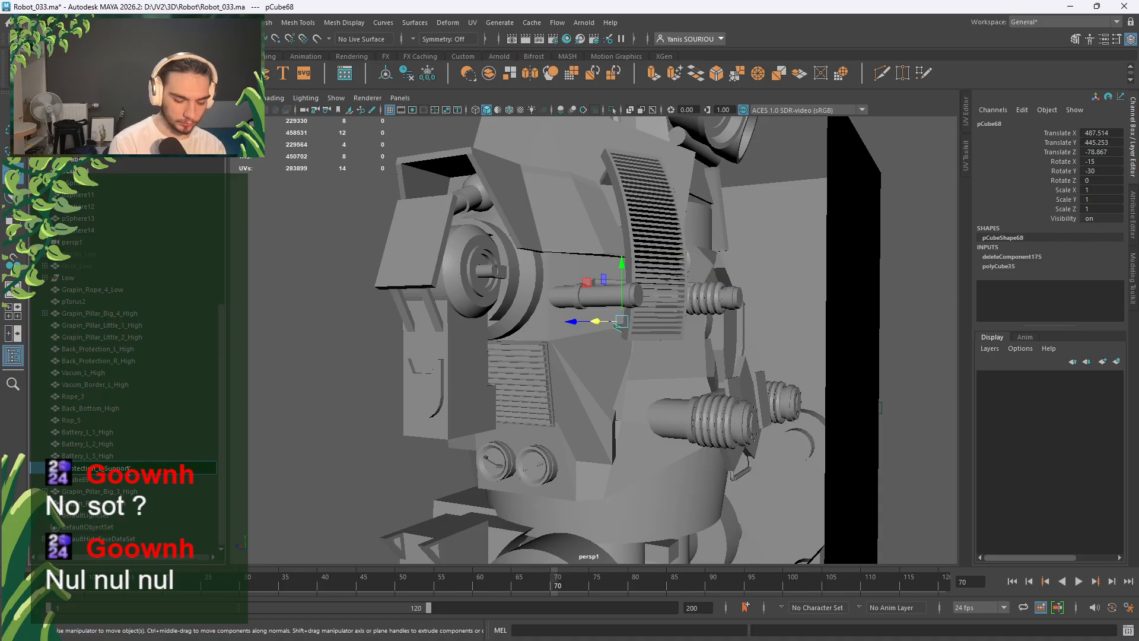
text(_Bo)
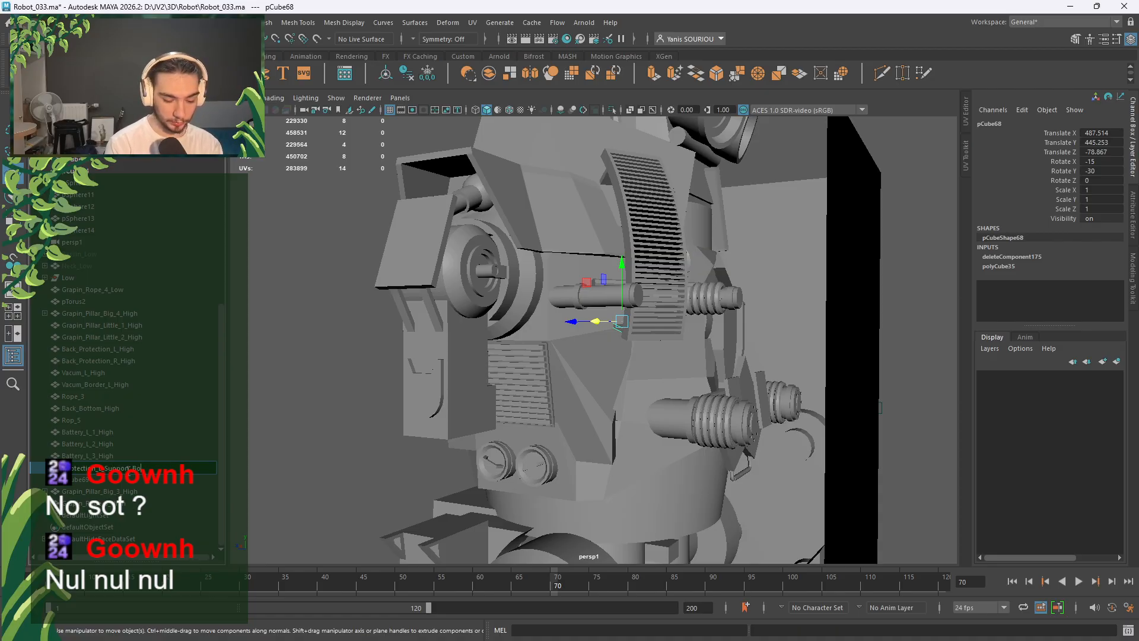
text(ttom_H)
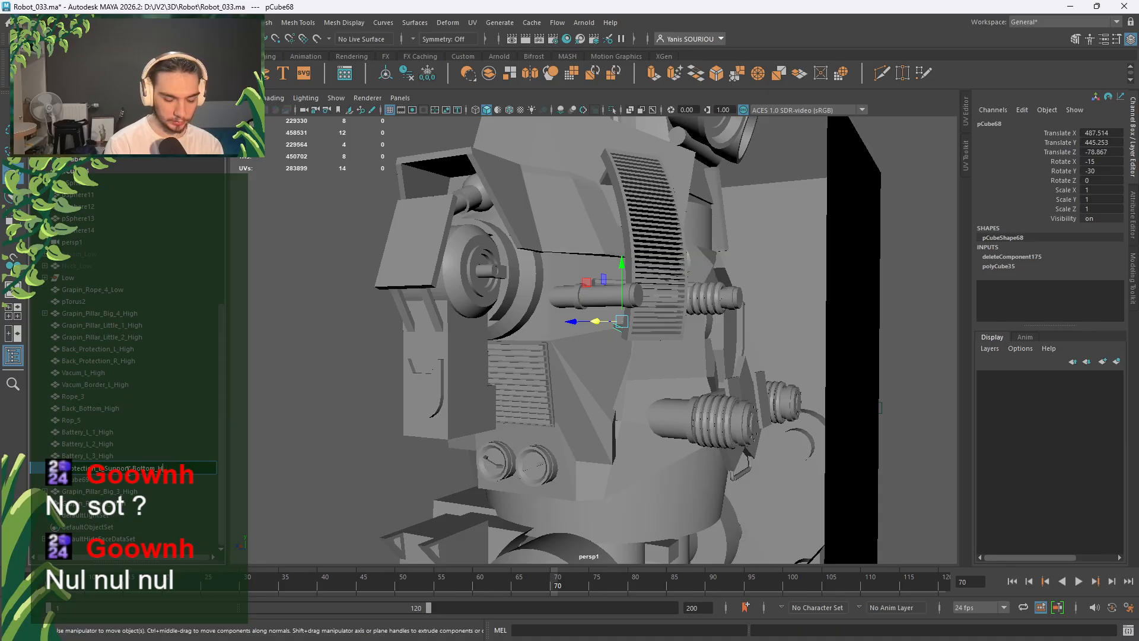
text(igh)
key(Return)
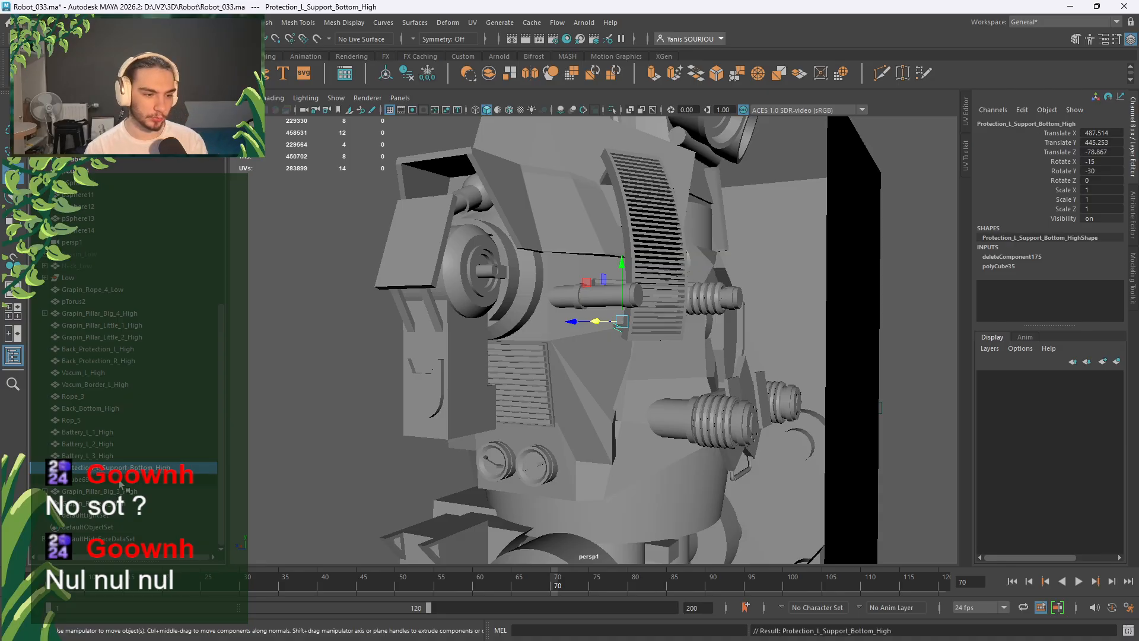
Rename pCube69, the support behind the upper end of the curved grille, as Protection_L_Support_Top_High by reusing the bottom support's name.
click(124, 481)
click(144, 468)
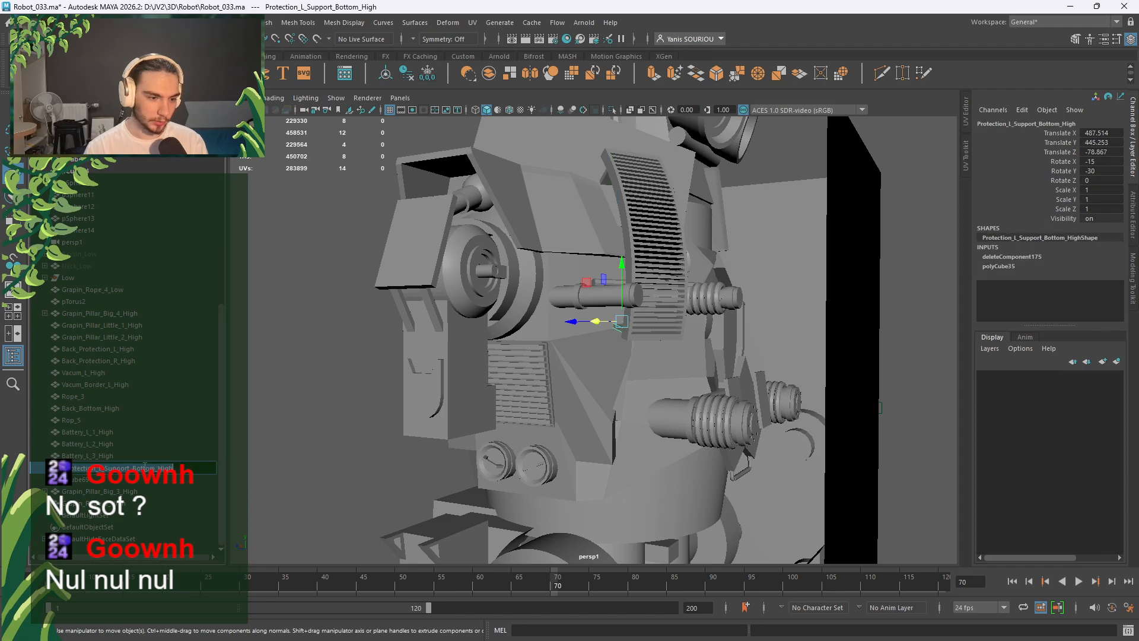
double_click(129, 481)
text(Protection_L_Support_Bottom_High)
double_click(155, 482)
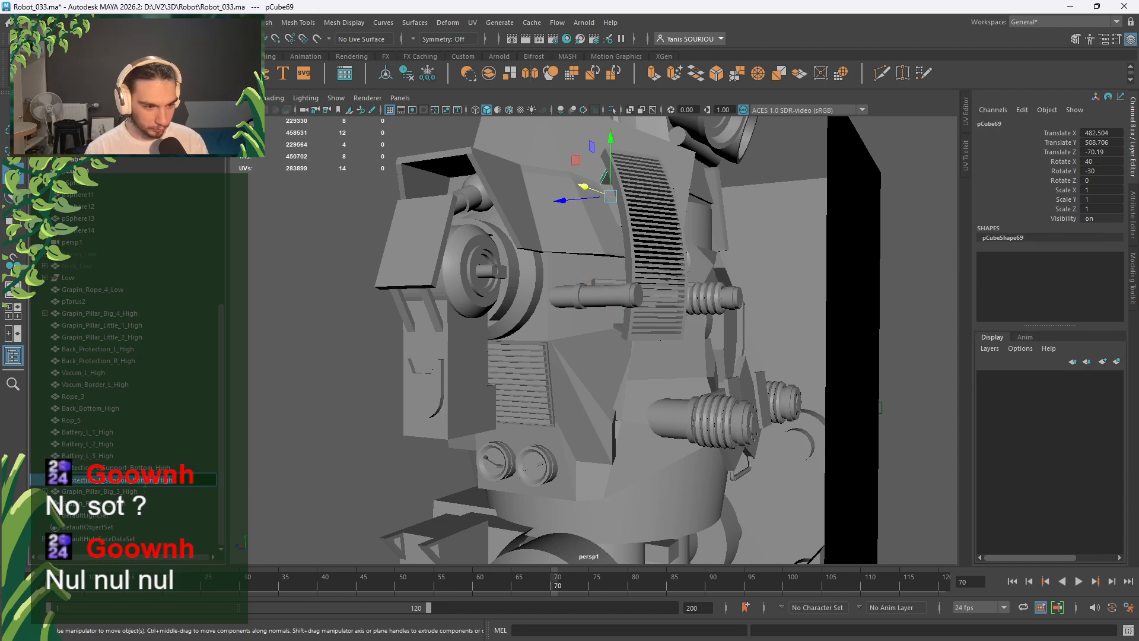
click(156, 482)
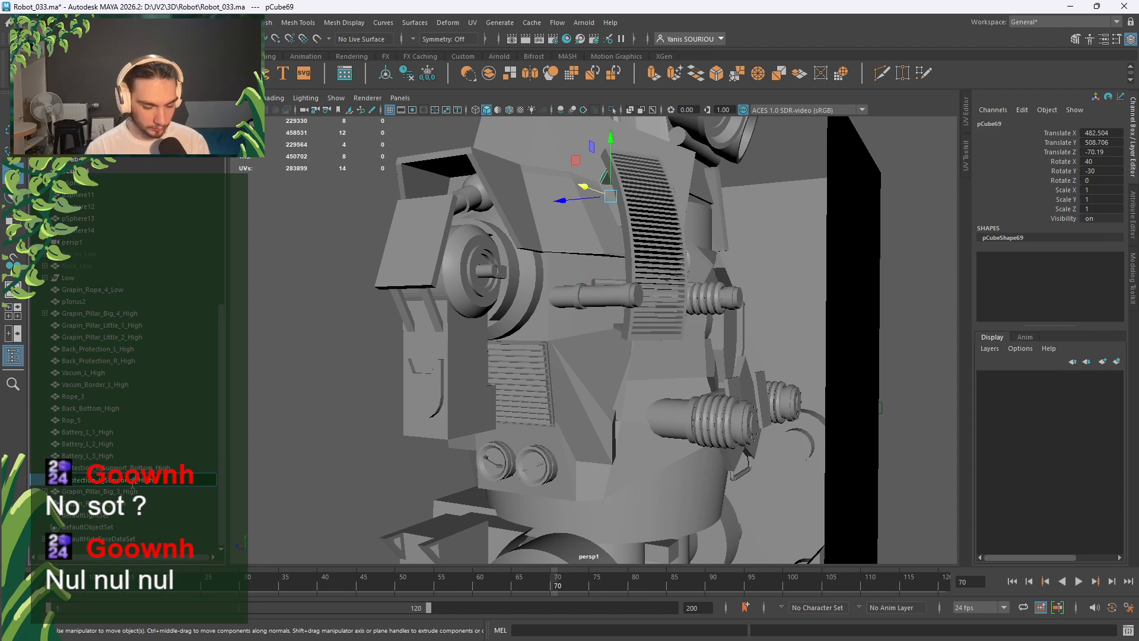
key(Return)
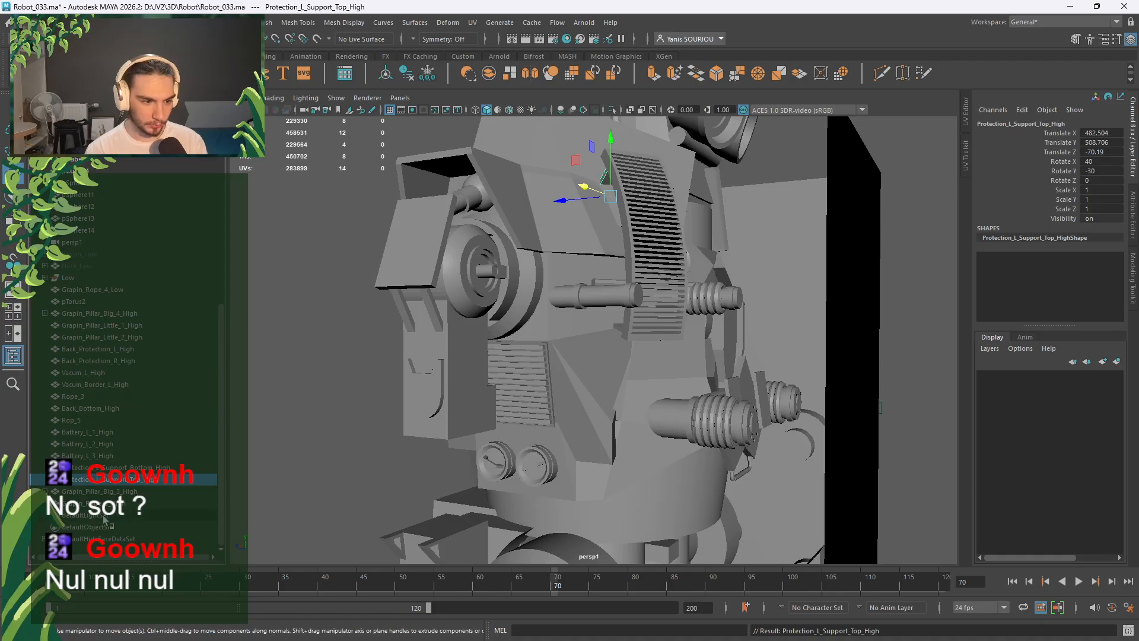
Delete pTorus2, the extra ring around the large ribbed pillar.
click(119, 302)
scroll(597, 451, up, 2)
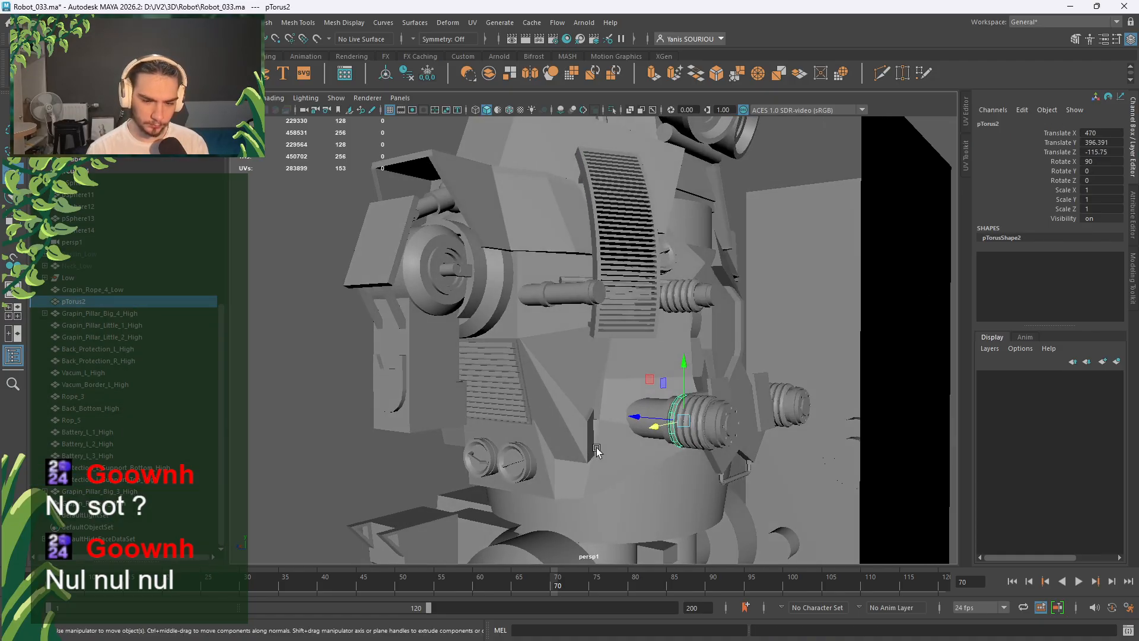
key(f)
key(Delete)
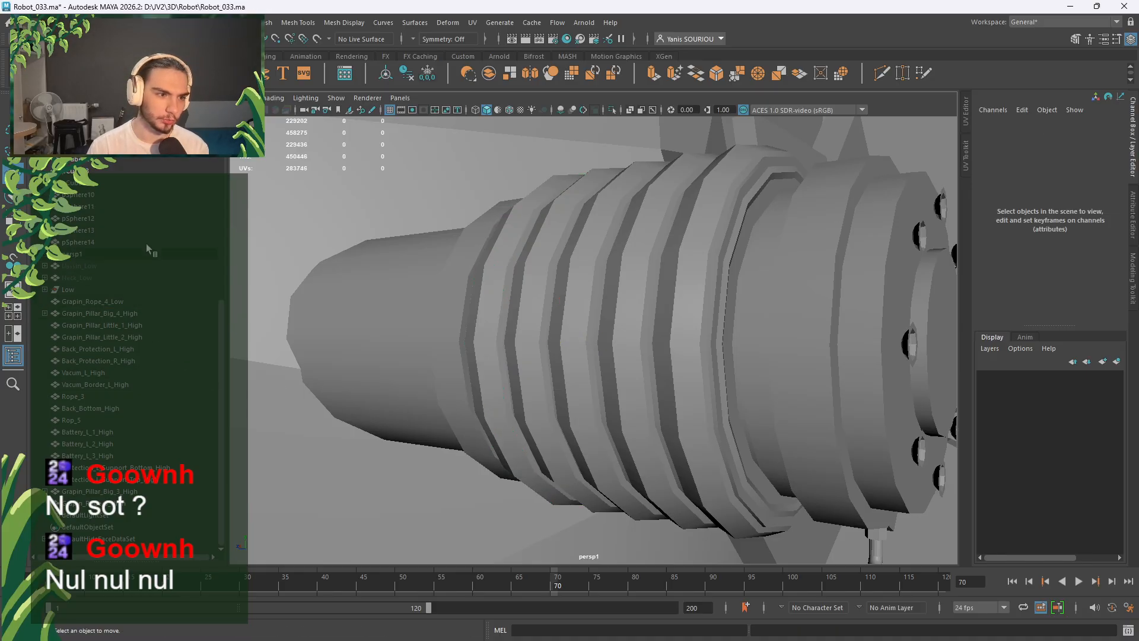
Examine the unnamed sphere meshes from pSphere14 upward and pCube34 to identify where they sit on the robot.
scroll(146, 243, up, 3)
click(95, 336)
key(f)
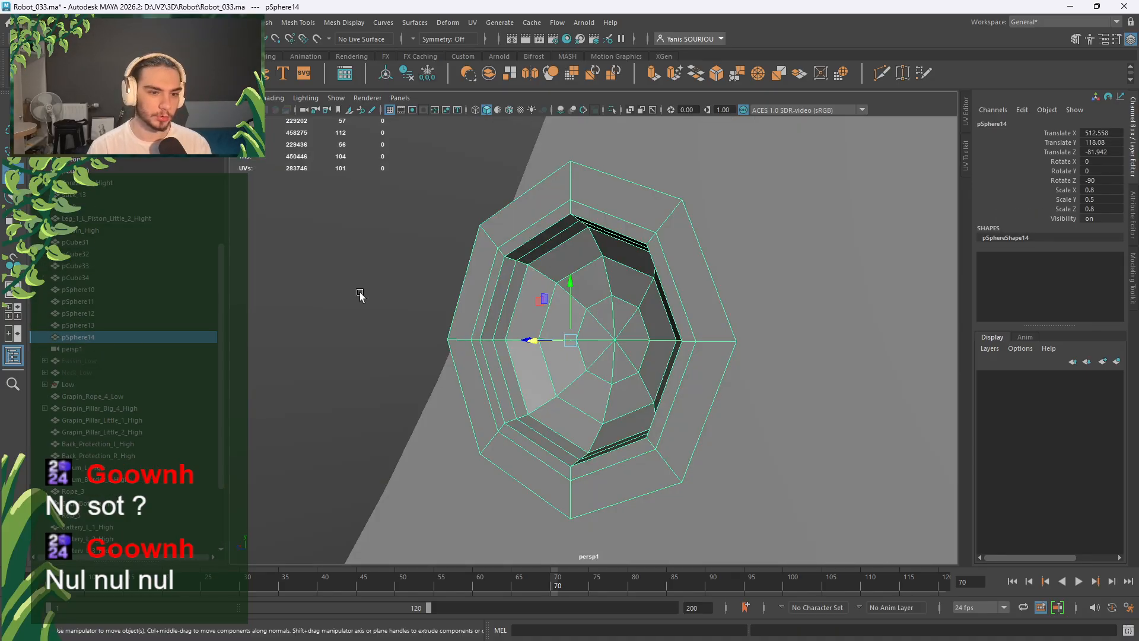
scroll(425, 312, down, 12)
alt+drag(425, 314, 253, 347)
scroll(546, 367, down, 5)
click(148, 327)
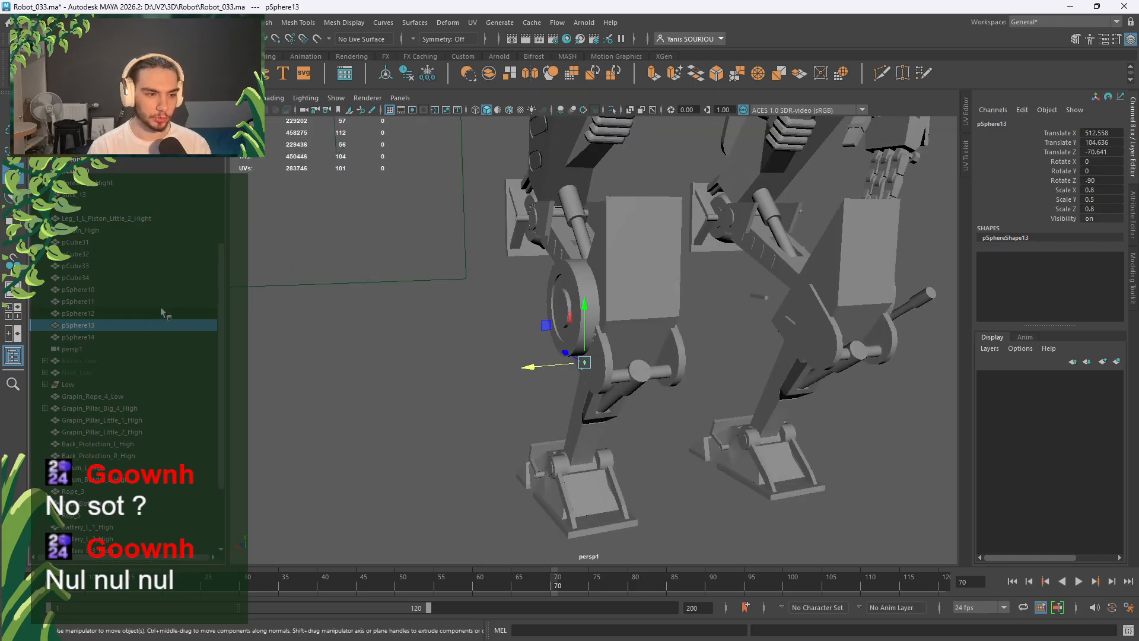
click(160, 308)
alt+middle_drag(380, 318, 337, 385)
click(173, 293)
click(176, 277)
scroll(502, 340, down, 5)
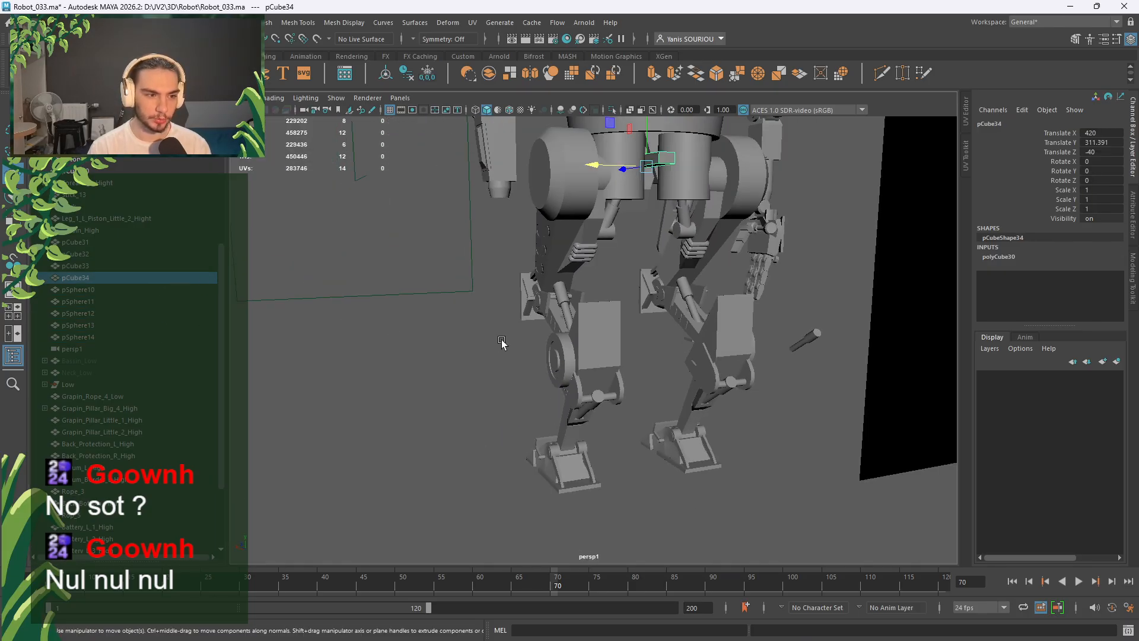
scroll(509, 332, down, 5)
alt+middle_drag(593, 300, 526, 424)
mouse_move(527, 425)
alt+mouse_down()
mouse_move(606, 441)
mouse_move(675, 431)
mouse_move(504, 423)
alt+mouse_up()
scroll(676, 432, up, 5)
scroll(542, 427, up, 4)
Rename pCube33, the angular frame between the two large ribbed pillars, as Back_Protection.
click(133, 265)
key(f)
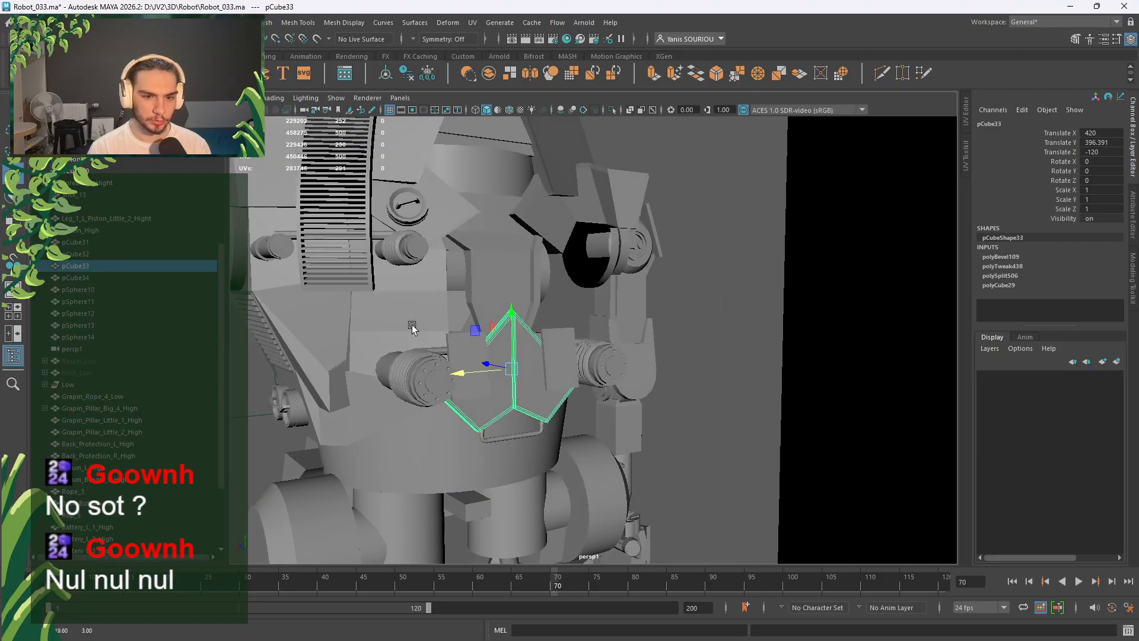
double_click(112, 265)
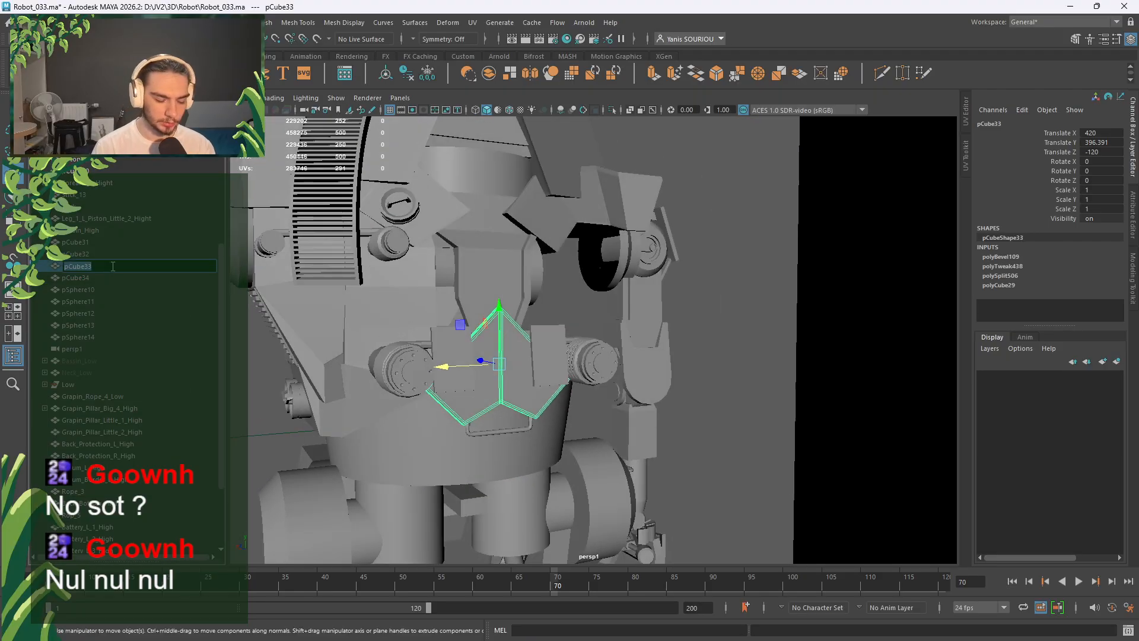
text(Back)
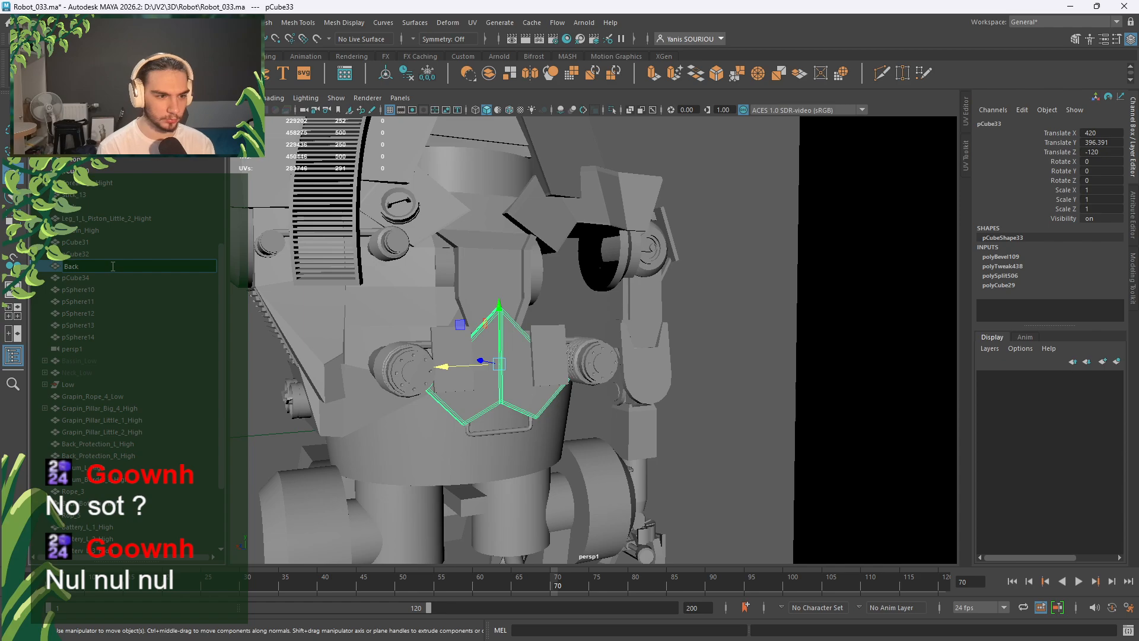
text(_)
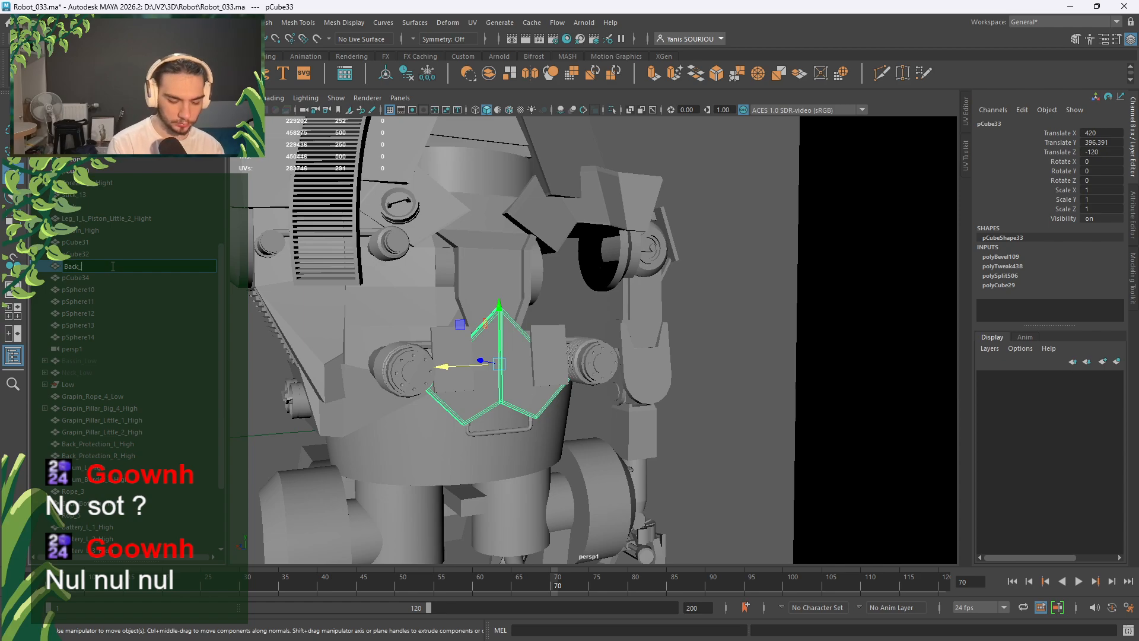
text(Protection_)
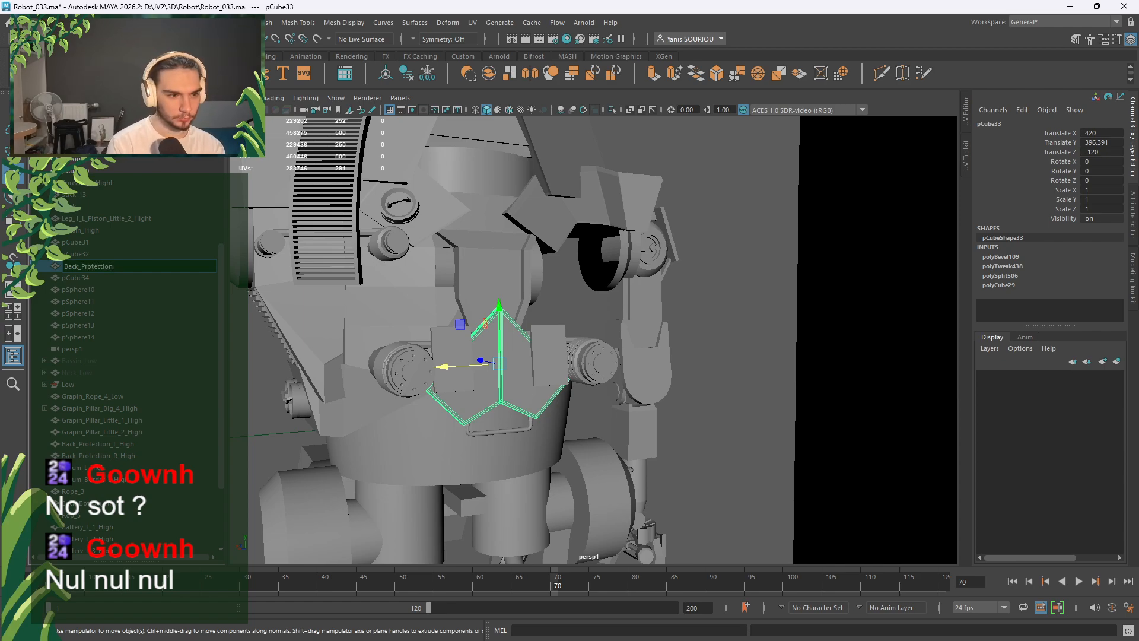
key(Return)
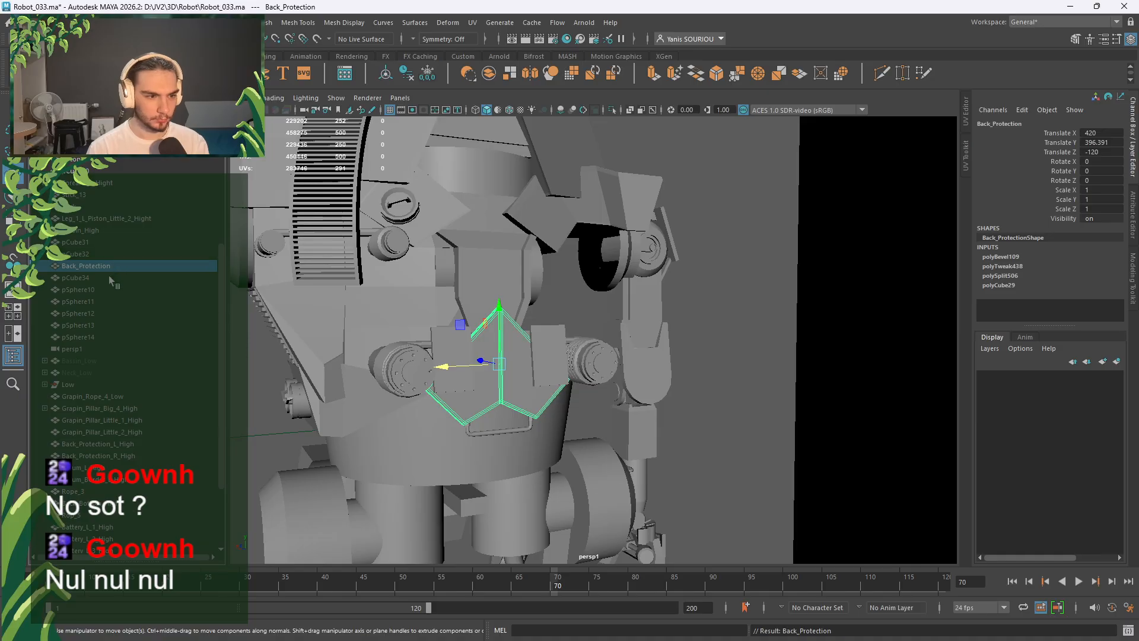
Add the _High suffix to the Back_Protection mesh's name.
double_click(127, 267)
key(End)
text(_)
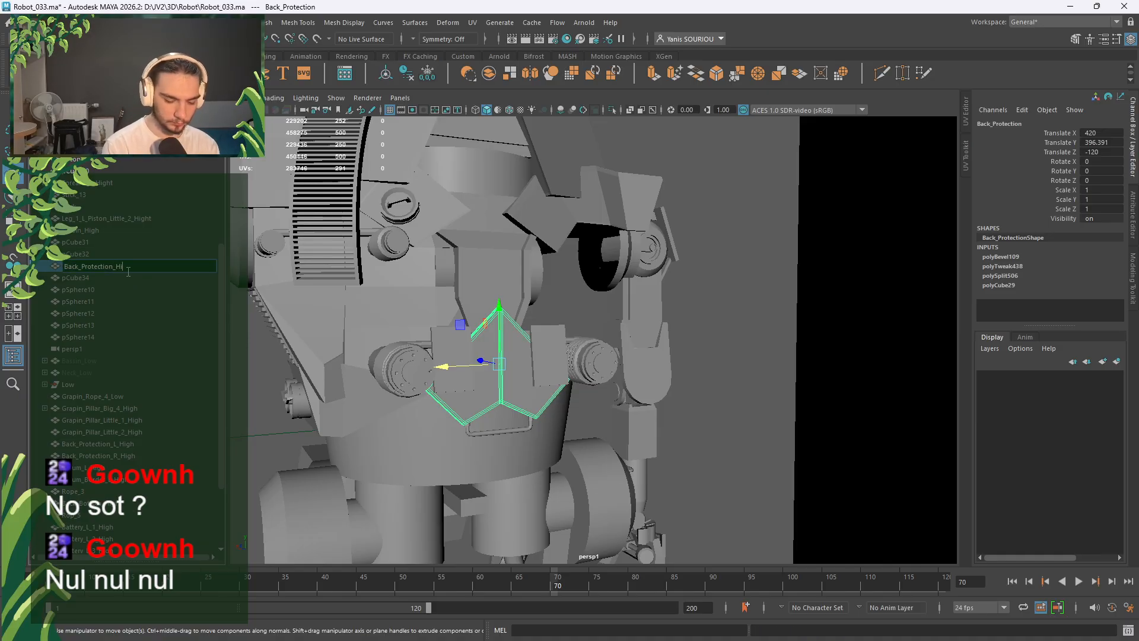
text(High)
key(Return)
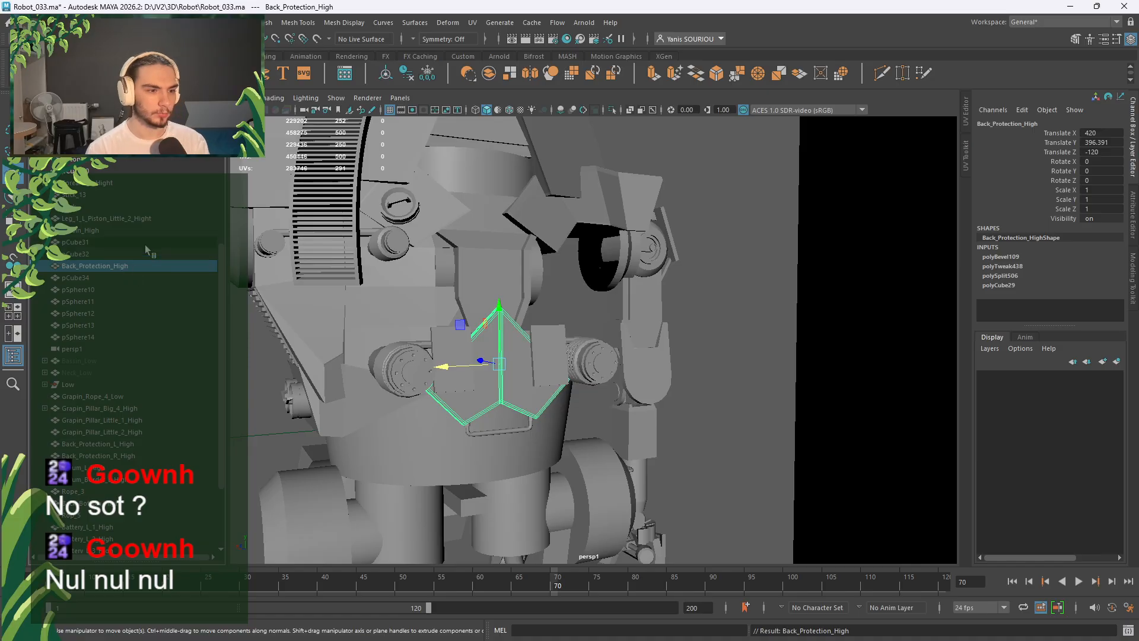
Examine pCube31, Back_Protection_L_Hight and Leg_1_R_Piston_Little_2_Hight to locate them on the robot.
click(137, 251)
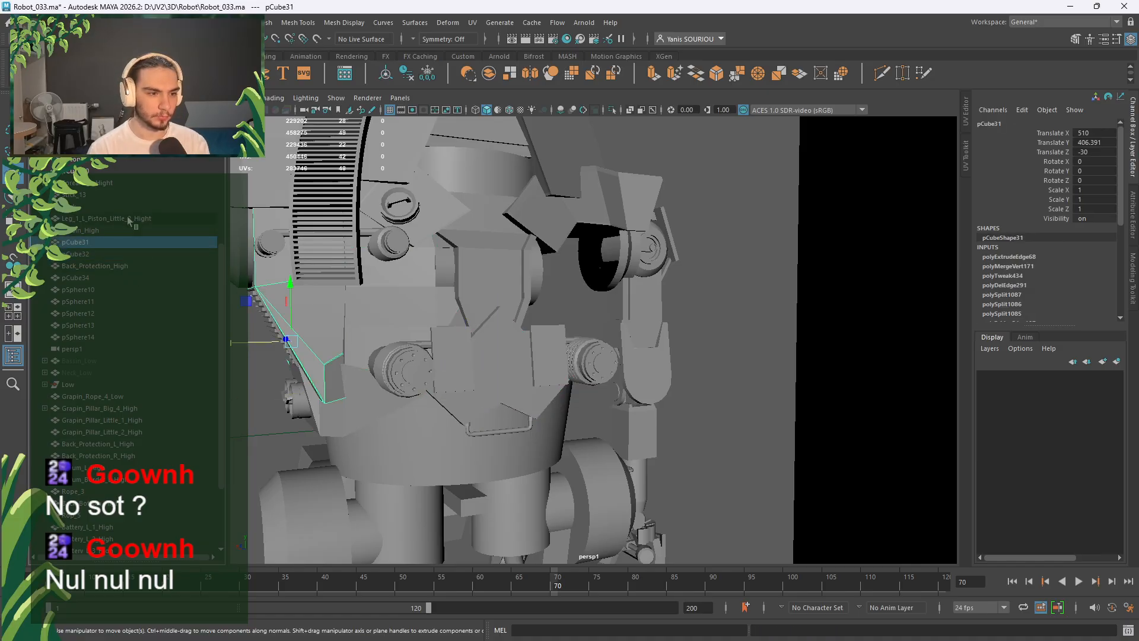
click(158, 208)
scroll(126, 192, up, 3)
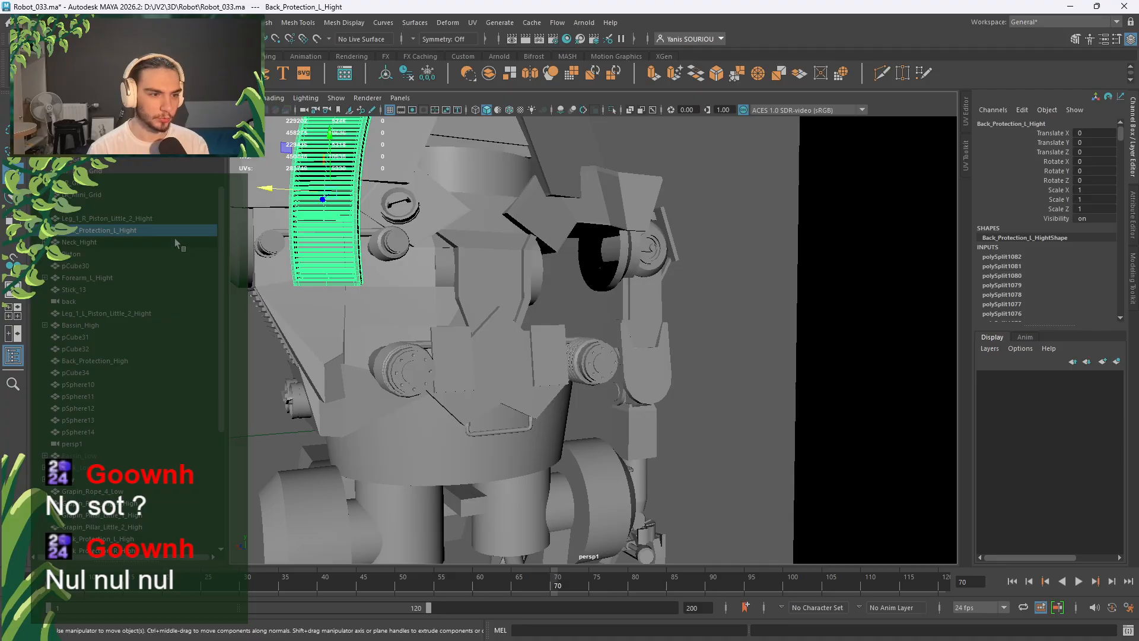
click(141, 219)
key(f)
scroll(510, 282, down, 6)
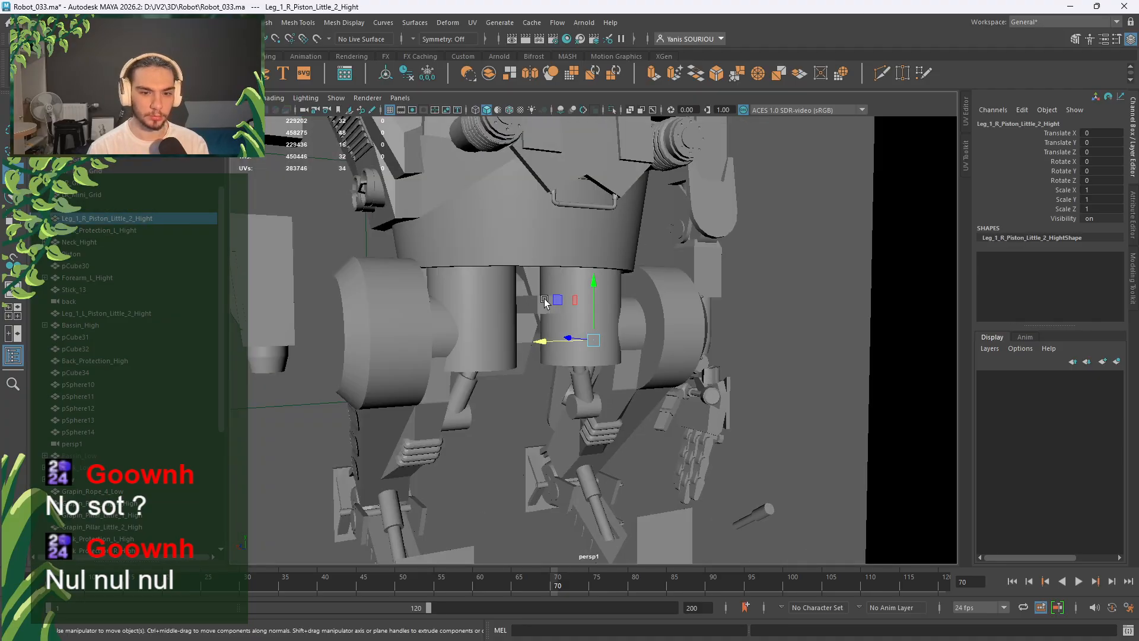
Examine the side hull plates pCube32 and pCube31 around the robot's waist from the front, side and back.
alt+drag(543, 297, 496, 264)
scroll(774, 312, down, 4)
click(773, 274)
scroll(497, 263, up, 4)
alt+middle_drag(496, 263, 646, 352)
mouse_move(646, 351)
alt+mouse_down()
mouse_move(621, 354)
mouse_move(628, 369)
mouse_move(664, 361)
alt+mouse_up()
alt+middle_drag(663, 361, 552, 346)
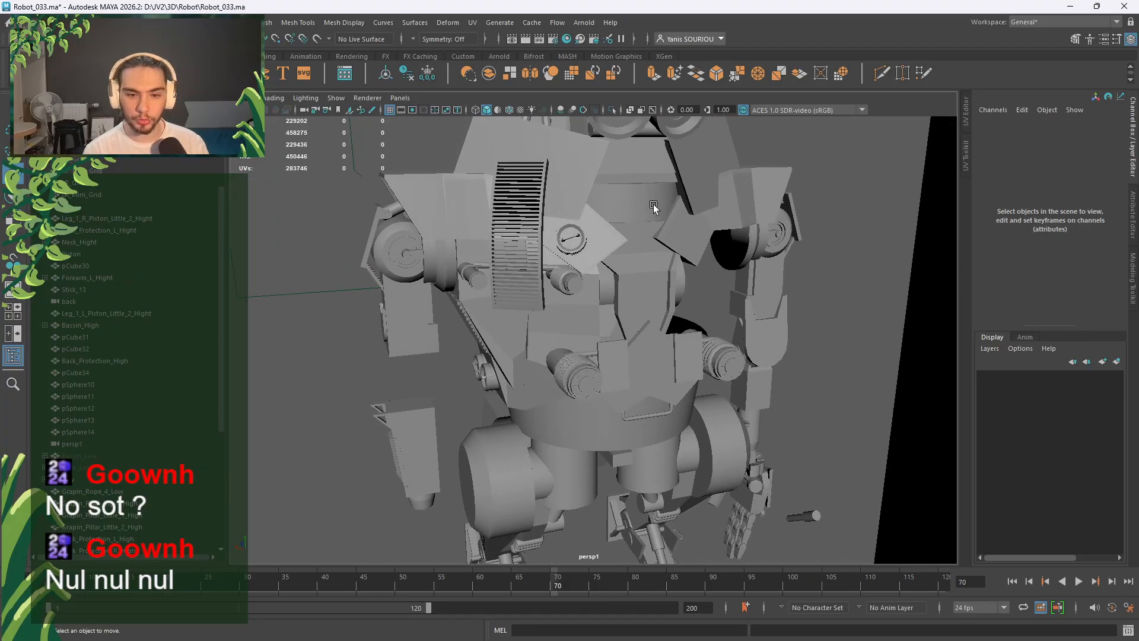
alt+drag(646, 342, 687, 317)
click(584, 311)
click(603, 322)
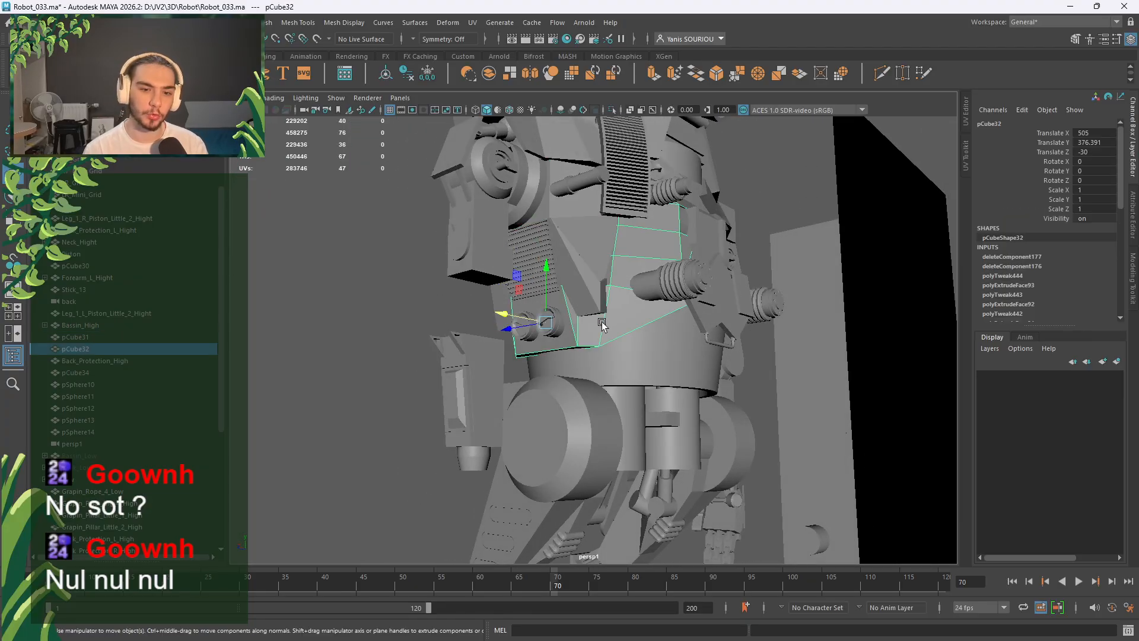
click(585, 276)
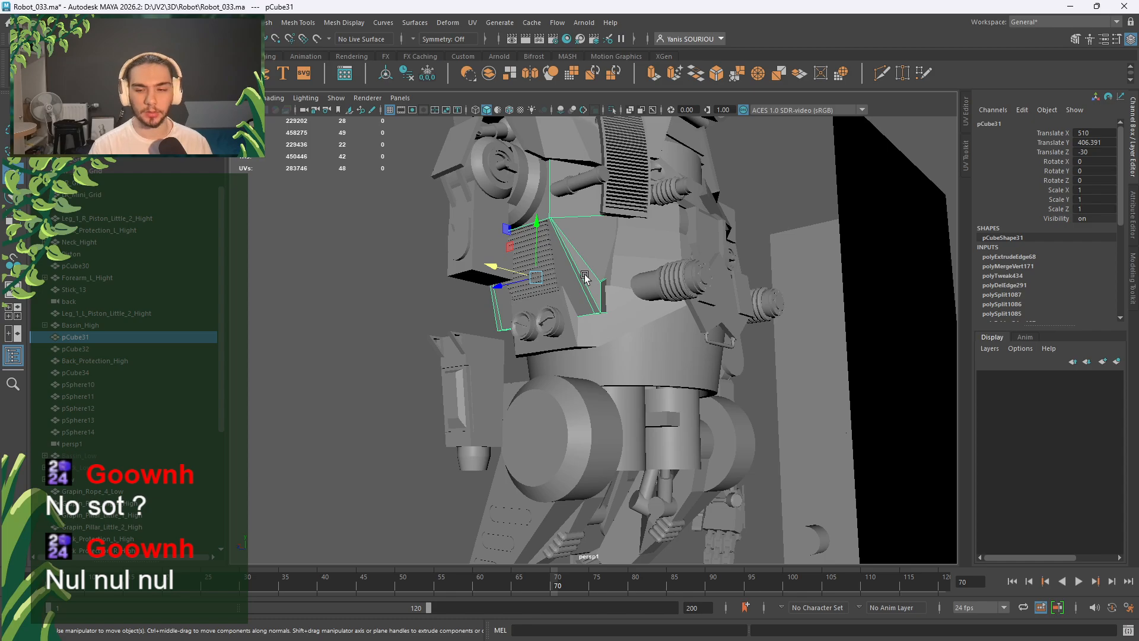
alt+drag(651, 343, 537, 338)
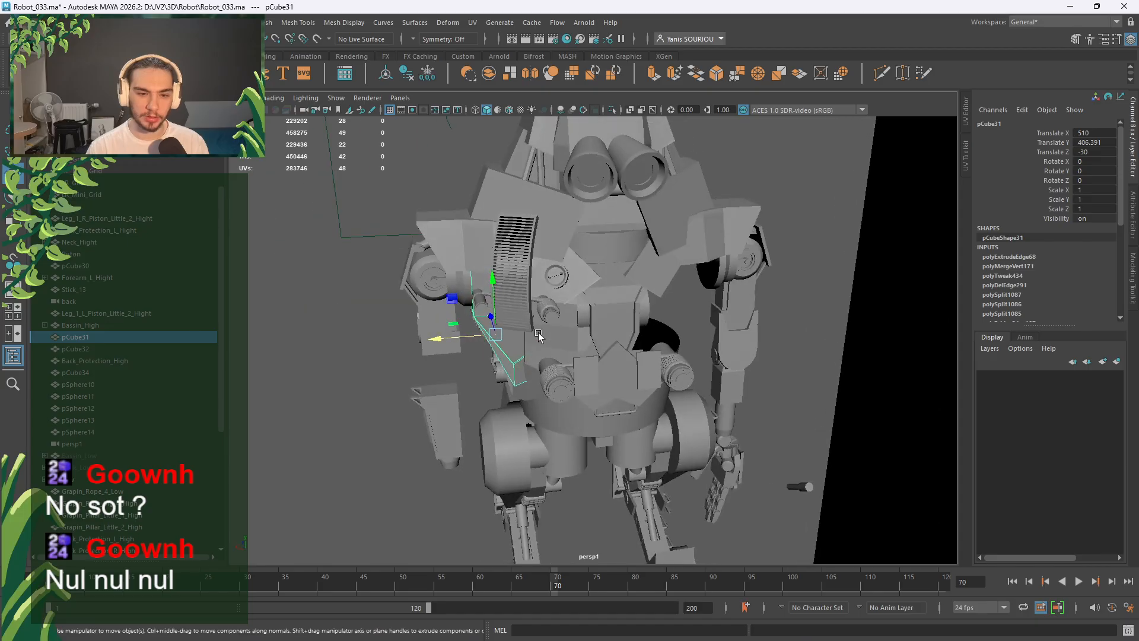
alt+drag(552, 297, 565, 324)
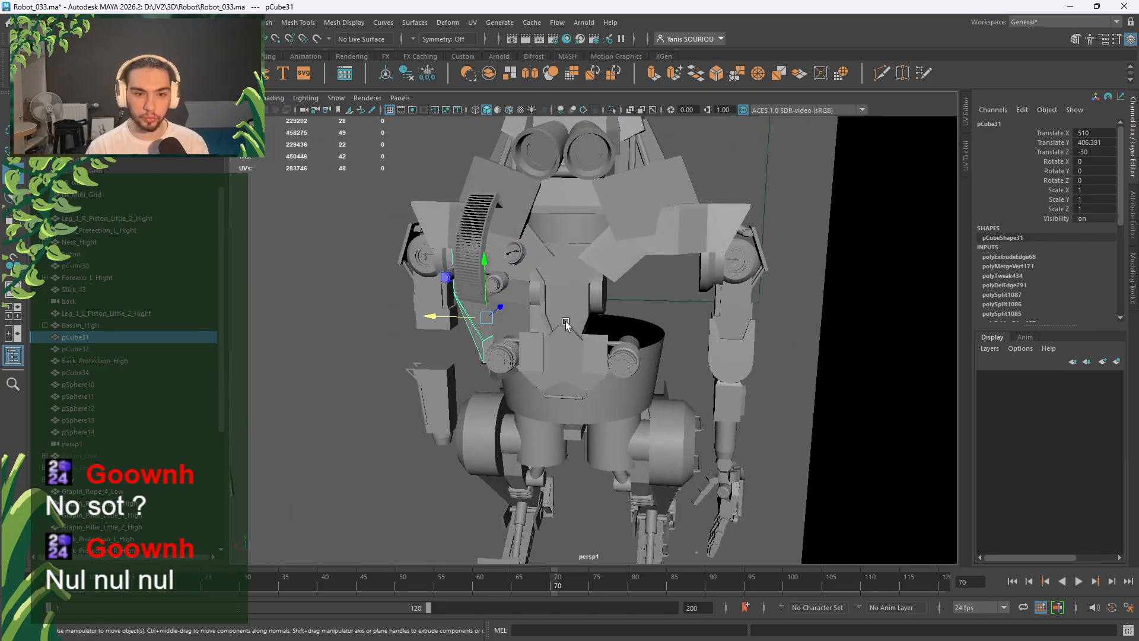
click(399, 207)
alt+drag(340, 230, 372, 219)
alt+right_drag(440, 283, 498, 302)
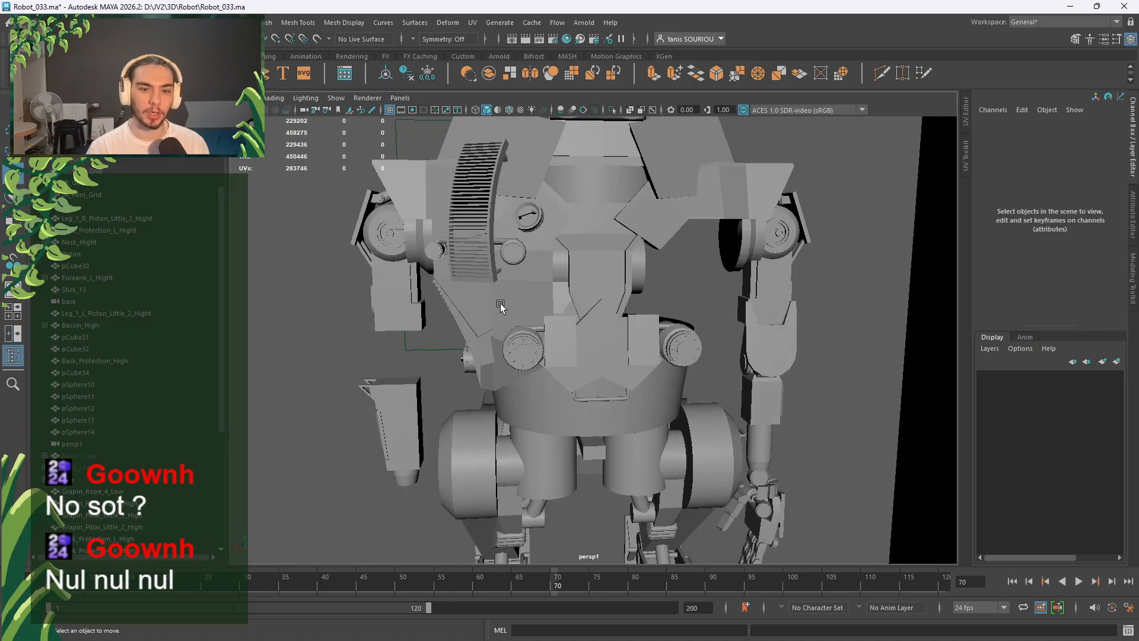
Inspect the robot's legs and knees, selecting the ribbed knee ring Knee_1_L_Decal_High to check its name.
alt+drag(377, 304, 438, 295)
alt+drag(523, 395, 635, 468)
alt+middle_drag(636, 469, 681, 312)
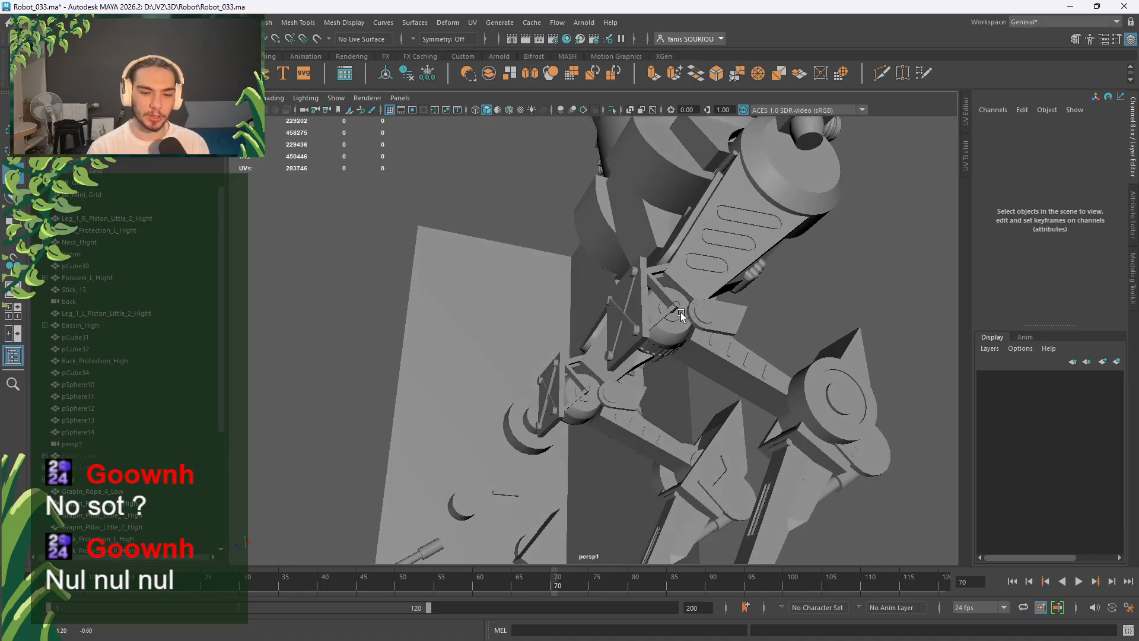
alt+right_drag(681, 312, 696, 310)
alt+drag(696, 310, 493, 261)
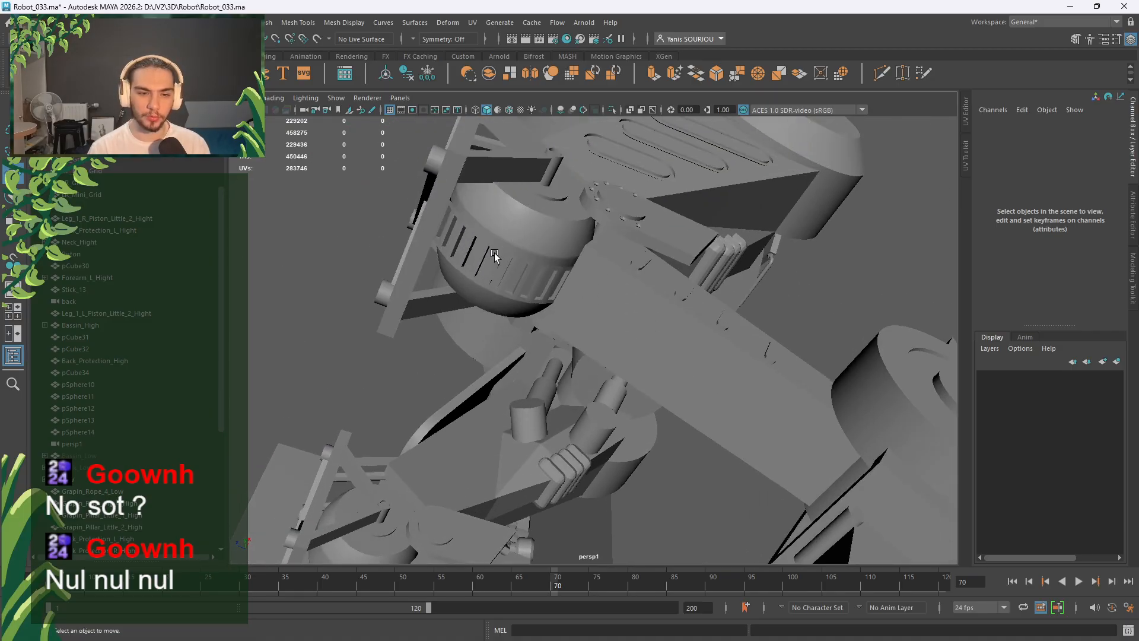
click(492, 263)
scroll(492, 263, down, 5)
alt+drag(602, 261, 599, 277)
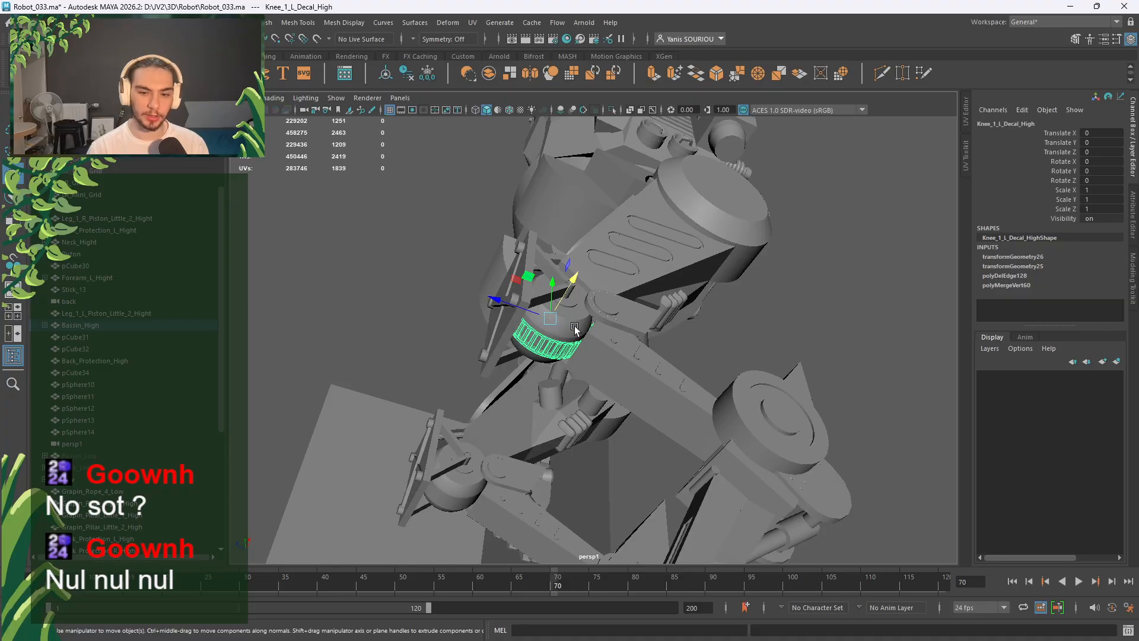
alt+drag(575, 329, 598, 376)
alt+middle_drag(598, 376, 646, 290)
alt+drag(647, 289, 600, 392)
alt+middle_drag(601, 392, 617, 237)
alt+middle_drag(584, 124, 570, 245)
alt+drag(570, 244, 572, 248)
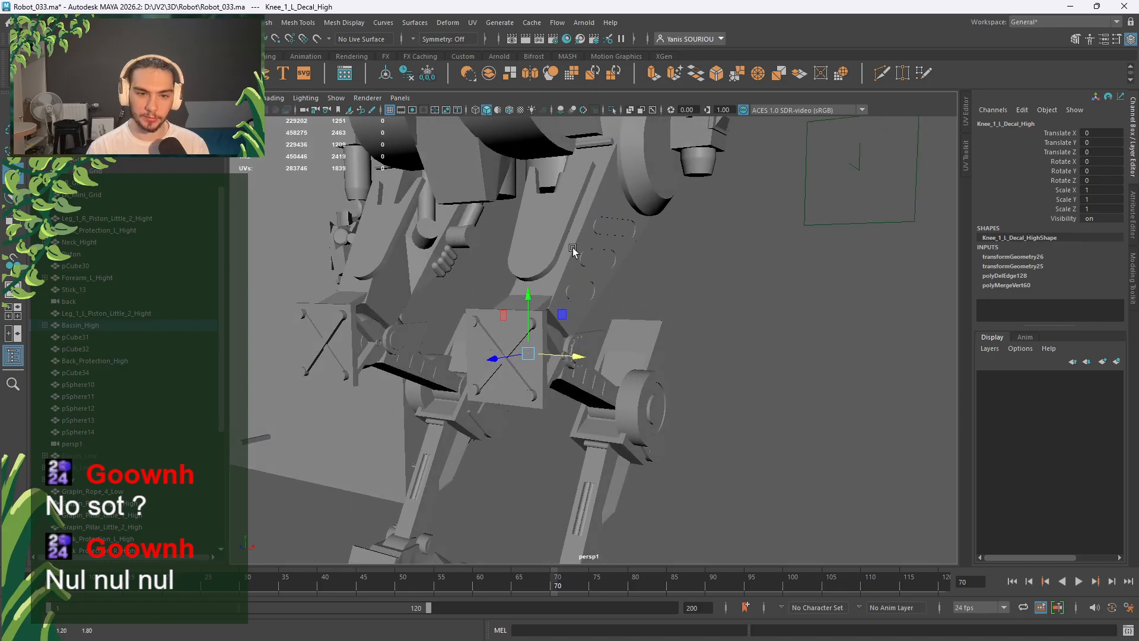
Inspect the robot's torso, shoulders, waist basin and hips from several sides.
alt+middle_drag(573, 237, 567, 379)
mouse_move(567, 379)
alt+mouse_down()
mouse_move(595, 344)
mouse_move(572, 361)
alt+mouse_up()
alt+middle_drag(575, 296, 556, 368)
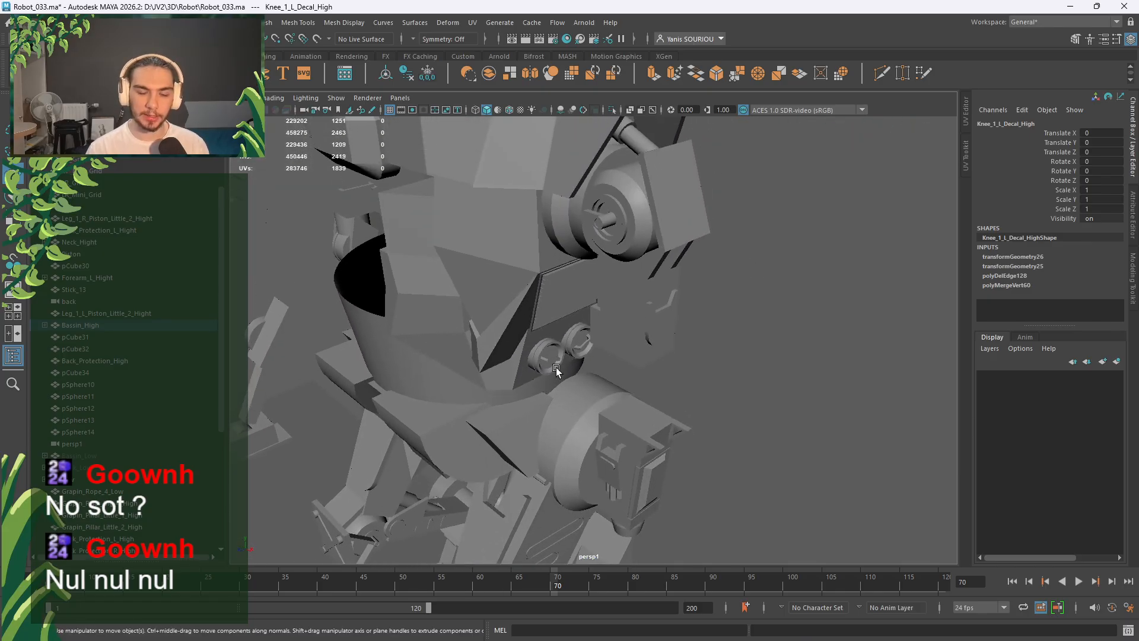
alt+drag(557, 368, 572, 330)
alt+middle_drag(623, 186, 609, 259)
alt+middle_drag(597, 458, 596, 423)
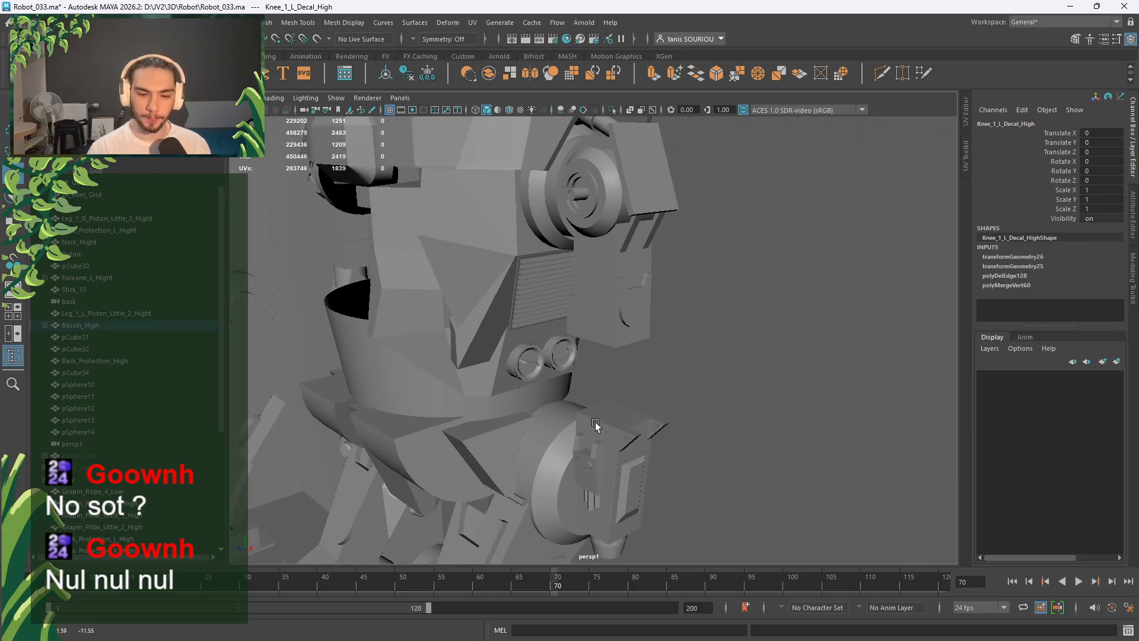
alt+drag(282, 264, 353, 281)
alt+middle_drag(353, 282, 546, 332)
alt+middle_drag(690, 297, 529, 367)
alt+drag(529, 367, 793, 339)
alt+middle_drag(792, 338, 555, 393)
alt+drag(555, 394, 515, 388)
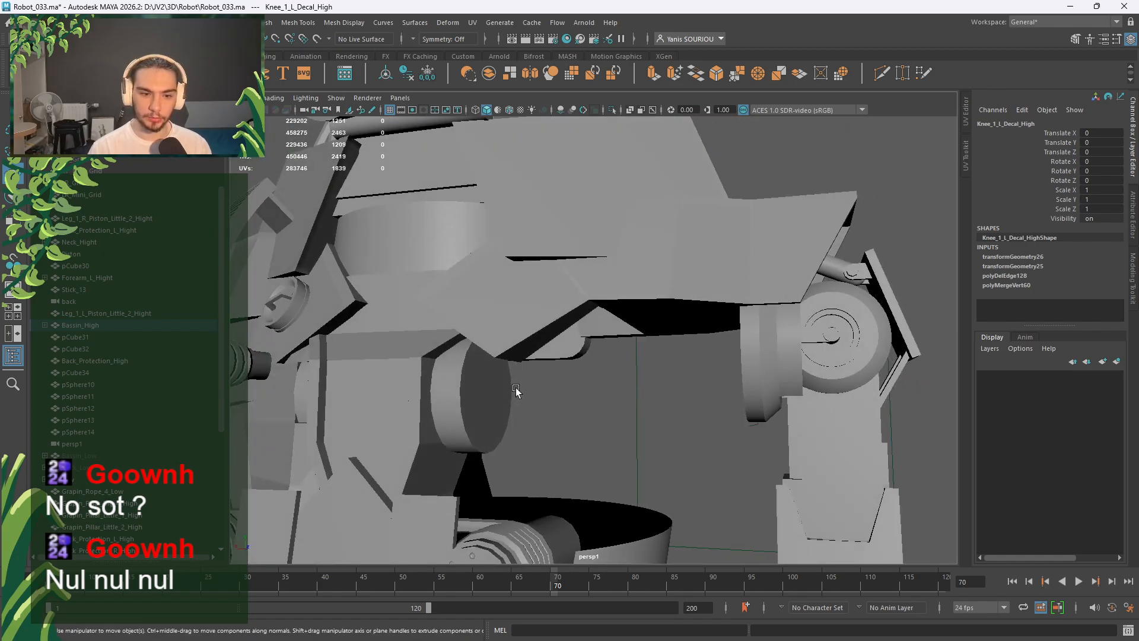
alt+drag(339, 389, 327, 254)
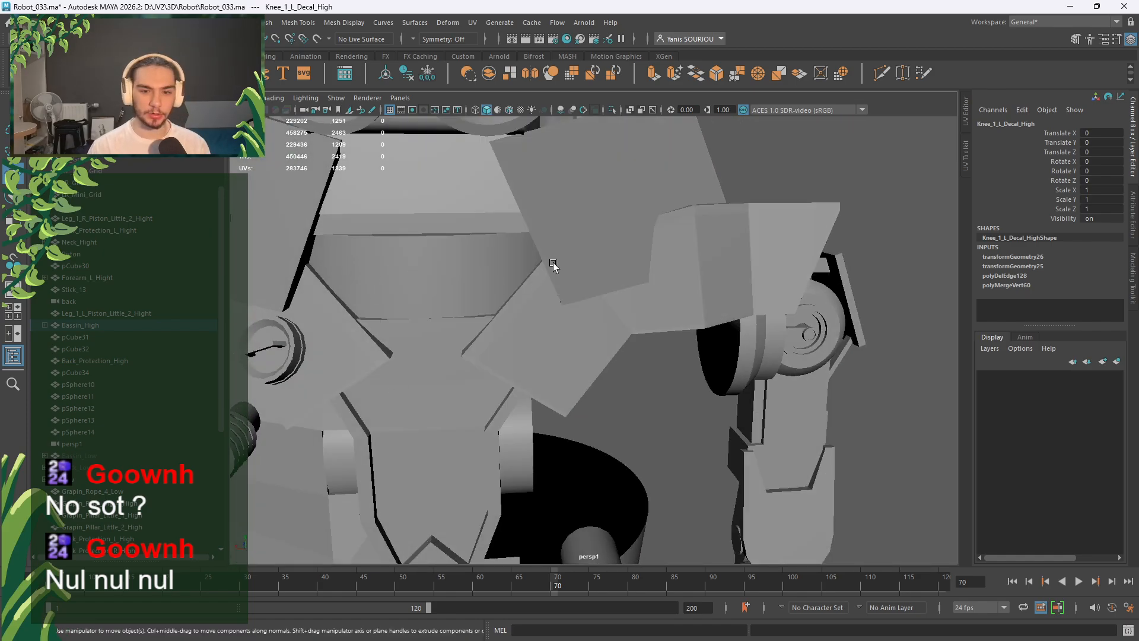
Select Neck_Hight to examine which upper-body parts hang under it, and clear the selection.
scroll(514, 287, down, 5)
click(519, 308)
scroll(521, 310, down, 5)
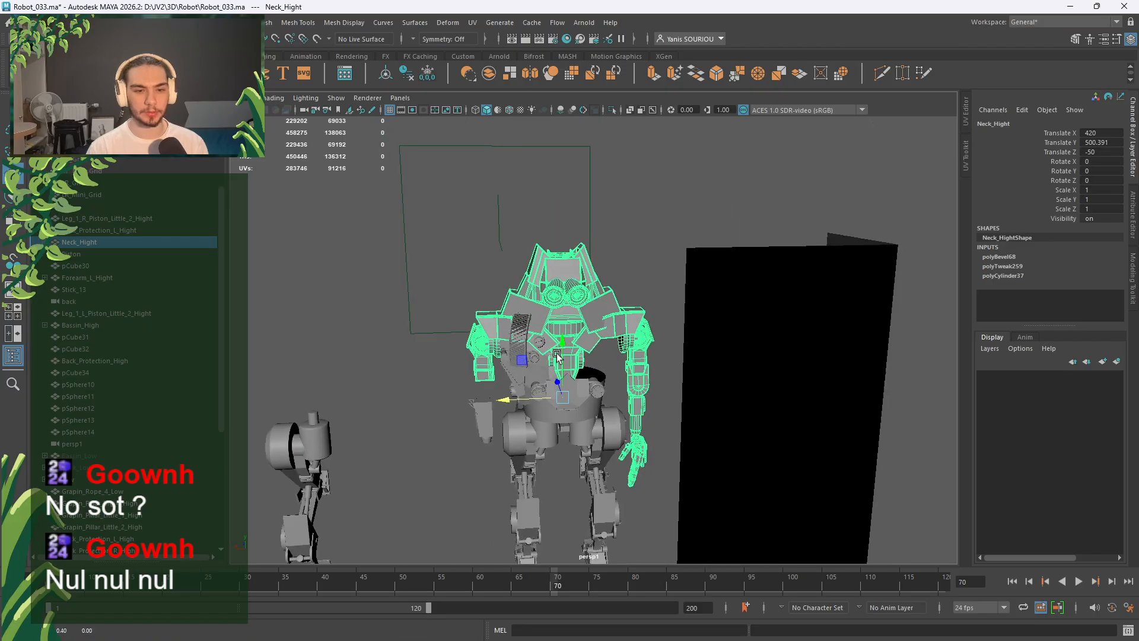
scroll(655, 344, up, 5)
mouse_move(522, 311)
alt+mouse_down()
mouse_move(719, 360)
mouse_move(525, 317)
alt+mouse_up()
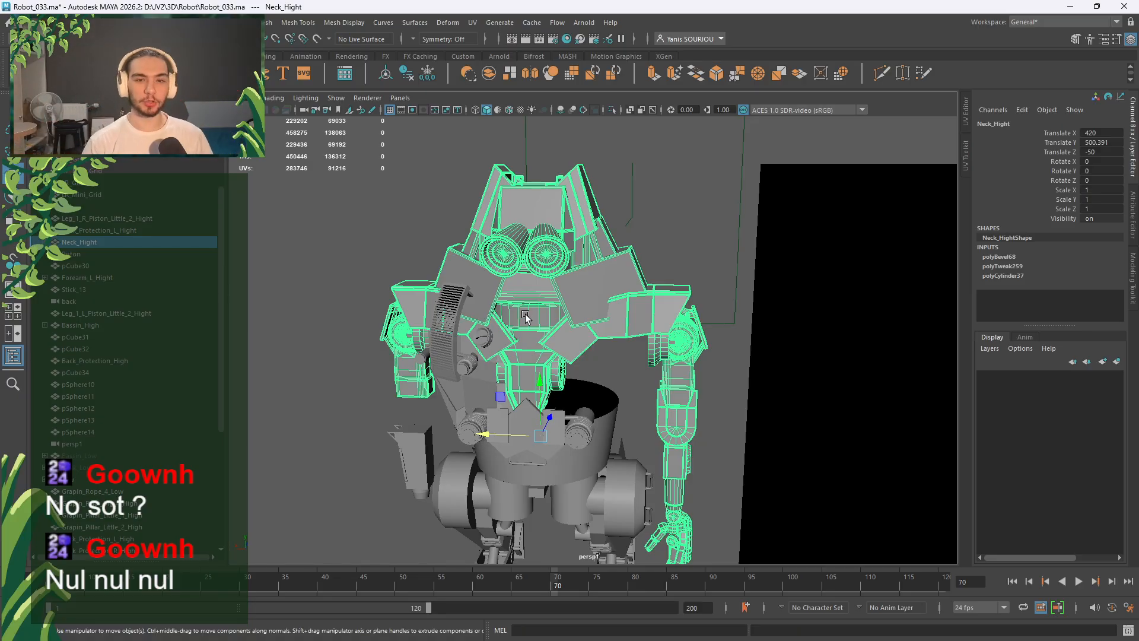
click(381, 270)
scroll(570, 285, down, 6)
alt+drag(571, 285, 388, 304)
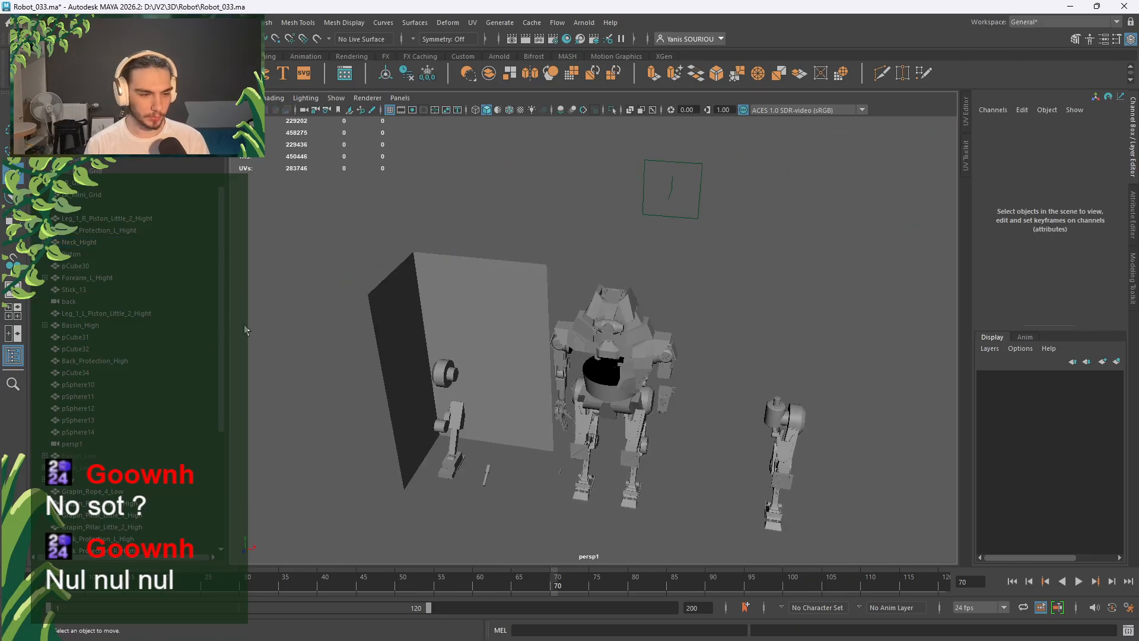
Save the scene as a new version named Robot_034.ma.
key(ctrl+shift+s)
click(346, 466)
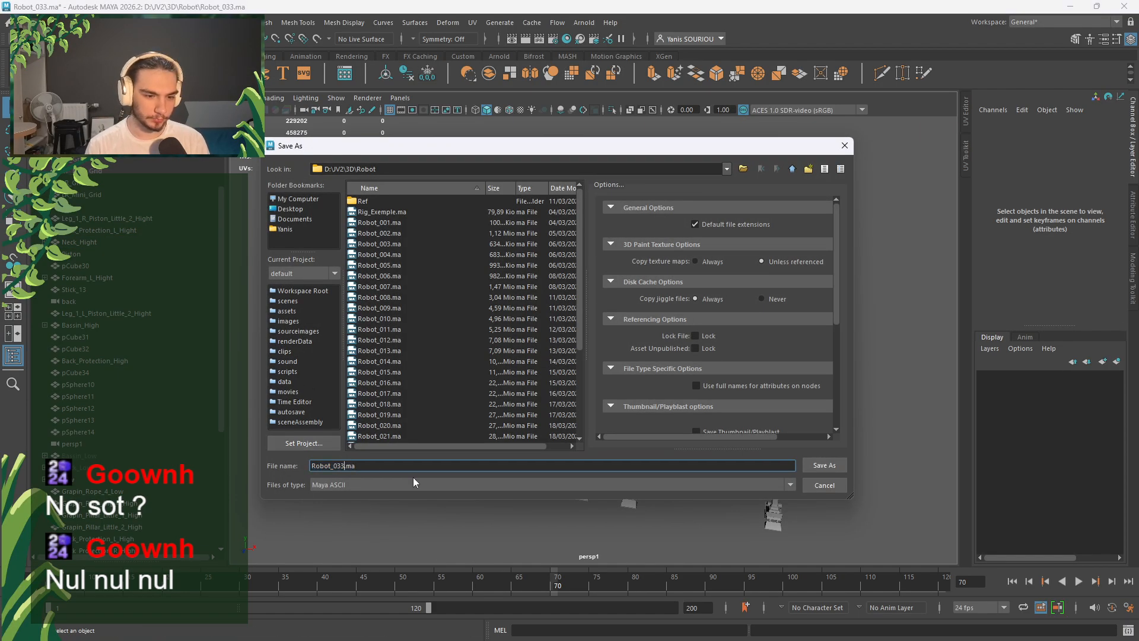
key(Return)
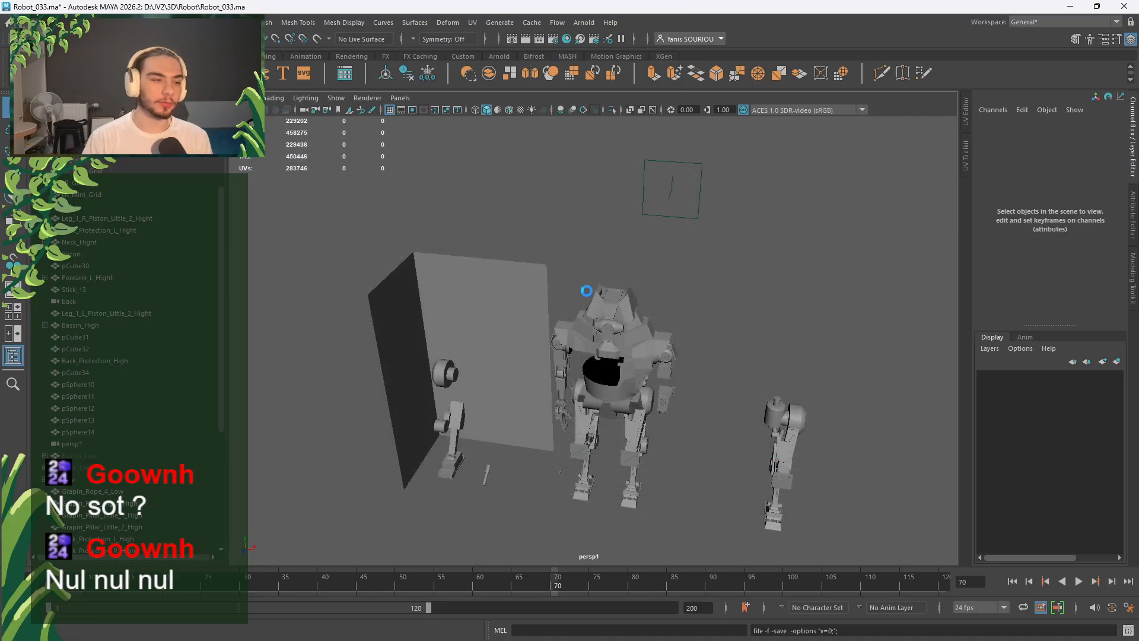
Review the whole robot from front and back, with the Neck_Hight hierarchy selected.
alt+drag(583, 307, 620, 278)
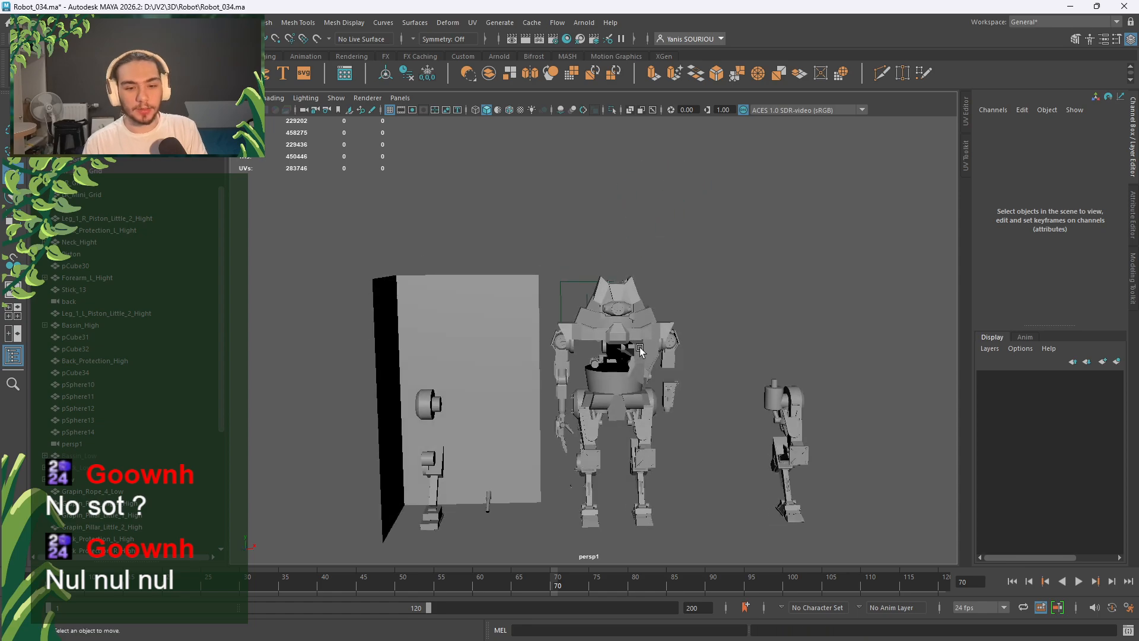
alt+middle_drag(620, 279, 622, 228)
alt+drag(622, 249, 454, 301)
scroll(555, 333, up, 4)
alt+drag(554, 333, 556, 207)
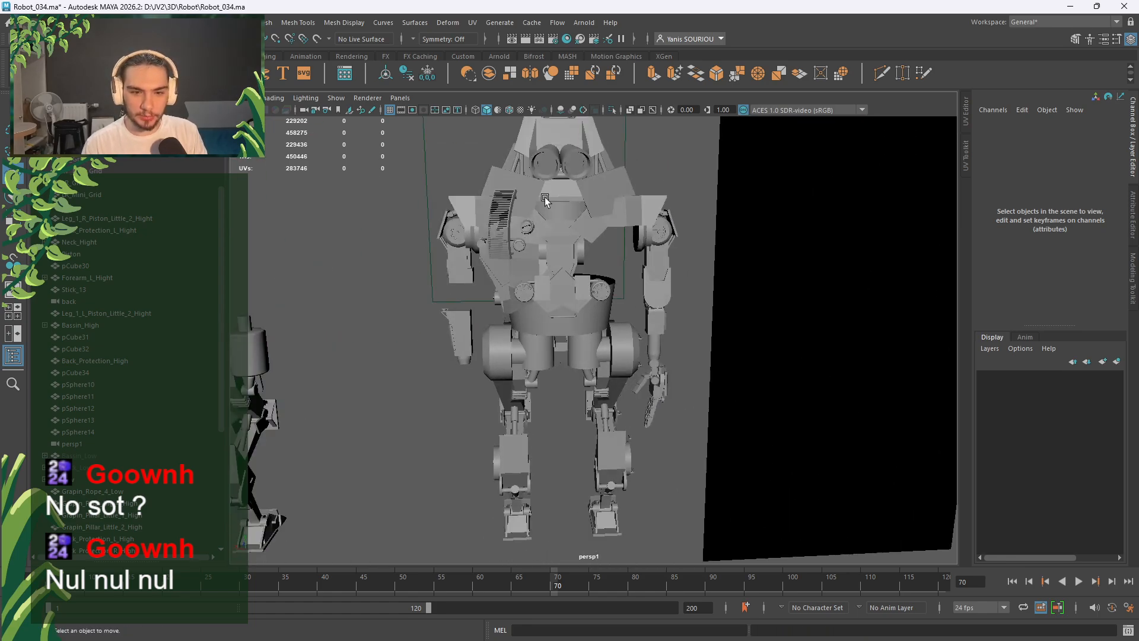
click(556, 207)
scroll(556, 207, down, 5)
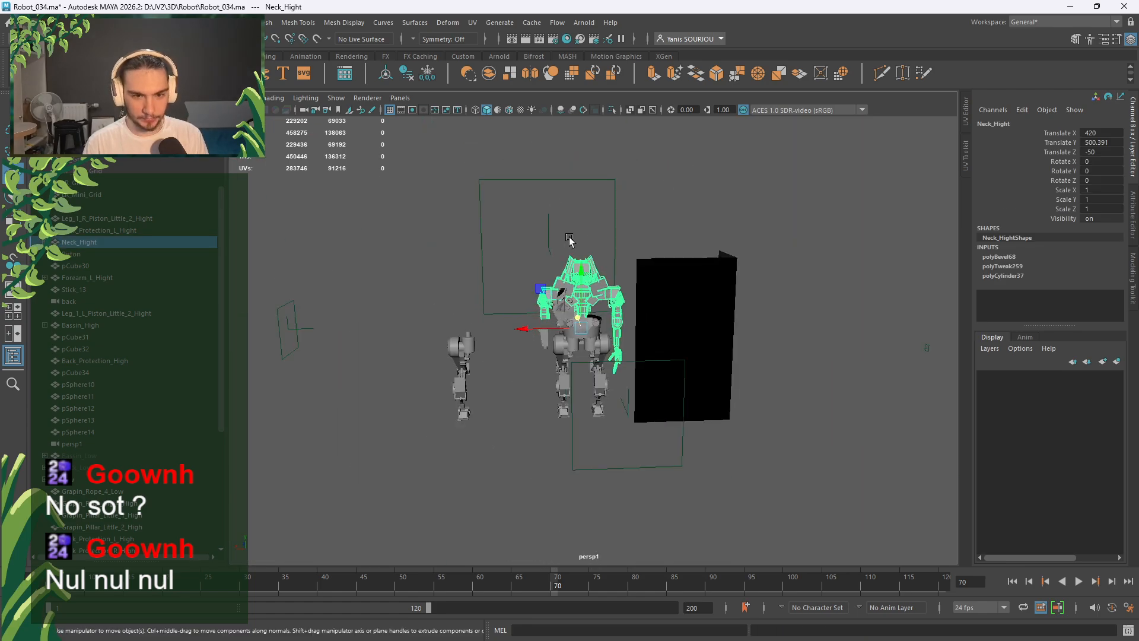
Select the high-poly robot's meshes without the flat wall panel, preview them smoothed, and return them to unsmoothed display.
alt+drag(596, 368, 700, 262)
alt+drag(572, 394, 789, 359)
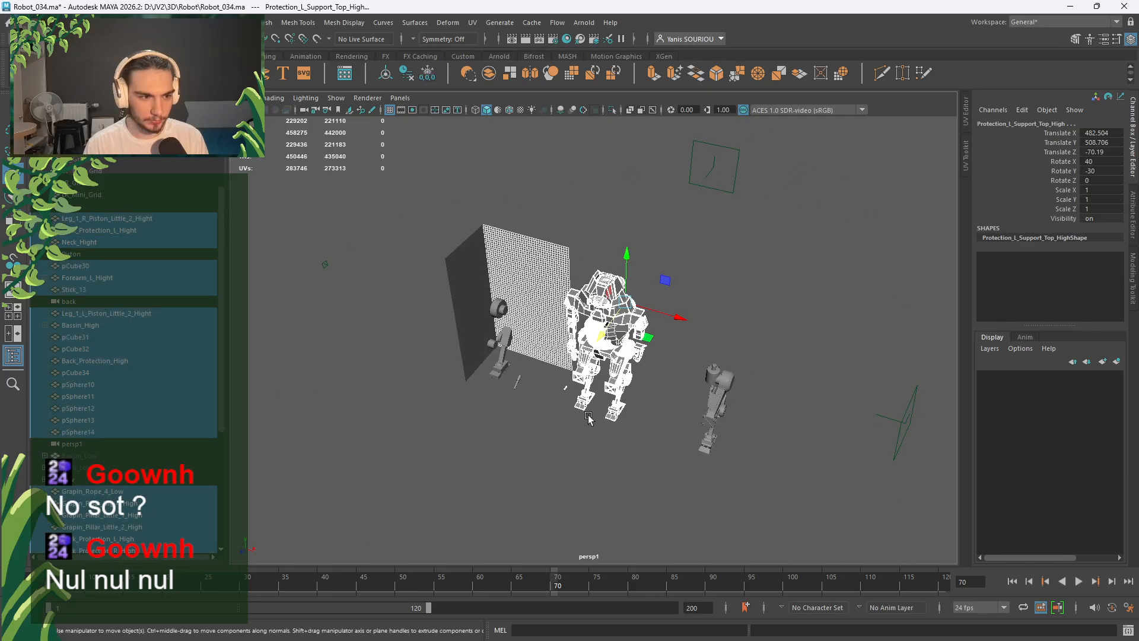
alt+drag(588, 418, 649, 382)
scroll(592, 446, up, 5)
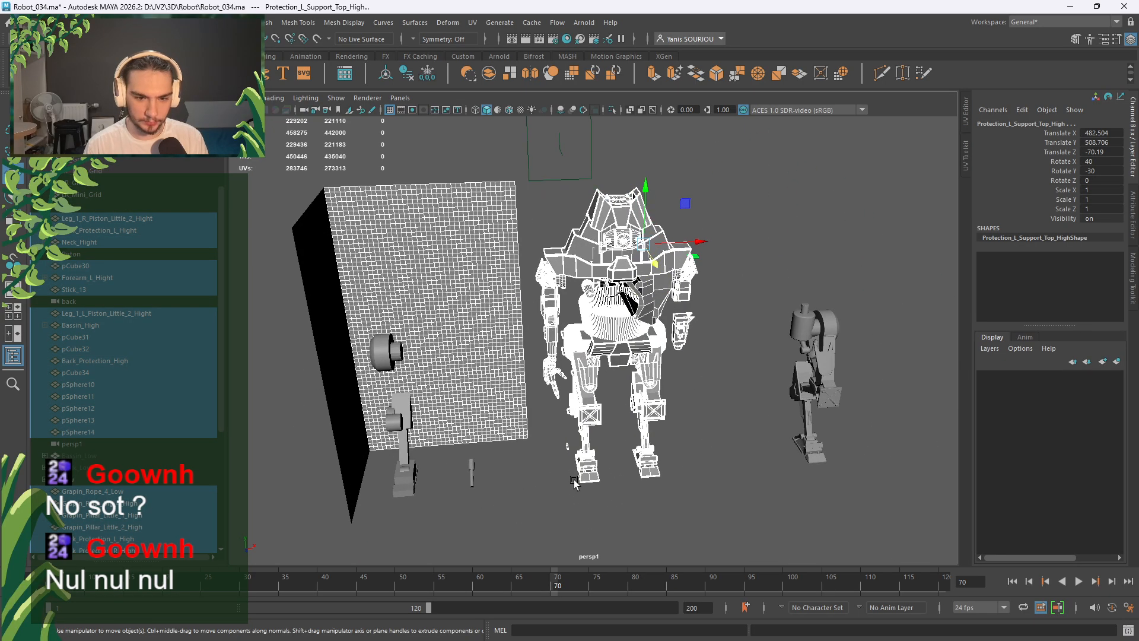
ctrl+click(568, 445)
ctrl+click(506, 397)
mouse_move(546, 453)
alt+mouse_down()
mouse_move(546, 476)
mouse_move(522, 437)
mouse_move(531, 451)
alt+mouse_up()
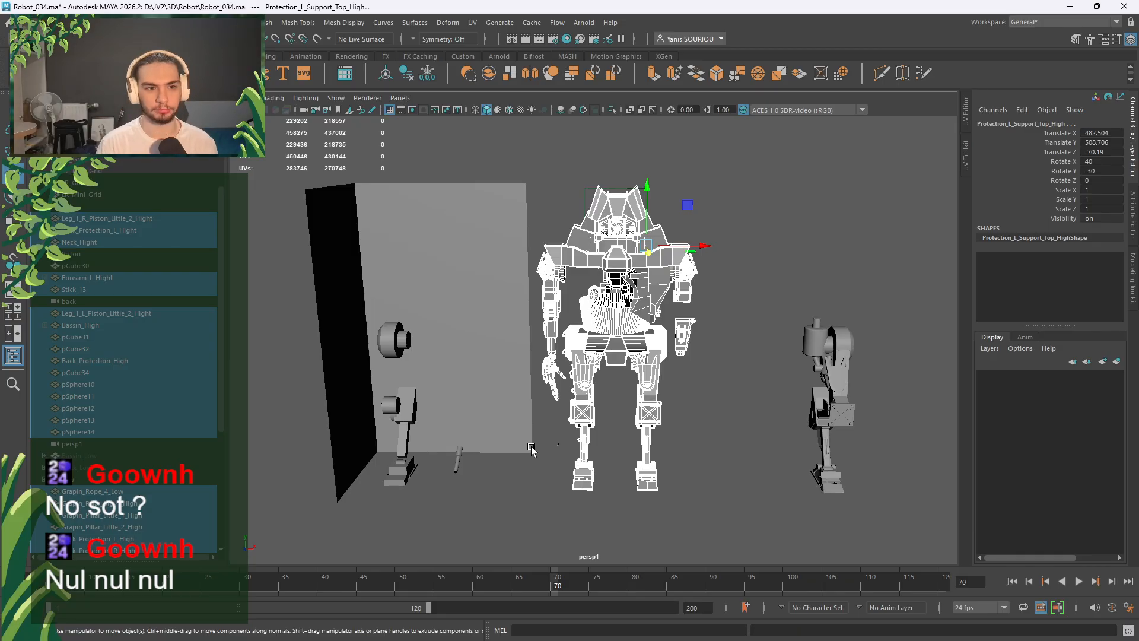
key(3)
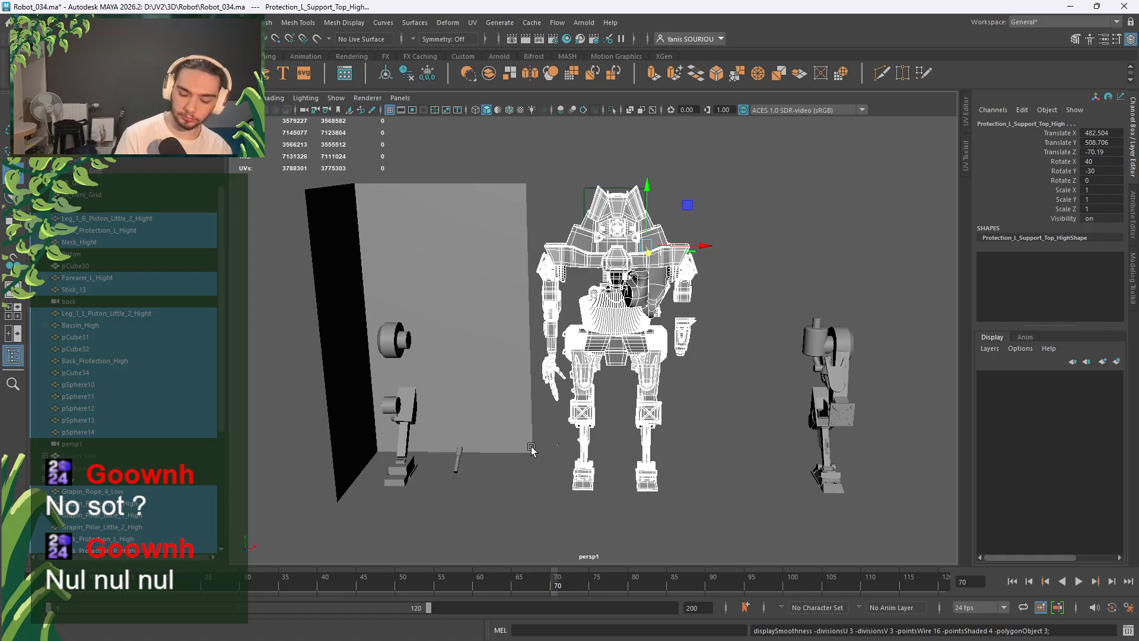
key(1)
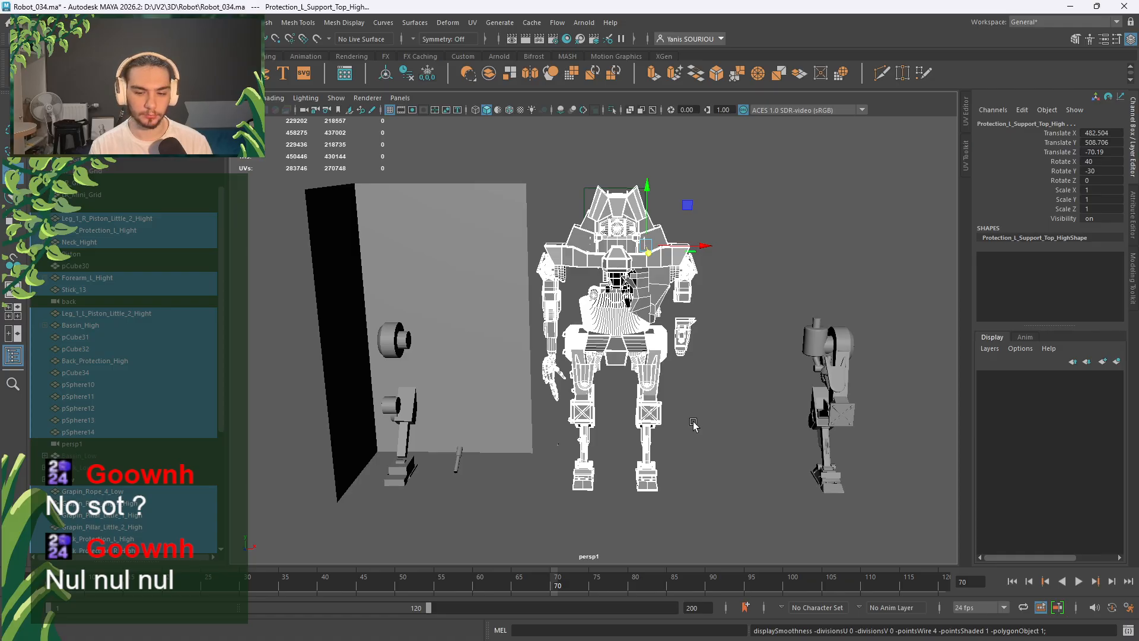
Unhide the low-poly hierarchies Bassin_Low and Neck_Low.
click(715, 378)
click(118, 455)
key(h)
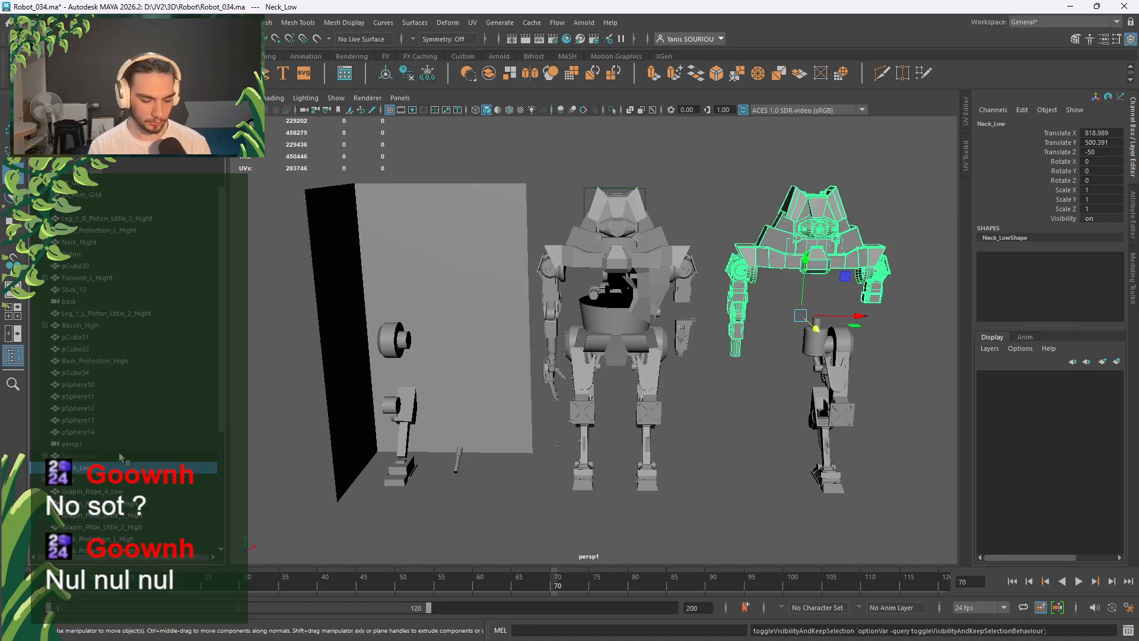
Compare the low-poly robot with the high-poly one, selecting Bassin_Low to see which parts it covers.
click(691, 452)
alt+drag(704, 463, 685, 454)
alt+middle_drag(685, 454, 501, 424)
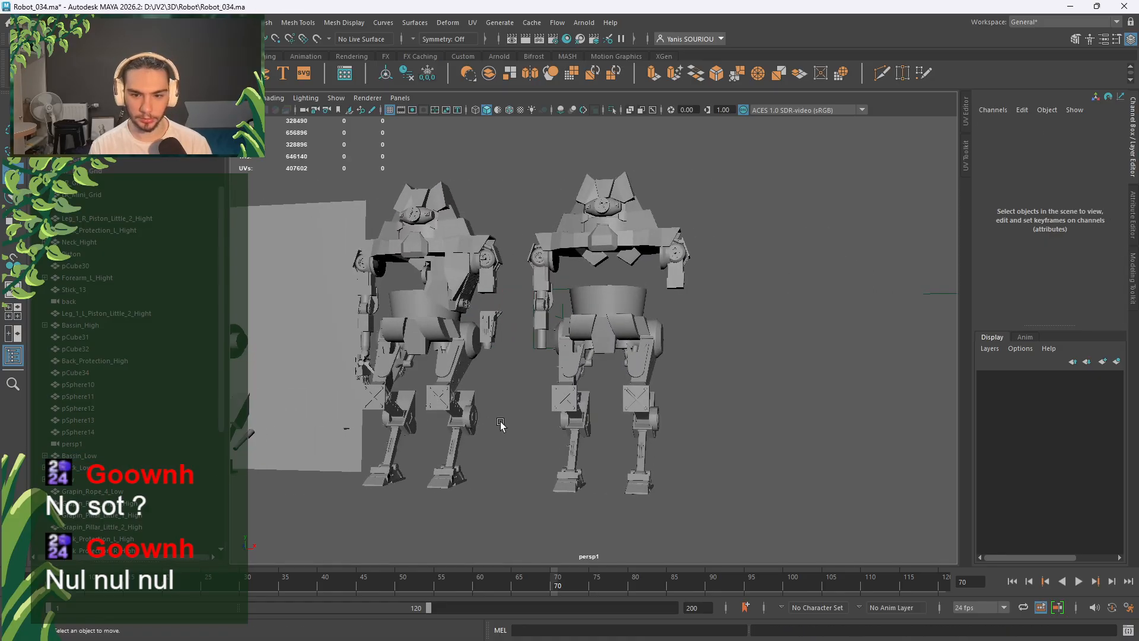
alt+drag(501, 425, 533, 425)
scroll(570, 423, up, 4)
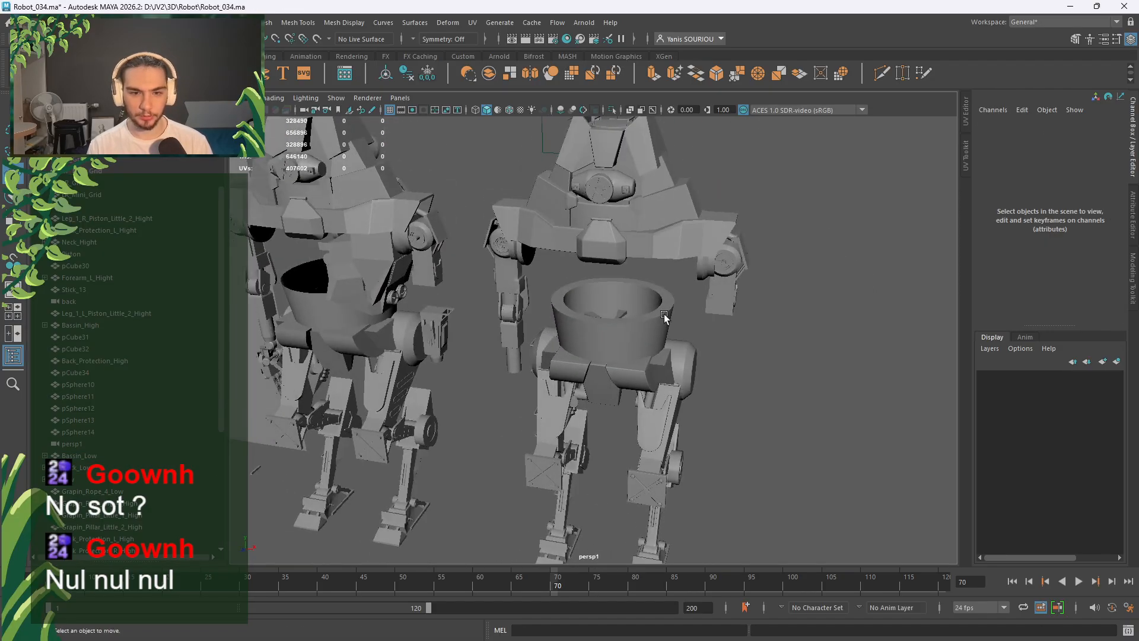
click(626, 340)
alt+drag(606, 391, 585, 445)
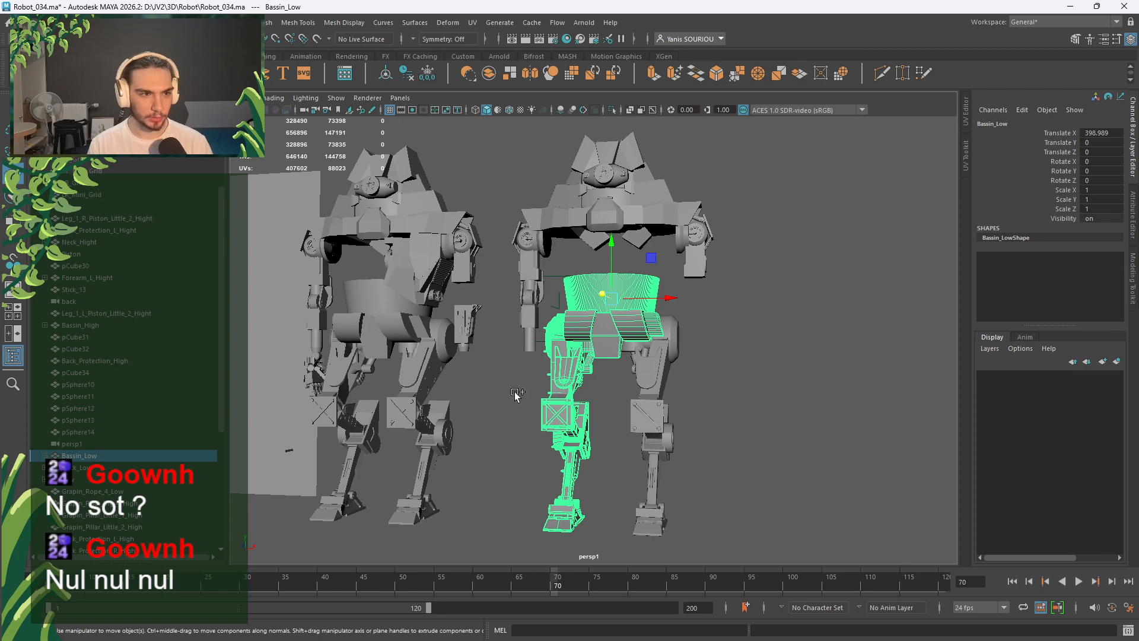
Save the scene under the existing name Robot_034.ma, replacing that file.
key(ctrl+shift+s)
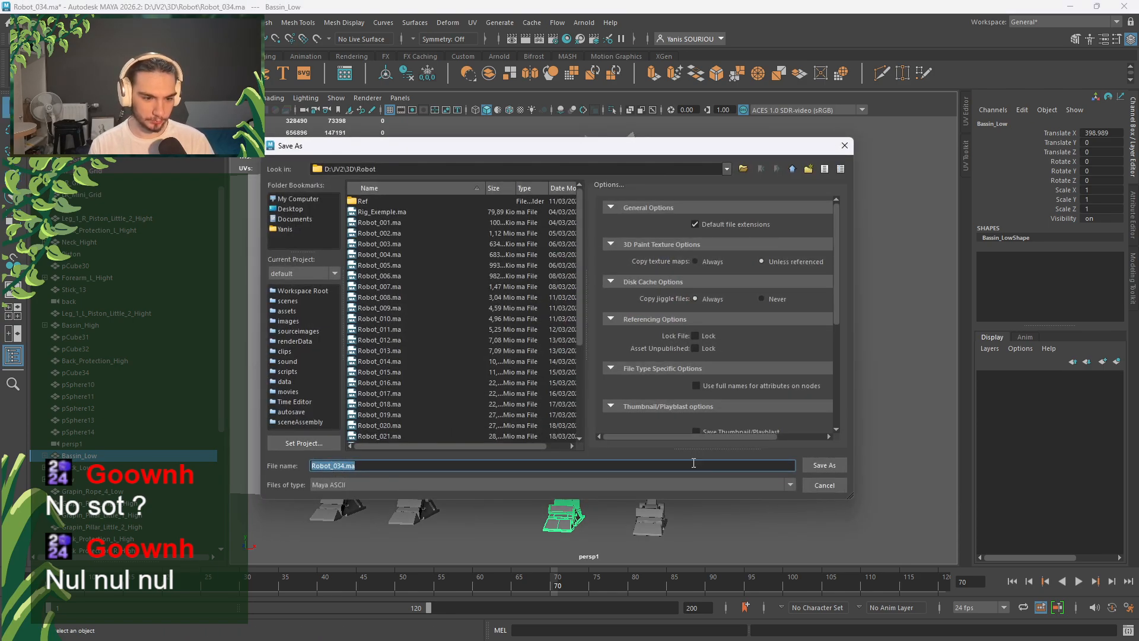
click(825, 466)
click(525, 335)
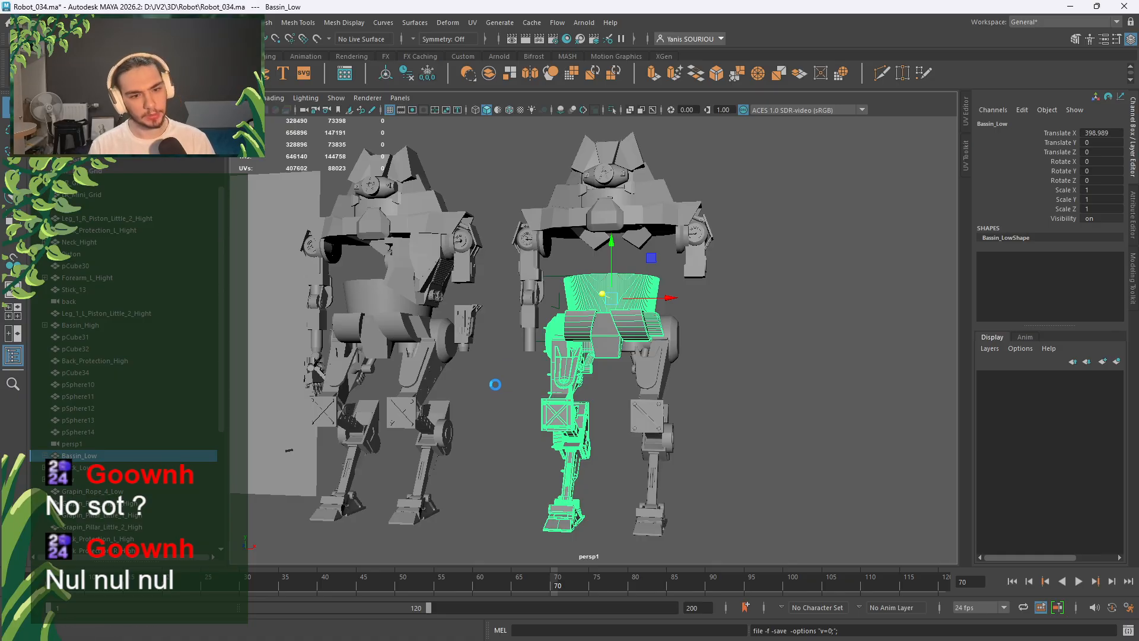
Deselect Bassin_Low and save the scene again with both robots unselected.
alt+drag(496, 383, 546, 389)
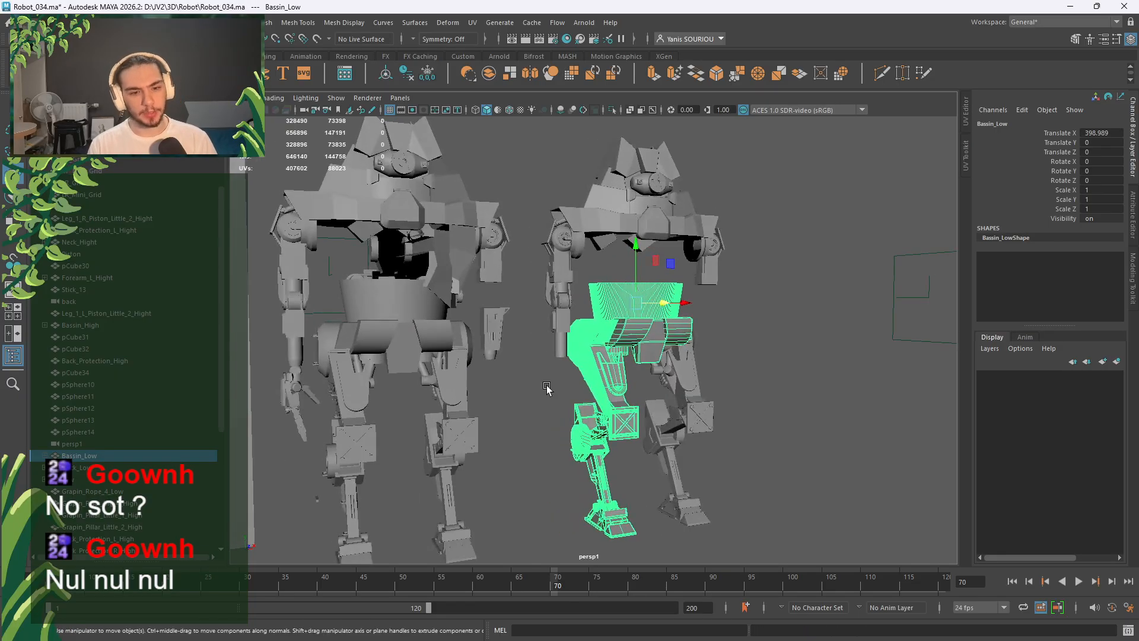
alt+middle_drag(546, 388, 737, 368)
alt+drag(738, 368, 649, 369)
scroll(667, 394, down, 2)
click(644, 364)
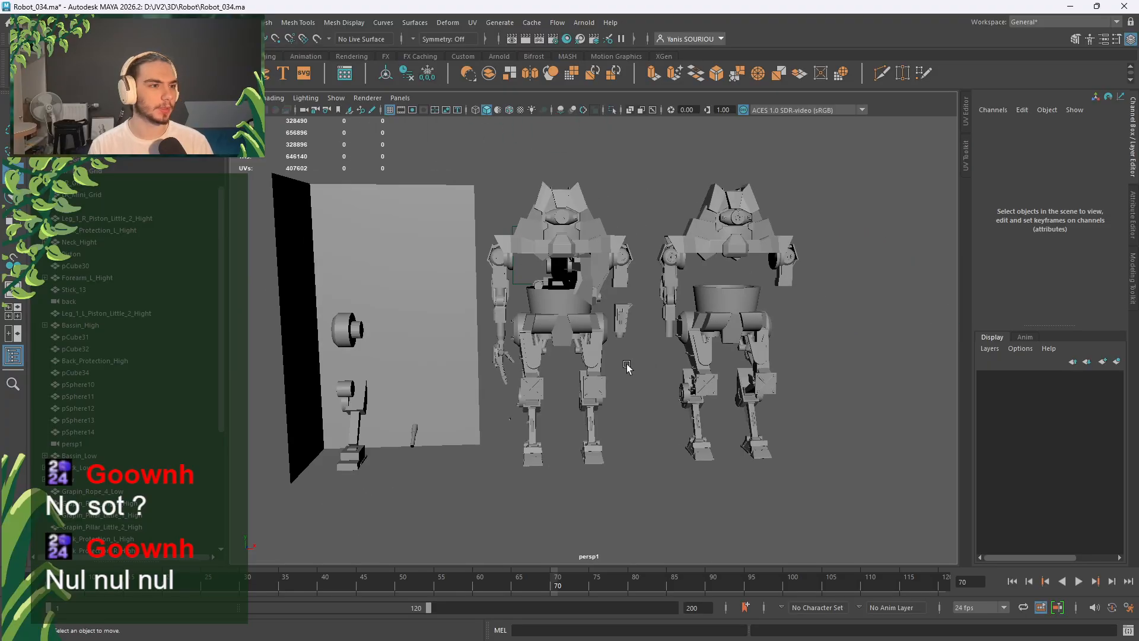
key(ctrl+s)
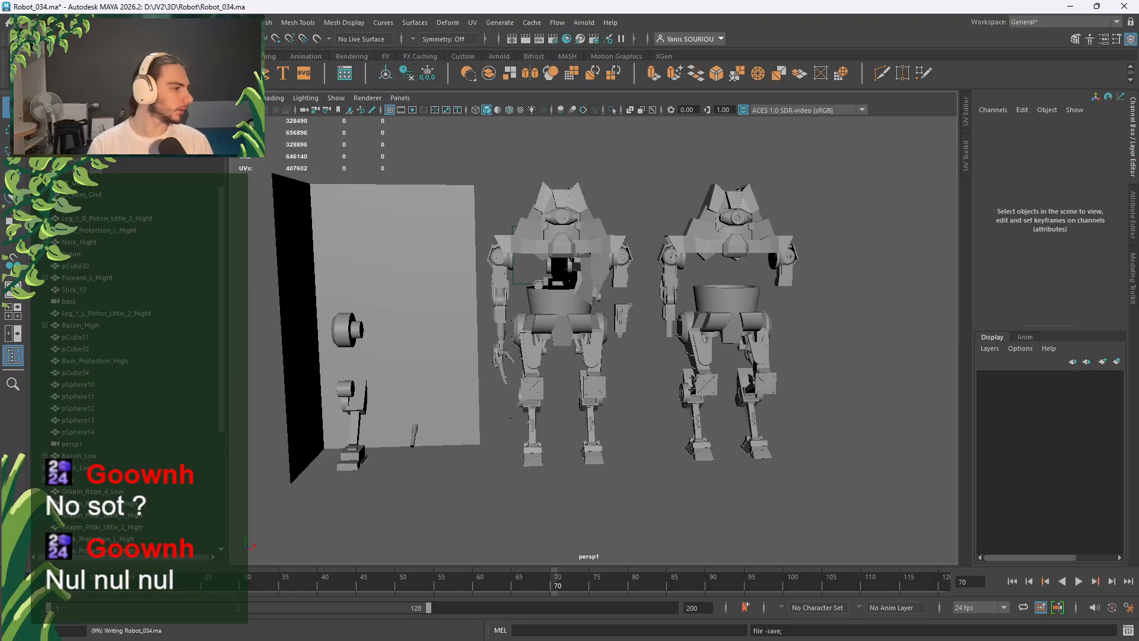